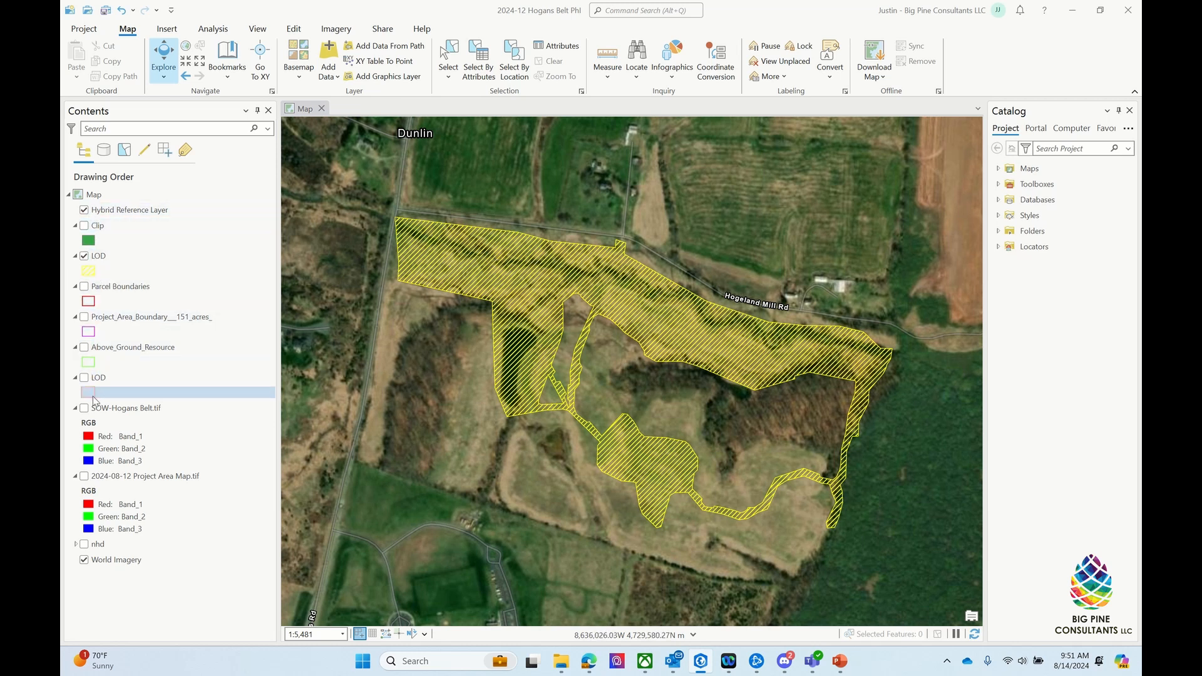
# Step: Add the Transects_Ph1 feature class from the 2024-12 Hogans Belt PhI geodatabase to the current map
pyautogui.click(998, 200)
pyautogui.click(1008, 216)
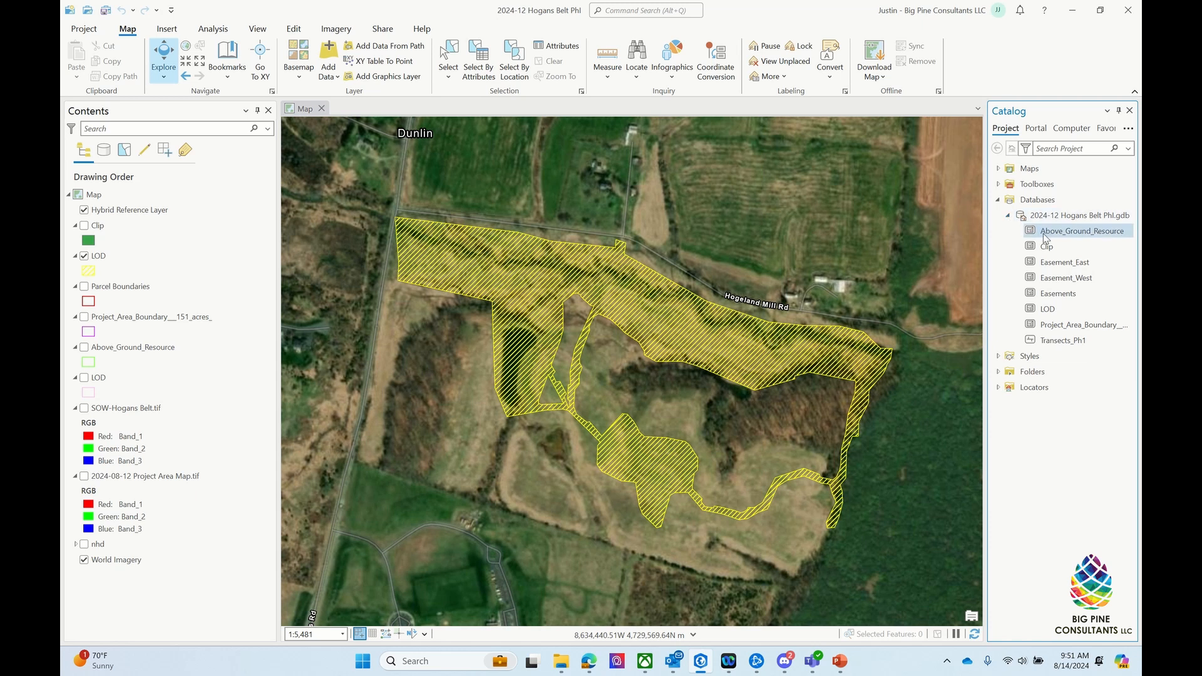
pyautogui.rightClick(1051, 346)
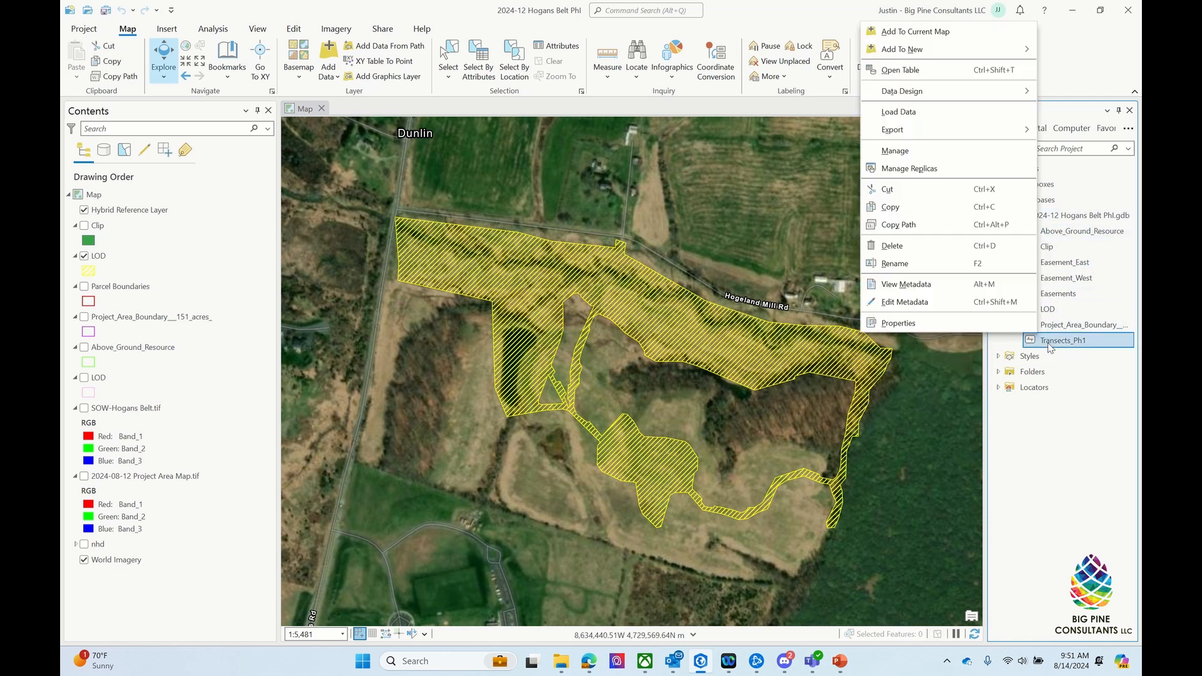
pyautogui.click(936, 32)
# Step: Trace the LOD's northern boundary from its northwest corner to its northeast corner as a Transects Phase I line and save the edits
pyautogui.click(293, 29)
pyautogui.click(404, 59)
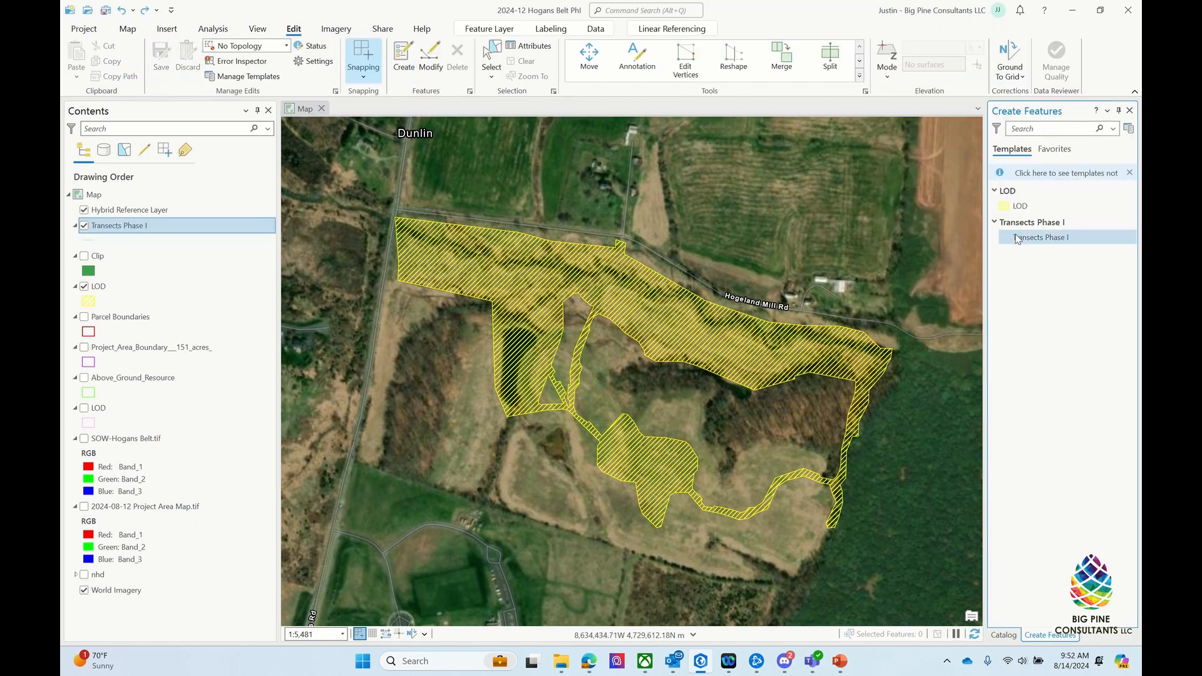
pyautogui.click(1014, 241)
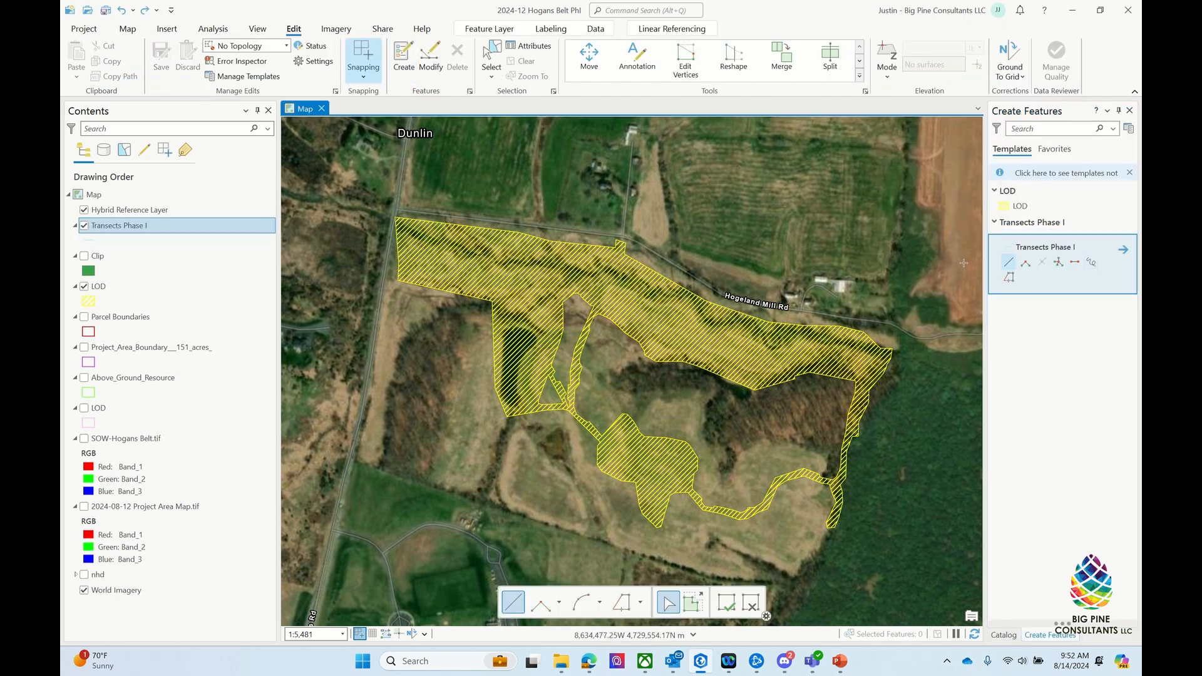
pyautogui.click(622, 603)
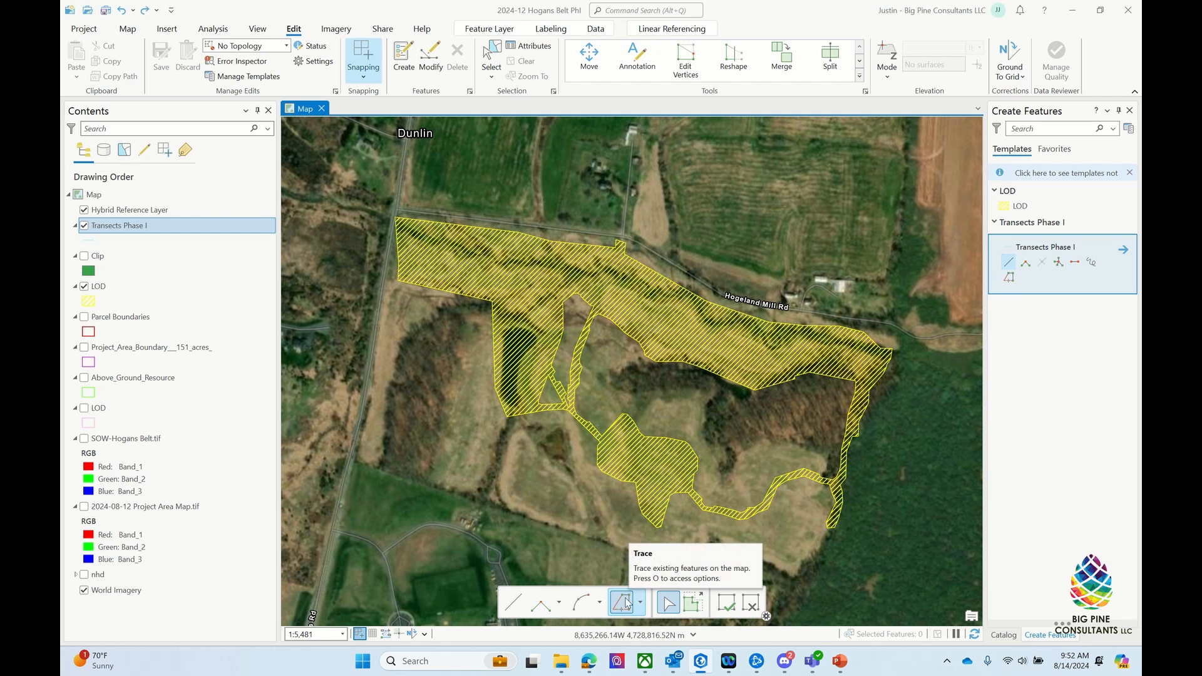
pyautogui.click(398, 220)
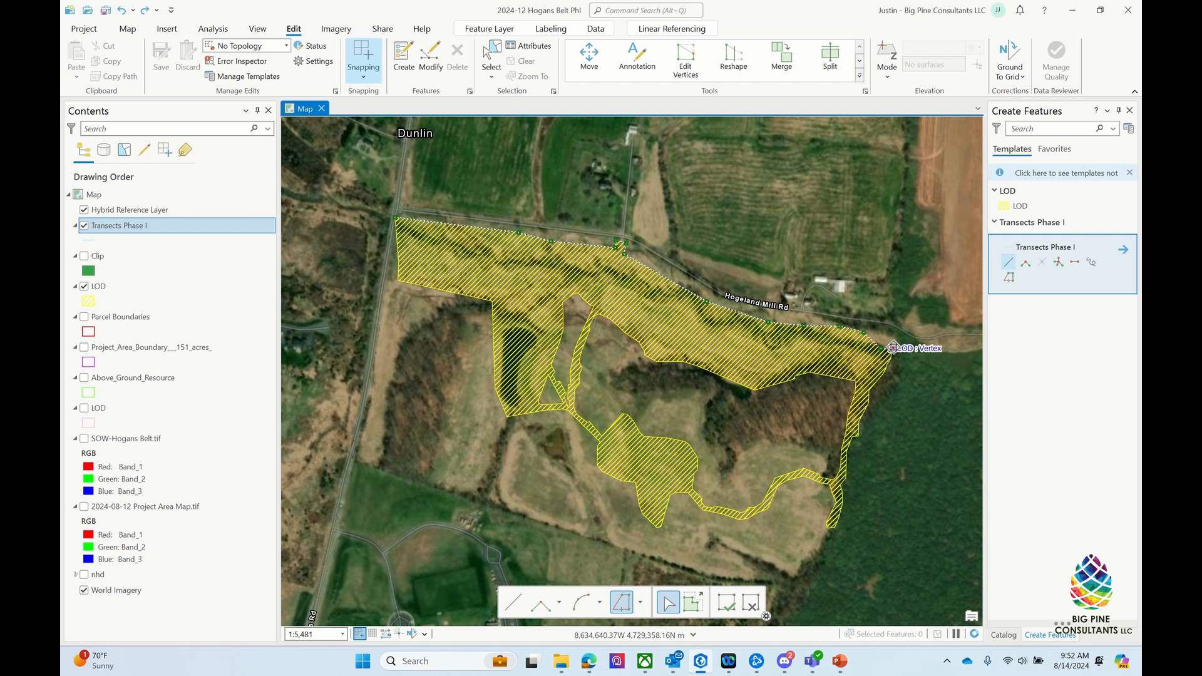
pyautogui.click(893, 347)
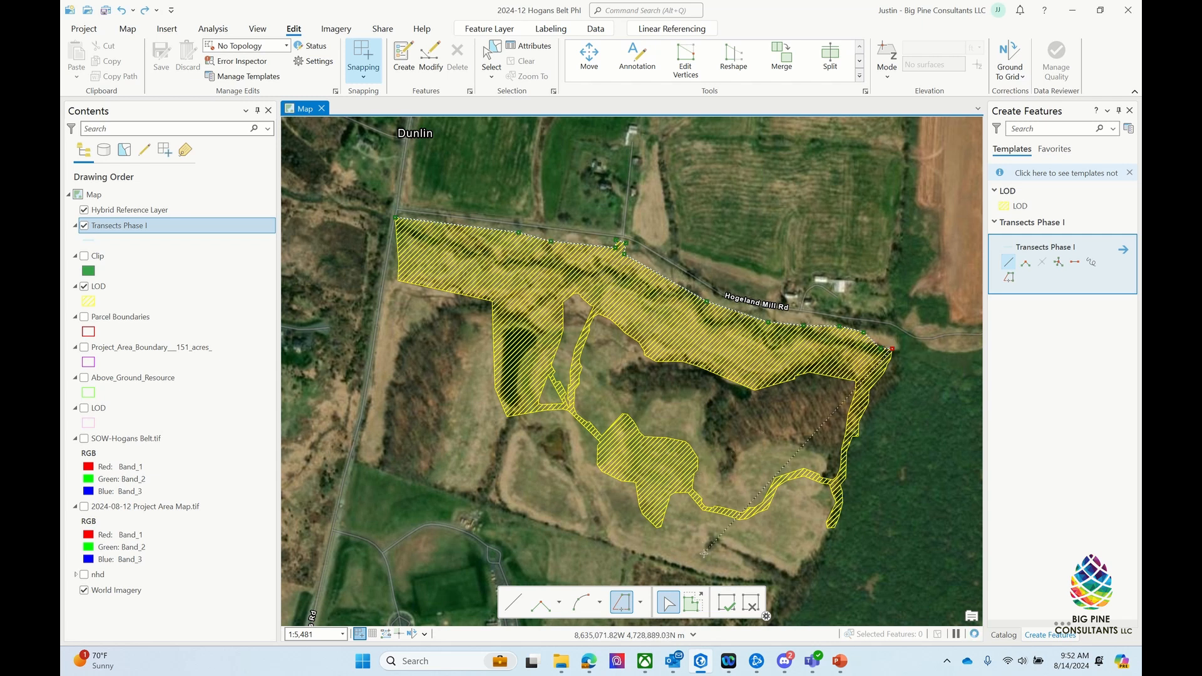
pyautogui.click(726, 602)
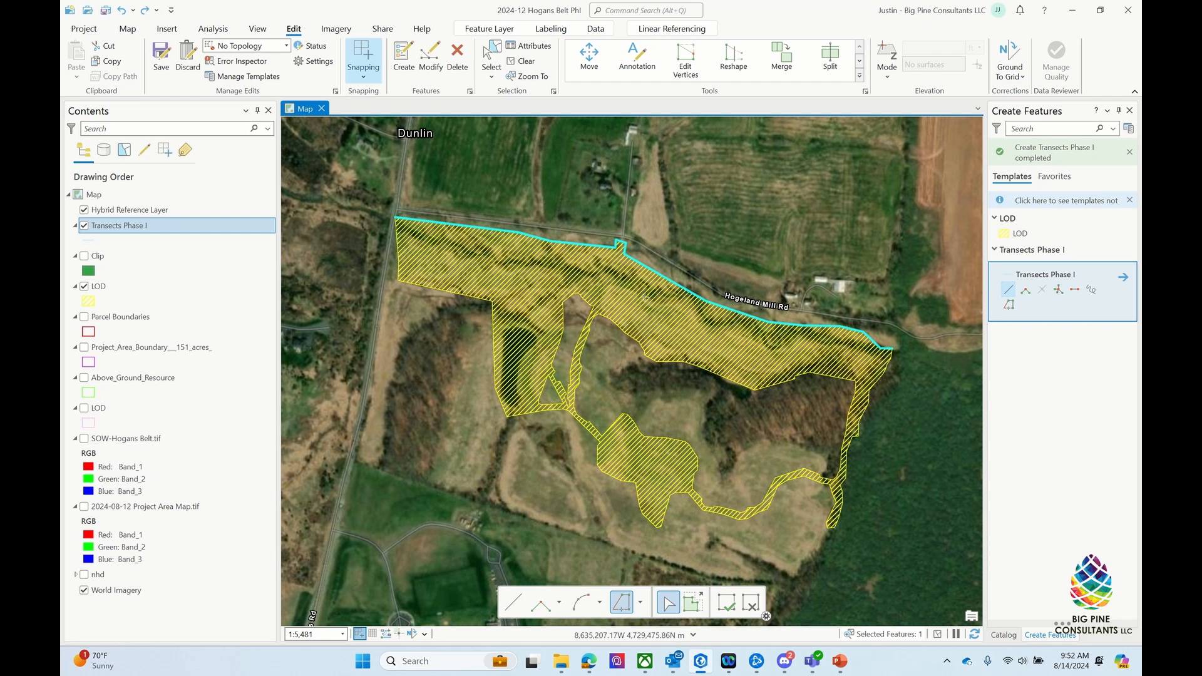
pyautogui.click(162, 60)
pyautogui.click(615, 398)
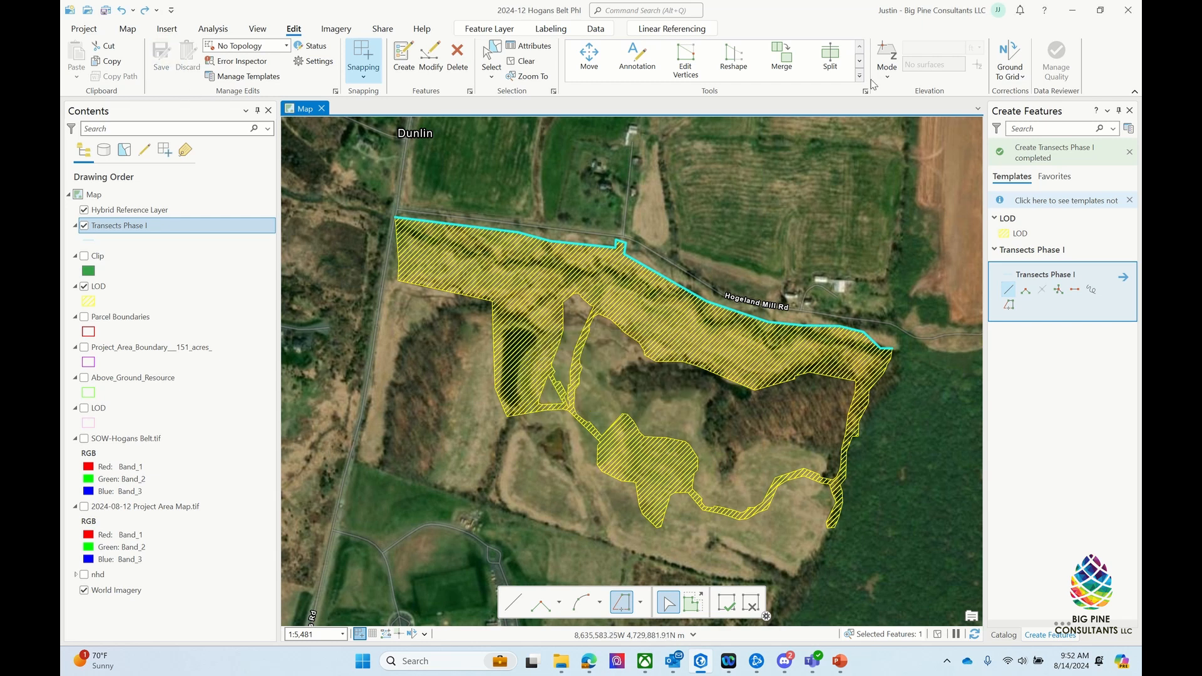
# Step: Set up a Copy Parallel of the traced transect line to its right side at a distance of 15 m
pyautogui.click(859, 75)
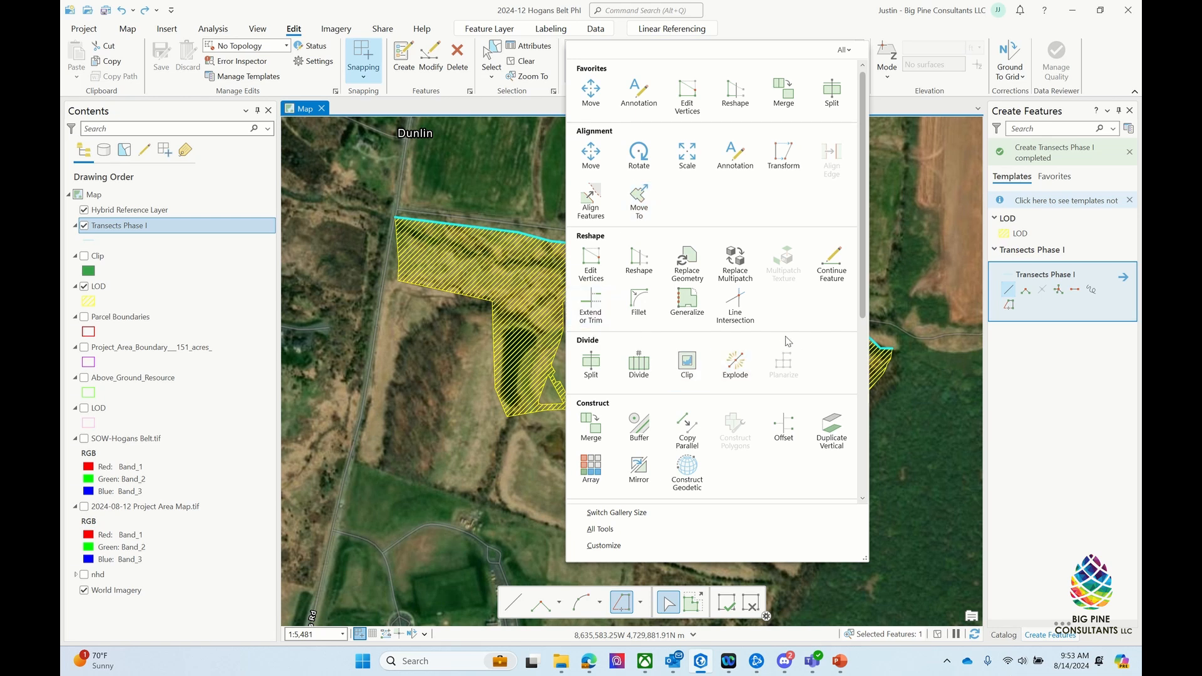
pyautogui.click(679, 433)
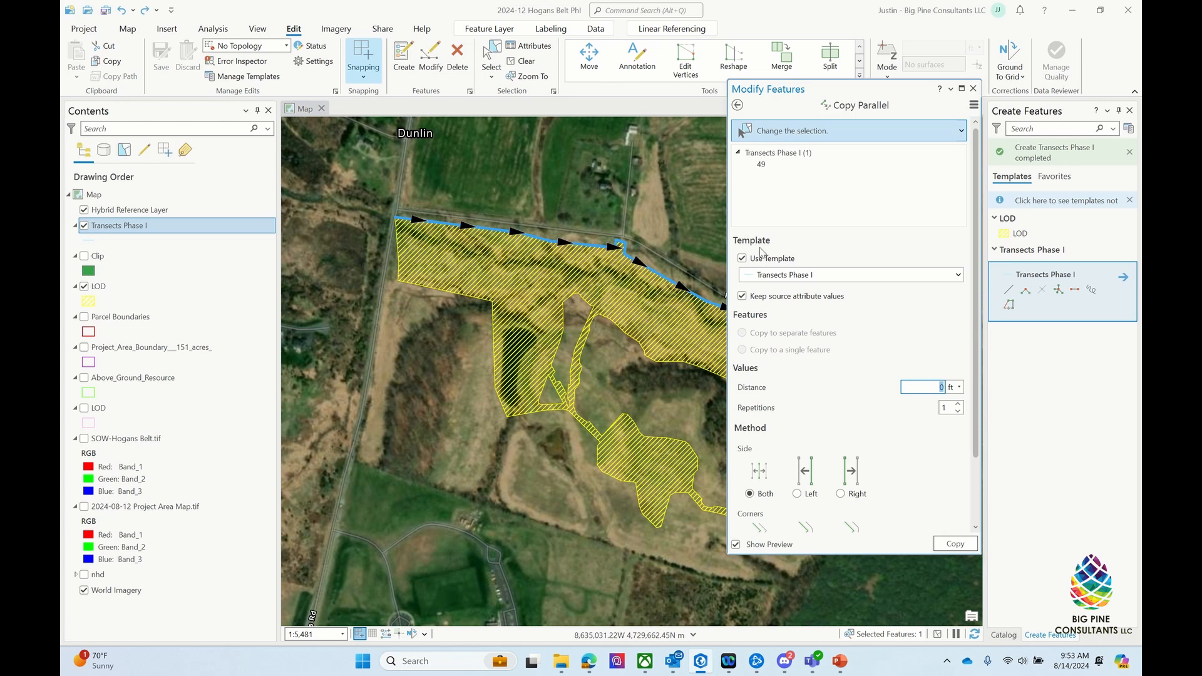
pyautogui.scroll(-3, 790, 369)
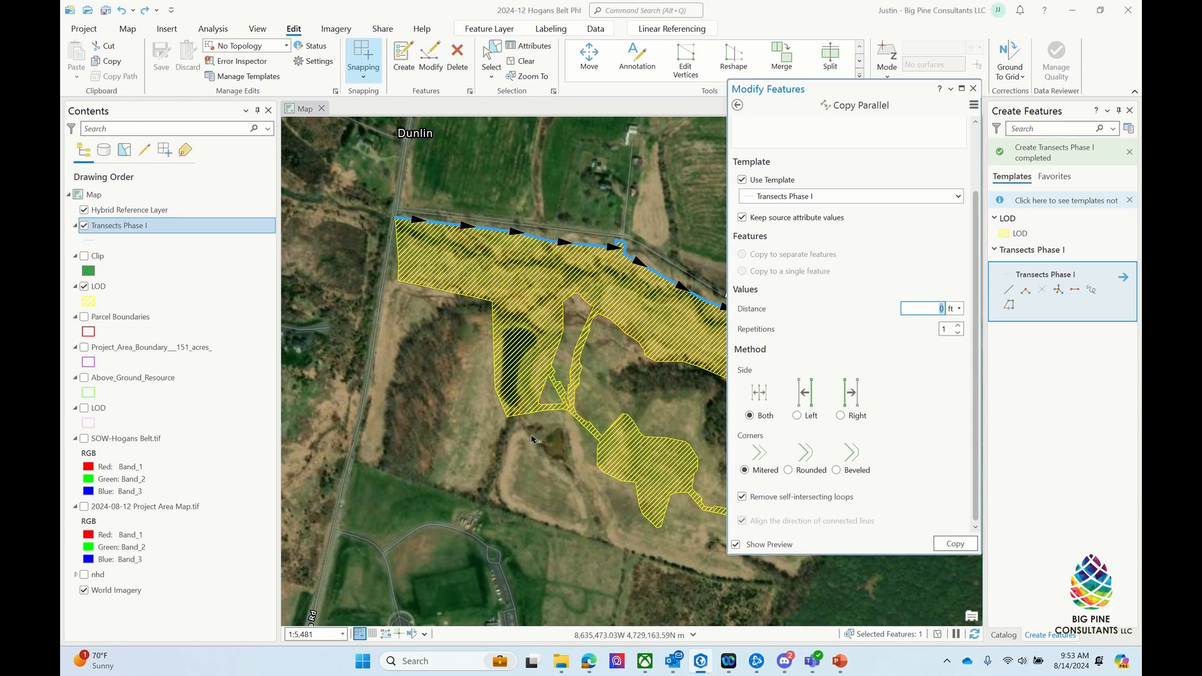
pyautogui.click(841, 416)
pyautogui.click(929, 310)
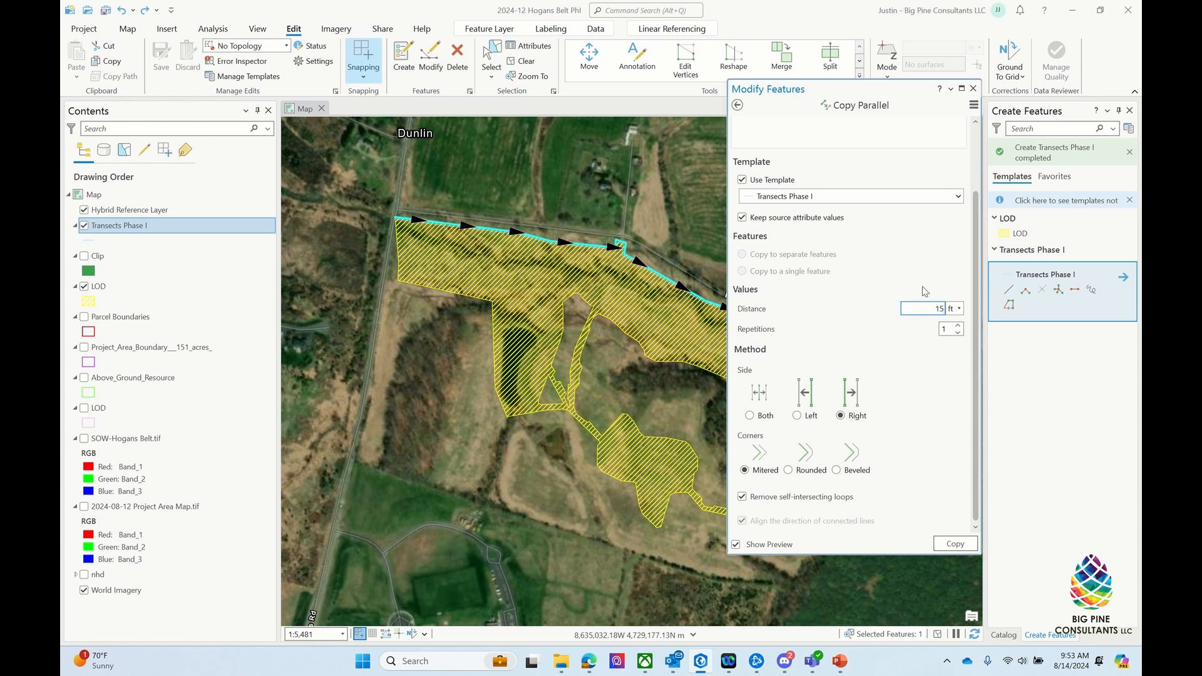
pyautogui.click(960, 309)
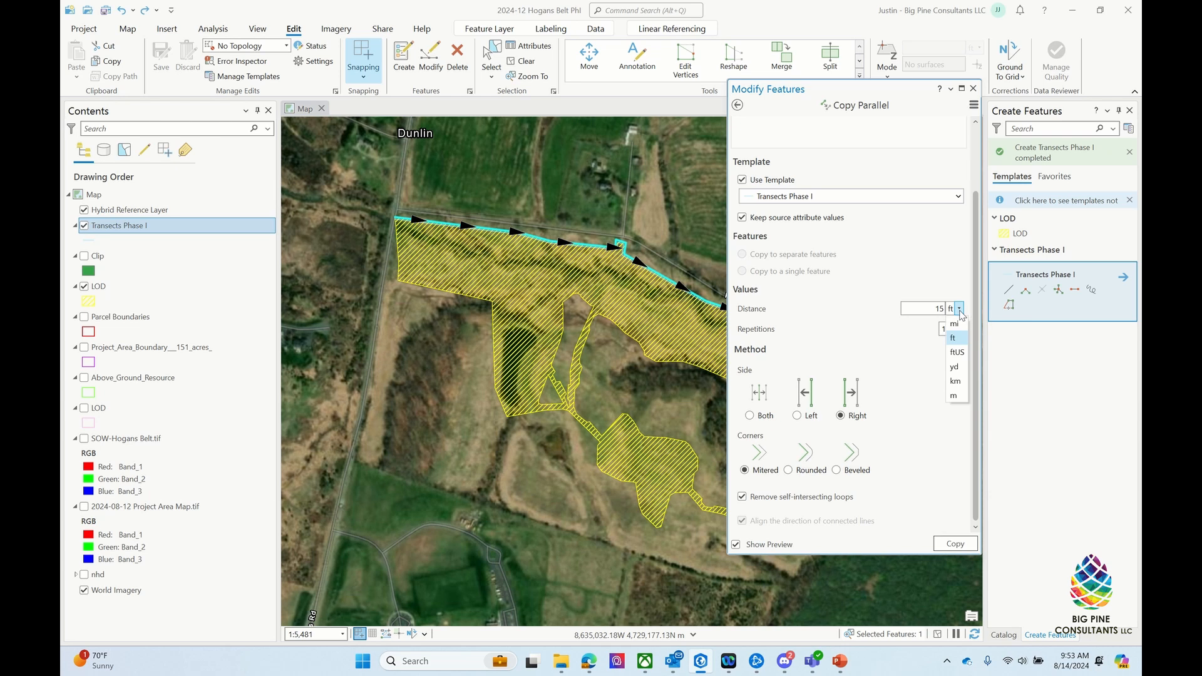
pyautogui.click(954, 395)
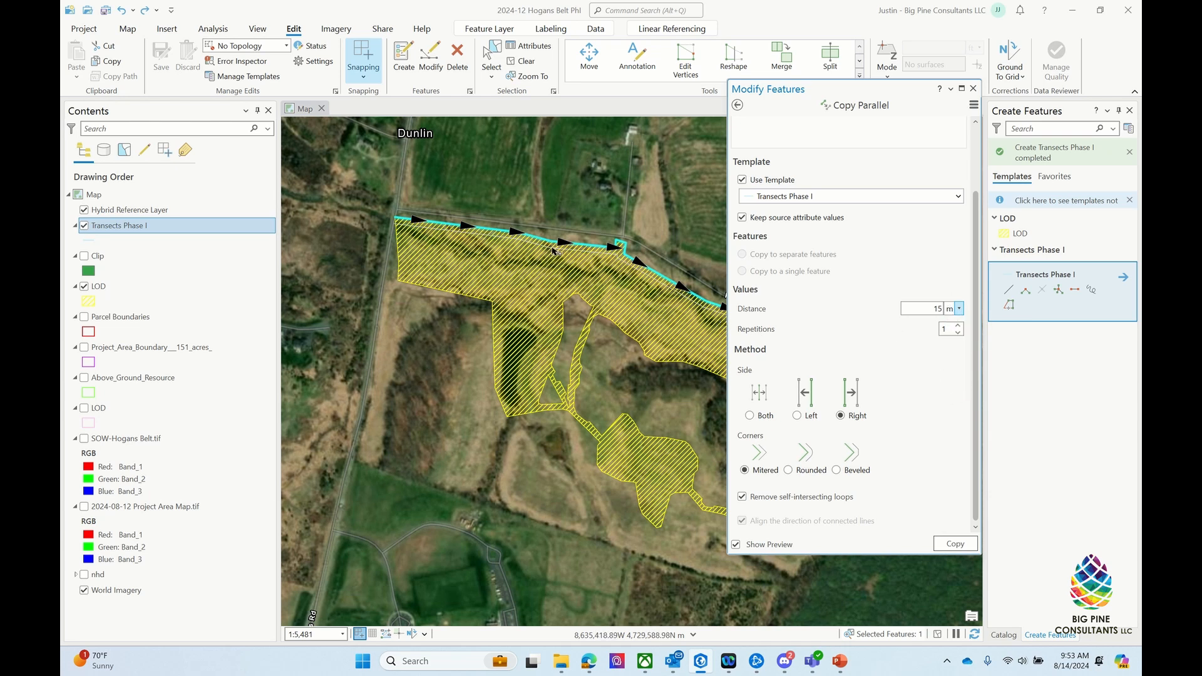
# Step: Set the parallel copy to 35 repetitions so the transects span the whole LOD, and create the copies
pyautogui.scroll(-2, 477, 329)
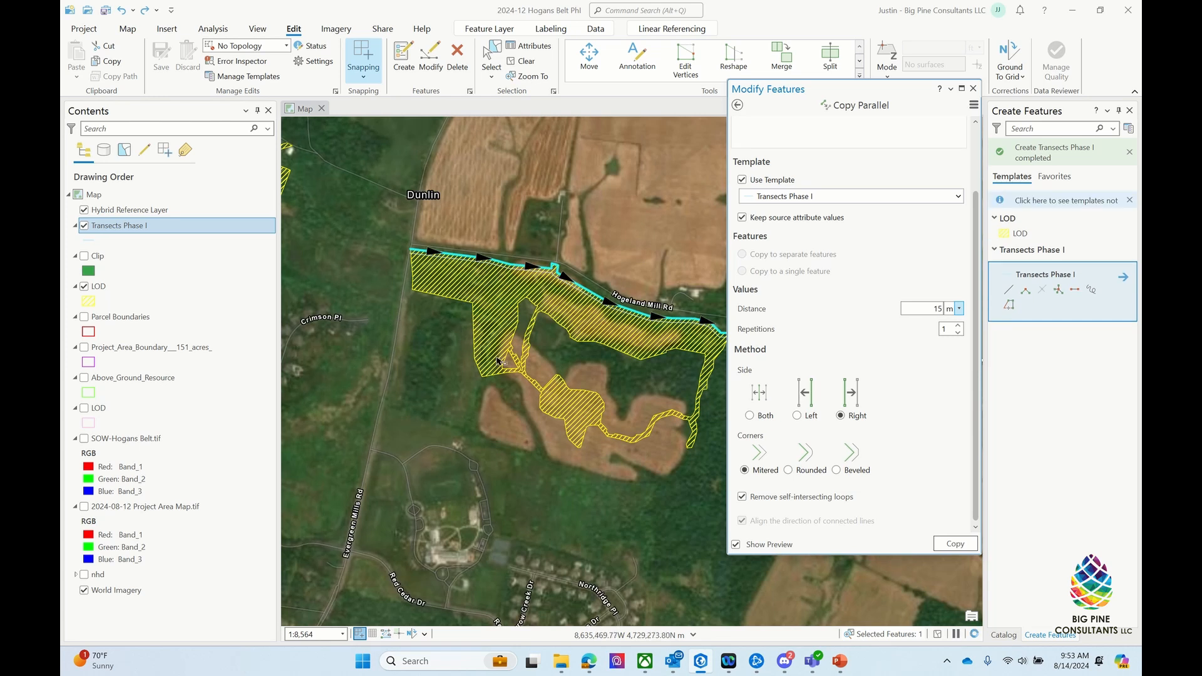
pyautogui.scroll(-2, 341, 315)
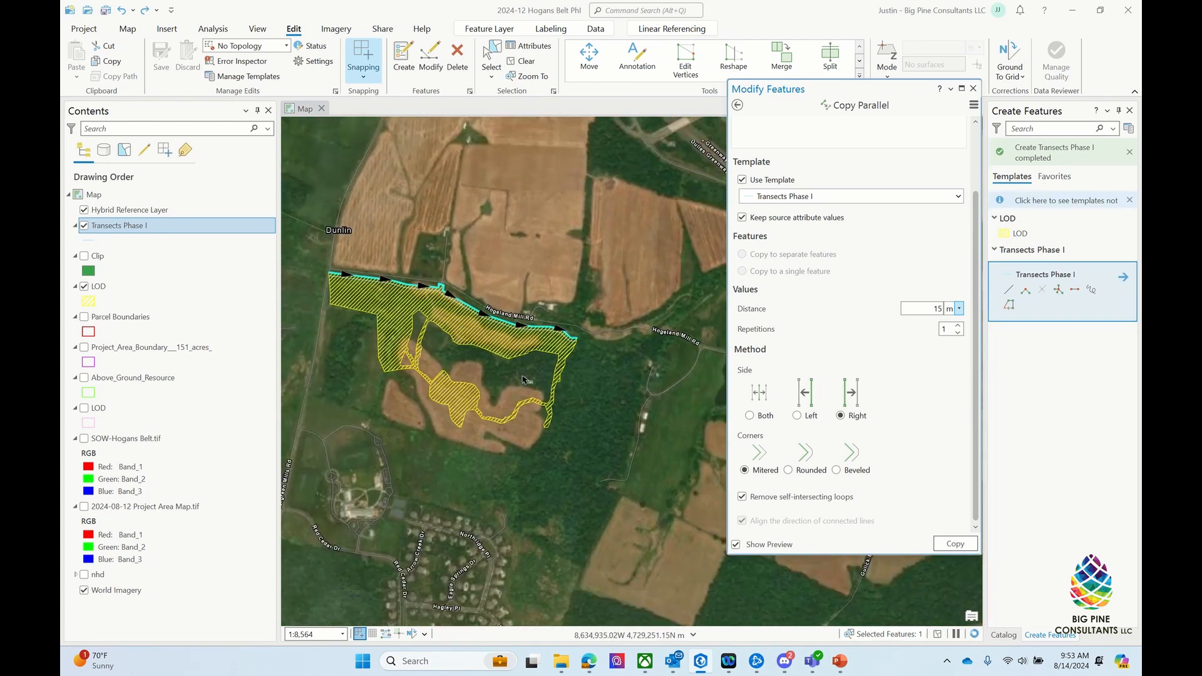
pyautogui.scroll(2, 360, 360)
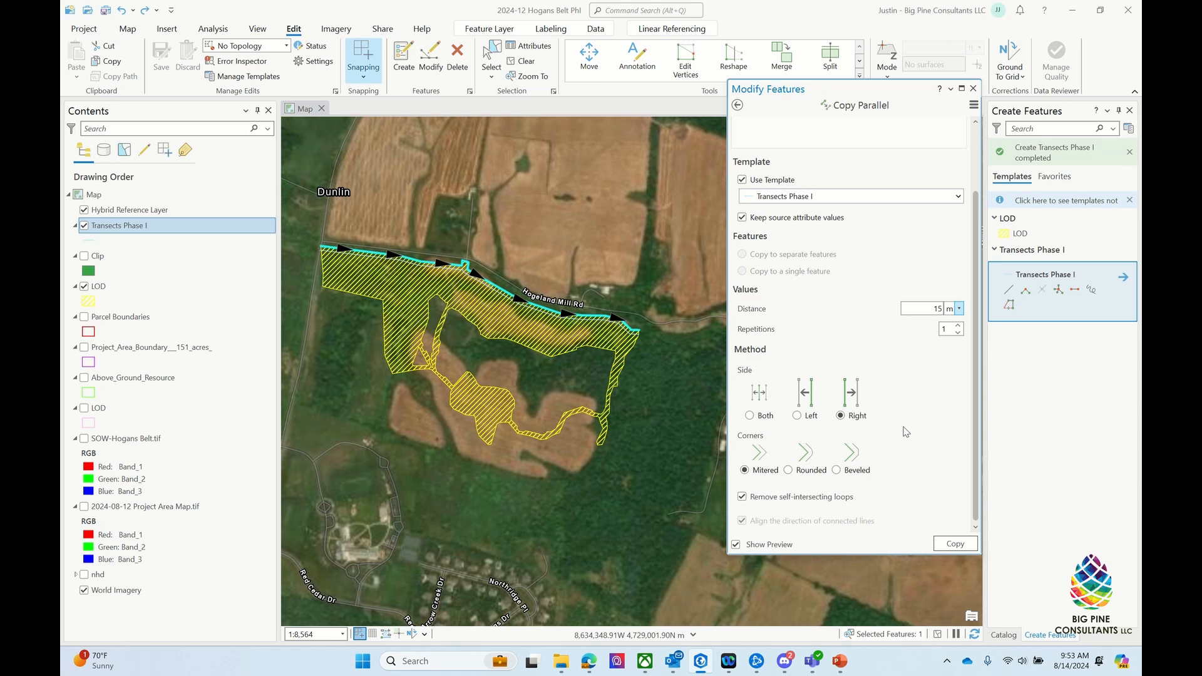
pyautogui.click(959, 326)
pyautogui.click(958, 326)
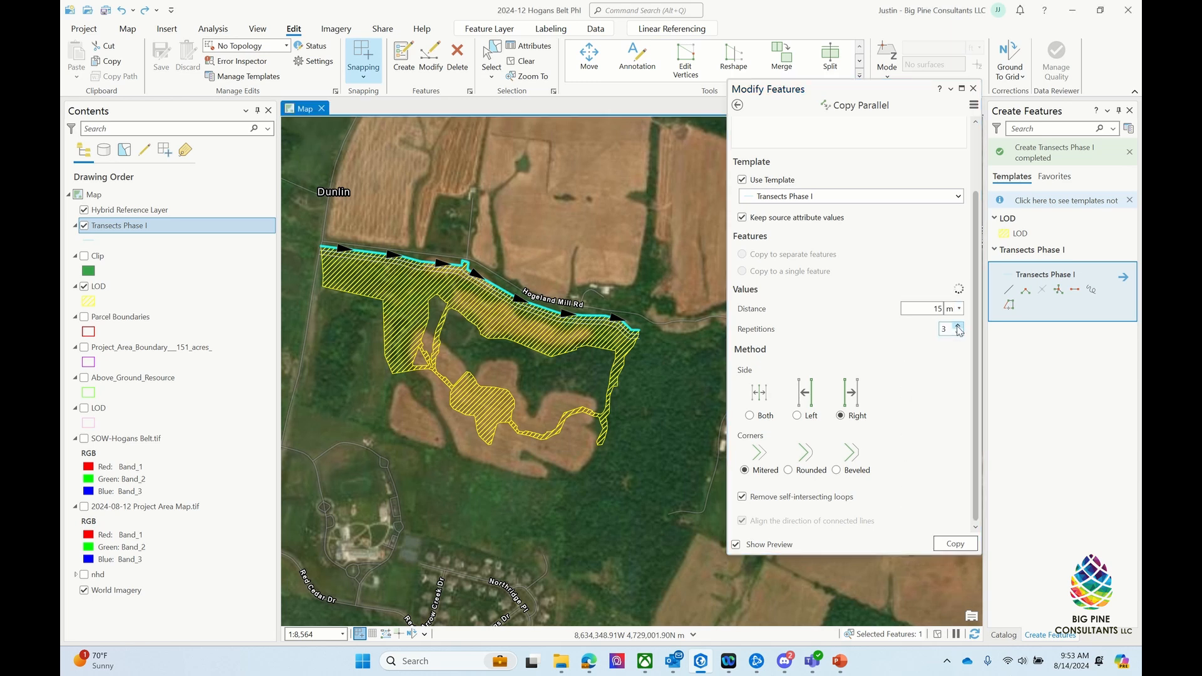
pyautogui.click(959, 326)
pyautogui.click(958, 326)
pyautogui.click(958, 326)
pyautogui.click(958, 326)
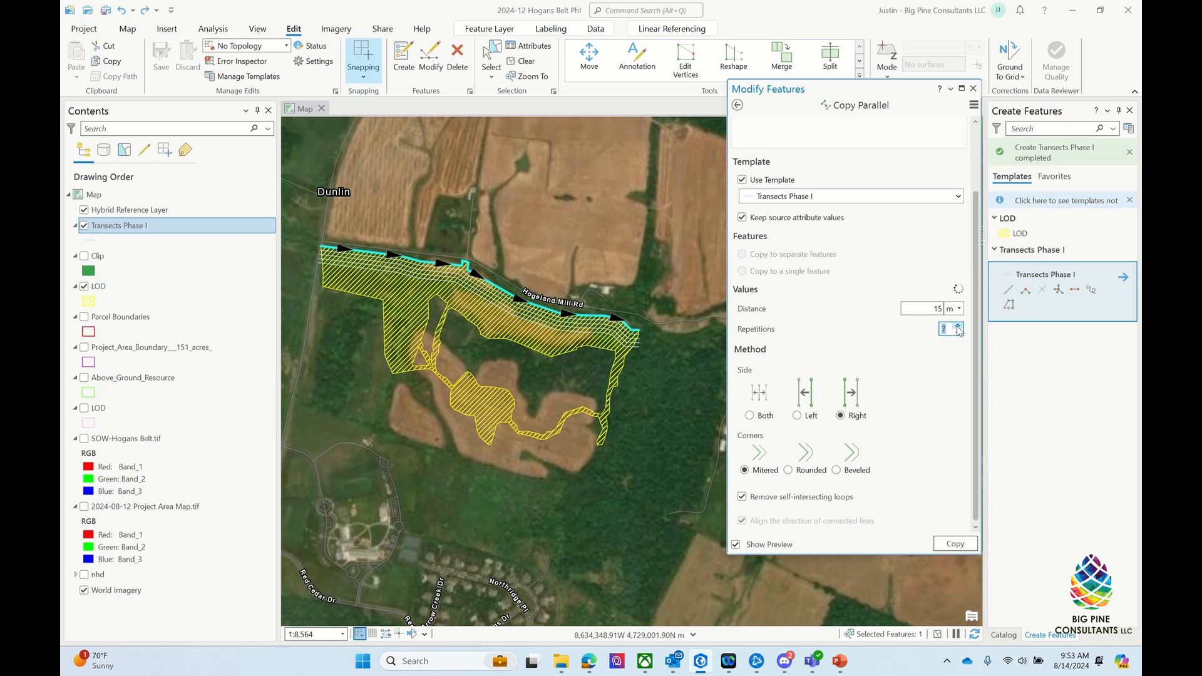
pyautogui.click(959, 327)
pyautogui.click(959, 326)
pyautogui.click(958, 326)
pyautogui.click(958, 326)
pyautogui.click(959, 326)
pyautogui.click(959, 326)
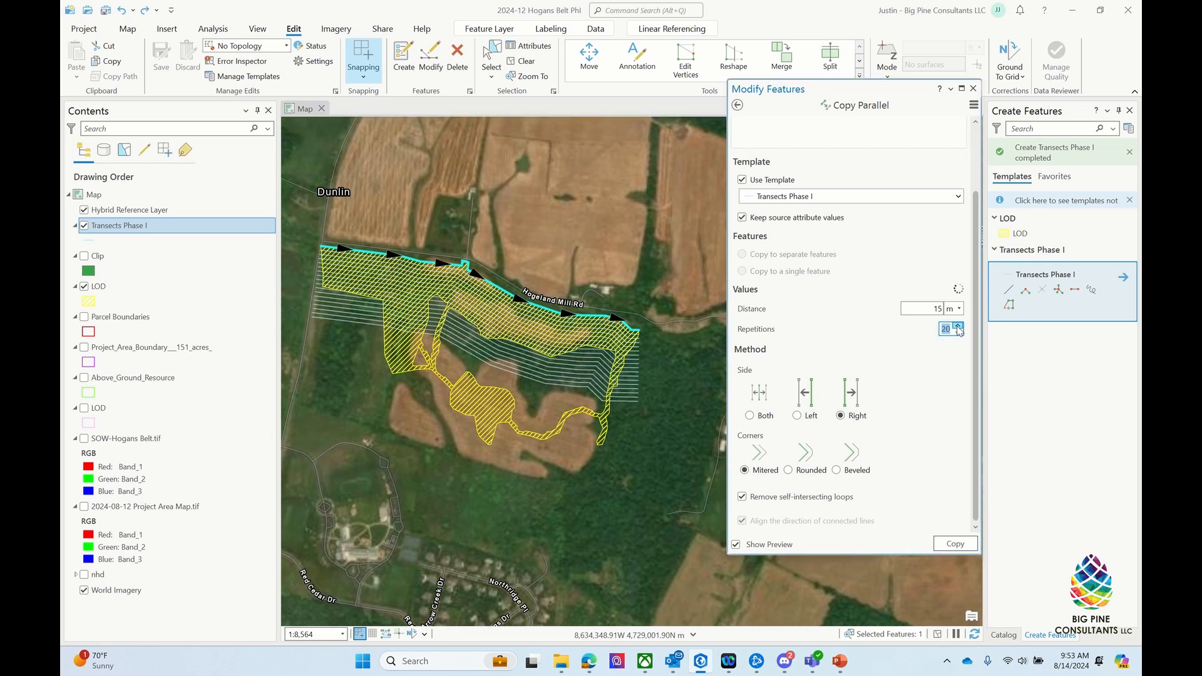
pyautogui.click(959, 326)
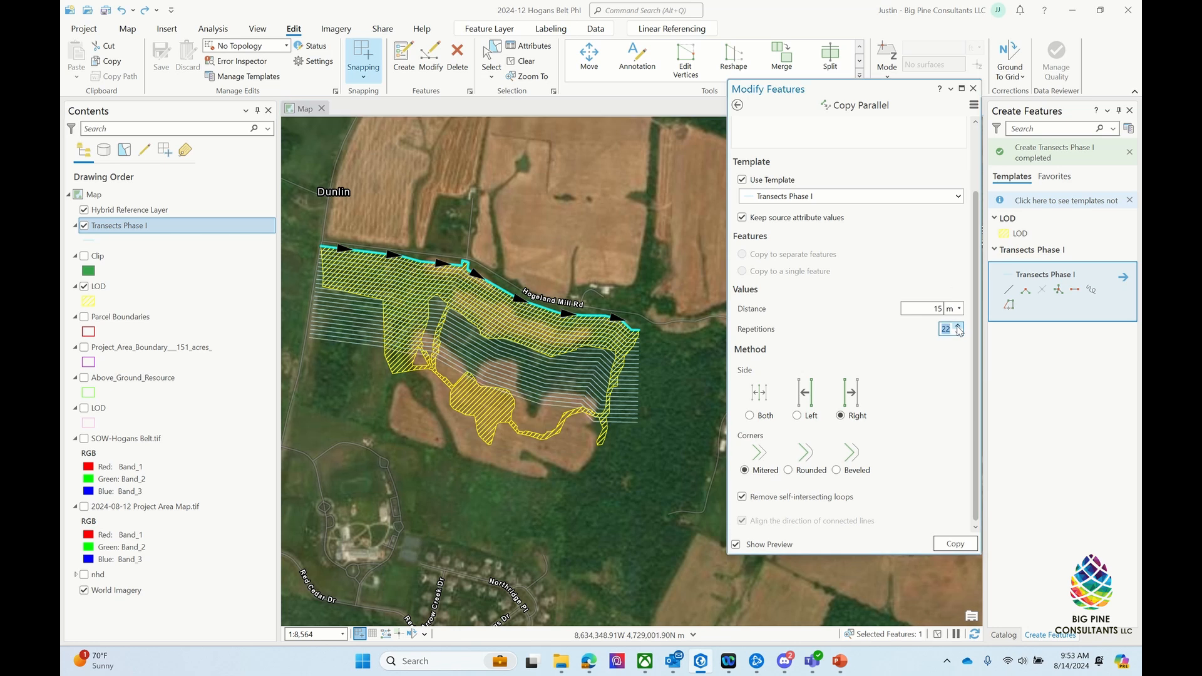
pyautogui.click(959, 327)
pyautogui.click(959, 327)
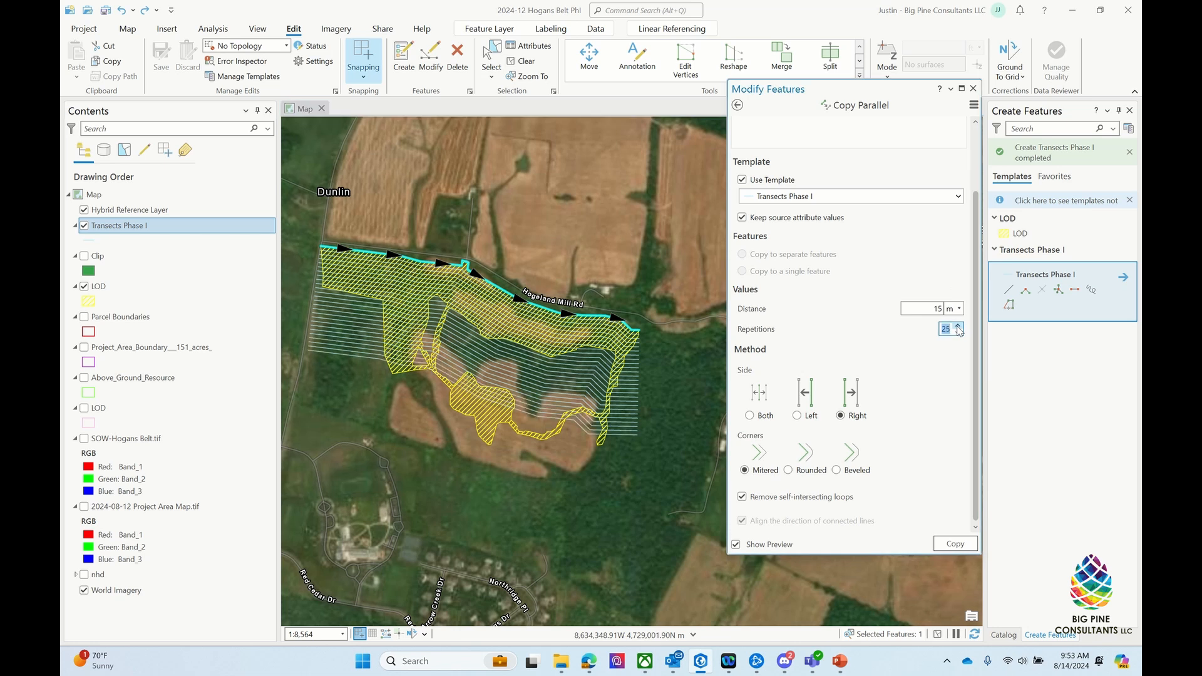
pyautogui.click(959, 326)
pyautogui.click(959, 327)
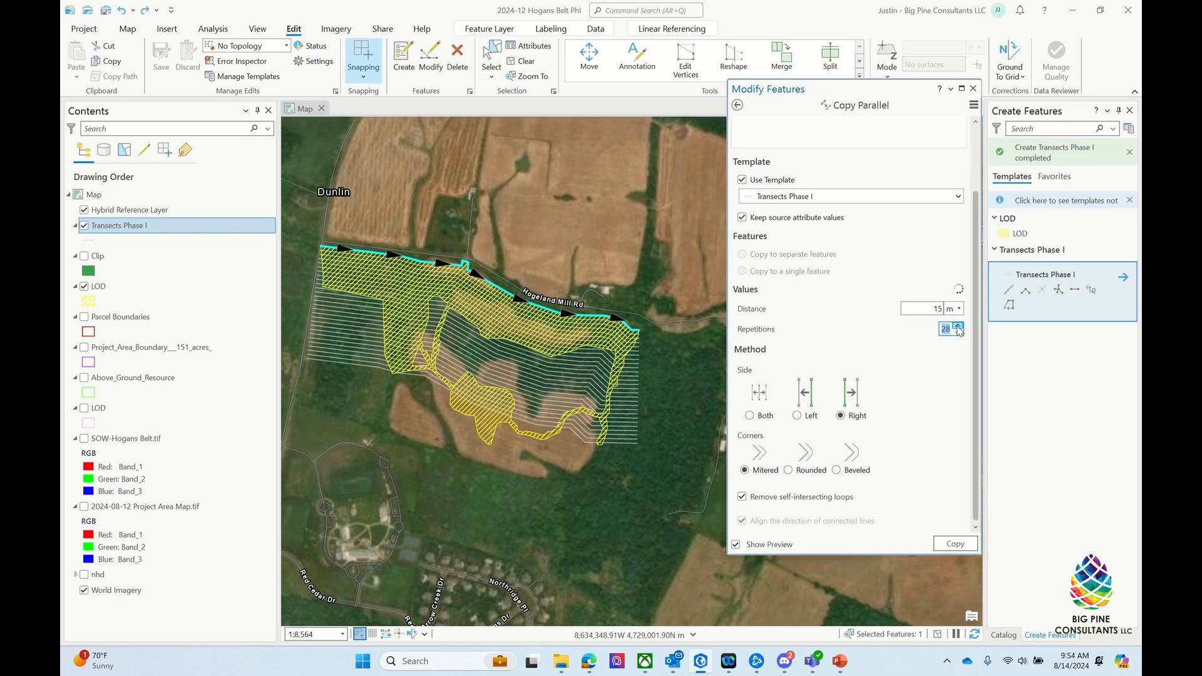
pyautogui.click(959, 327)
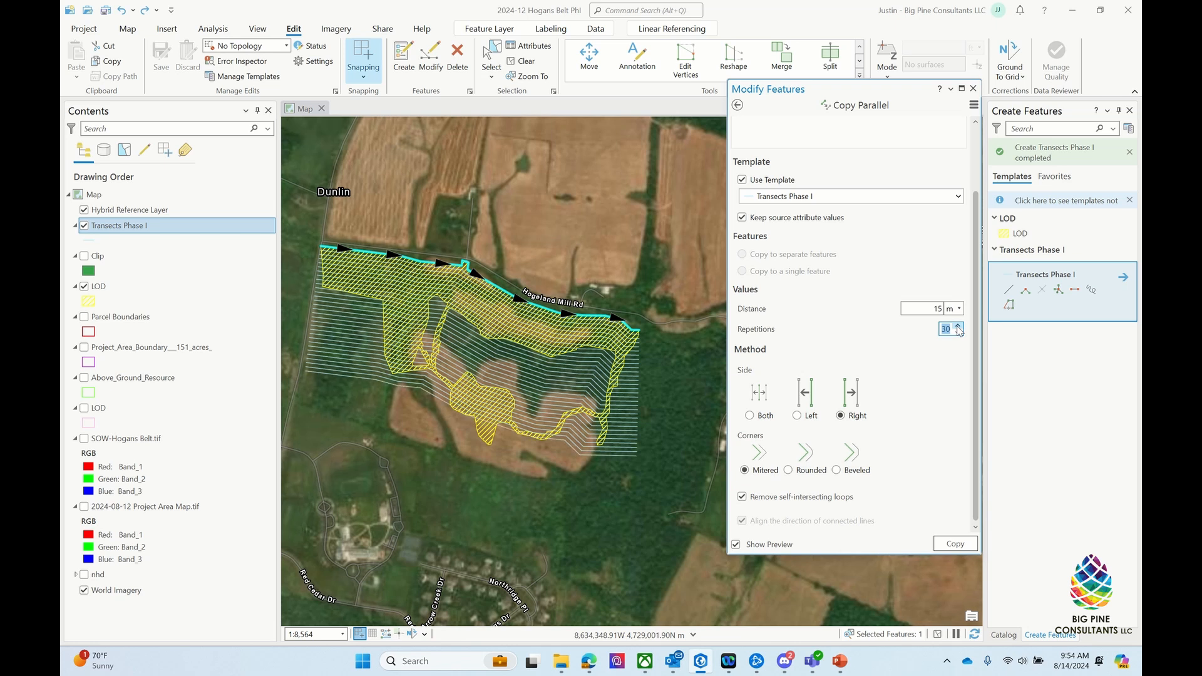
pyautogui.click(958, 327)
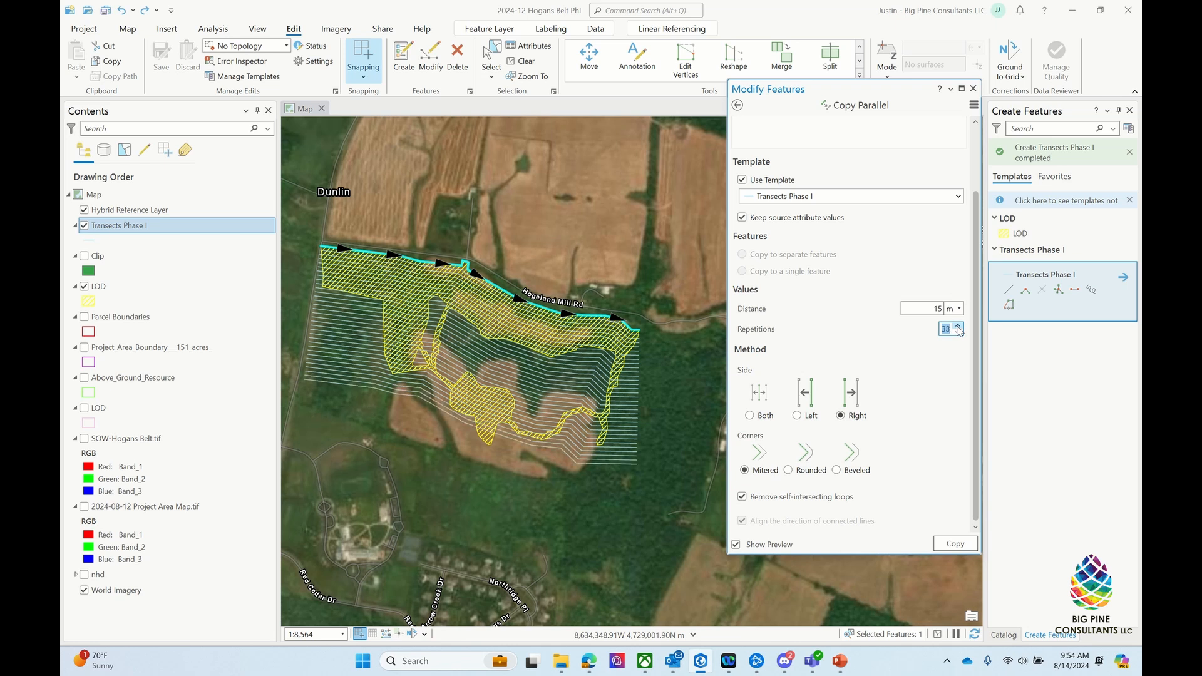
pyautogui.click(959, 327)
pyautogui.click(958, 327)
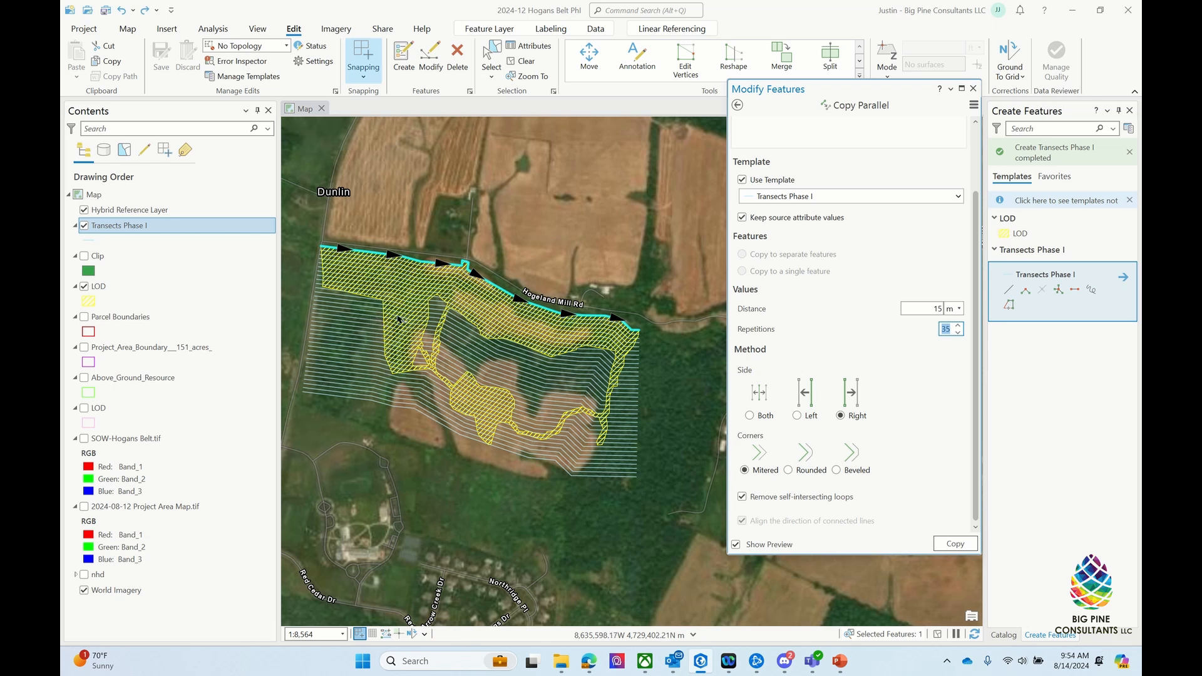
pyautogui.click(960, 544)
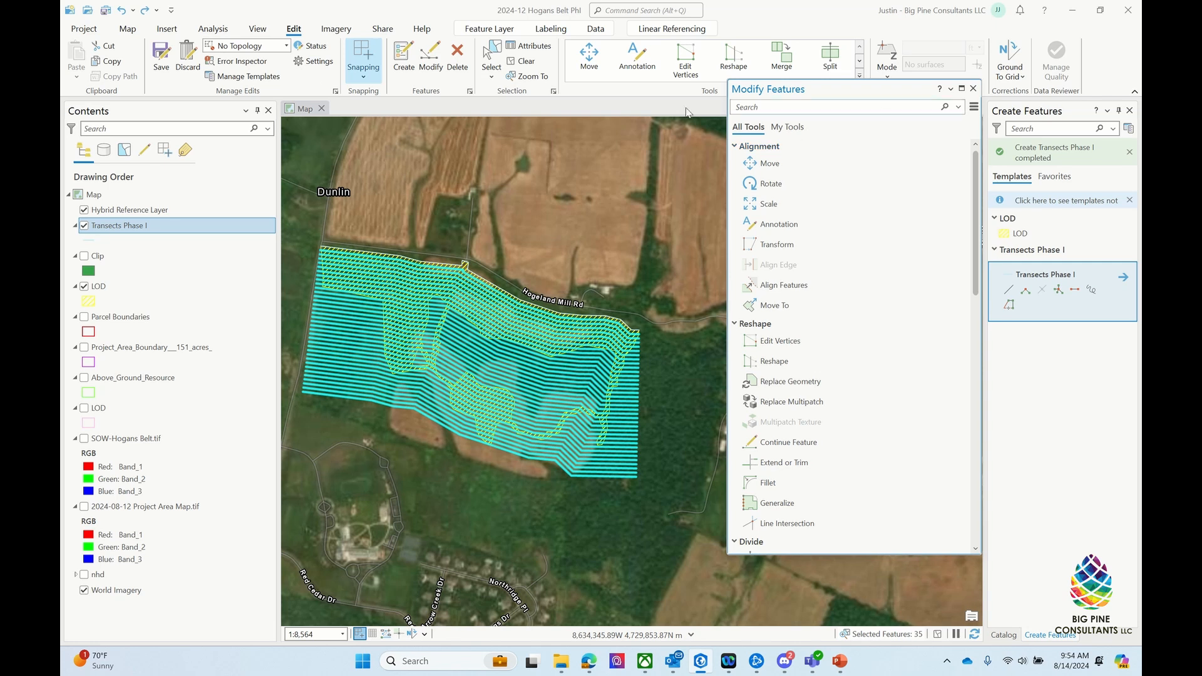
# Step: Save all edits to the parallel transects and clear the feature selection
pyautogui.click(161, 56)
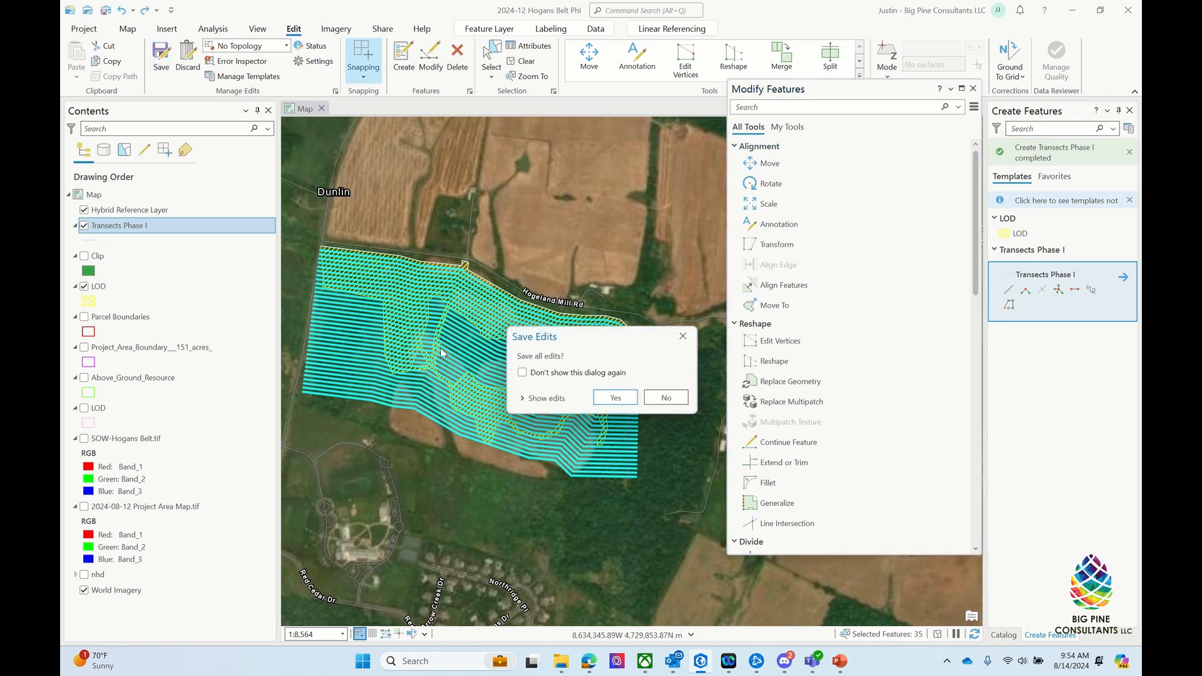
pyautogui.click(614, 397)
pyautogui.click(525, 60)
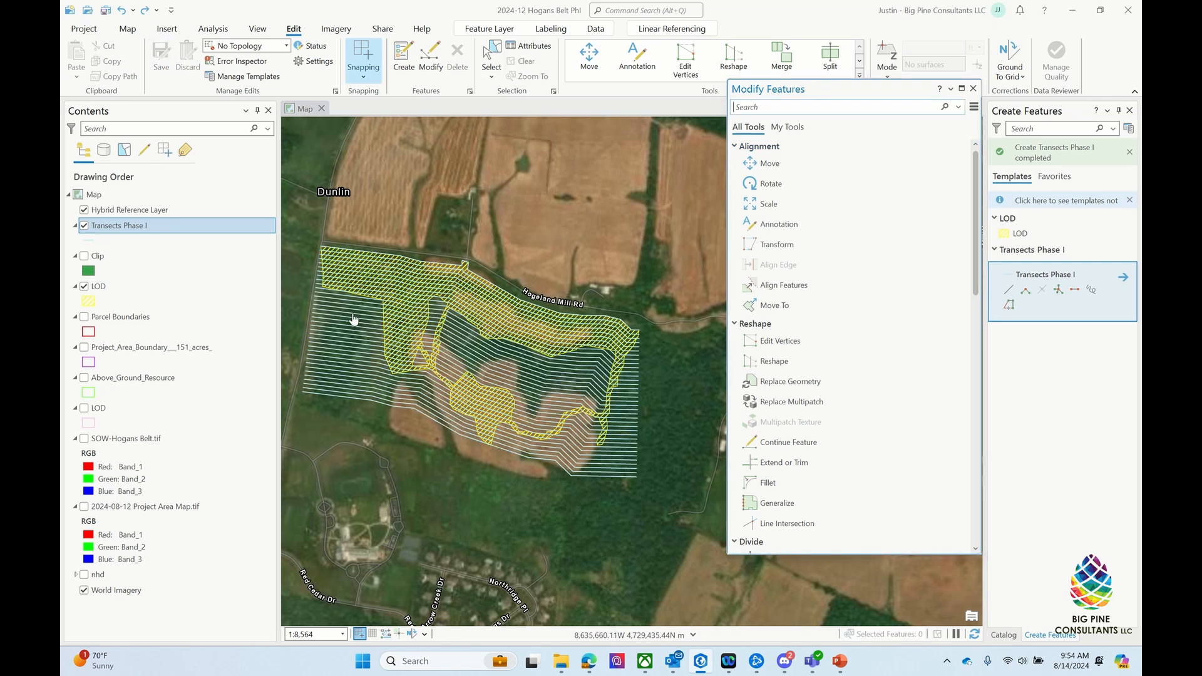
# Step: Examine the transect lines across the western LOD and around the notch in the northern boundary at Hogeland Mill Rd
pyautogui.scroll(2, 350, 319)
pyautogui.scroll(2, 417, 307)
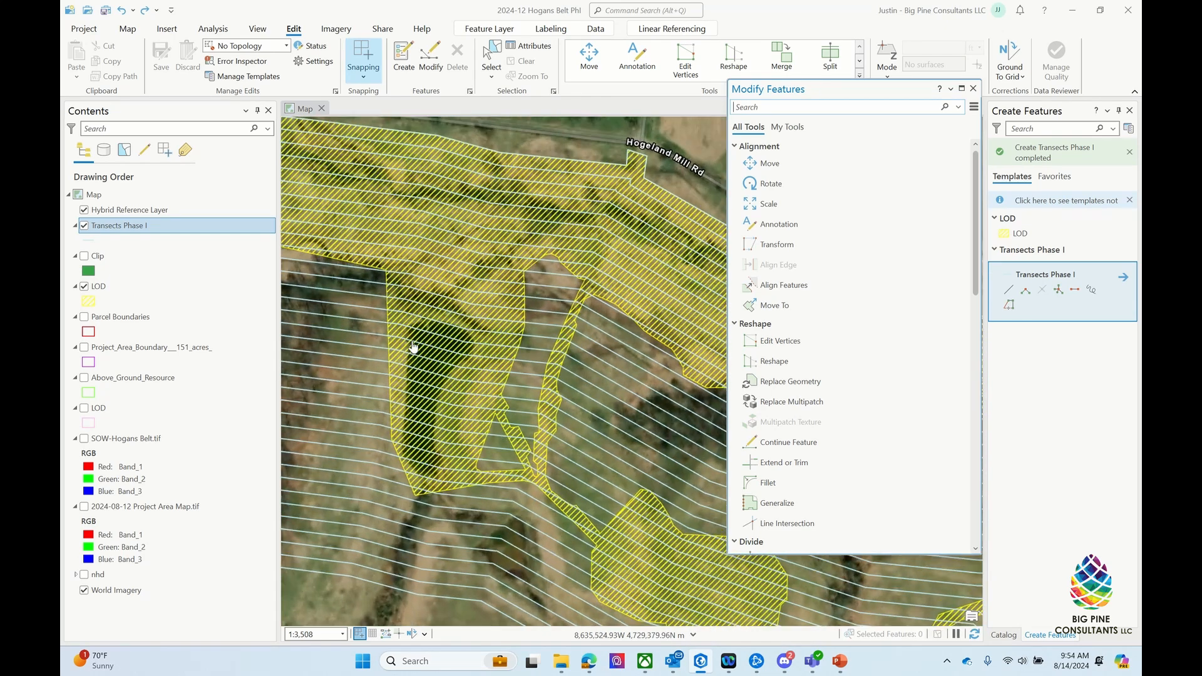
pyautogui.scroll(2, 410, 344)
pyautogui.scroll(2, 410, 345)
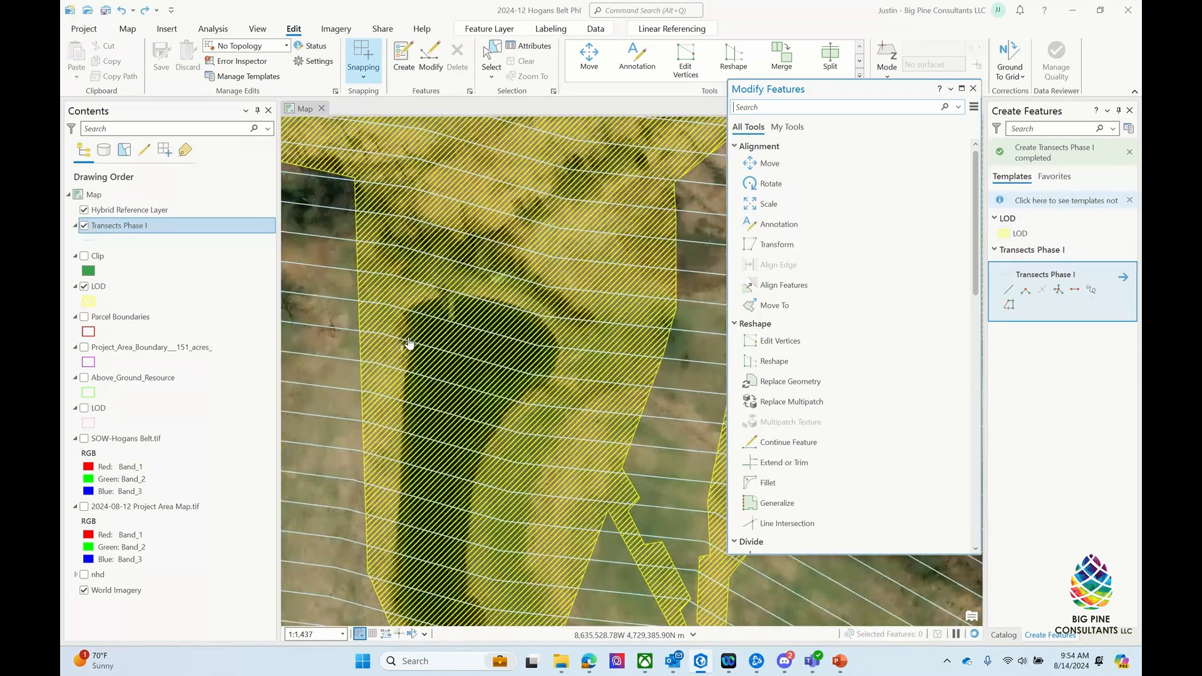
pyautogui.scroll(-2, 445, 389)
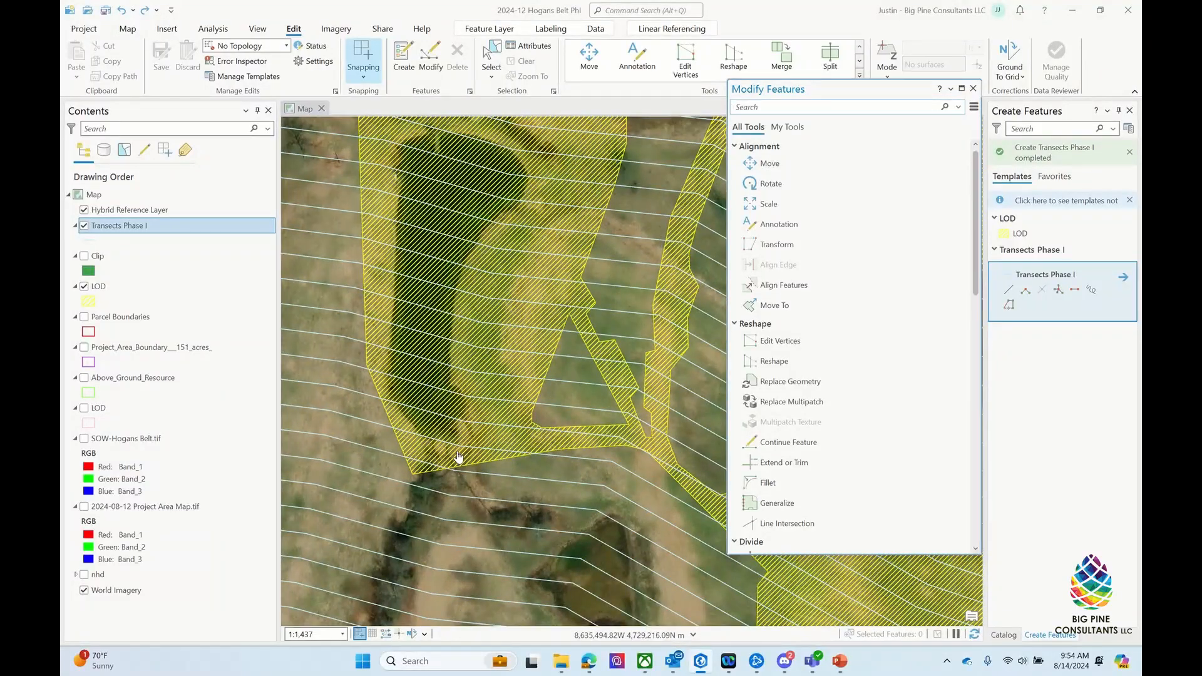
pyautogui.scroll(-4, 444, 476)
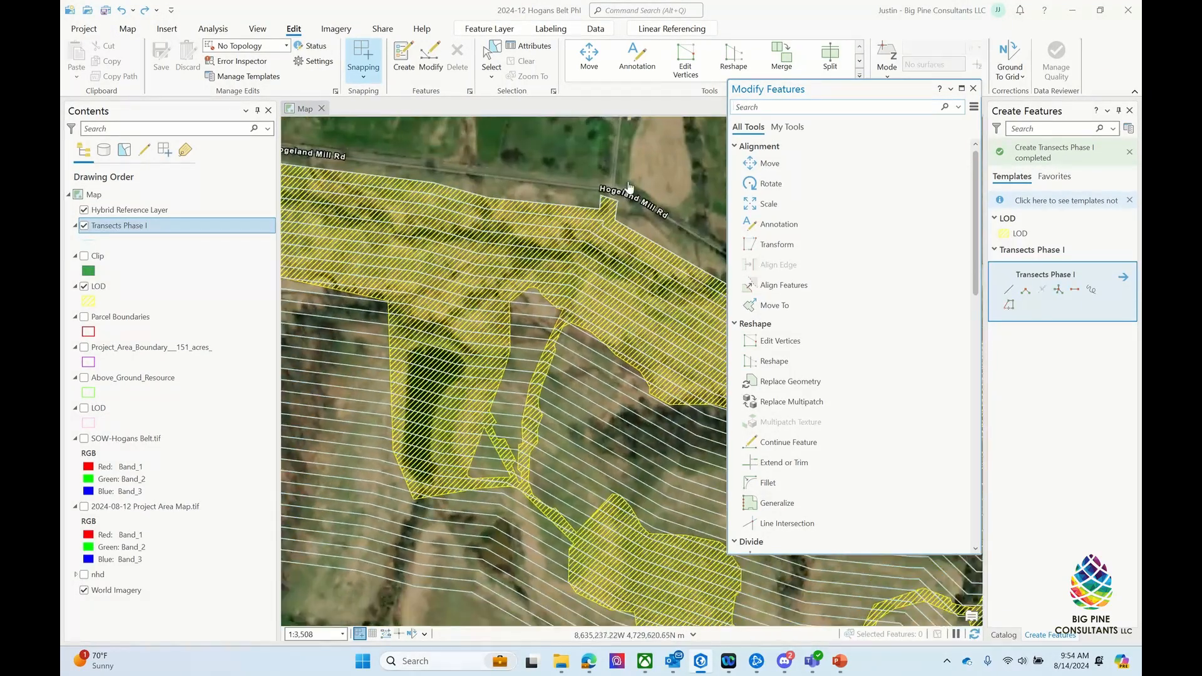
pyautogui.scroll(6, 629, 188)
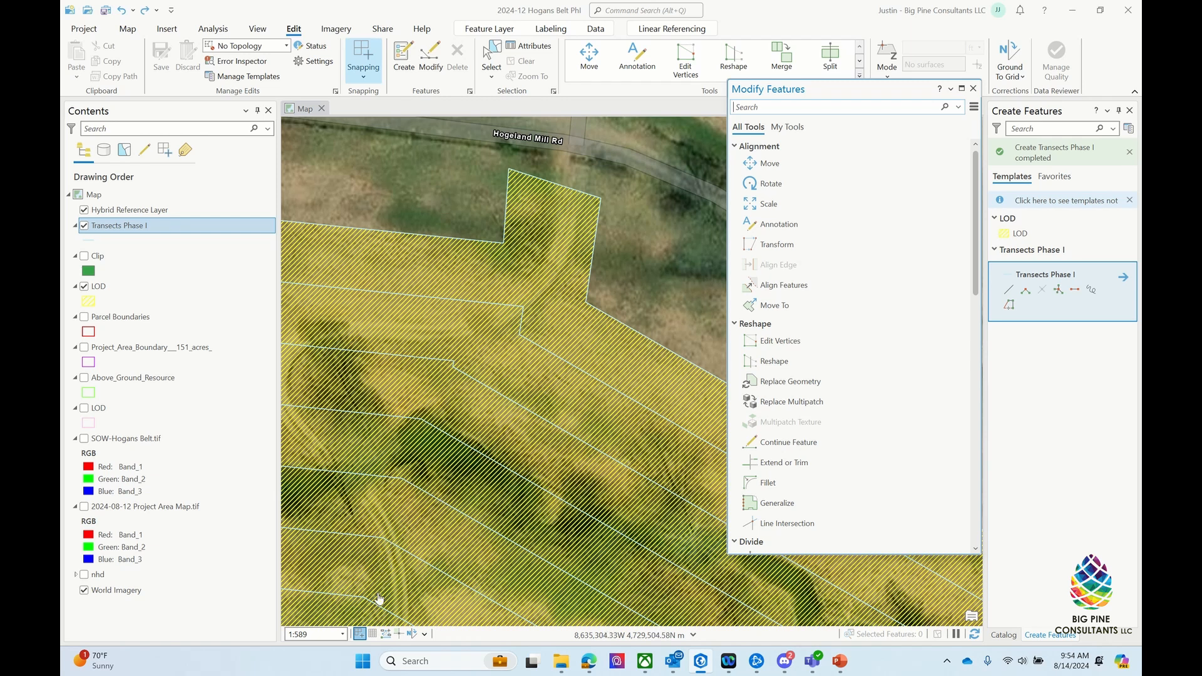
# Step: Examine how the transects run across the northern boundary, the southern LOD areas and the eastern access corridor
pyautogui.scroll(-3, 625, 238)
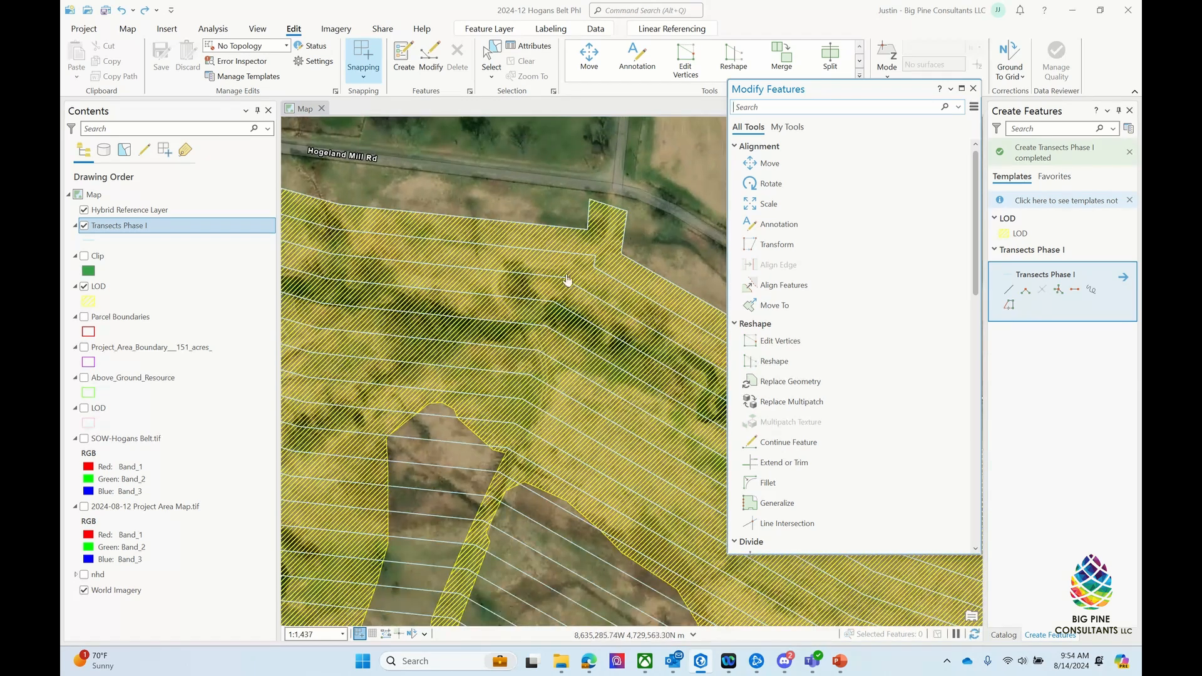
pyautogui.scroll(-3, 566, 319)
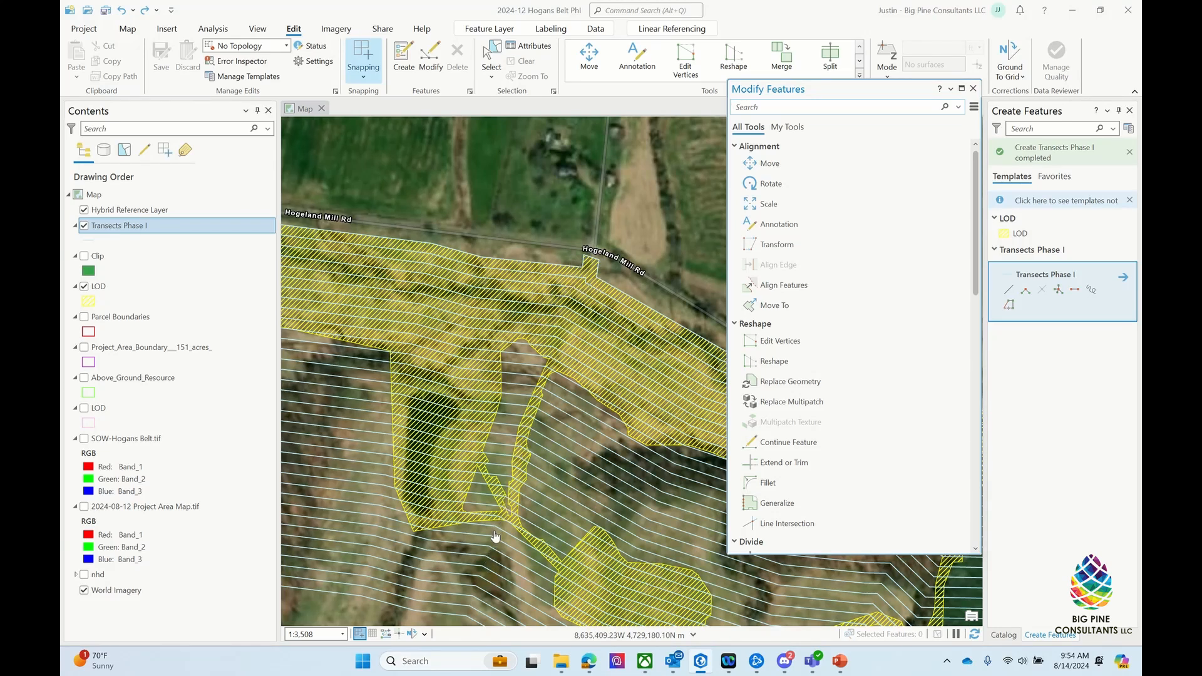
pyautogui.scroll(-2, 441, 413)
pyautogui.scroll(-2, 441, 413)
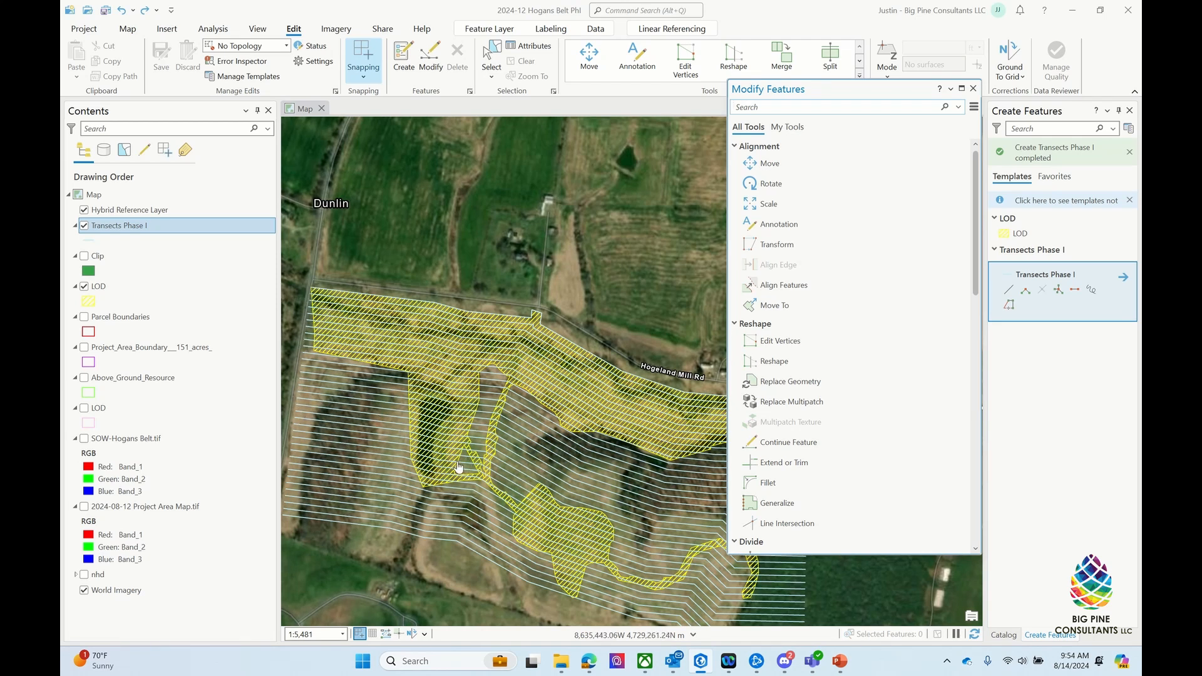
pyautogui.scroll(-2, 459, 486)
pyautogui.scroll(4, 617, 547)
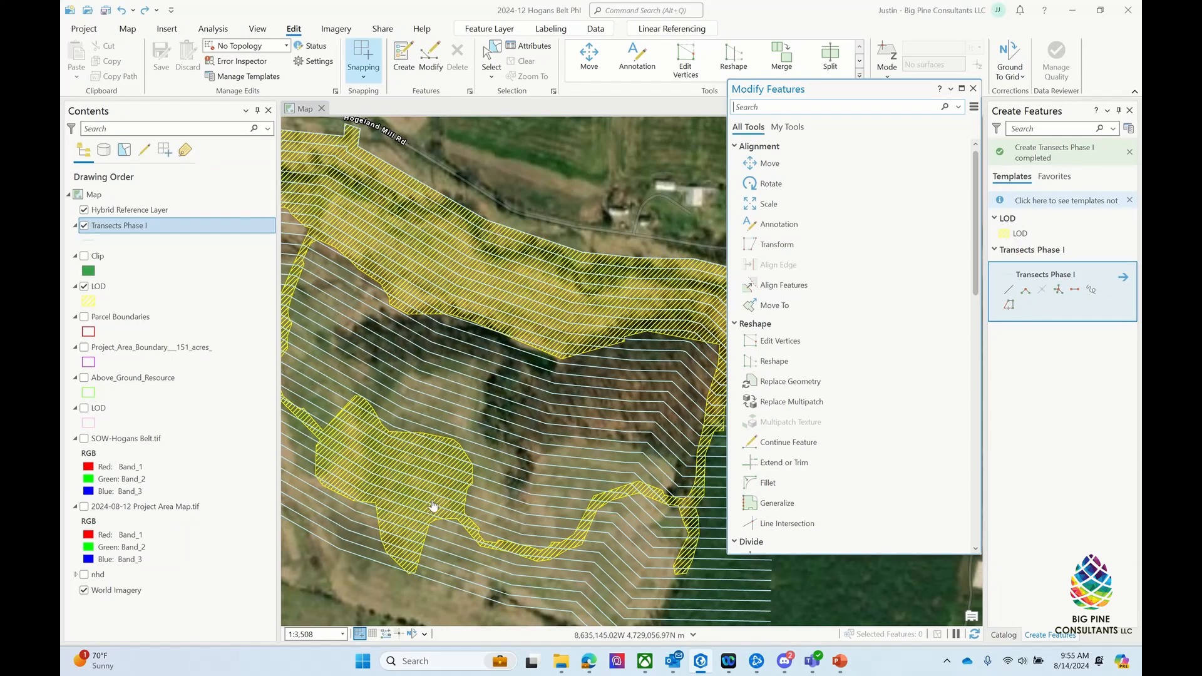
pyautogui.scroll(-2, 434, 504)
pyautogui.scroll(4, 577, 473)
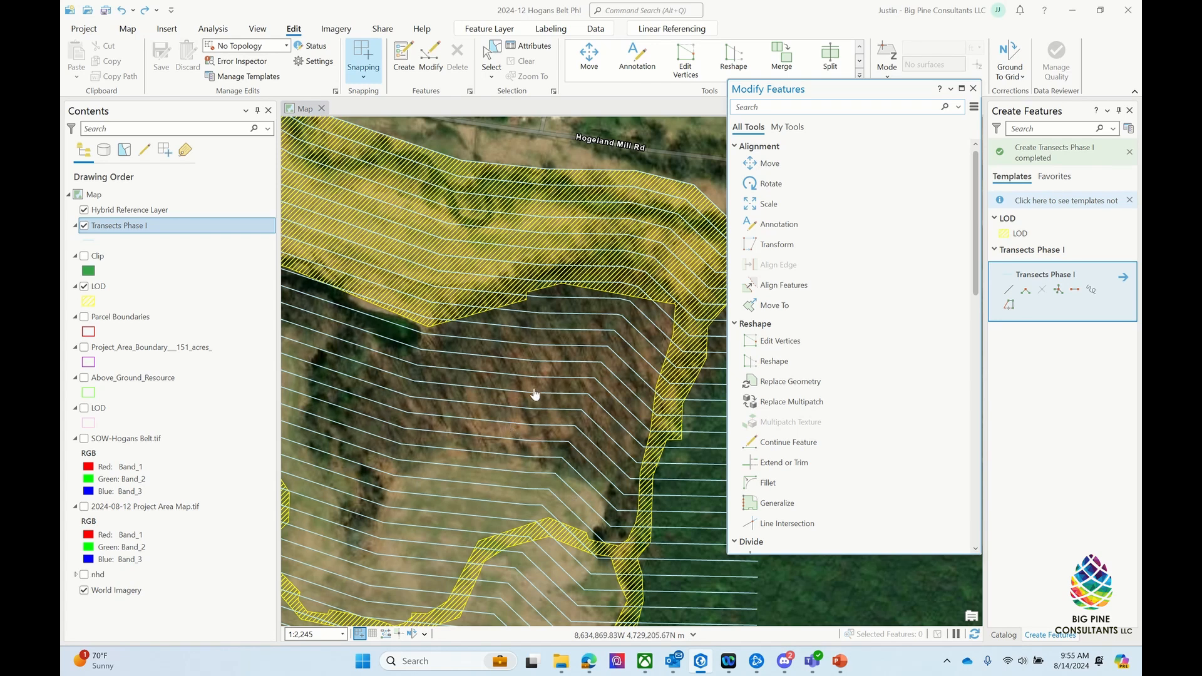
pyautogui.scroll(-2, 609, 462)
pyautogui.scroll(-2, 617, 466)
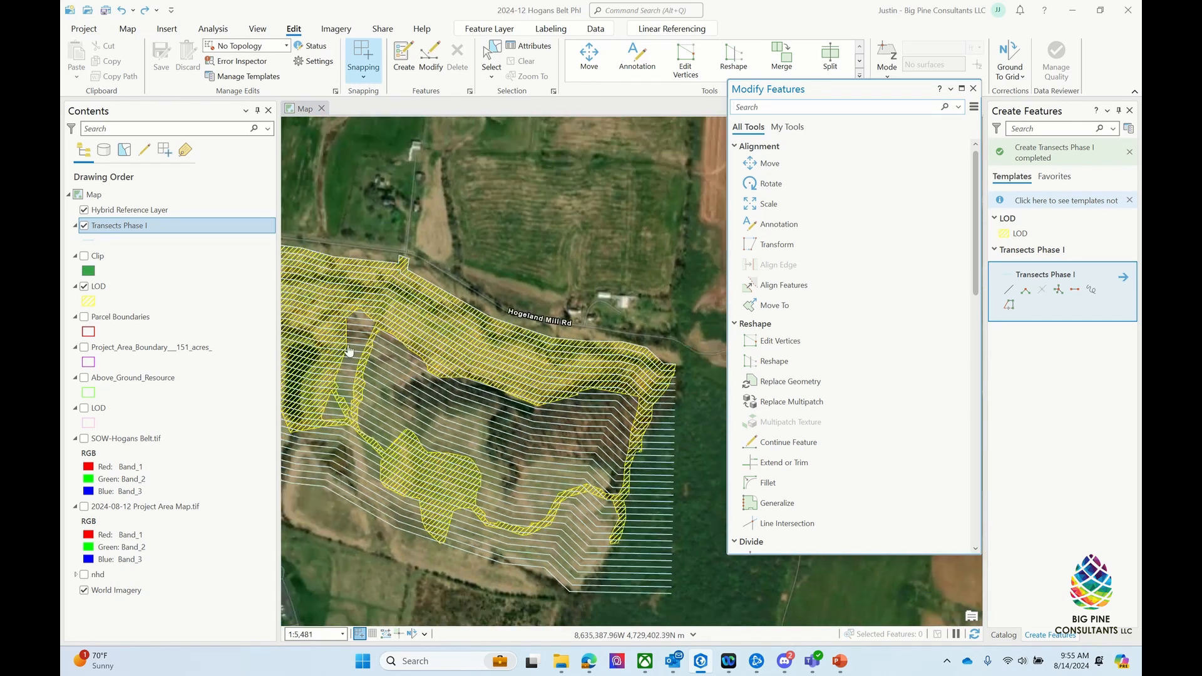
# Step: Examine the transects around the western arm of the LOD, including the stretches lying outside the LOD boundary
pyautogui.scroll(2, 335, 346)
pyautogui.scroll(4, 331, 350)
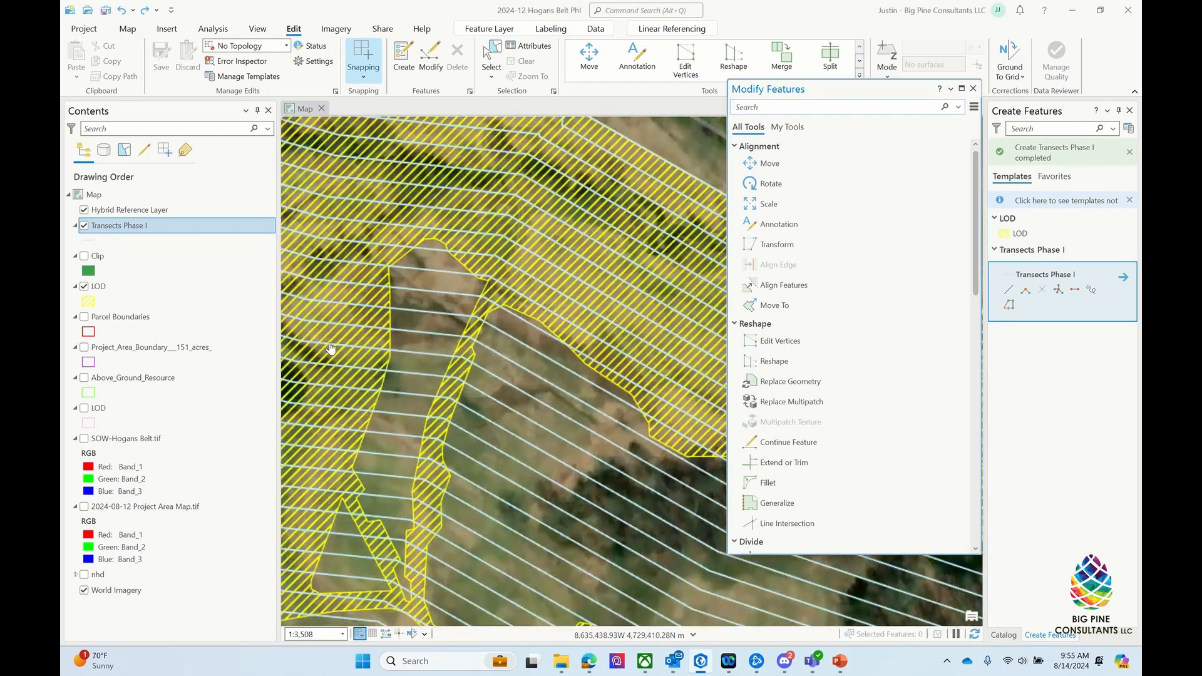
pyautogui.scroll(-4, 621, 338)
pyautogui.scroll(2, 429, 343)
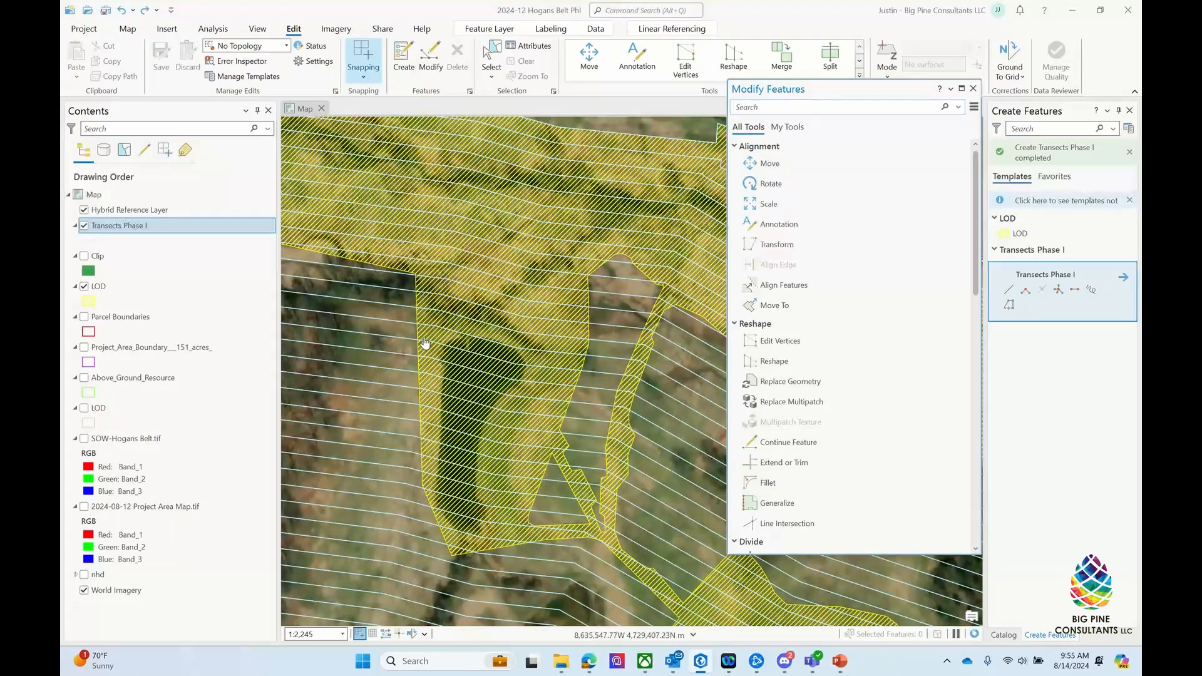
pyautogui.scroll(2, 424, 343)
pyautogui.scroll(-2, 425, 343)
pyautogui.scroll(-2, 424, 343)
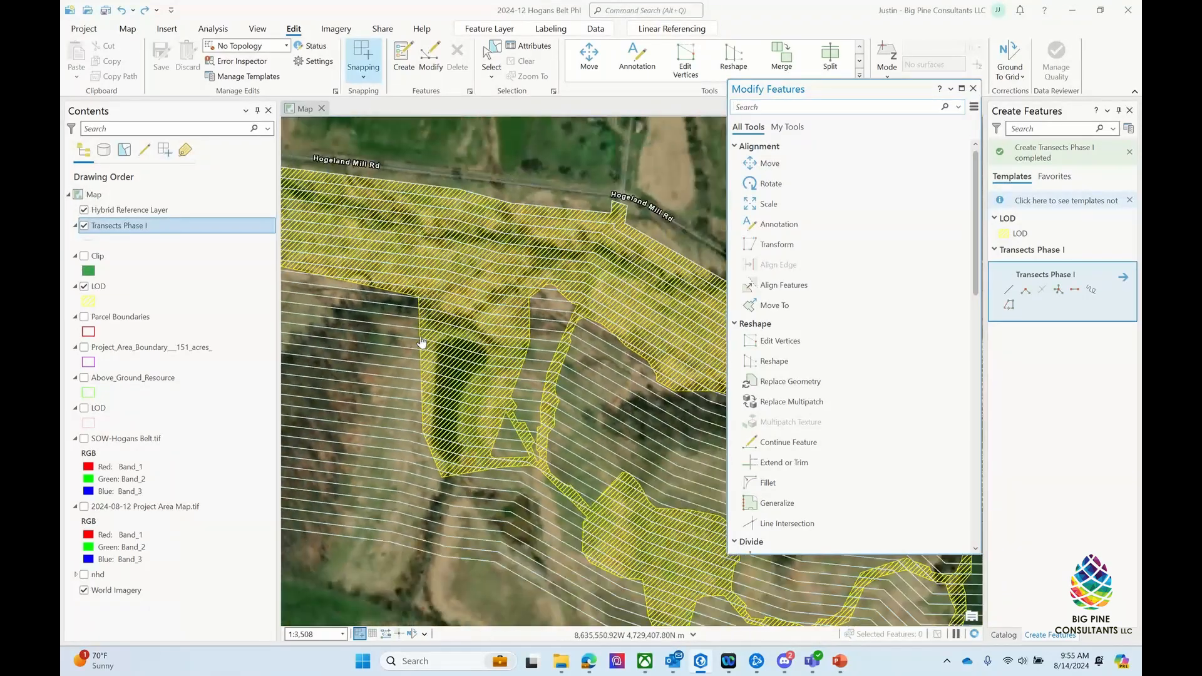
pyautogui.scroll(-2, 567, 308)
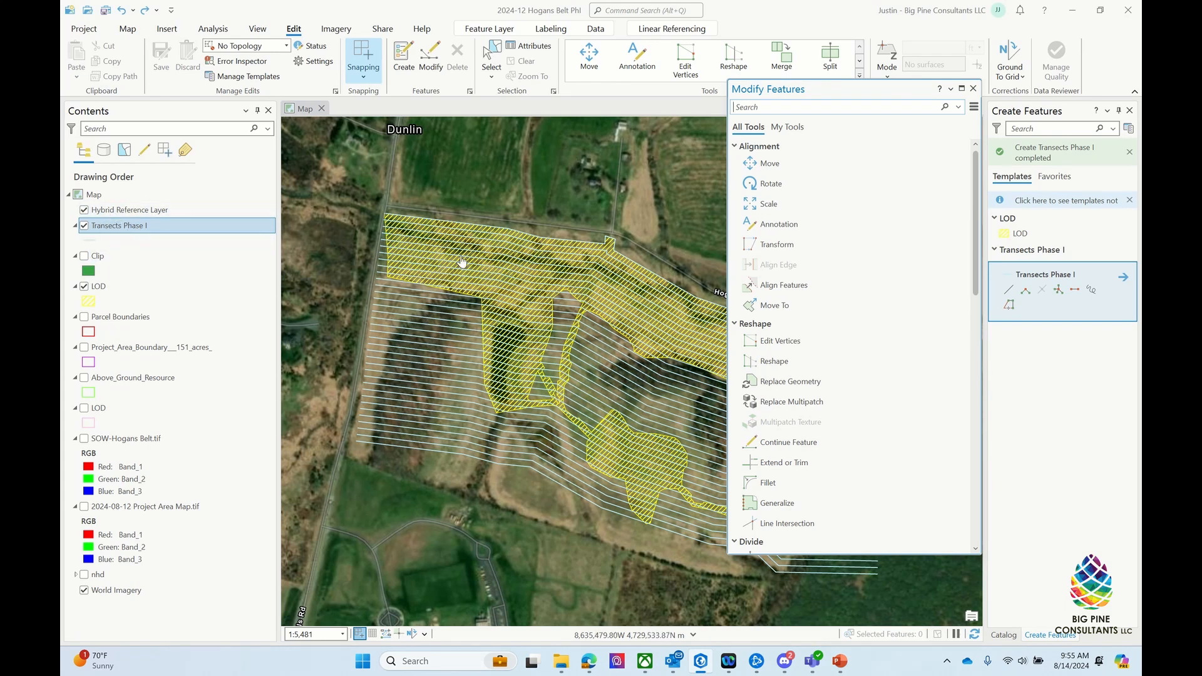
pyautogui.scroll(-1, 444, 315)
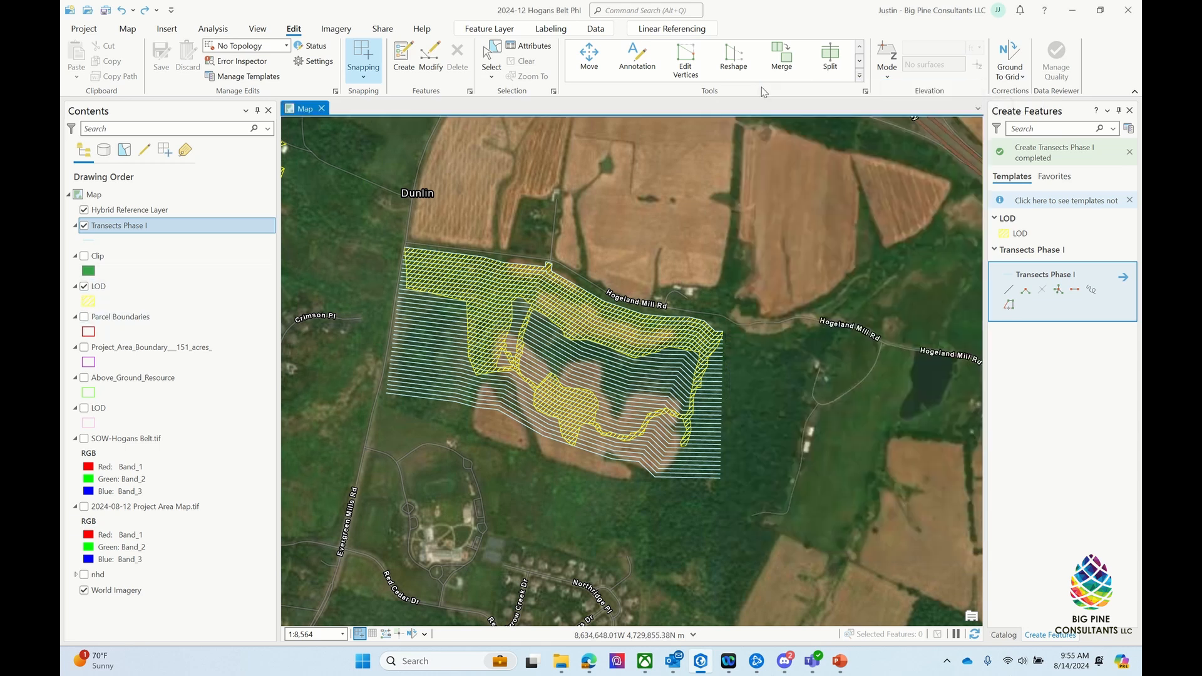
# Step: Start the Clip editing tool and select all features of the visible LOD layer as the input features
pyautogui.click(973, 89)
pyautogui.click(860, 75)
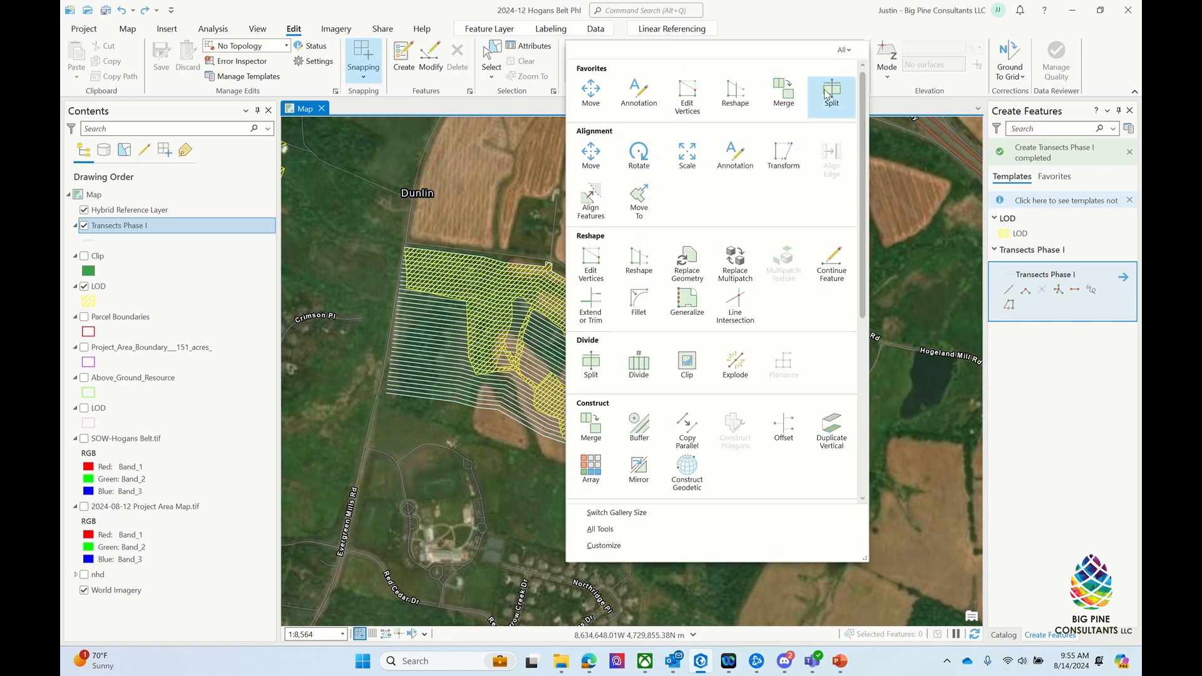
pyautogui.click(693, 374)
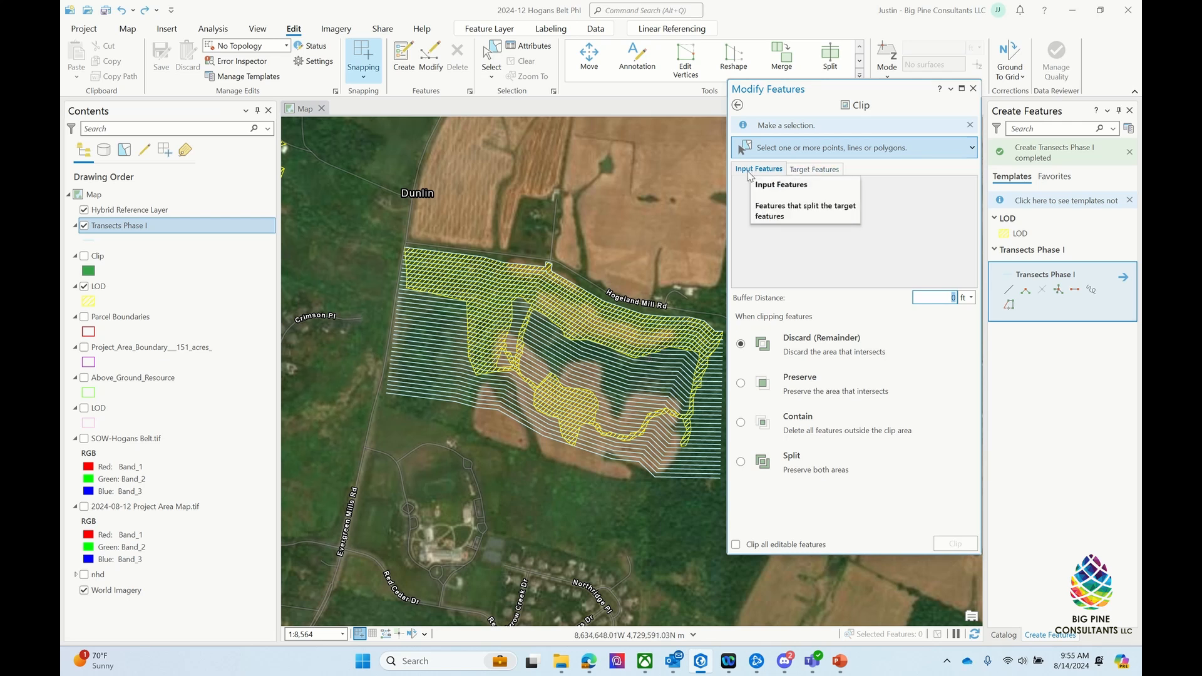
pyautogui.rightClick(106, 287)
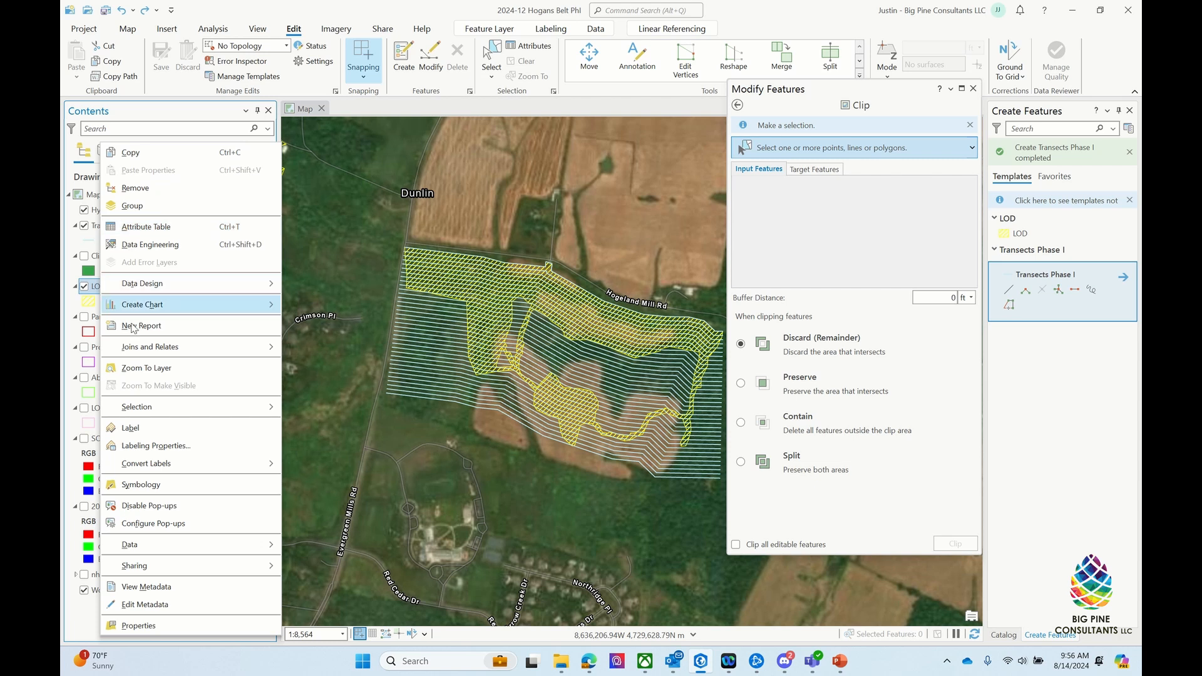
pyautogui.moveTo(136, 410)
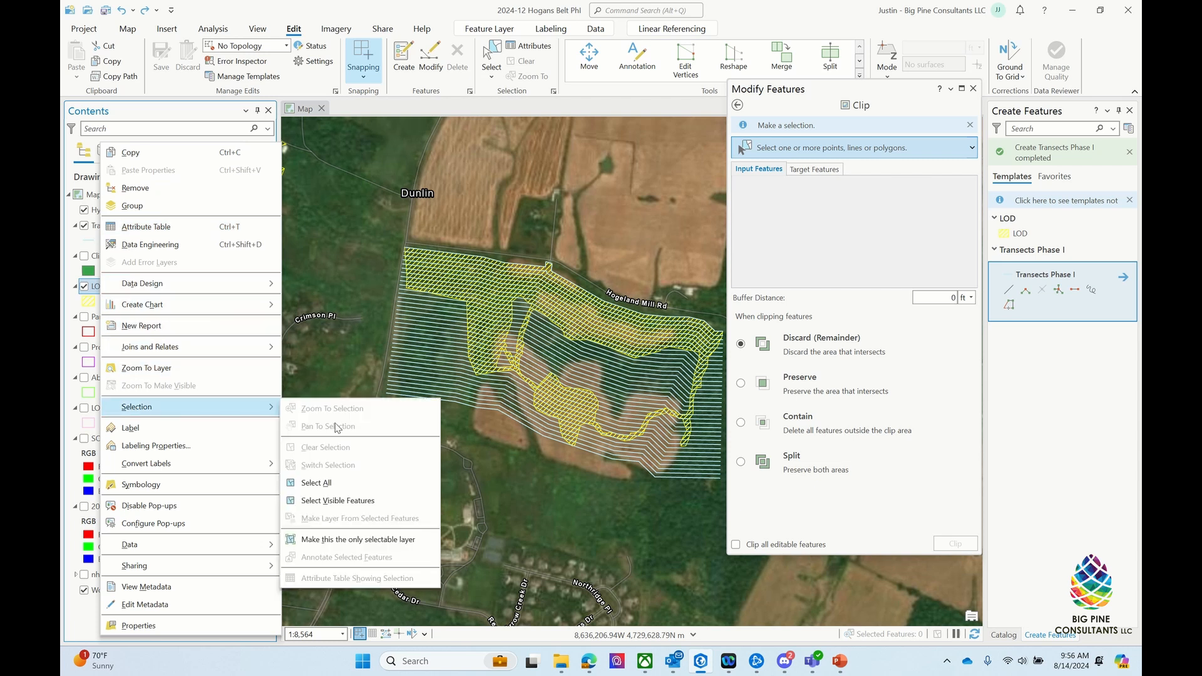
pyautogui.click(328, 483)
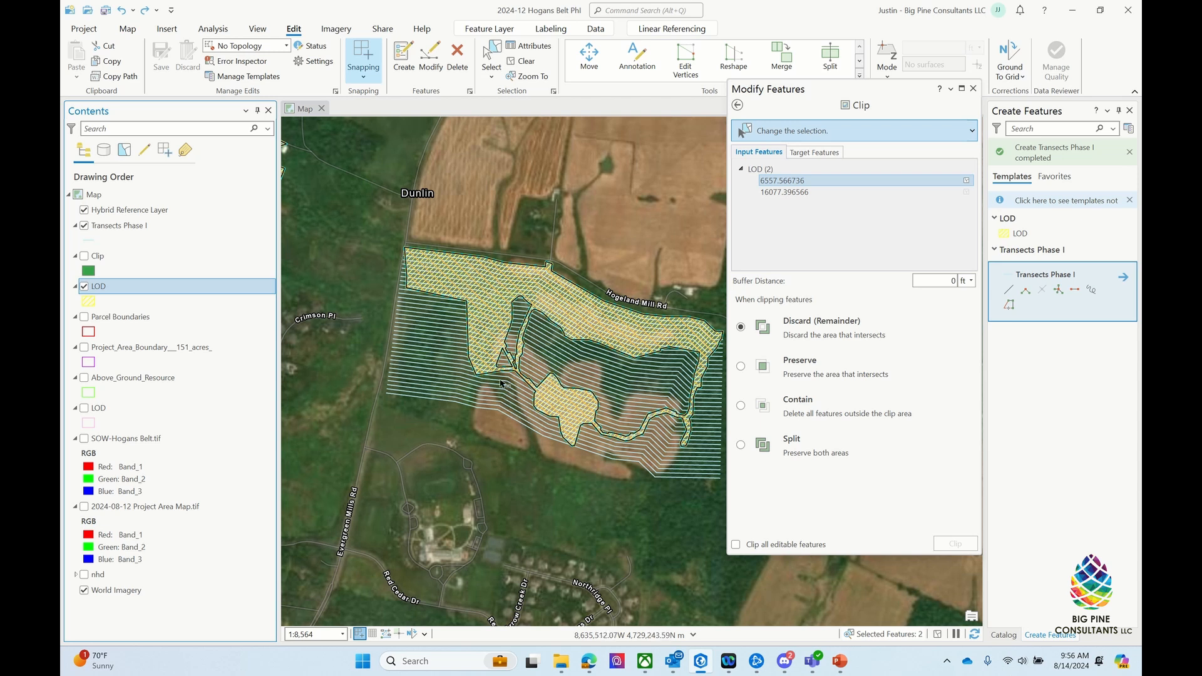
# Step: Set all features of the Transects Phase I layer as the target features of the clip
pyautogui.click(807, 153)
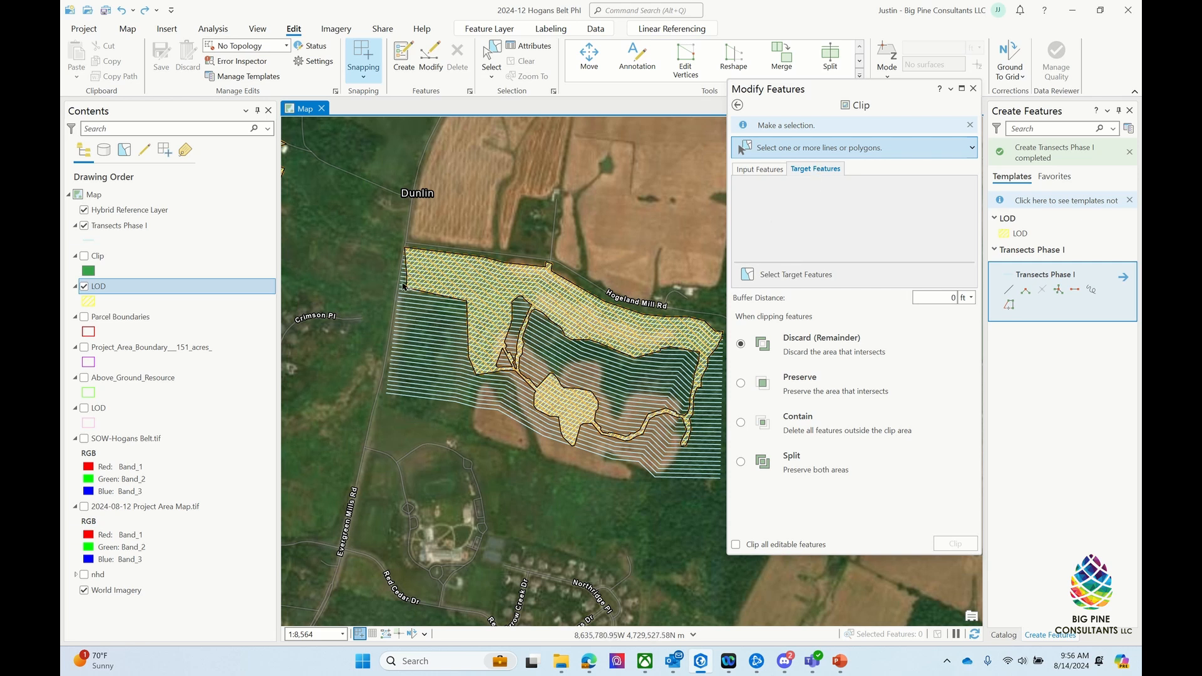
pyautogui.rightClick(126, 228)
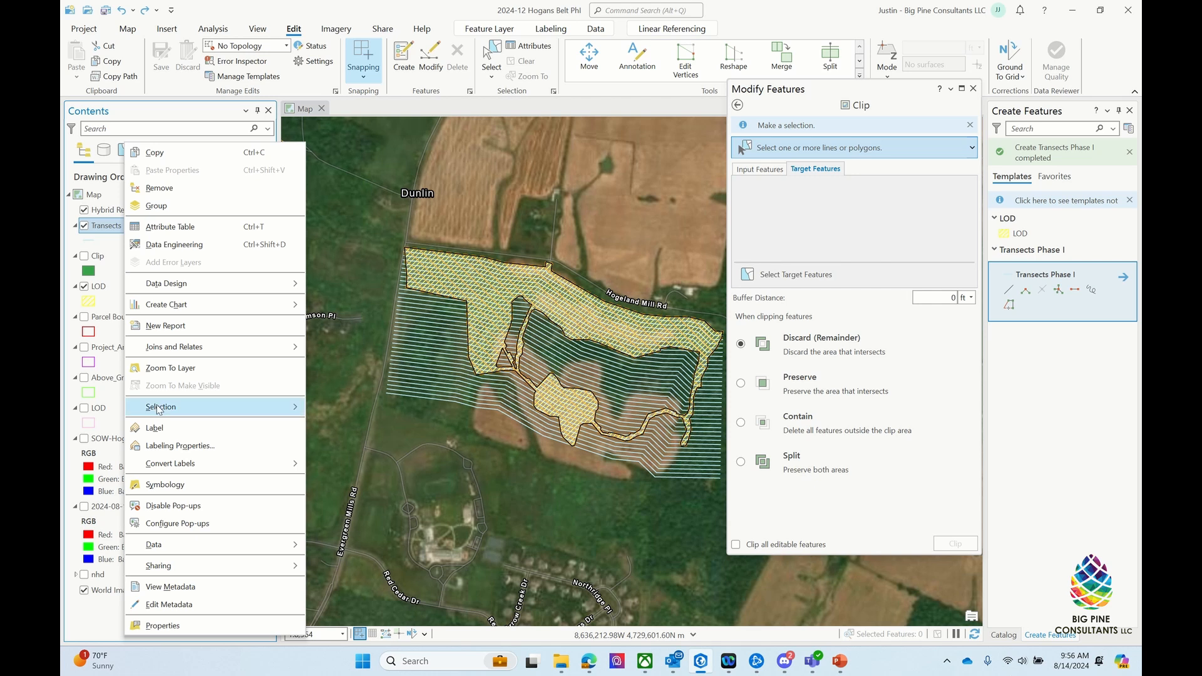
pyautogui.moveTo(158, 406)
pyautogui.click(349, 488)
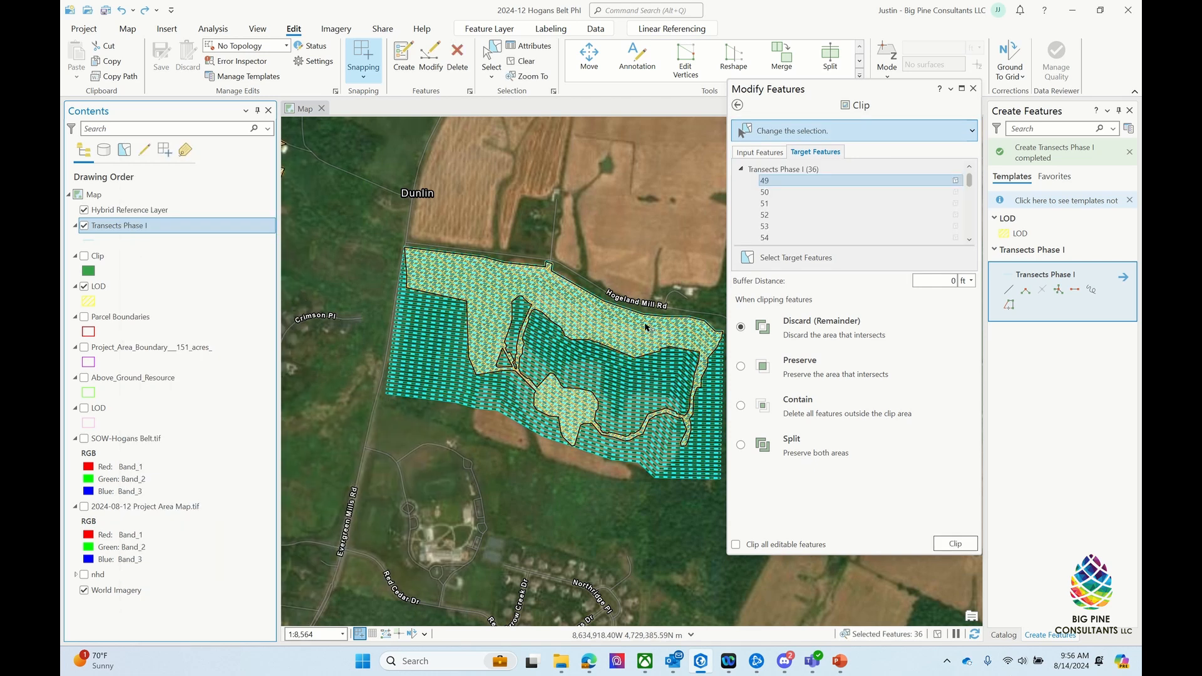
# Step: Clip the transects to the LOD with the Contain option, deleting everything outside the clip area
pyautogui.scroll(2, 306, 306)
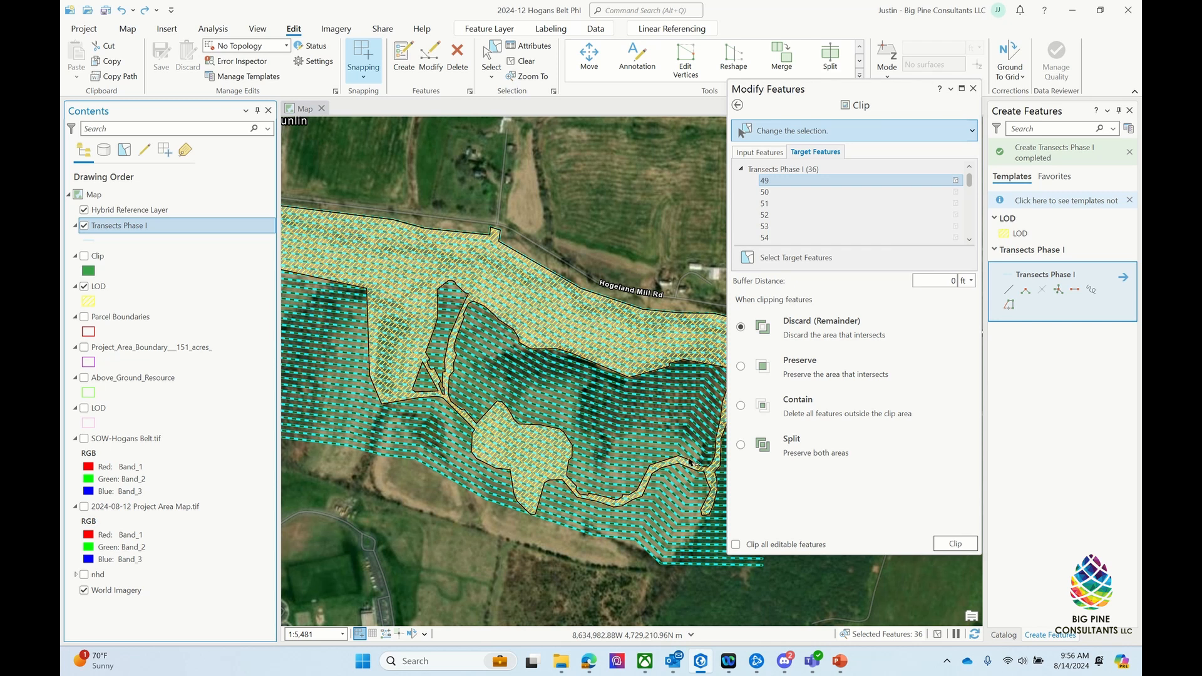
pyautogui.click(741, 405)
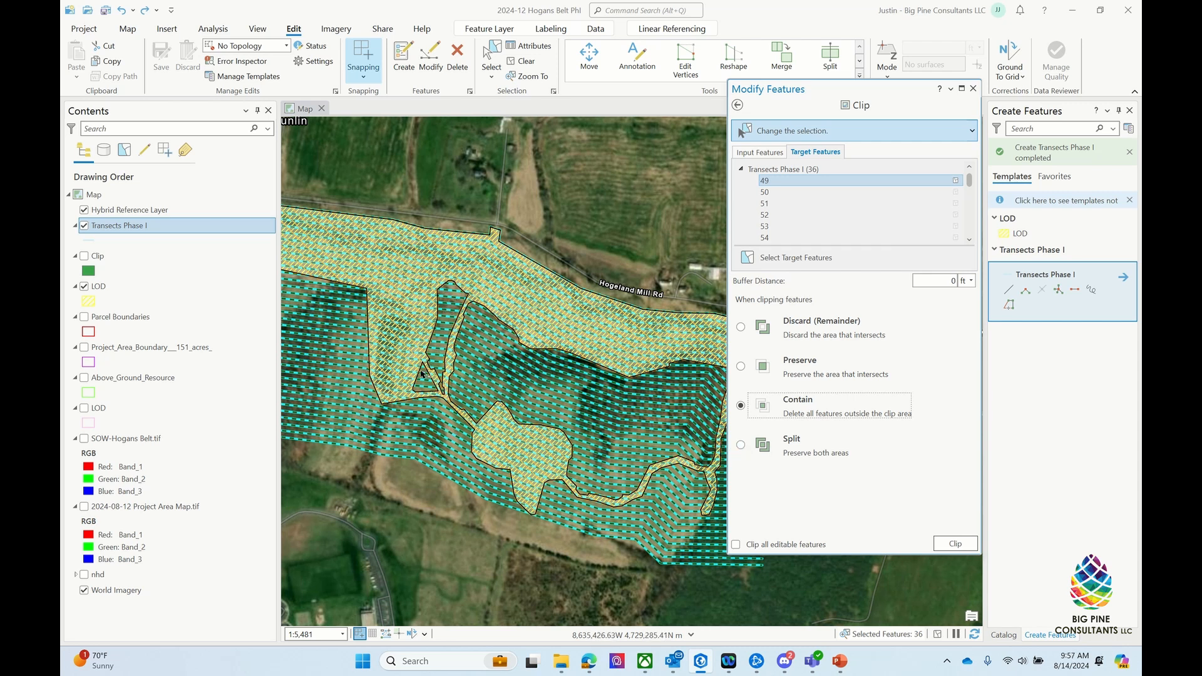
pyautogui.click(955, 545)
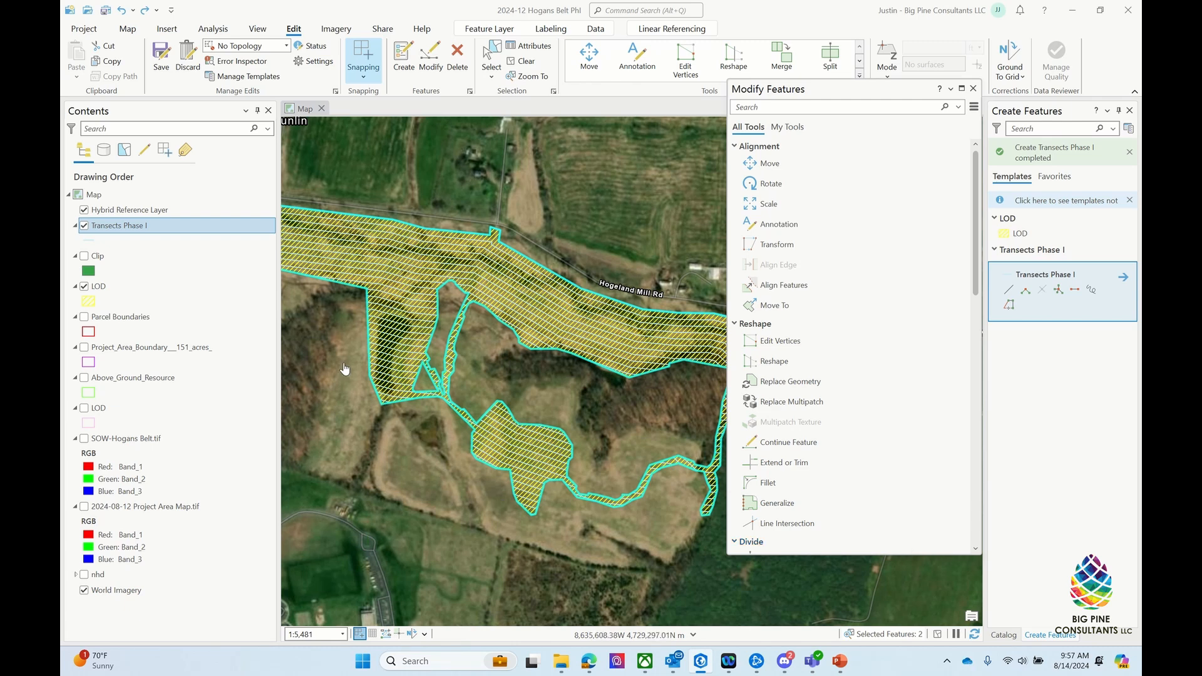
# Step: Inspect the clipped transects in the western arm, the eastern corridor and the narrow winding access strip
pyautogui.scroll(3, 344, 369)
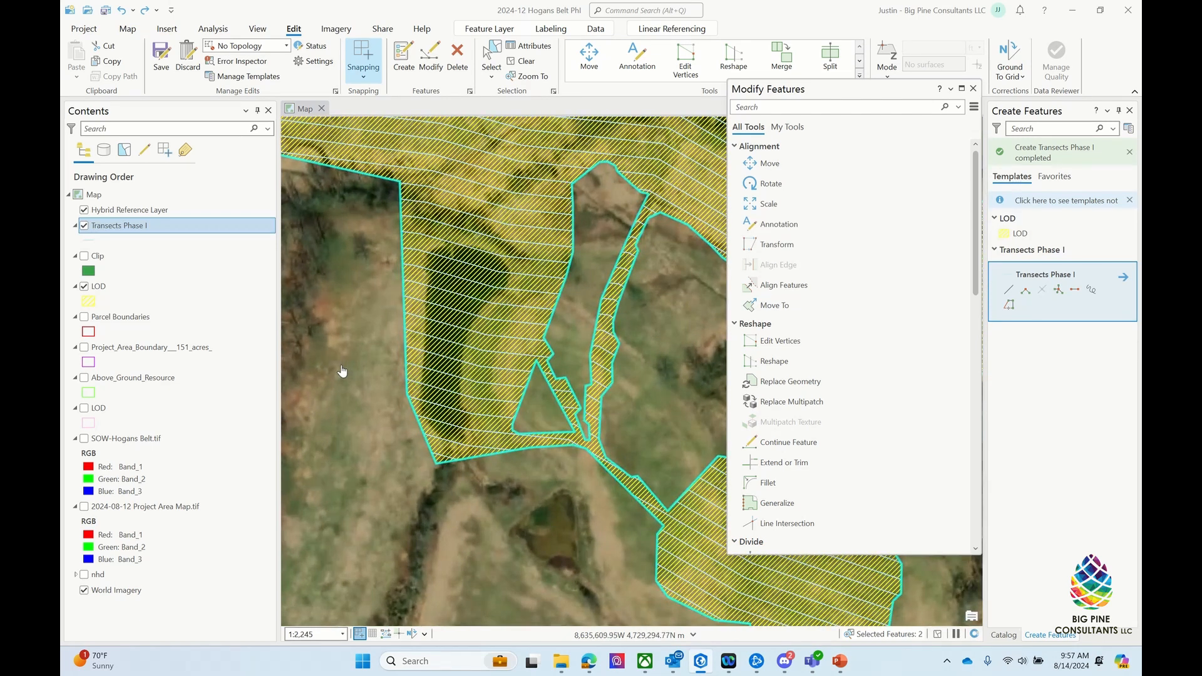
pyautogui.scroll(-5, 342, 371)
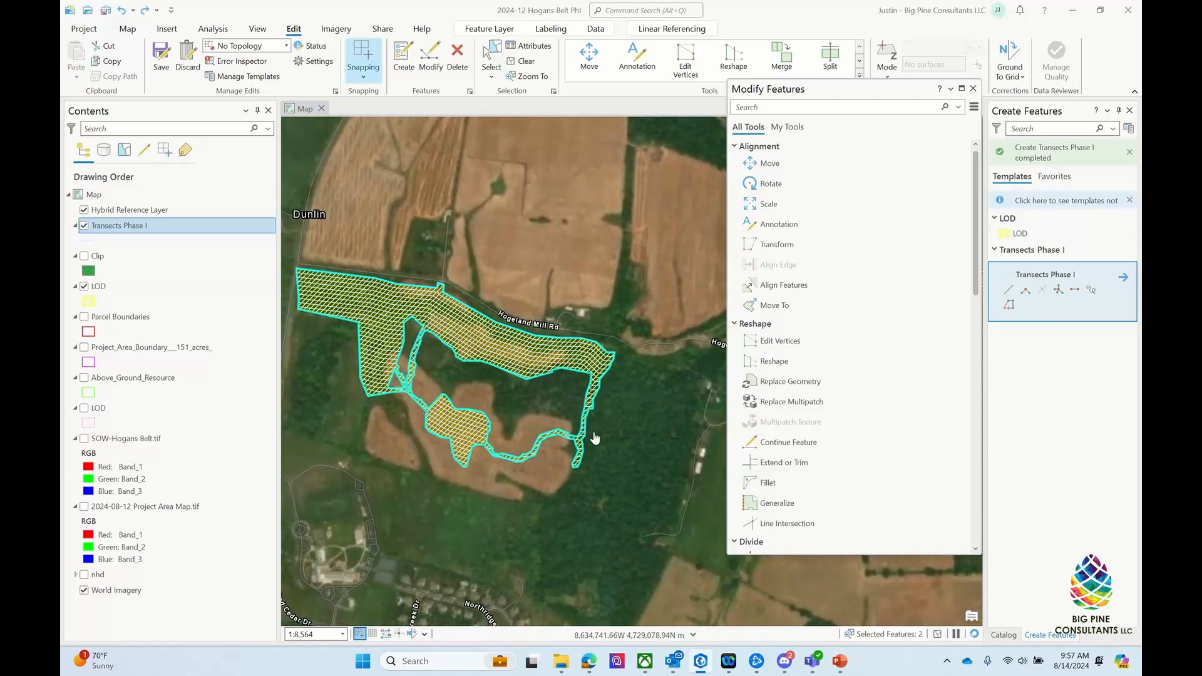
pyautogui.scroll(5, 595, 437)
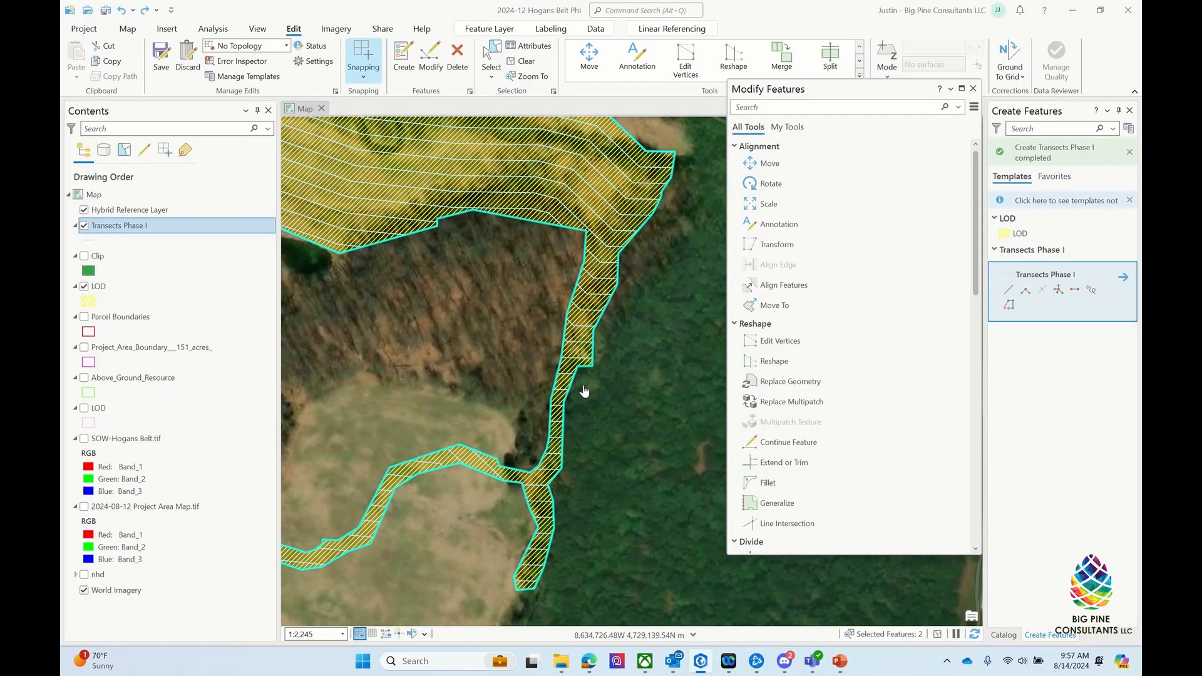
pyautogui.scroll(-3, 584, 391)
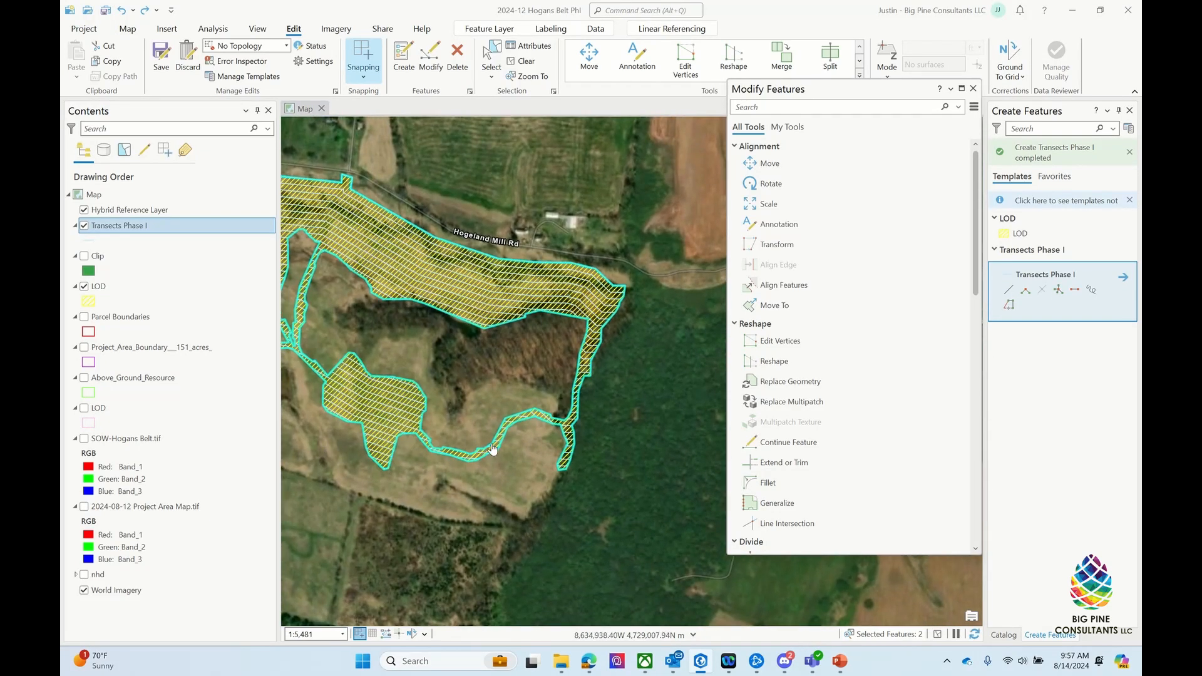
pyautogui.scroll(5, 493, 449)
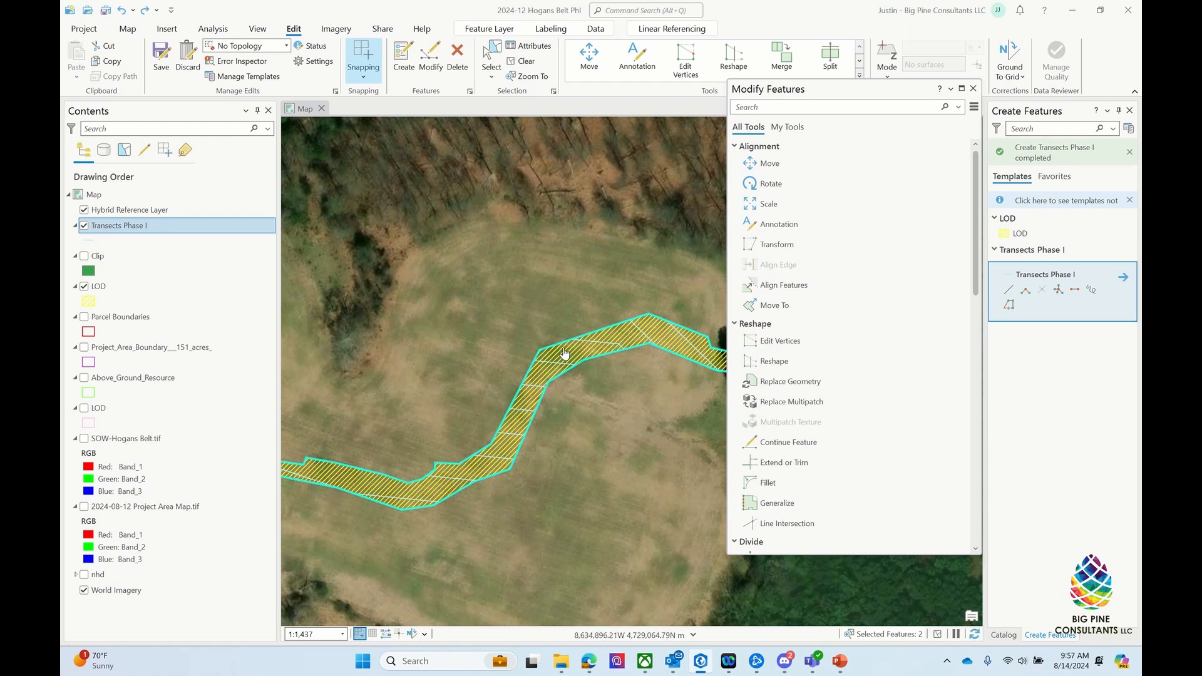
pyautogui.scroll(-5, 569, 376)
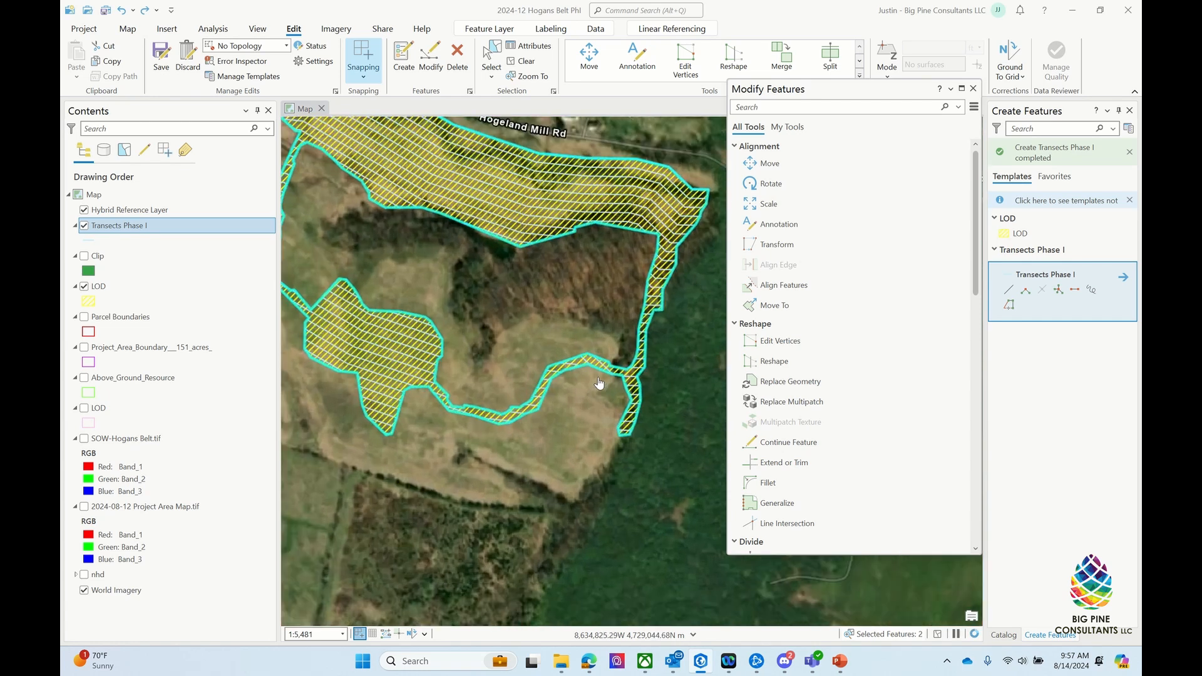
pyautogui.scroll(3, 599, 382)
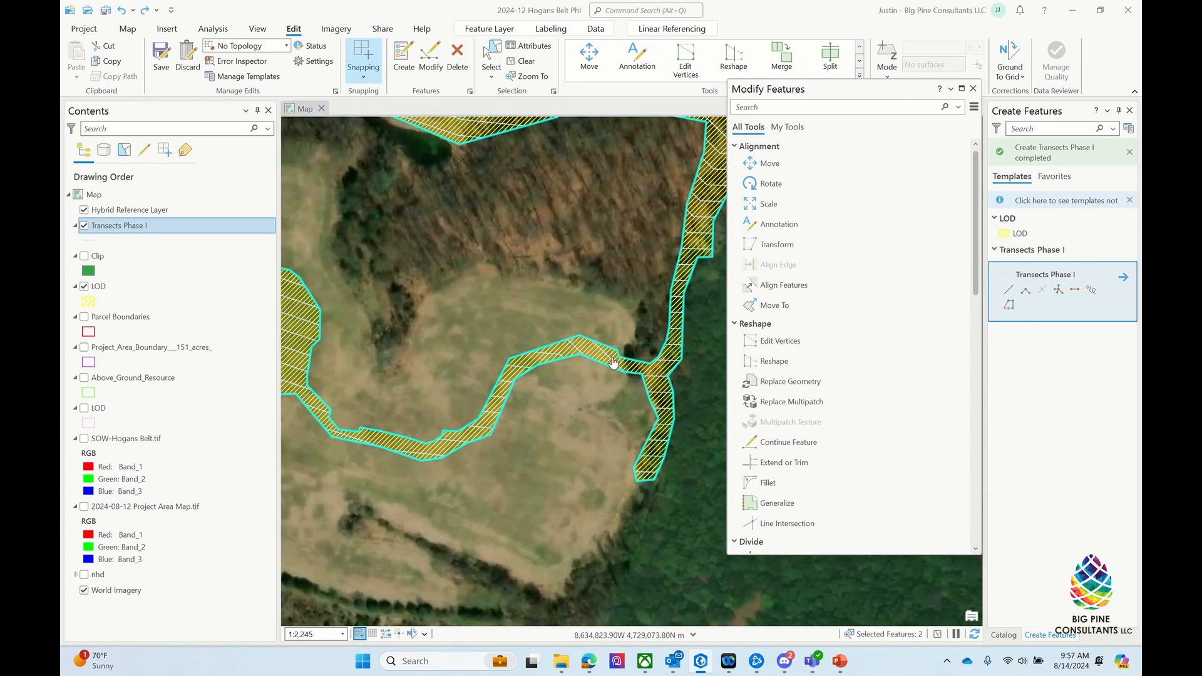
pyautogui.scroll(-3, 651, 391)
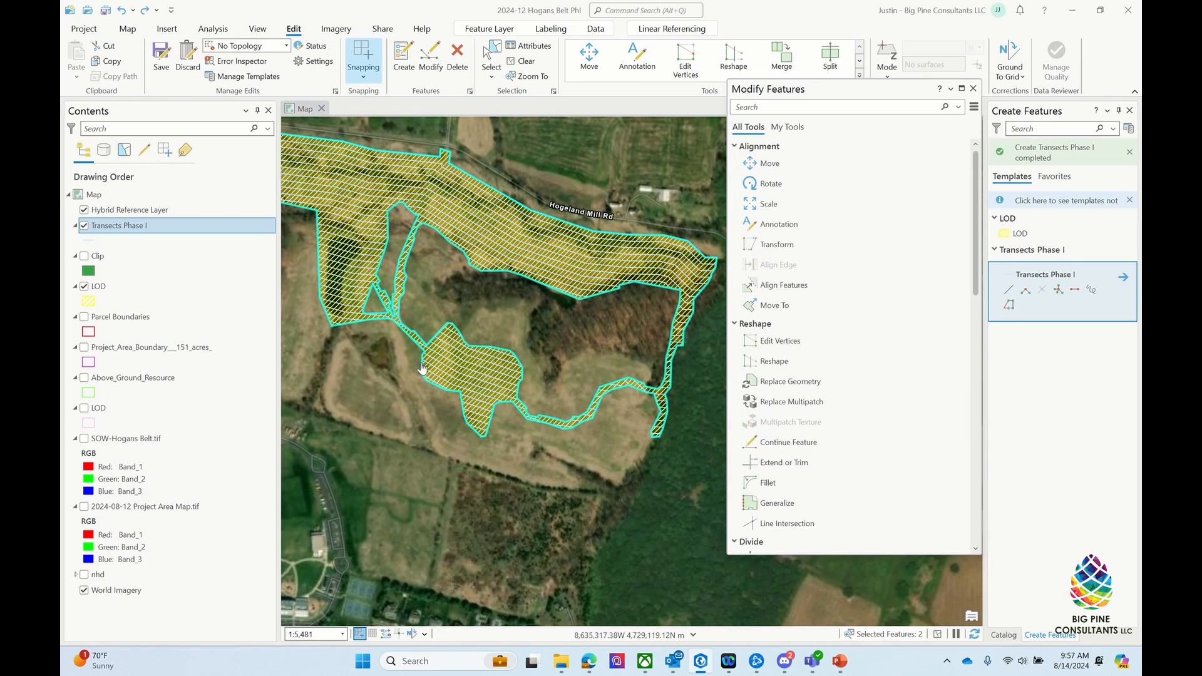
# Step: Review the clipped transects across the western arm and the northern LOD along Hogeland Mill Rd, then close the editing tools
pyautogui.scroll(2, 423, 368)
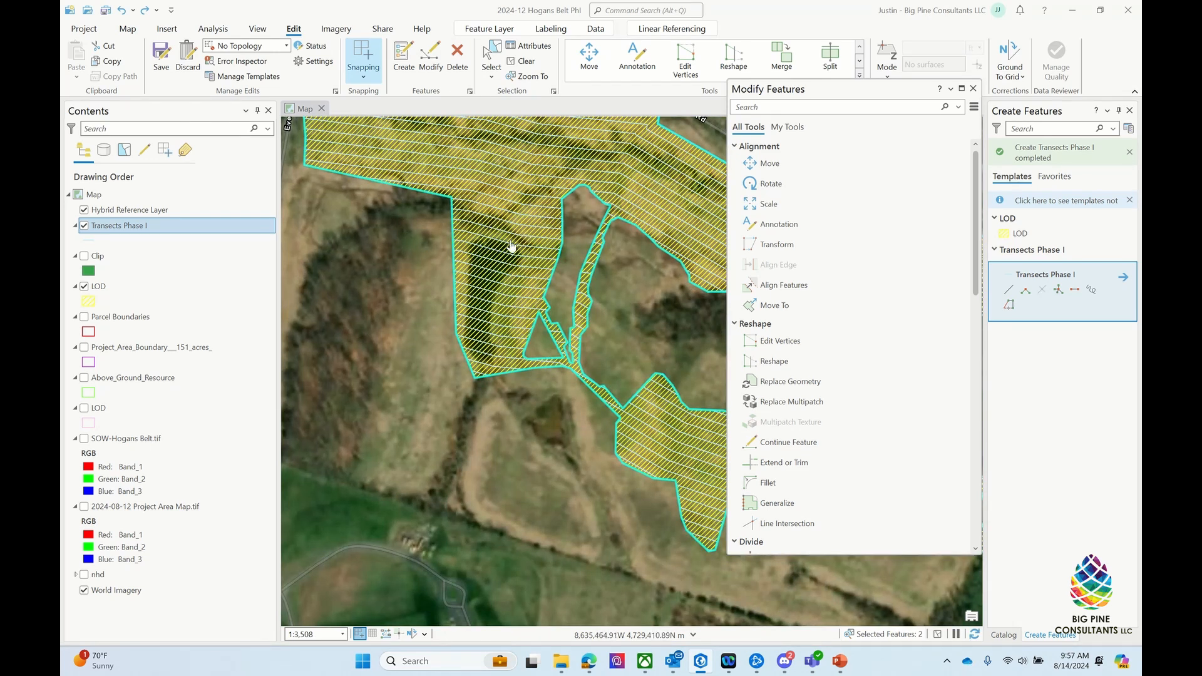
pyautogui.scroll(-2, 470, 434)
pyautogui.scroll(2, 458, 234)
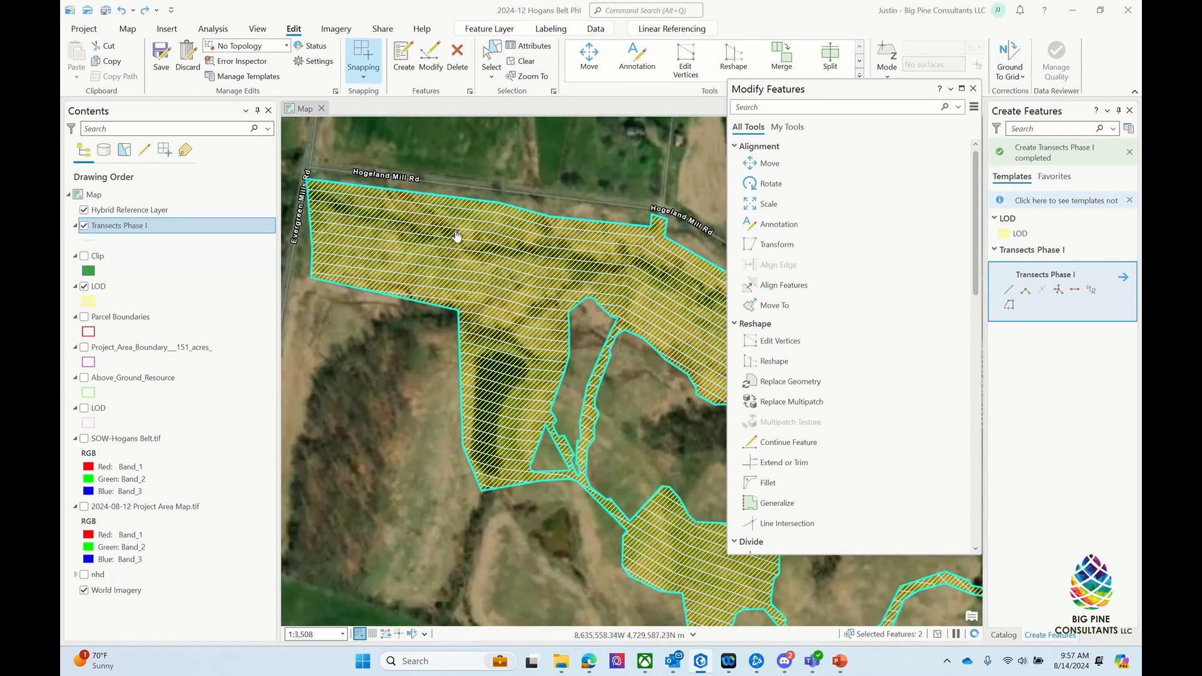
pyautogui.scroll(-2, 455, 240)
pyautogui.scroll(2, 551, 276)
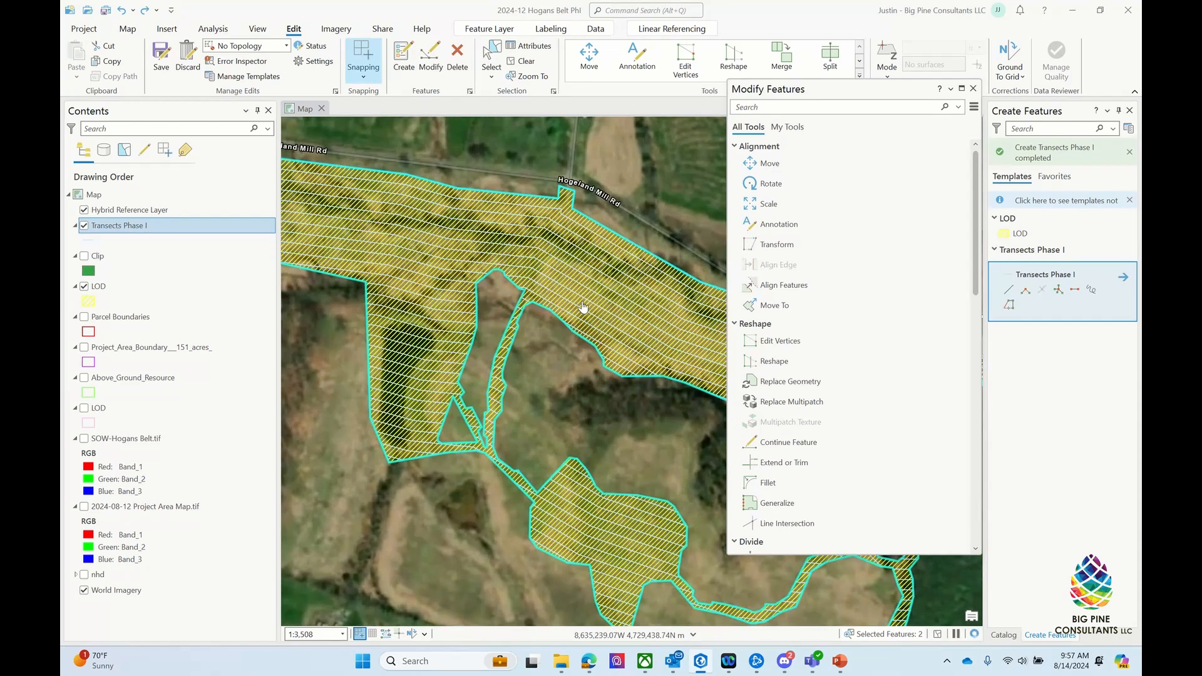
pyautogui.scroll(-2, 446, 306)
pyautogui.scroll(2, 688, 338)
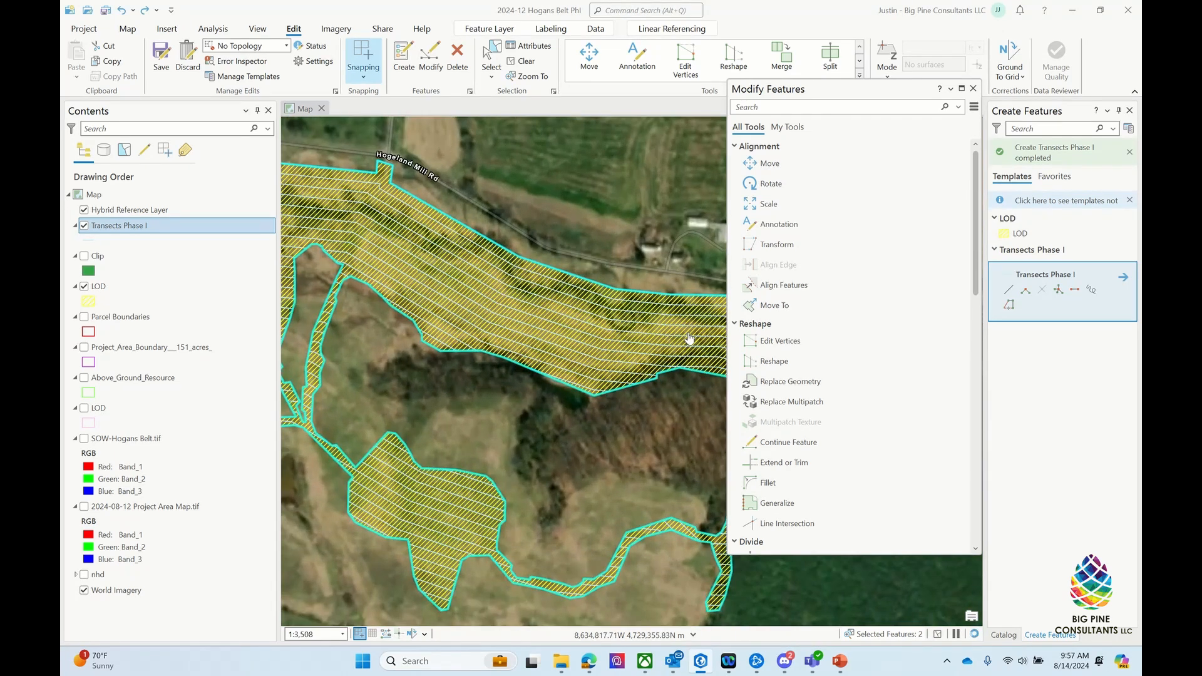
pyautogui.click(973, 89)
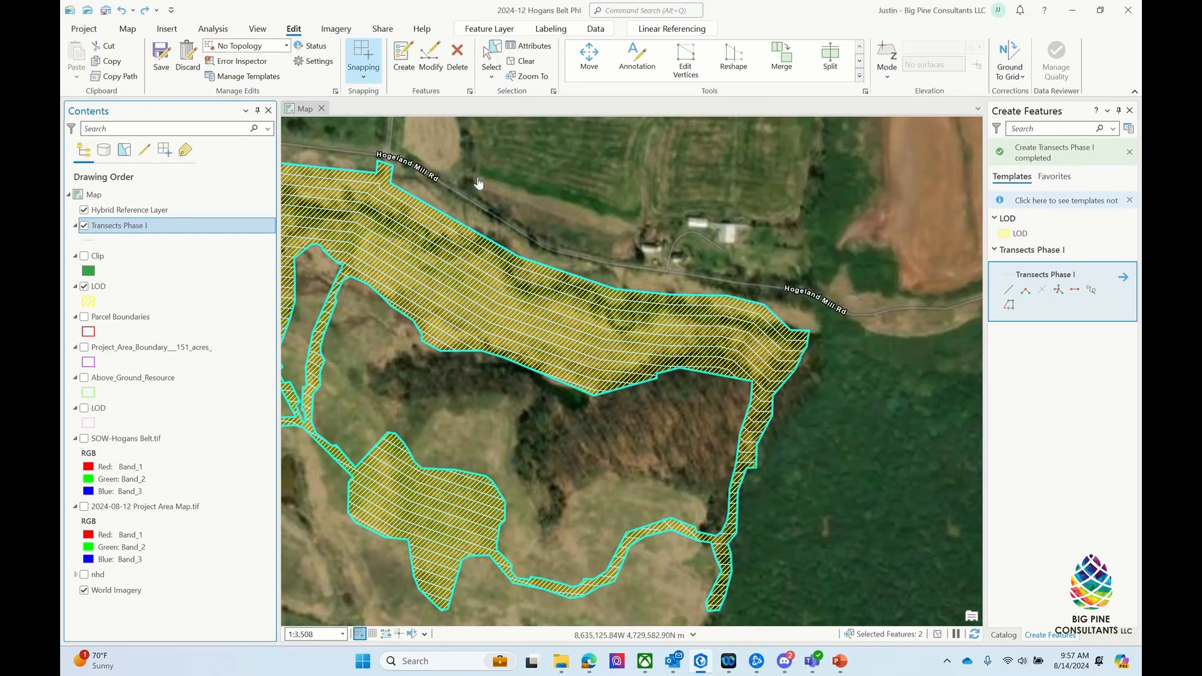
# Step: Save all edits made to the clipped transects
pyautogui.click(161, 56)
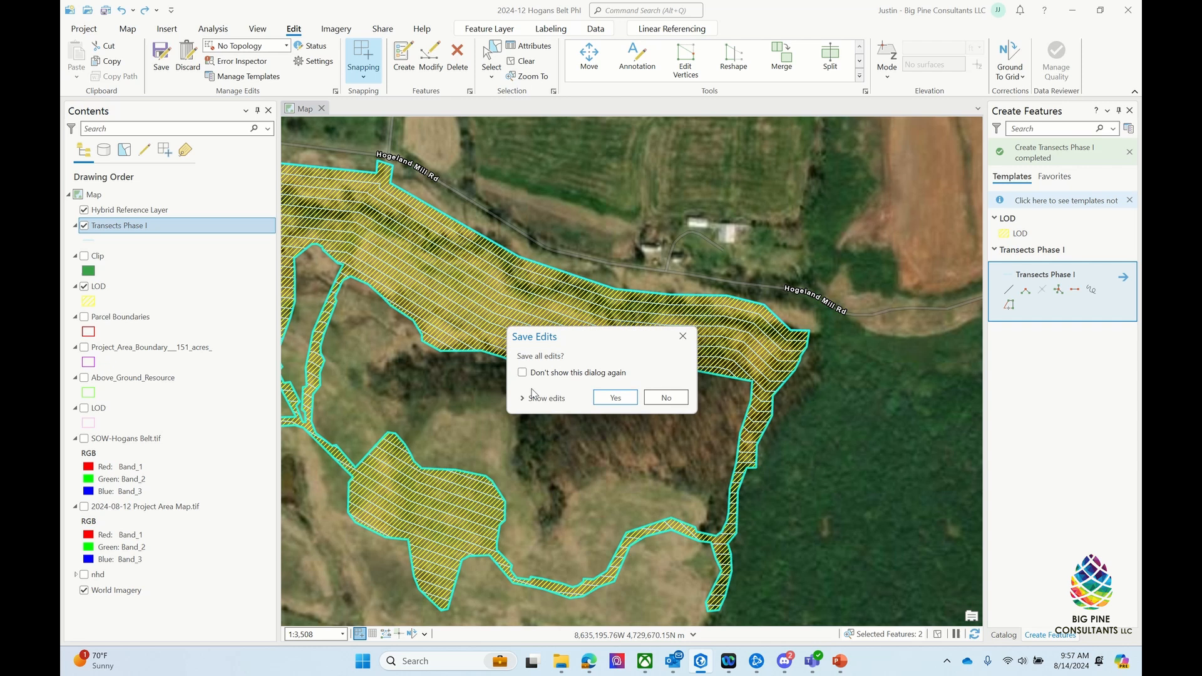
pyautogui.click(615, 394)
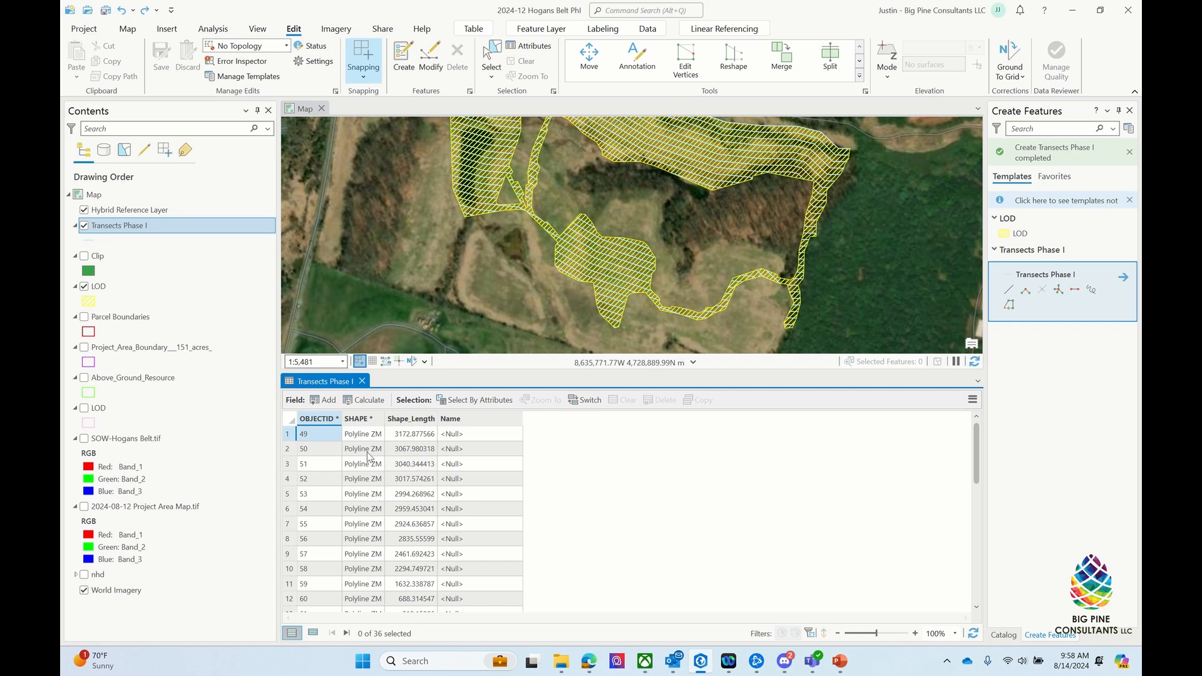
# Step: Delete the transect with OBJECTID 49, which runs along the northern LOD boundary, from the Transects Phase I layer
pyautogui.click(291, 439)
pyautogui.scroll(2, 372, 274)
pyautogui.scroll(-3, 371, 275)
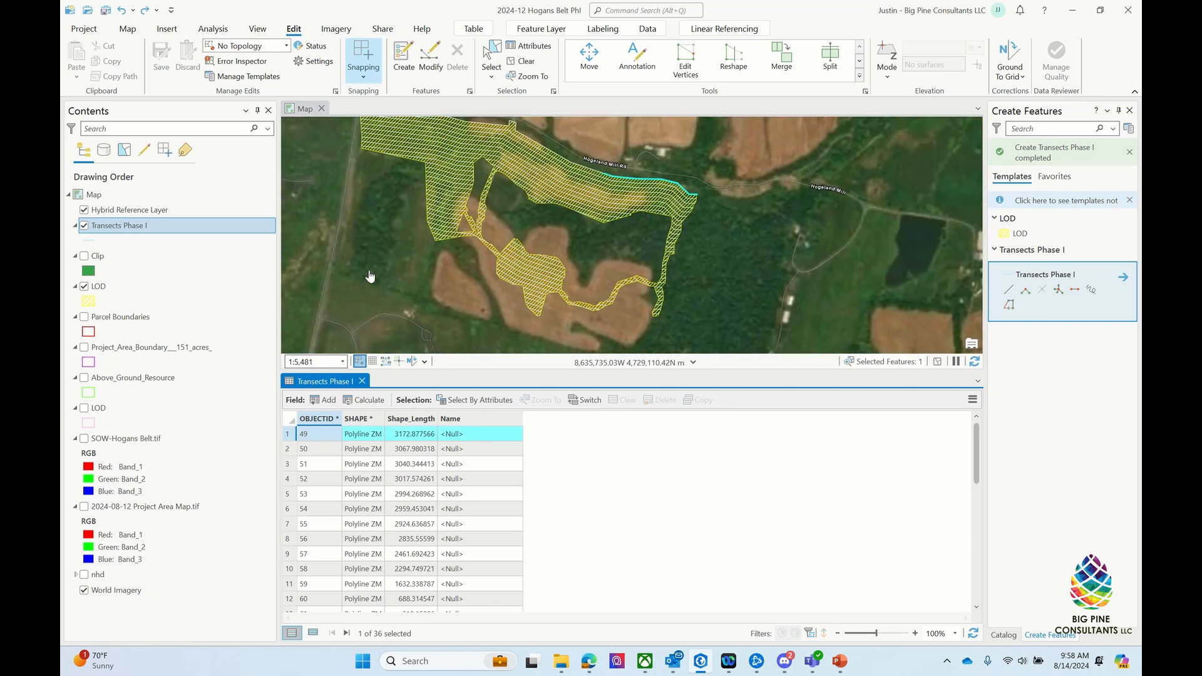
pyautogui.scroll(2, 426, 119)
pyautogui.scroll(3, 438, 131)
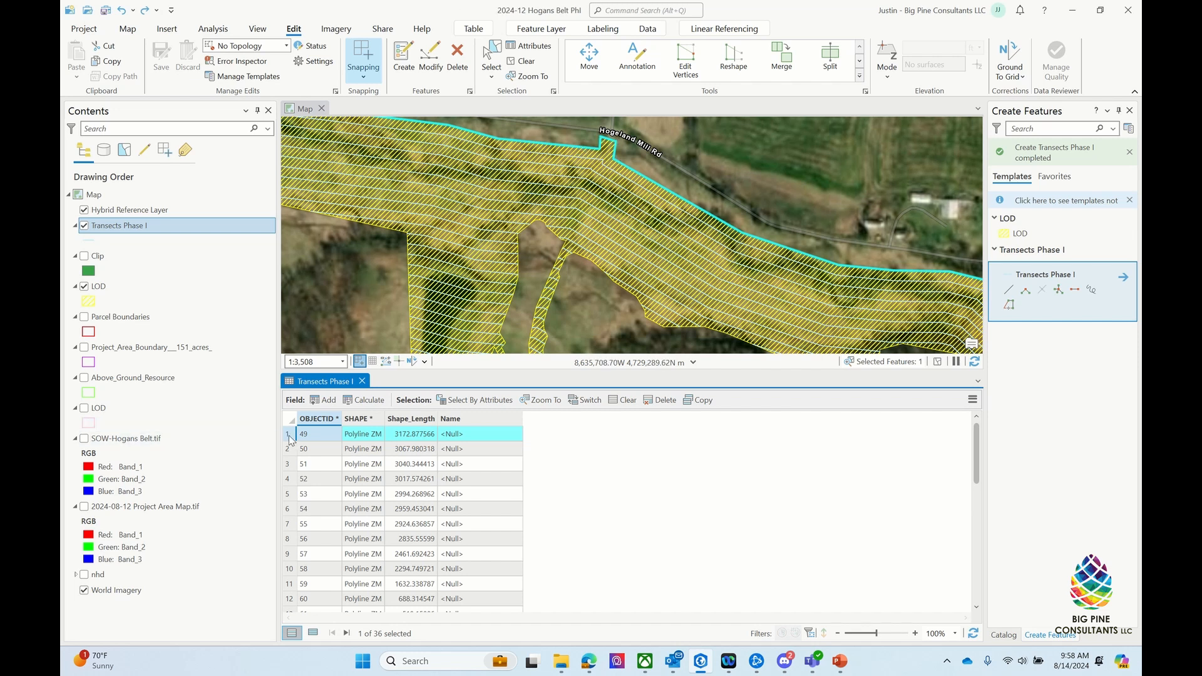
pyautogui.click(657, 400)
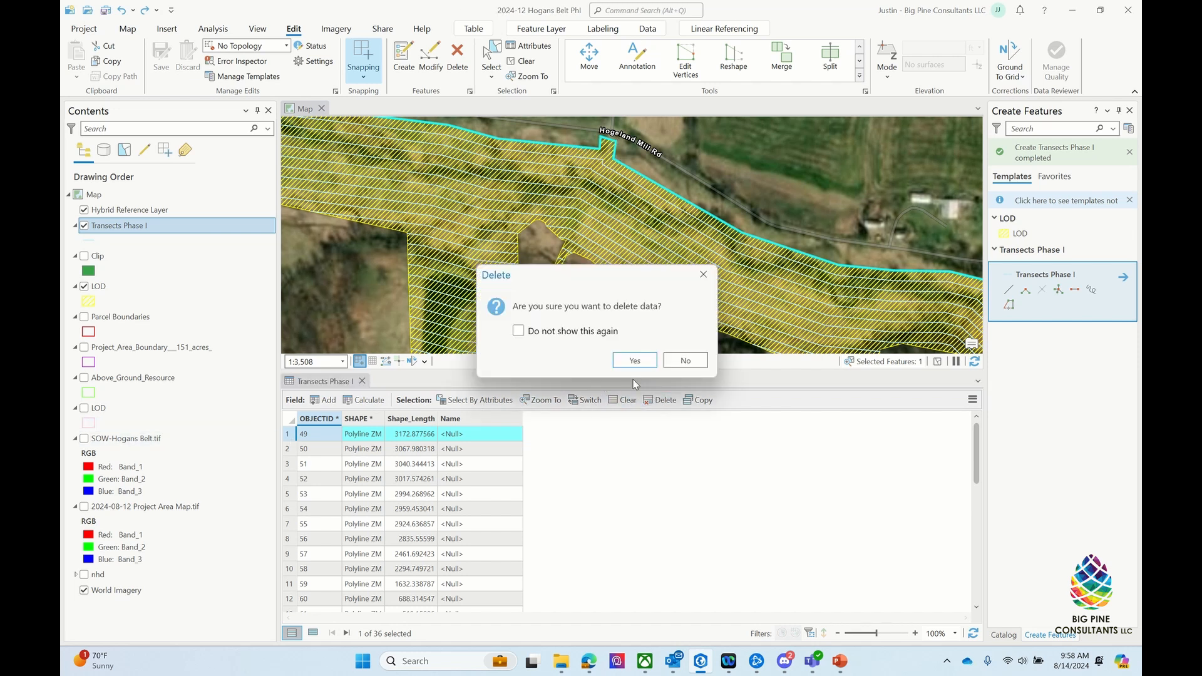
pyautogui.click(634, 361)
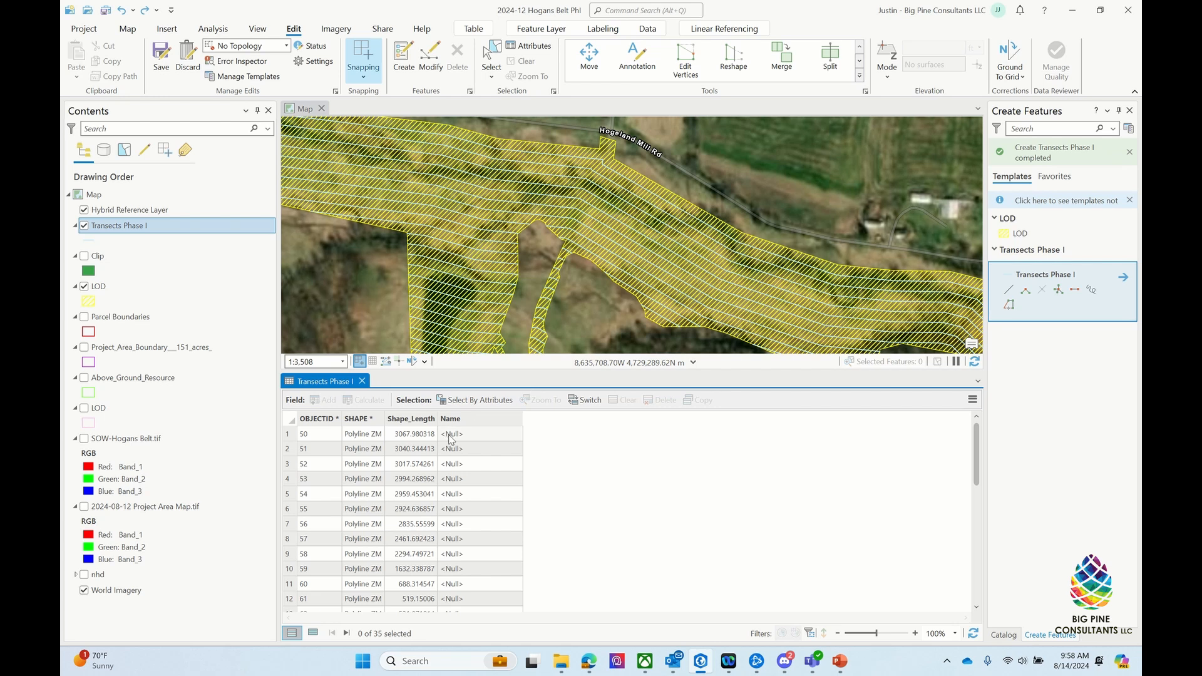
# Step: Draw a two-point Transects Phase I line across the base of the small LOD spur beside Hogeland Mill Rd
pyautogui.click(462, 435)
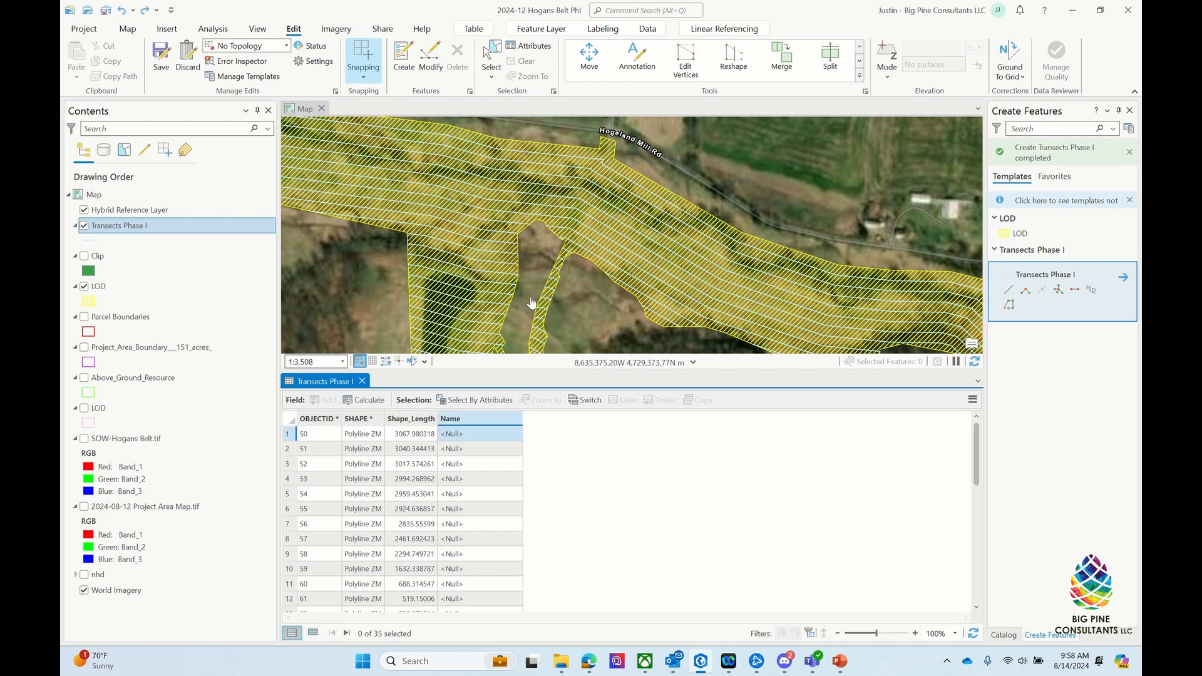
pyautogui.scroll(-3, 531, 311)
pyautogui.scroll(5, 593, 262)
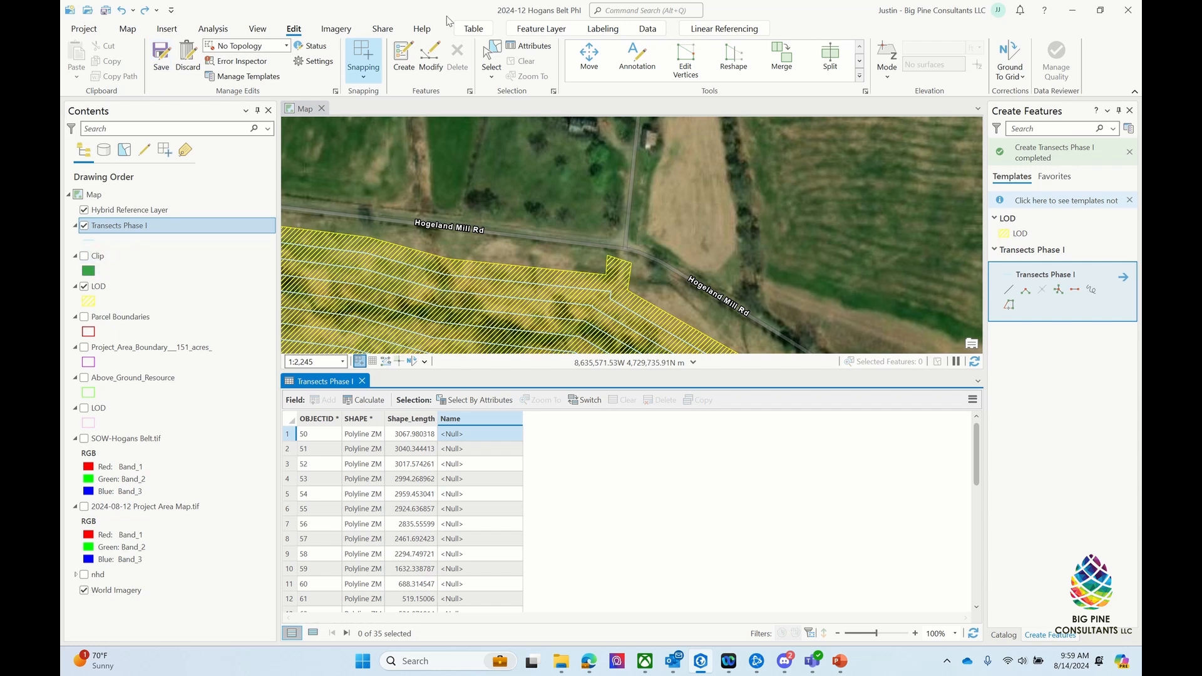
pyautogui.click(401, 67)
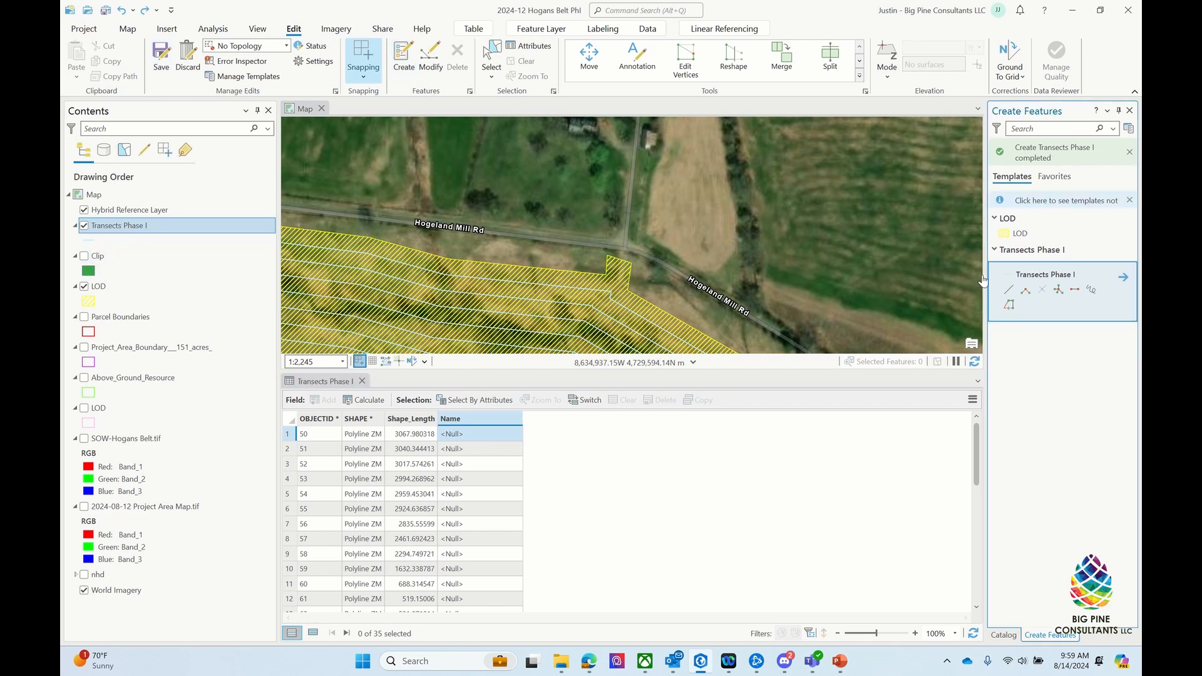
pyautogui.click(1008, 289)
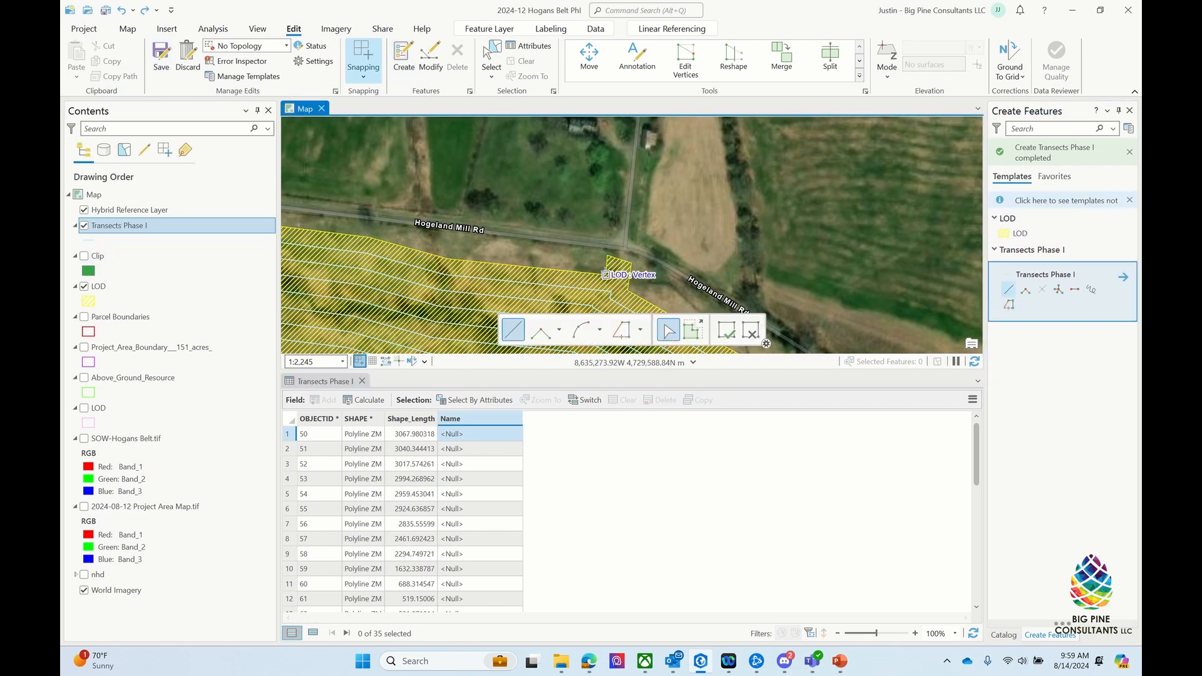
pyautogui.click(606, 274)
pyautogui.doubleClick(629, 277)
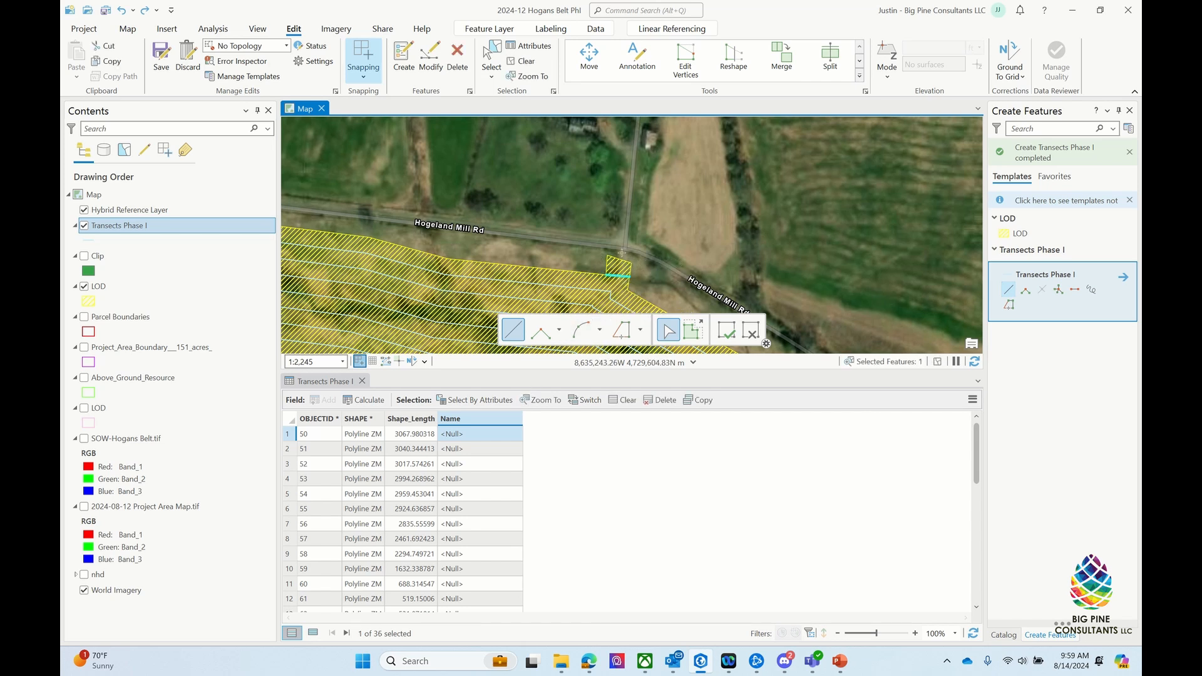
# Step: Save the new short transect and clear the feature selection
pyautogui.click(161, 60)
pyautogui.click(615, 399)
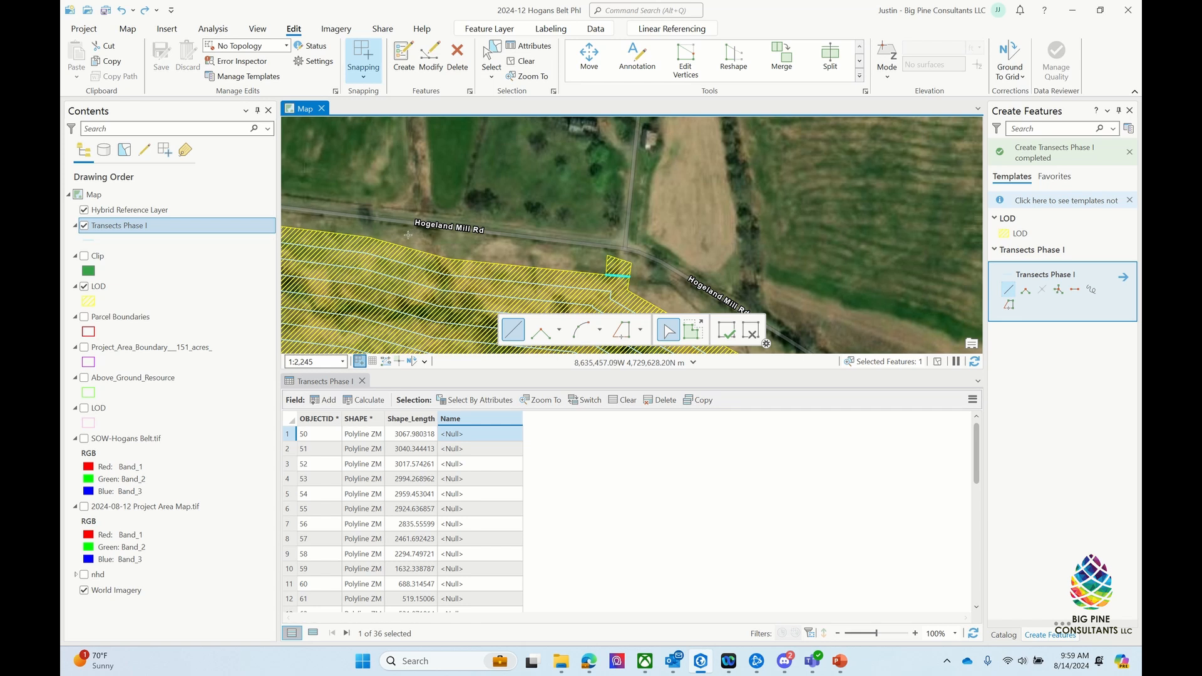
pyautogui.click(728, 336)
pyautogui.click(515, 62)
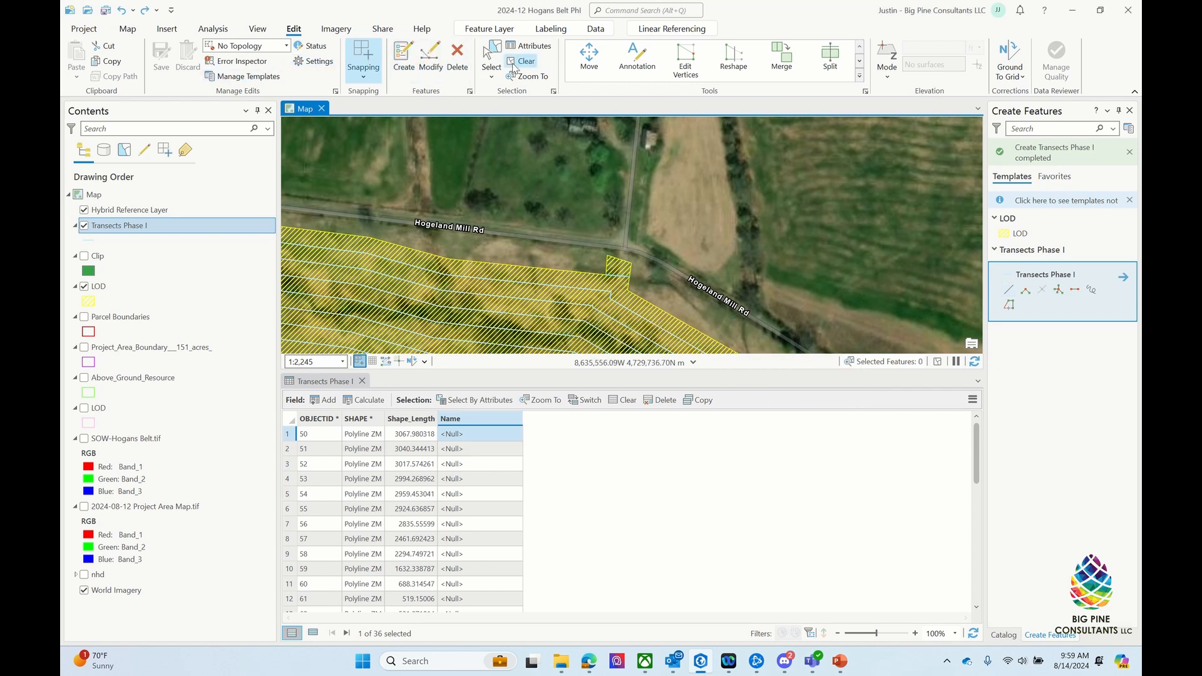
# Step: Measure the metric distance from the new transect's western end to the spur's northwest corner, then clear the measurement
pyautogui.click(128, 29)
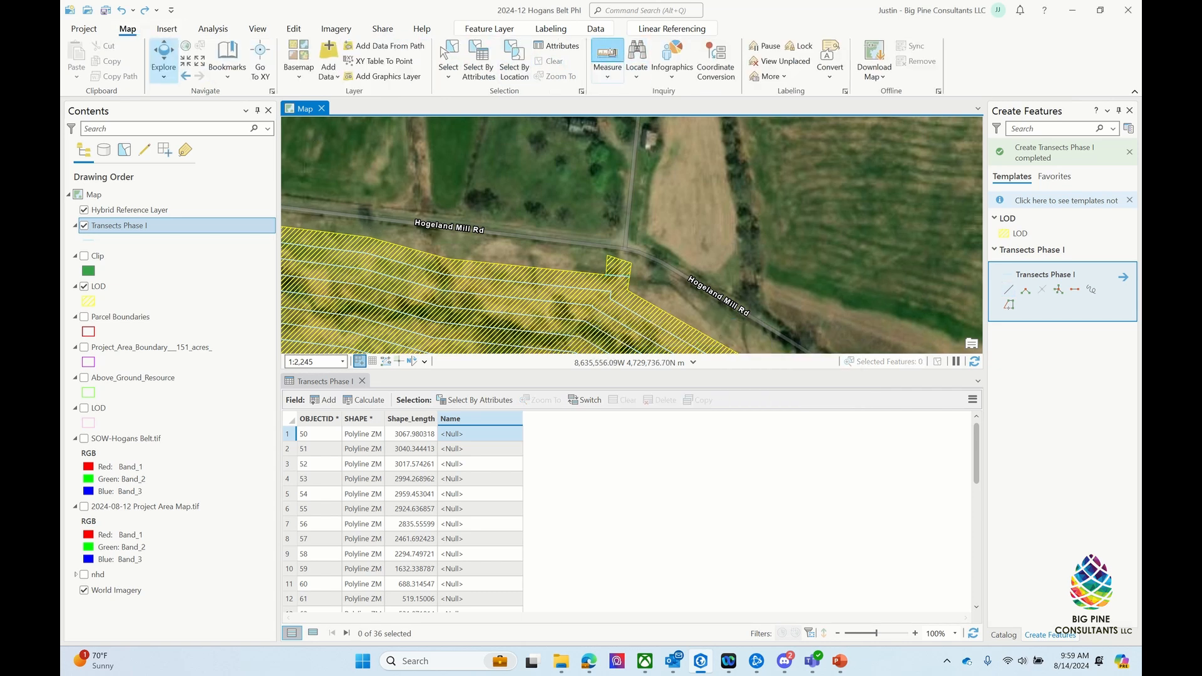
pyautogui.click(606, 63)
pyautogui.click(447, 153)
pyautogui.click(447, 153)
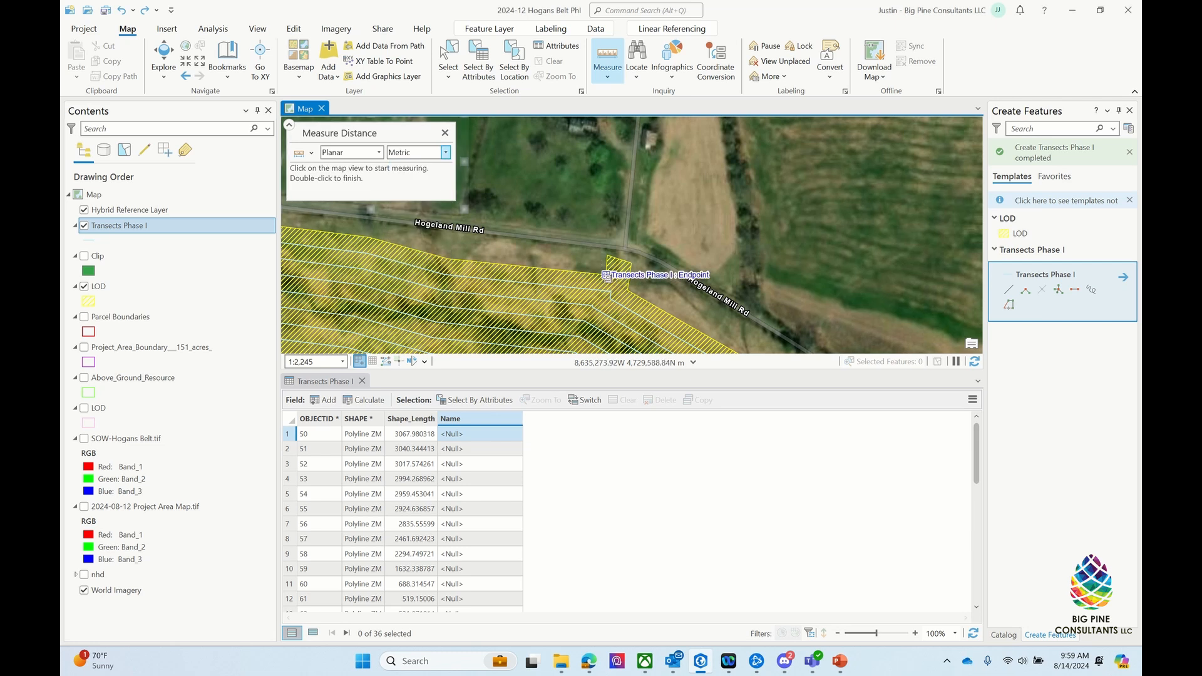
pyautogui.click(613, 277)
pyautogui.doubleClick(609, 257)
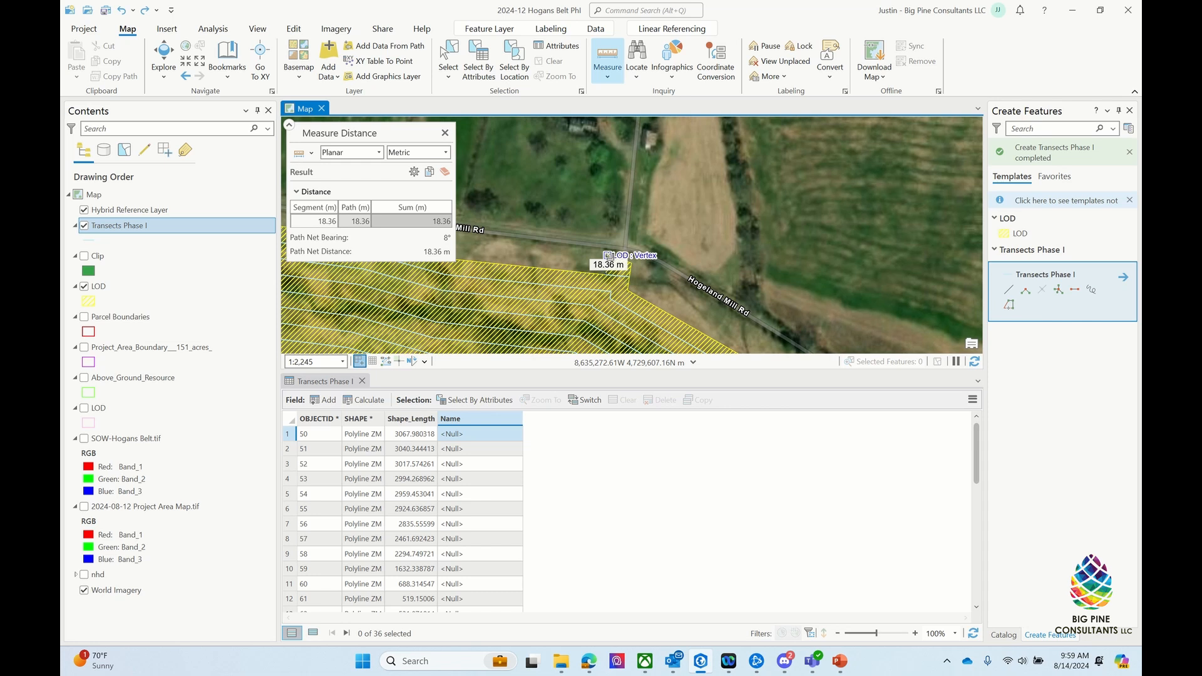
pyautogui.click(445, 171)
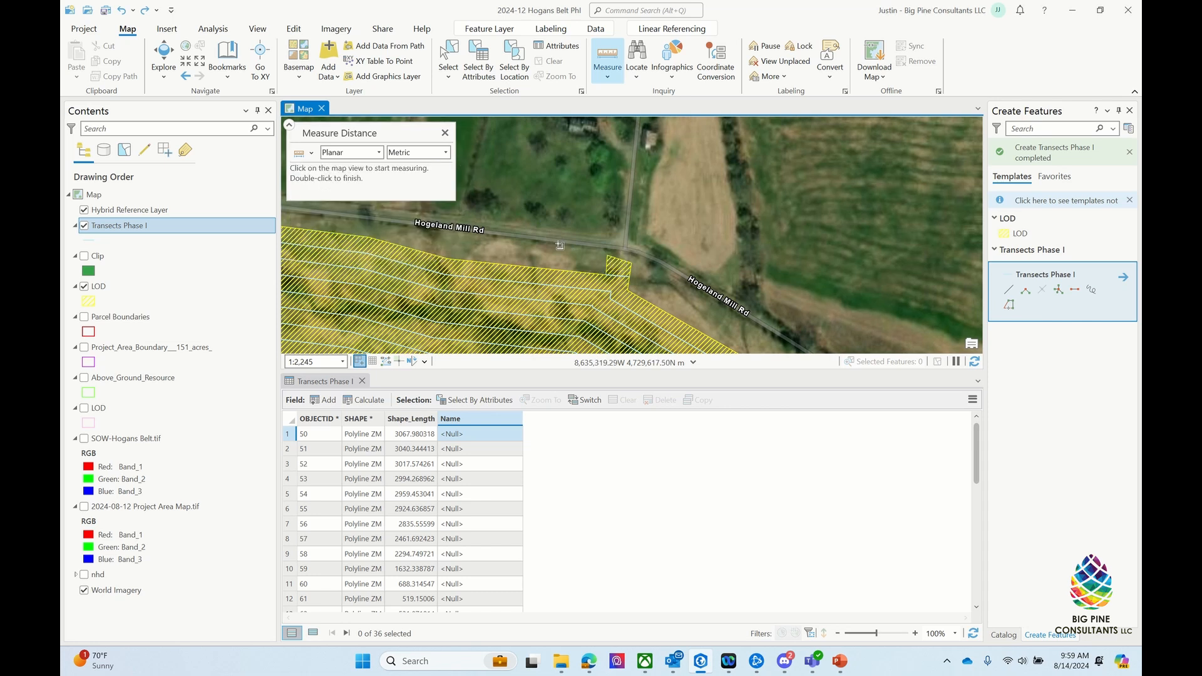
# Step: Move the short transect's western vertex slightly north along the LOD spur's edge and save the edit
pyautogui.click(294, 29)
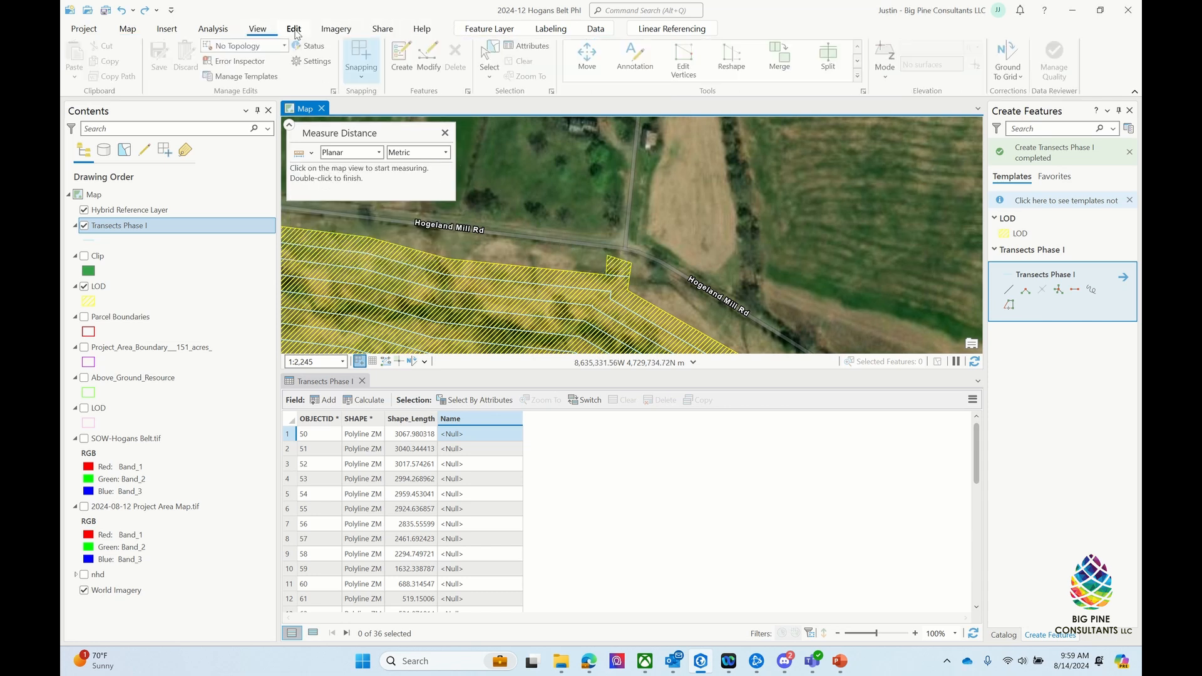
pyautogui.click(685, 60)
pyautogui.scroll(5, 626, 283)
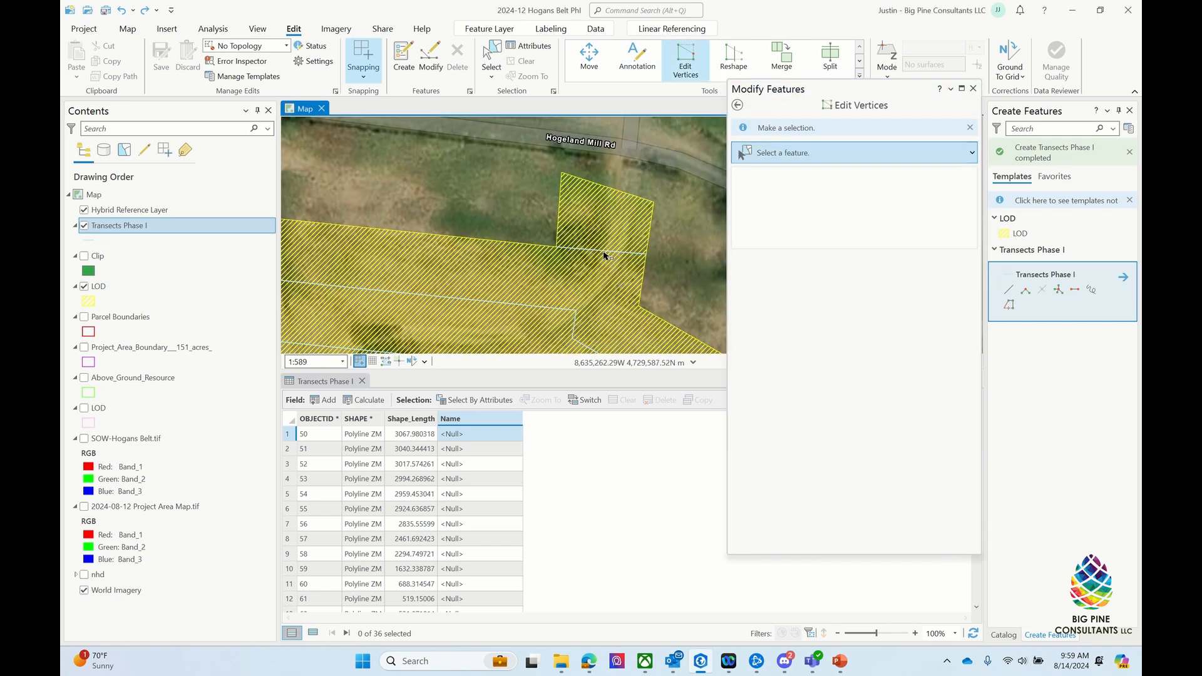
pyautogui.click(582, 253)
pyautogui.click(582, 253)
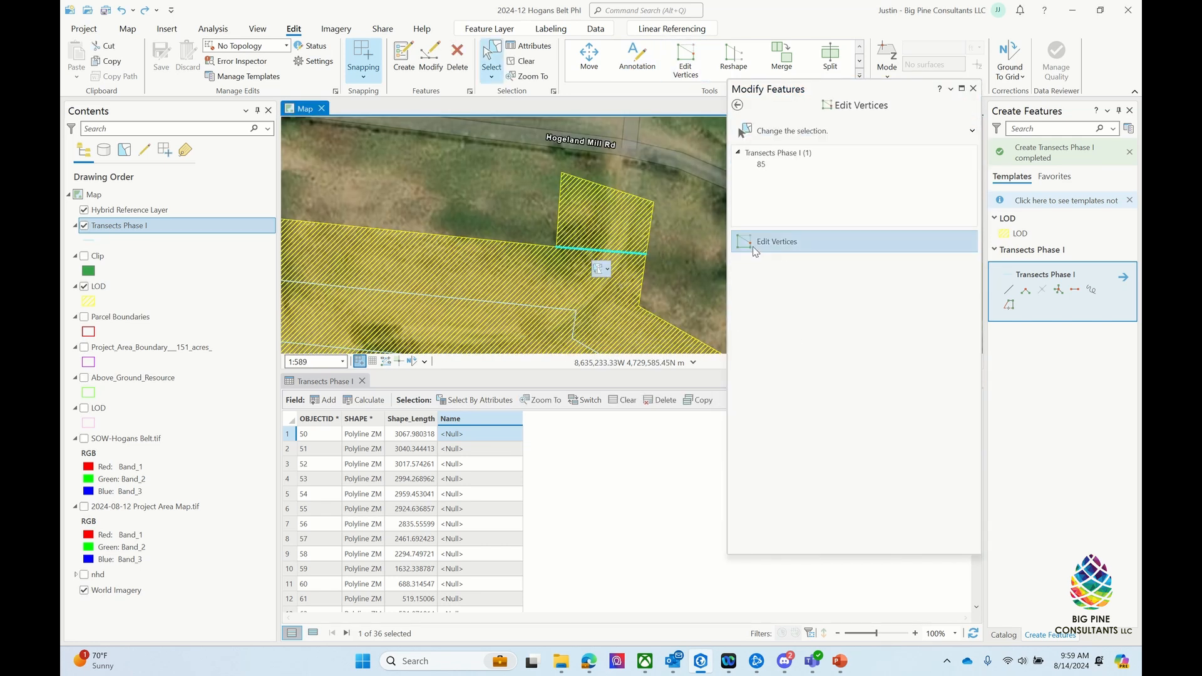
pyautogui.moveTo(557, 247); pyautogui.dragTo(558, 233)
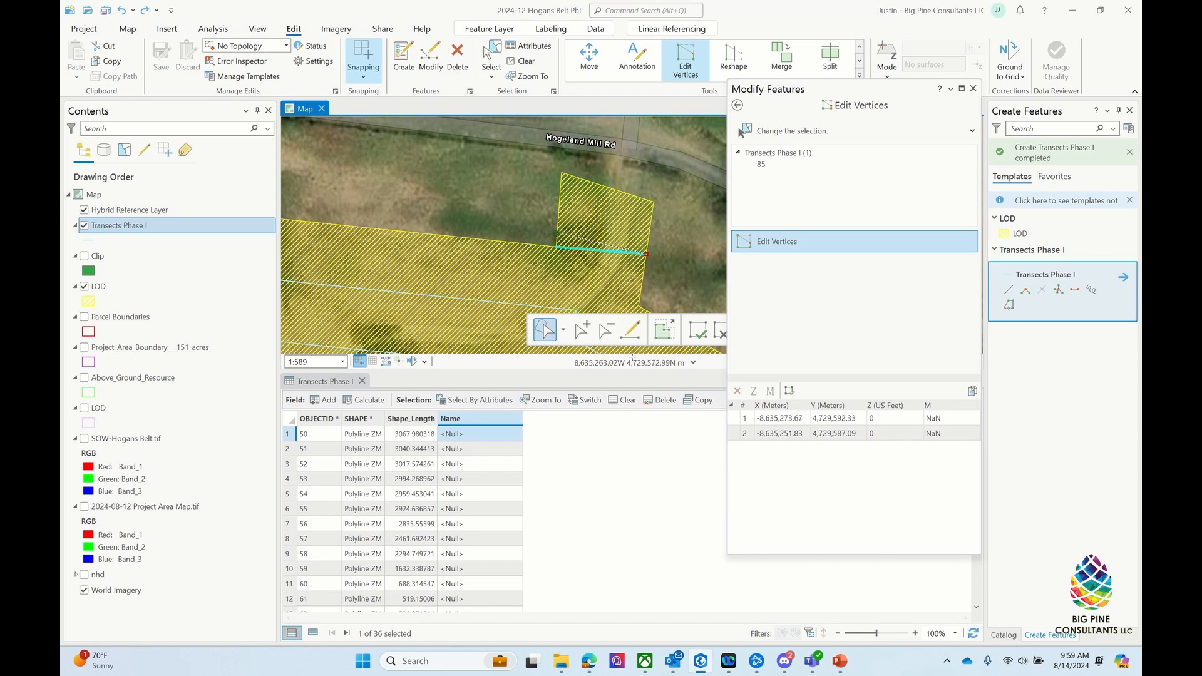
pyautogui.click(697, 330)
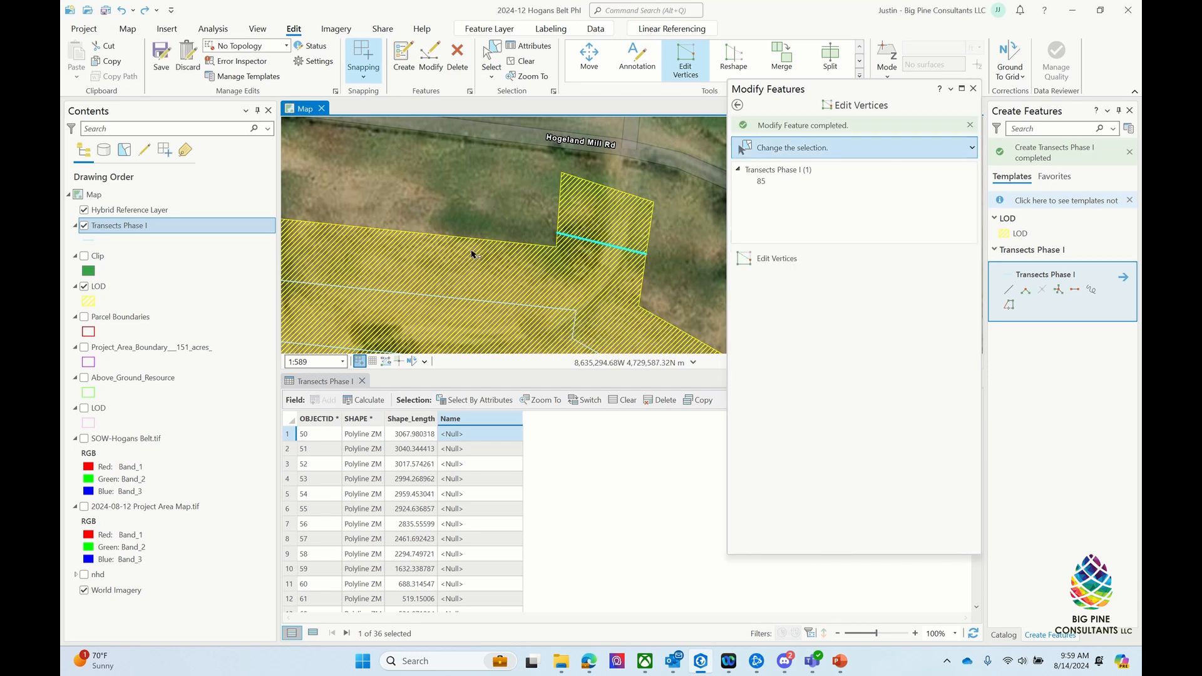
pyautogui.click(161, 59)
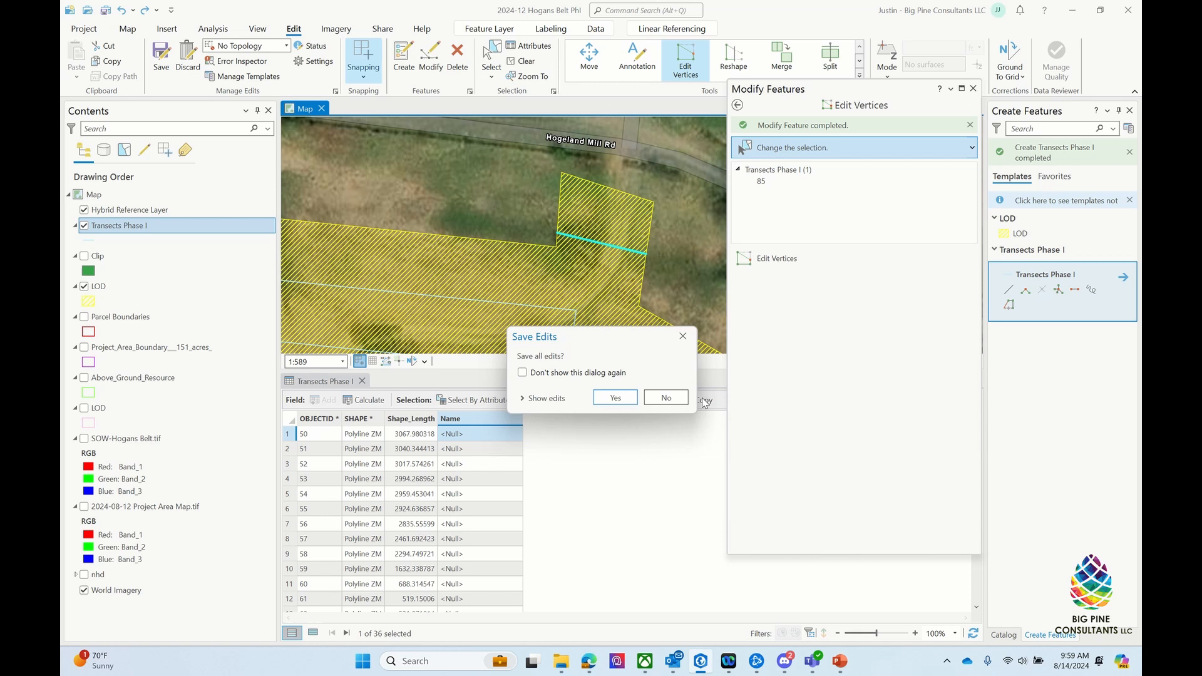
pyautogui.click(632, 401)
# Step: Measure from both ends of the adjusted transect to the spur's northern corners, then close the measuring and vertex editing tools
pyautogui.click(128, 29)
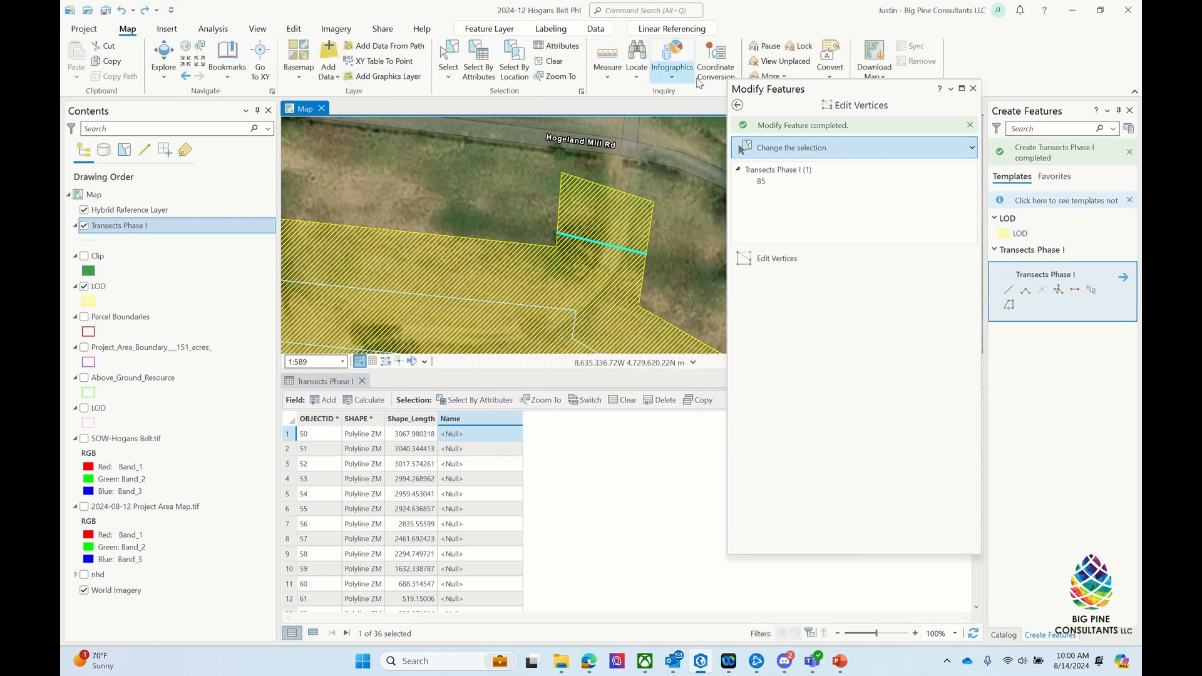
pyautogui.click(607, 56)
pyautogui.click(561, 175)
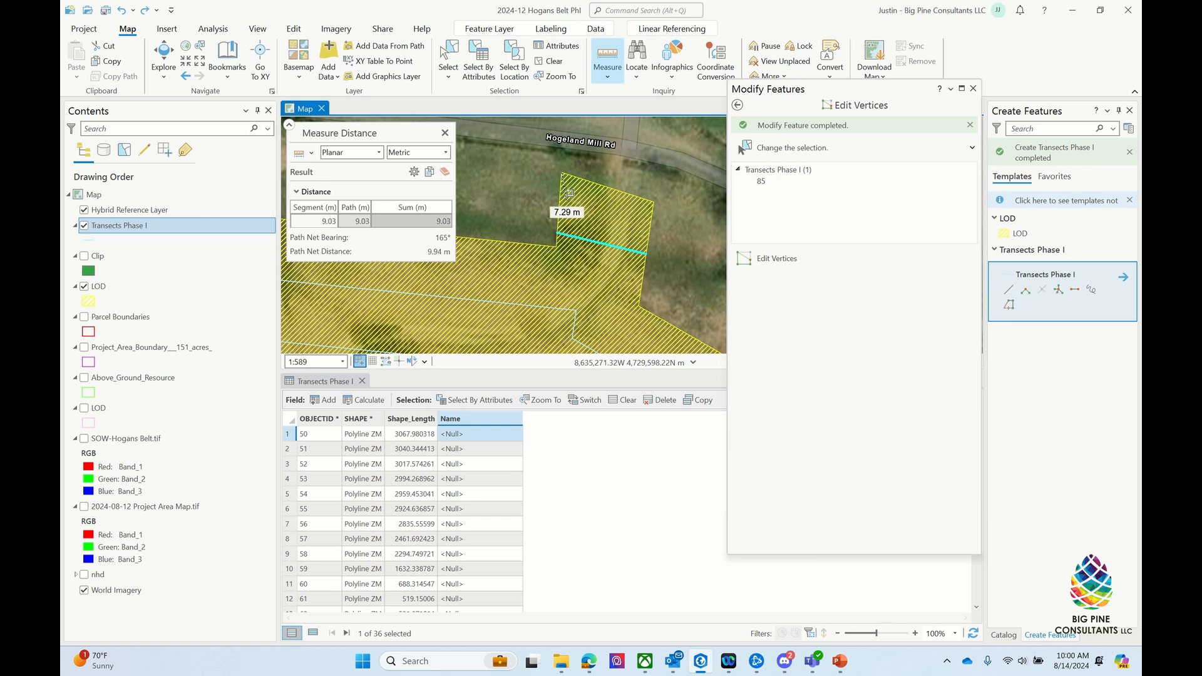
pyautogui.click(445, 173)
pyautogui.click(652, 201)
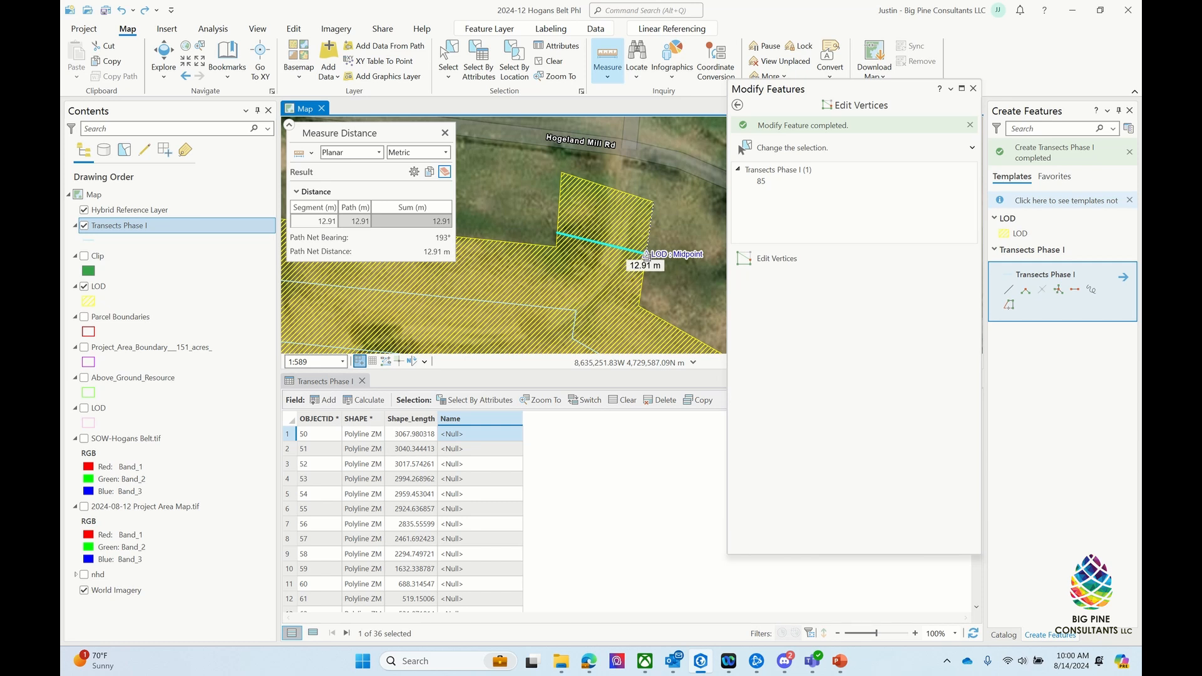
pyautogui.click(444, 171)
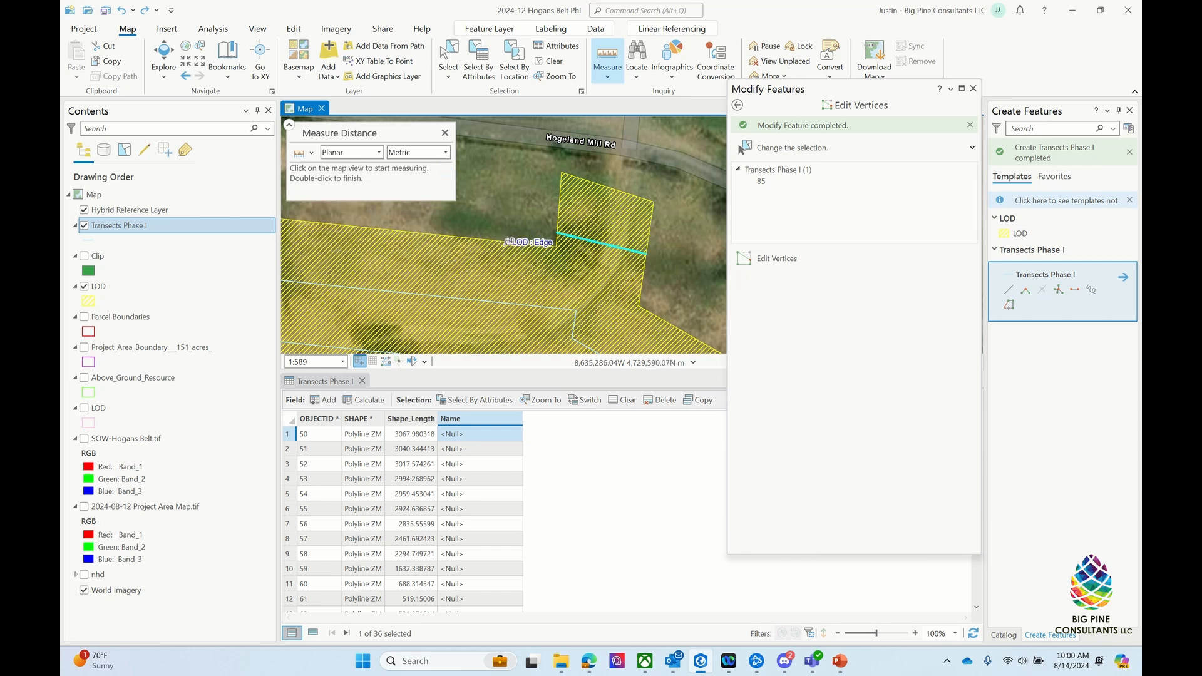
pyautogui.scroll(-2, 508, 241)
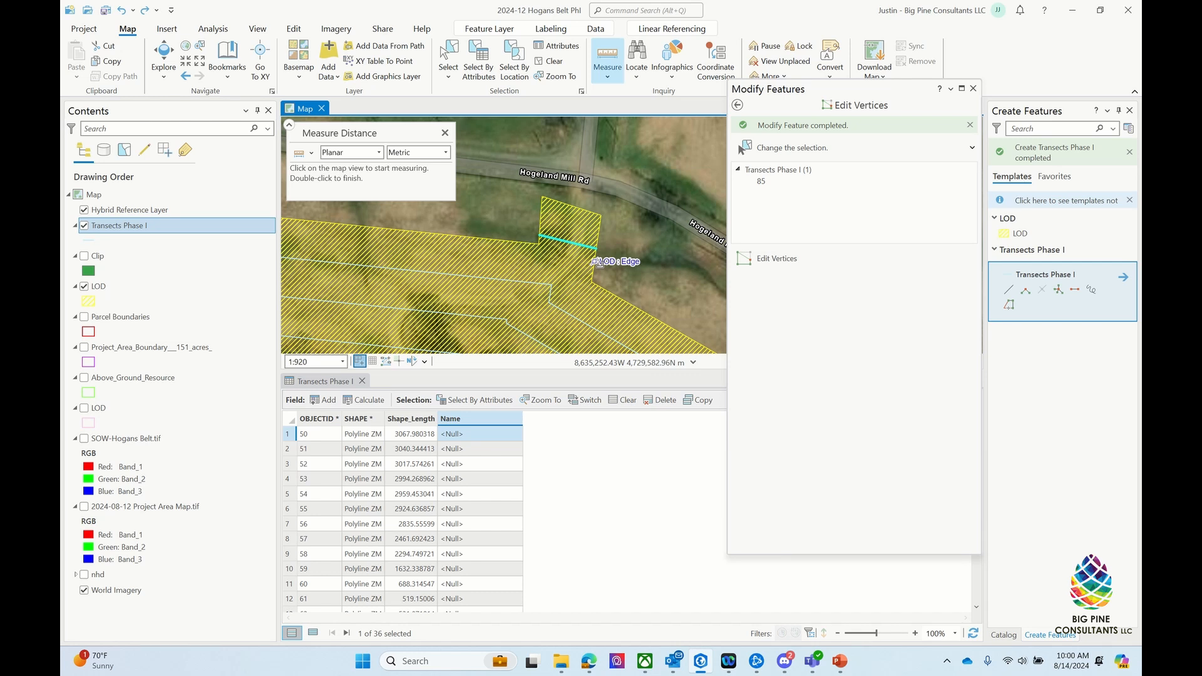
pyautogui.scroll(-3, 596, 261)
pyautogui.scroll(3, 596, 295)
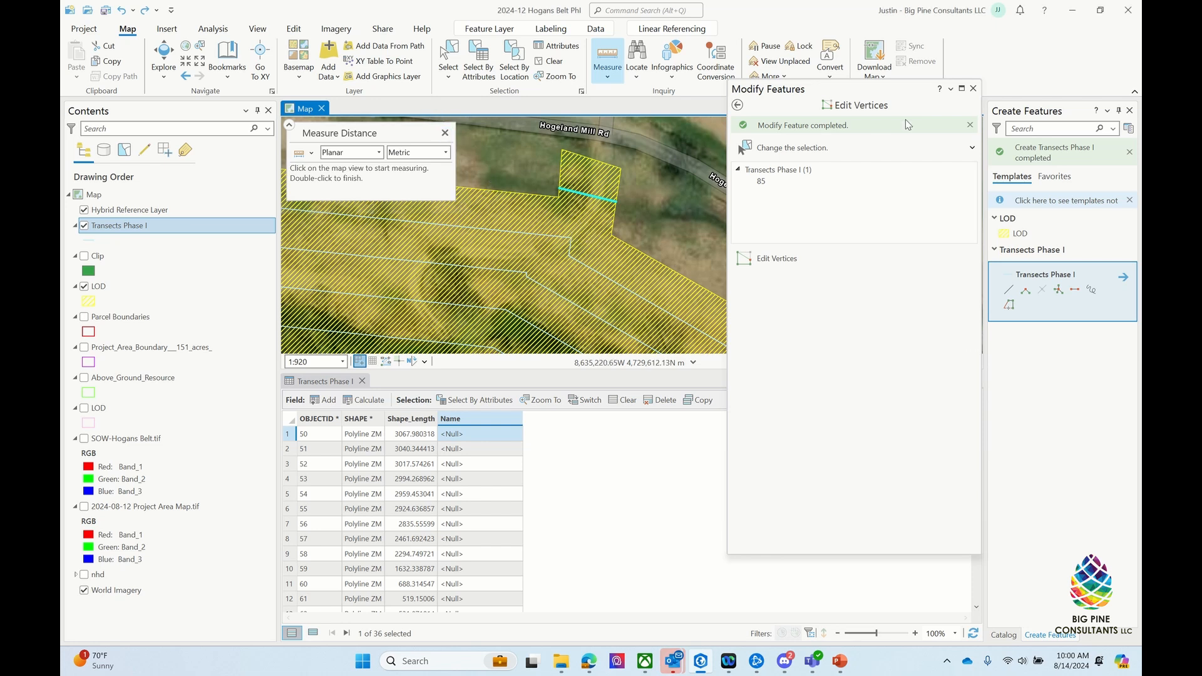
pyautogui.click(974, 88)
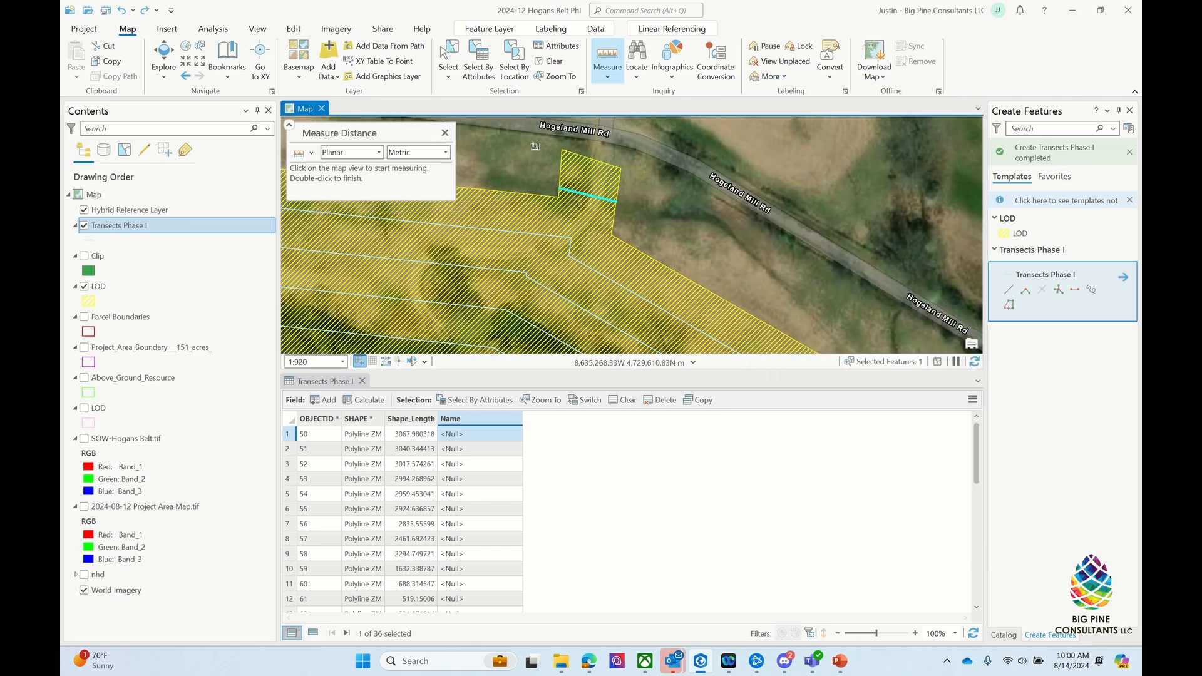
pyautogui.click(445, 133)
# Step: Set the Name of the short spur transect, OBJECTID 85, to A in the attribute table
pyautogui.scroll(-5, 679, 129)
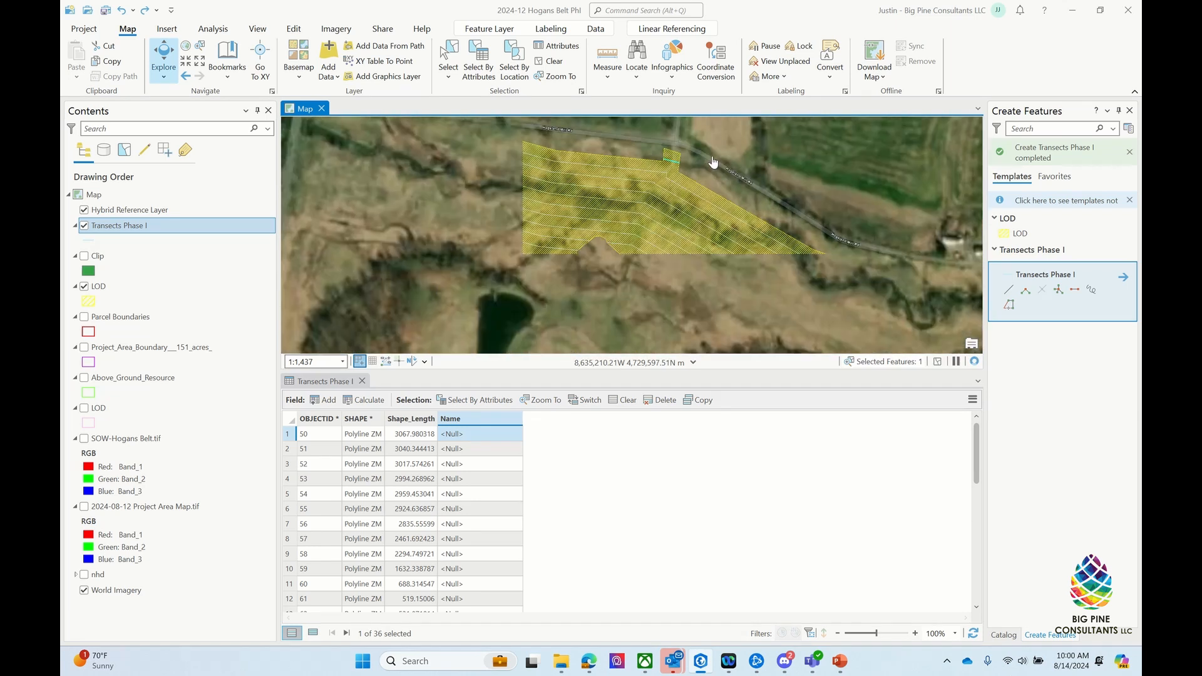
pyautogui.scroll(2, 720, 159)
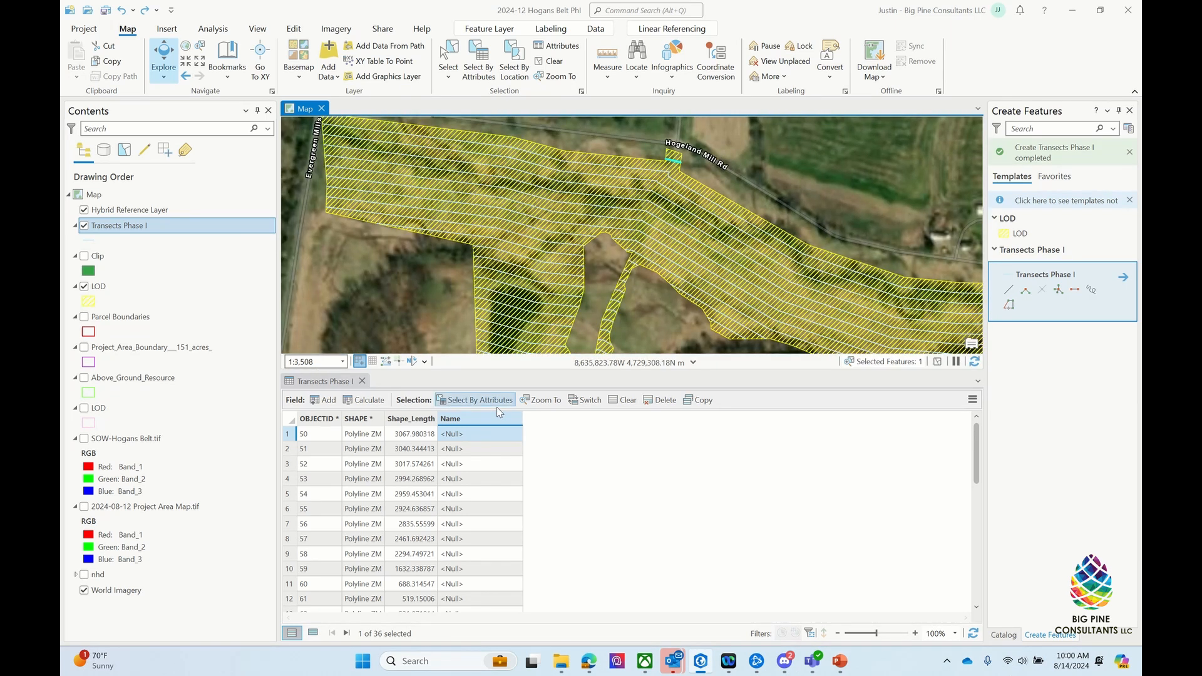
pyautogui.scroll(-8, 474, 551)
pyautogui.doubleClick(474, 591)
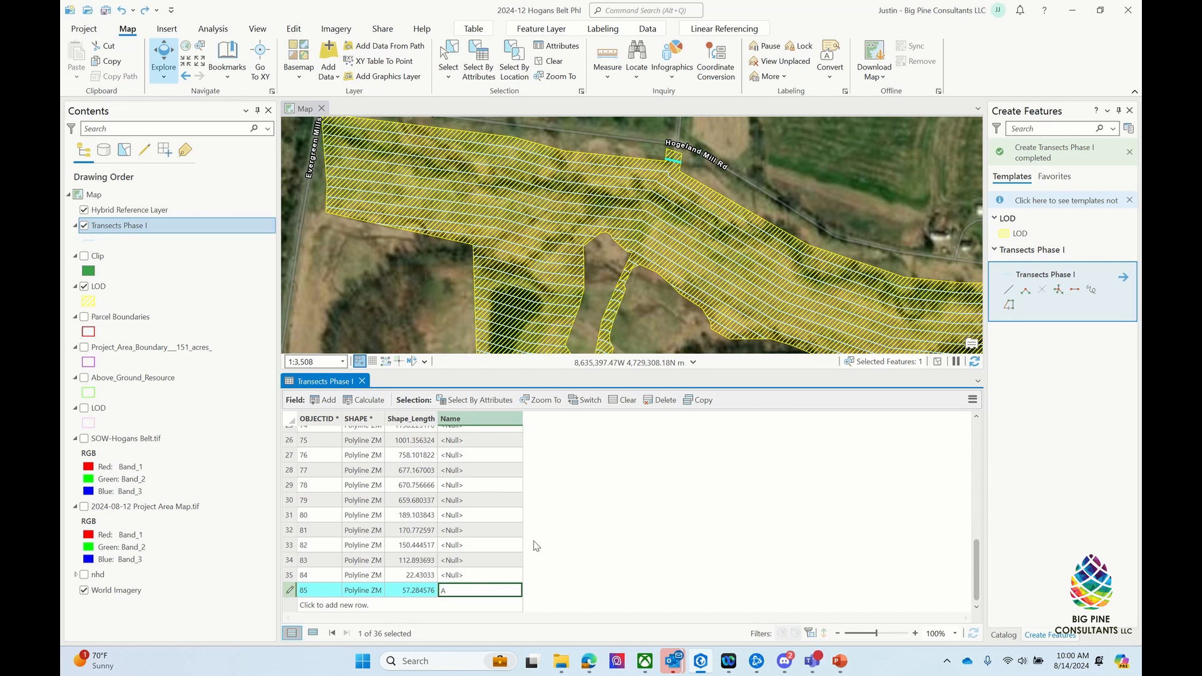
# Step: Set the Name of the transects with OBJECTID 50, 51 and 52 to B, C and D
pyautogui.scroll(10, 534, 545)
pyautogui.click(471, 433)
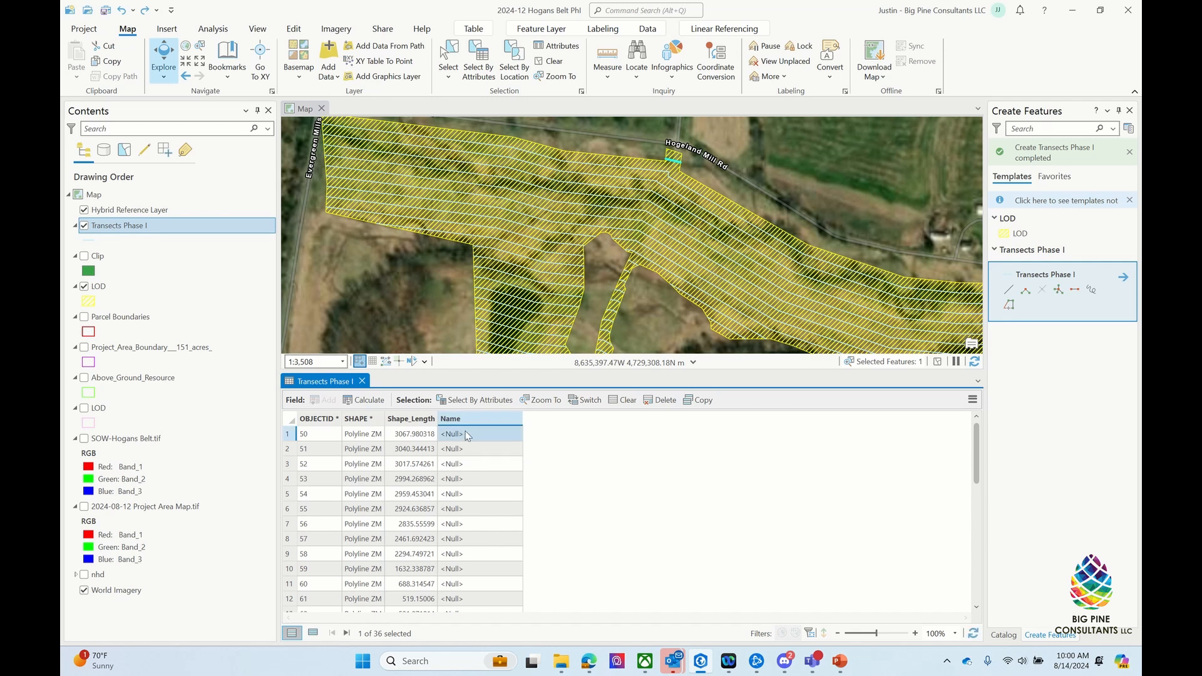
pyautogui.click(504, 439)
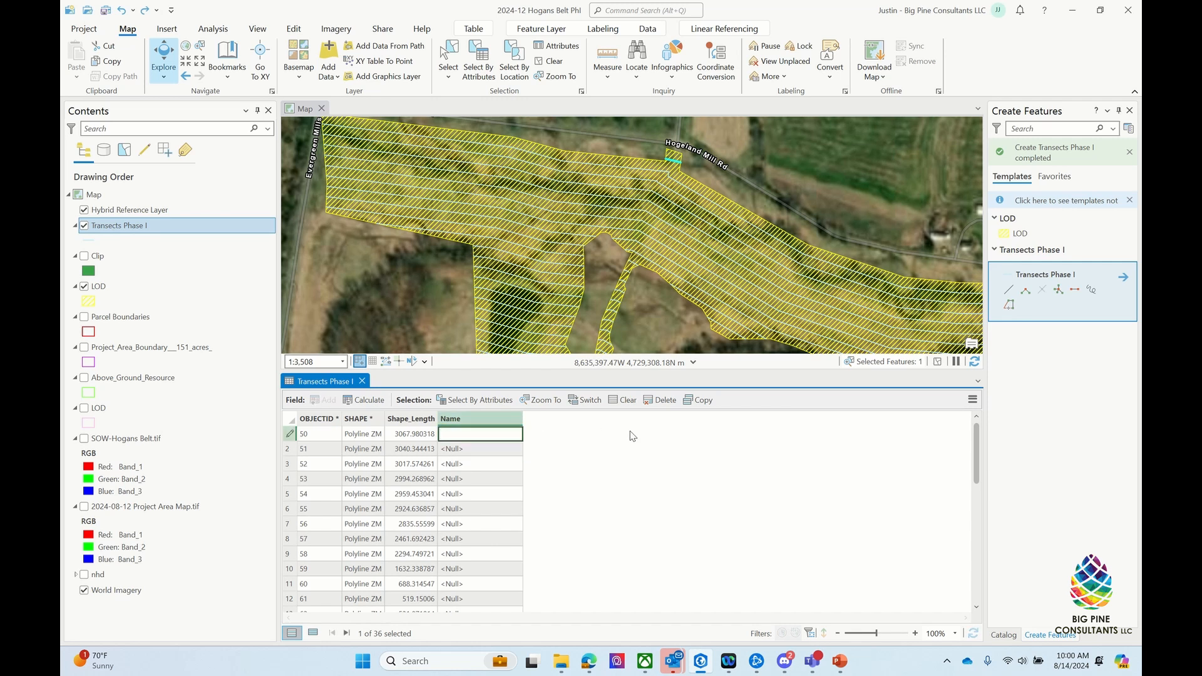
pyautogui.write('B')
pyautogui.click(483, 451)
pyautogui.write('B')
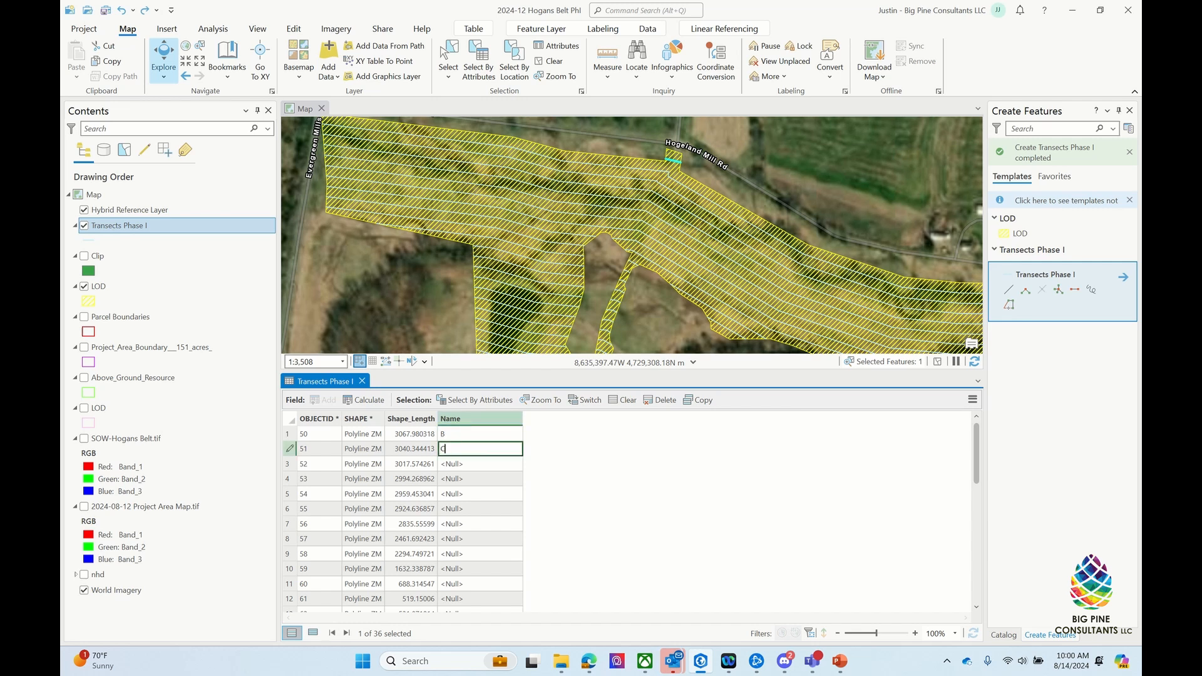
pyautogui.press('Return')
pyautogui.write('D')
pyautogui.click(481, 450)
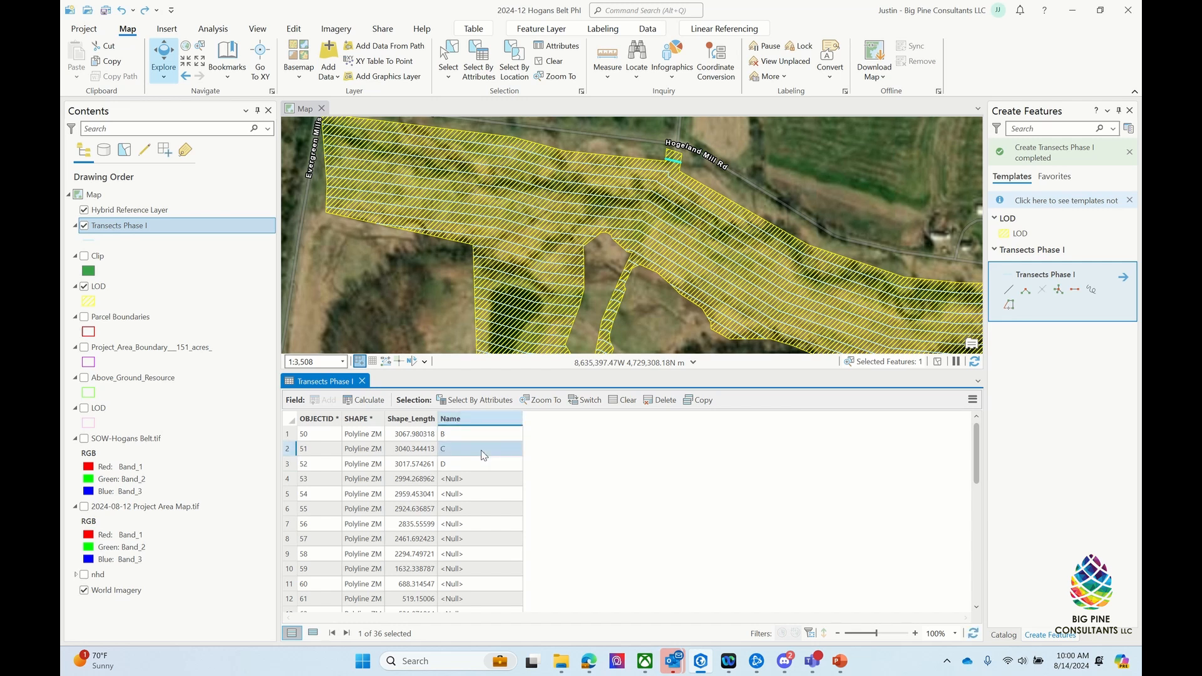
# Step: Name the transects with OBJECTID 53 through 58 consecutively as E, F, G, H, I and J
pyautogui.press('Down')
pyautogui.press('Down')
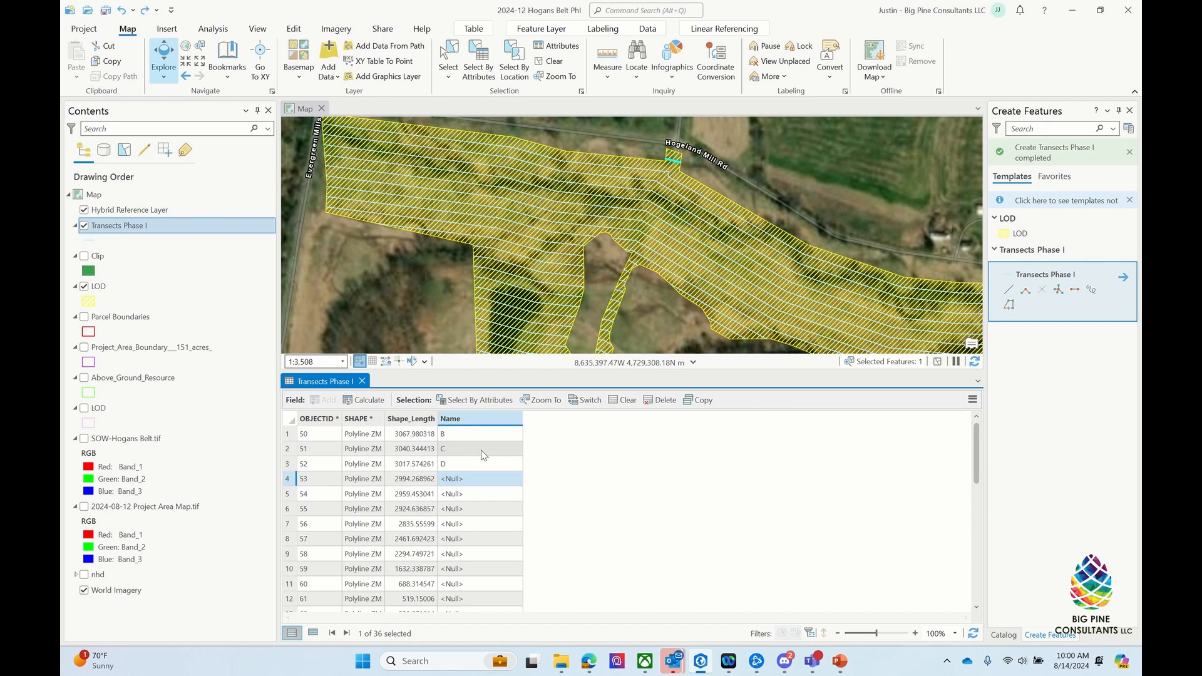
pyautogui.write('E')
pyautogui.press('Return')
pyautogui.write('F')
pyautogui.press('Return')
pyautogui.write('G')
pyautogui.press('Return')
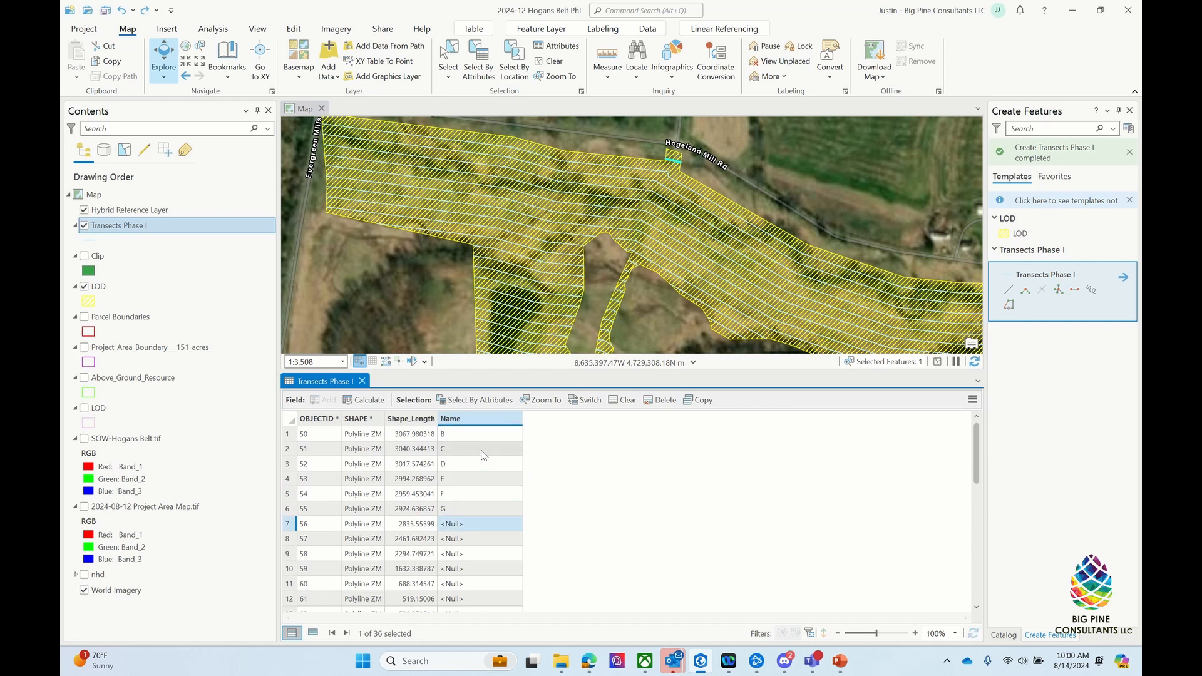
pyautogui.write('H')
pyautogui.press('Return')
pyautogui.write('I')
pyautogui.press('Return')
pyautogui.write('J')
pyautogui.press('Return')
# Step: Name the transects with OBJECTID 59 through 63 consecutively as K, L, M, N and O
pyautogui.write('K')
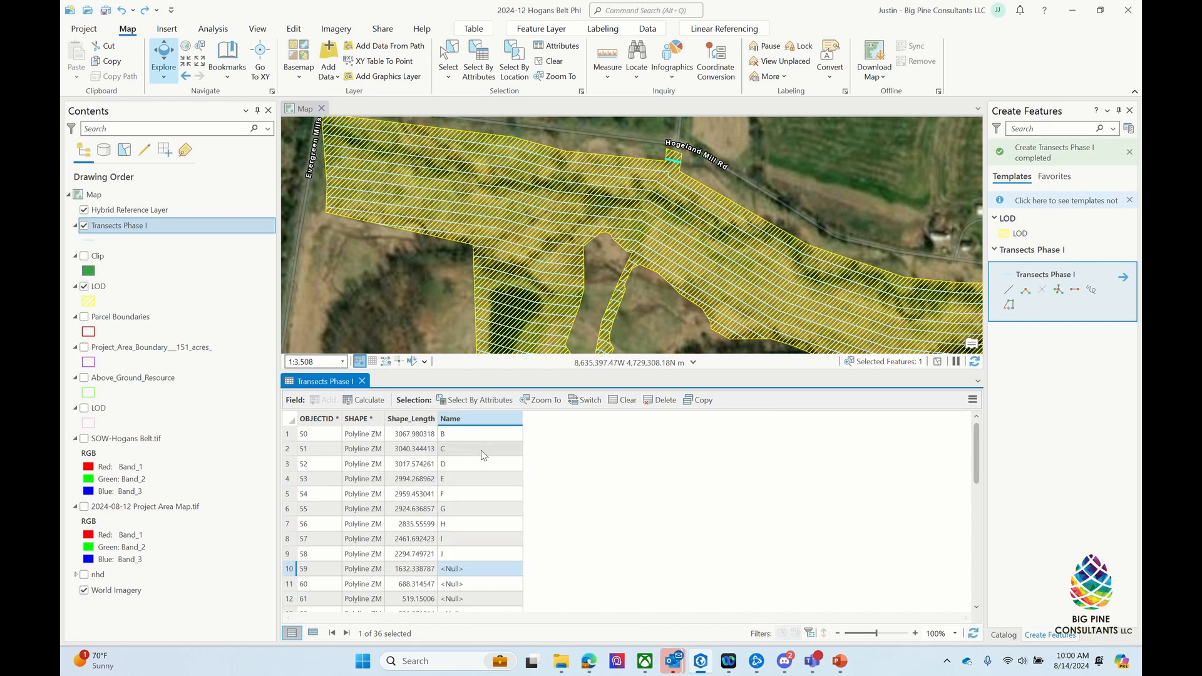
pyautogui.press('Return')
pyautogui.write('L')
pyautogui.press('Return')
pyautogui.write('M')
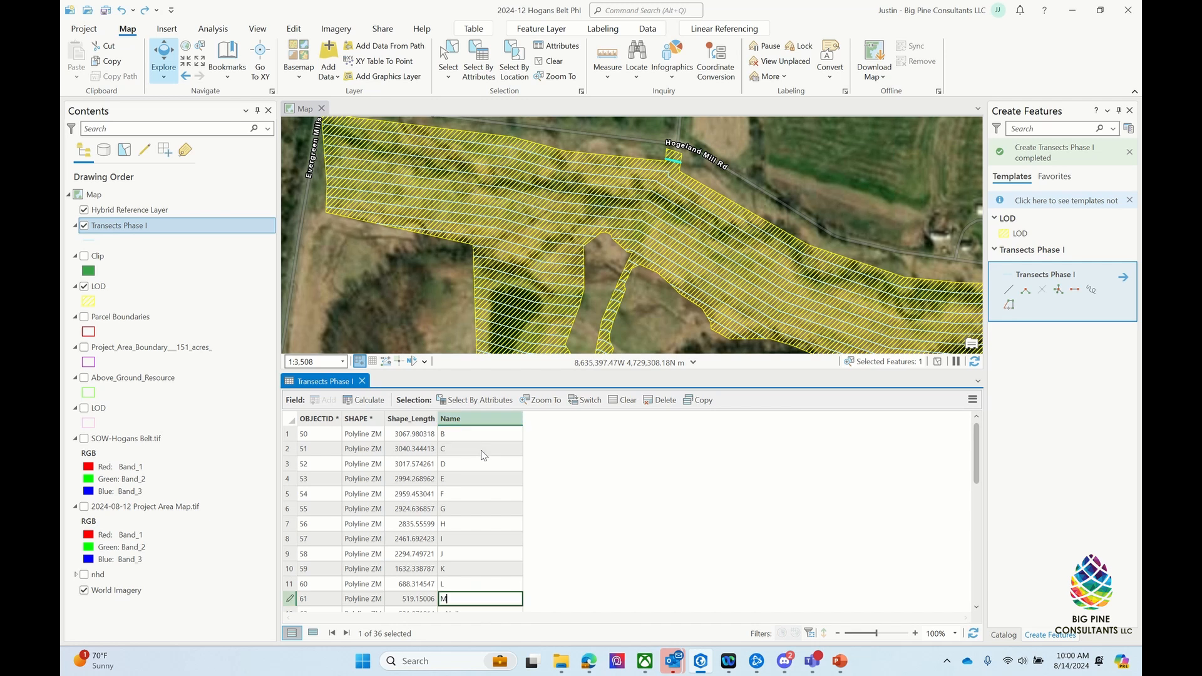
pyautogui.press('Return')
pyautogui.write('N')
pyautogui.press('Return')
pyautogui.write('O')
pyautogui.press('Return')
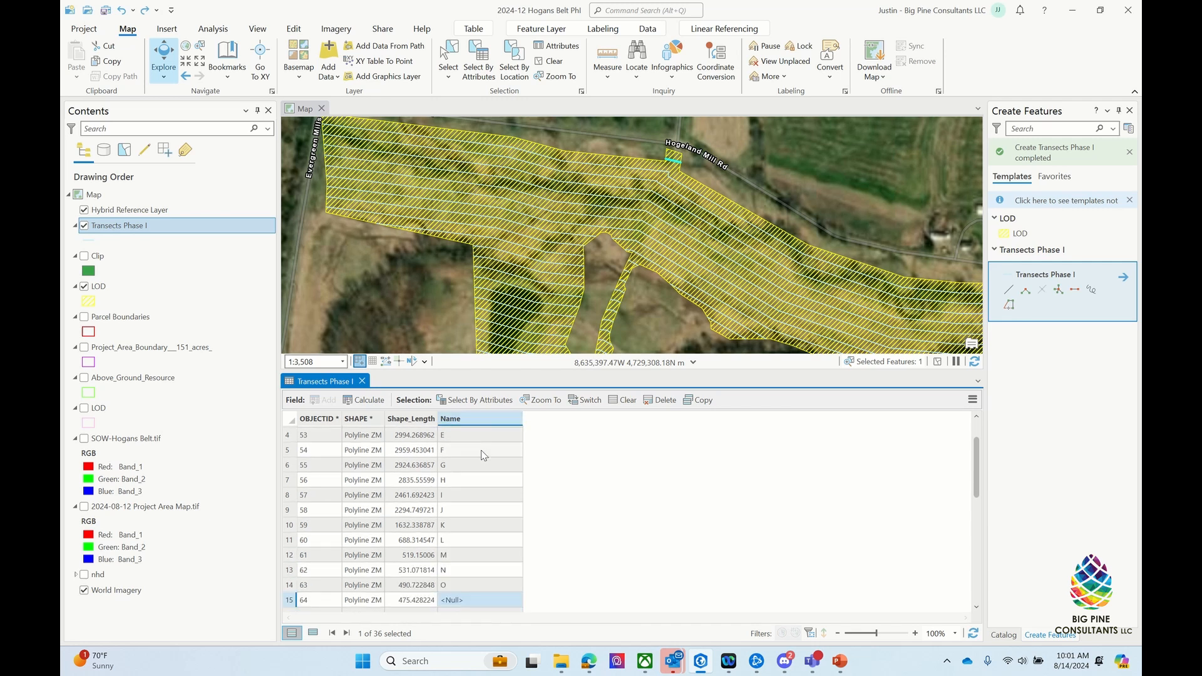
# Step: Name the transects with OBJECTID 64 through 69 consecutively as P, Q, R, S, T and U
pyautogui.write('P')
pyautogui.press('Return')
pyautogui.write('Q')
pyautogui.press('Return')
pyautogui.write('R')
pyautogui.press('Return')
pyautogui.write('S')
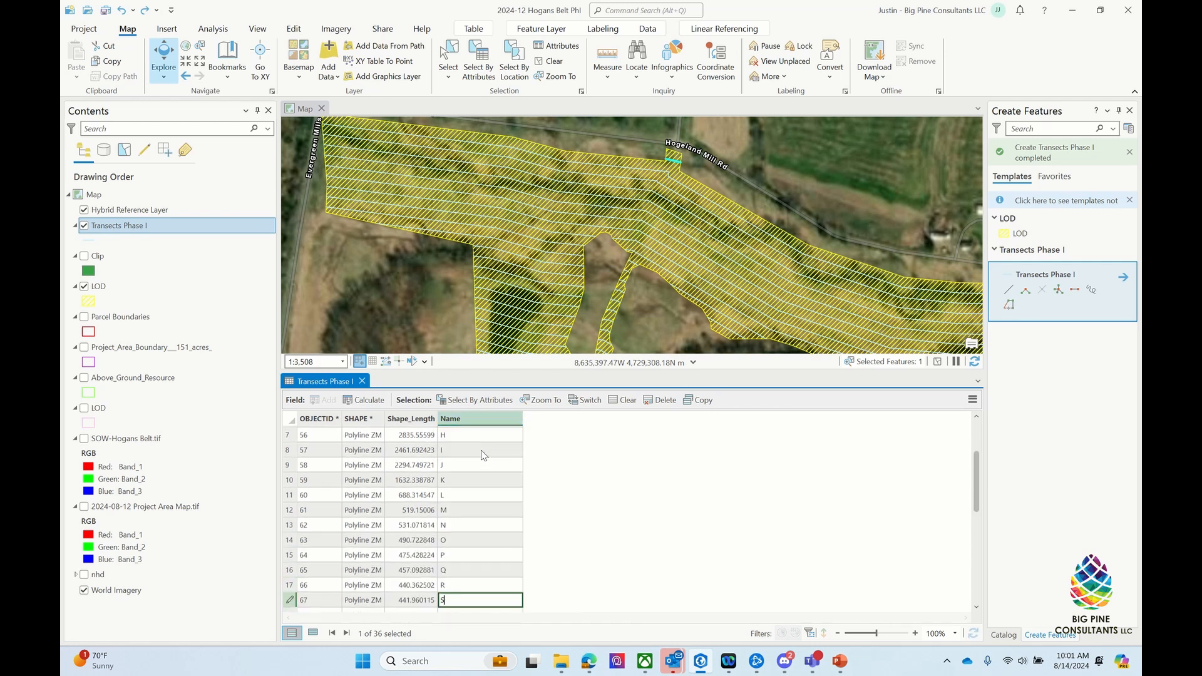
pyautogui.press('Return')
pyautogui.write('T')
pyautogui.press('Return')
pyautogui.write('U')
pyautogui.press('Return')
# Step: Name the transects with OBJECTID 70 through 74 consecutively as V, W, X, Y and Z
pyautogui.write('V')
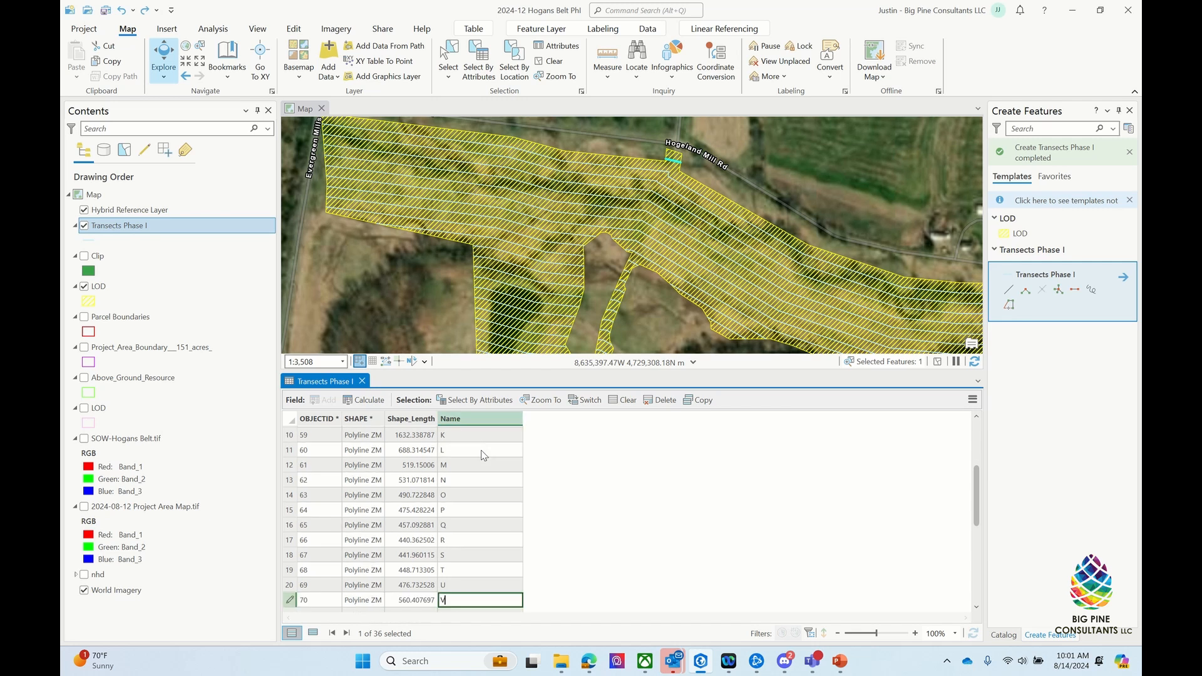
pyautogui.press('Return')
pyautogui.write('W')
pyautogui.press('Return')
pyautogui.write('X')
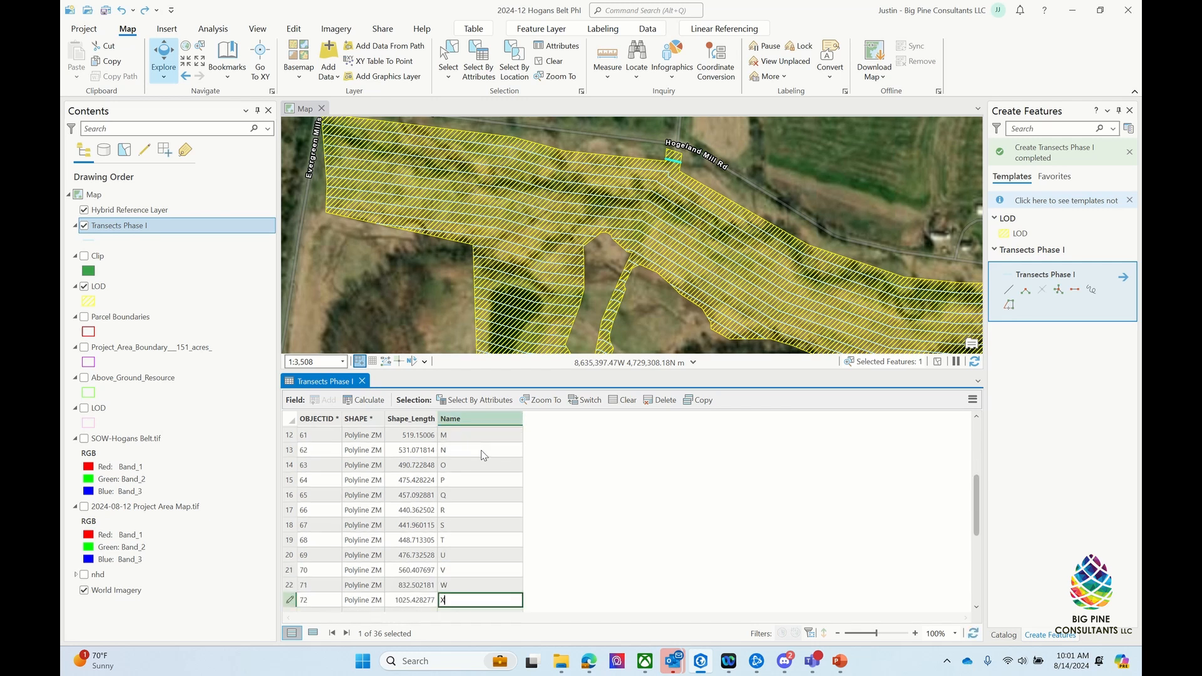
pyautogui.press('Return')
pyautogui.write('Y')
pyautogui.press('Return')
pyautogui.write('Z')
pyautogui.press('Return')
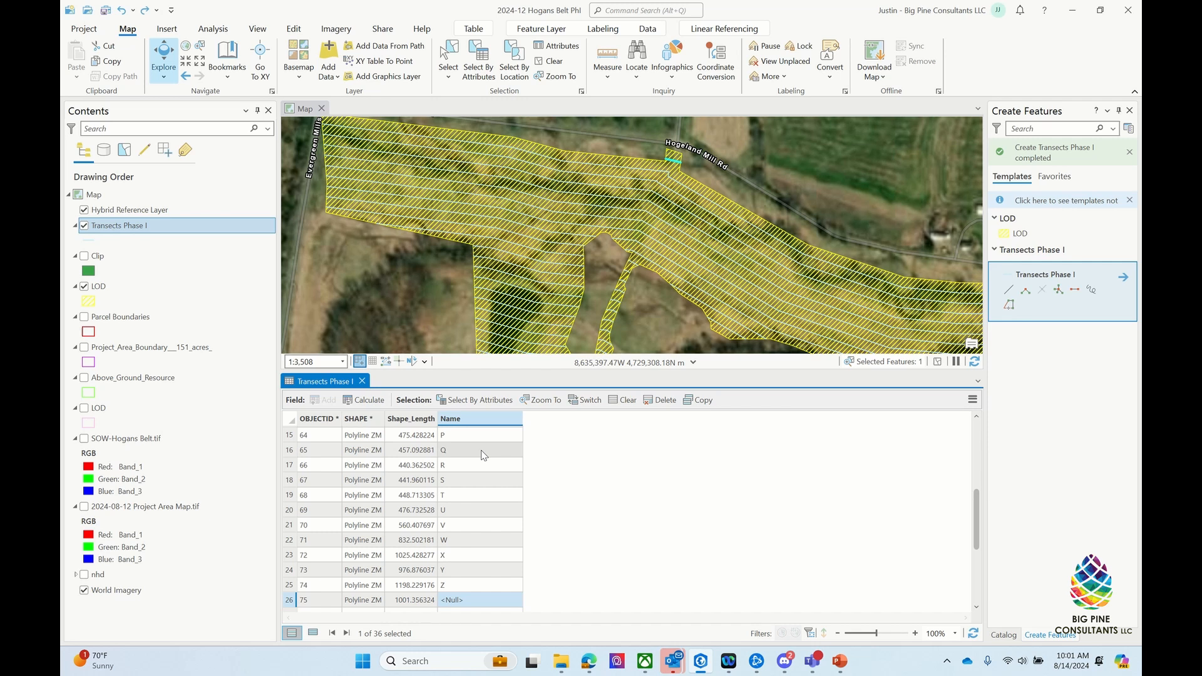
# Step: Continue with double letters, naming the transects with OBJECTID 75 through 79 as AA, BB, CC, DD and EE
pyautogui.write('AA')
pyautogui.press('Return')
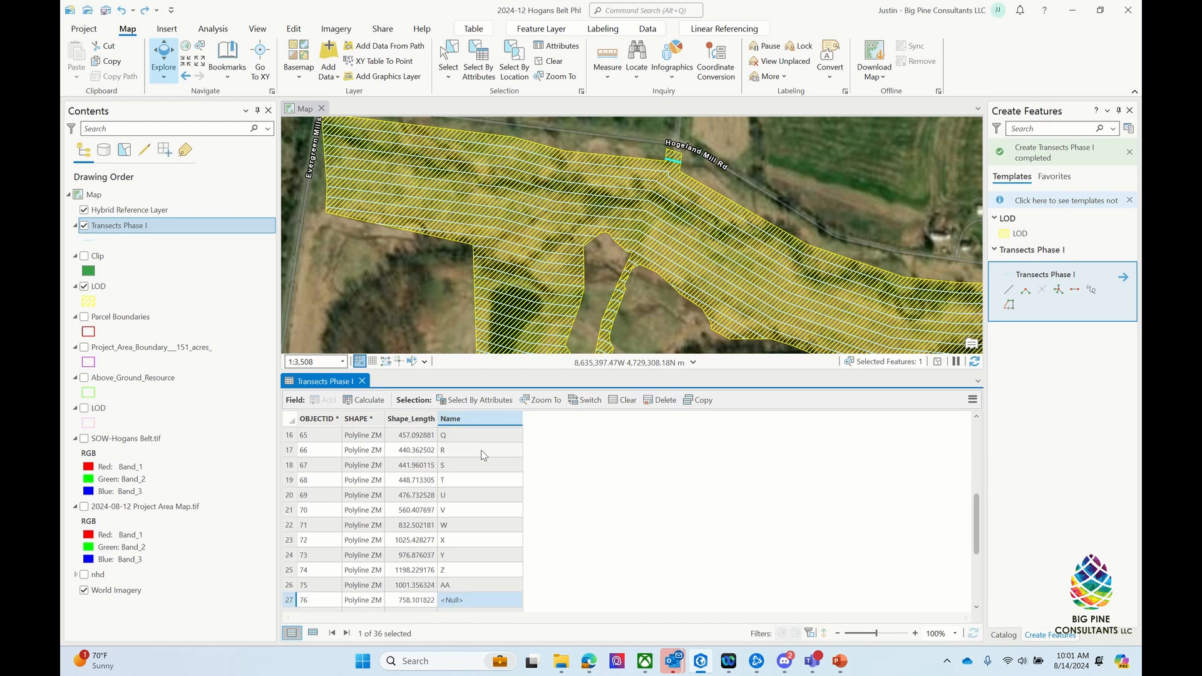
pyautogui.write('BB')
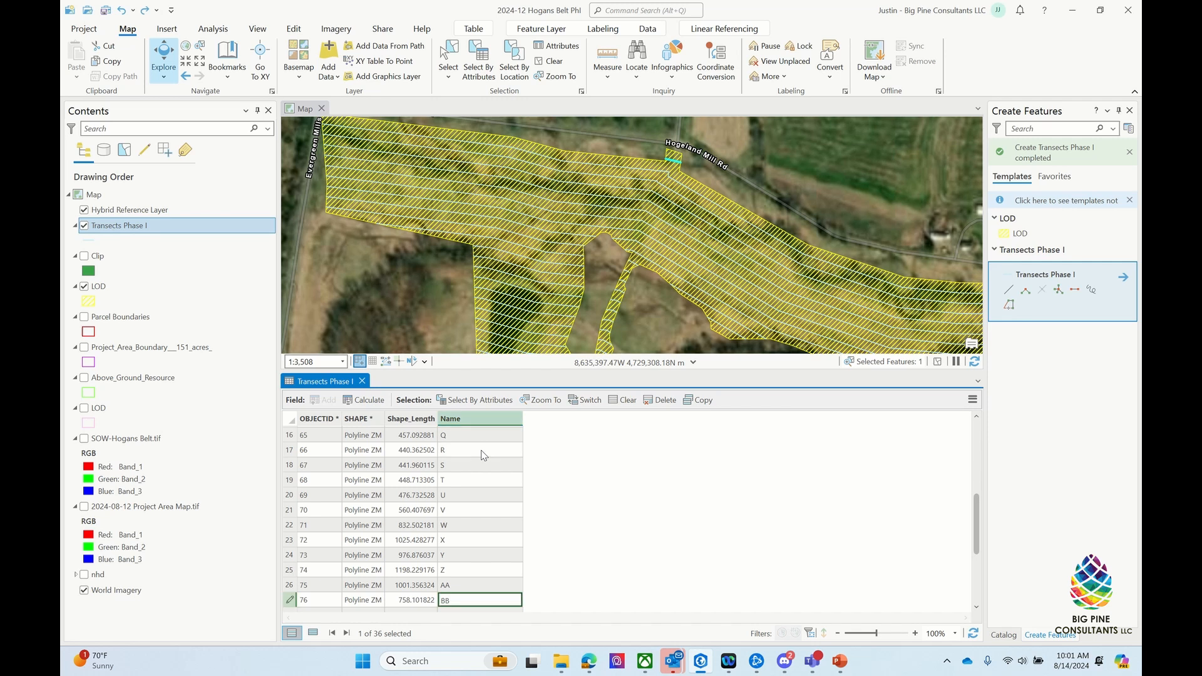
pyautogui.press('Return')
pyautogui.write('CC')
pyautogui.press('Return')
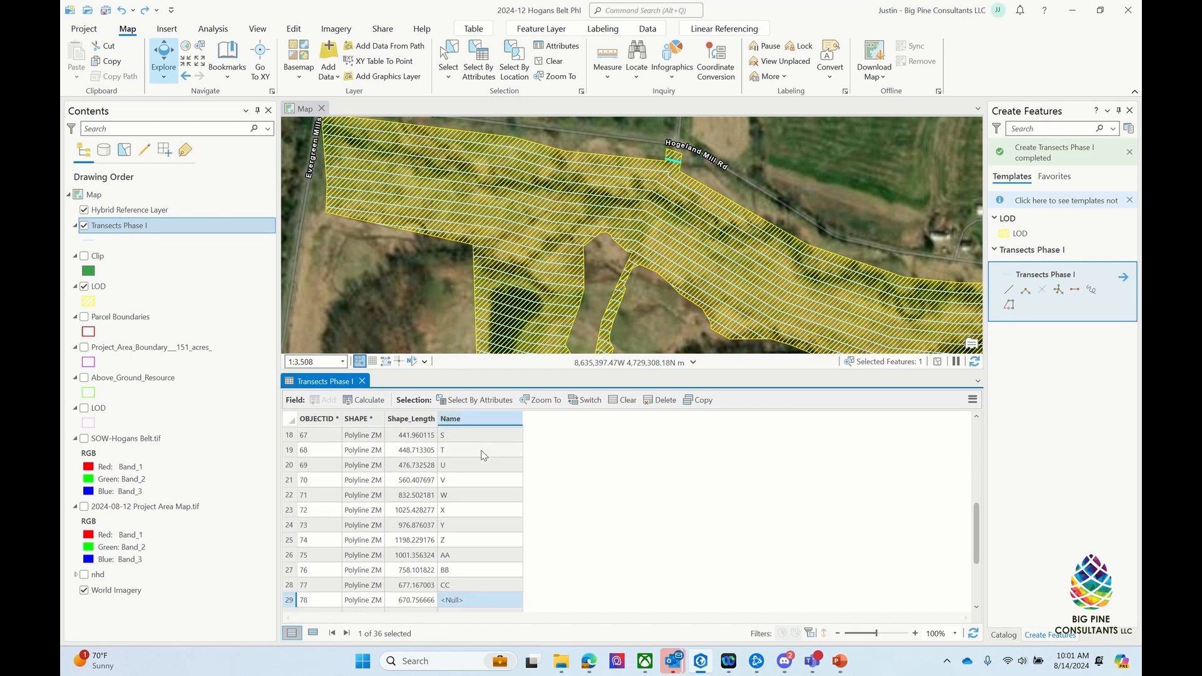
pyautogui.write('DD')
pyautogui.press('Return')
pyautogui.write('EE')
pyautogui.press('Return')
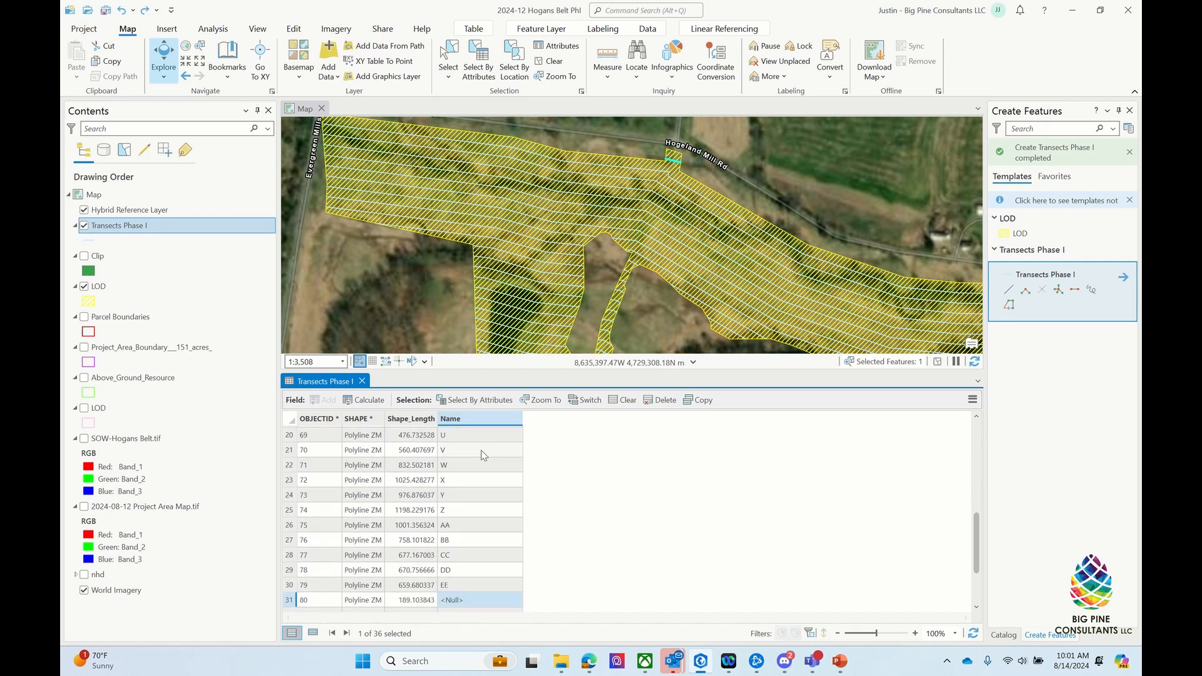
# Step: Name the transects with OBJECTID 80 through 84 consecutively as FF, GG, HH, II and JJ
pyautogui.write('FF')
pyautogui.press('Return')
pyautogui.write('GG')
pyautogui.press('Return')
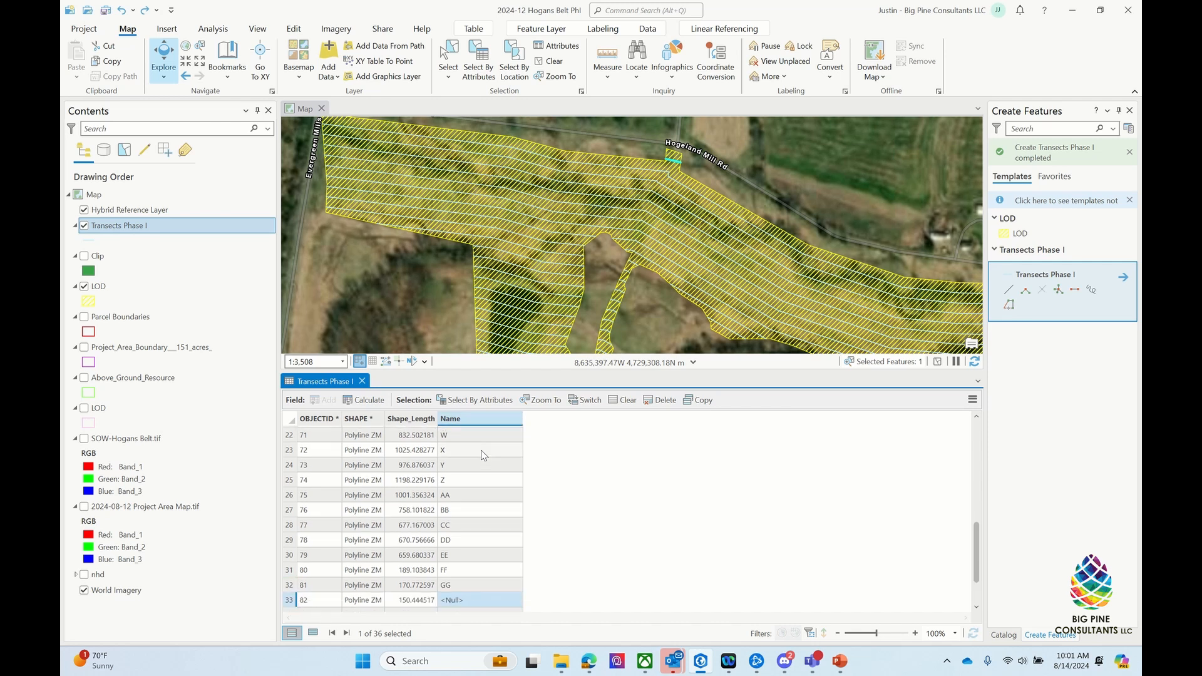
pyautogui.write('HH')
pyautogui.press('Return')
pyautogui.write('II')
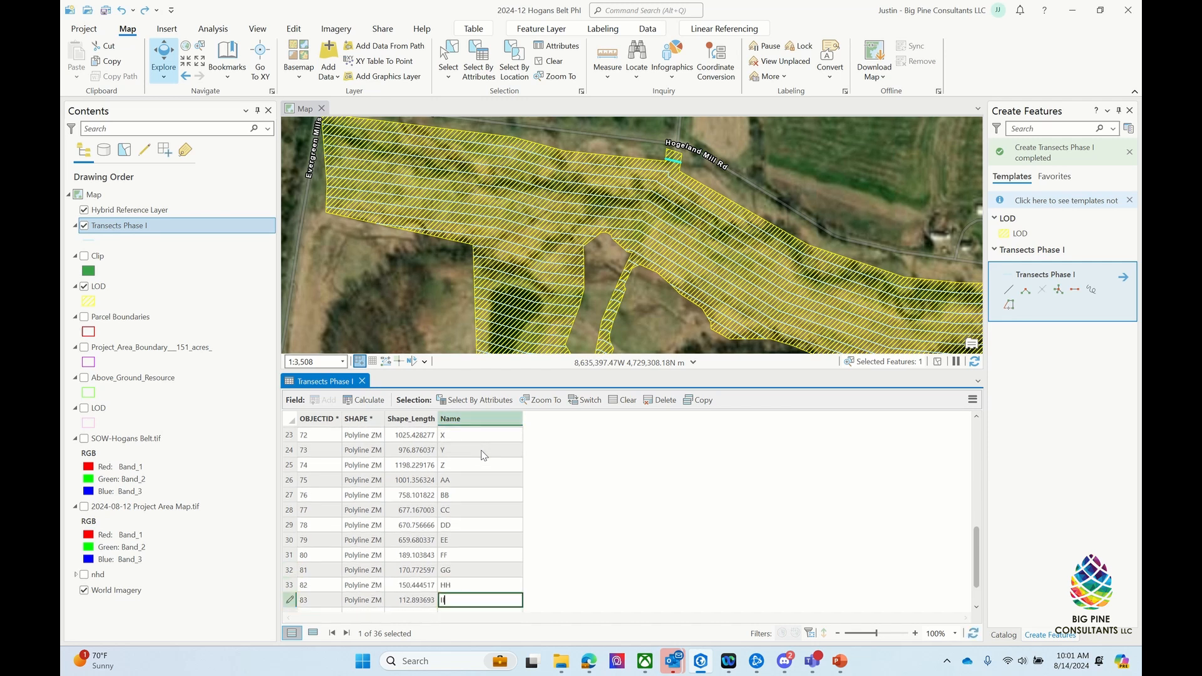
pyautogui.press('Return')
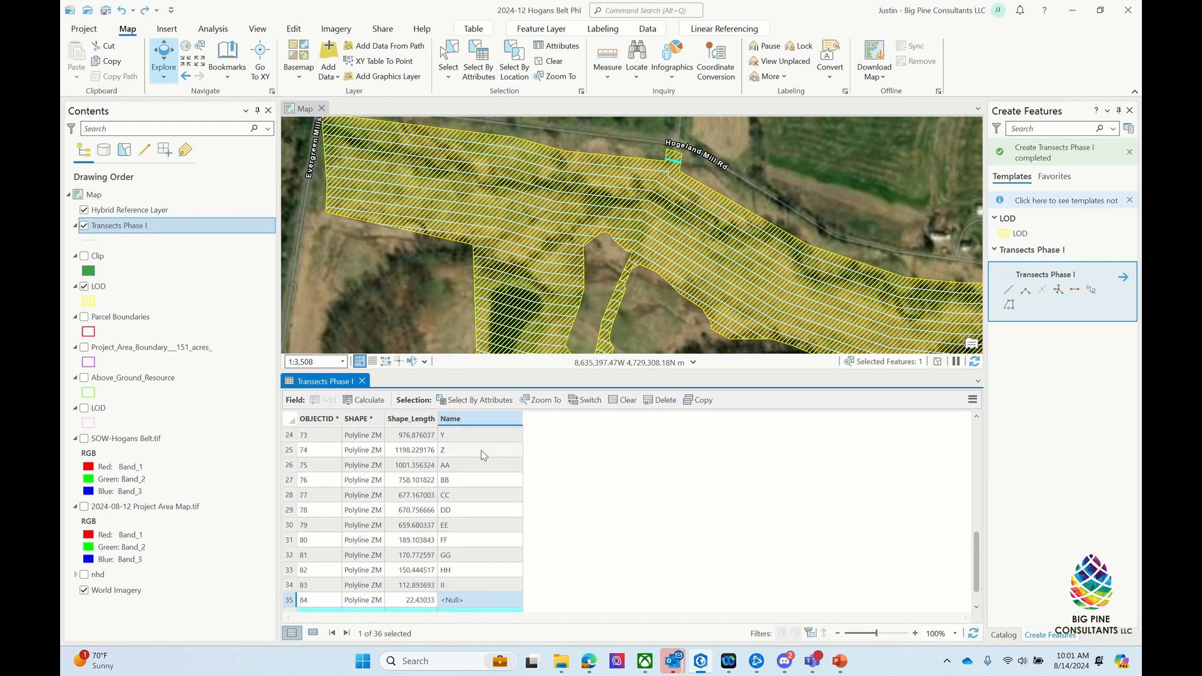
pyautogui.write('JJ')
pyautogui.press('Return')
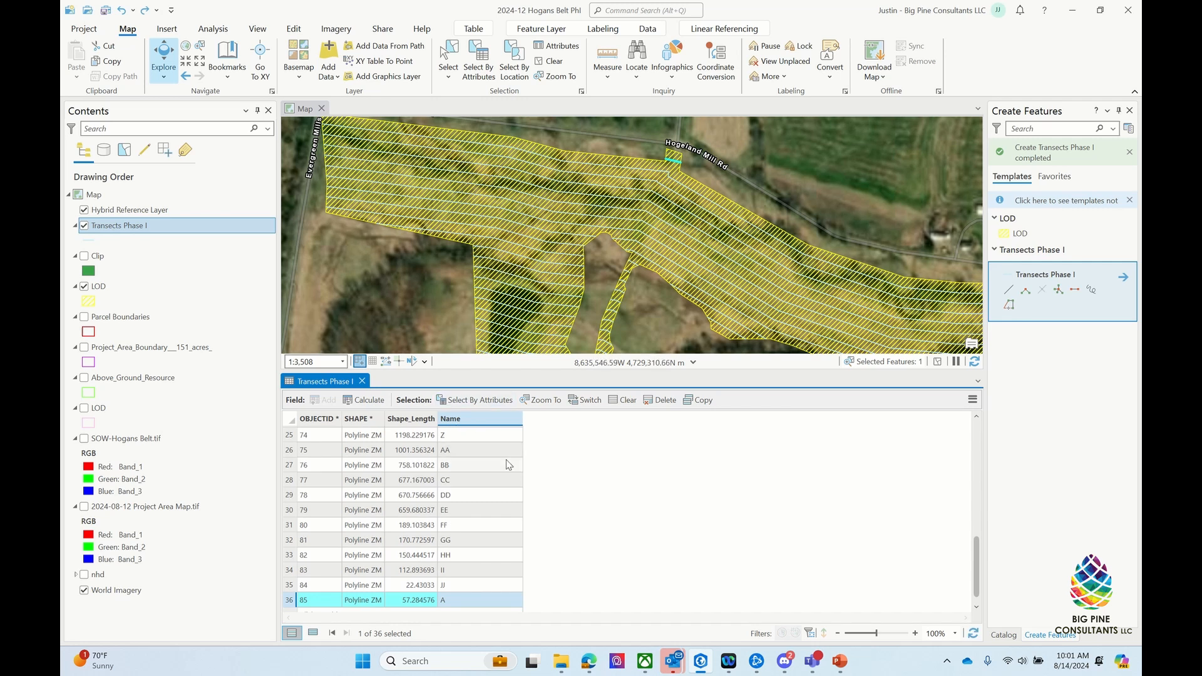
# Step: Select transect II, OBJECTID 83, to locate it on the map, and save all the edits
pyautogui.click(294, 571)
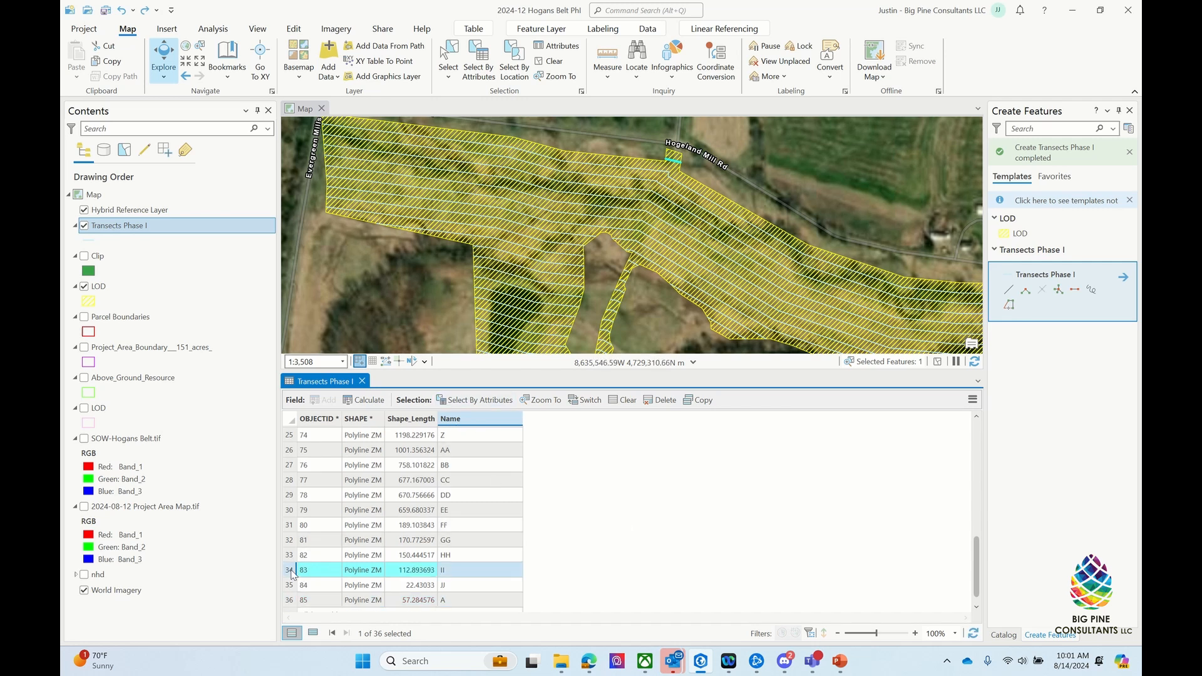
pyautogui.scroll(-3, 497, 197)
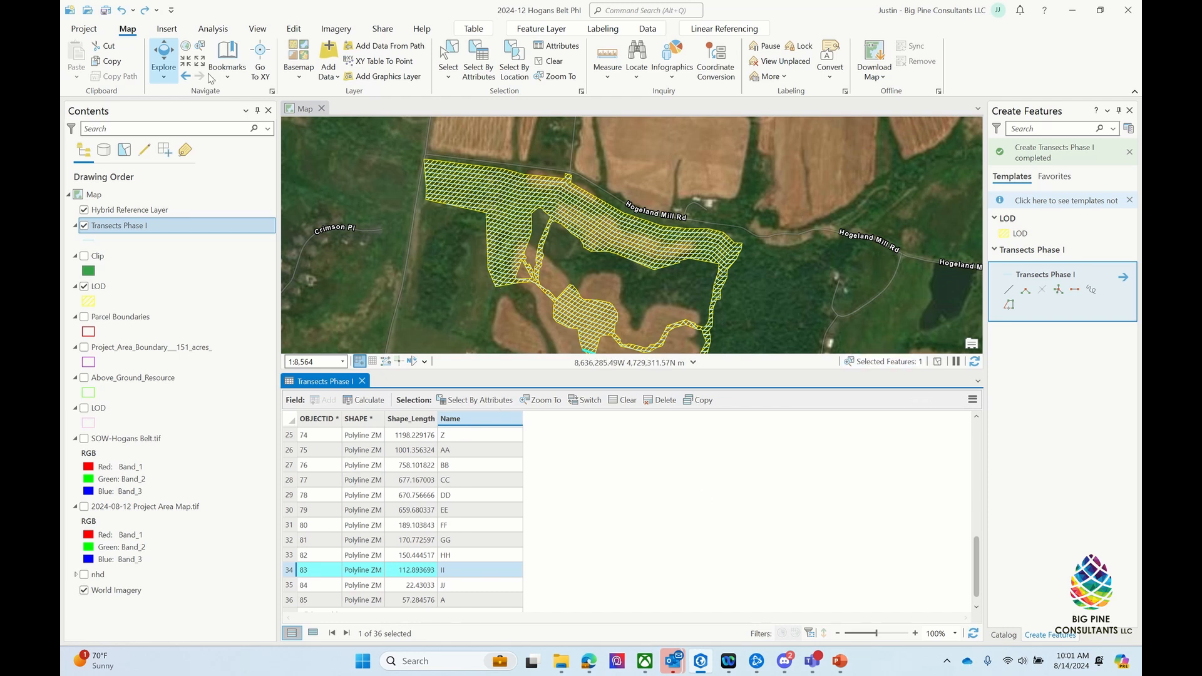
pyautogui.click(292, 29)
pyautogui.click(160, 61)
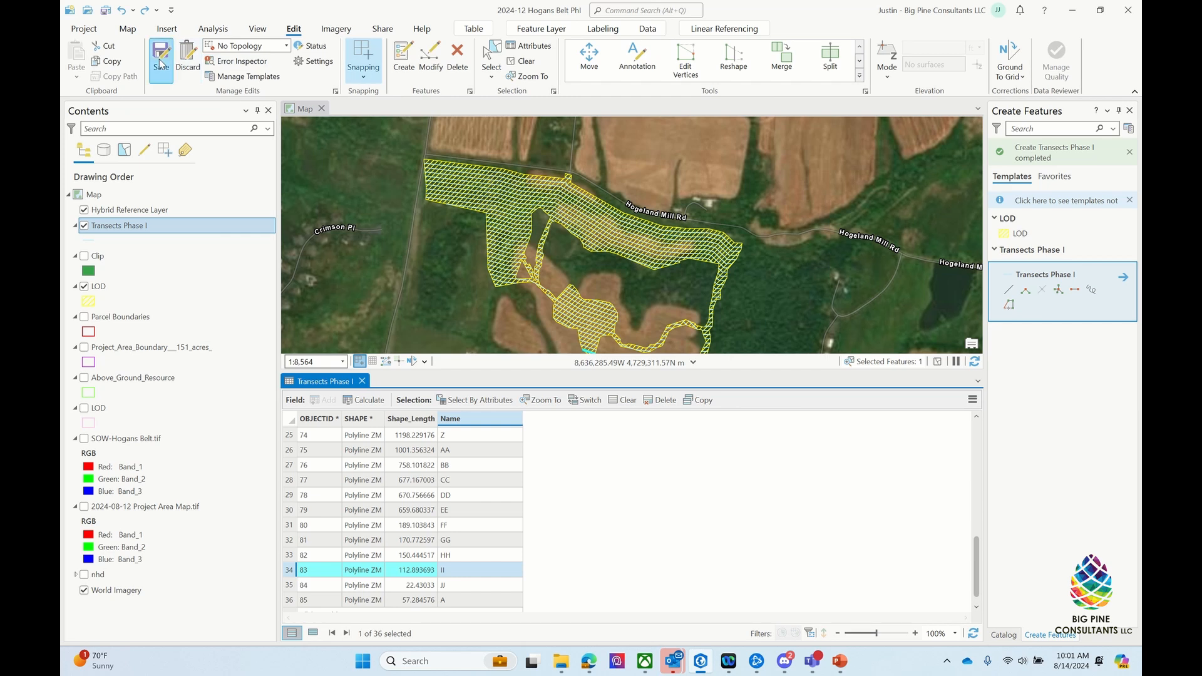
pyautogui.click(615, 399)
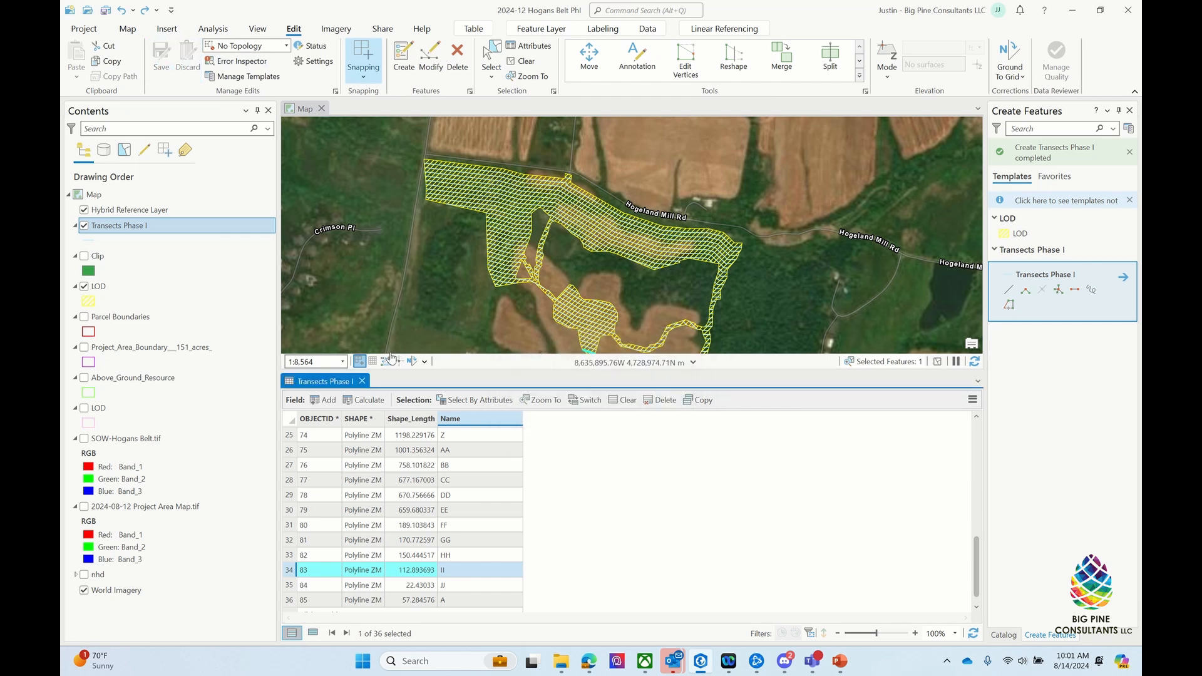
# Step: Close the transect attribute table and the feature creation pane
pyautogui.click(362, 381)
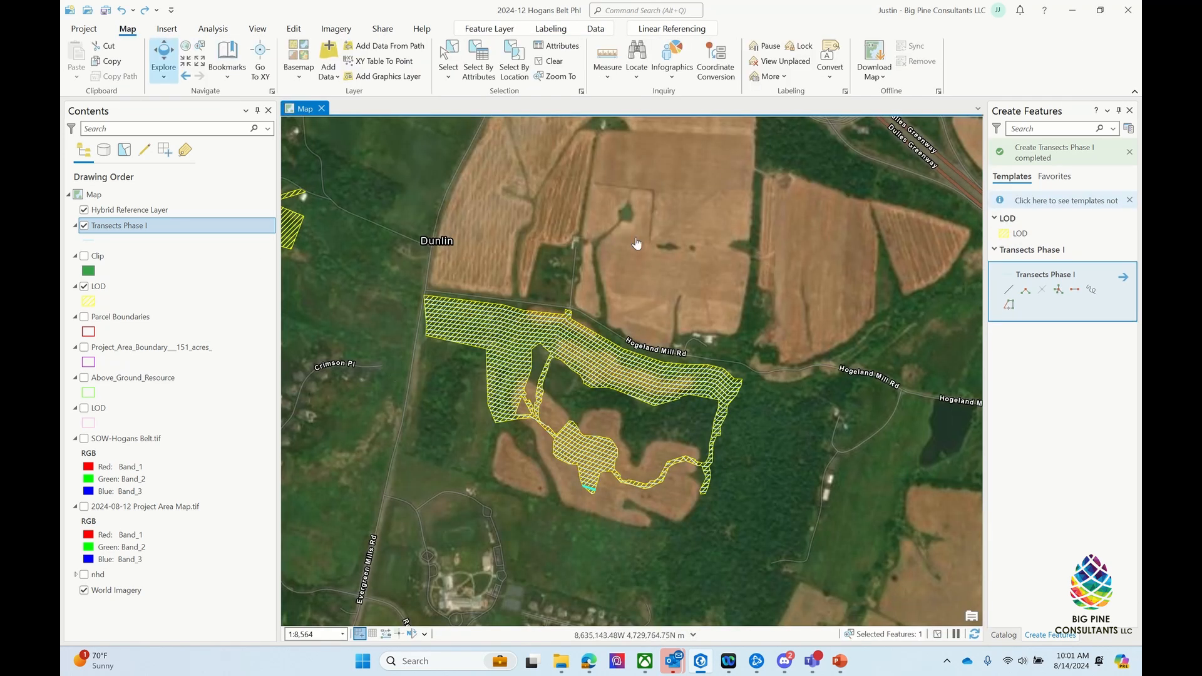
pyautogui.scroll(2, 701, 345)
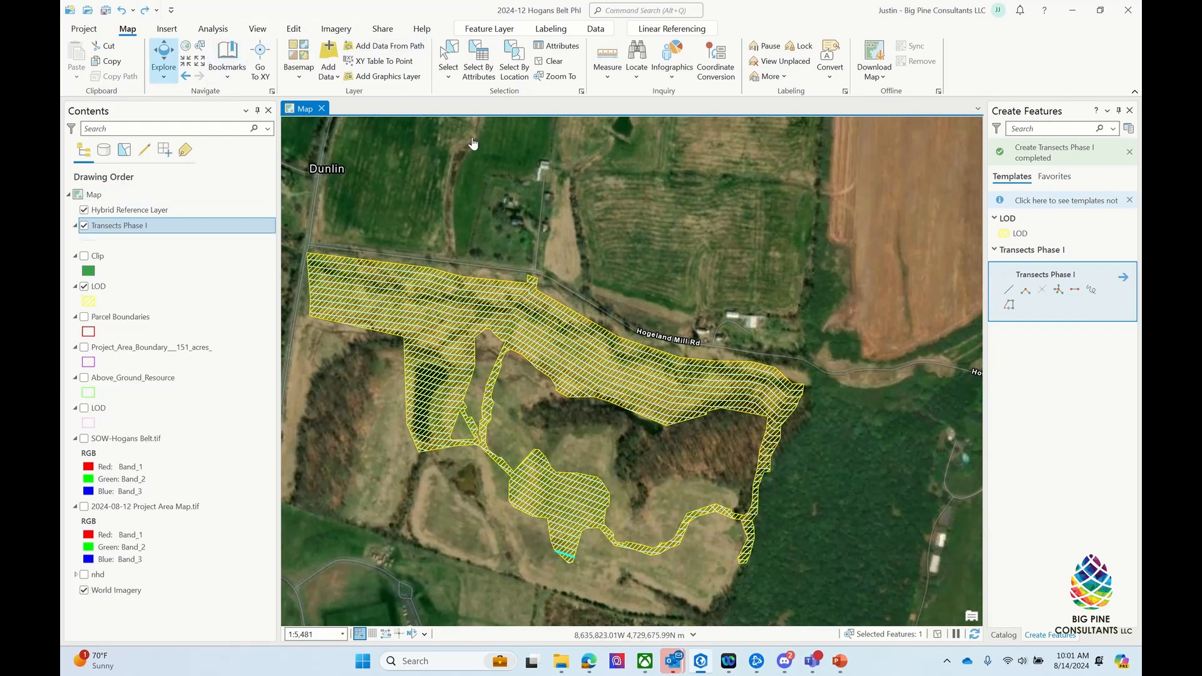
pyautogui.click(1130, 110)
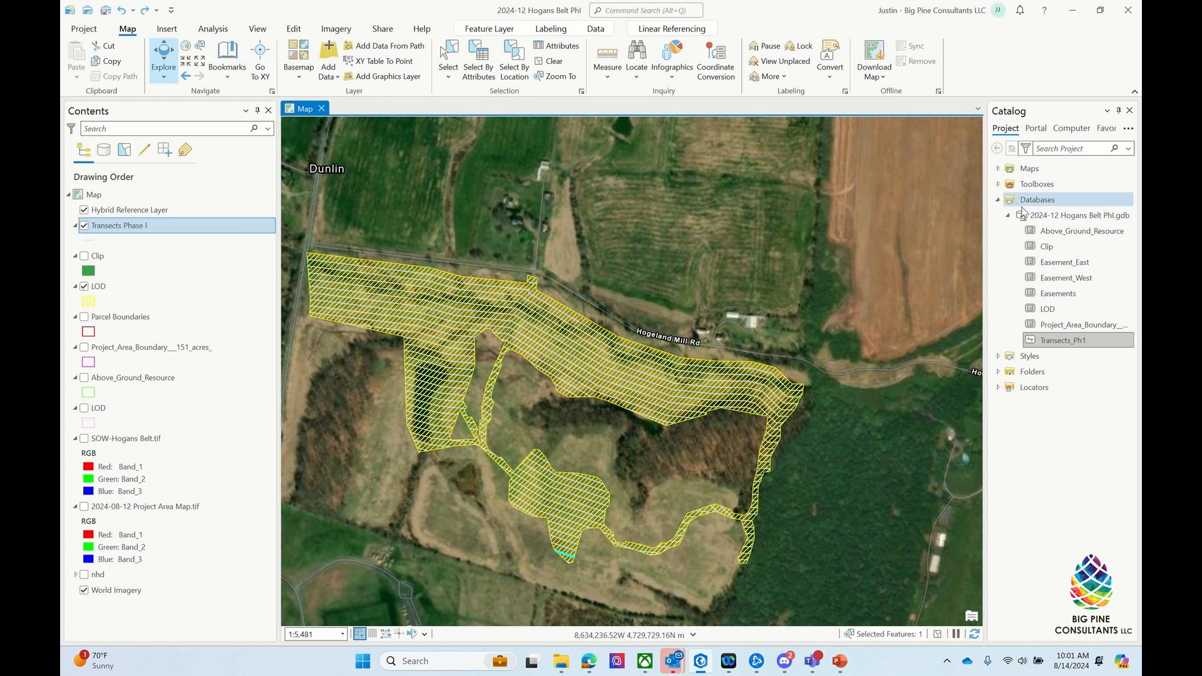
# Step: Start a new feature class in the 2024-12 Hogans Belt PhI geodatabase, named STP_Ph1 with the alias STP Phase I
pyautogui.rightClick(1043, 219)
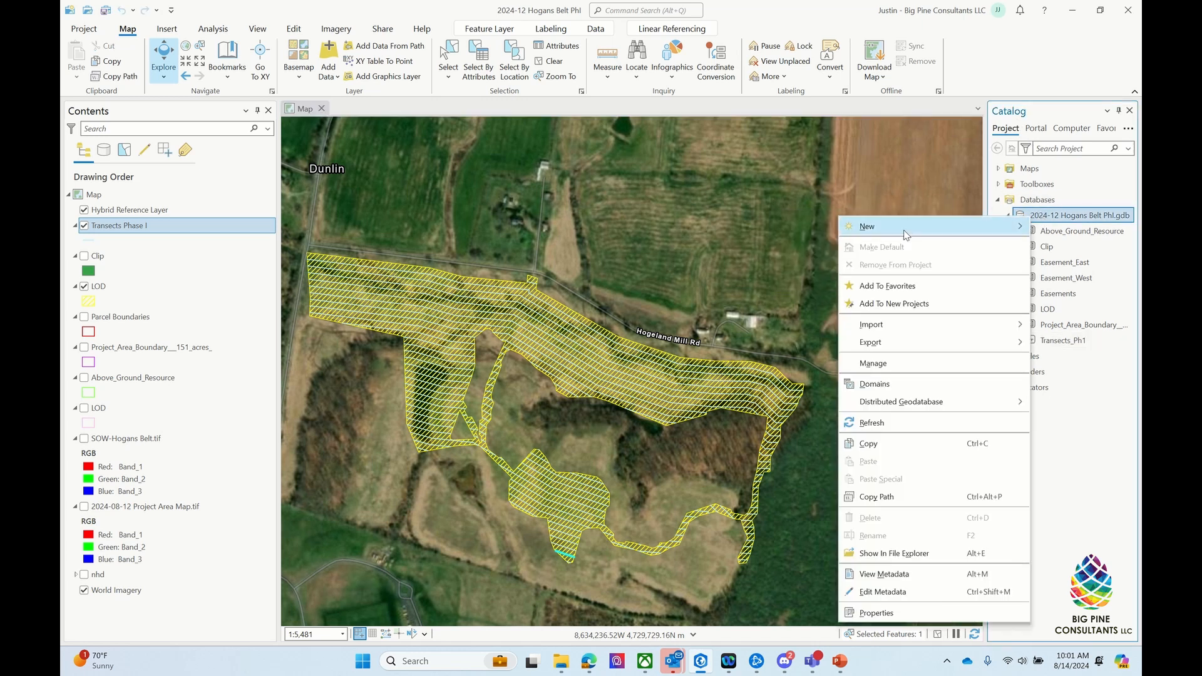
pyautogui.moveTo(904, 228)
pyautogui.click(749, 246)
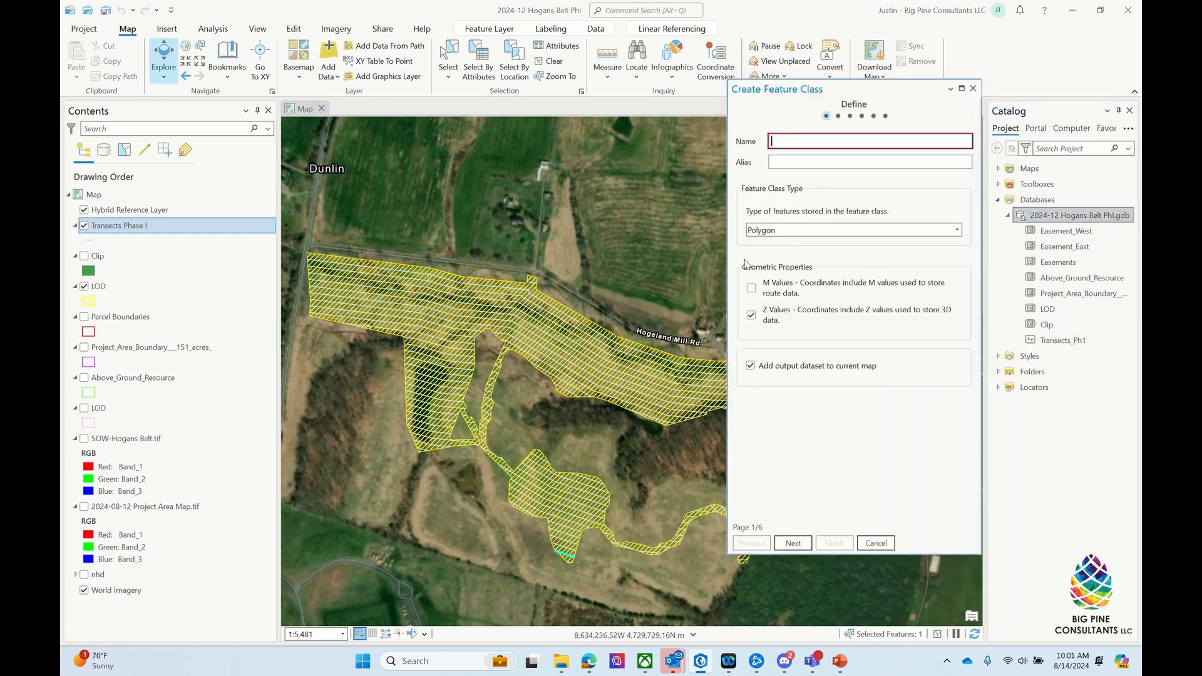
pyautogui.write('STP')
pyautogui.press('Tab')
pyautogui.write('_')
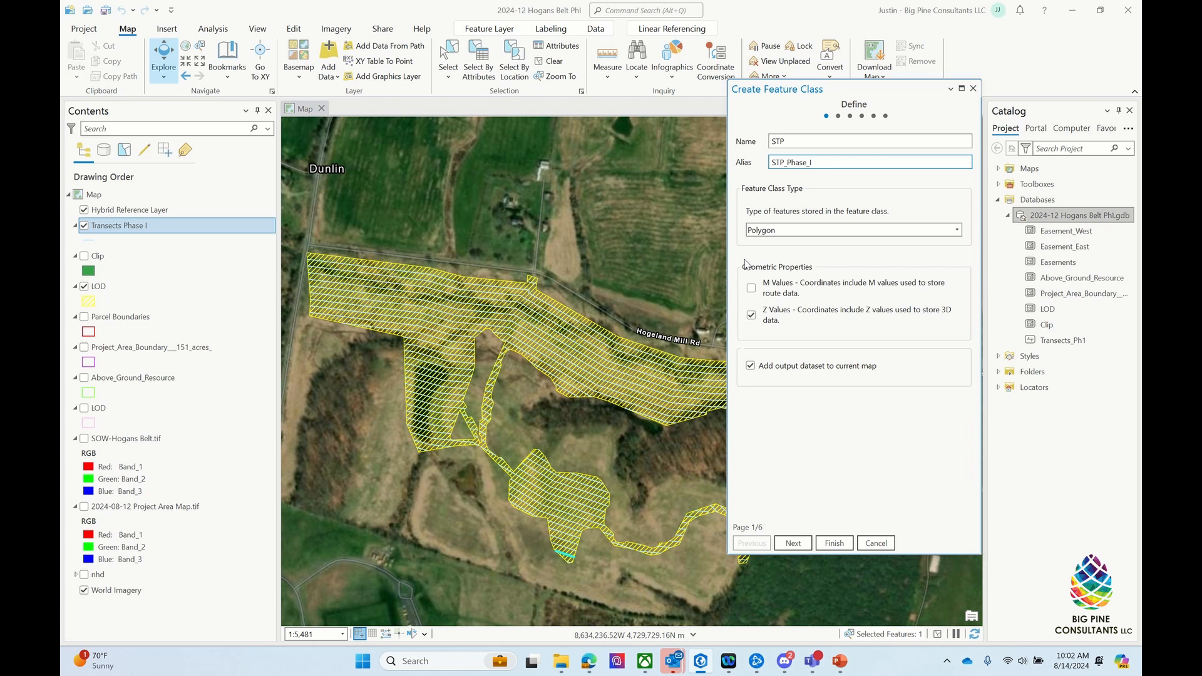
pyautogui.click(788, 162)
pyautogui.press('BackSpace')
pyautogui.doubleClick(796, 141)
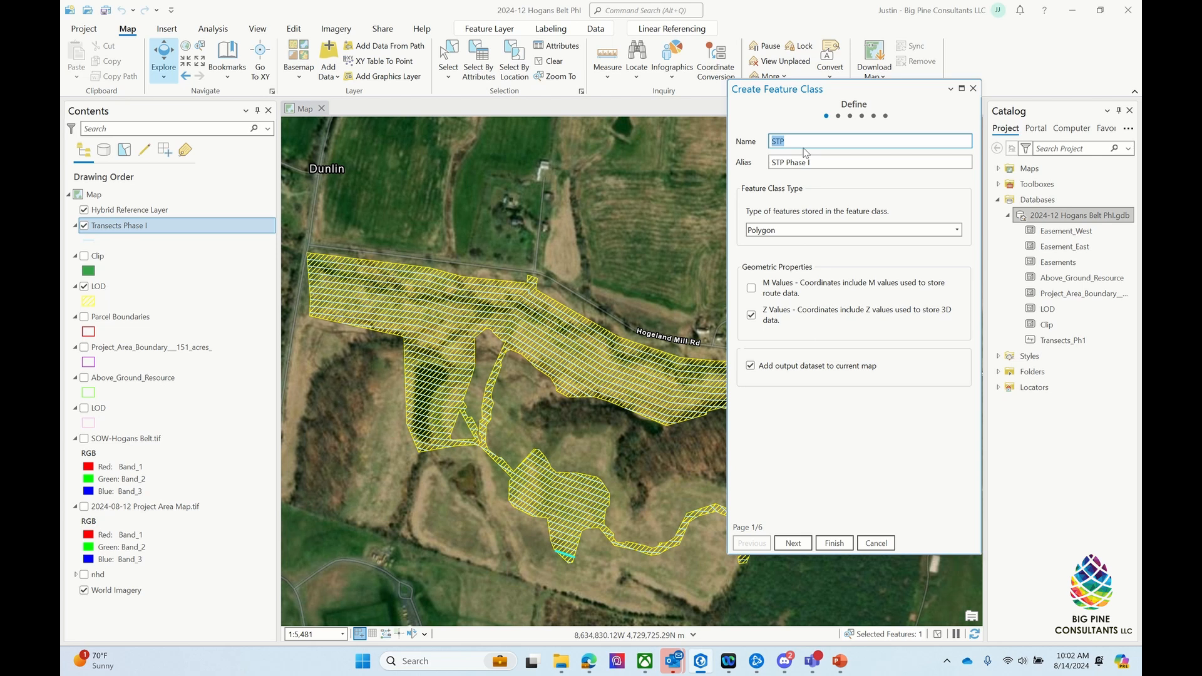
pyautogui.click(817, 144)
pyautogui.write('_Ph1')
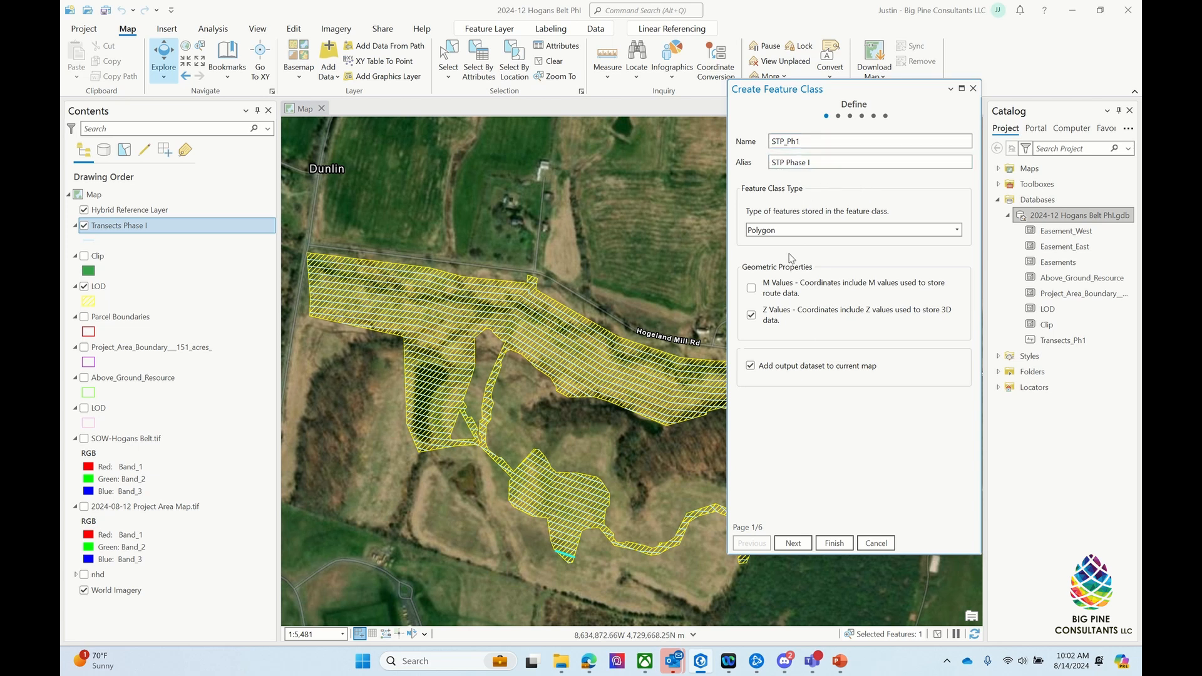
# Step: Set the new feature class to store points instead of polygons and proceed to its field definitions
pyautogui.click(840, 231)
pyautogui.click(777, 271)
pyautogui.click(793, 543)
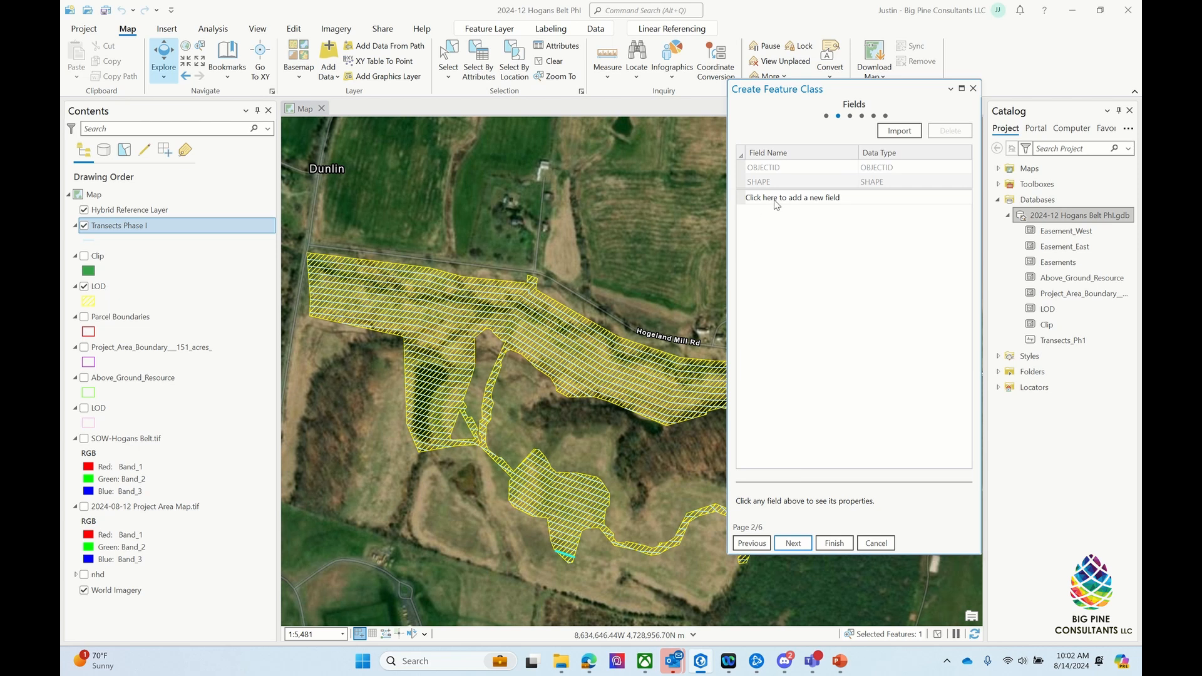
# Step: Add a field named Transect with the Text data type to the new feature class
pyautogui.click(776, 199)
pyautogui.write('Transect')
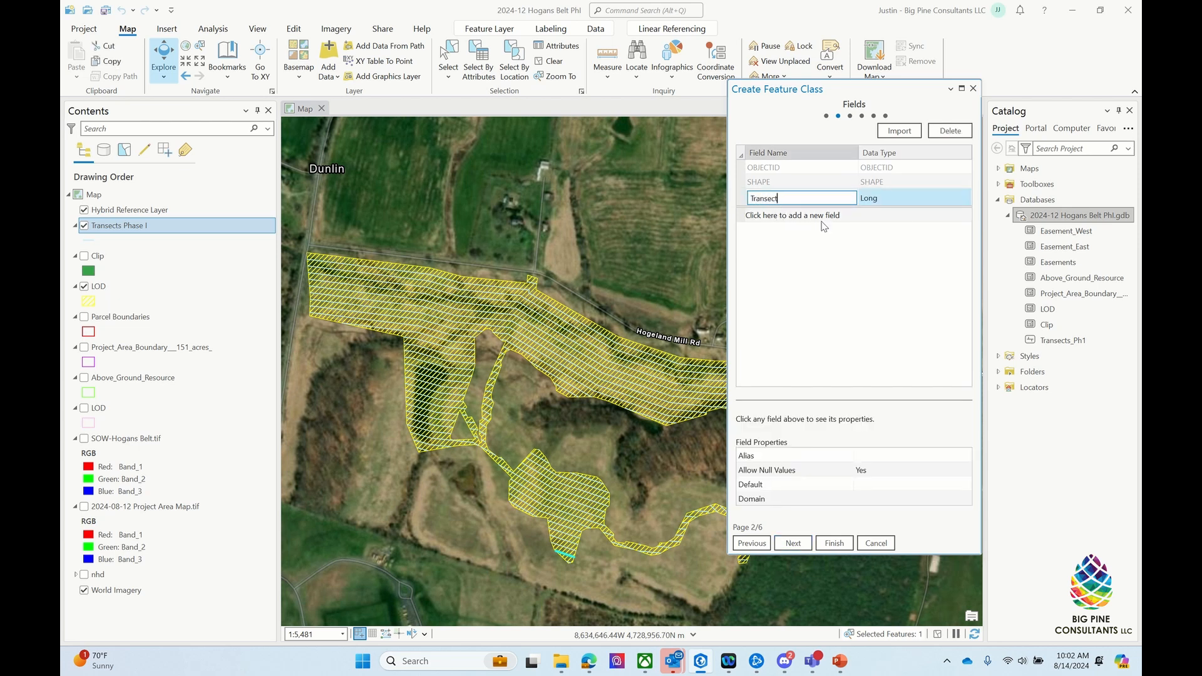
pyautogui.click(914, 196)
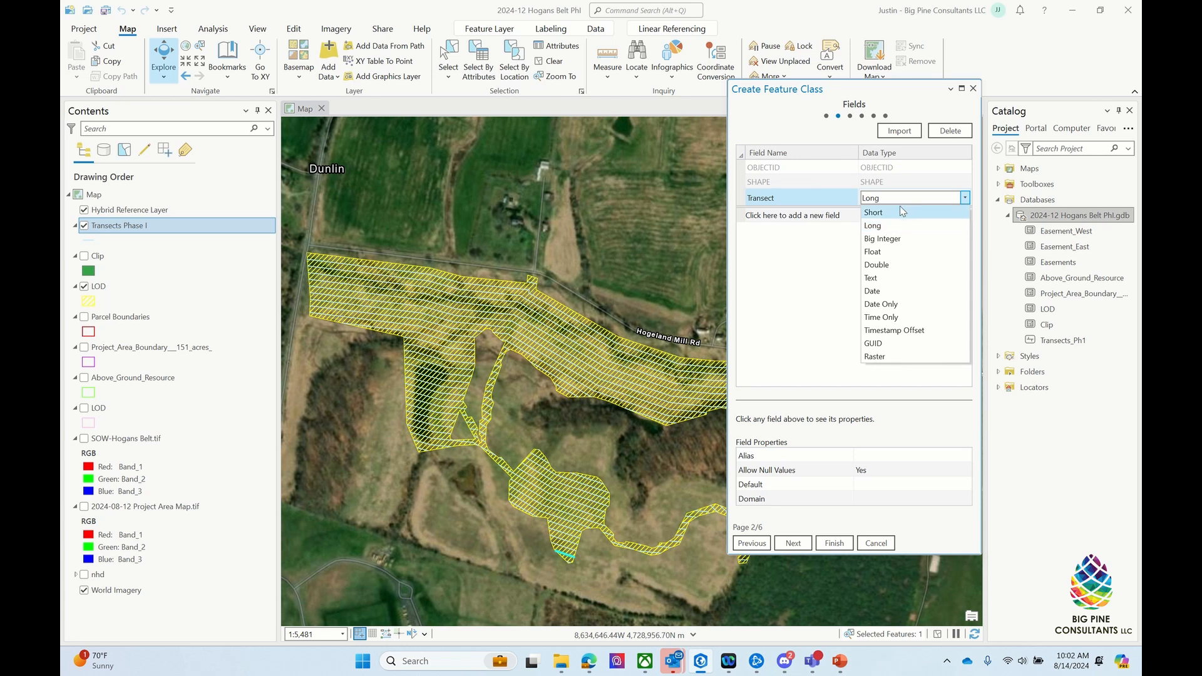
pyautogui.click(891, 216)
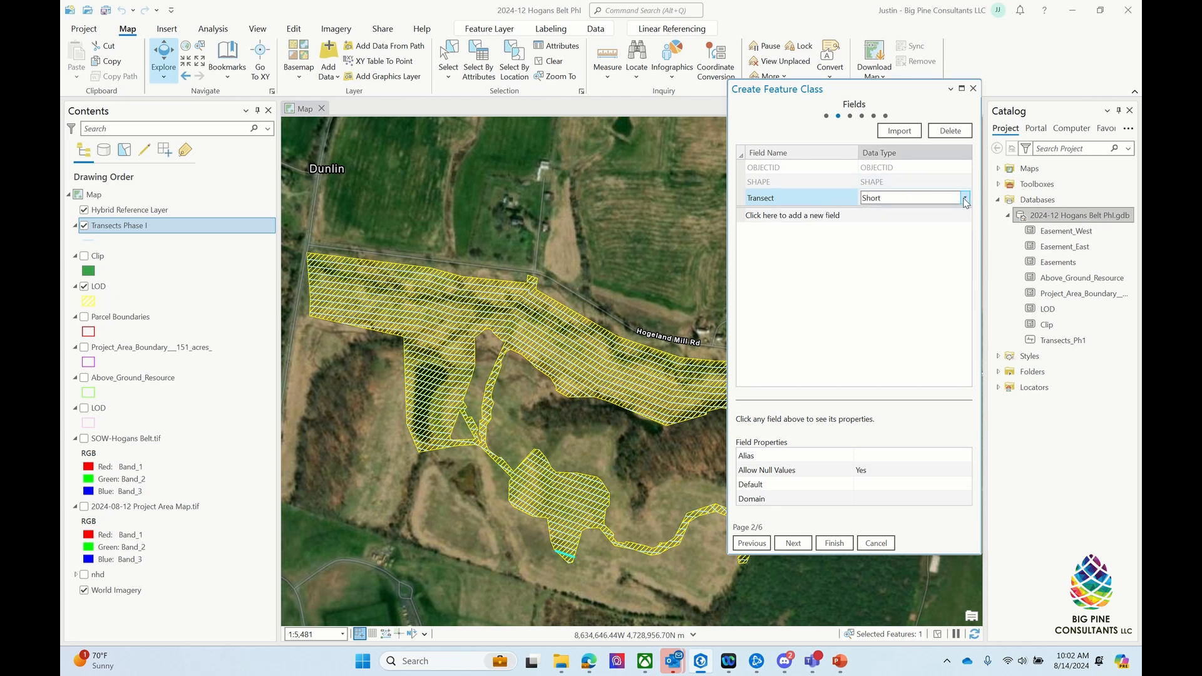
pyautogui.click(879, 210)
pyautogui.click(910, 197)
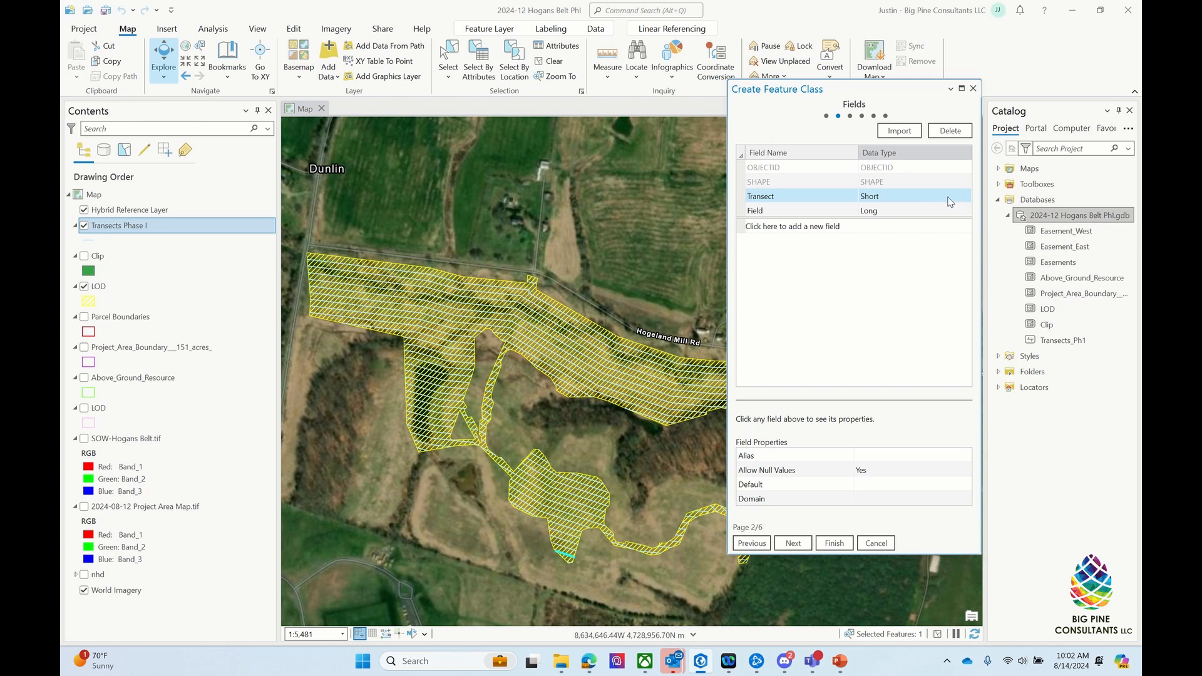
pyautogui.click(950, 200)
pyautogui.click(891, 285)
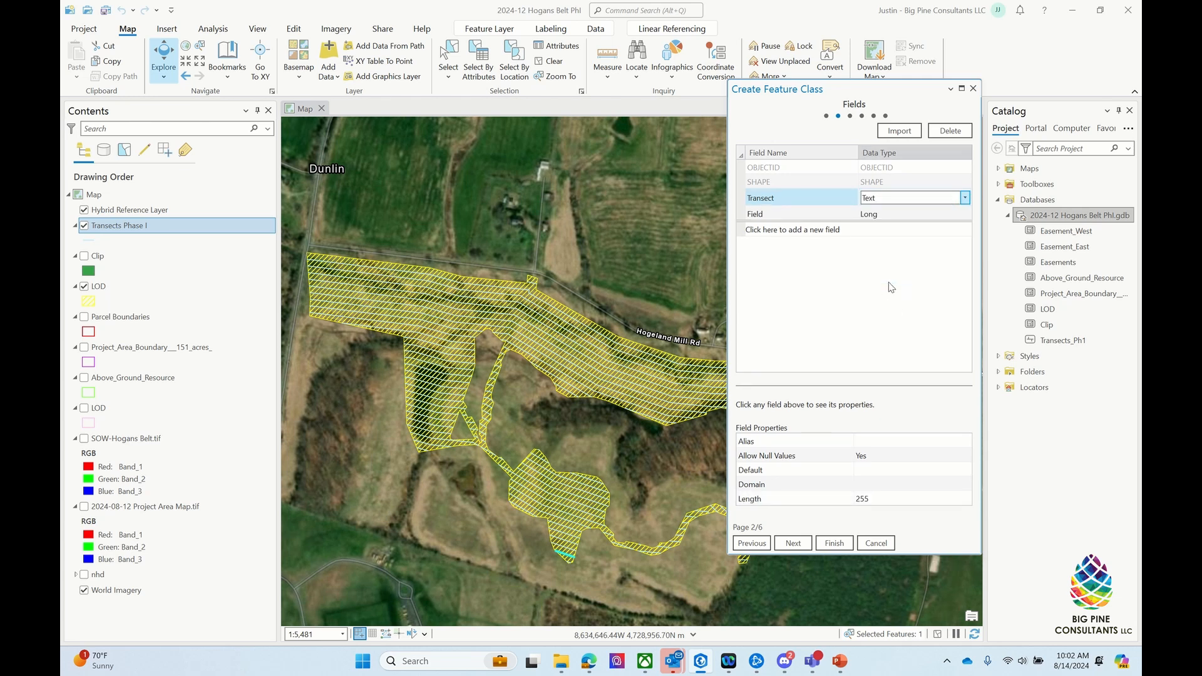
# Step: Name the second new field STP and give it the Short data type
pyautogui.click(795, 210)
pyautogui.click(794, 209)
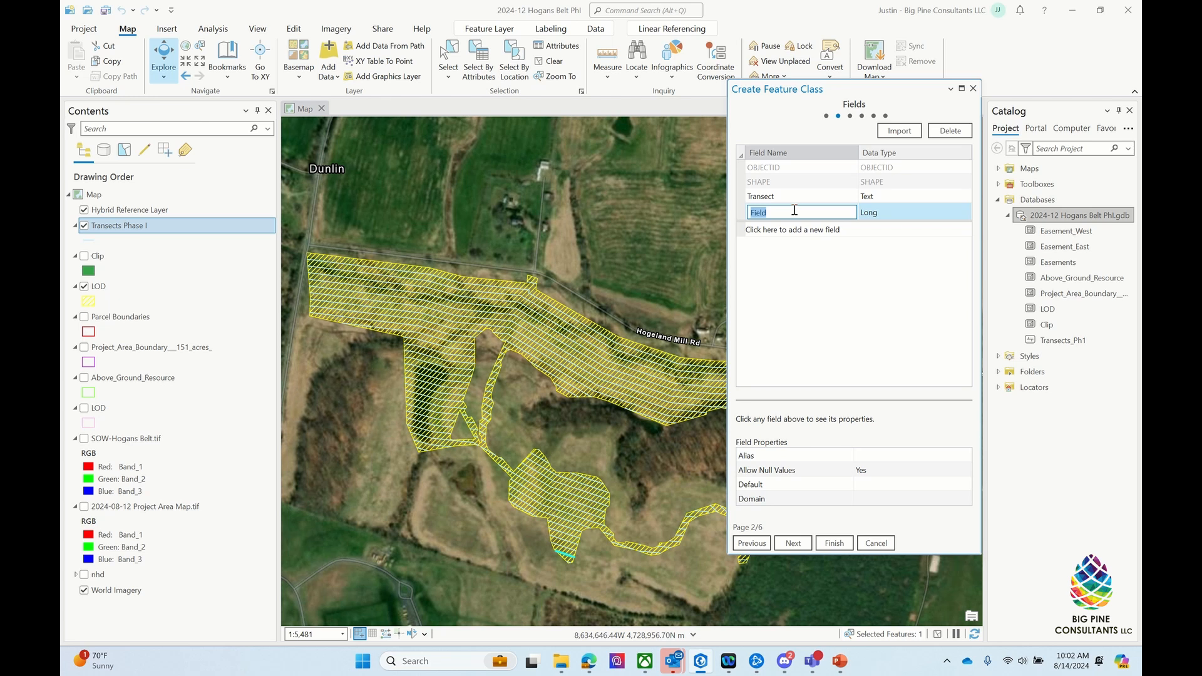
pyautogui.write('STP')
pyautogui.press('Tab')
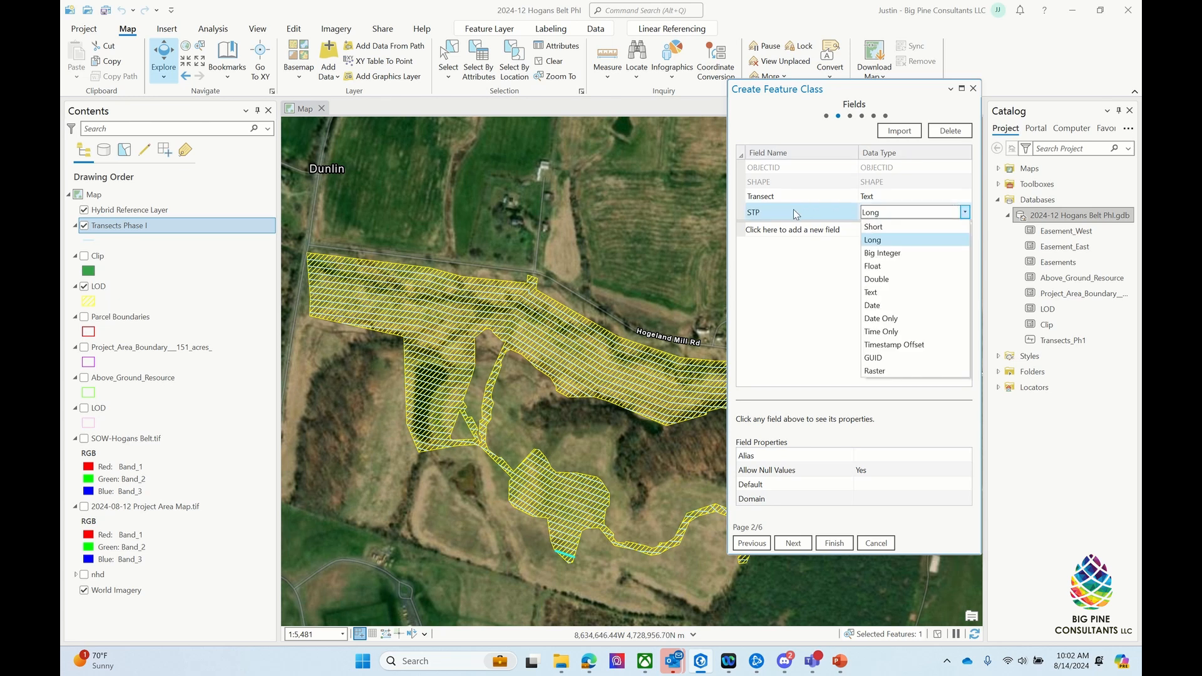
pyautogui.click(877, 227)
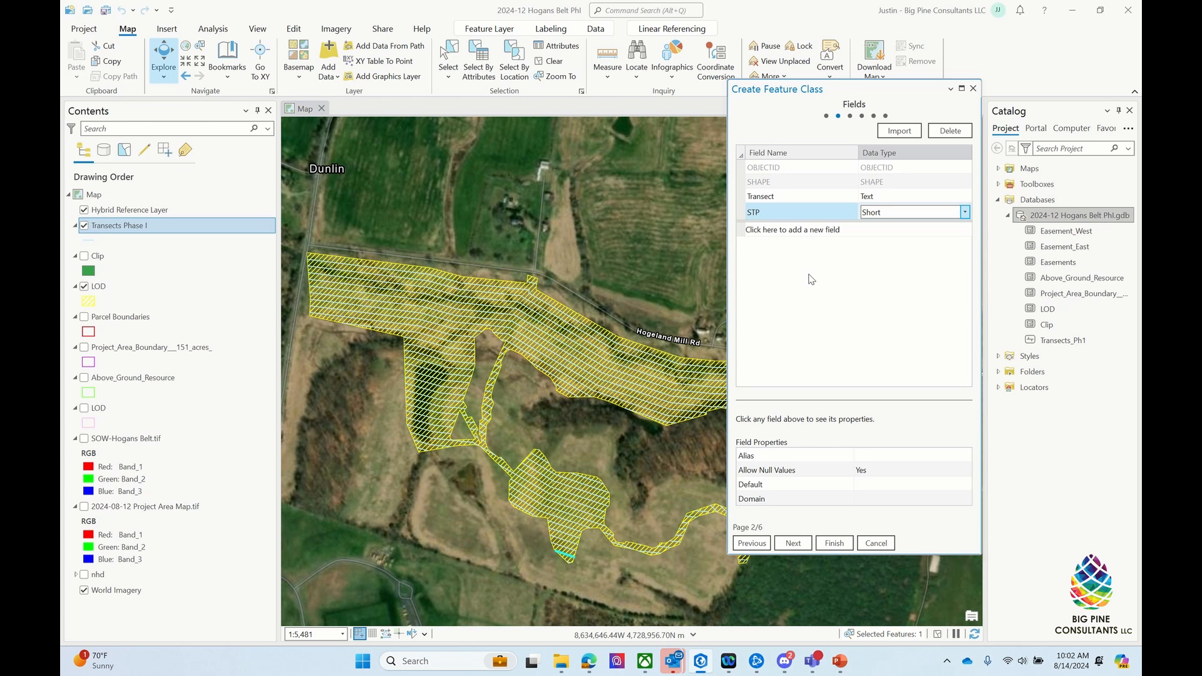
pyautogui.press('Tab')
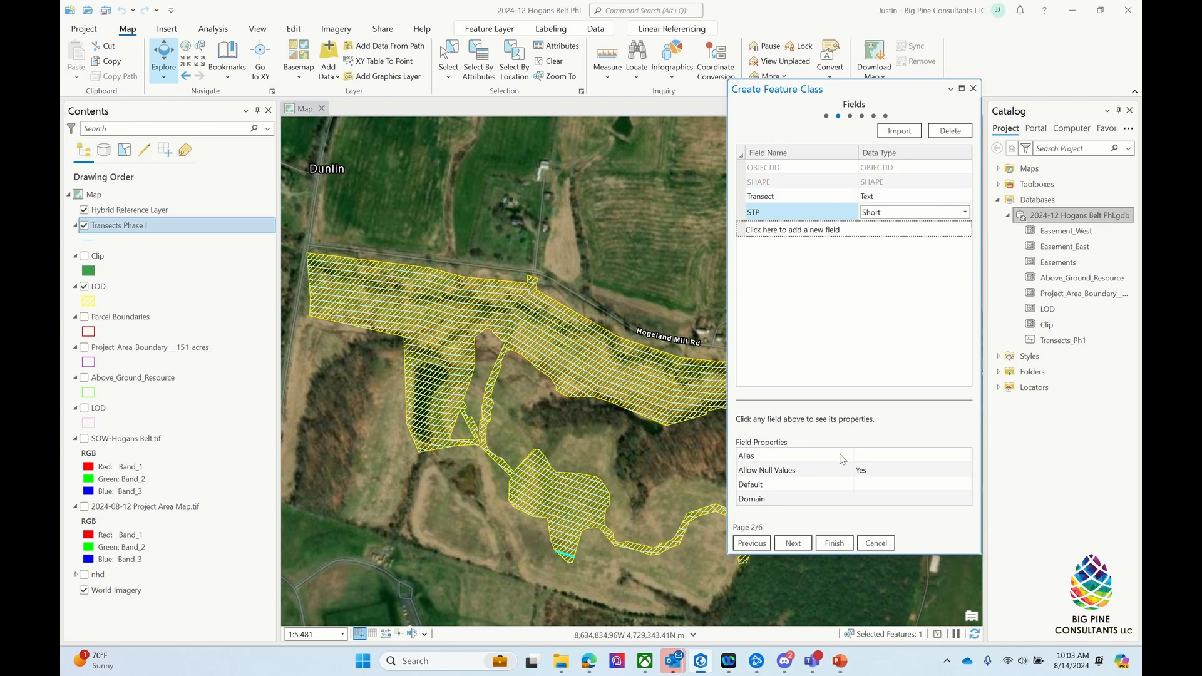
# Step: Set the XY coordinate system to NAD 1983 StatePlane Virginia North FIPS 4501 (US Feet) and create the feature class
pyautogui.click(793, 544)
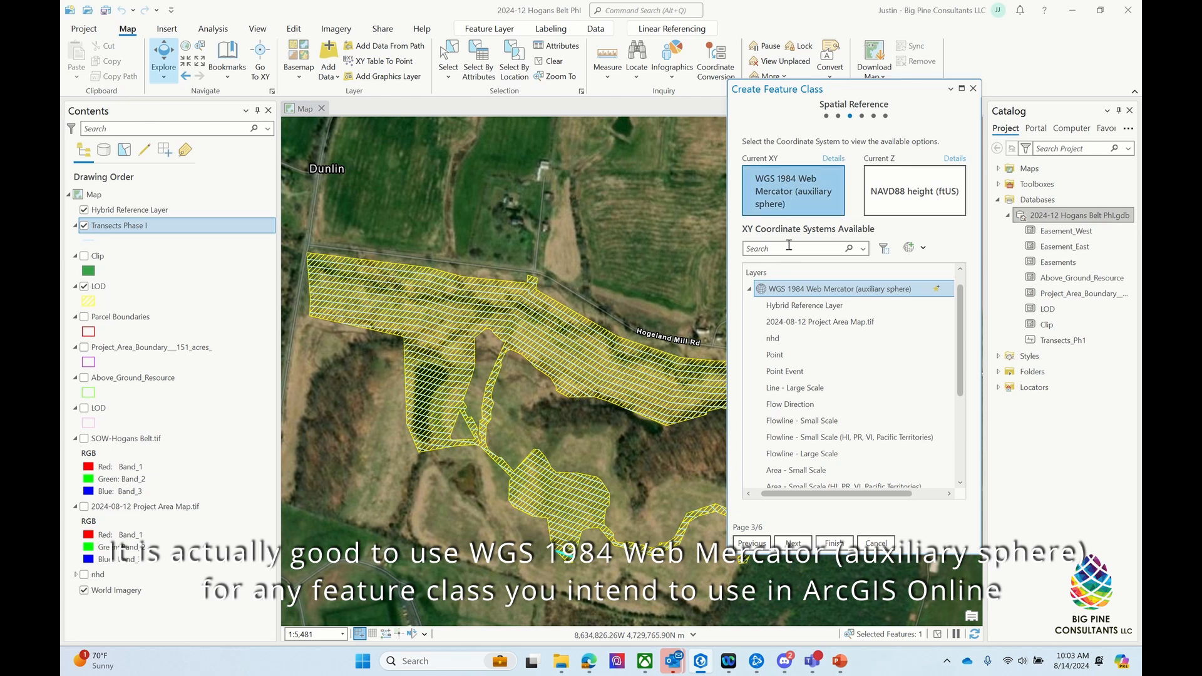
pyautogui.scroll(-3, 798, 316)
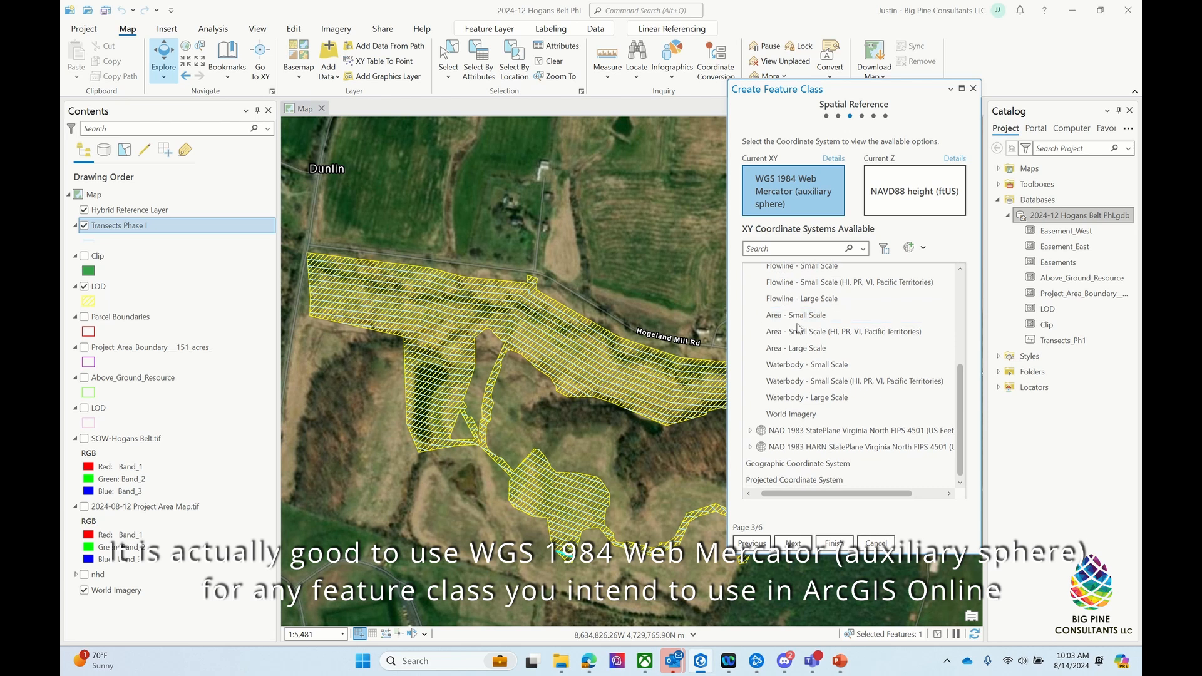
pyautogui.scroll(3, 796, 318)
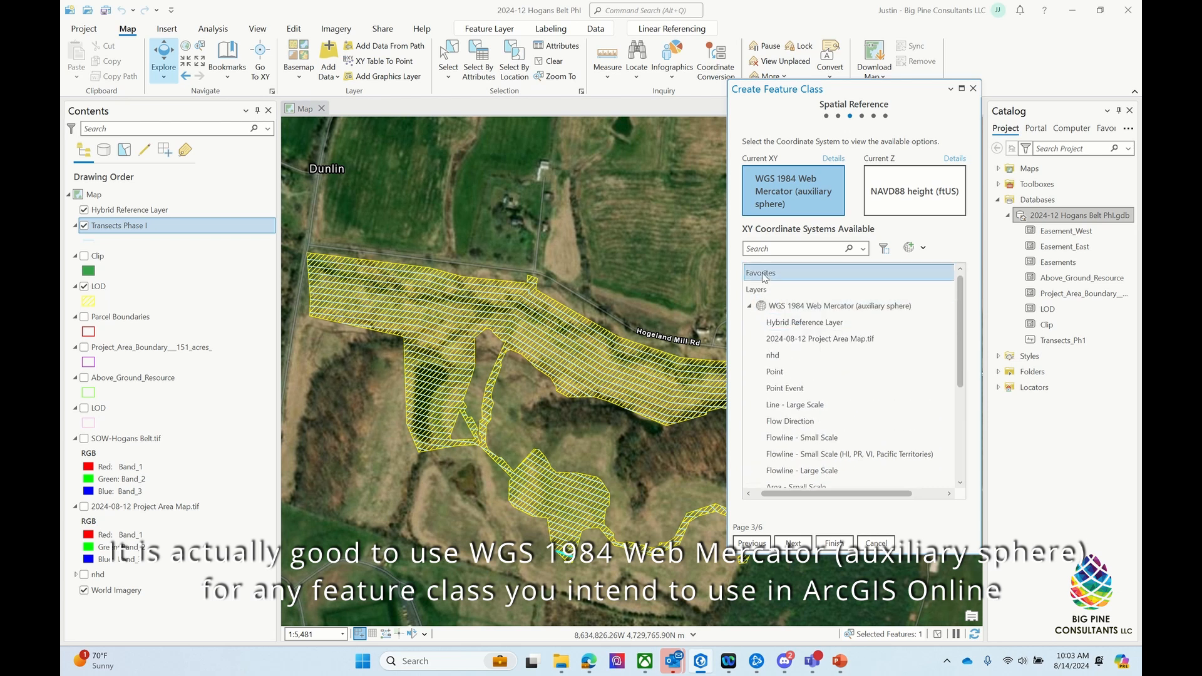
pyautogui.scroll(-4, 764, 288)
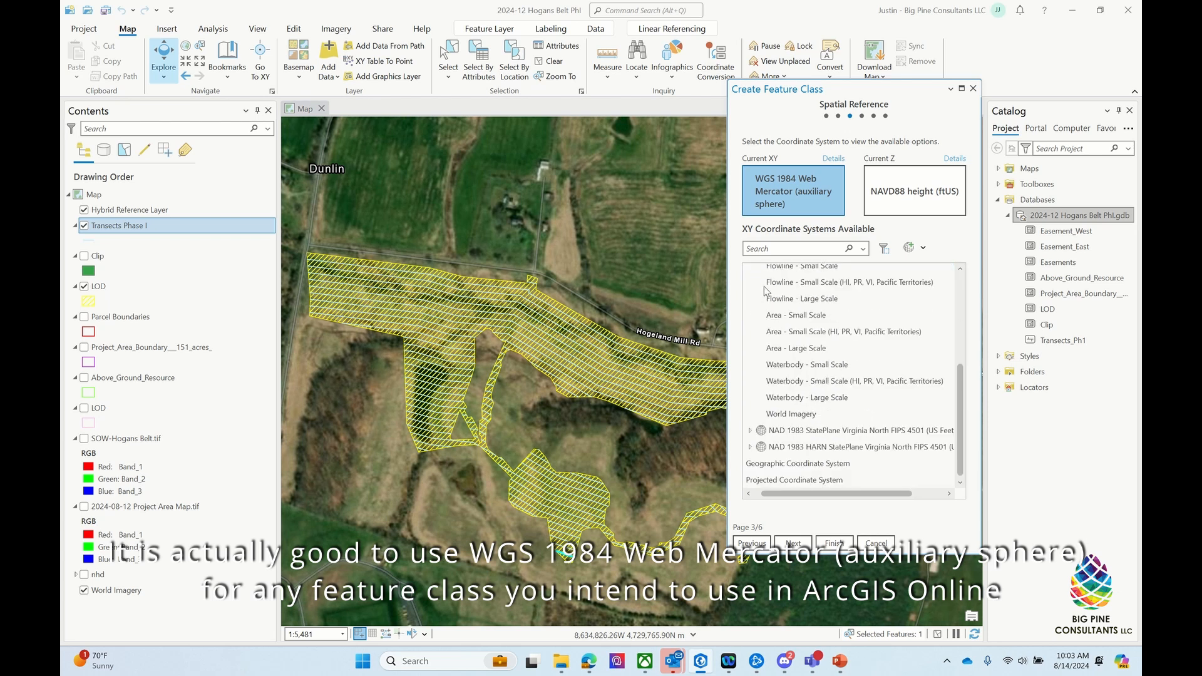
pyautogui.click(844, 432)
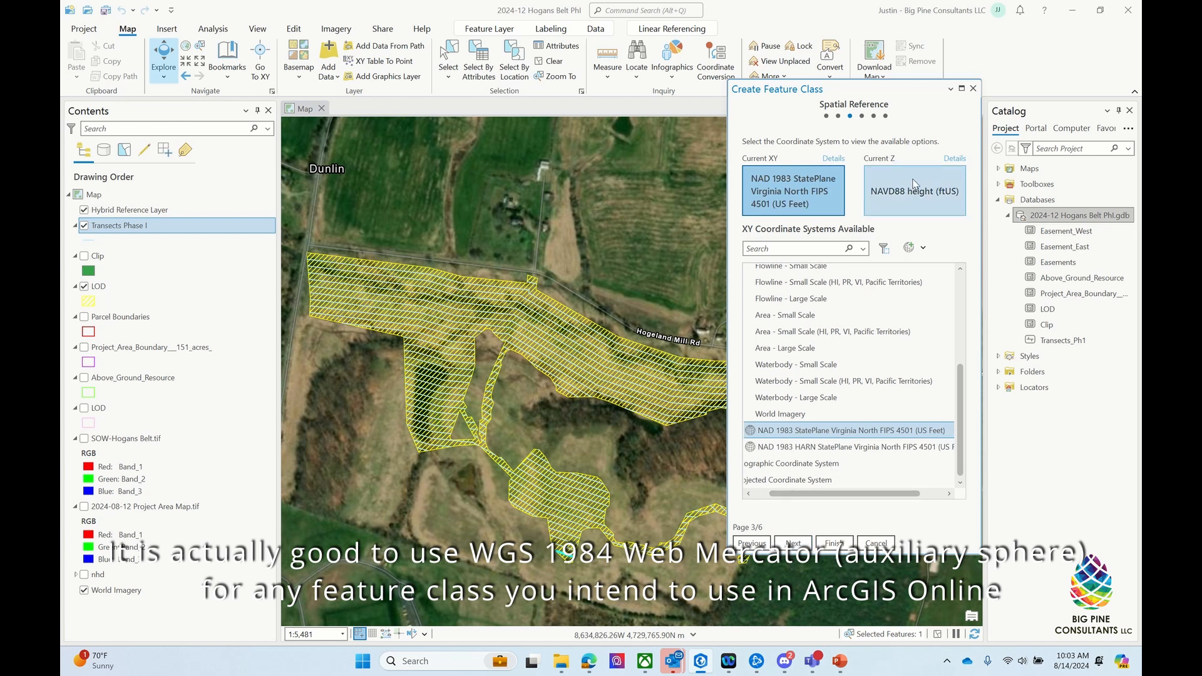
pyautogui.click(793, 544)
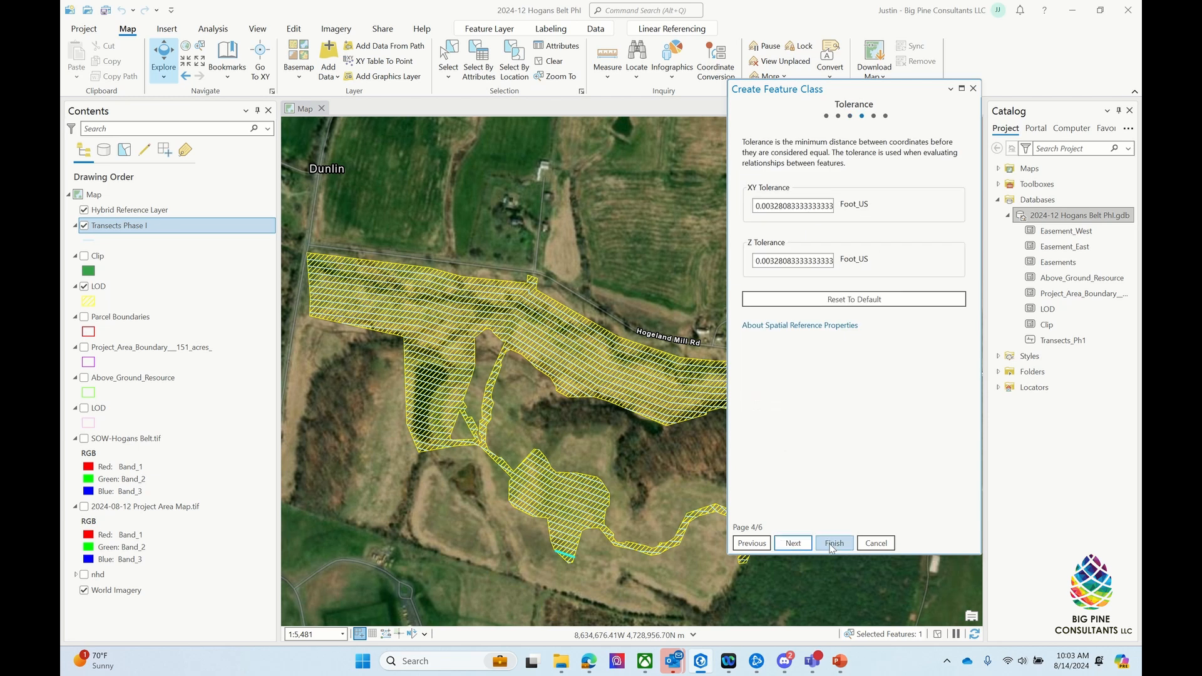
pyautogui.click(835, 544)
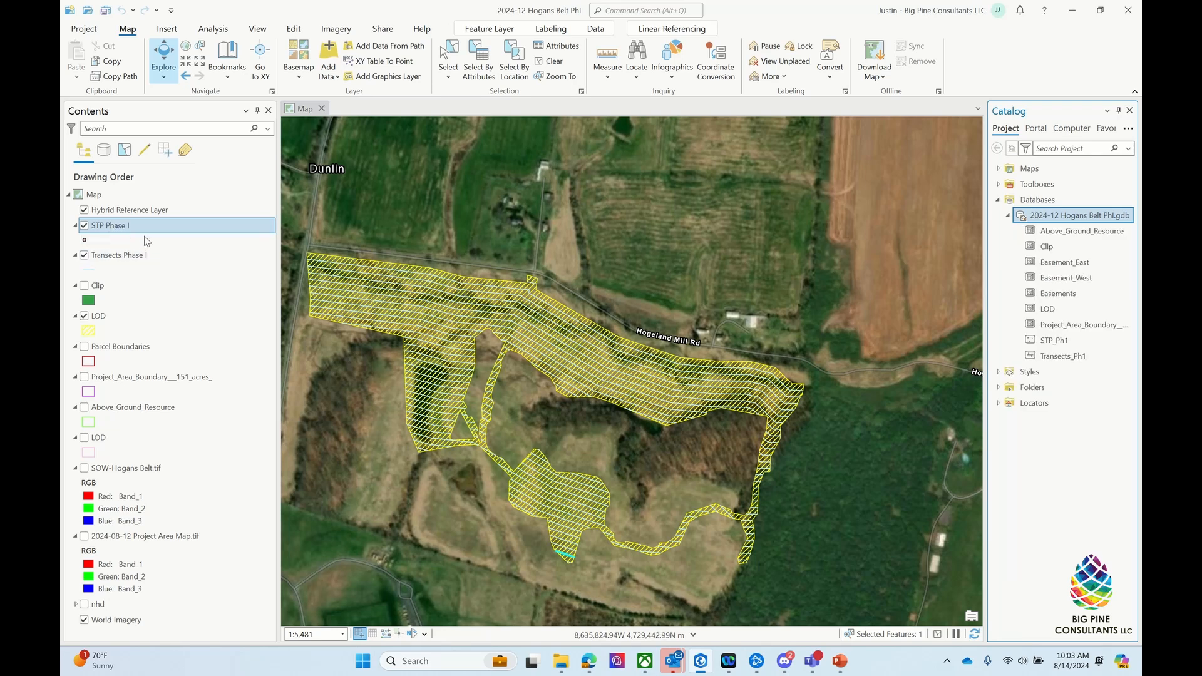
# Step: Select the short northernmost transect in the small LOD notch beside Hogeland Mill Rd
pyautogui.scroll(-2, 448, 306)
pyautogui.scroll(4, 355, 302)
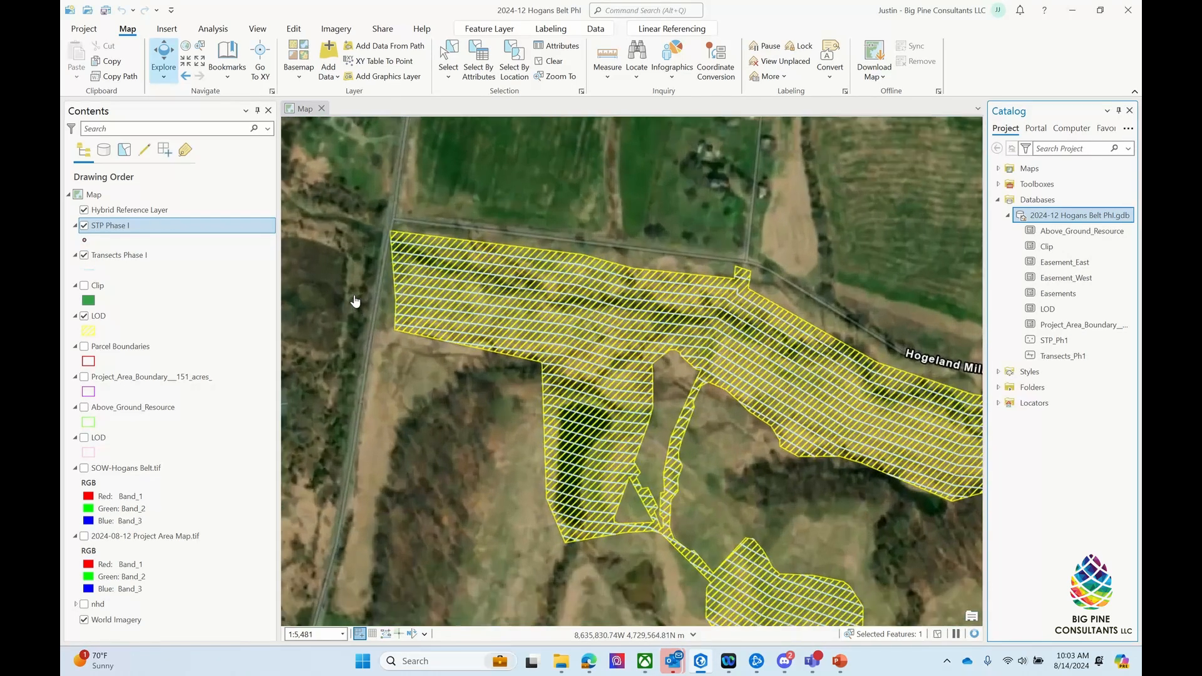
pyautogui.scroll(-2, 405, 290)
pyautogui.scroll(2, 407, 291)
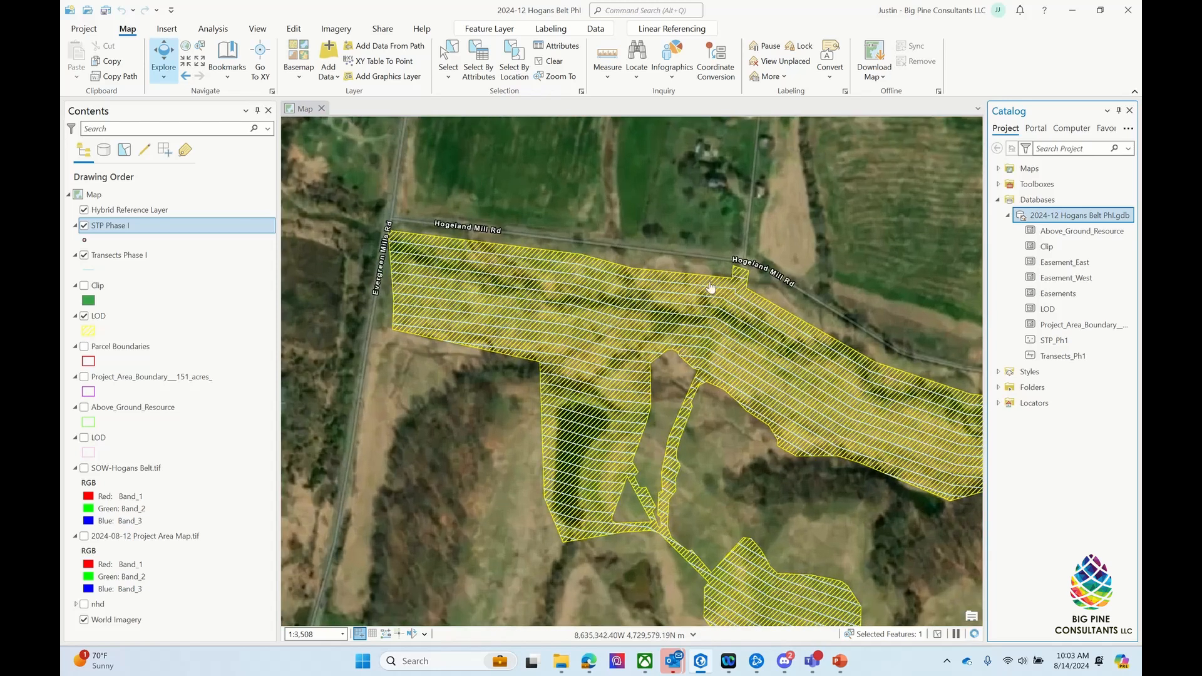
pyautogui.click(448, 55)
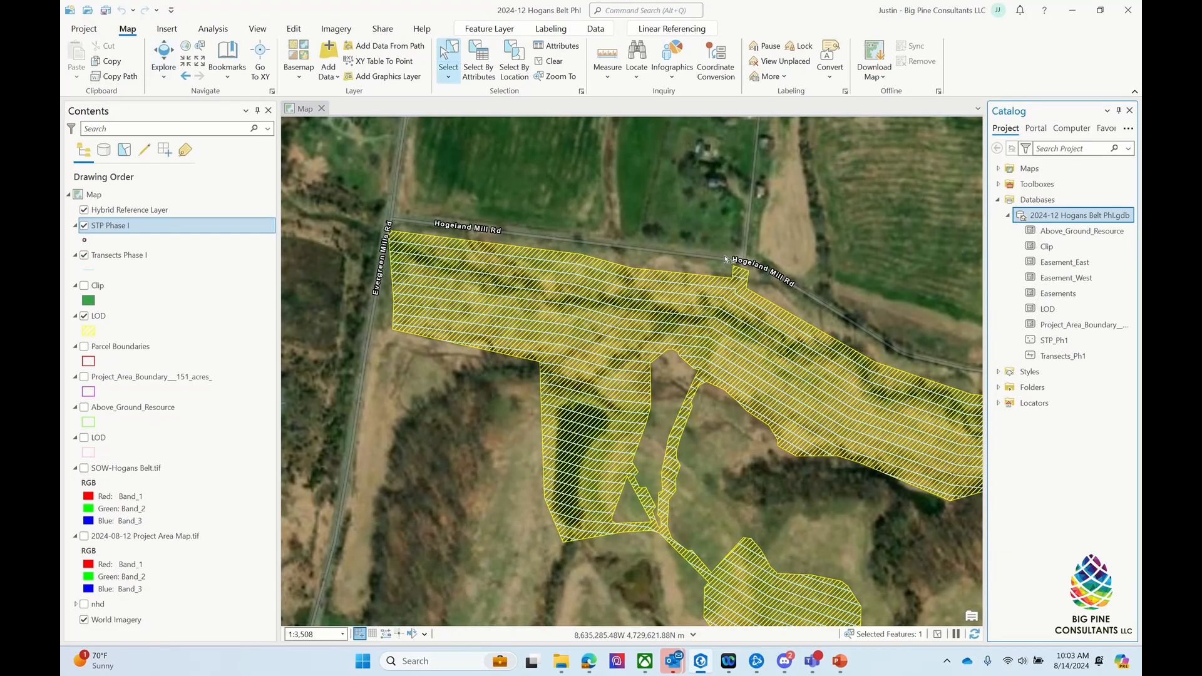
pyautogui.click(739, 282)
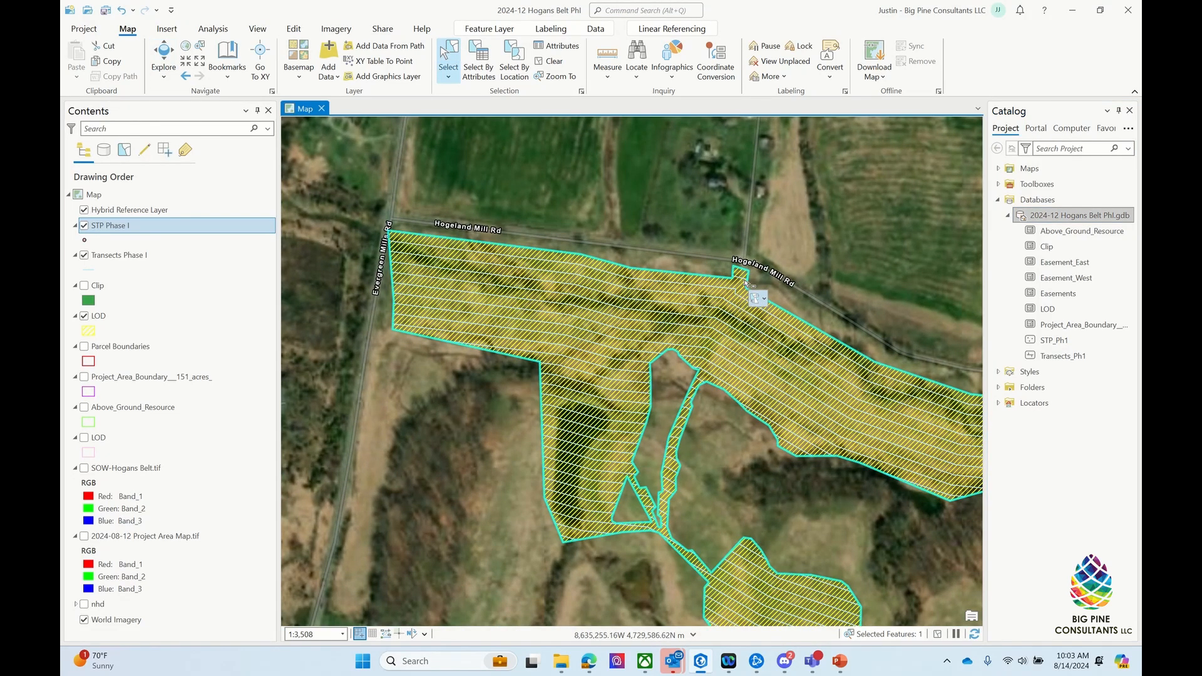
pyautogui.click(741, 284)
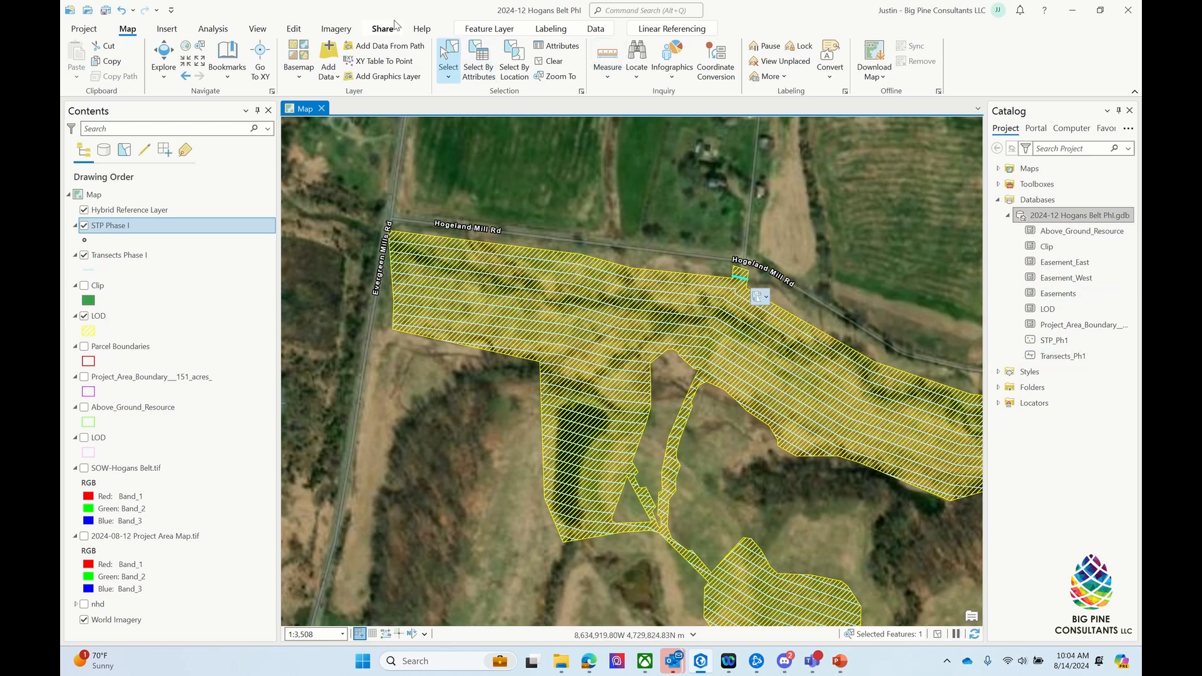
# Step: Start creating STP Phase I features with the template attributes Transect A and STP 1
pyautogui.click(296, 30)
pyautogui.click(403, 57)
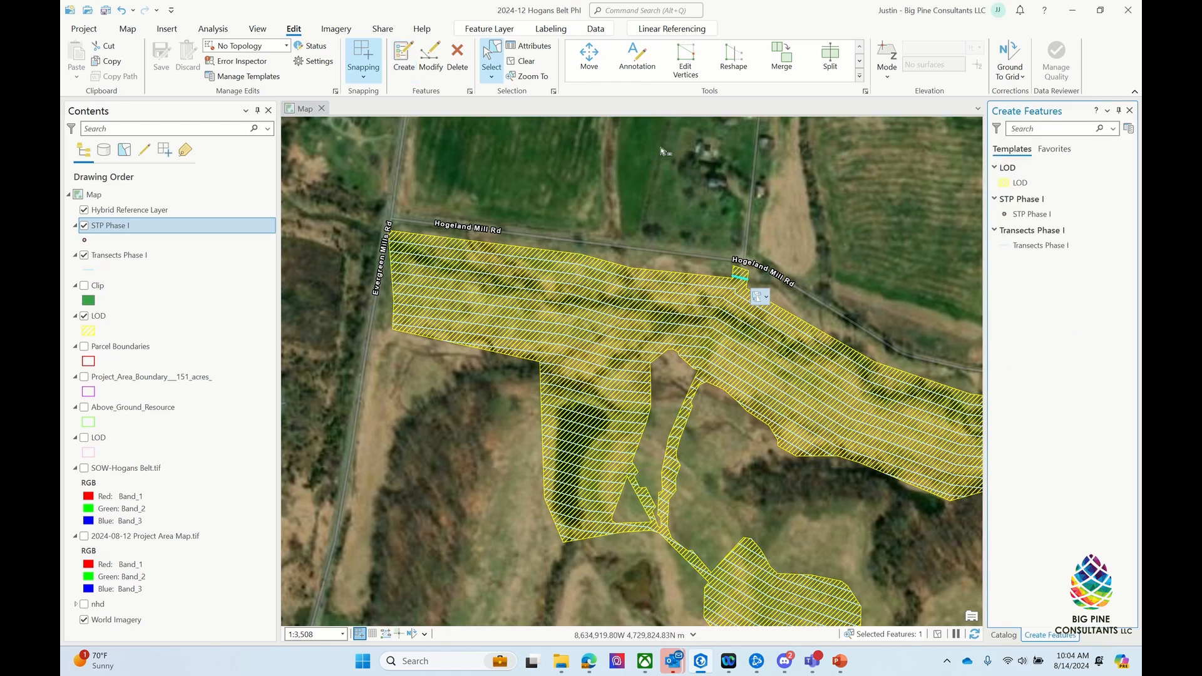
pyautogui.click(1038, 242)
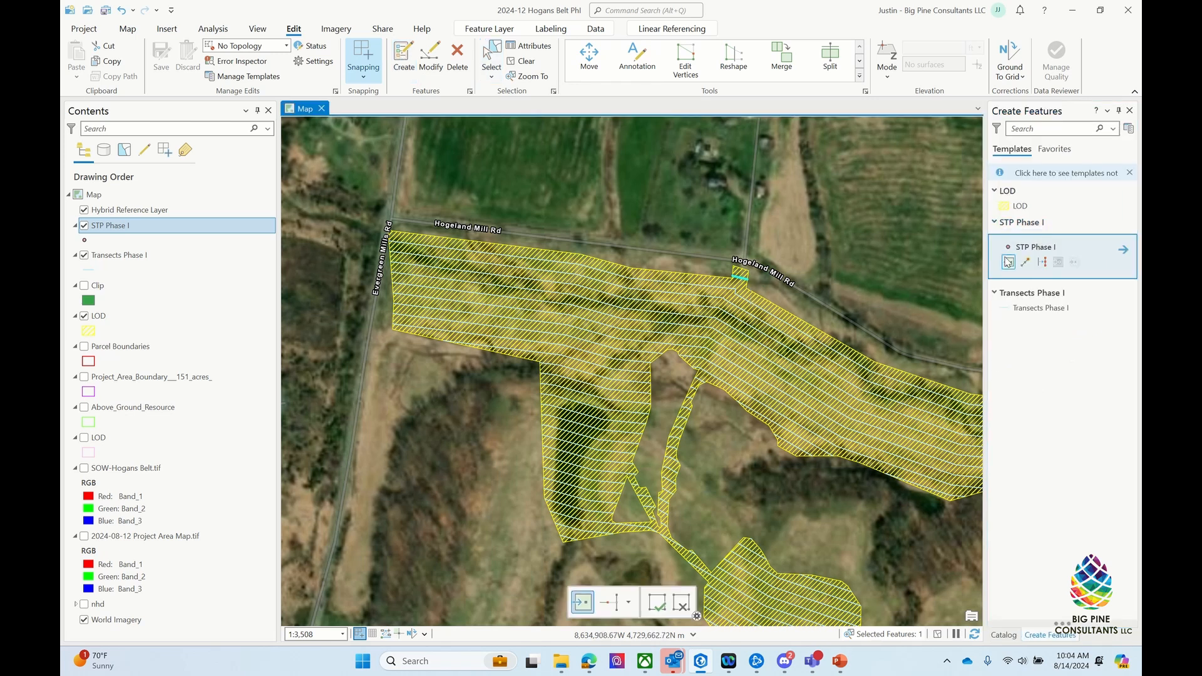
pyautogui.click(1124, 250)
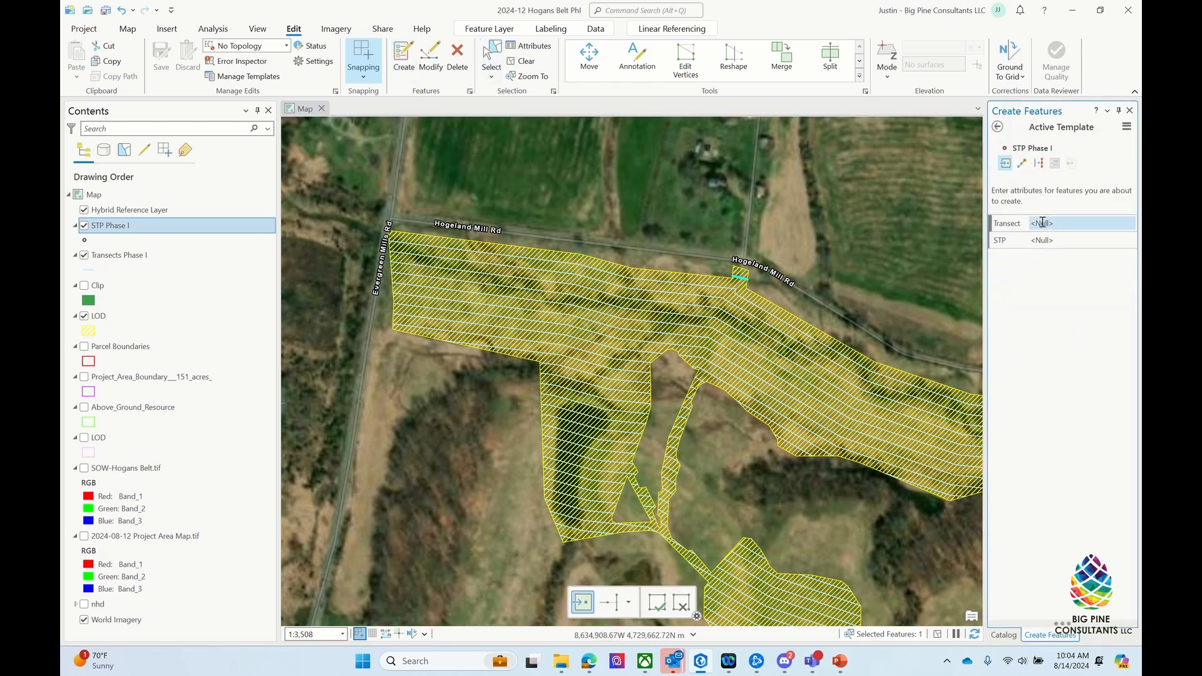
pyautogui.click(1042, 223)
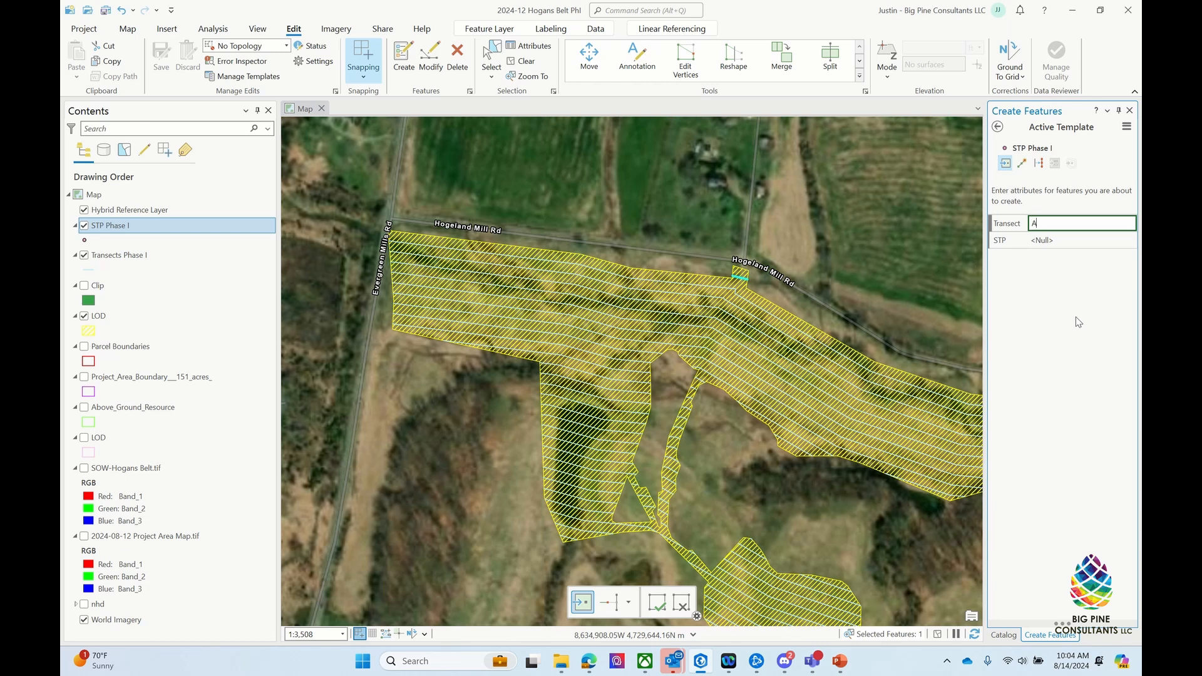
pyautogui.click(1068, 241)
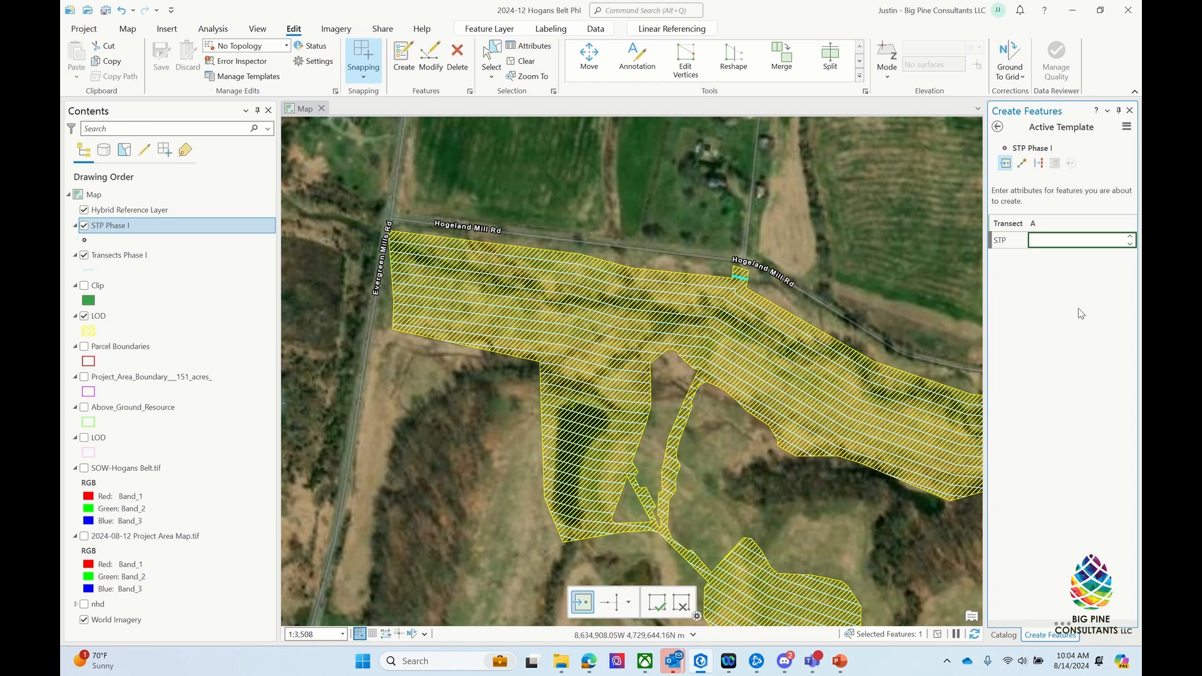
pyautogui.write('1')
pyautogui.press('Return')
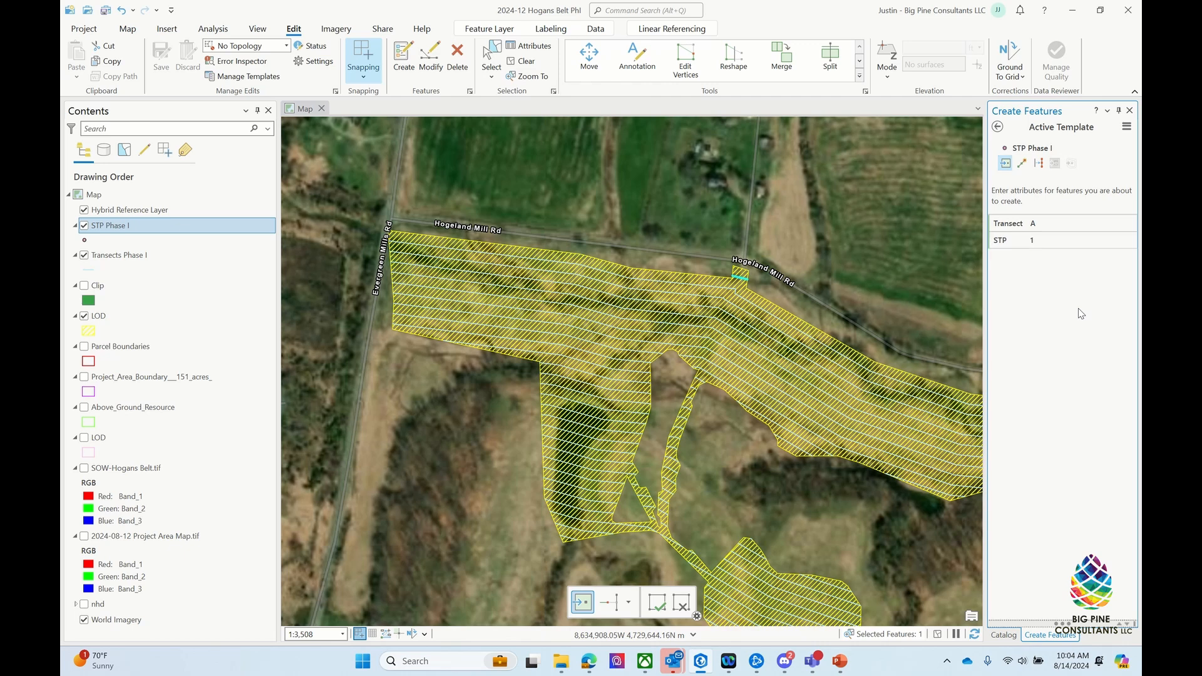
# Step: Place the STP point on the selected short transect in the LOD notch and finish the feature
pyautogui.scroll(3, 816, 290)
pyautogui.scroll(2, 658, 277)
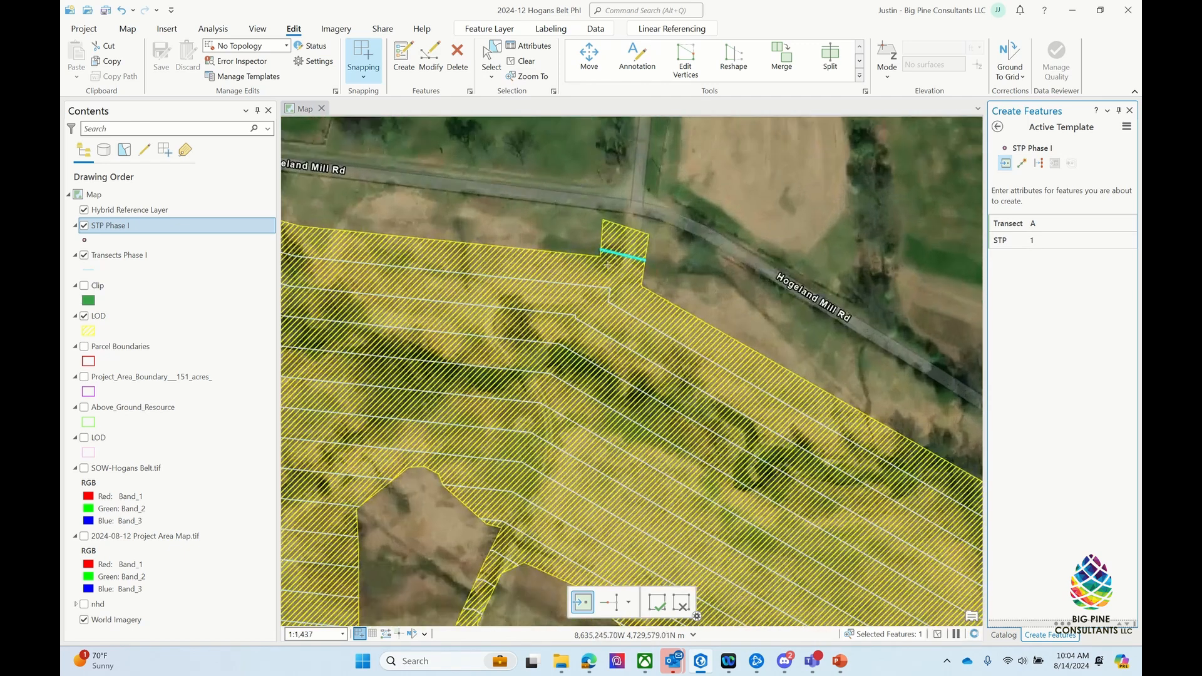
pyautogui.click(612, 248)
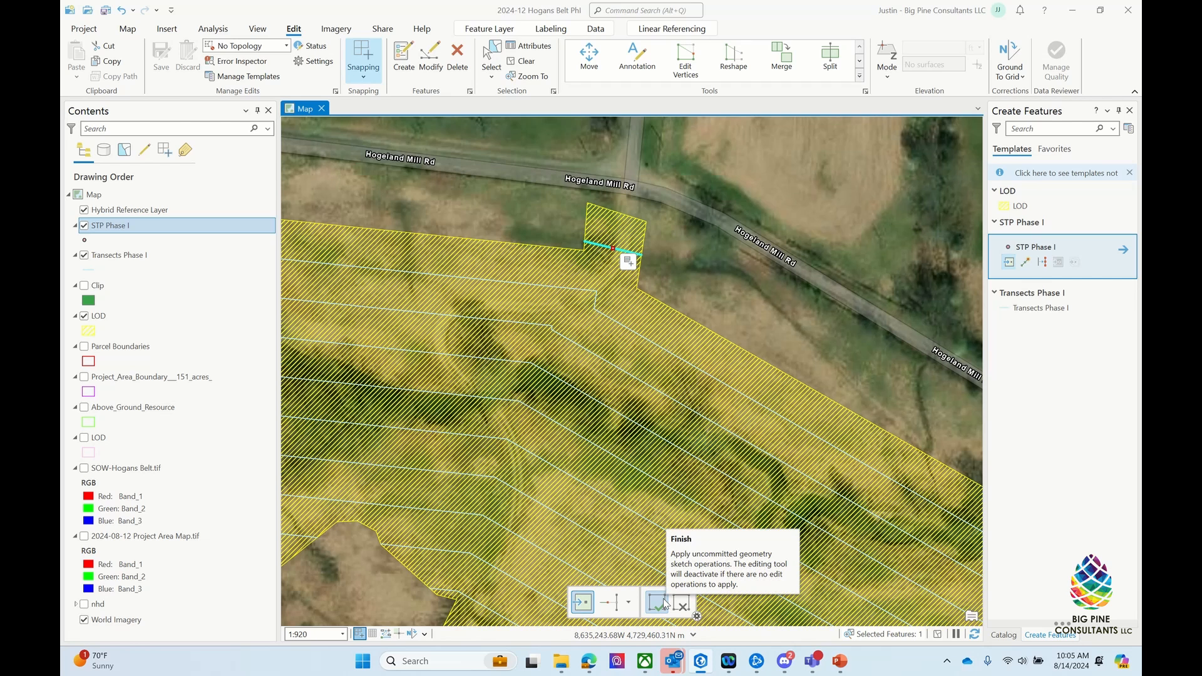
pyautogui.click(1123, 250)
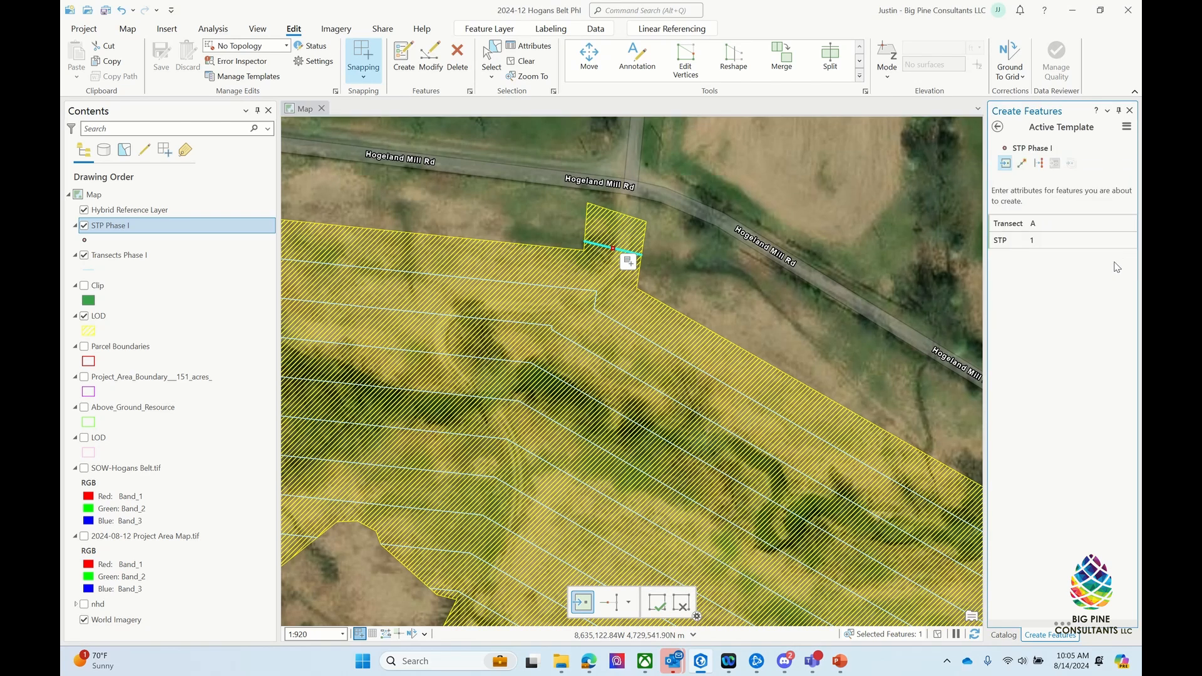
pyautogui.click(662, 604)
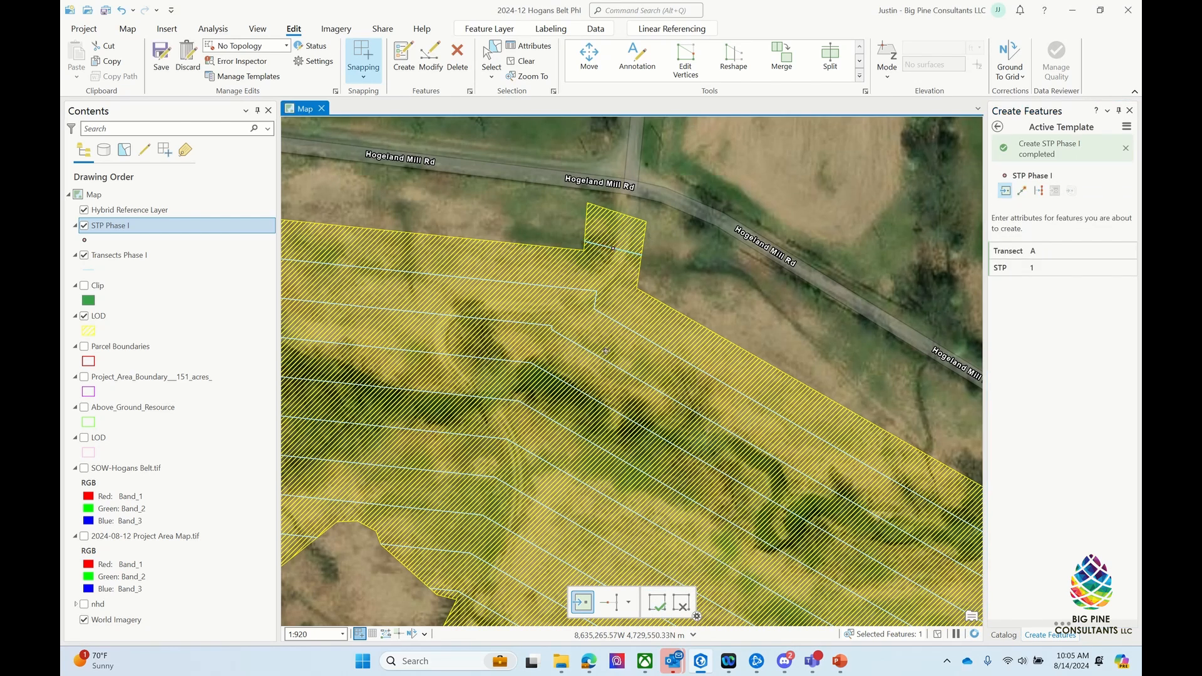
# Step: Set the STP Phase I template attributes to Transect B with a null STP value
pyautogui.scroll(-4, 814, 250)
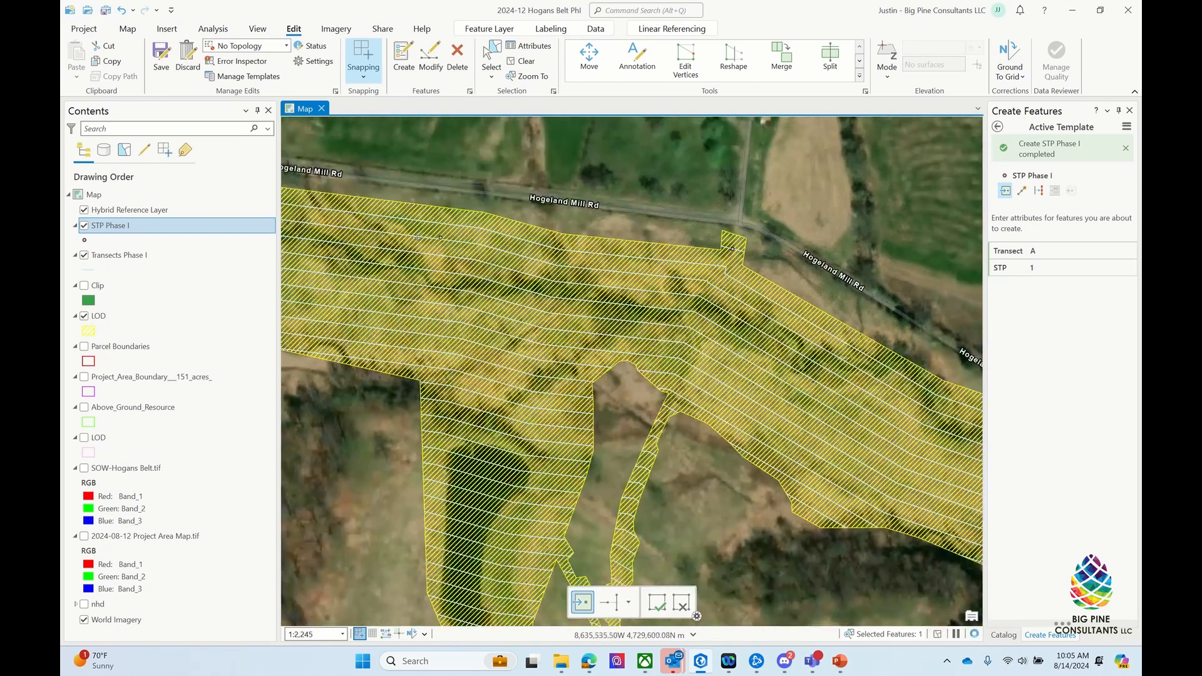
pyautogui.scroll(-4, 915, 281)
pyautogui.scroll(4, 521, 267)
pyautogui.scroll(-2, 493, 282)
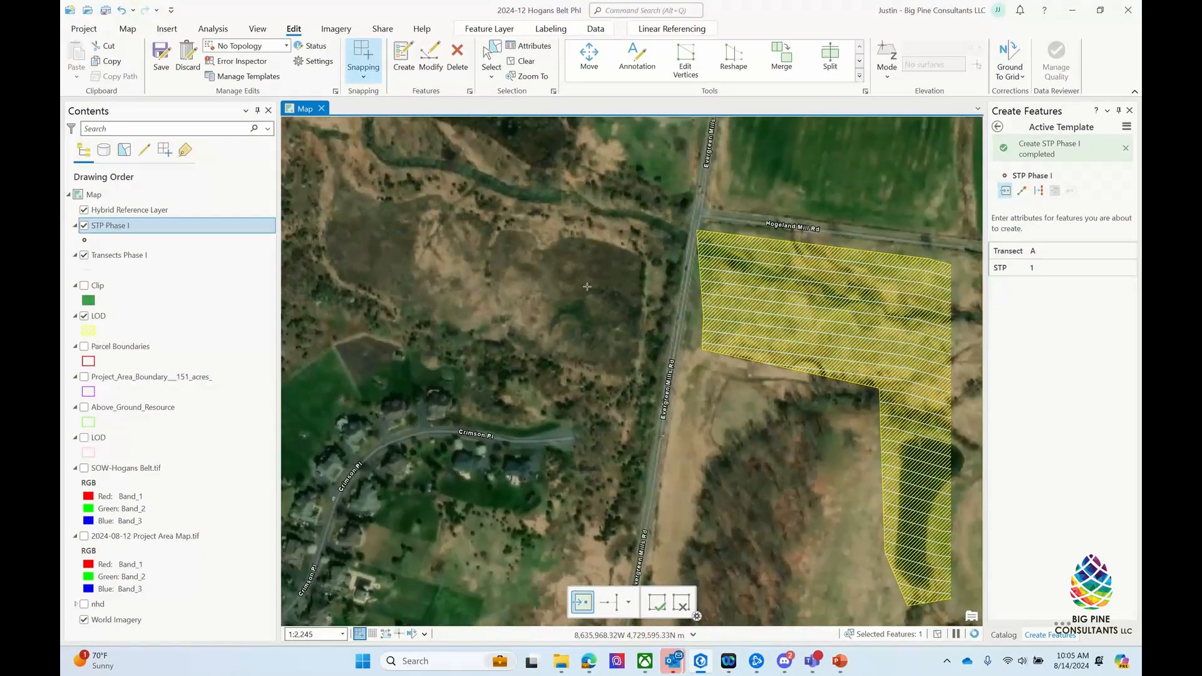
pyautogui.scroll(2, 946, 287)
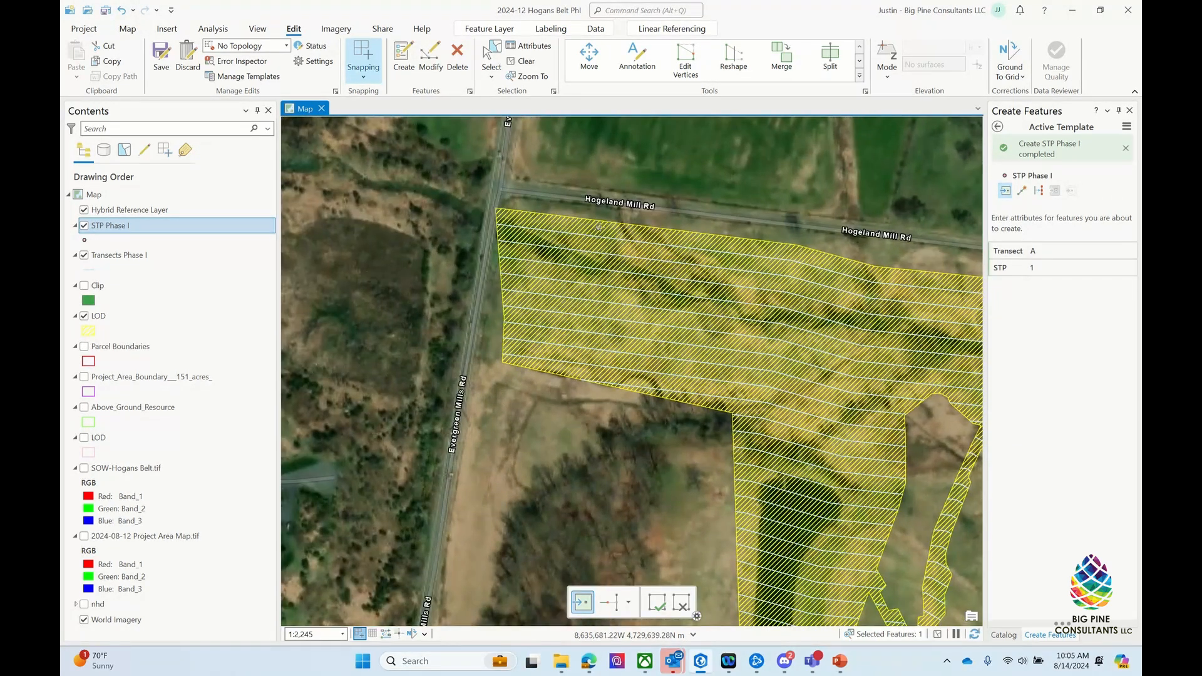
pyautogui.click(1067, 268)
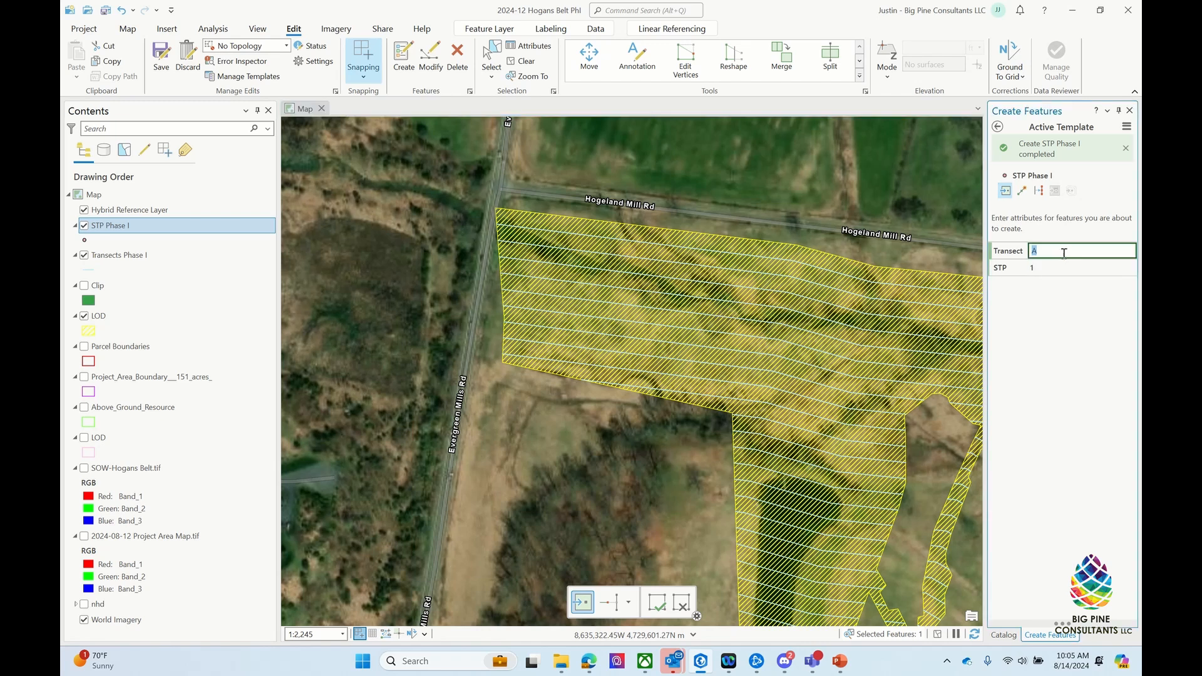
pyautogui.press('Tab')
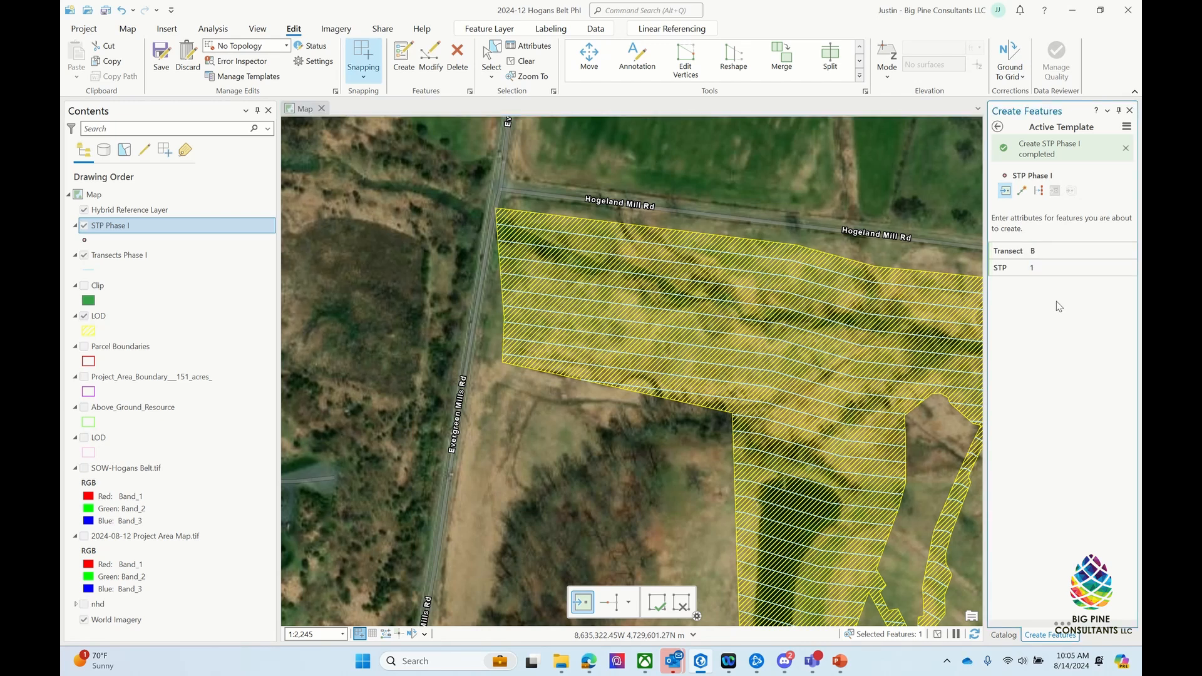
pyautogui.click(1058, 308)
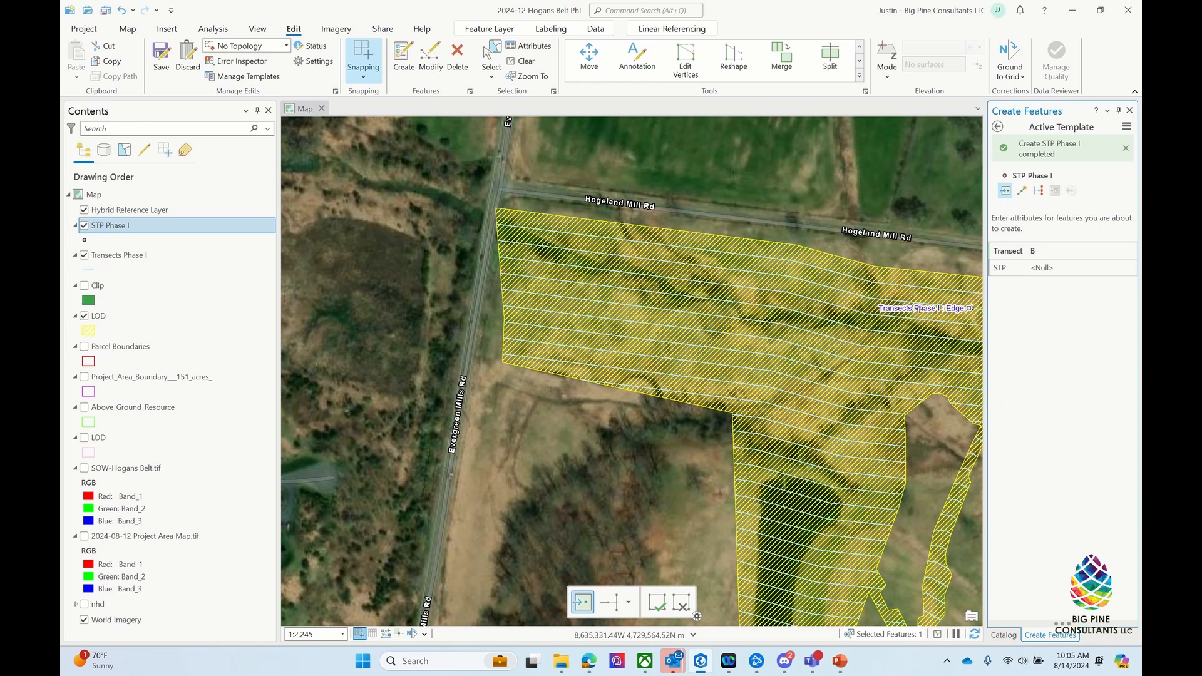
# Step: Create STP points along the long northernmost transect from Evergreen Mills Rd, spaced 15 m apart from the line's start, with no extra end points
pyautogui.click(1039, 191)
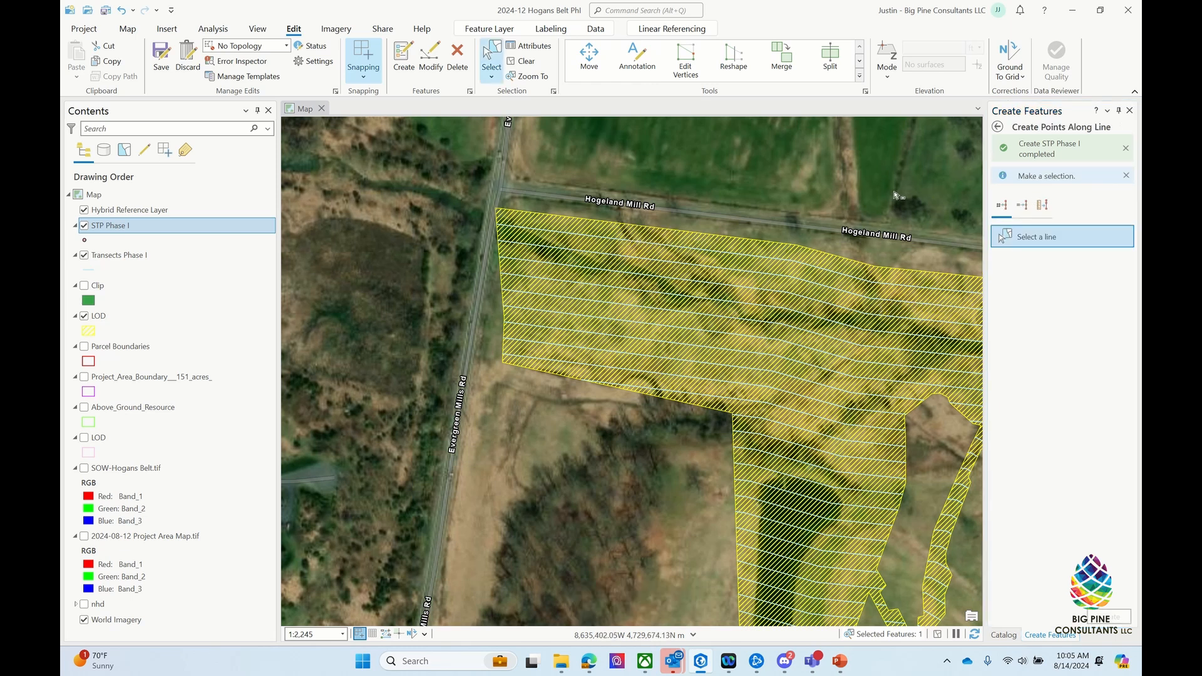
pyautogui.click(614, 243)
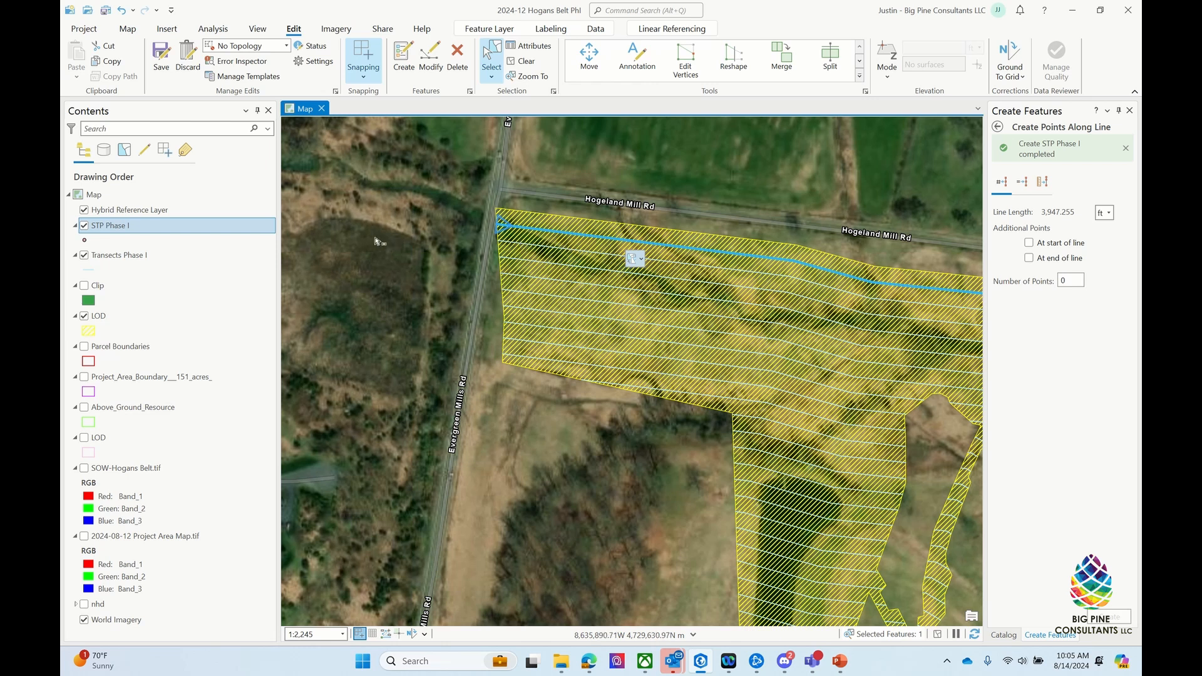
pyautogui.scroll(-2, 378, 243)
pyautogui.scroll(2, 702, 244)
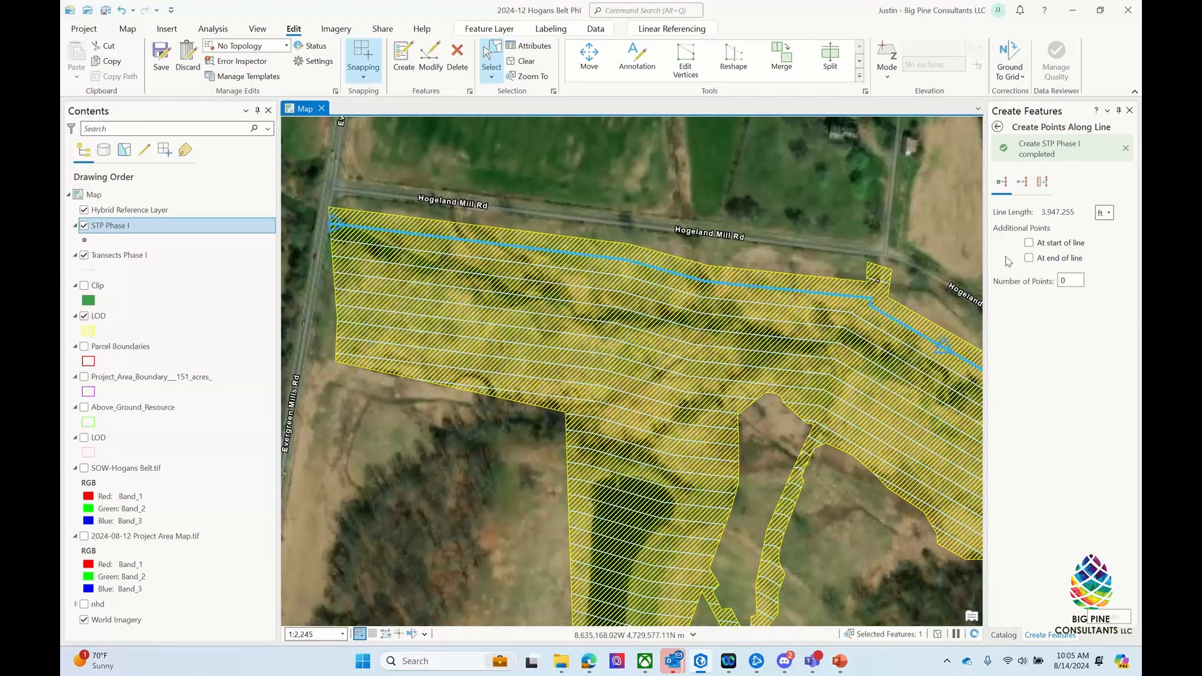
pyautogui.click(1108, 213)
pyautogui.click(1105, 303)
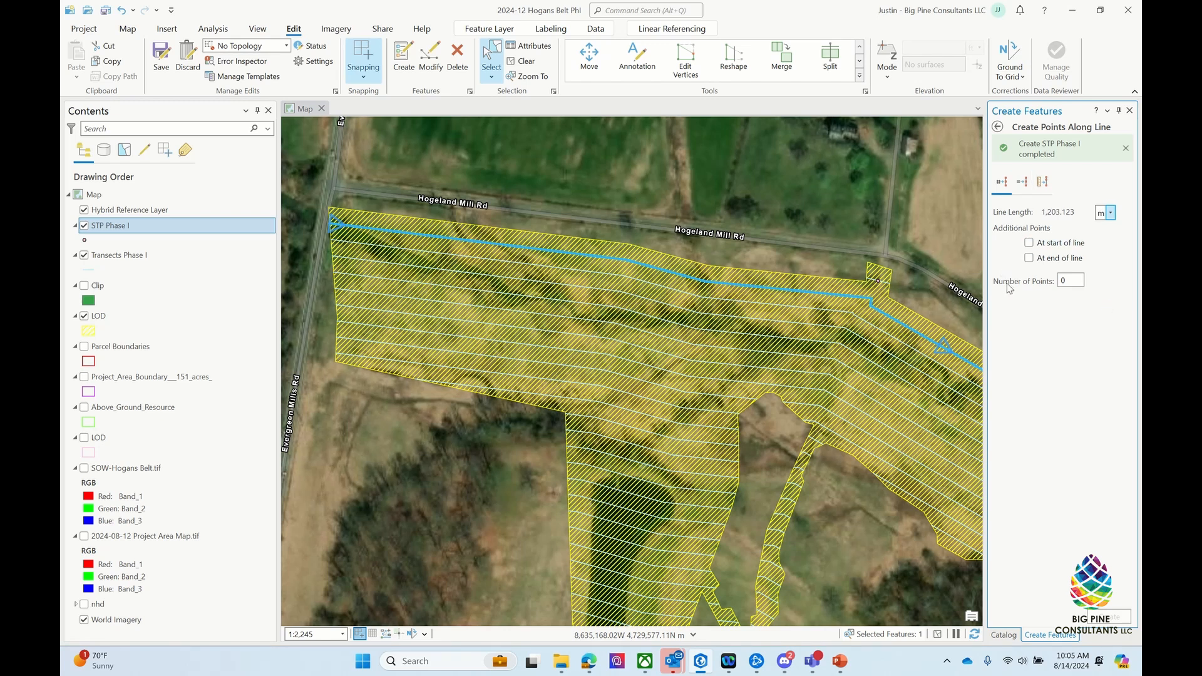
pyautogui.click(1025, 182)
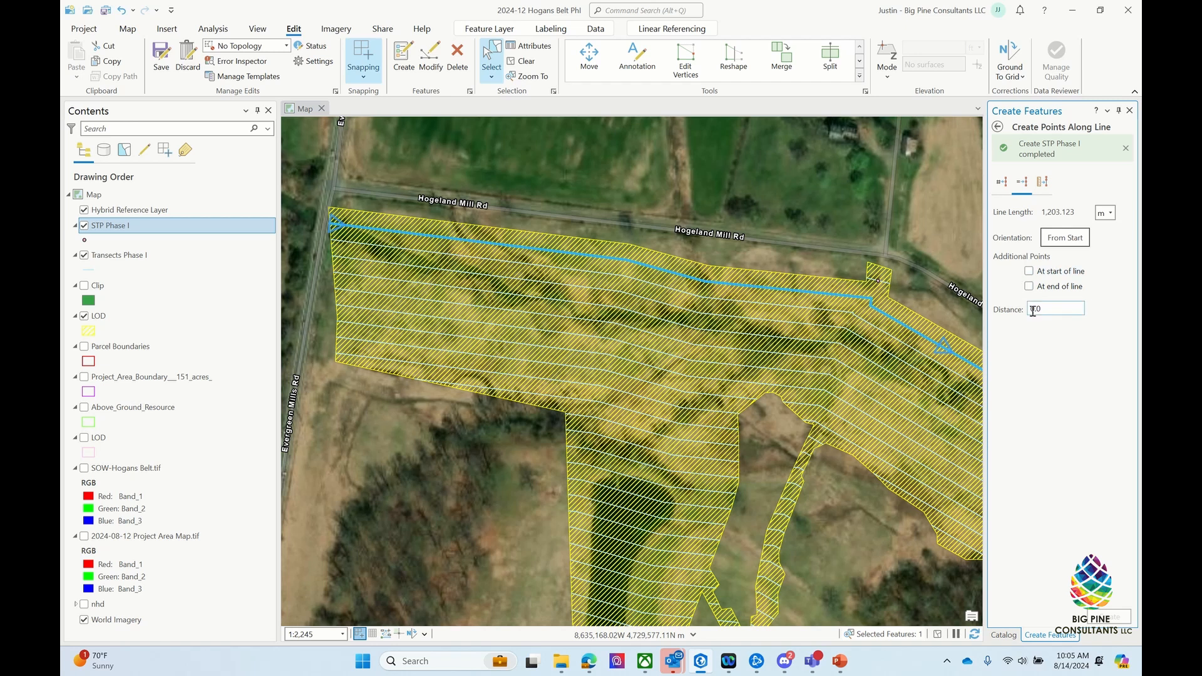
pyautogui.click(1060, 308)
pyautogui.hotkey('ctrl', 'a')
pyautogui.press('Tab')
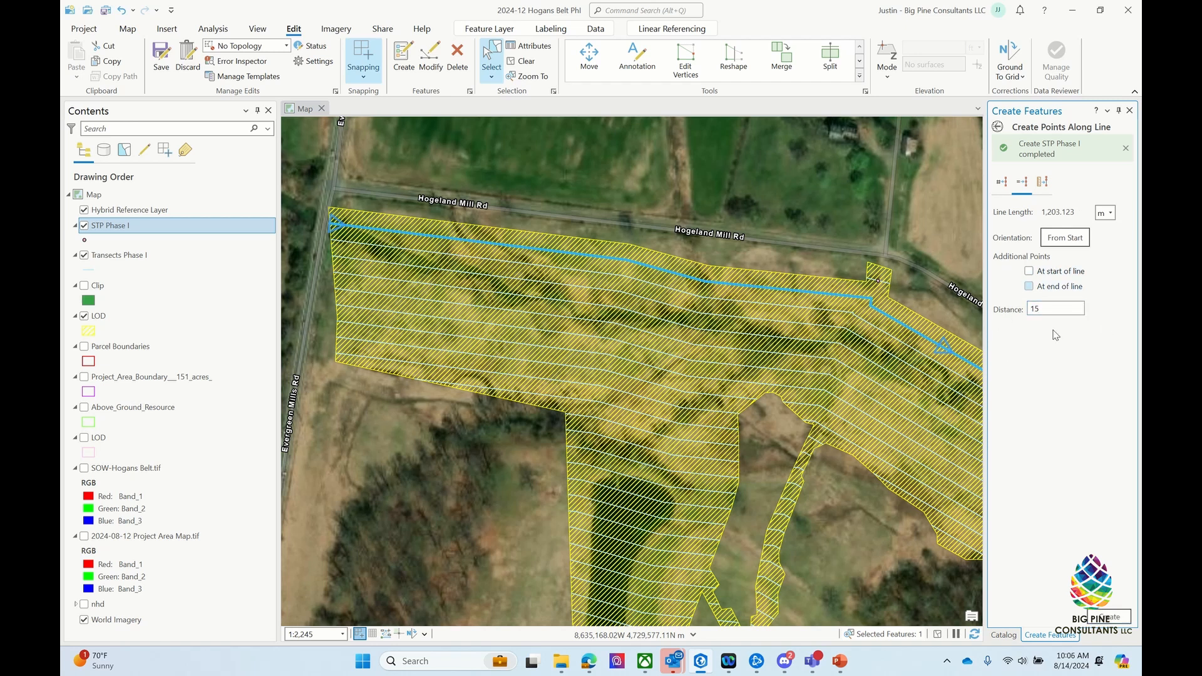
pyautogui.click(1054, 310)
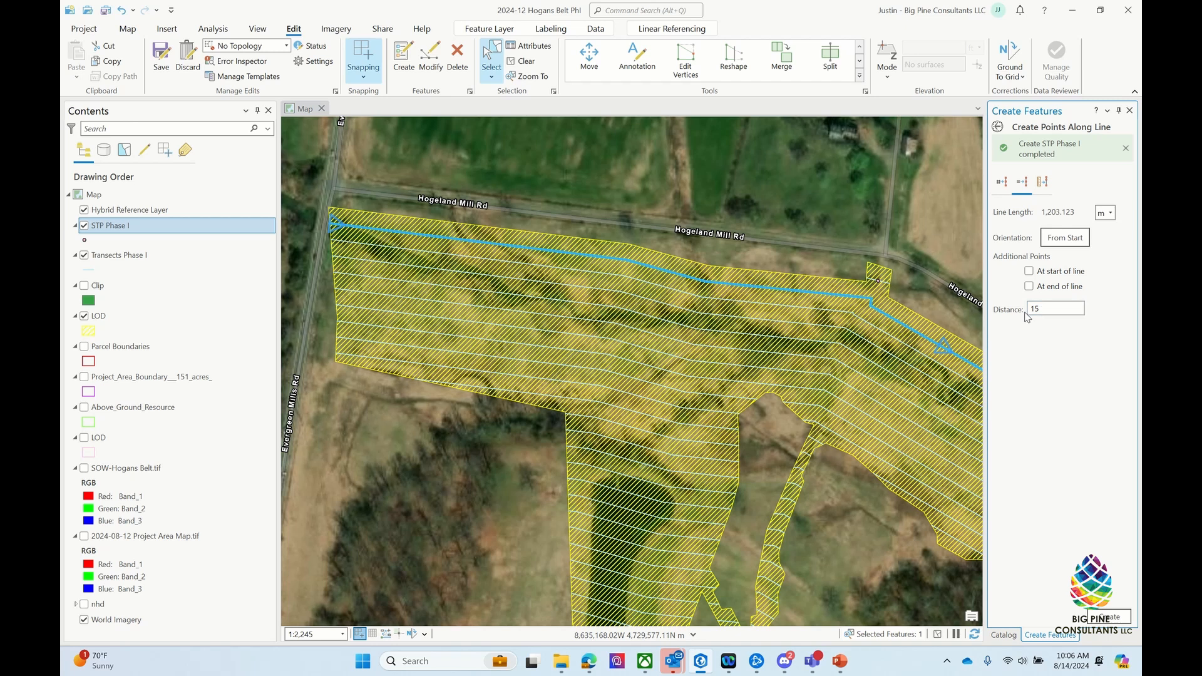
pyautogui.click(1106, 622)
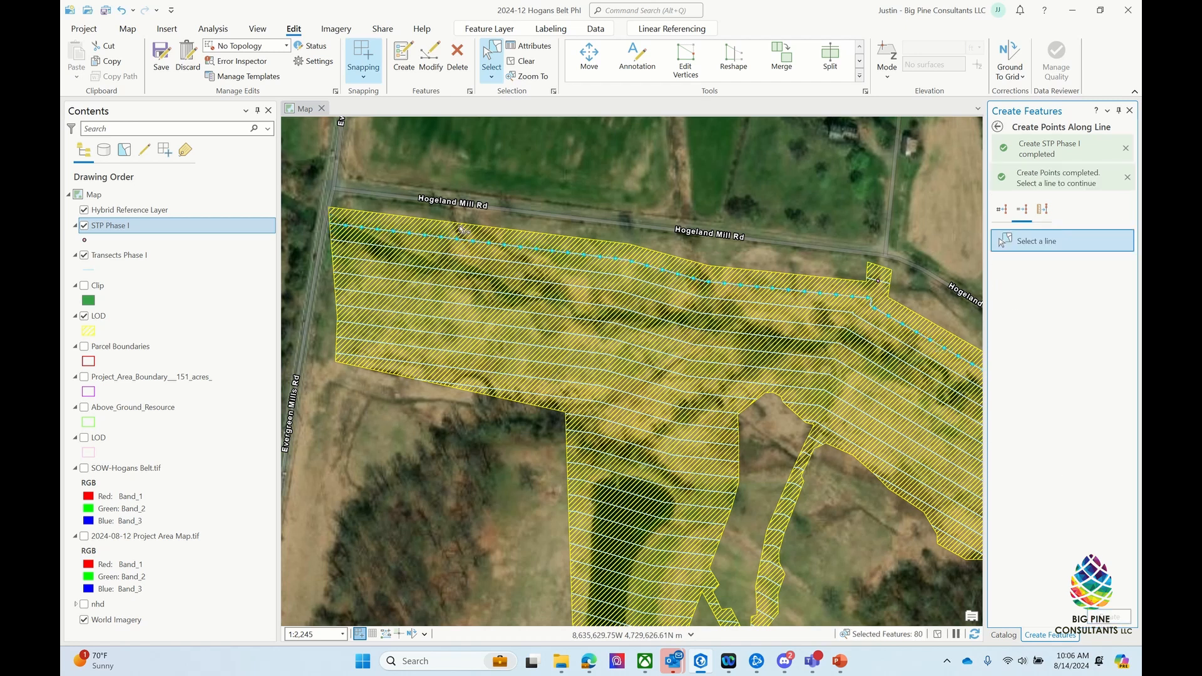
# Step: Measure the spacing of the new STP points from the transect's start at Evergreen Mills Rd
pyautogui.scroll(5, 404, 306)
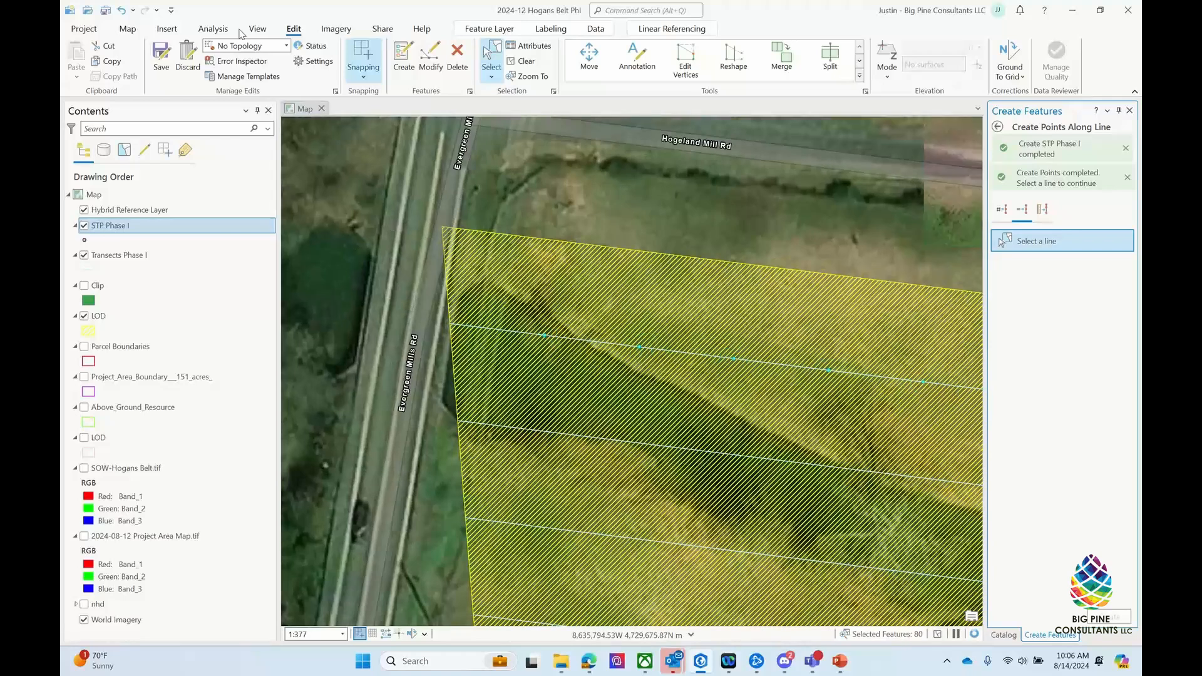
pyautogui.click(127, 29)
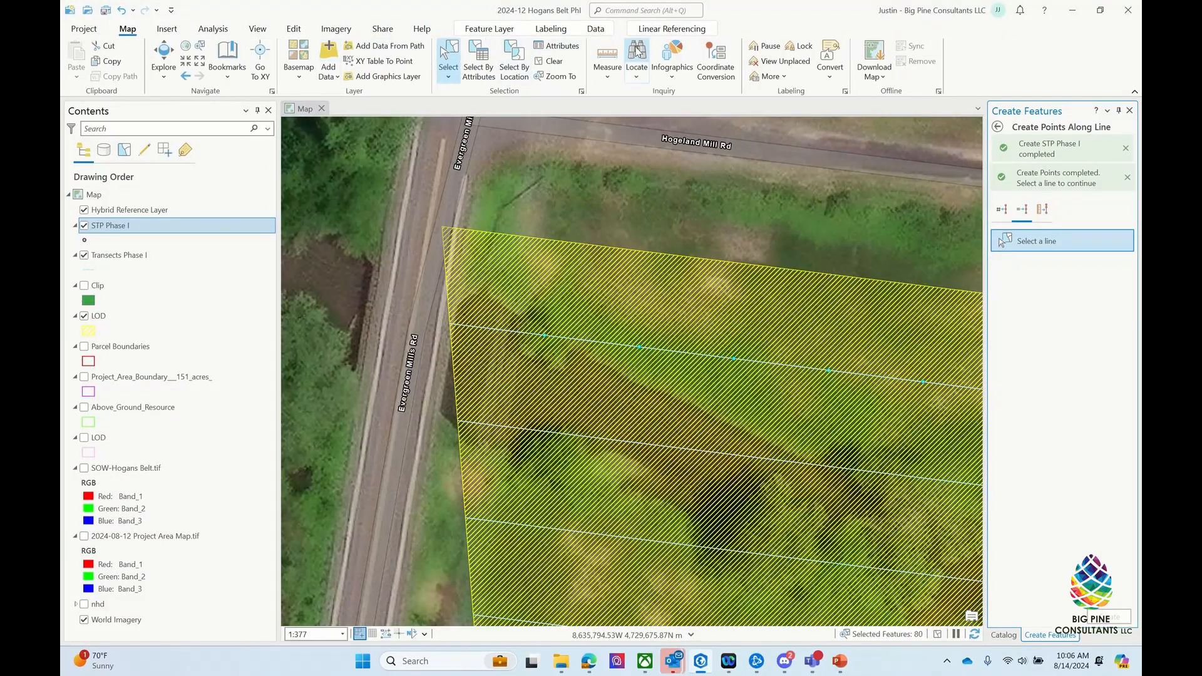
pyautogui.click(607, 59)
pyautogui.click(451, 324)
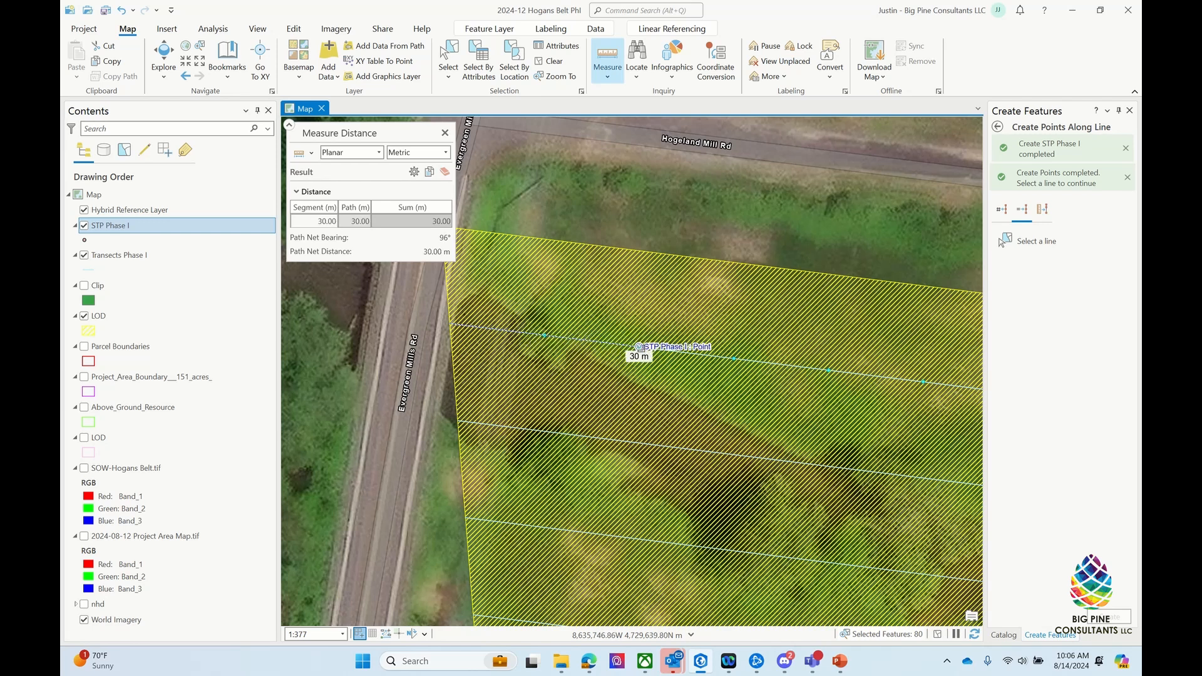
pyautogui.click(447, 175)
pyautogui.scroll(-3, 383, 266)
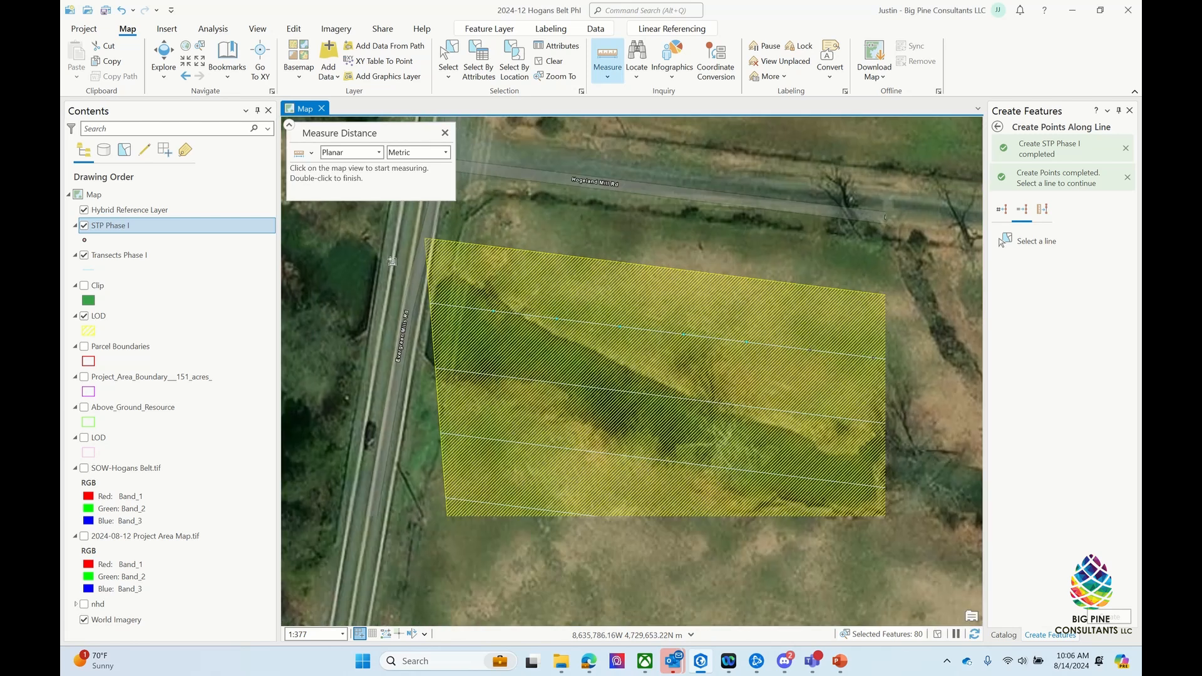
pyautogui.scroll(-6, 384, 266)
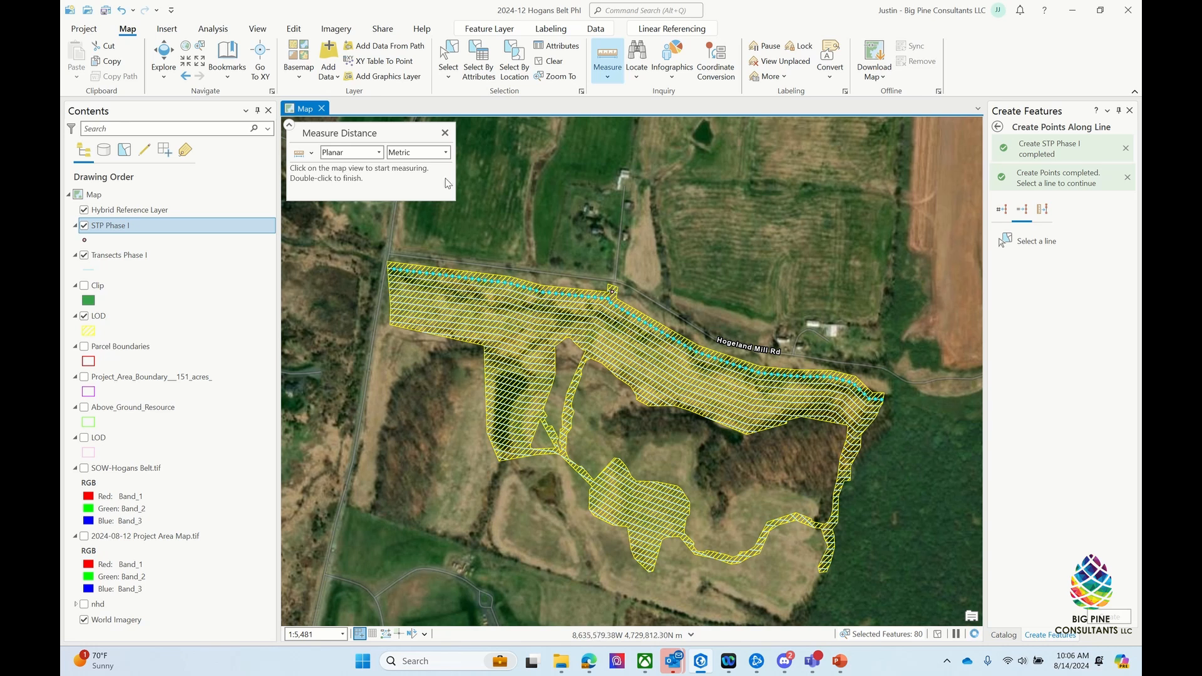
pyautogui.click(445, 133)
# Step: Open the STP Phase I attribute table and number the first four Transect B records 1 to 4 in the STP field
pyautogui.rightClick(111, 225)
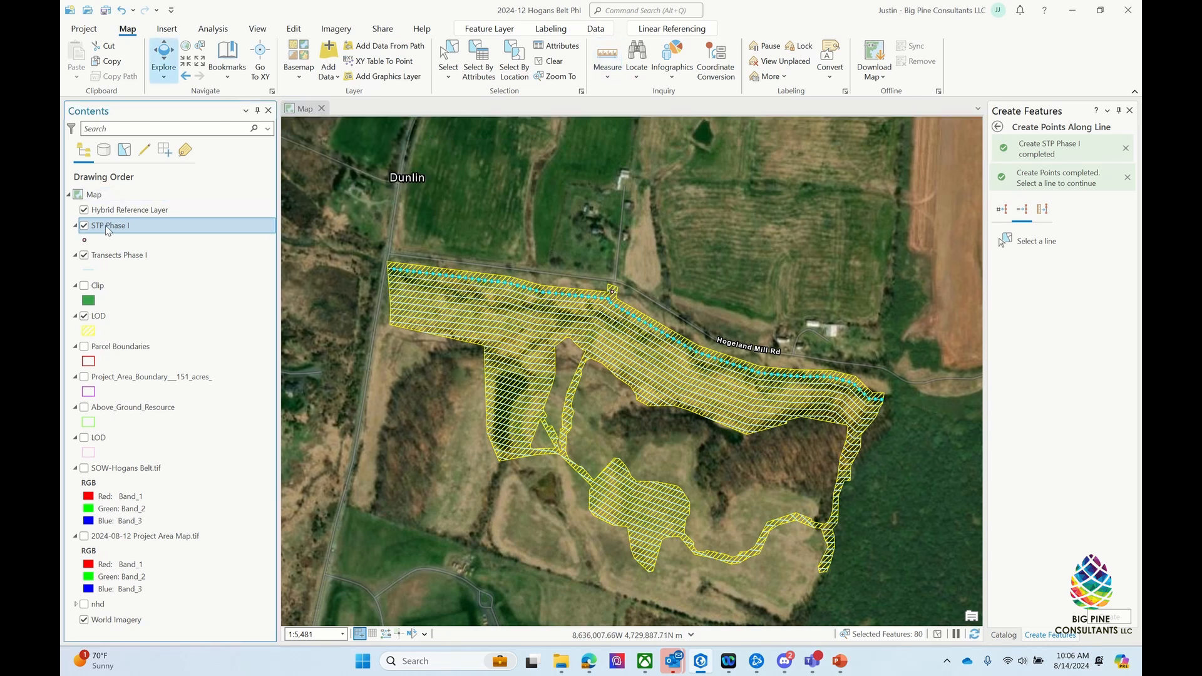
pyautogui.click(128, 195)
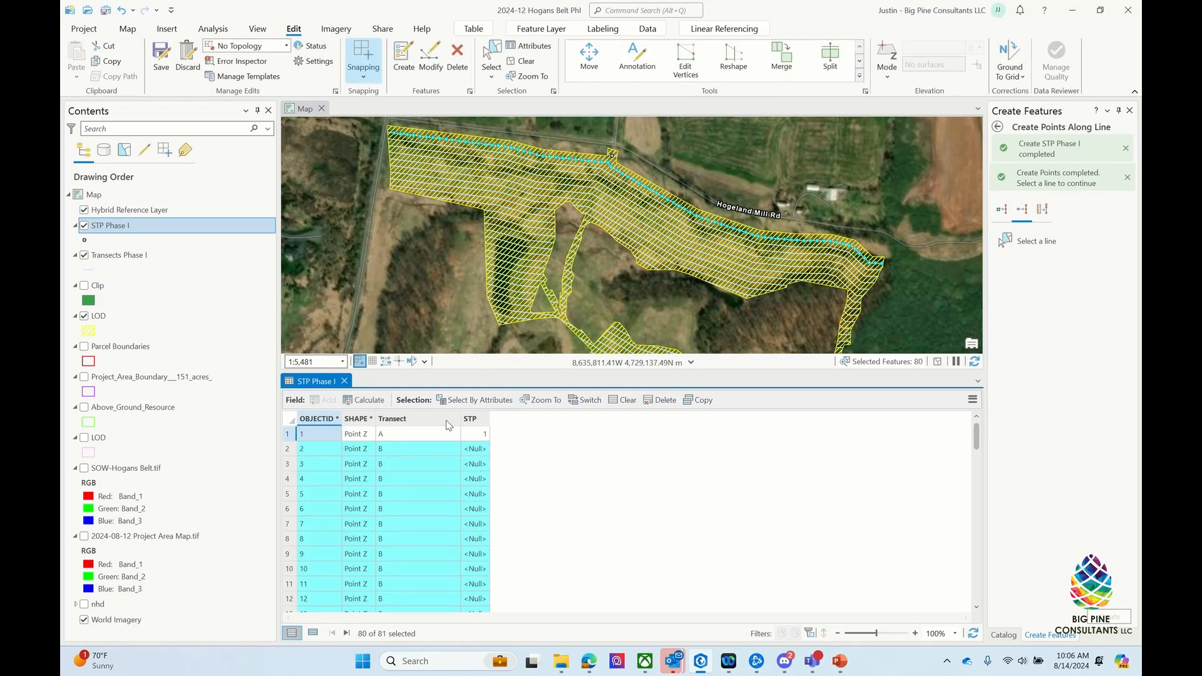
pyautogui.click(474, 451)
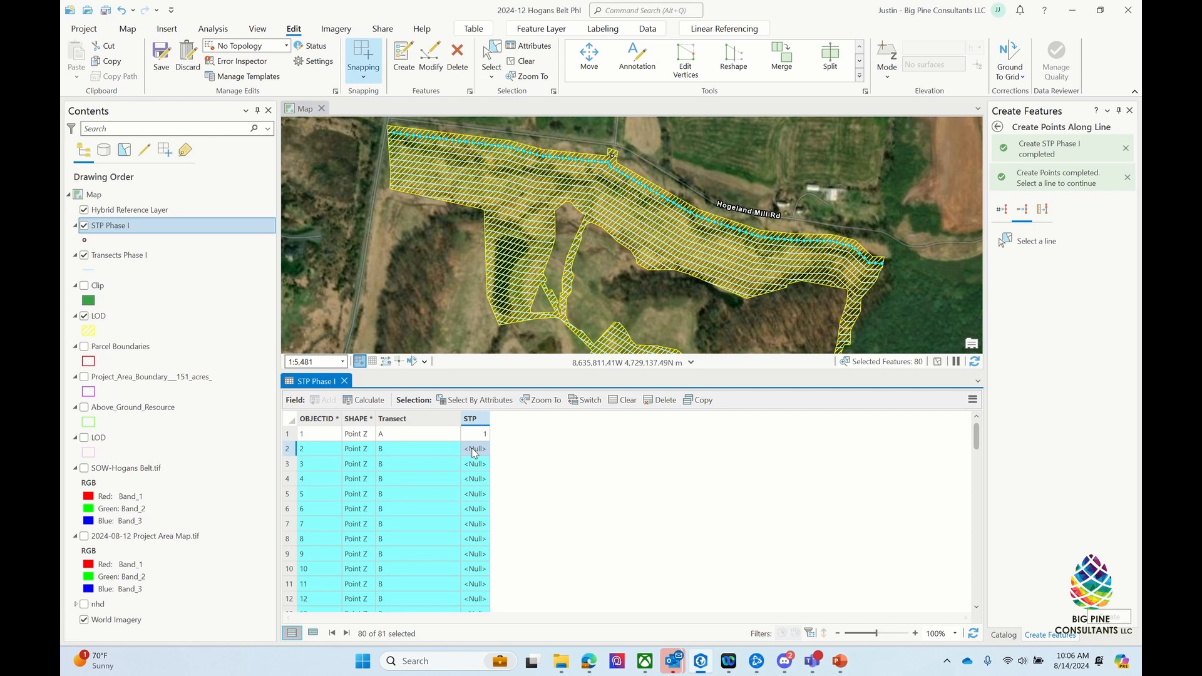
pyautogui.click(478, 455)
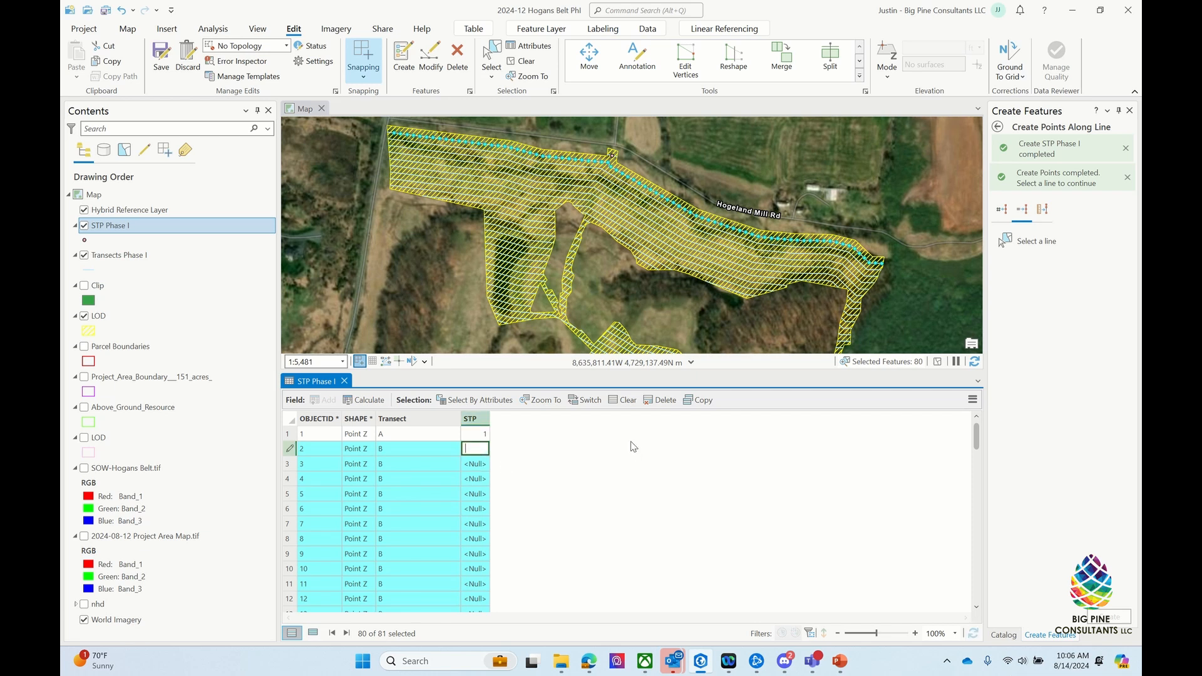
pyautogui.write('1')
pyautogui.press('Return')
pyautogui.write('2')
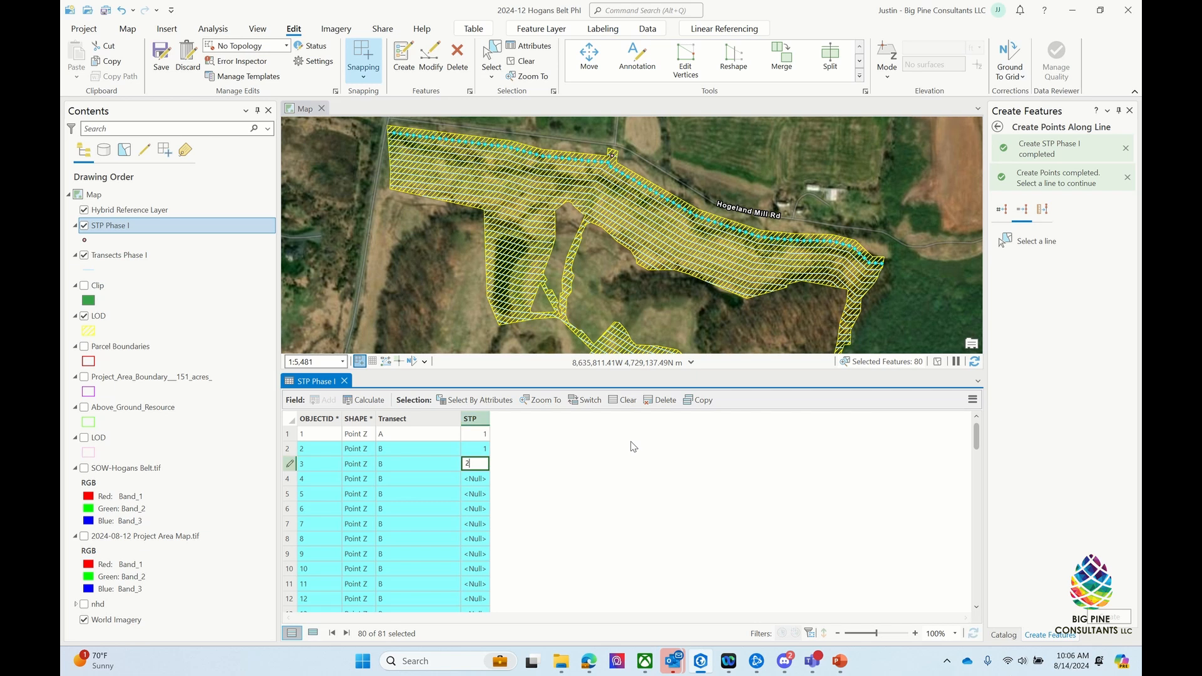
pyautogui.press('Return')
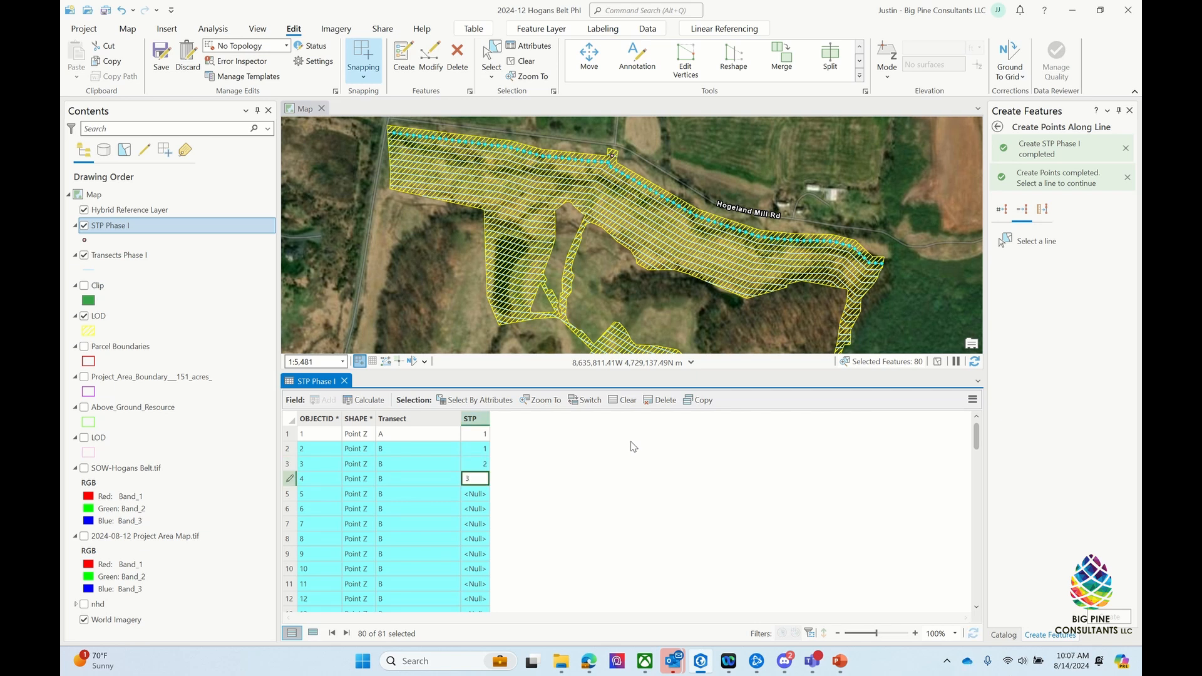
pyautogui.press('Return')
pyautogui.write('4')
pyautogui.press('Return')
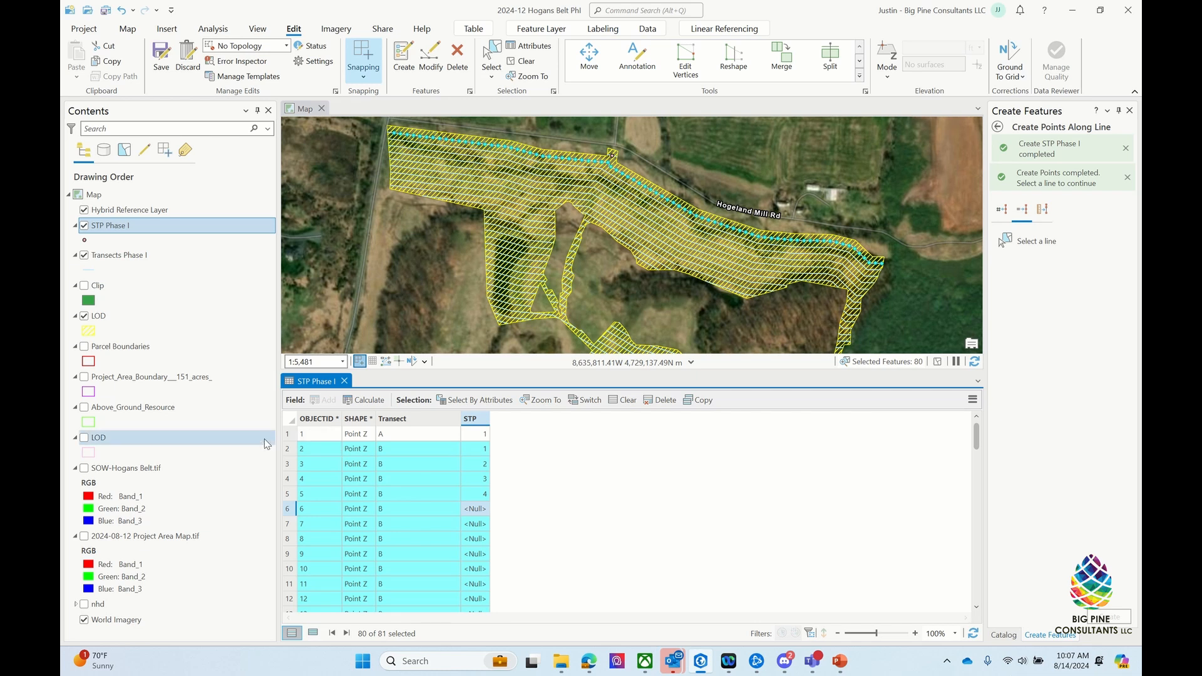
# Step: Review the unnumbered Transect B records and open Calculate Field for the STP field of the selected records
pyautogui.scroll(-8, 447, 506)
pyautogui.scroll(-8, 446, 505)
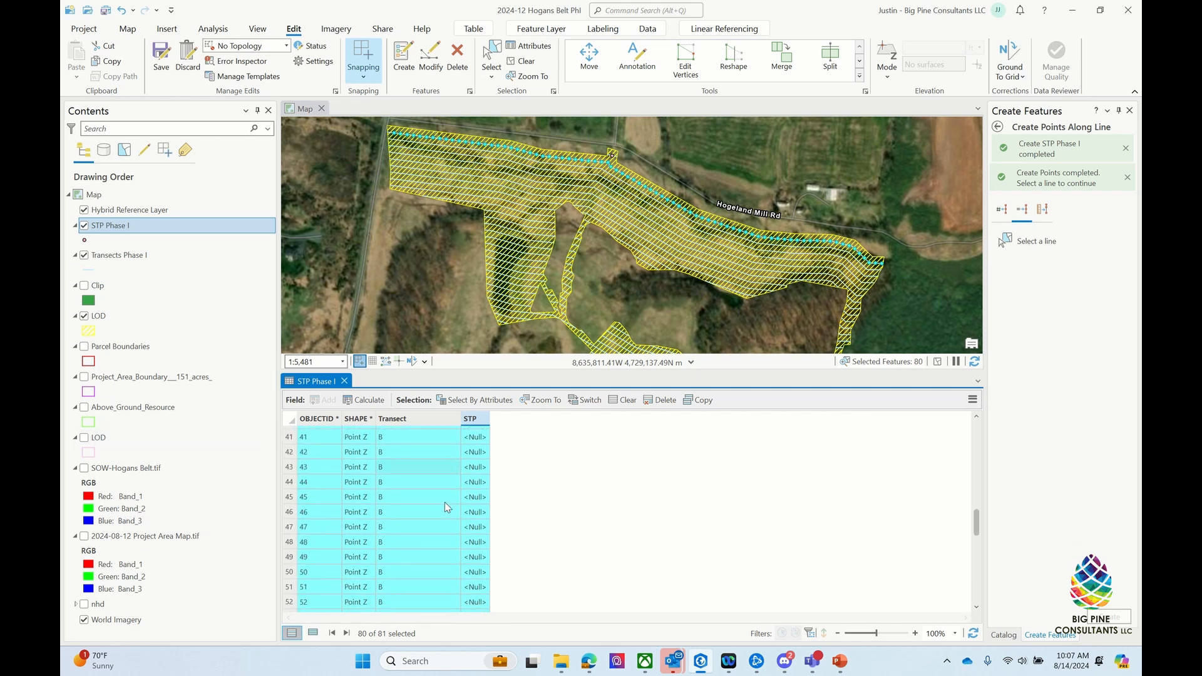
pyautogui.scroll(15, 445, 509)
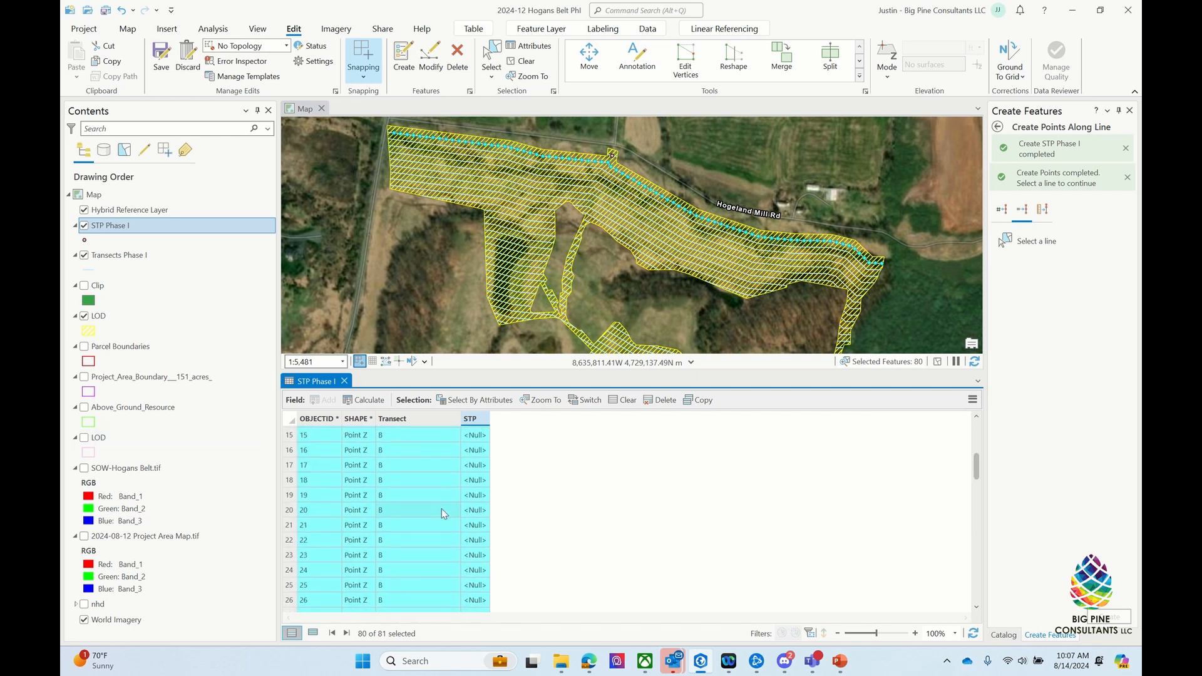
pyautogui.click(370, 400)
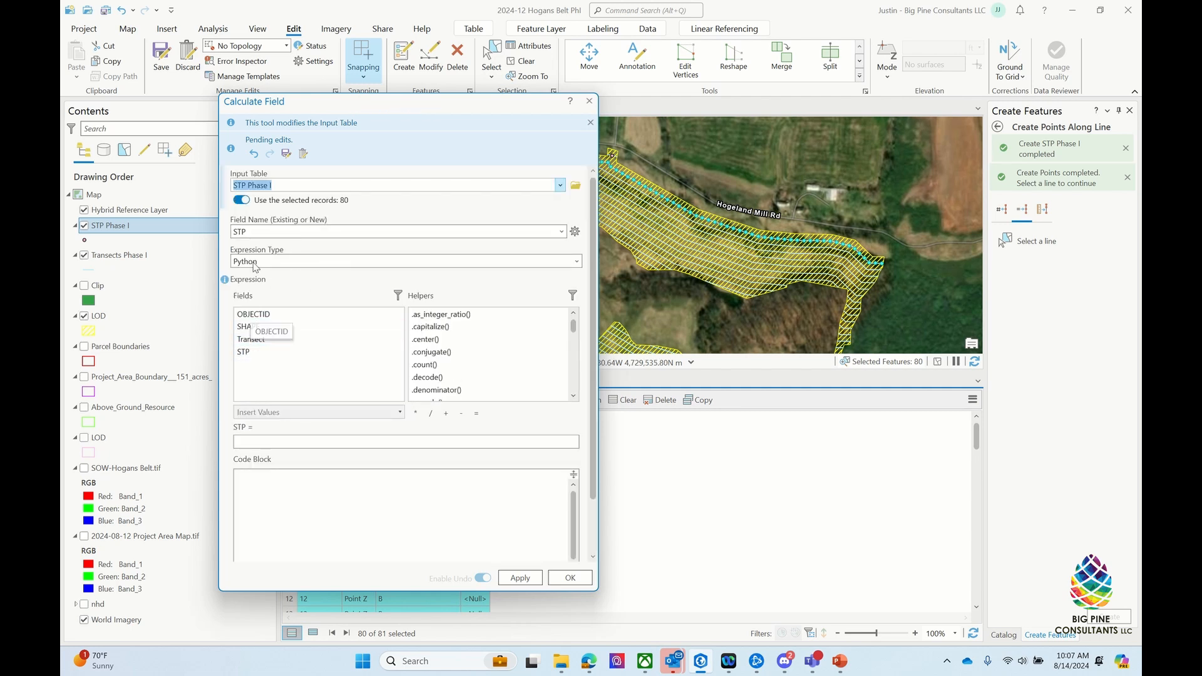
pyautogui.click(254, 444)
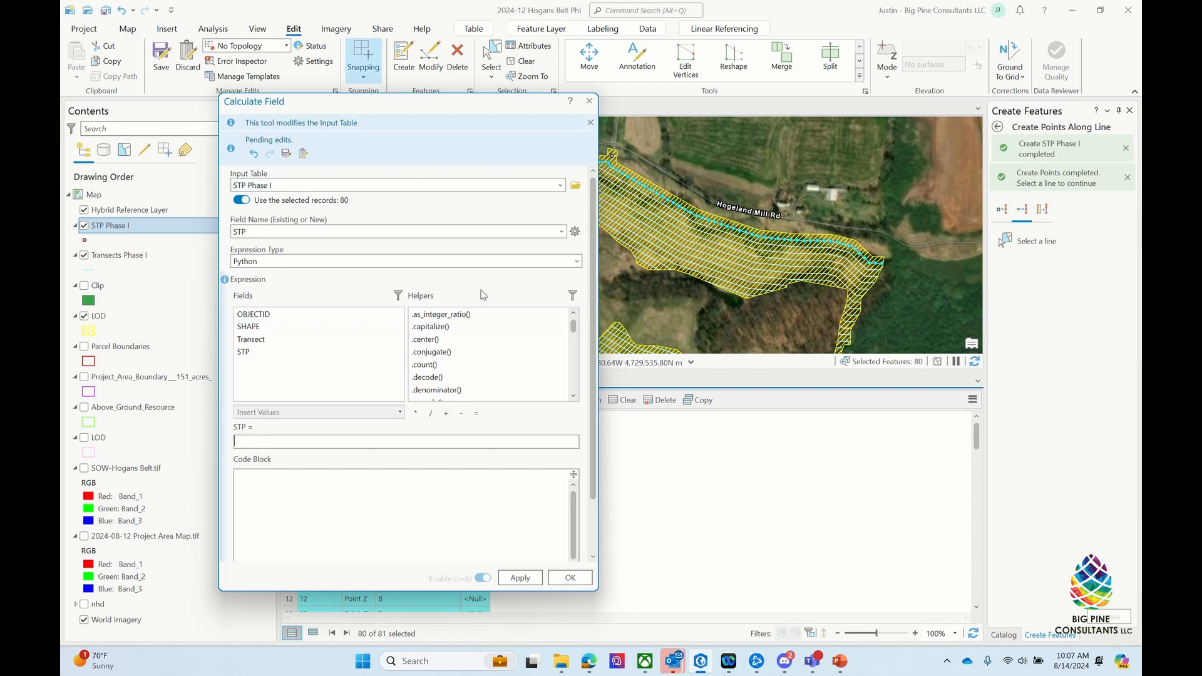
# Step: Filter the Calculate Field helpers to functions and insert the Sequential Number helper as the STP expression
pyautogui.click(574, 296)
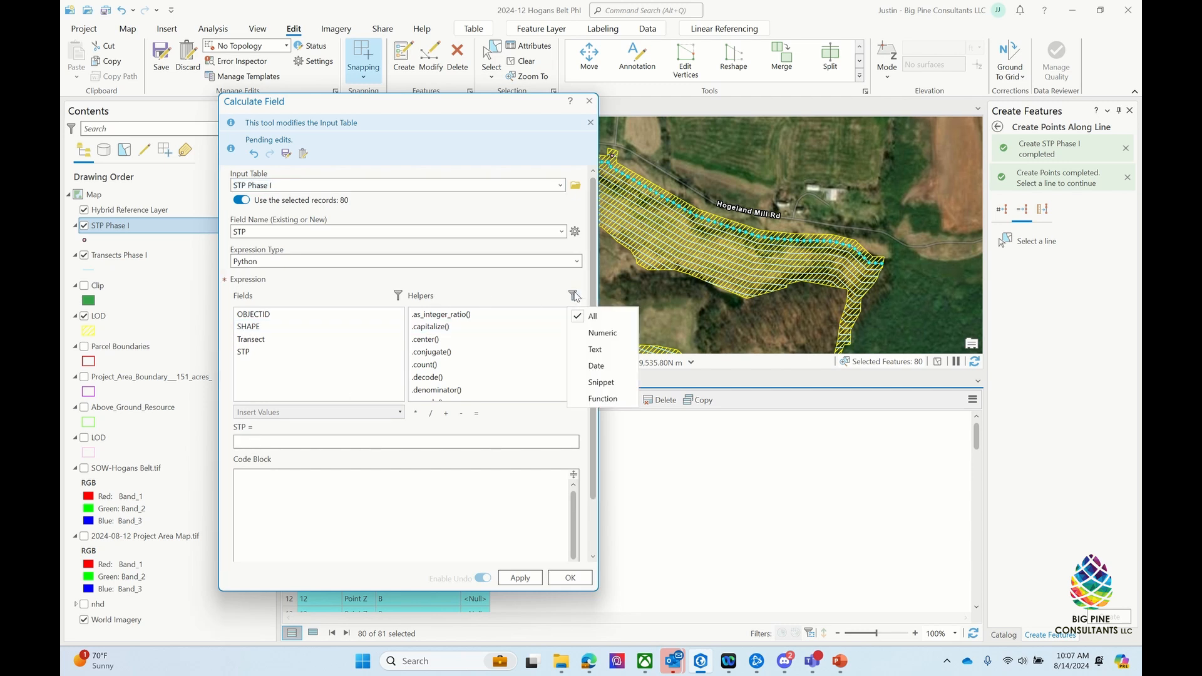
pyautogui.click(596, 335)
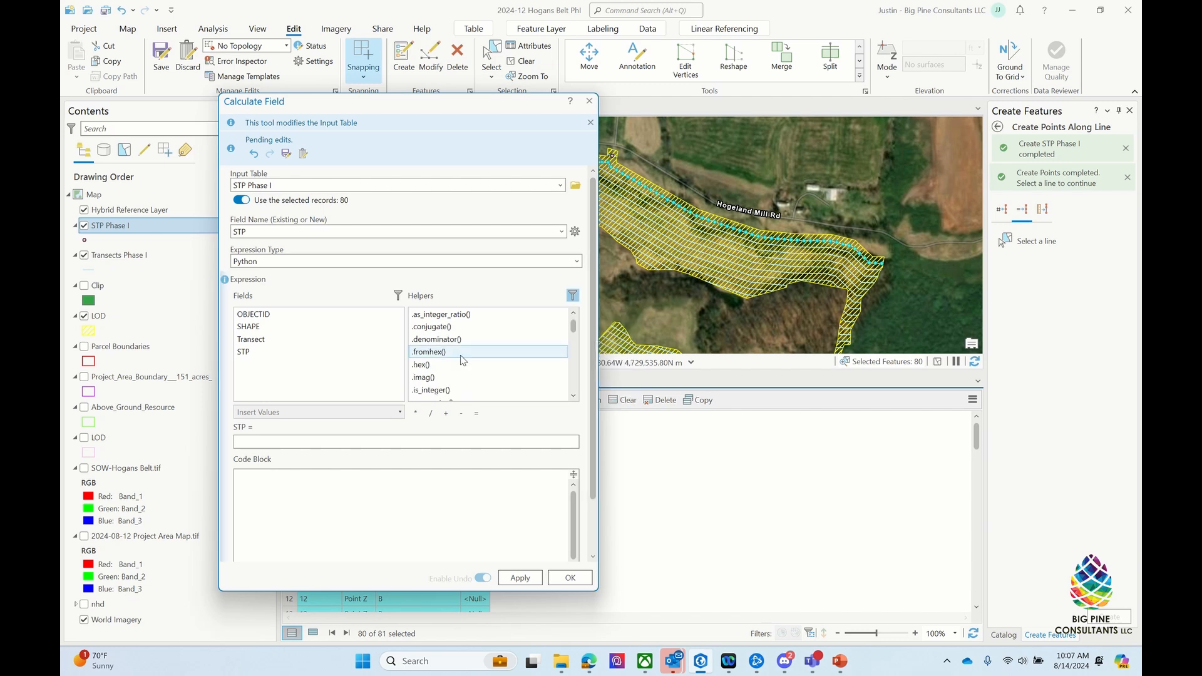
pyautogui.scroll(-4, 556, 338)
pyautogui.click(573, 296)
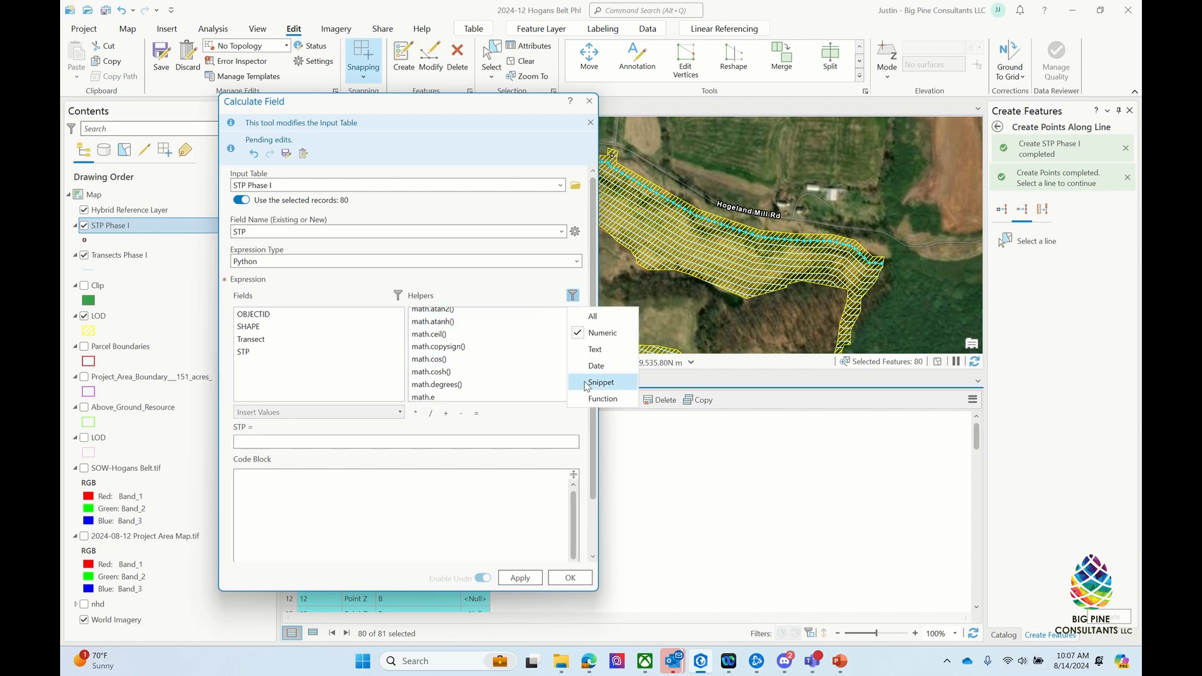
pyautogui.click(589, 384)
pyautogui.click(573, 295)
pyautogui.click(591, 398)
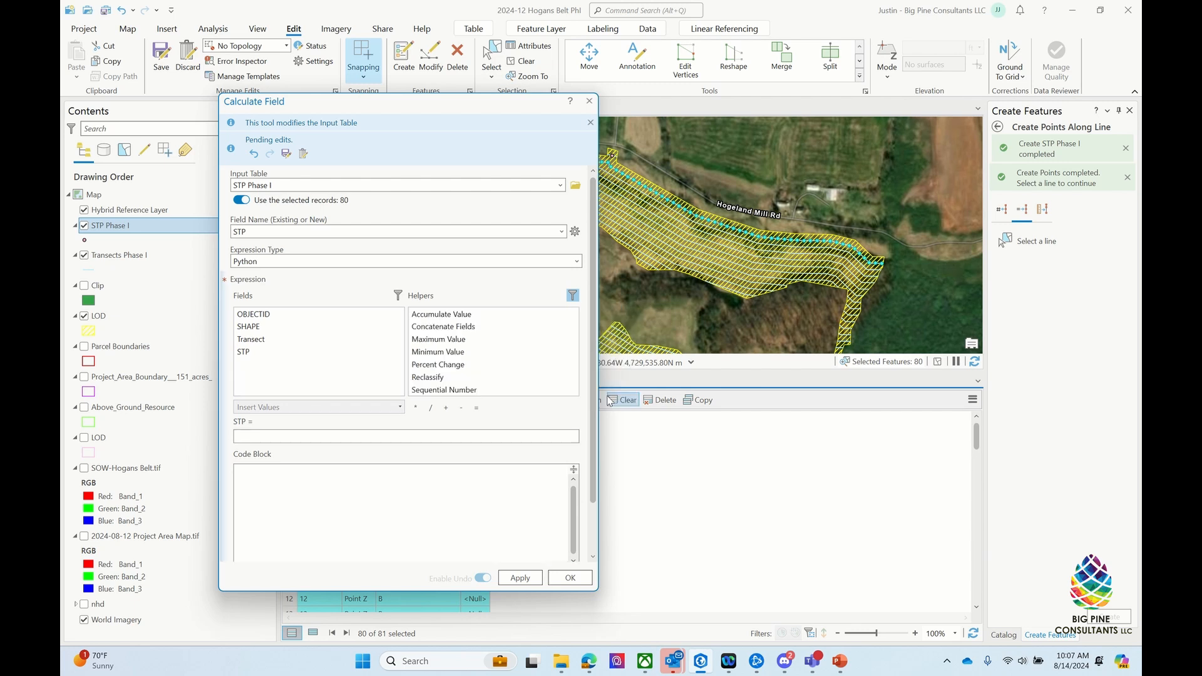
pyautogui.click(458, 392)
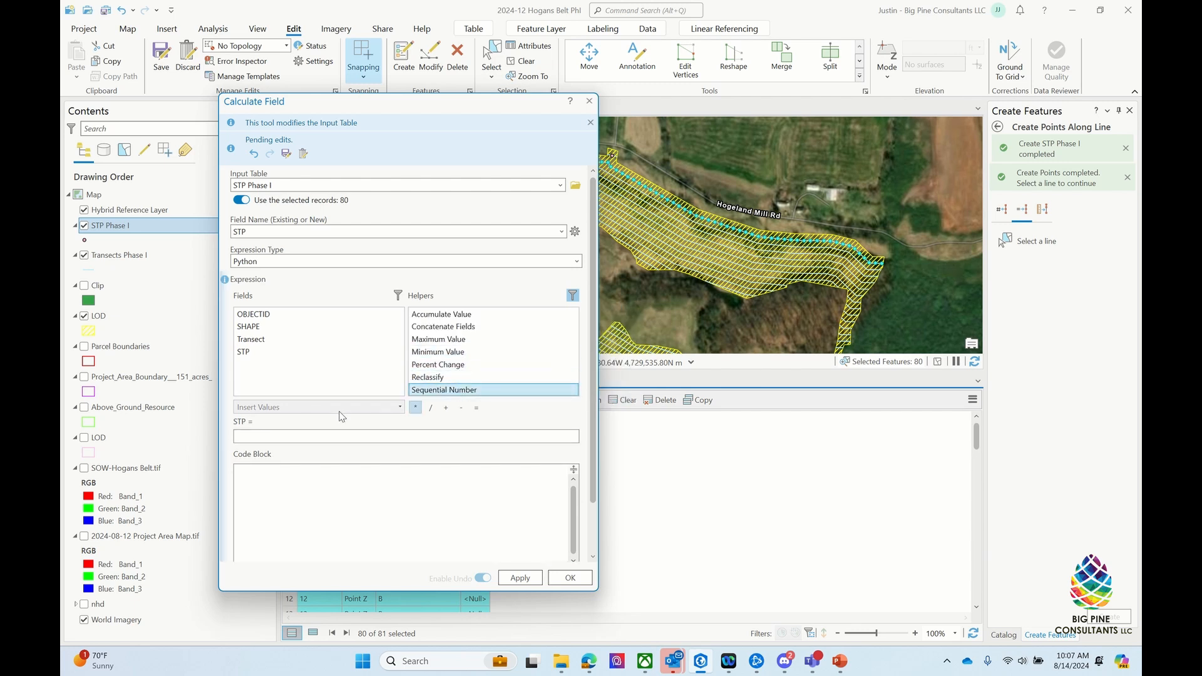
pyautogui.doubleClick(472, 391)
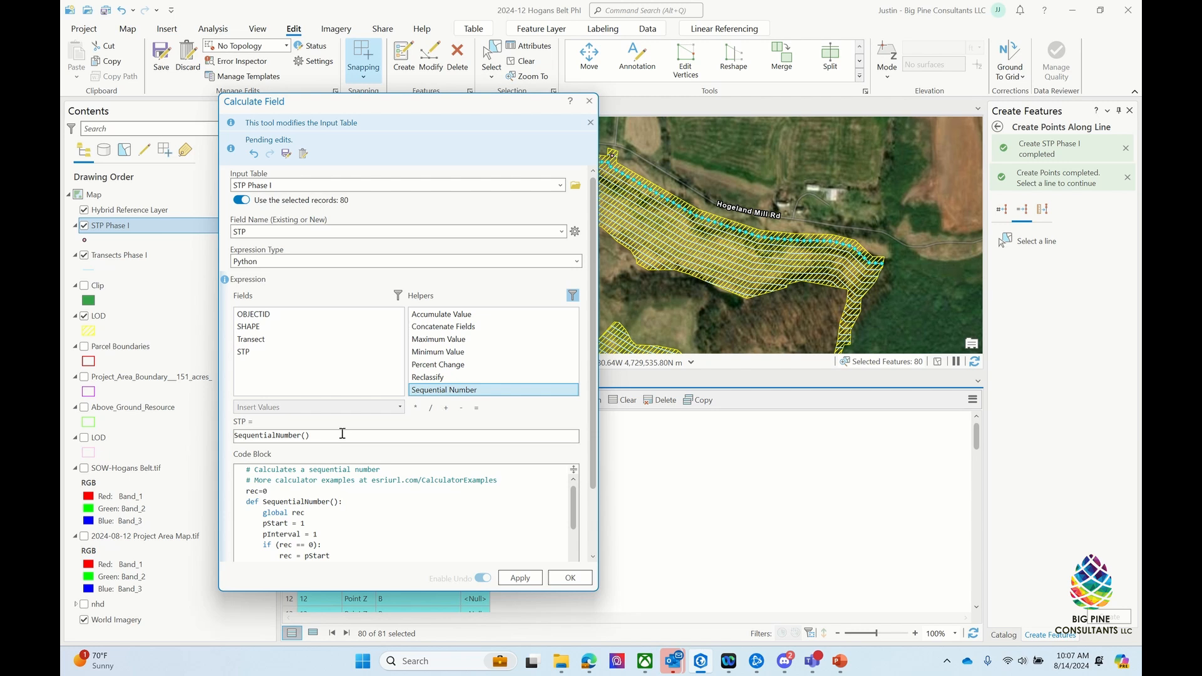
# Step: Run the SequentialNumber() calculation on the selected Transect B records, check the STP numbering through the last record, and finish the calculation
pyautogui.scroll(-3, 357, 514)
pyautogui.scroll(3, 358, 512)
pyautogui.moveTo(420, 104); pyautogui.dragTo(856, 48)
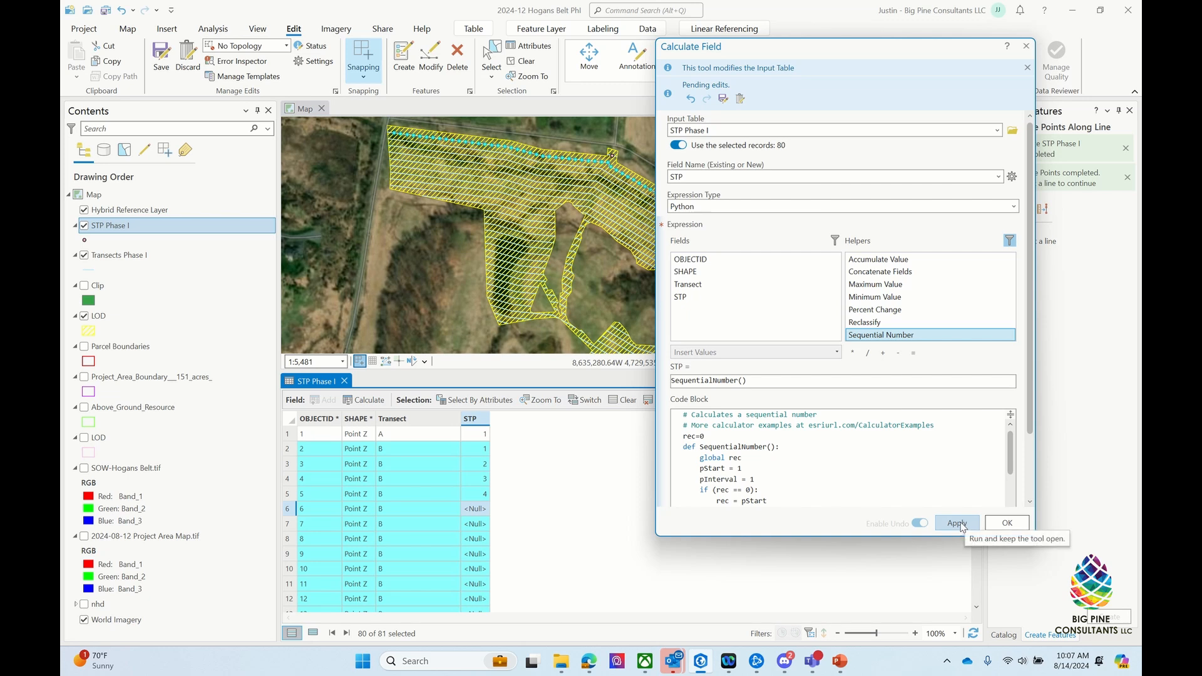
pyautogui.click(961, 525)
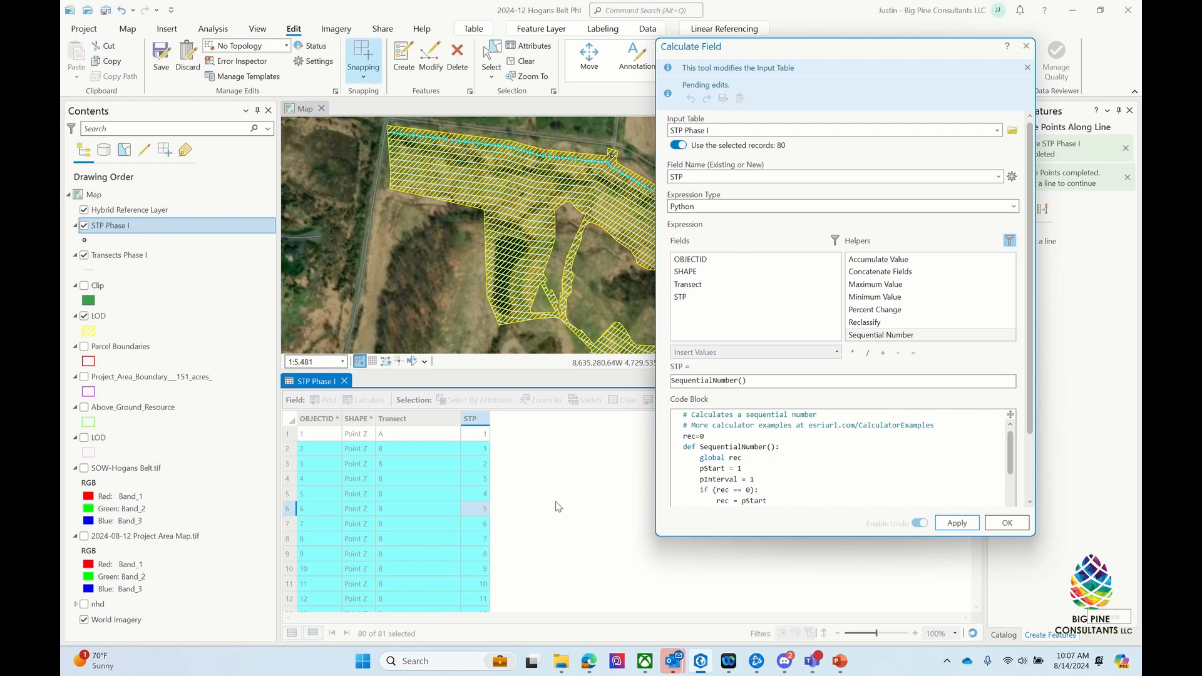
pyautogui.click(472, 452)
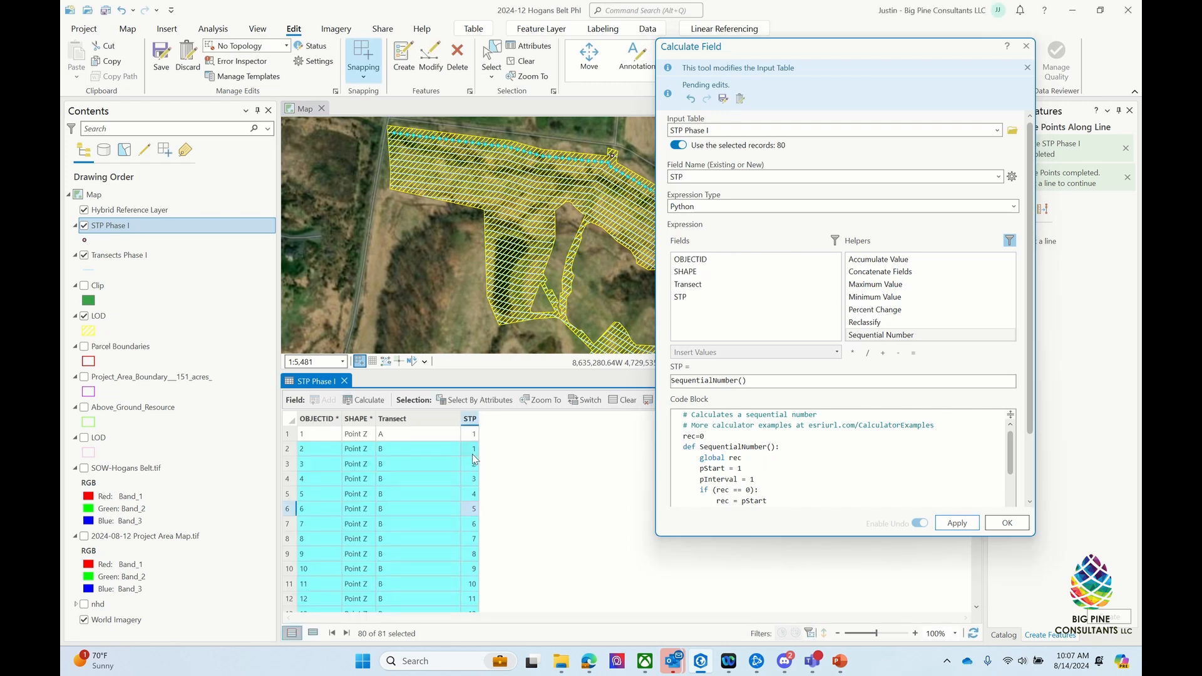
pyautogui.scroll(-20, 474, 461)
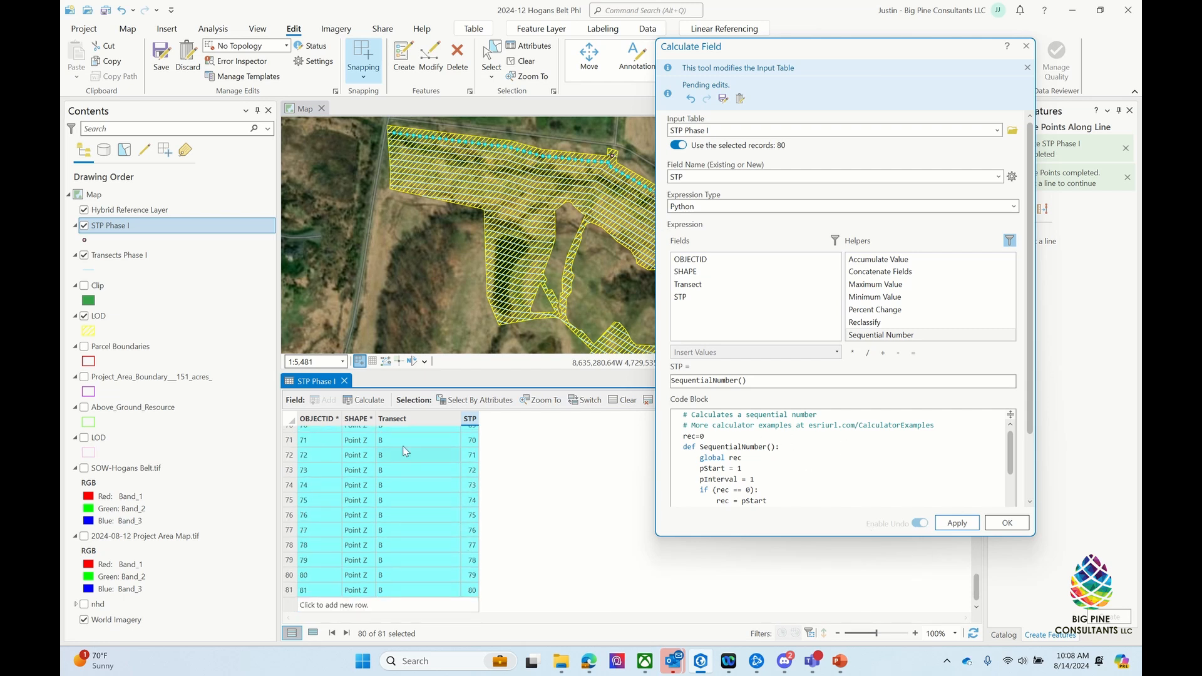
pyautogui.click(999, 525)
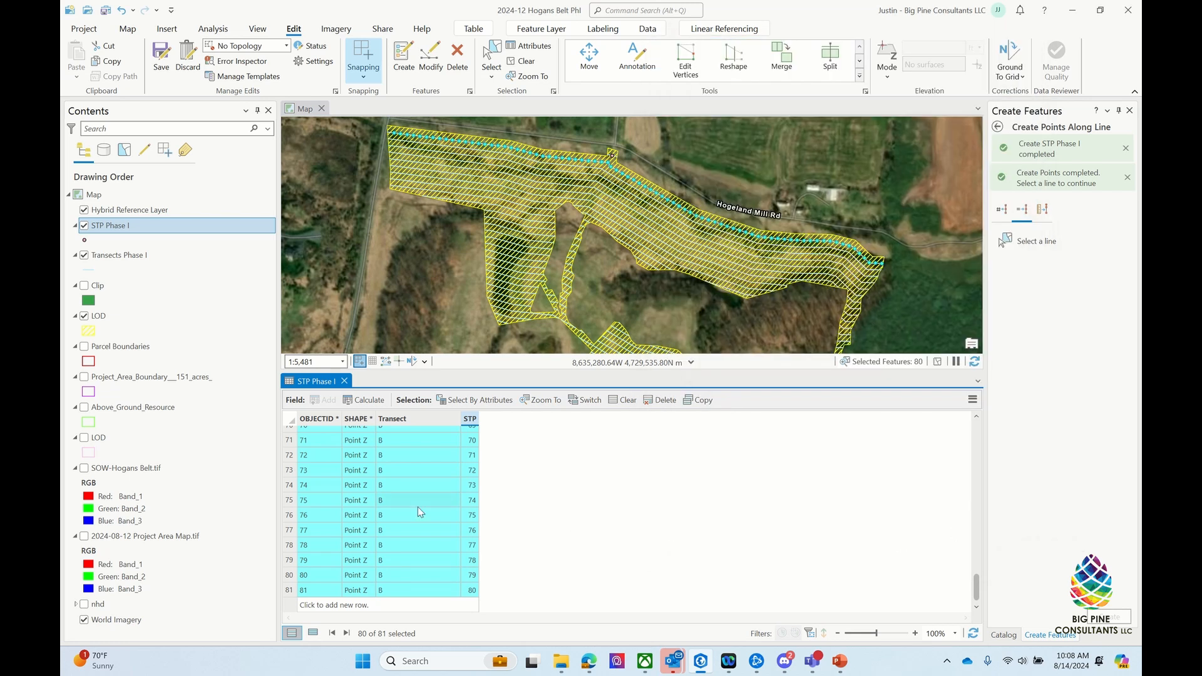
# Step: Clear the record selection and save all edits
pyautogui.click(626, 400)
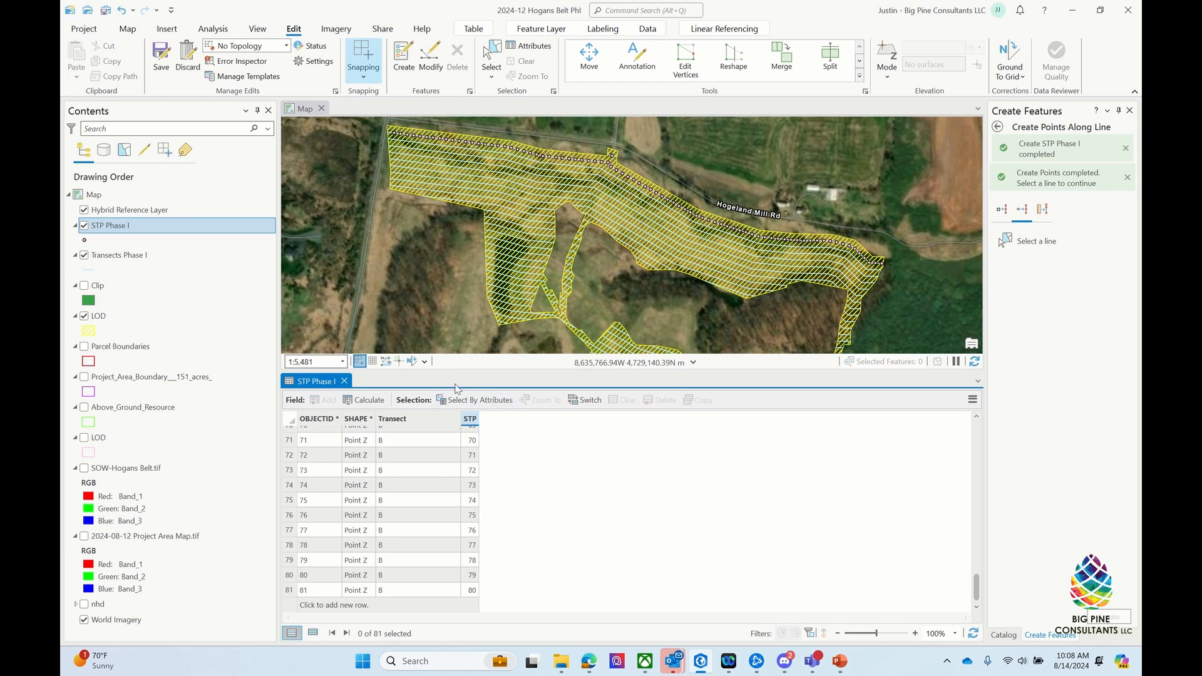
pyautogui.click(161, 60)
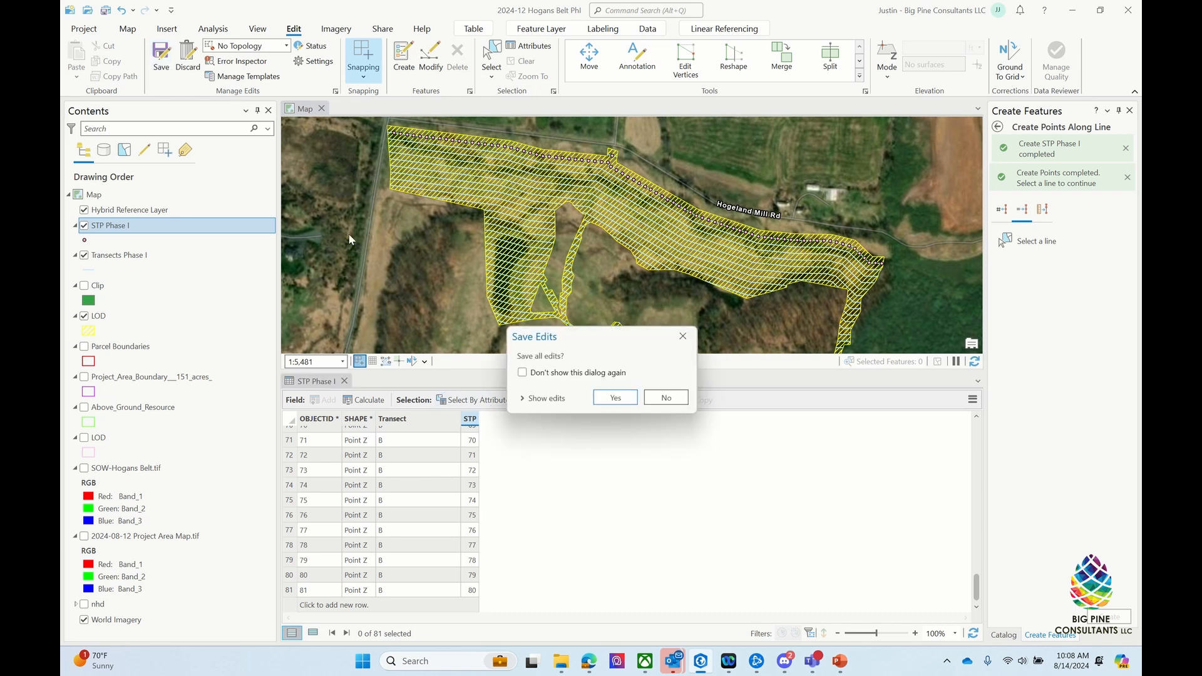
pyautogui.click(611, 398)
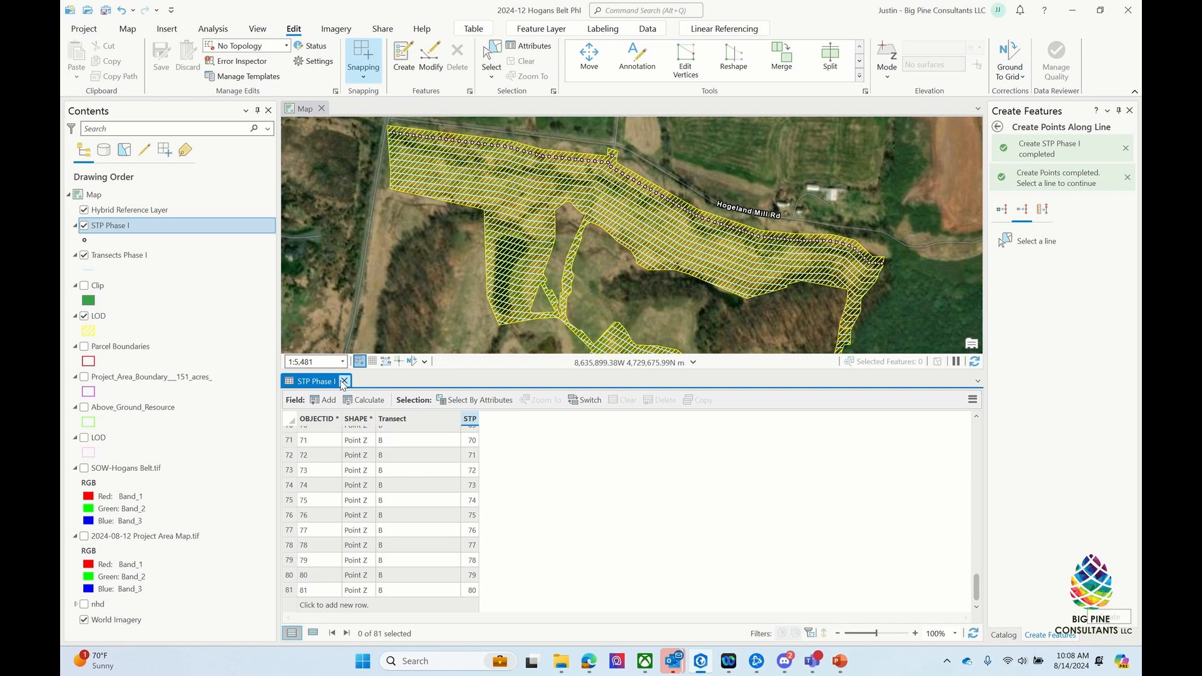
# Step: Set the STP Phase I template's Transect attribute to C and start creating points along a line
pyautogui.scroll(2, 462, 188)
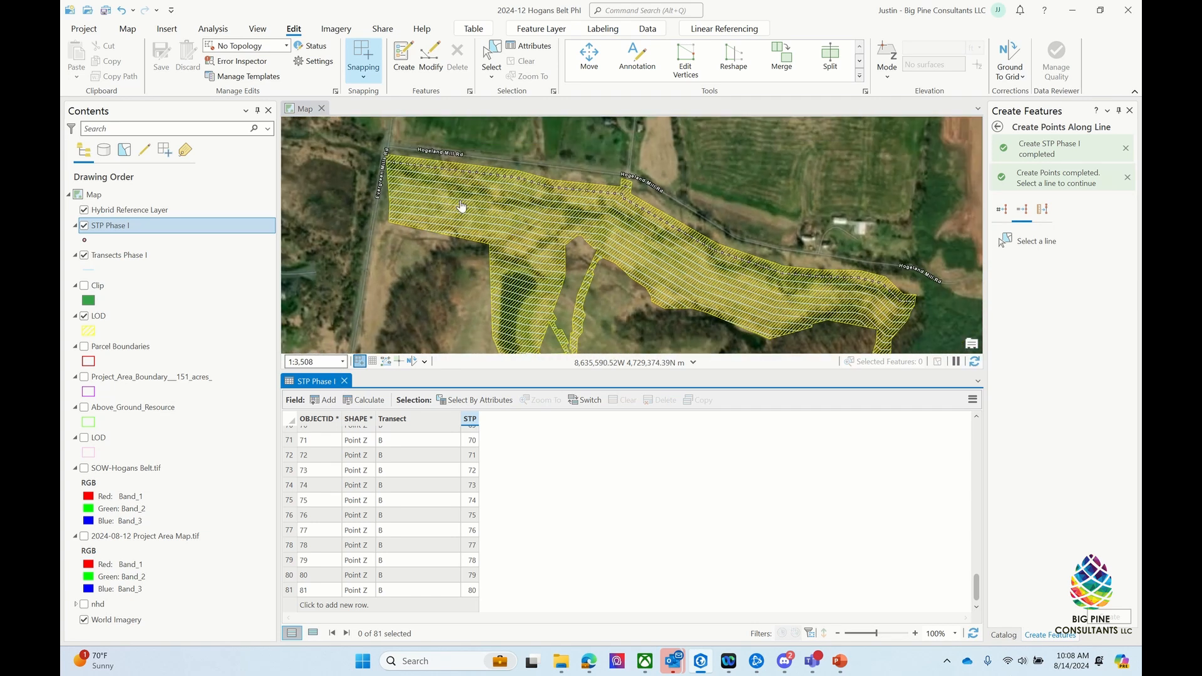
pyautogui.scroll(1, 470, 155)
pyautogui.scroll(1, 470, 155)
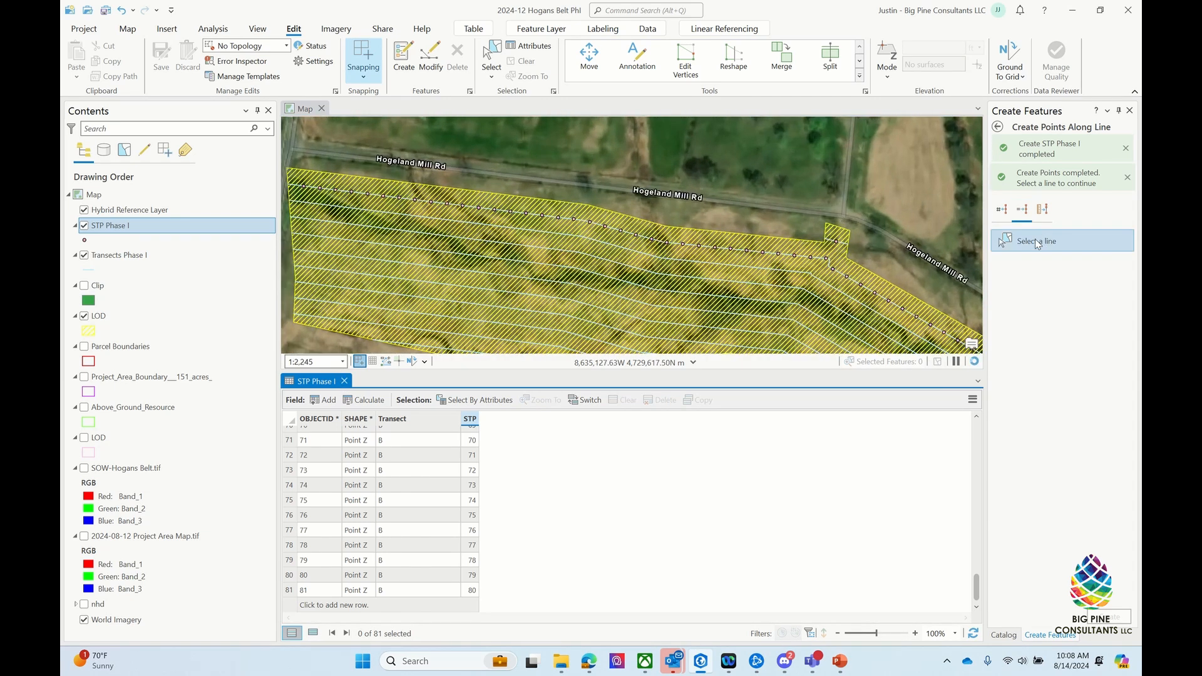
pyautogui.click(998, 126)
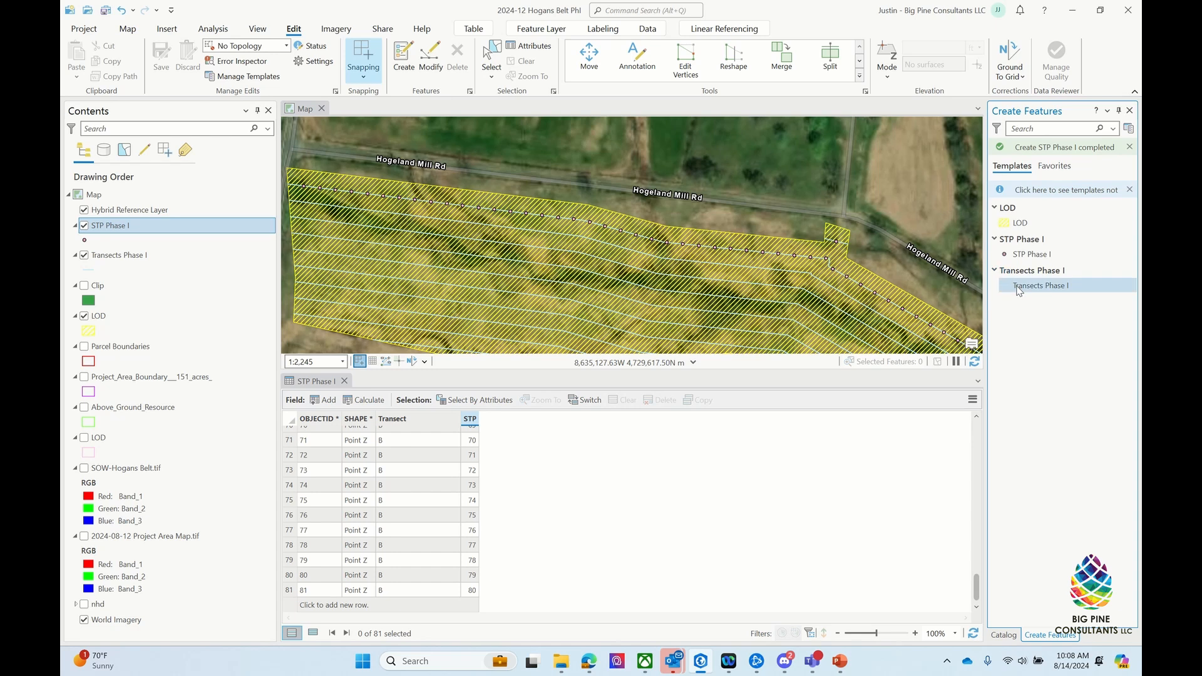
pyautogui.click(1033, 254)
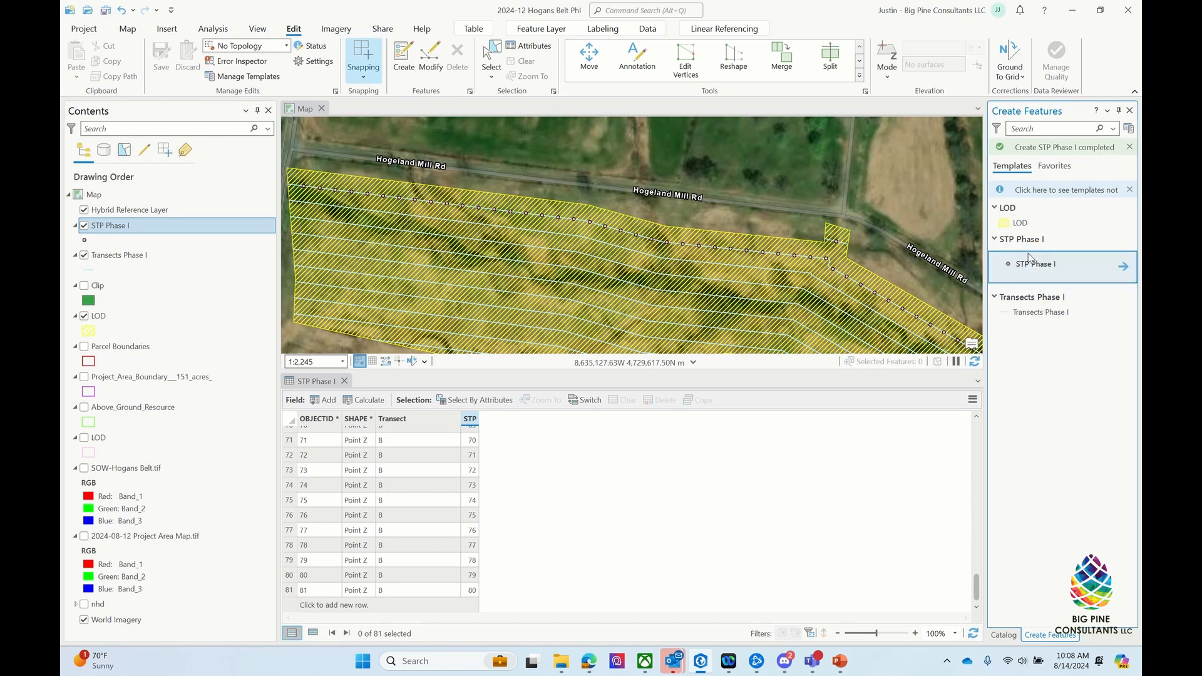
pyautogui.click(1120, 269)
pyautogui.click(1064, 251)
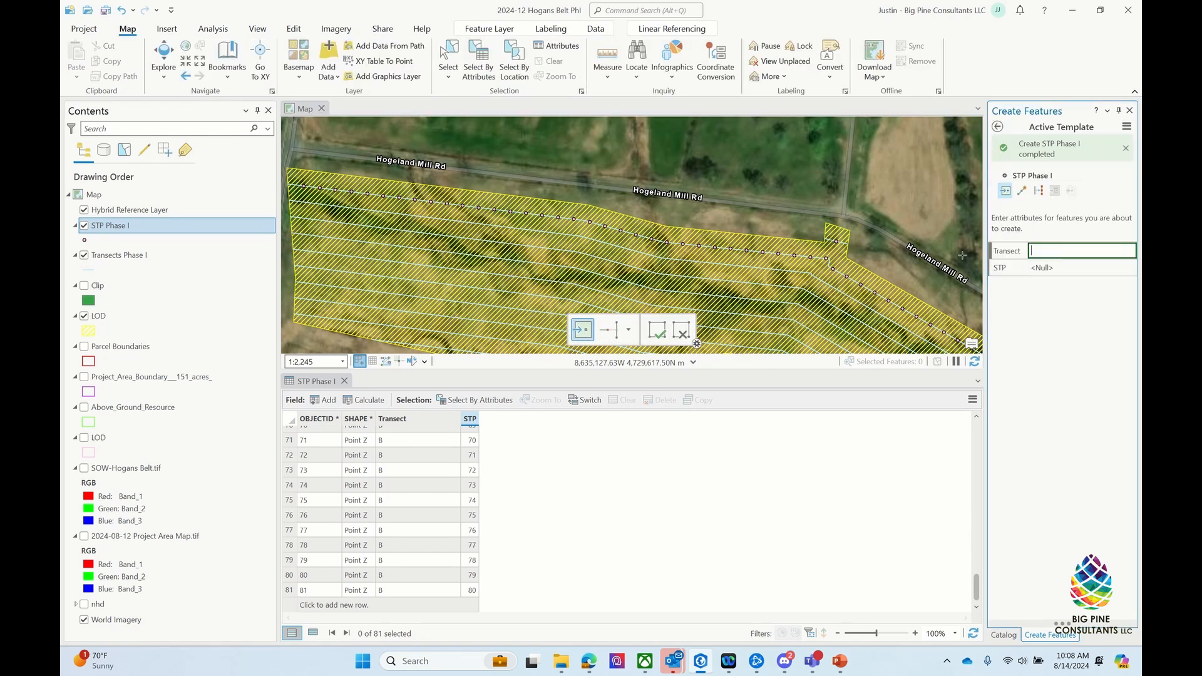
pyautogui.write('C')
pyautogui.click(1027, 270)
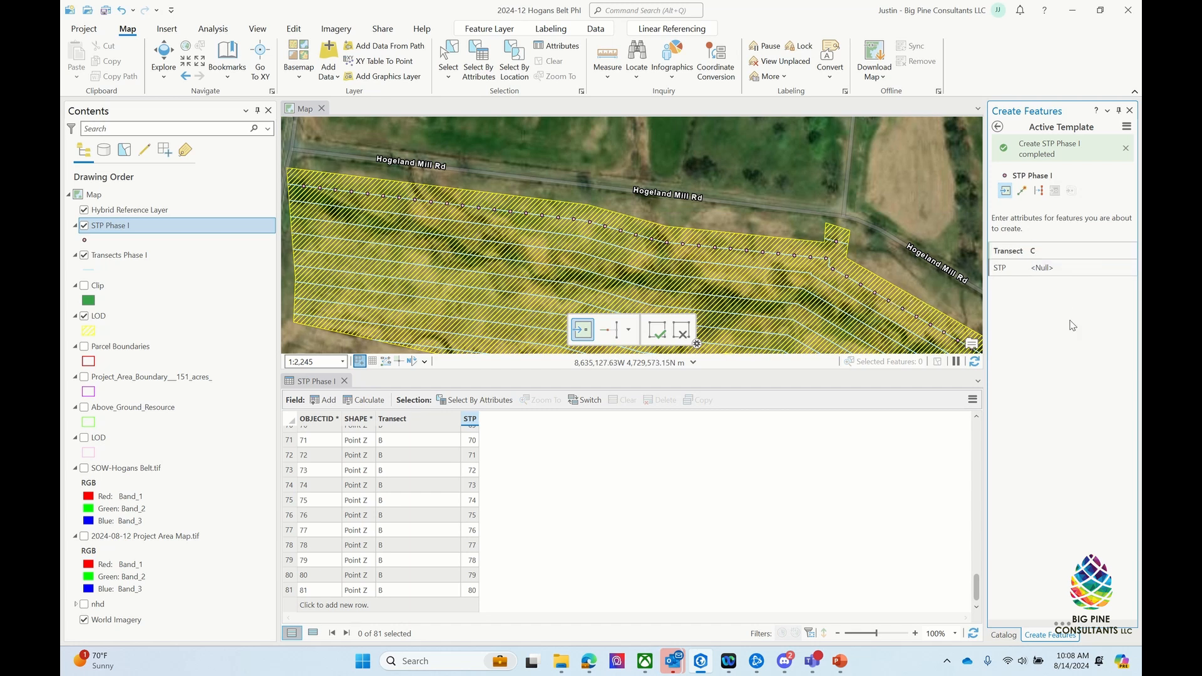
pyautogui.click(1057, 271)
pyautogui.click(1041, 196)
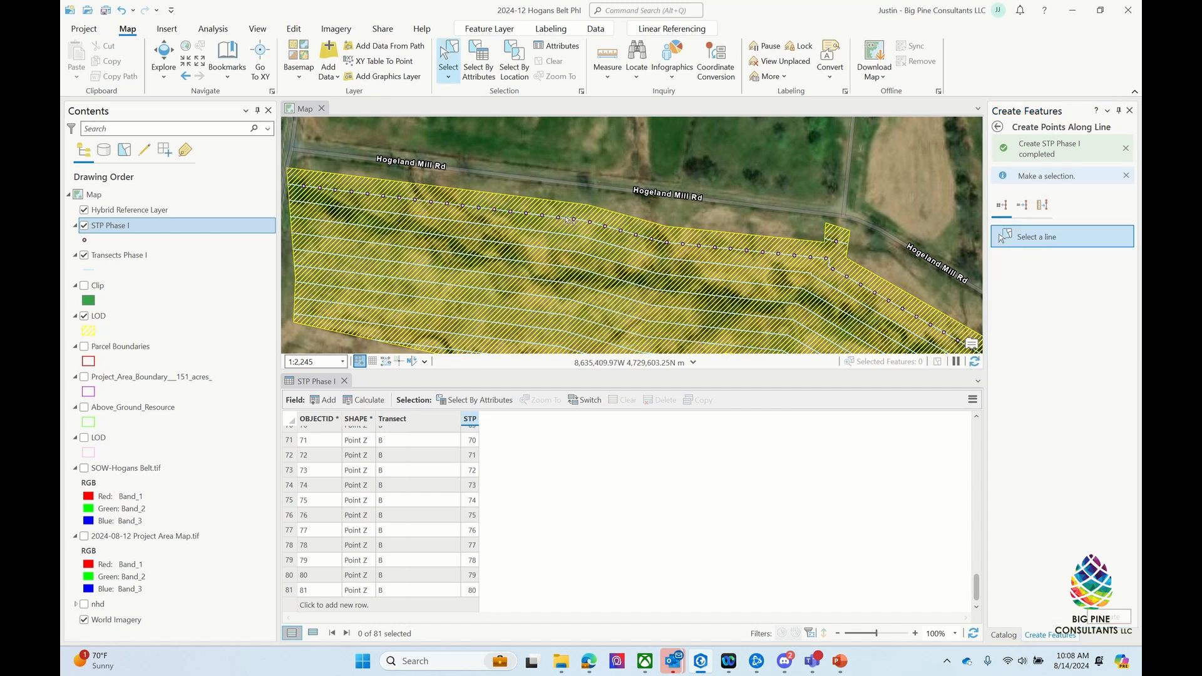
# Step: Create Transect C points along the second transect from the north, spaced by distance in metres from the line's start, without extra end points
pyautogui.click(443, 222)
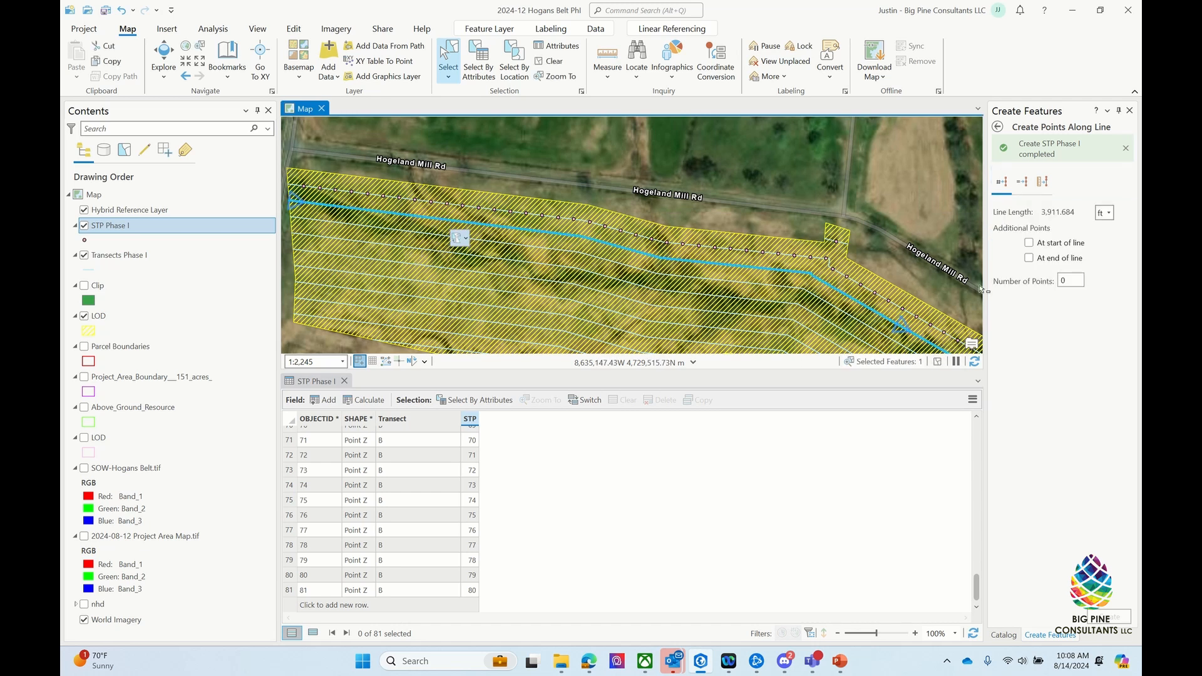
pyautogui.click(1023, 183)
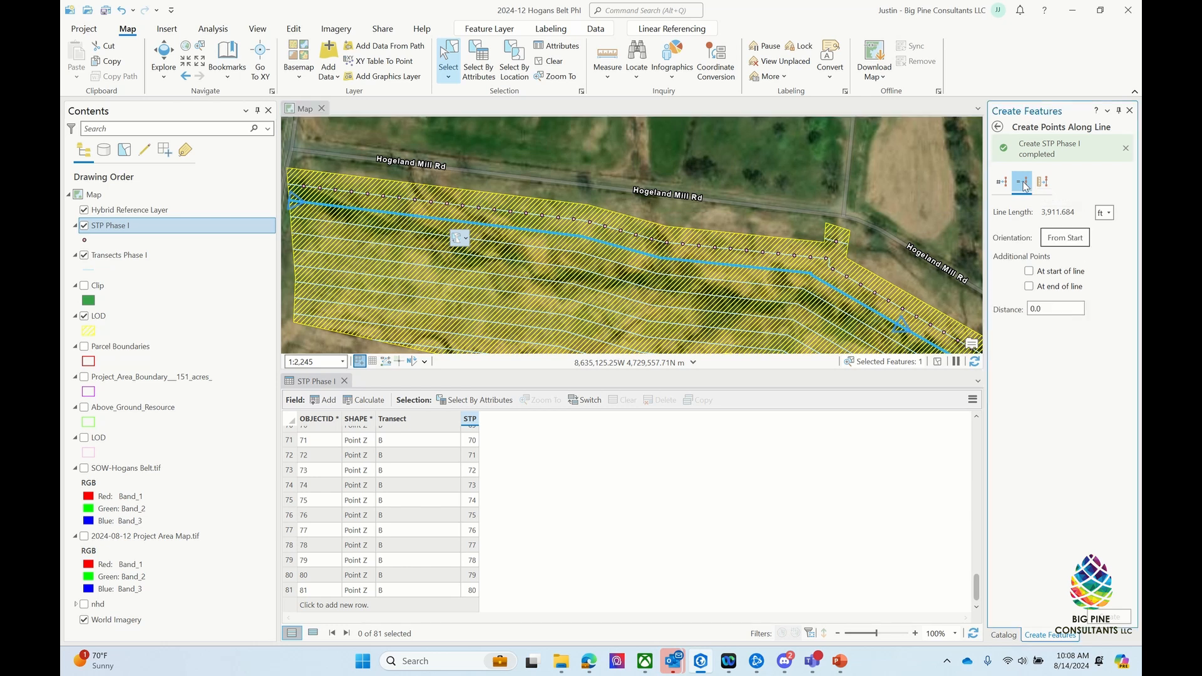
pyautogui.click(1108, 214)
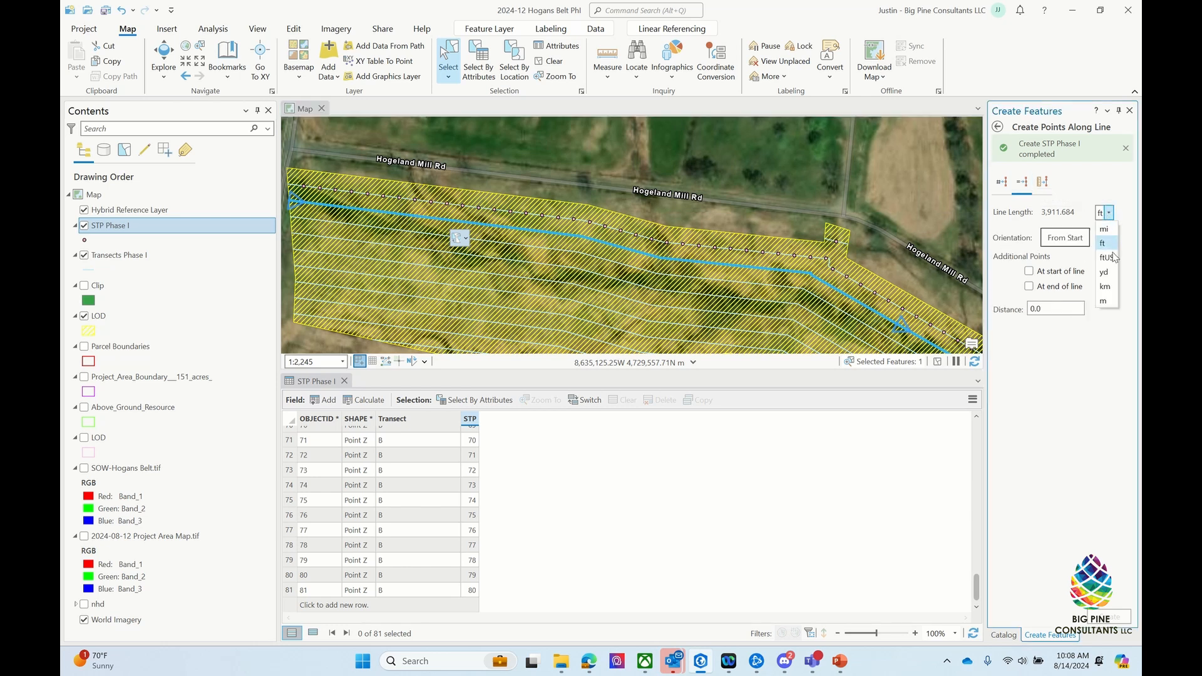
pyautogui.click(1107, 301)
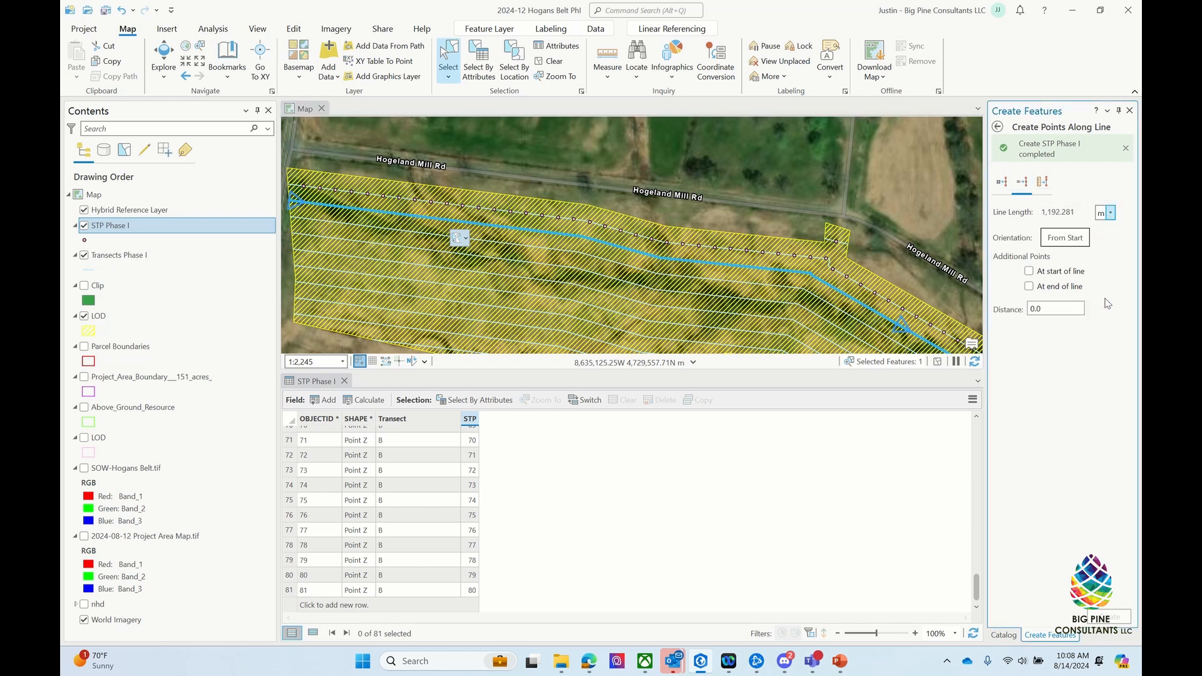
pyautogui.click(1053, 308)
pyautogui.click(1059, 380)
pyautogui.click(1116, 616)
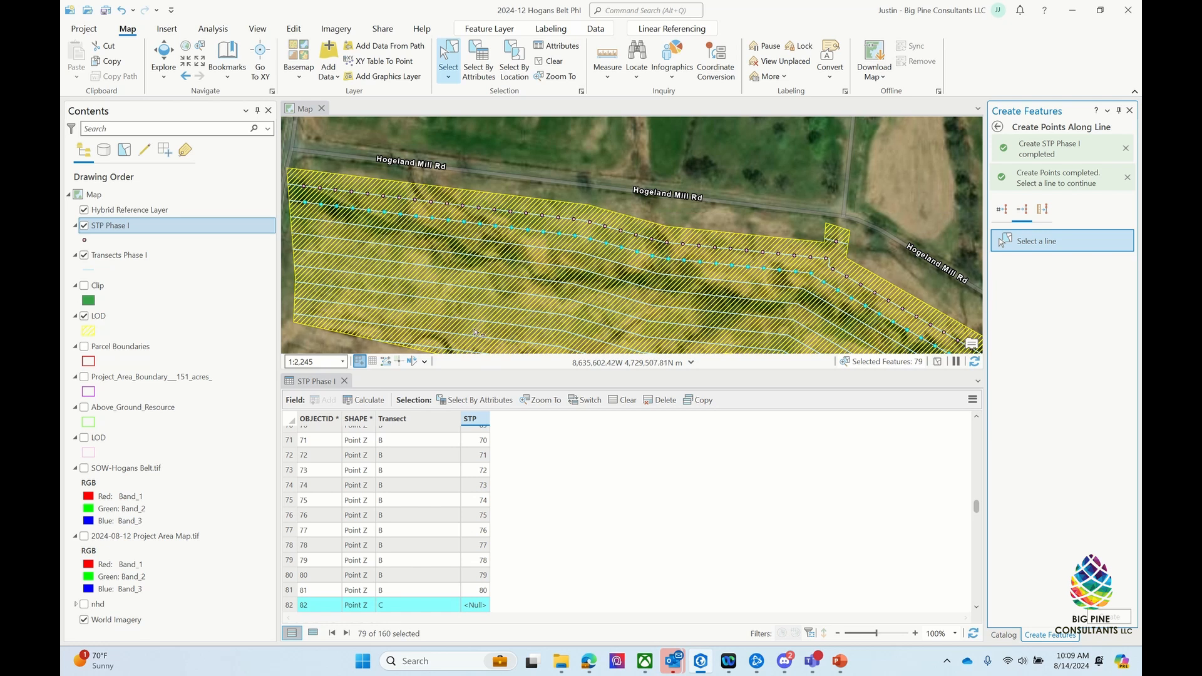
# Step: Review the new Transect C records and number them in the STP field with the SequentialNumber() calculation
pyautogui.scroll(-13, 332, 534)
pyautogui.scroll(-13, 332, 534)
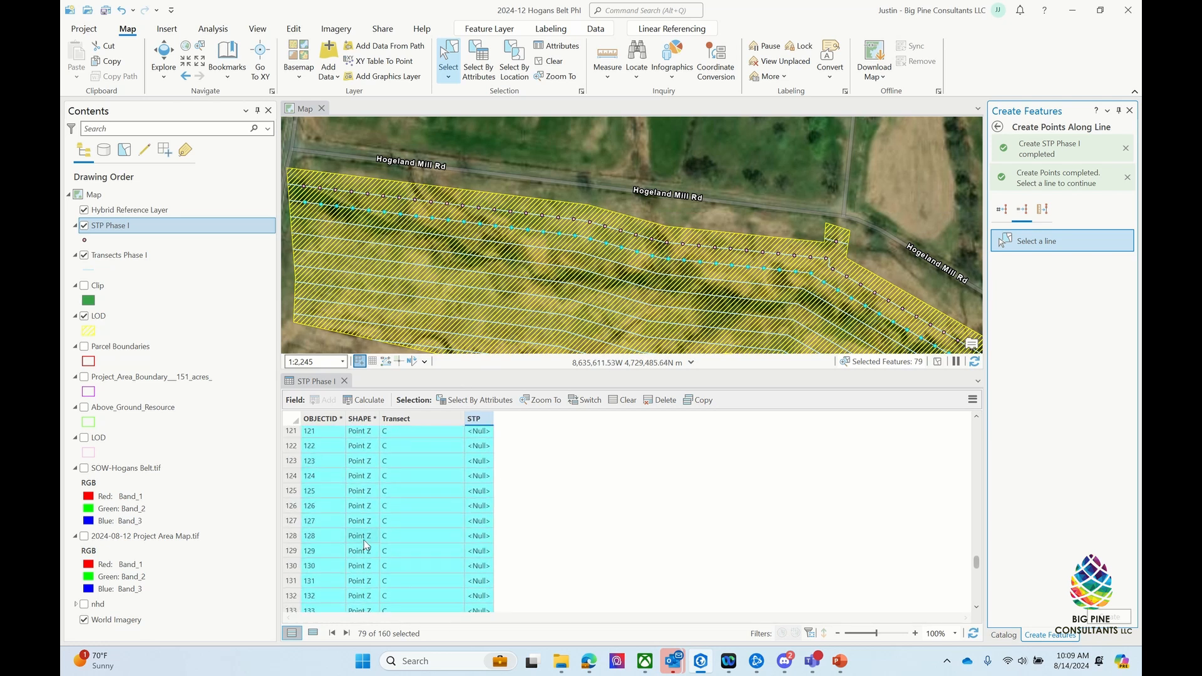
pyautogui.scroll(20, 441, 575)
pyautogui.scroll(-5, 443, 565)
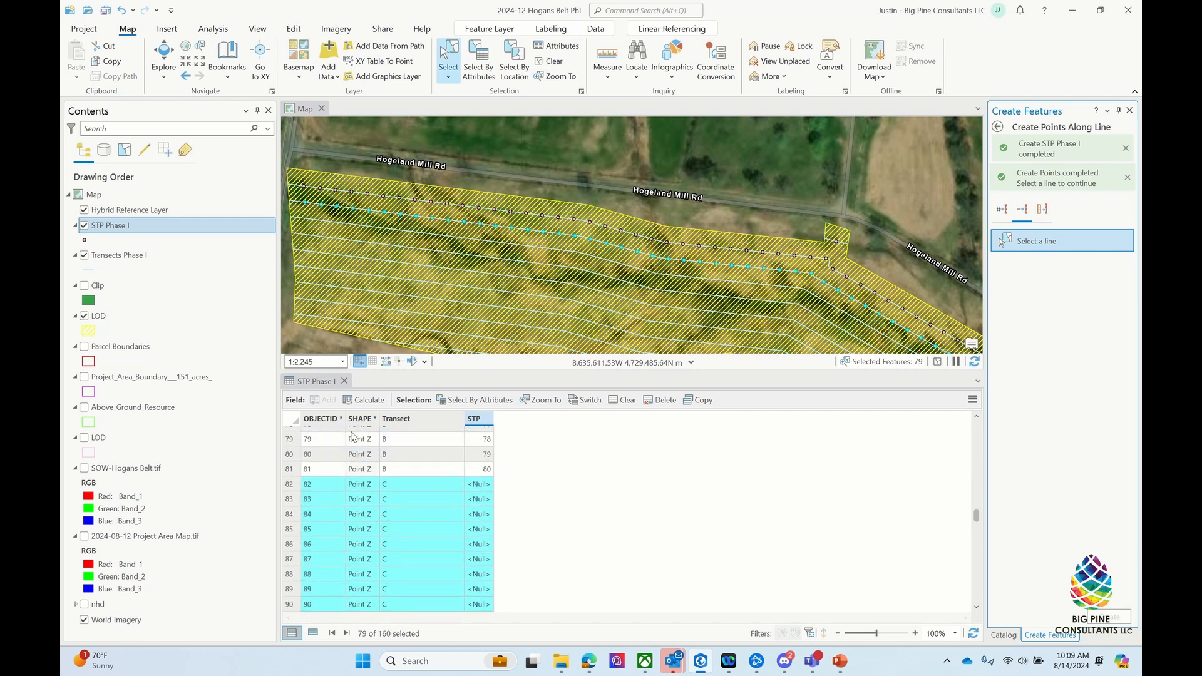
pyautogui.click(365, 399)
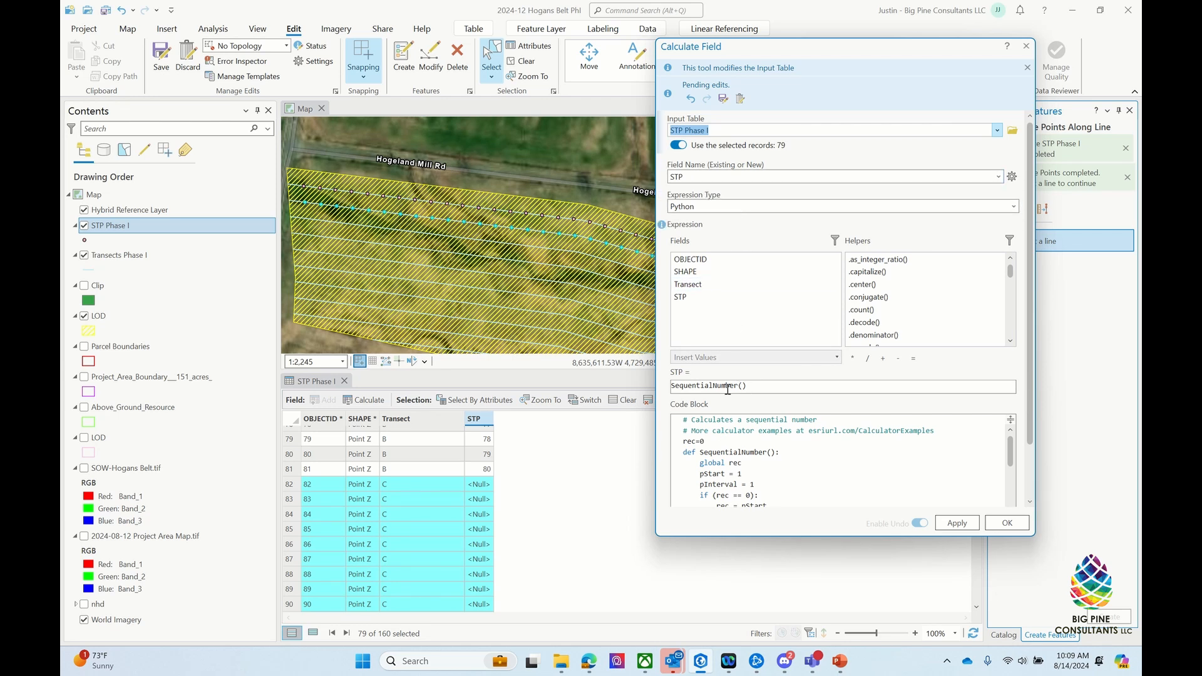
pyautogui.click(770, 452)
pyautogui.scroll(-1, 770, 451)
pyautogui.rightClick(770, 451)
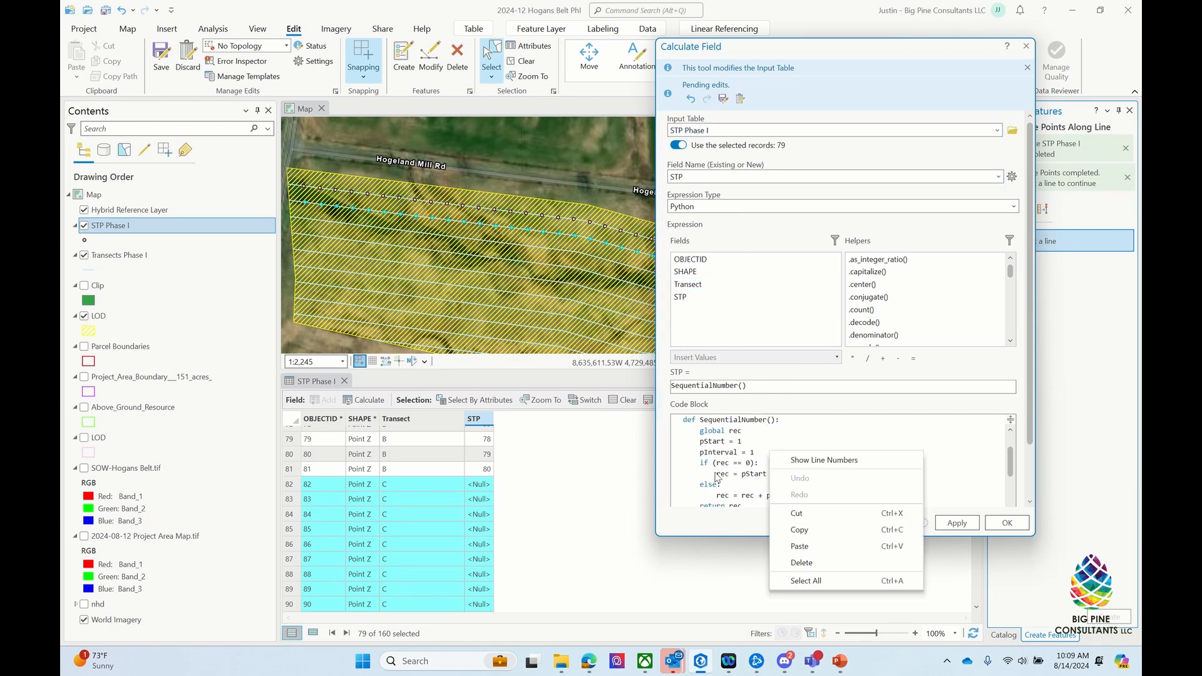
pyautogui.click(903, 427)
pyautogui.scroll(-1, 894, 428)
pyautogui.scroll(-2, 893, 428)
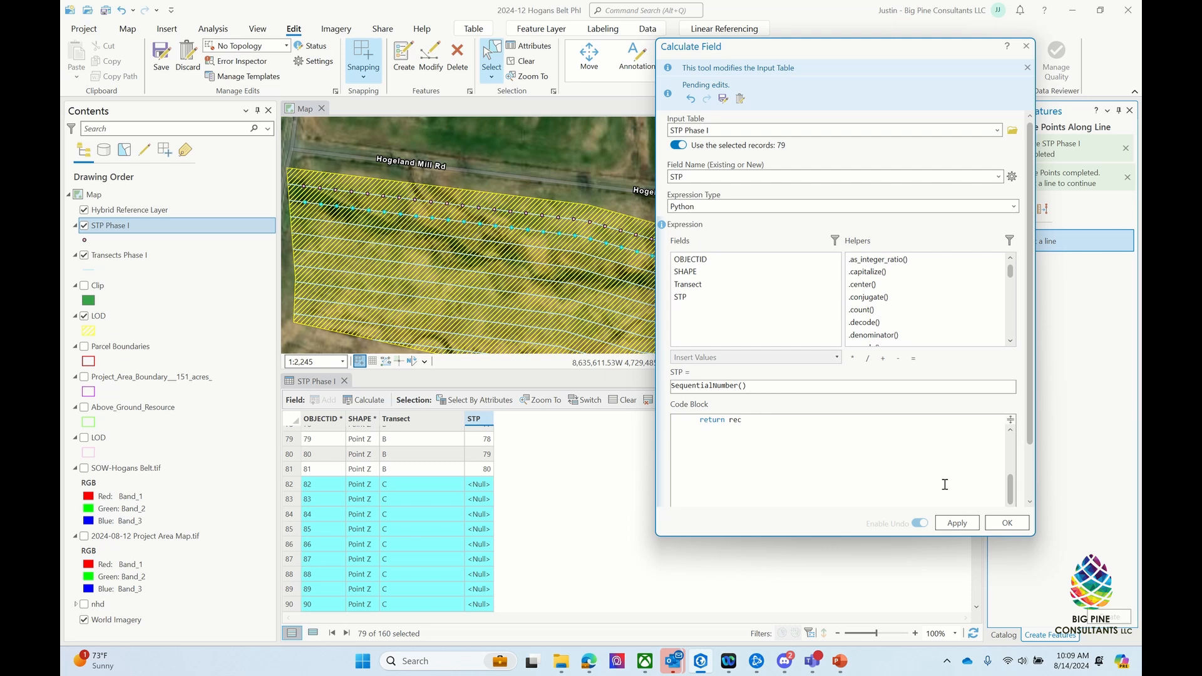
pyautogui.click(1005, 524)
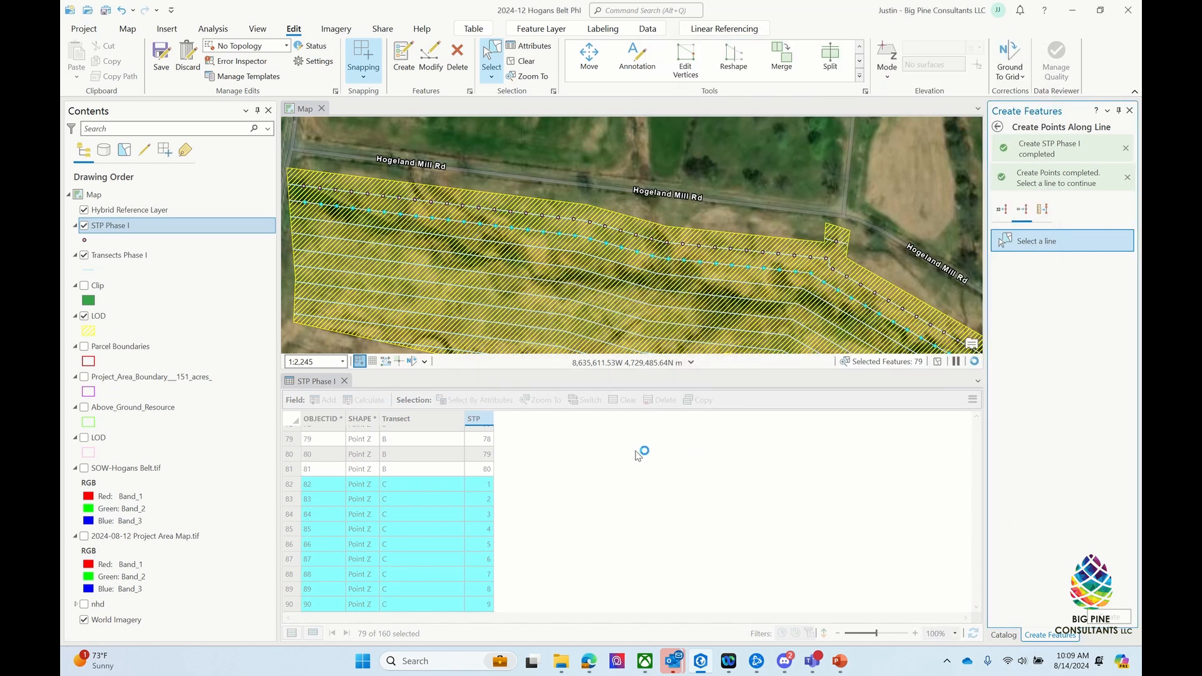
# Step: Check the STP numbering from Transect B into Transect C and clear the selection
pyautogui.scroll(-20, 438, 476)
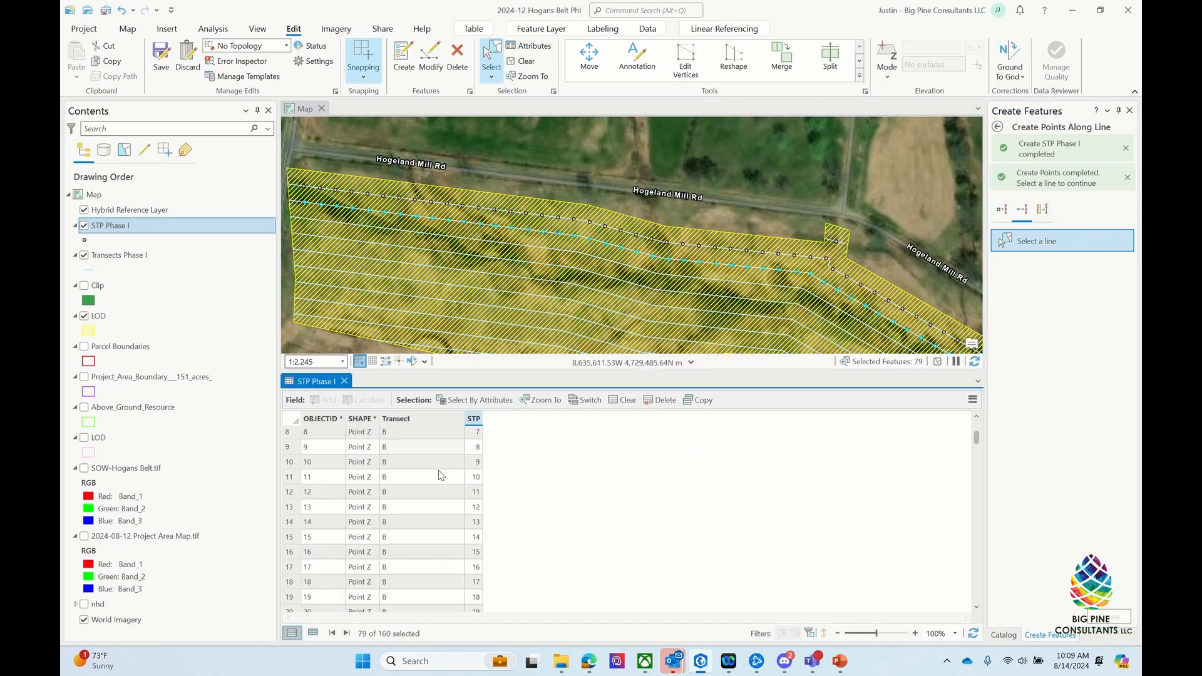
pyautogui.scroll(-3, 441, 496)
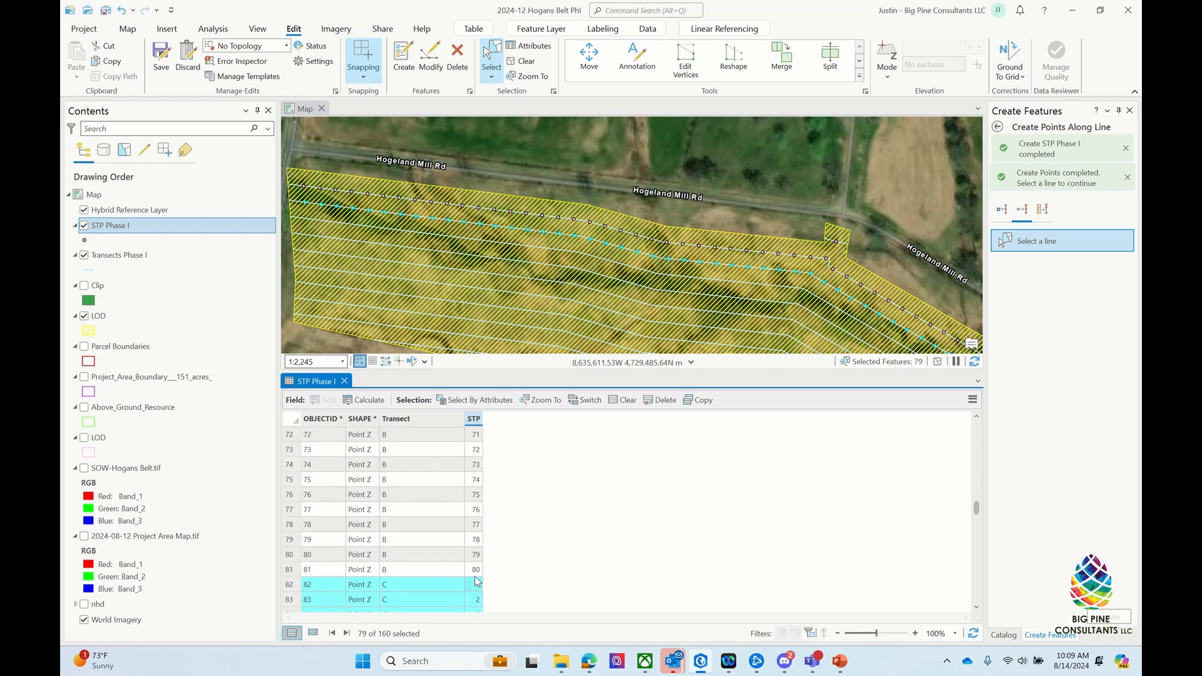
pyautogui.click(624, 400)
pyautogui.scroll(-1, 652, 275)
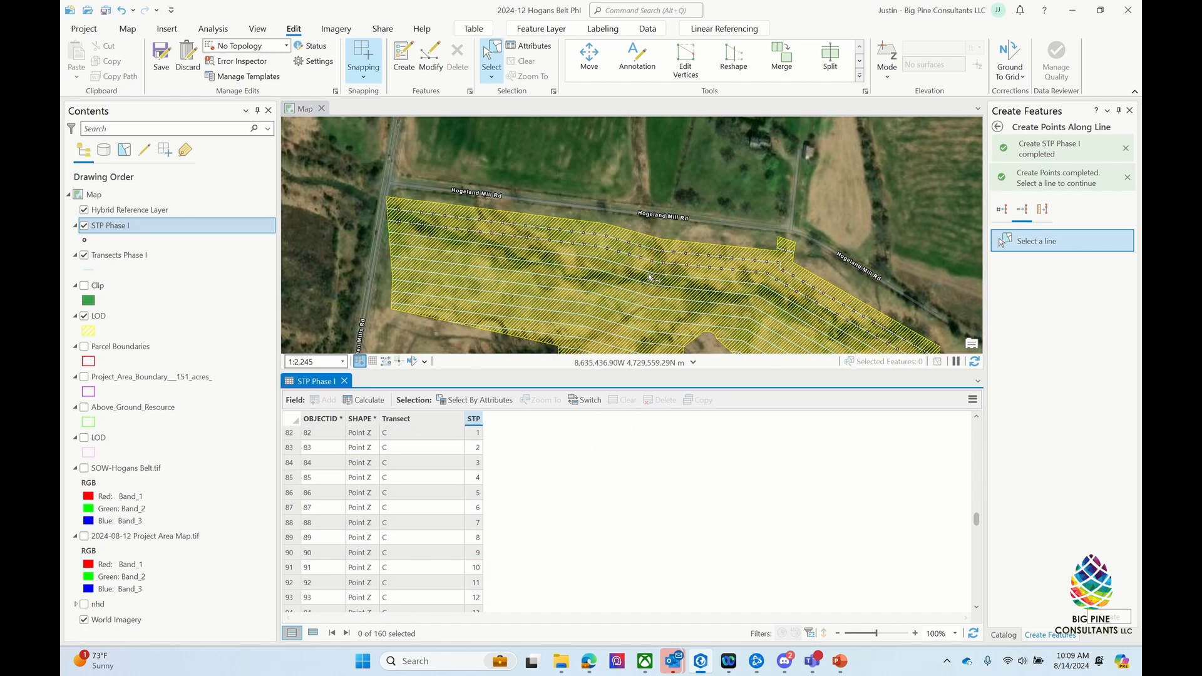
# Step: Set the STP Phase I template's Transect attribute to D and start creating points along a line
pyautogui.scroll(1, 574, 273)
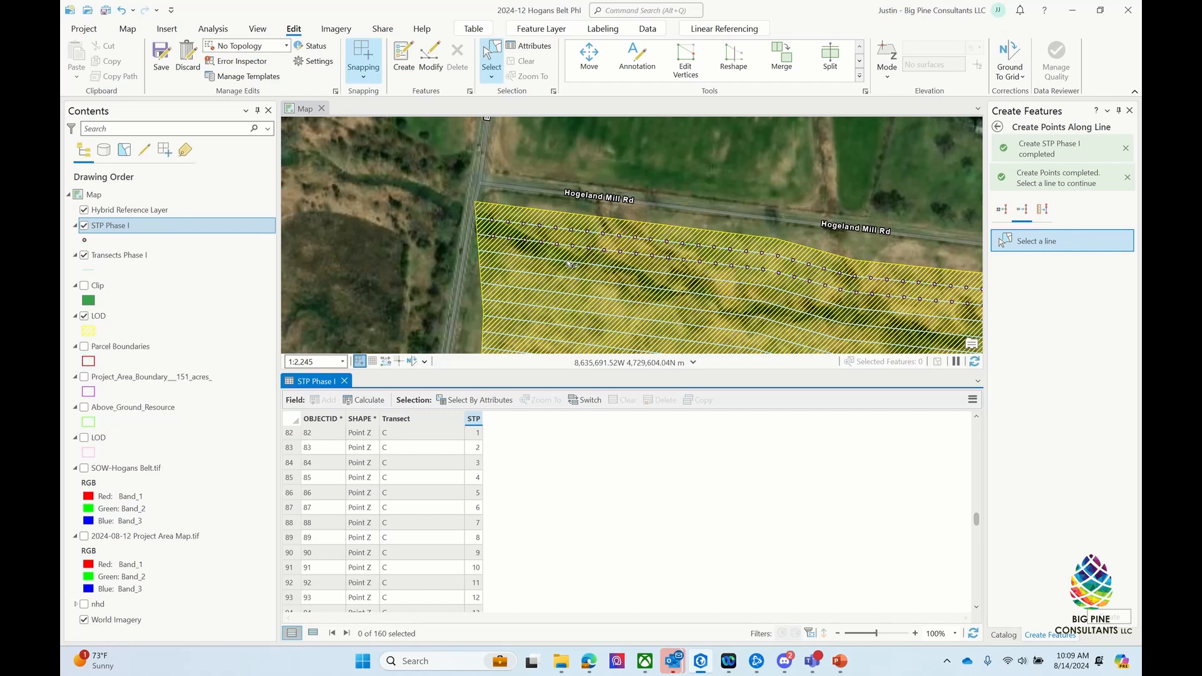
pyautogui.click(998, 128)
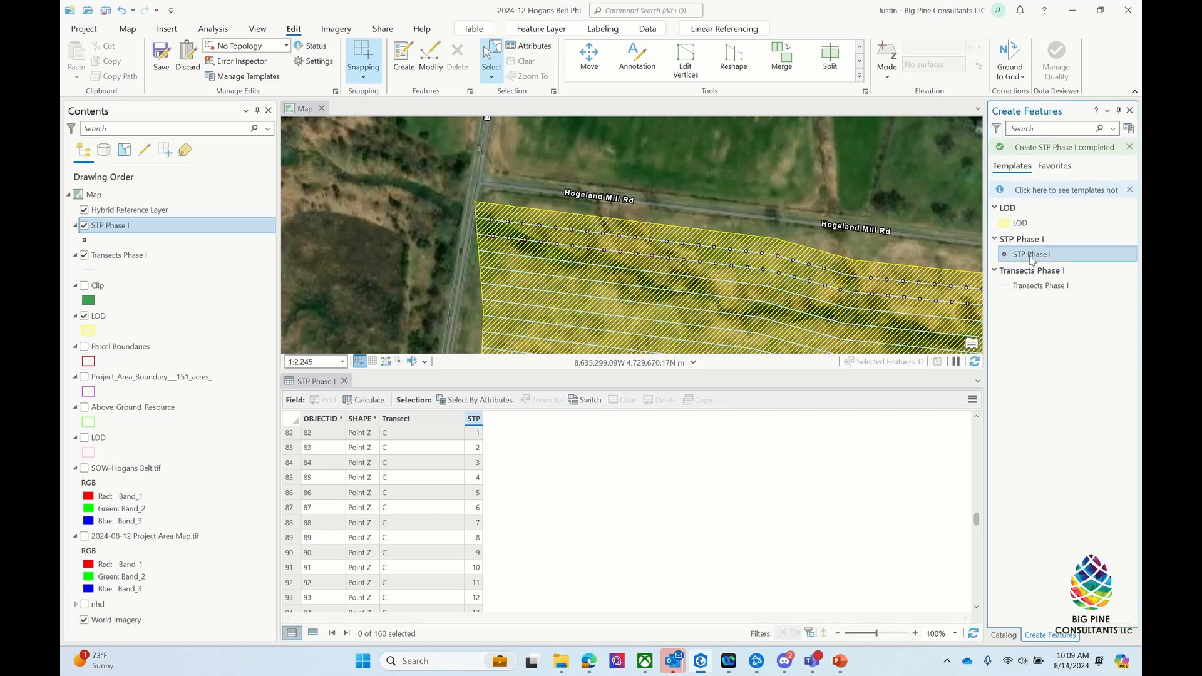
pyautogui.click(1113, 262)
pyautogui.click(1121, 265)
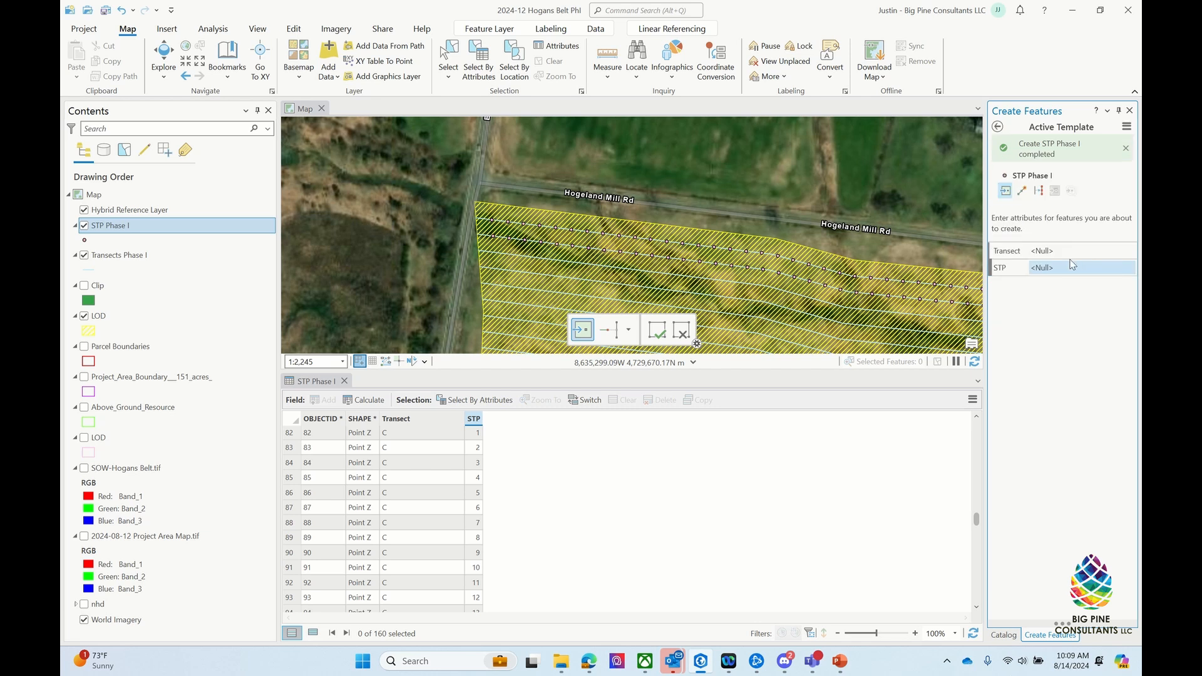
pyautogui.click(1063, 251)
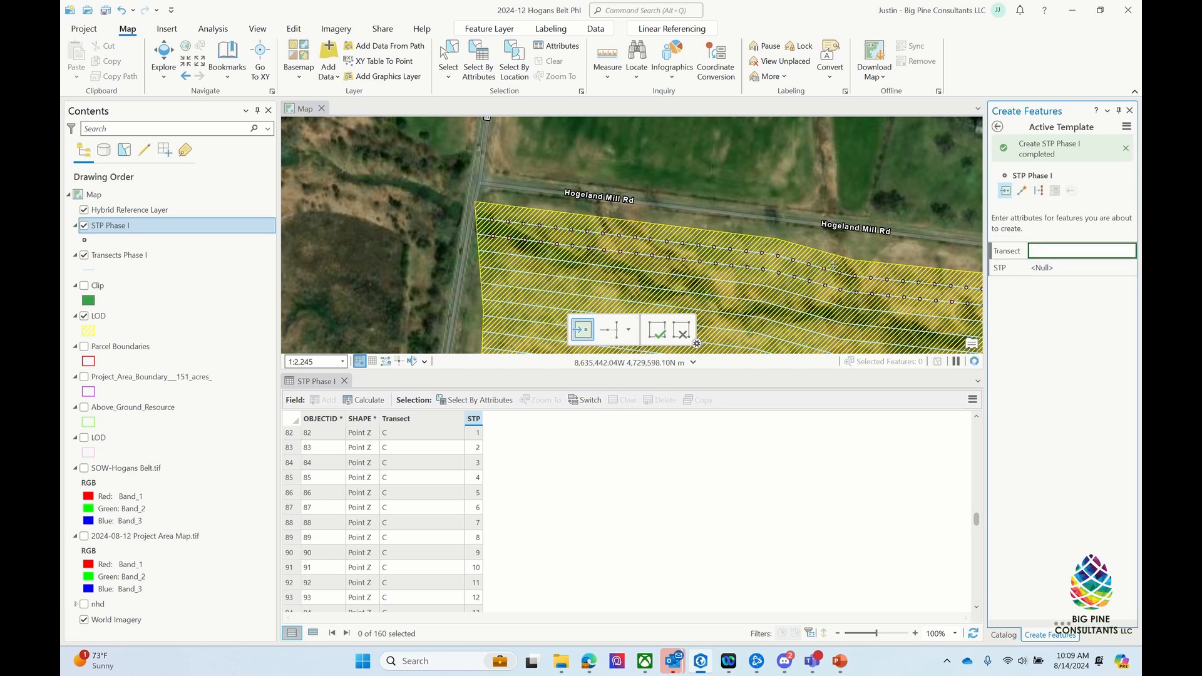
pyautogui.write('D')
pyautogui.click(1036, 328)
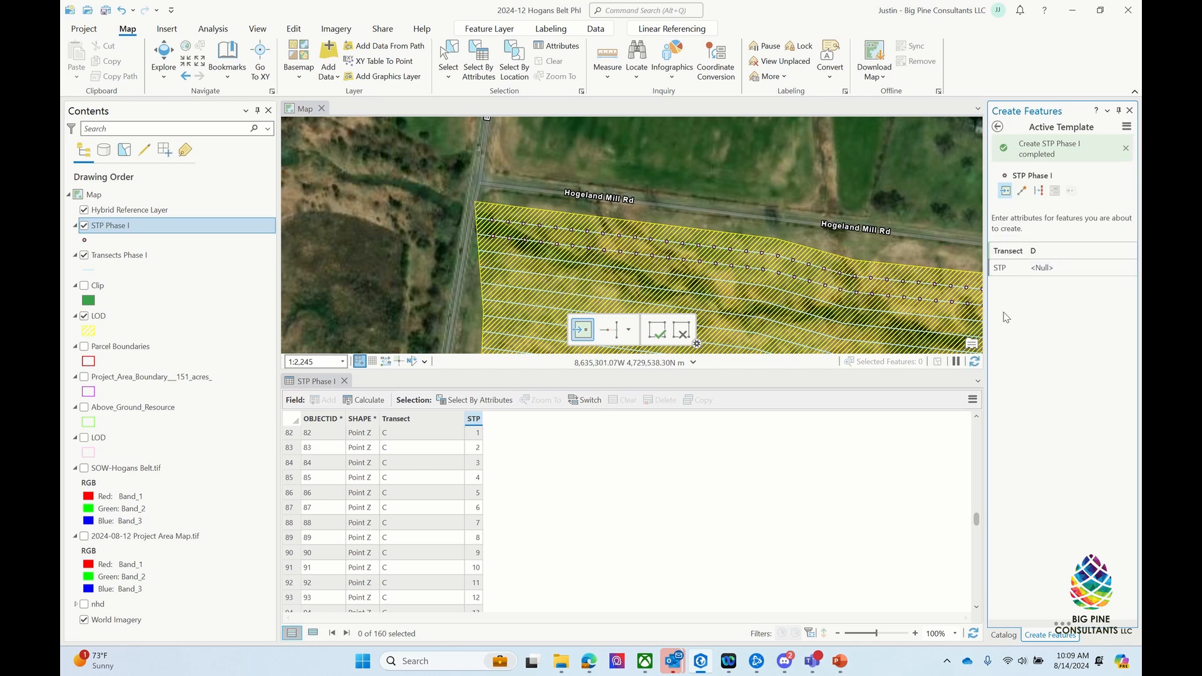
pyautogui.click(1038, 190)
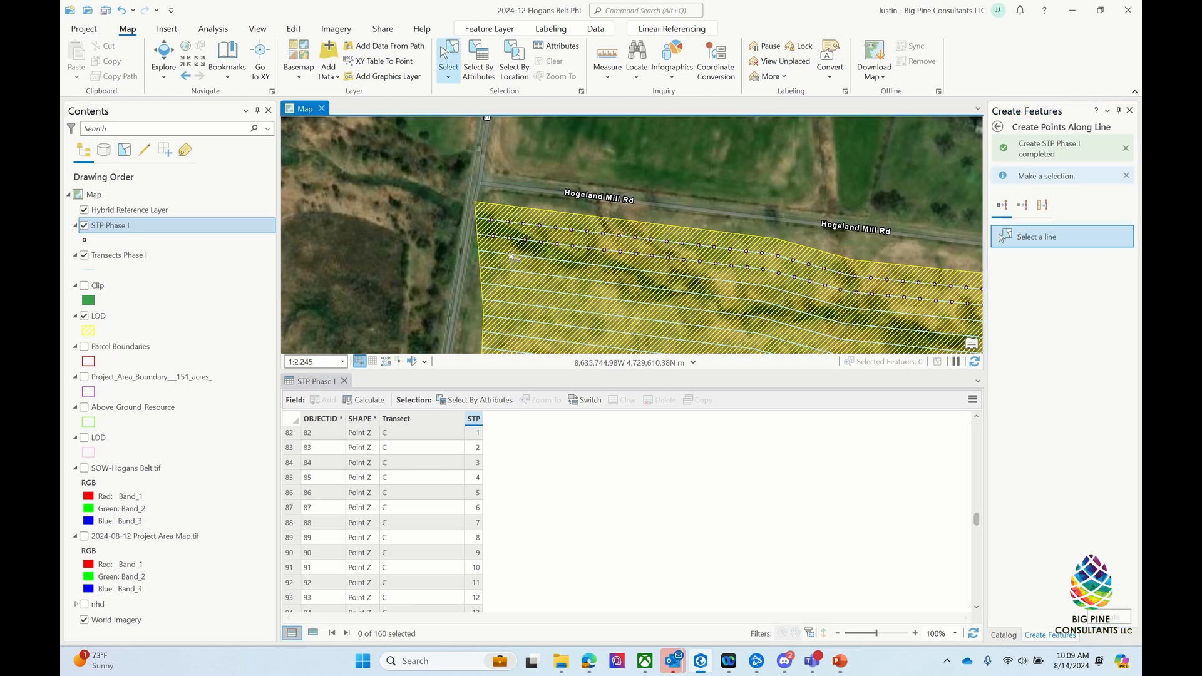
# Step: Create Transect D points along the third transect from the north, spaced every 15 m from the line's start, without extra end points
pyautogui.click(511, 257)
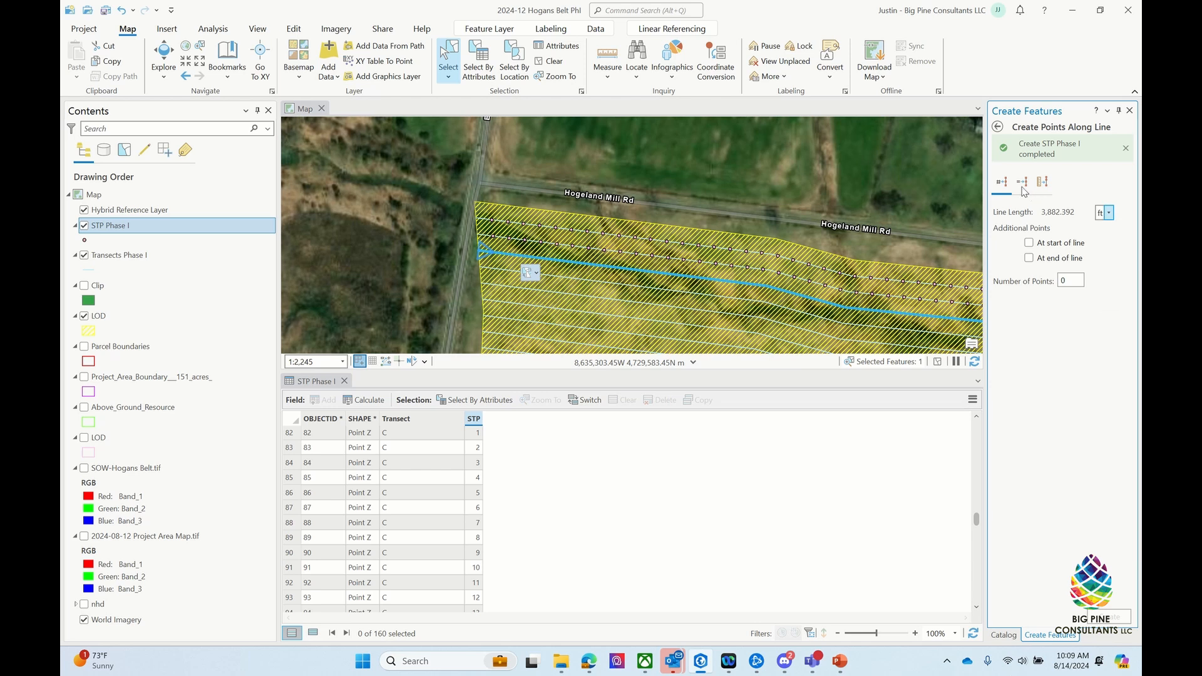
pyautogui.click(1023, 183)
pyautogui.click(1105, 213)
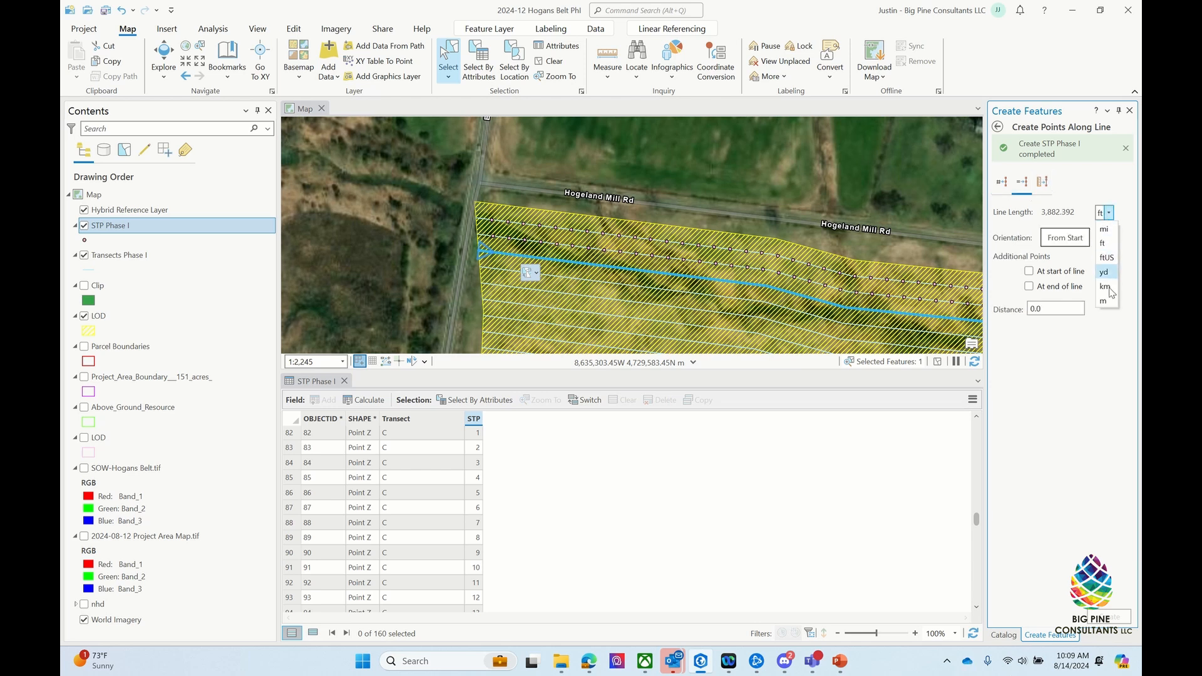
pyautogui.click(1104, 301)
pyautogui.moveTo(1065, 309); pyautogui.dragTo(992, 314)
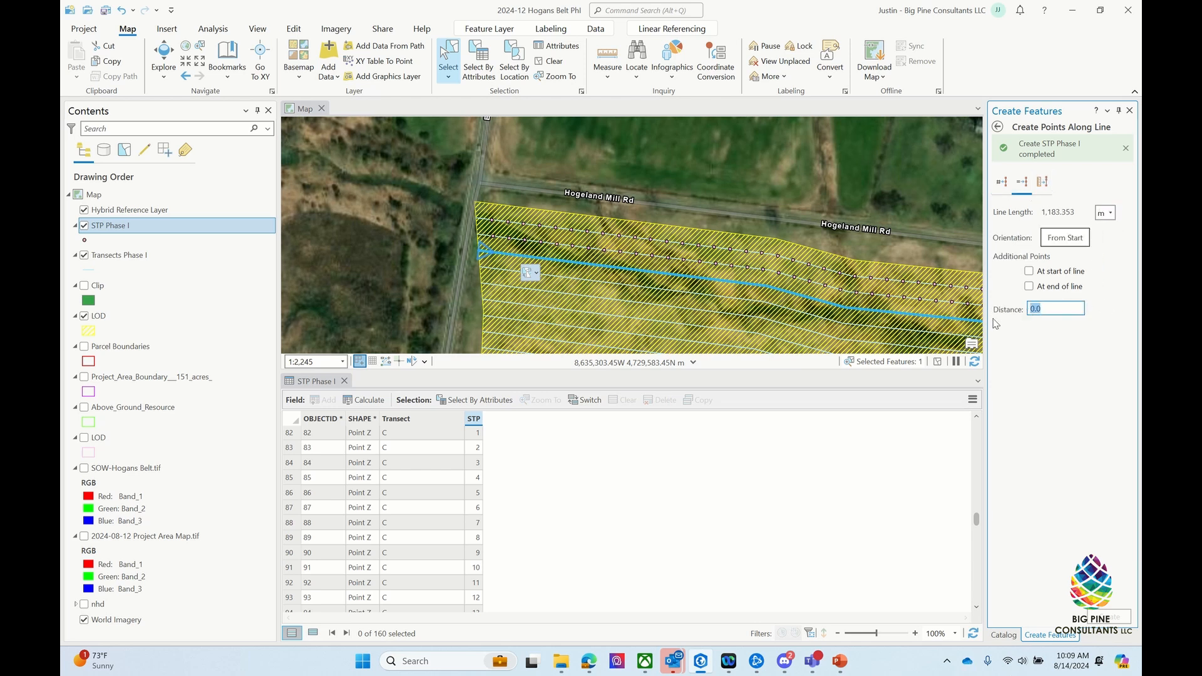
pyautogui.write('15')
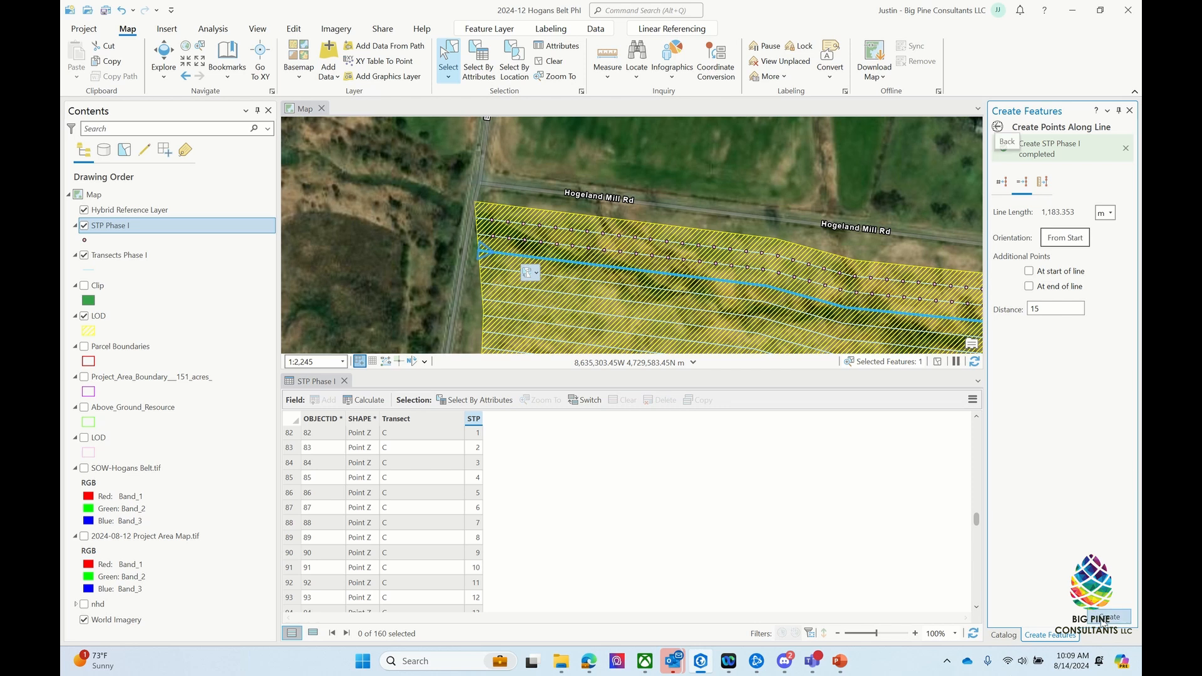
pyautogui.click(1103, 620)
# Step: Number the selected Transect D records in the STP field with the SequentialNumber() calculation
pyautogui.scroll(-20, 370, 539)
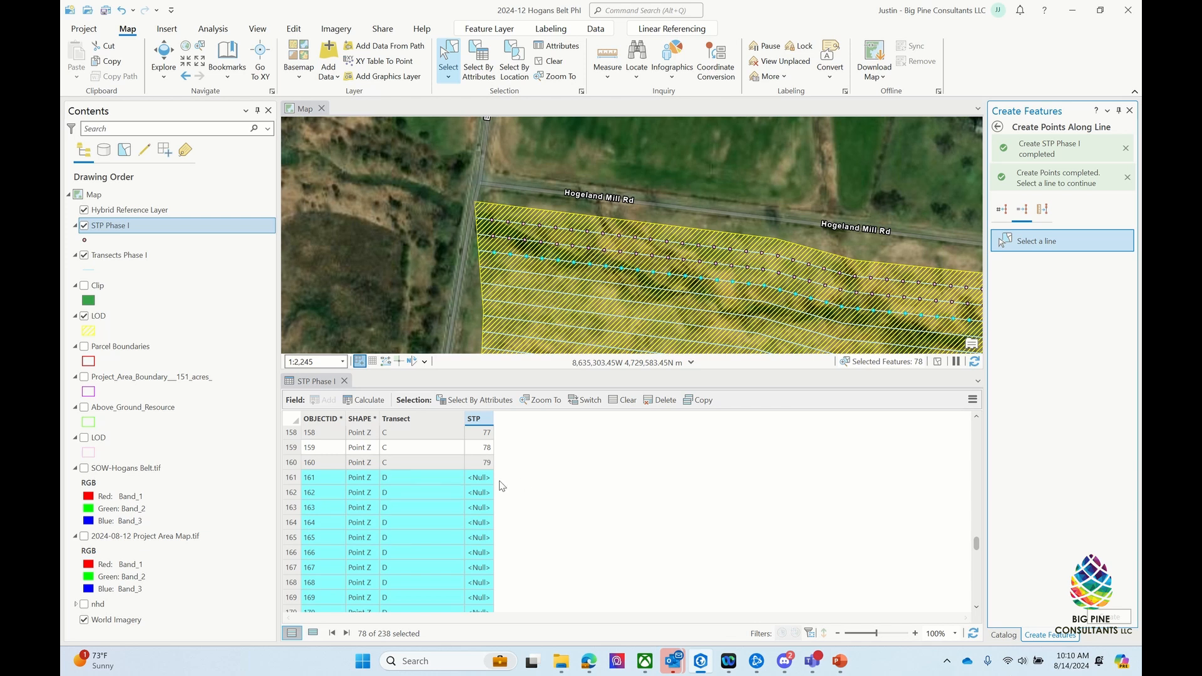
pyautogui.click(364, 400)
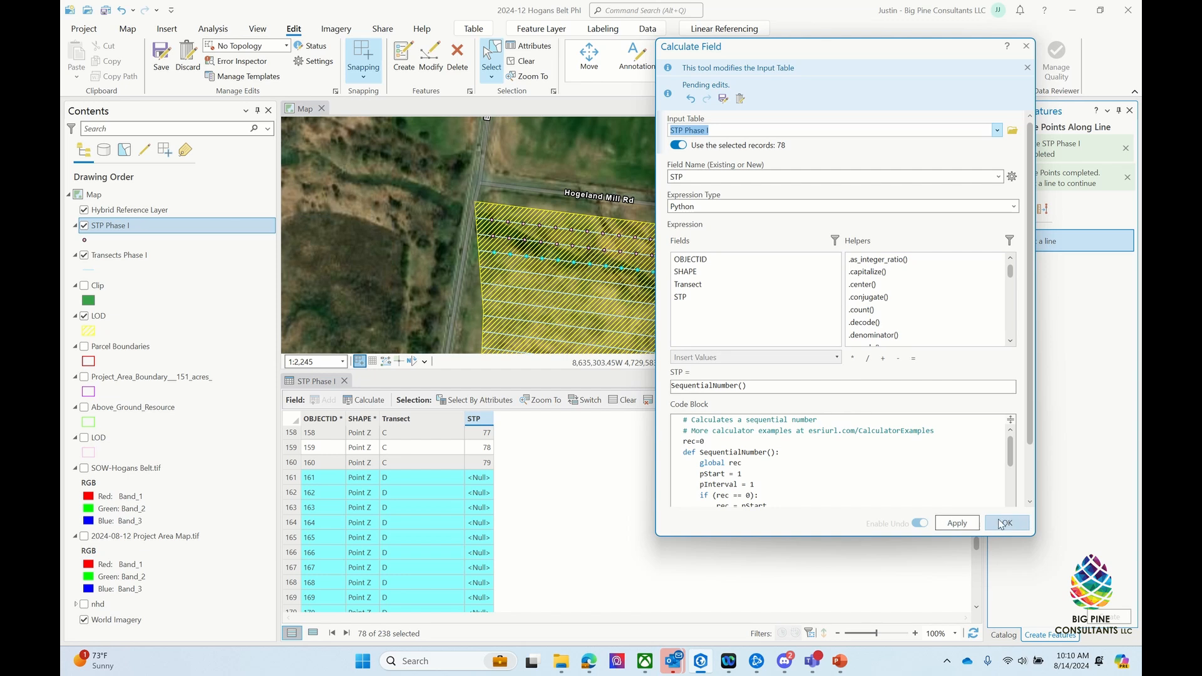
pyautogui.click(957, 523)
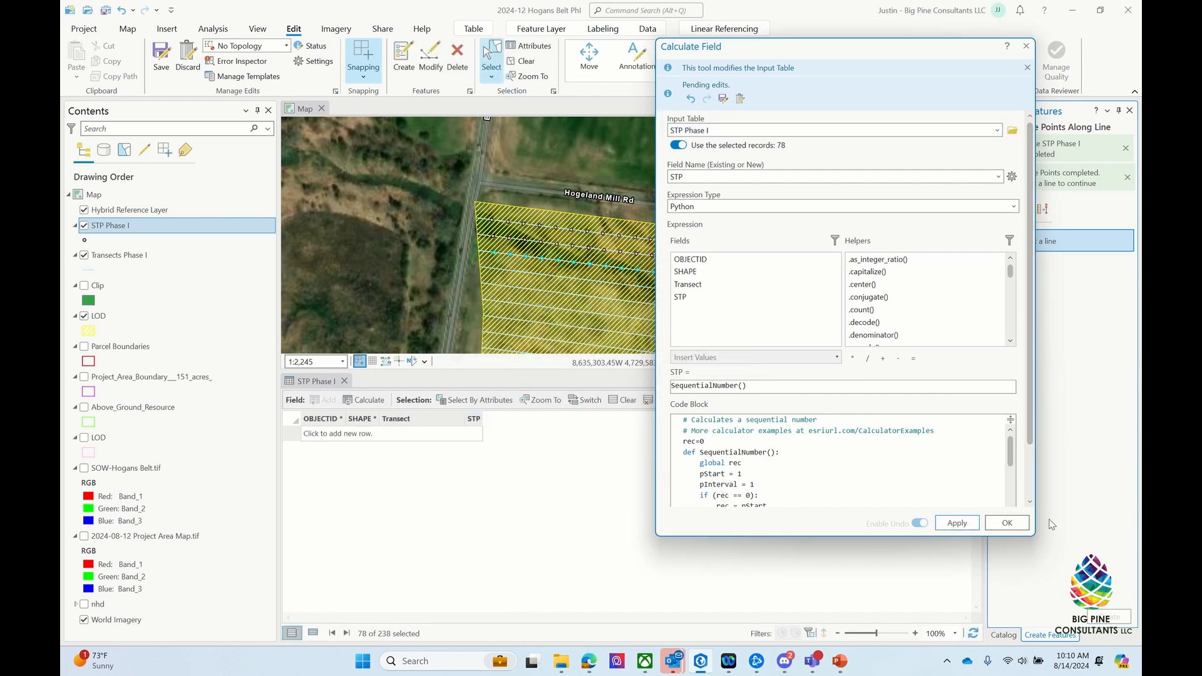
pyautogui.click(1007, 523)
# Step: Check the STP numbering in the table, then clear the Transect D selection and save the edits
pyautogui.scroll(-3, 491, 493)
pyautogui.scroll(-20, 492, 493)
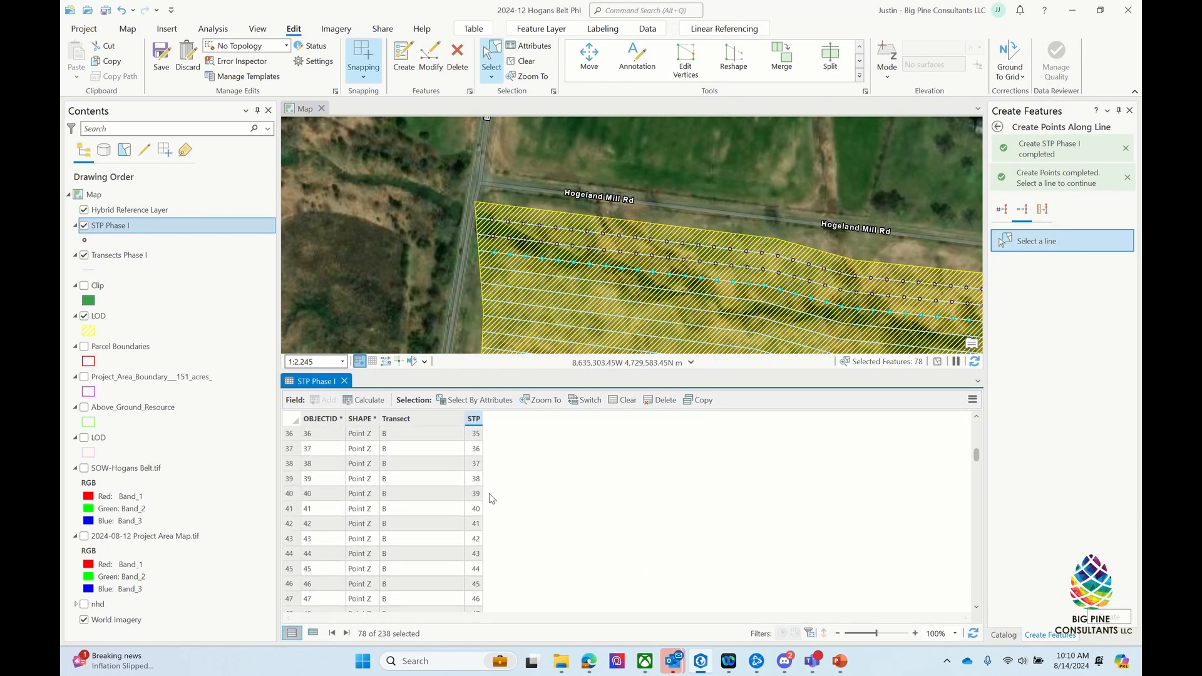
pyautogui.scroll(-5, 492, 500)
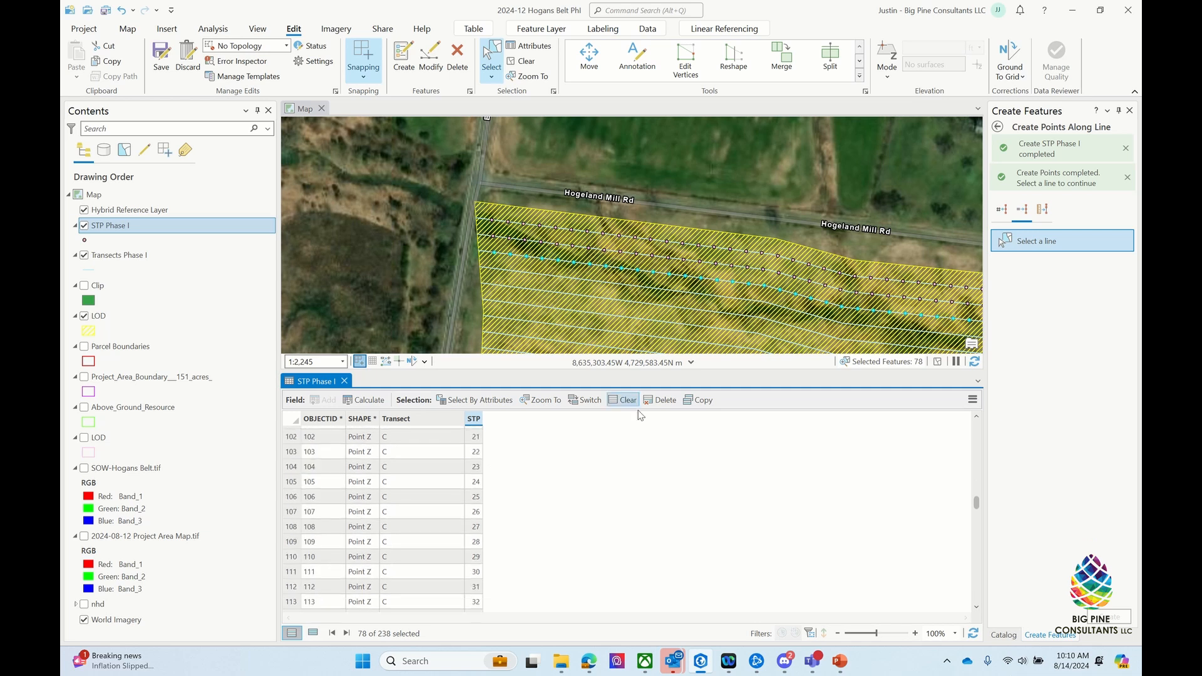
pyautogui.click(623, 400)
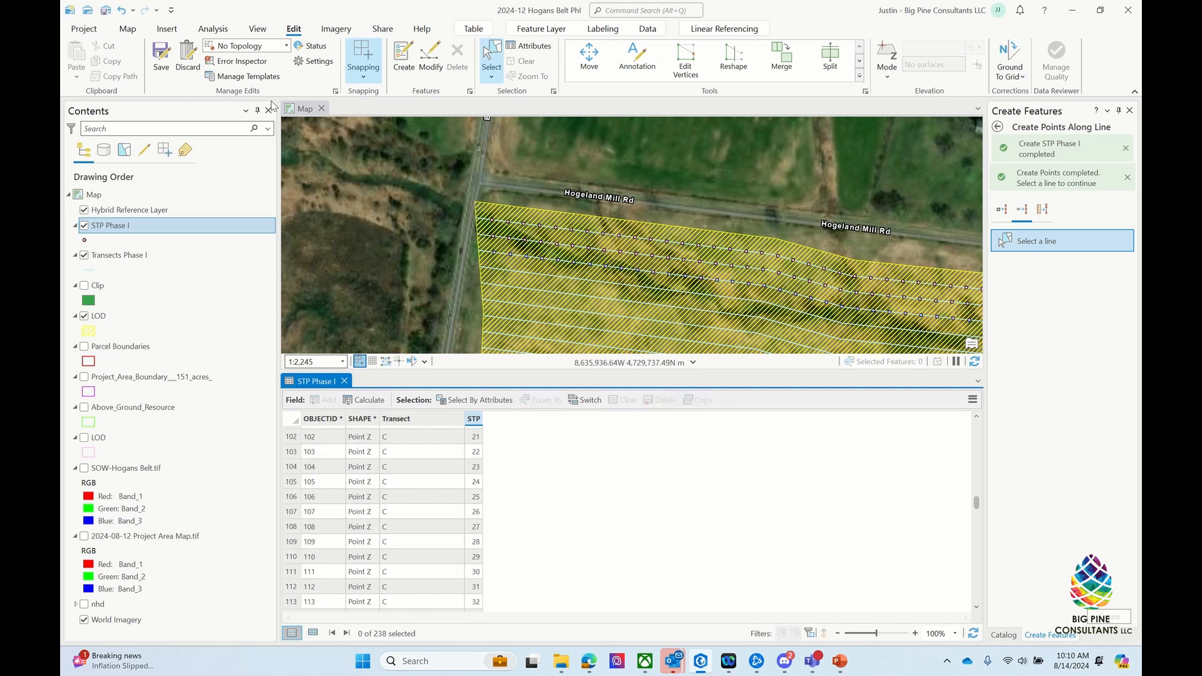
pyautogui.click(161, 60)
pyautogui.click(606, 399)
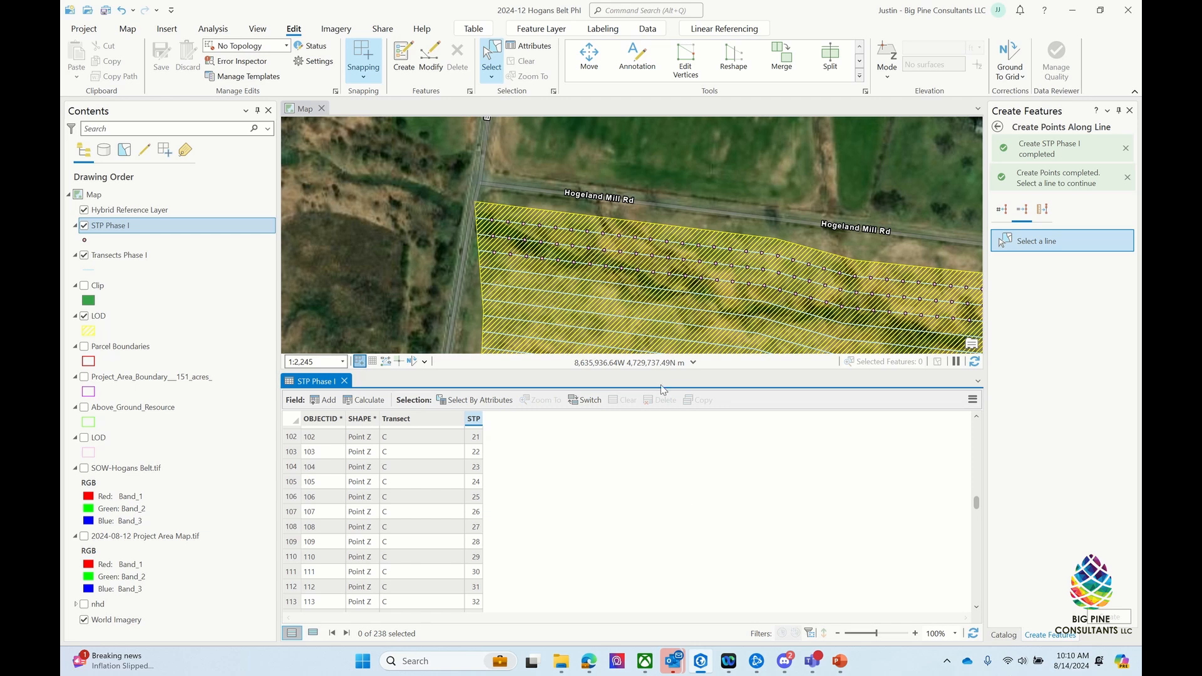
# Step: Examine the STP point coverage on the map around the highlighted transect and the remaining transects to its south
pyautogui.scroll(-2, 506, 199)
pyautogui.scroll(-2, 547, 170)
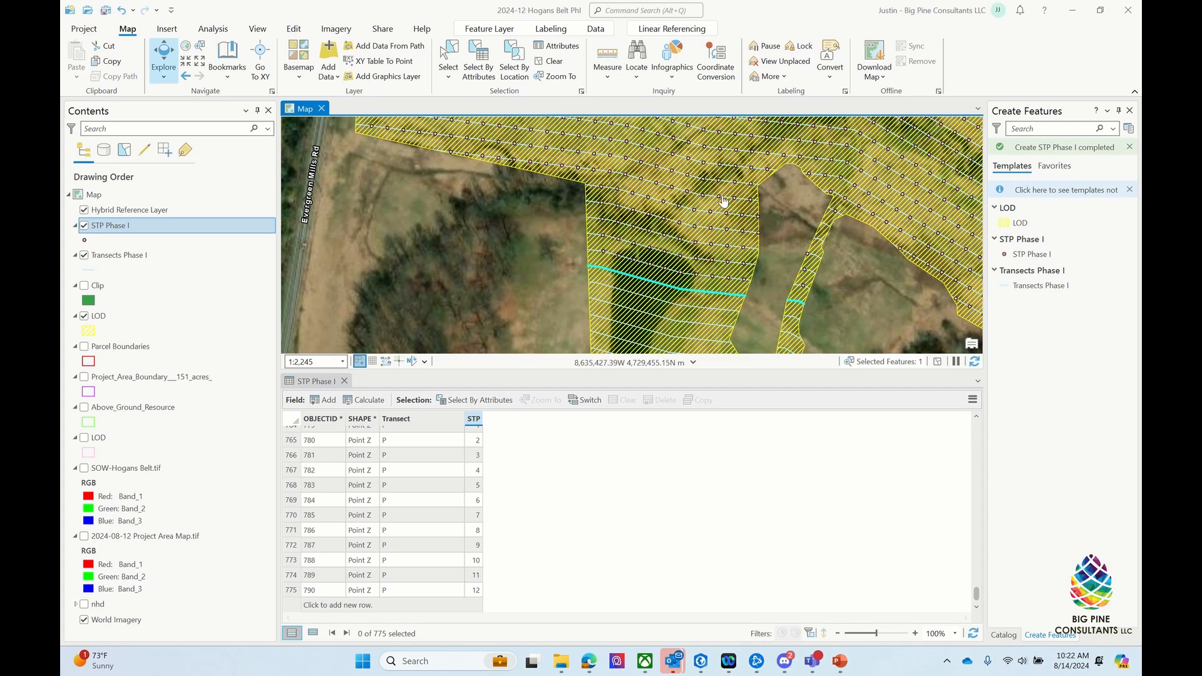
pyautogui.scroll(-2, 558, 238)
pyautogui.scroll(-2, 542, 265)
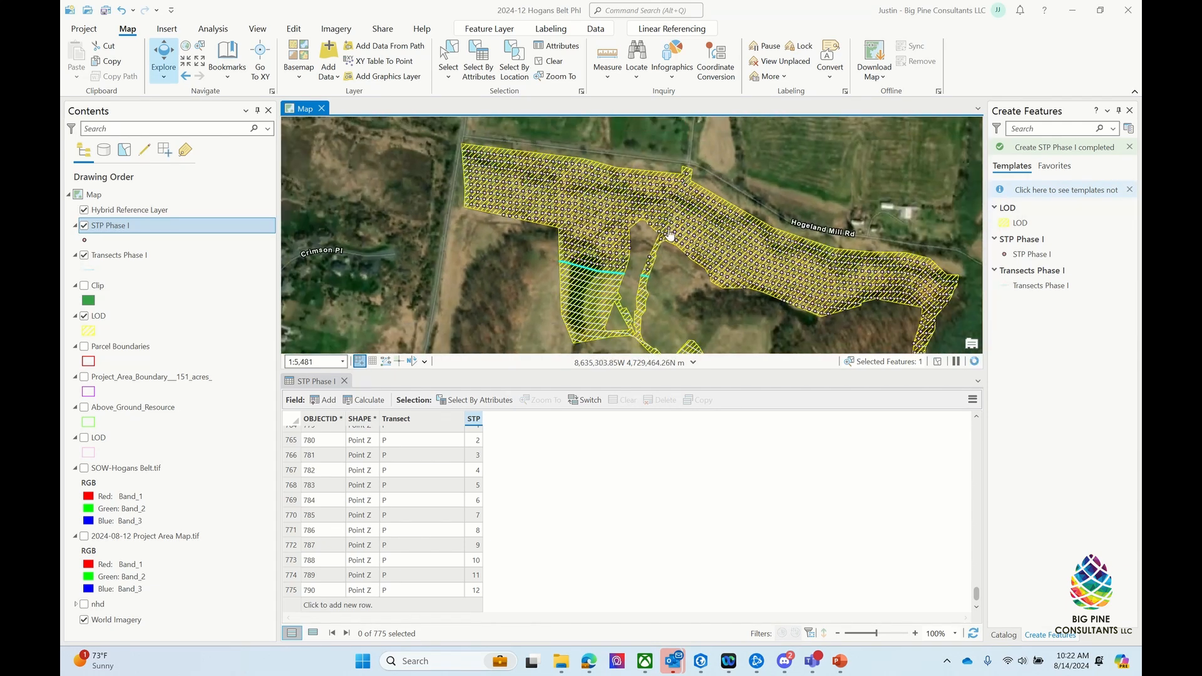
pyautogui.scroll(2, 695, 216)
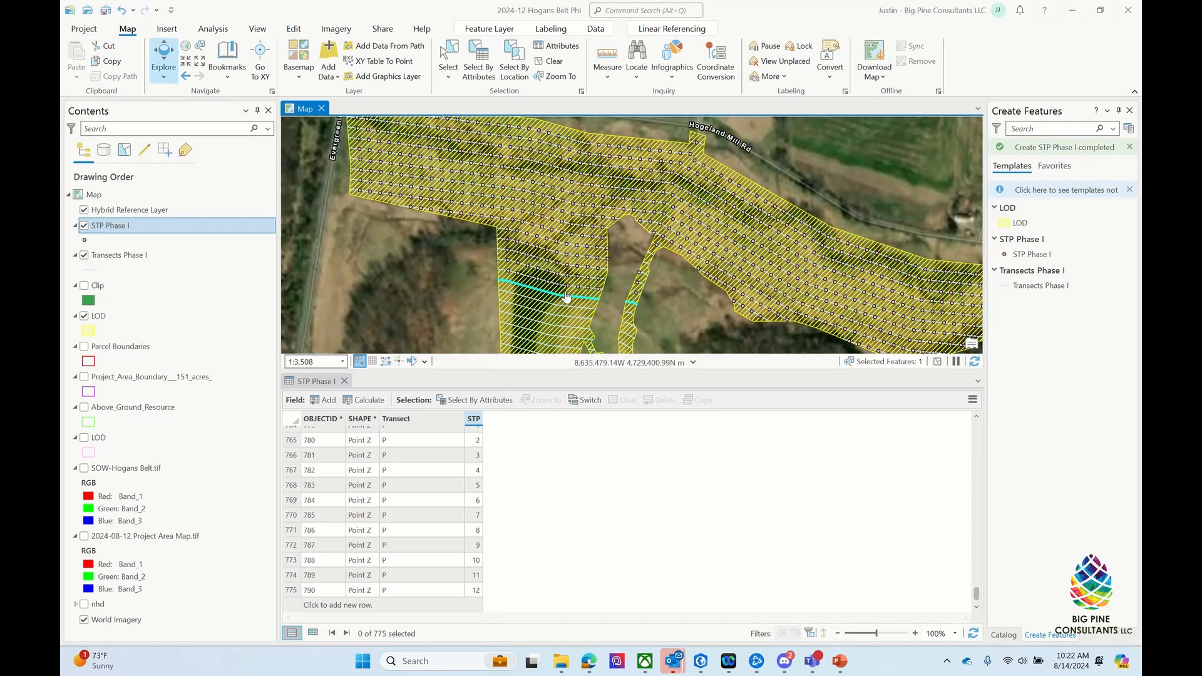
pyautogui.scroll(2, 626, 313)
pyautogui.scroll(2, 494, 264)
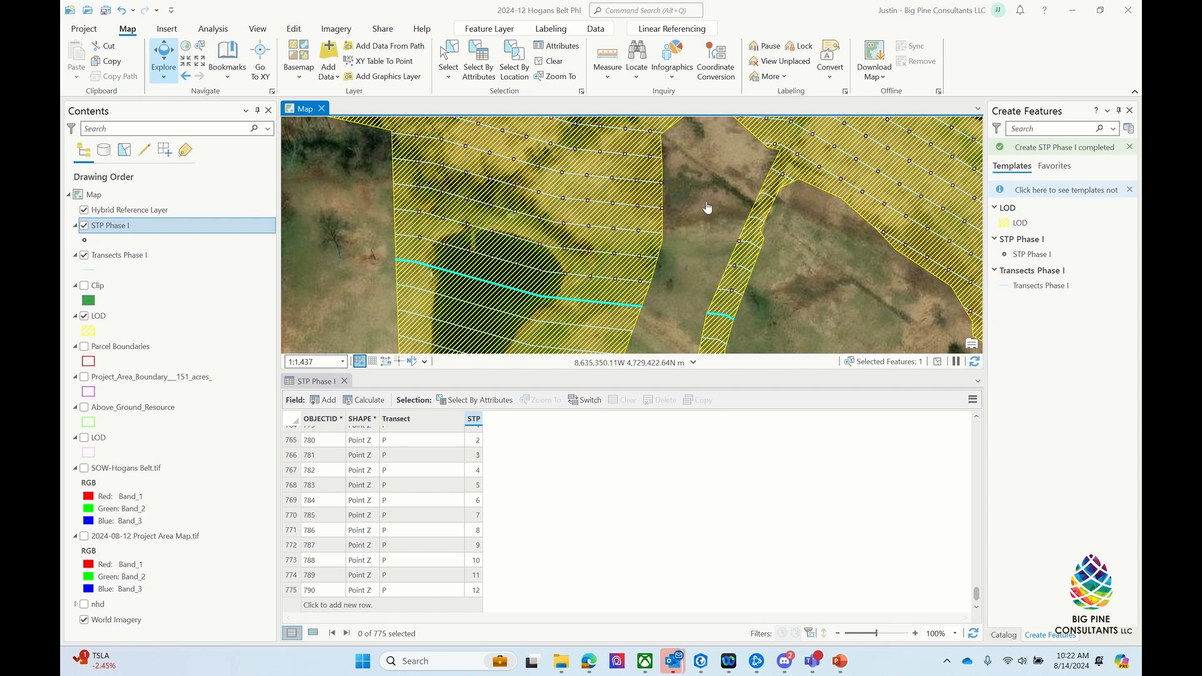
pyautogui.scroll(-2, 698, 190)
pyautogui.scroll(2, 702, 201)
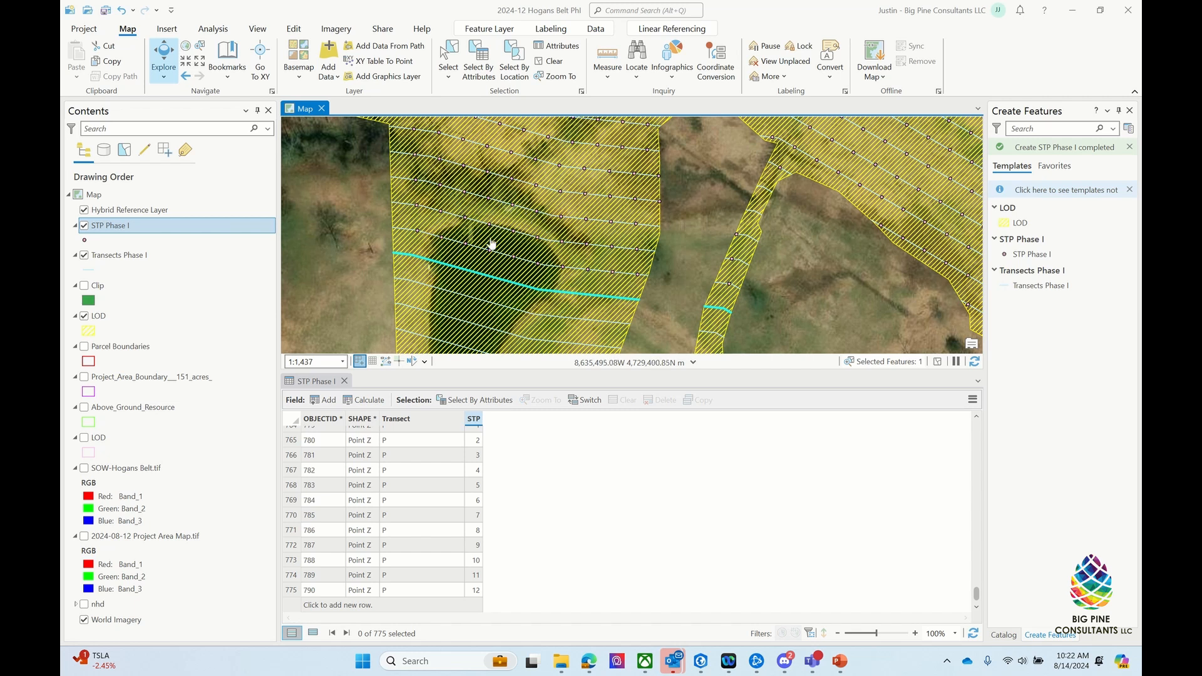
pyautogui.scroll(-2, 491, 243)
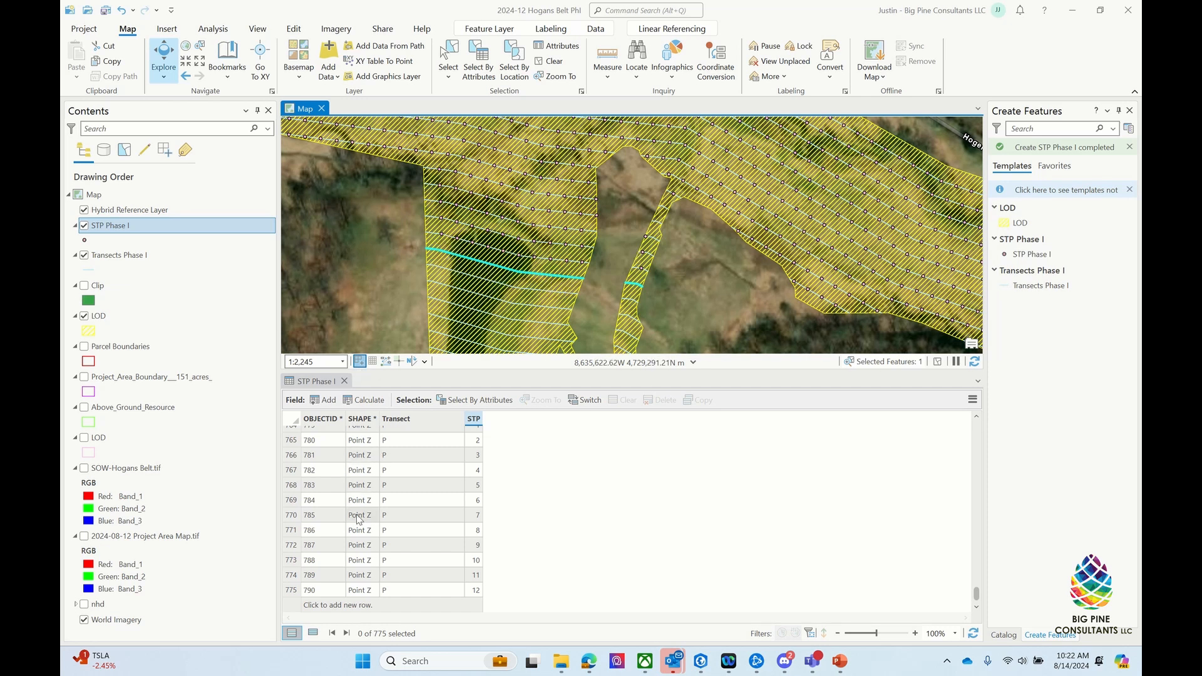
# Step: Inspect the last Transect P record and the map attributes of the first Transect P point and its transect line
pyautogui.moveTo(975, 602)
pyautogui.mouseDown()
pyautogui.moveTo(972, 565)
pyautogui.moveTo(975, 611)
pyautogui.mouseUp()
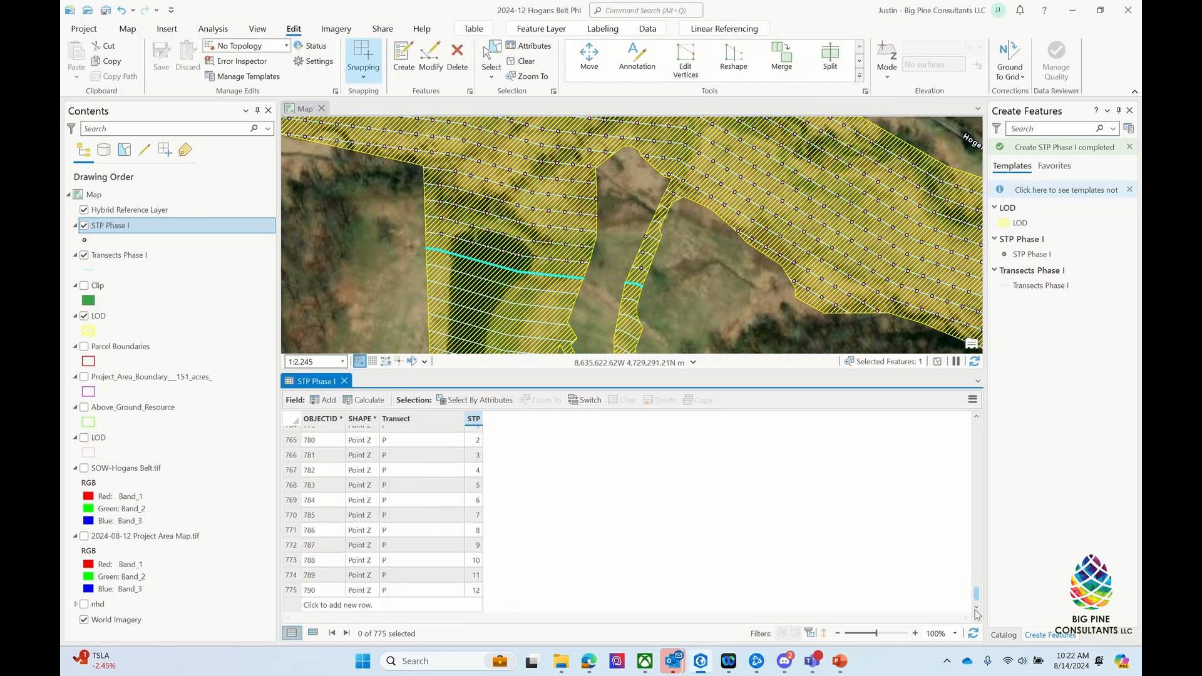
pyautogui.click(405, 594)
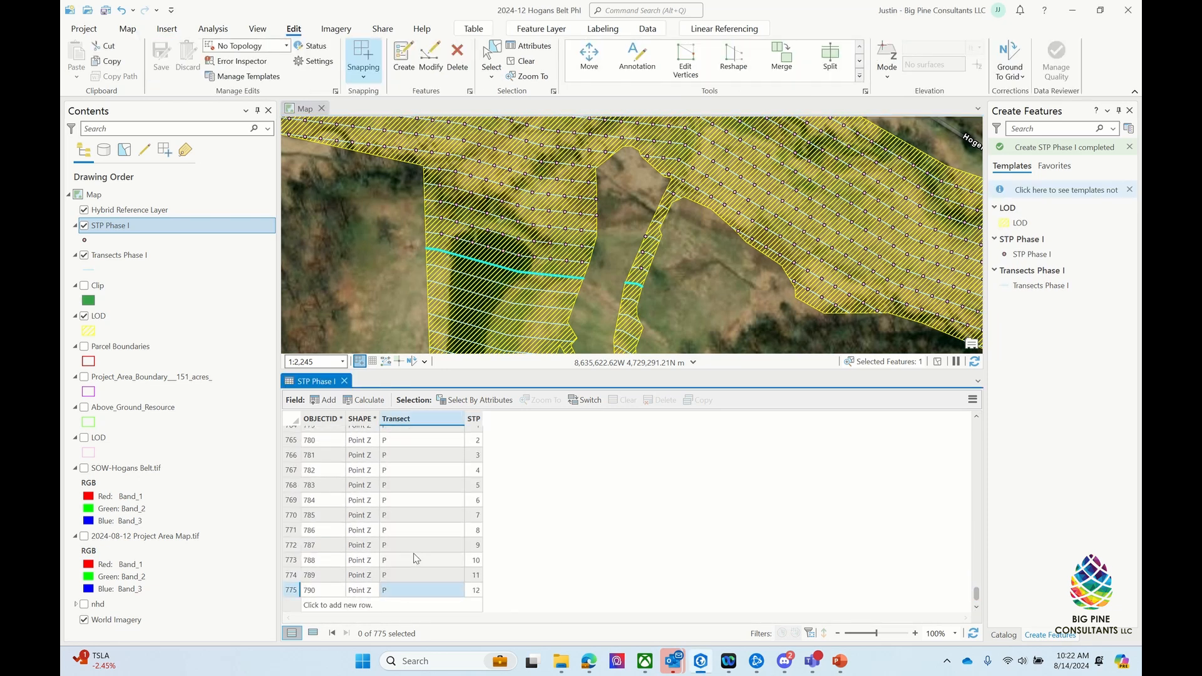
pyautogui.click(292, 591)
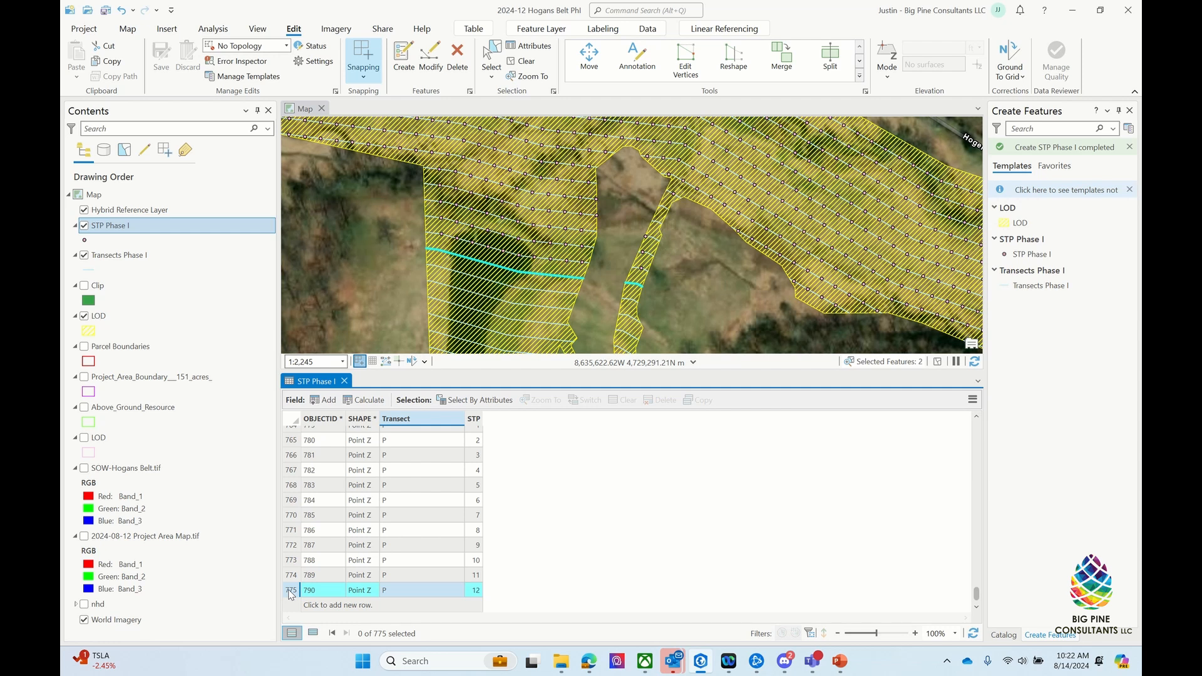
pyautogui.click(447, 239)
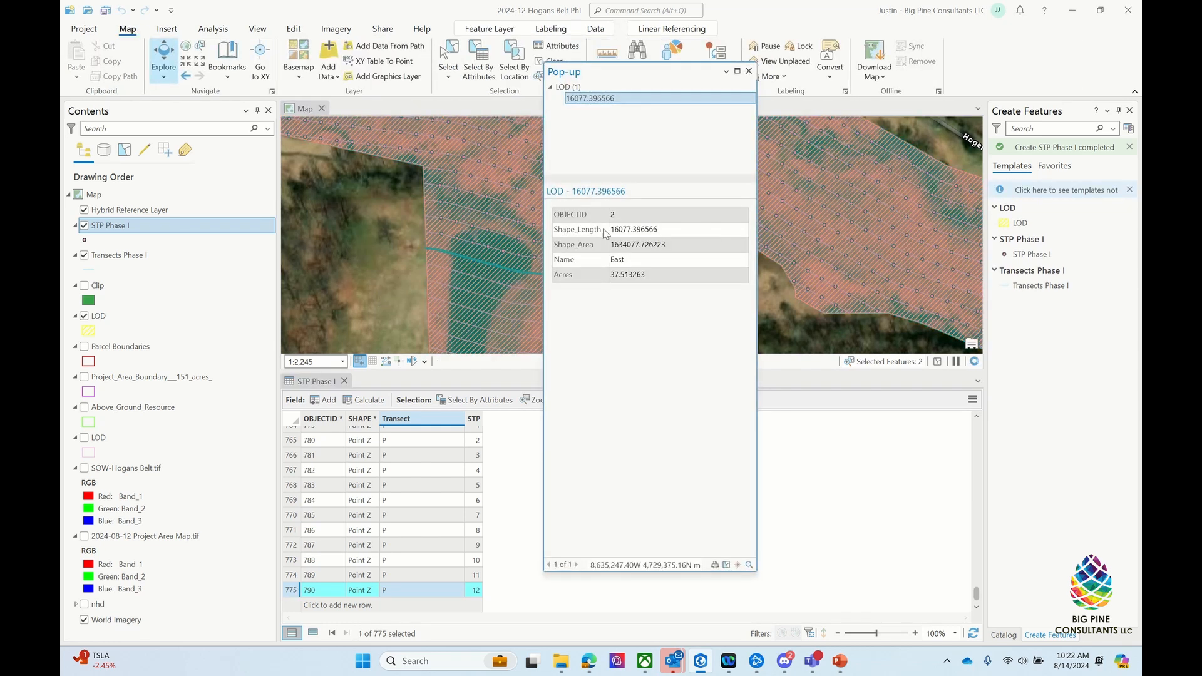
pyautogui.click(749, 70)
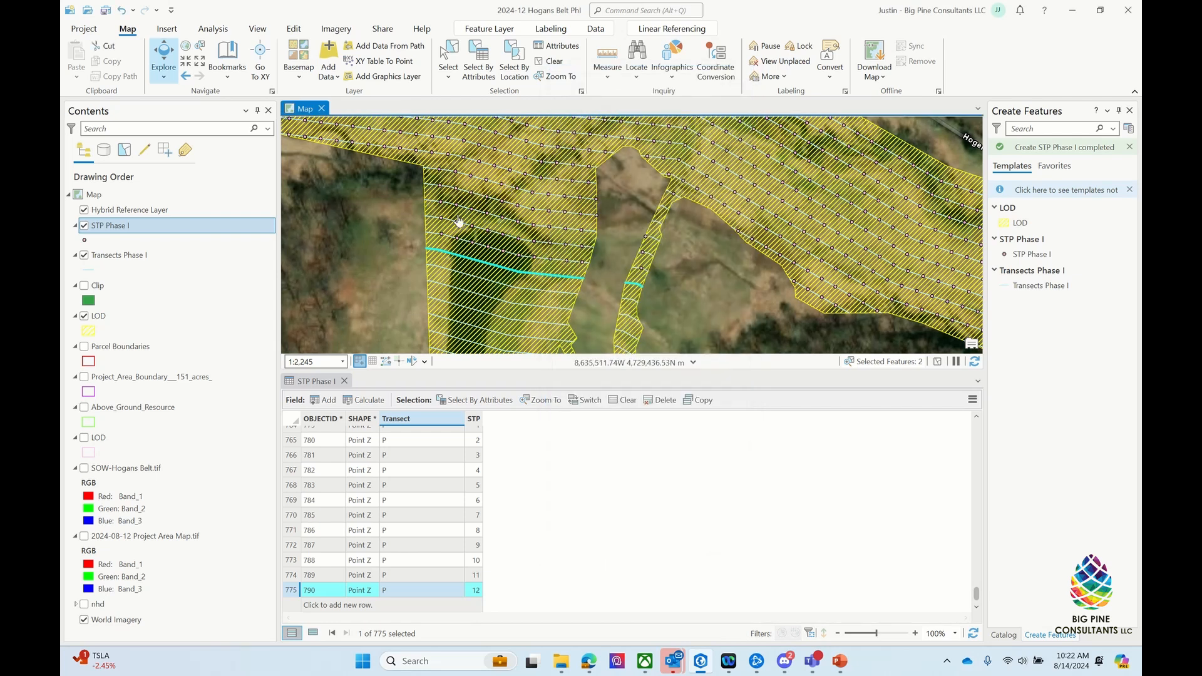
pyautogui.click(441, 234)
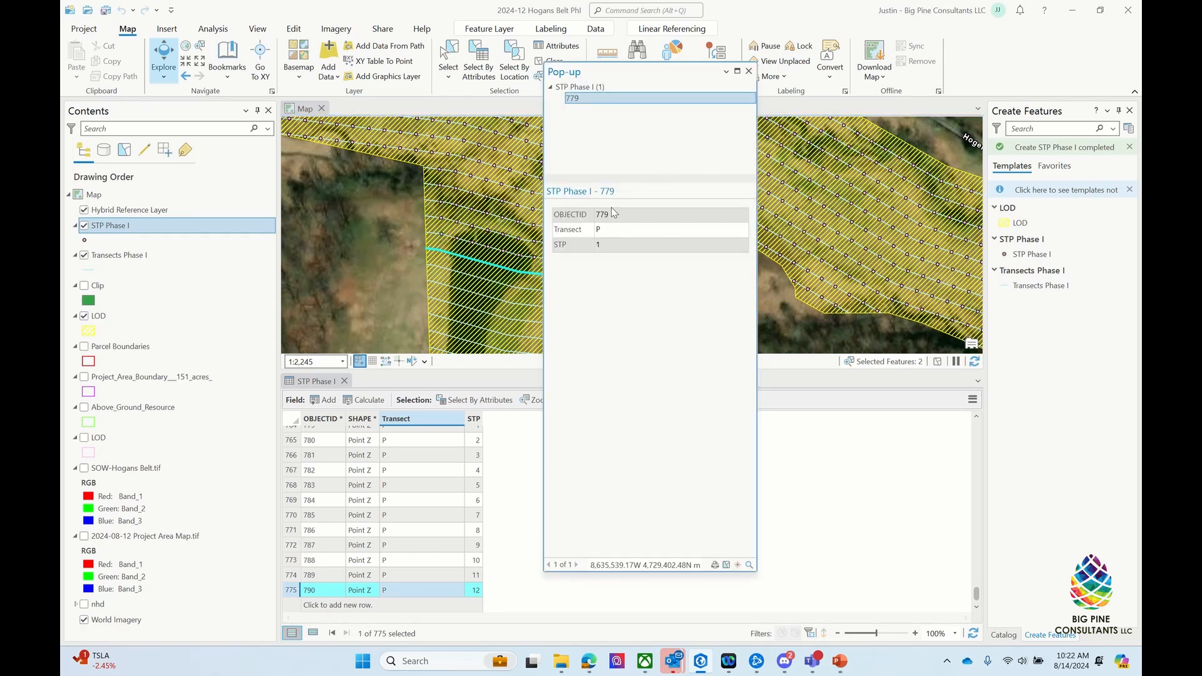
pyautogui.click(434, 238)
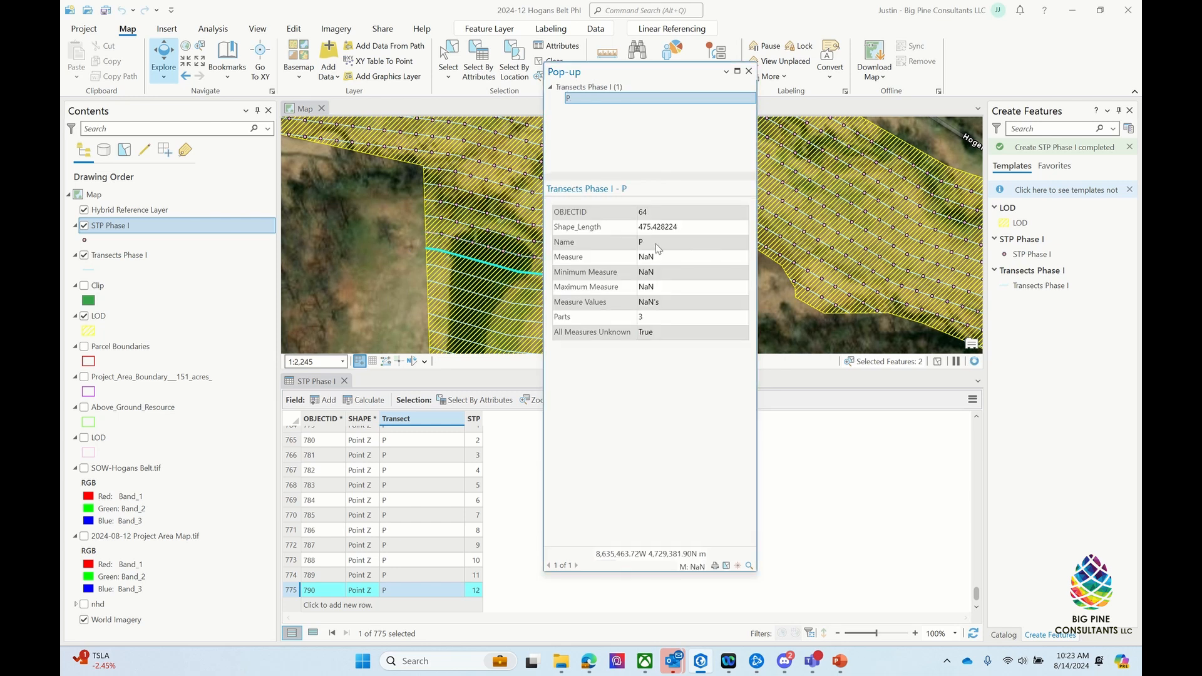
pyautogui.click(749, 70)
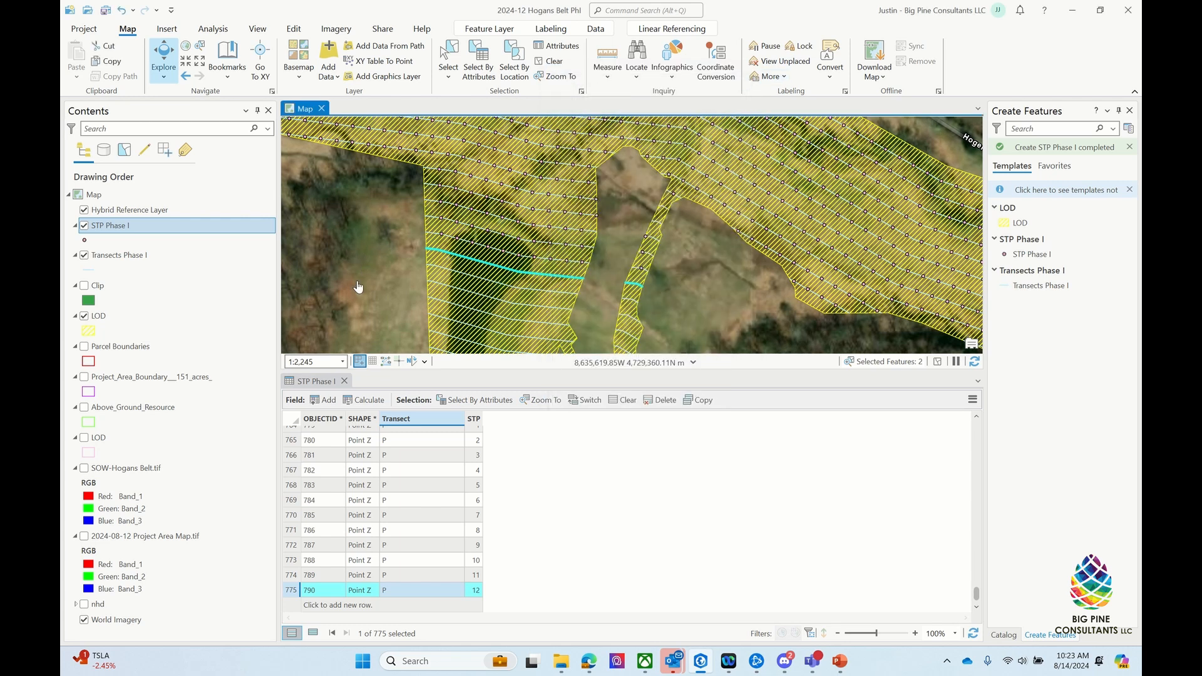
pyautogui.scroll(-2, 374, 274)
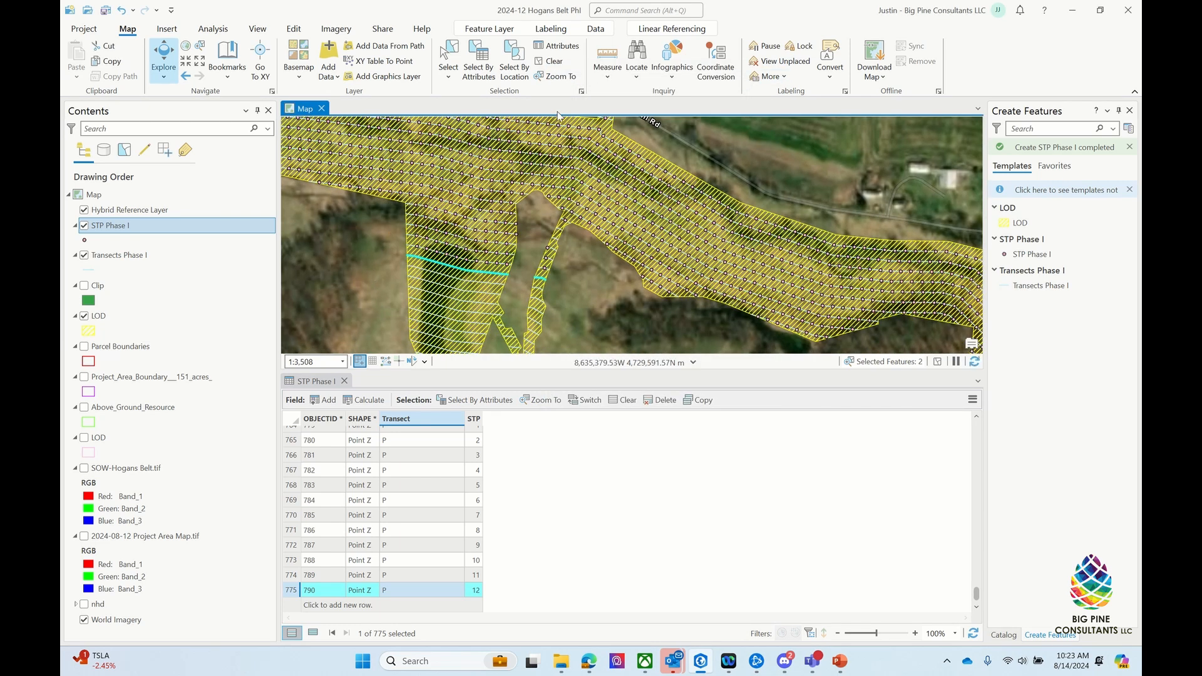
# Step: Review the Transect and STP values of the table's final records, from Transect EE to JJ
pyautogui.scroll(4, 376, 303)
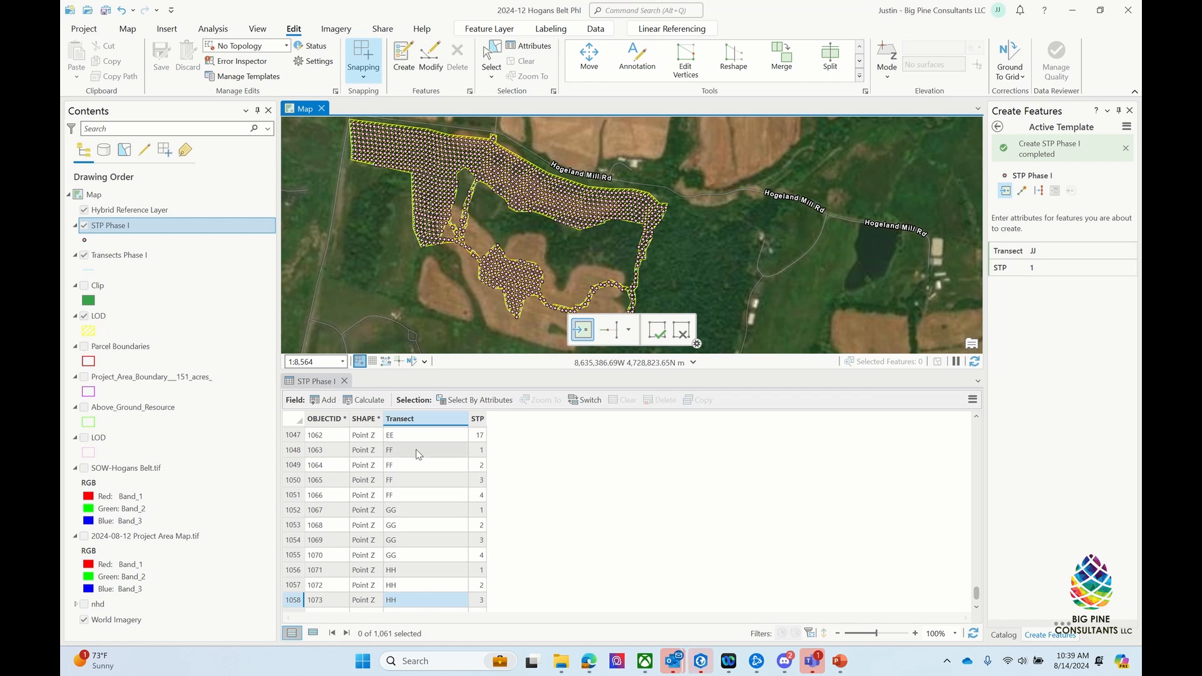
pyautogui.scroll(-2, 417, 602)
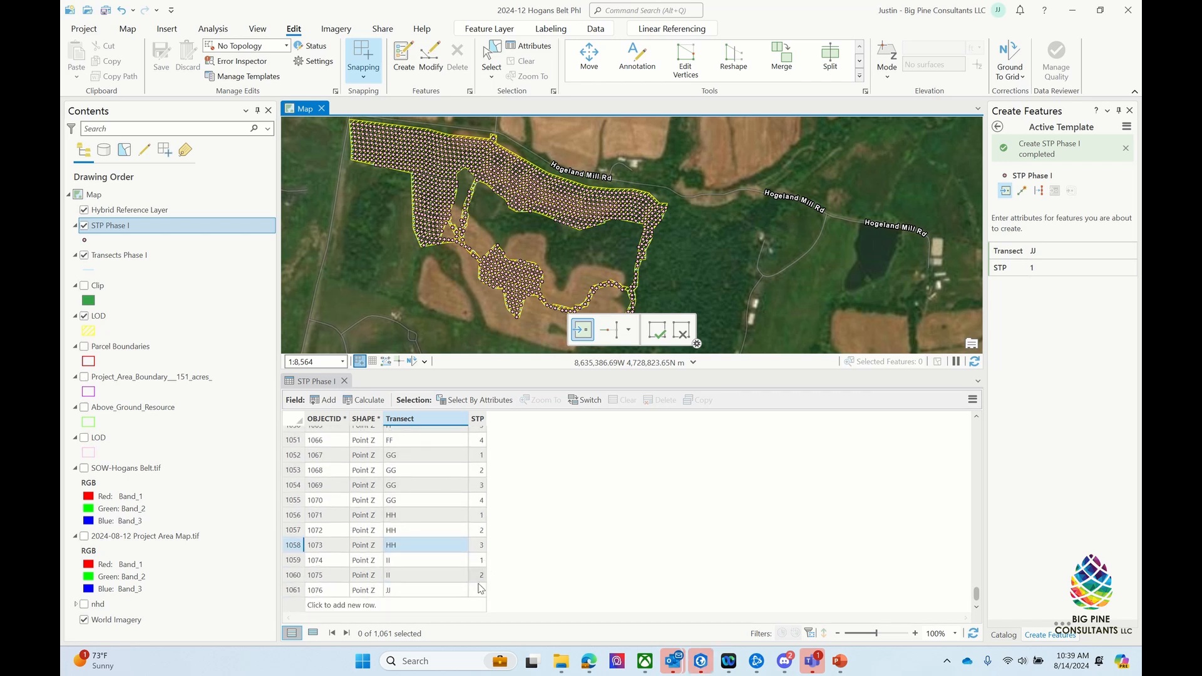
pyautogui.scroll(20, 476, 499)
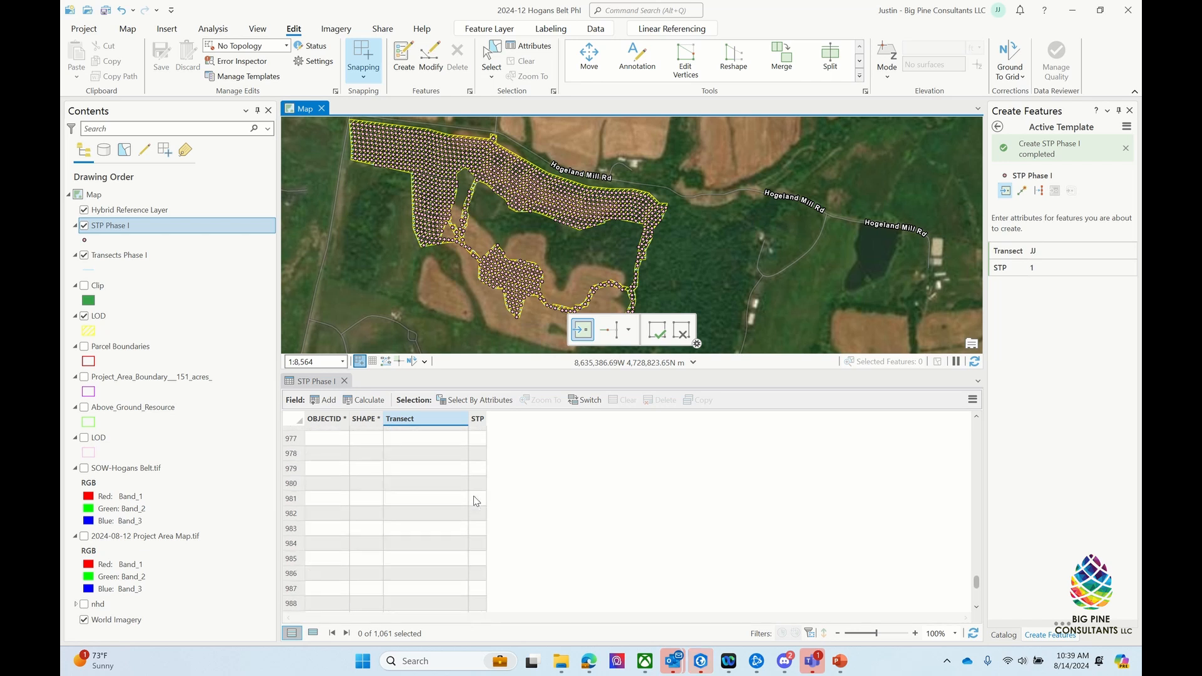
# Step: Review the Transect and STP values from the table's end back up to Transect K, then close the STP Phase I table
pyautogui.scroll(20, 477, 497)
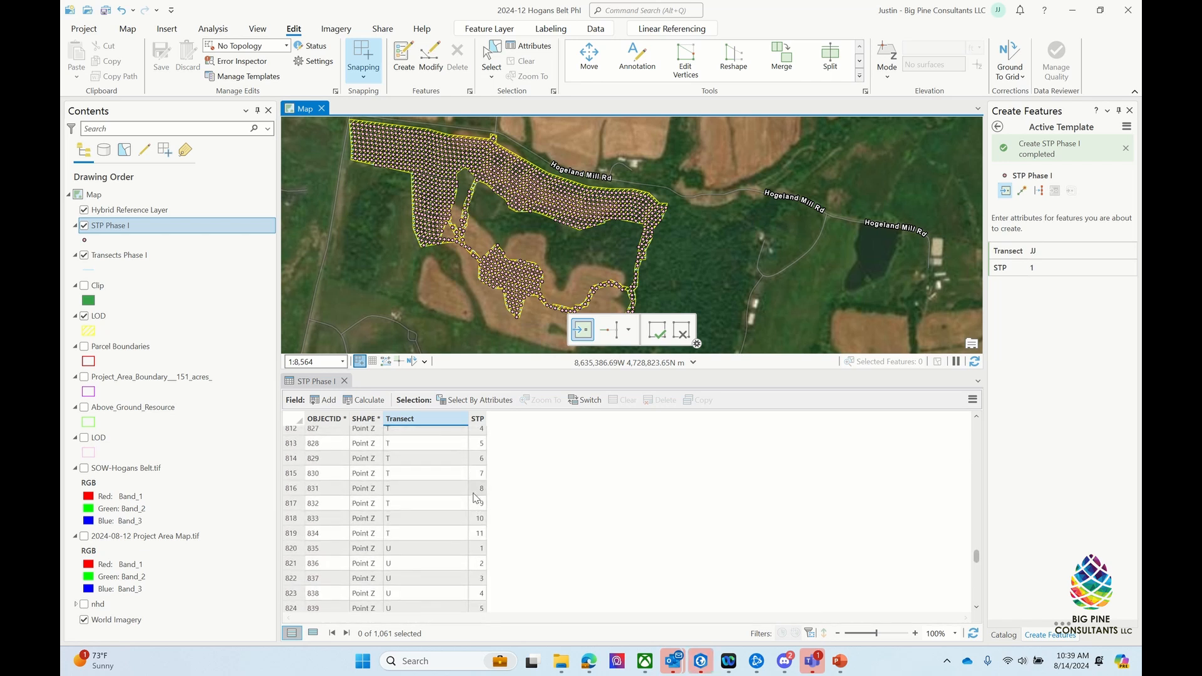
pyautogui.scroll(4, 477, 490)
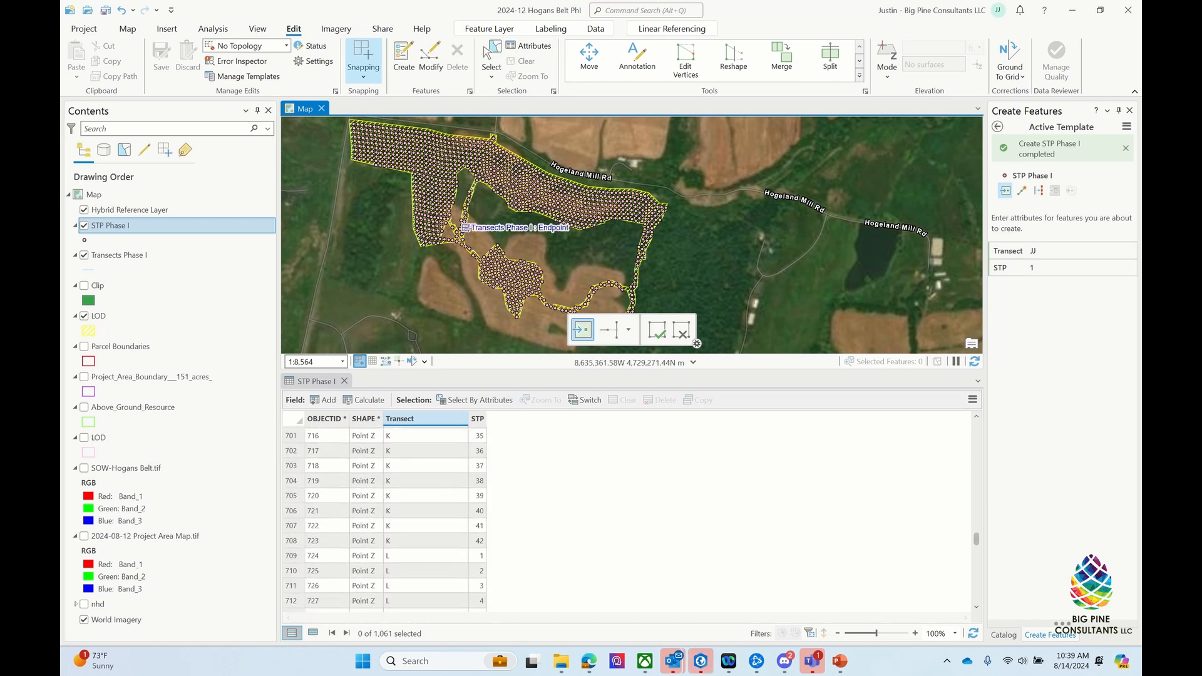
pyautogui.click(345, 381)
# Step: Examine the STP points and transects along the narrow winding southern corridor, the adjoining wider area, and the northern part of the LOD
pyautogui.scroll(3, 494, 386)
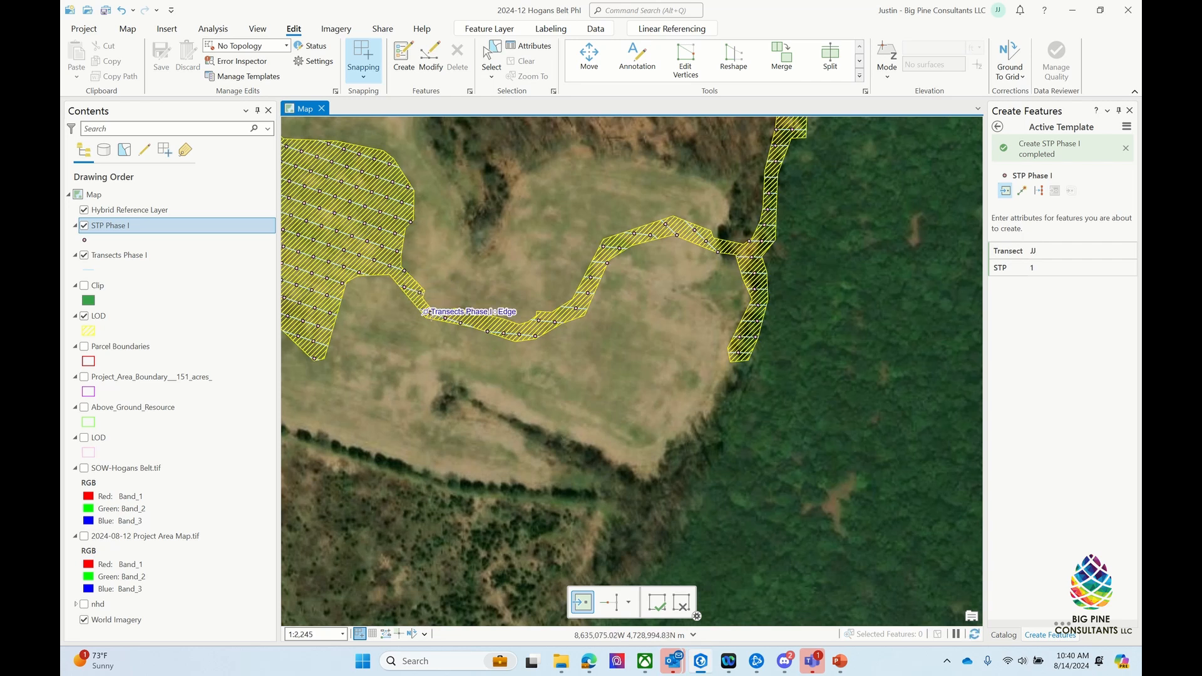
pyautogui.click(589, 283)
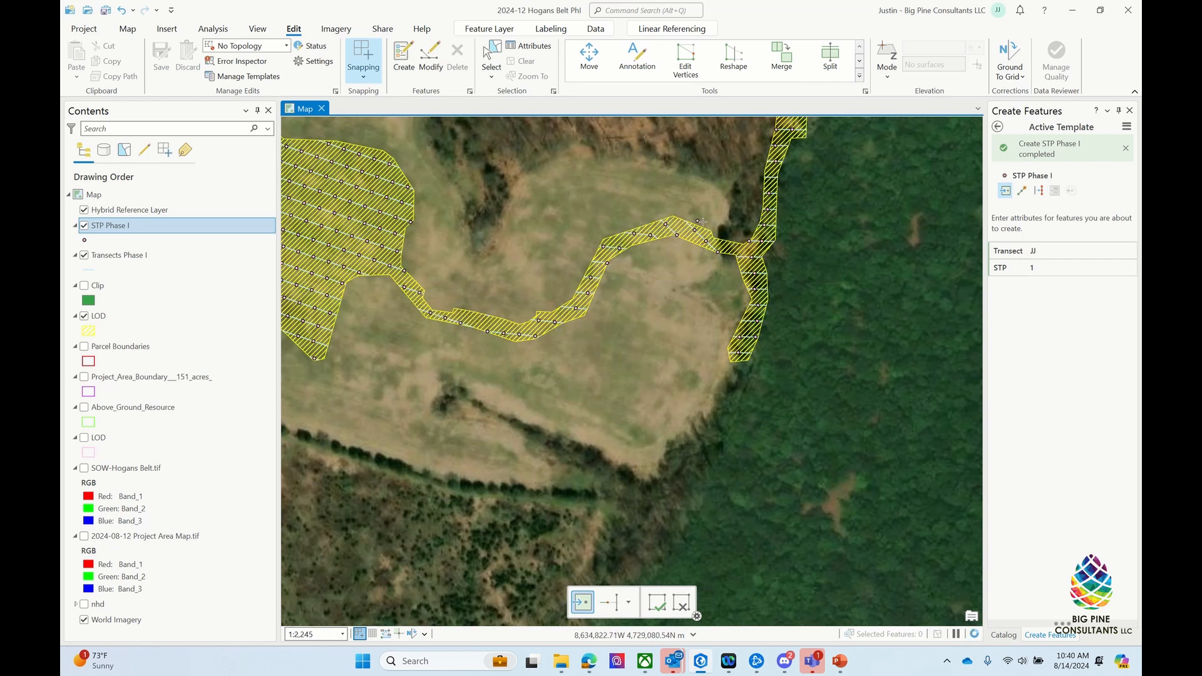
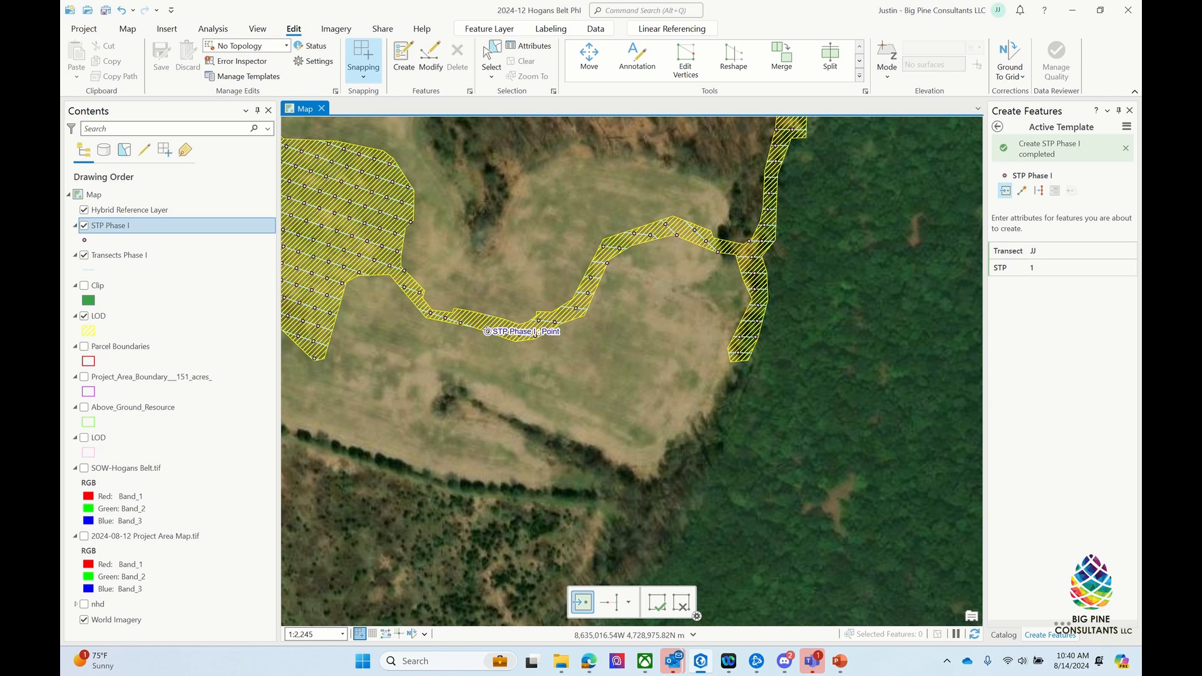
pyautogui.scroll(3, 536, 332)
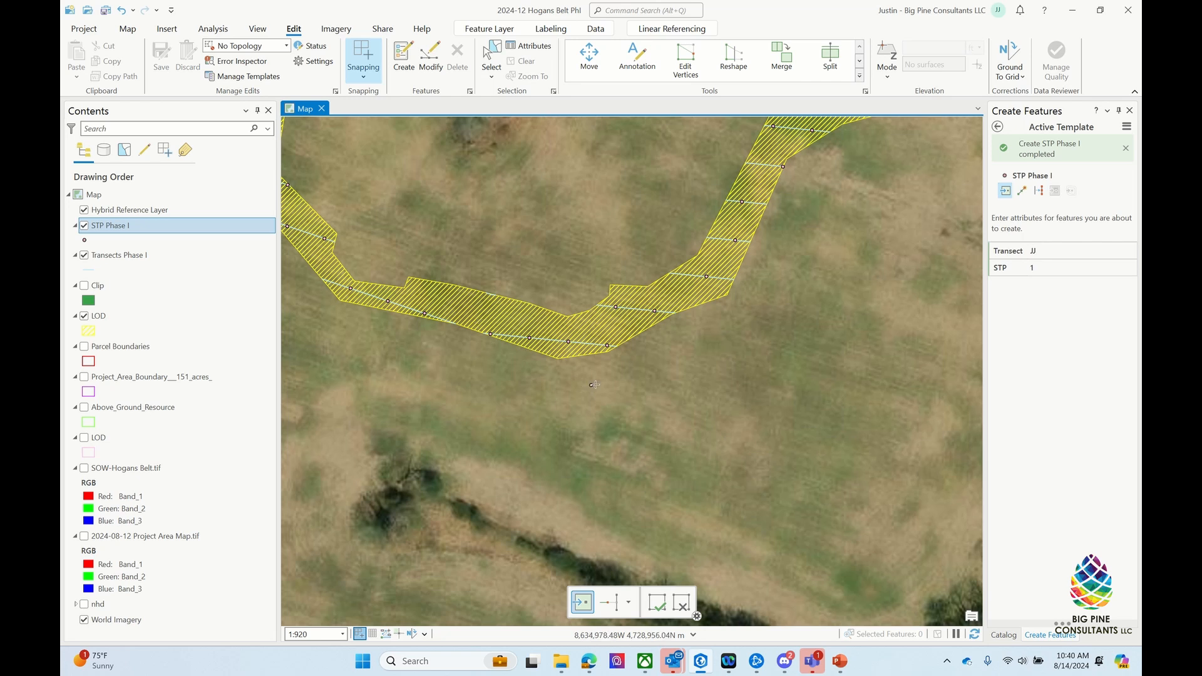
pyautogui.scroll(-3, 594, 385)
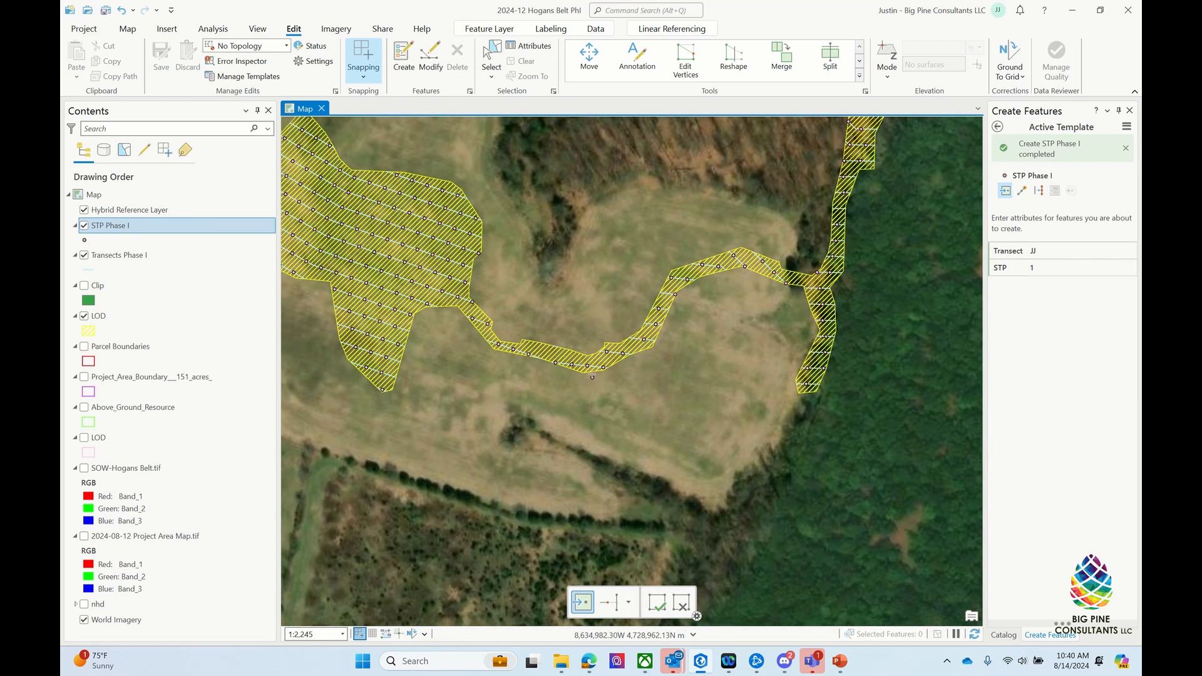
pyautogui.scroll(-3, 529, 325)
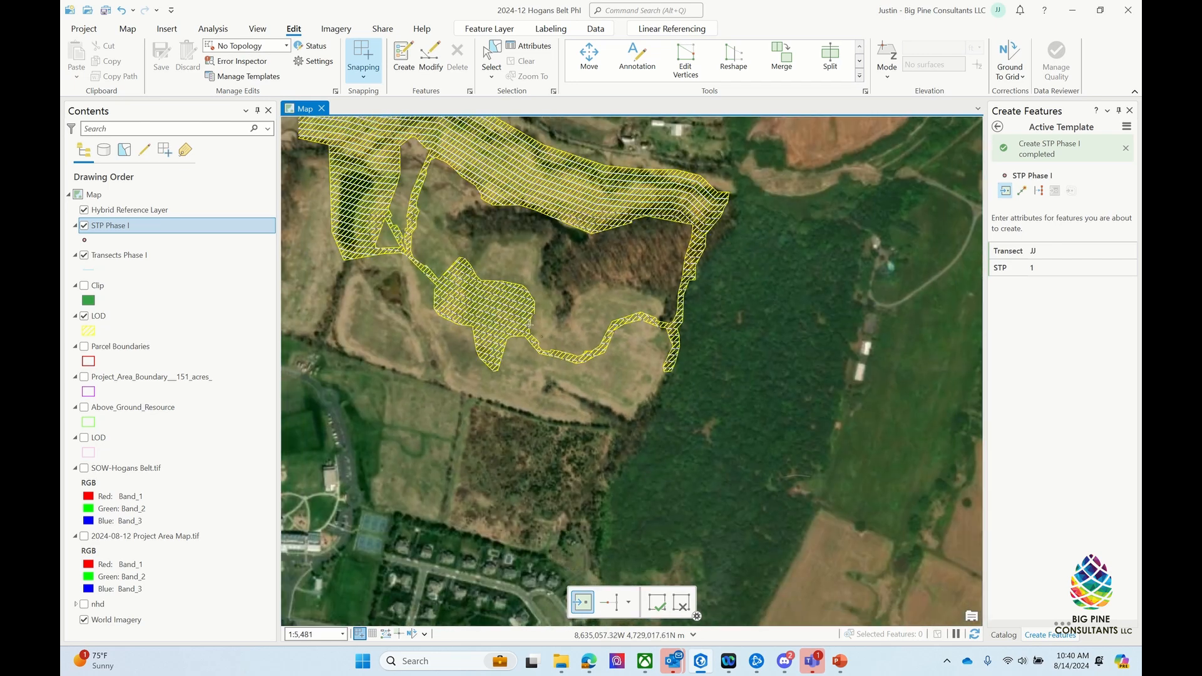
pyautogui.scroll(2, 510, 315)
pyautogui.scroll(-3, 382, 273)
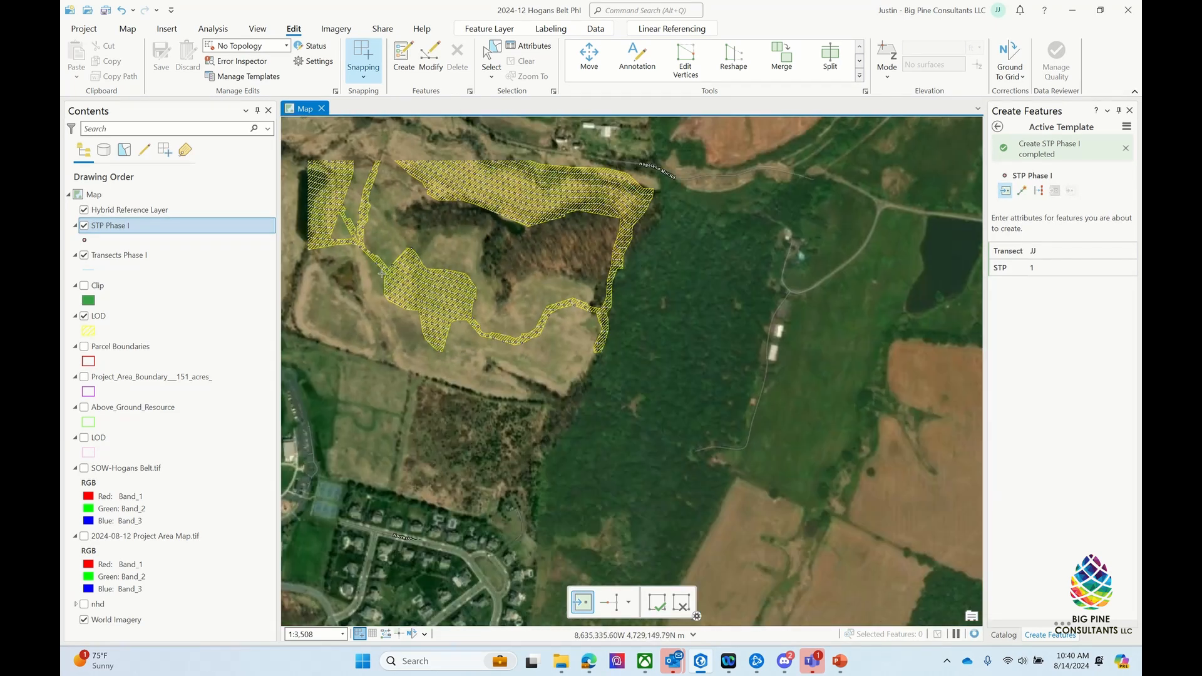
pyautogui.scroll(3, 370, 210)
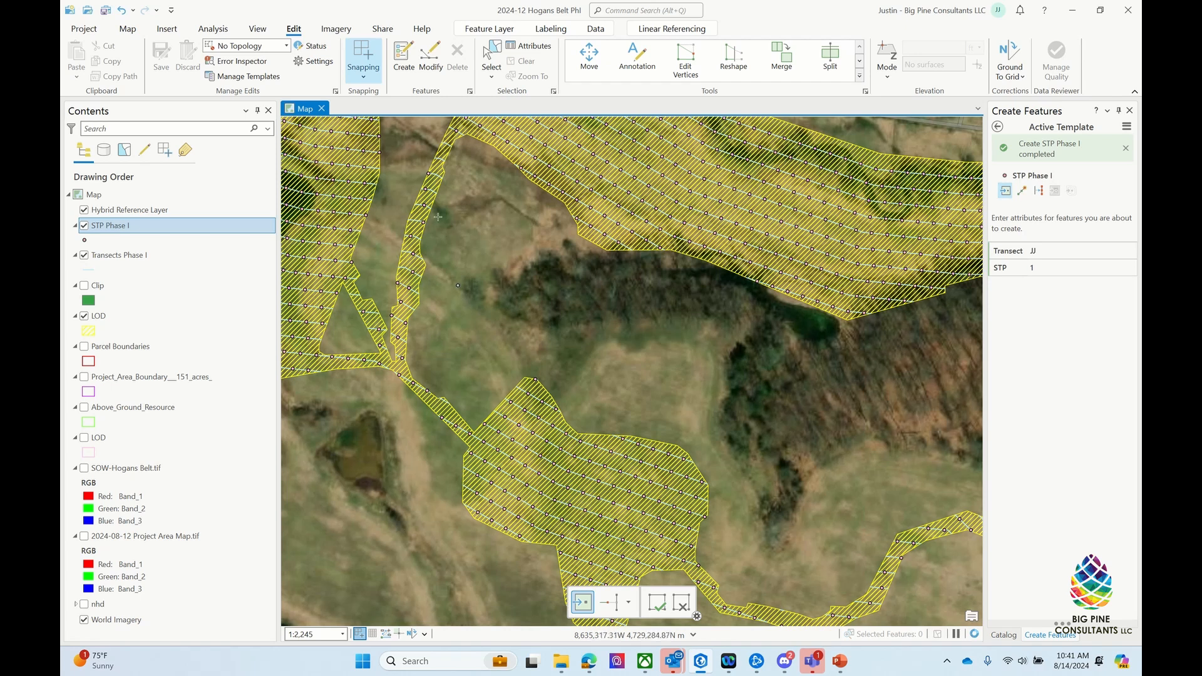
# Step: Reopen the STP Phase I attribute table, check its final records through Transect JJ, and close the table
pyautogui.rightClick(117, 230)
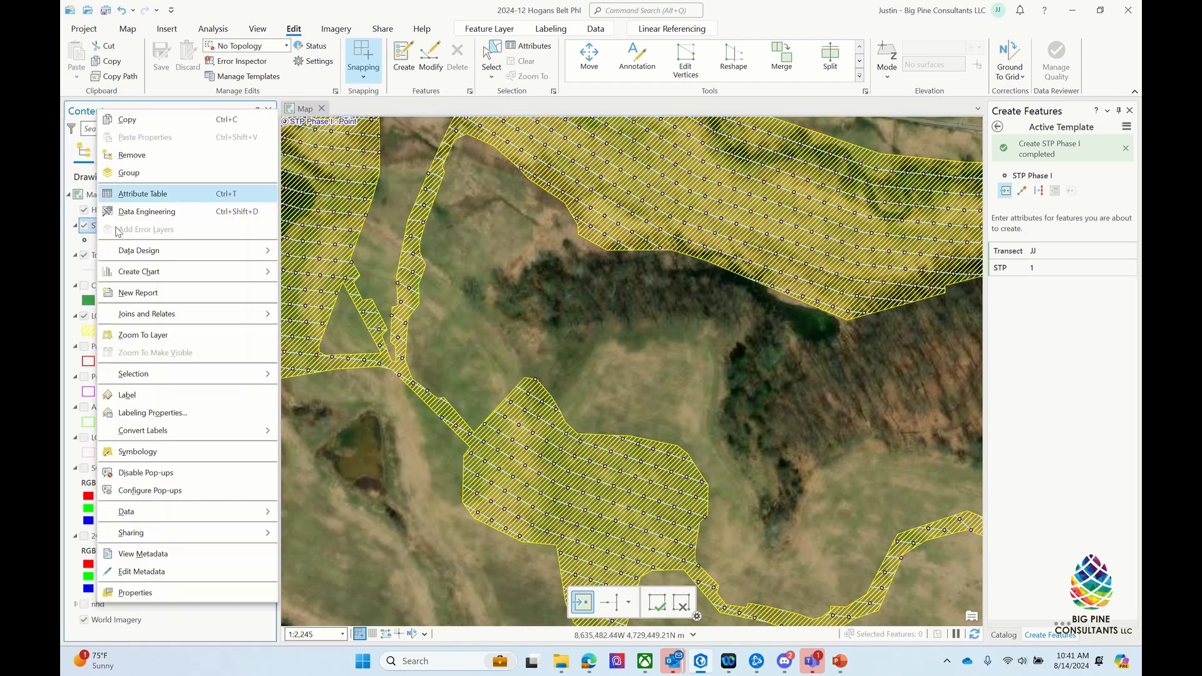
pyautogui.click(137, 195)
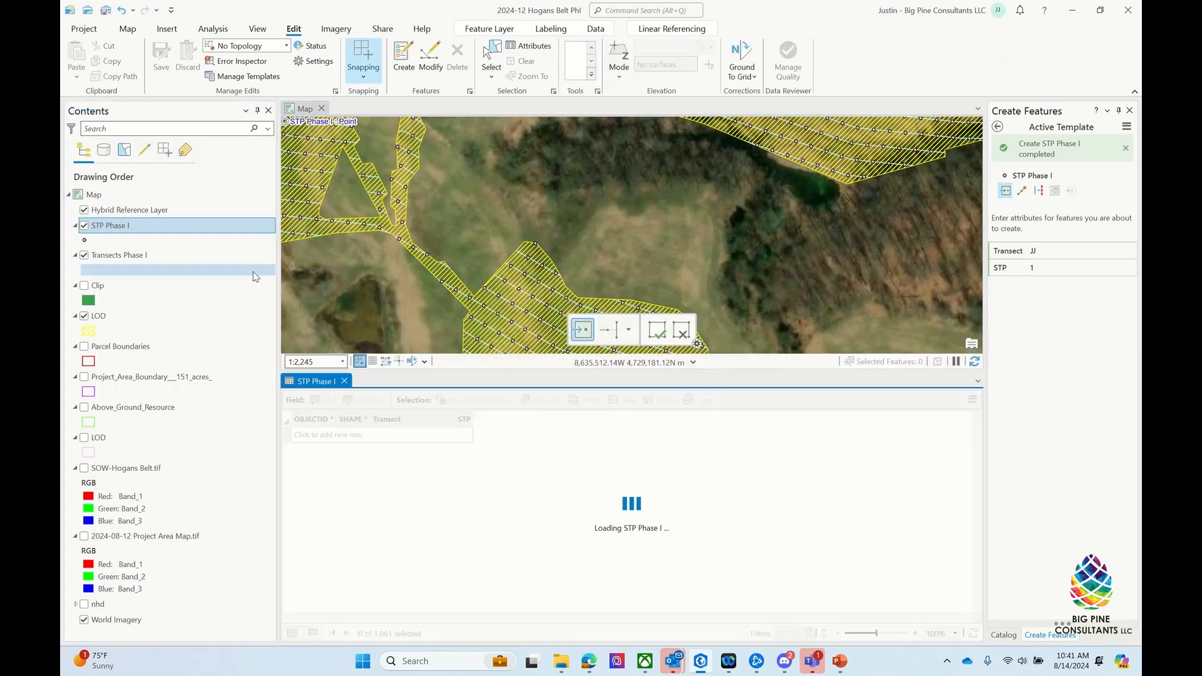
pyautogui.moveTo(976, 430); pyautogui.dragTo(985, 620)
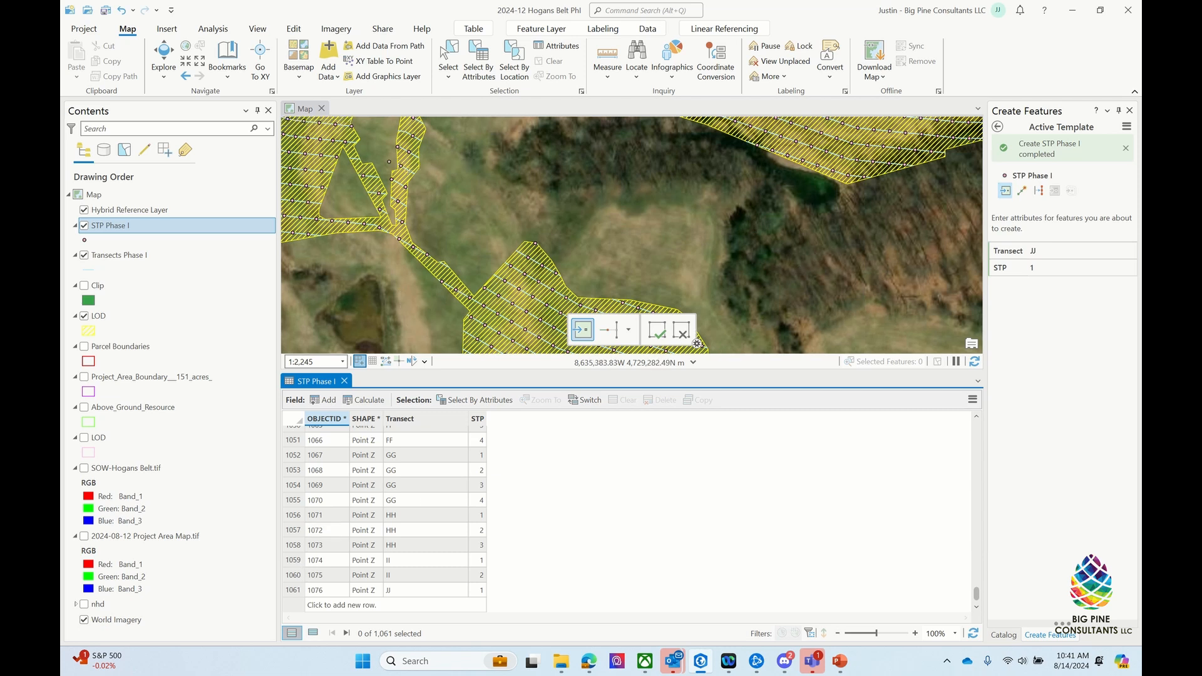
pyautogui.click(416, 213)
pyautogui.click(345, 381)
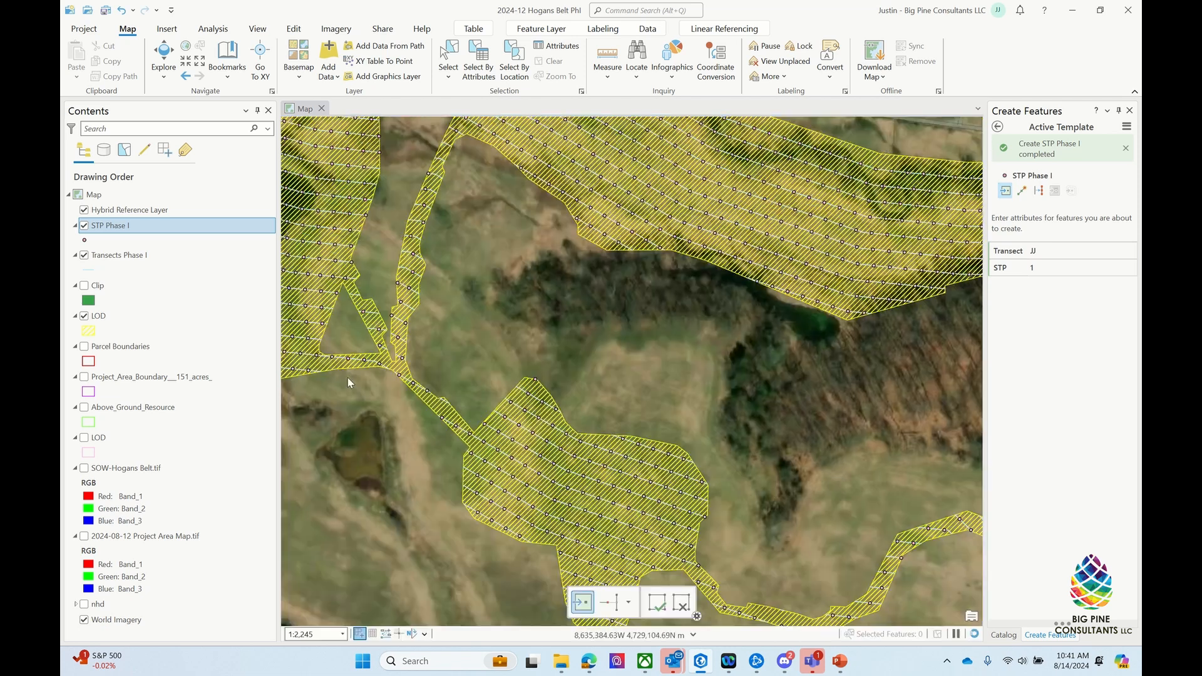
# Step: Start the Clip editing tool and select all features of the visible LOD layer as its input features
pyautogui.scroll(-2, 400, 460)
pyautogui.scroll(2, 358, 349)
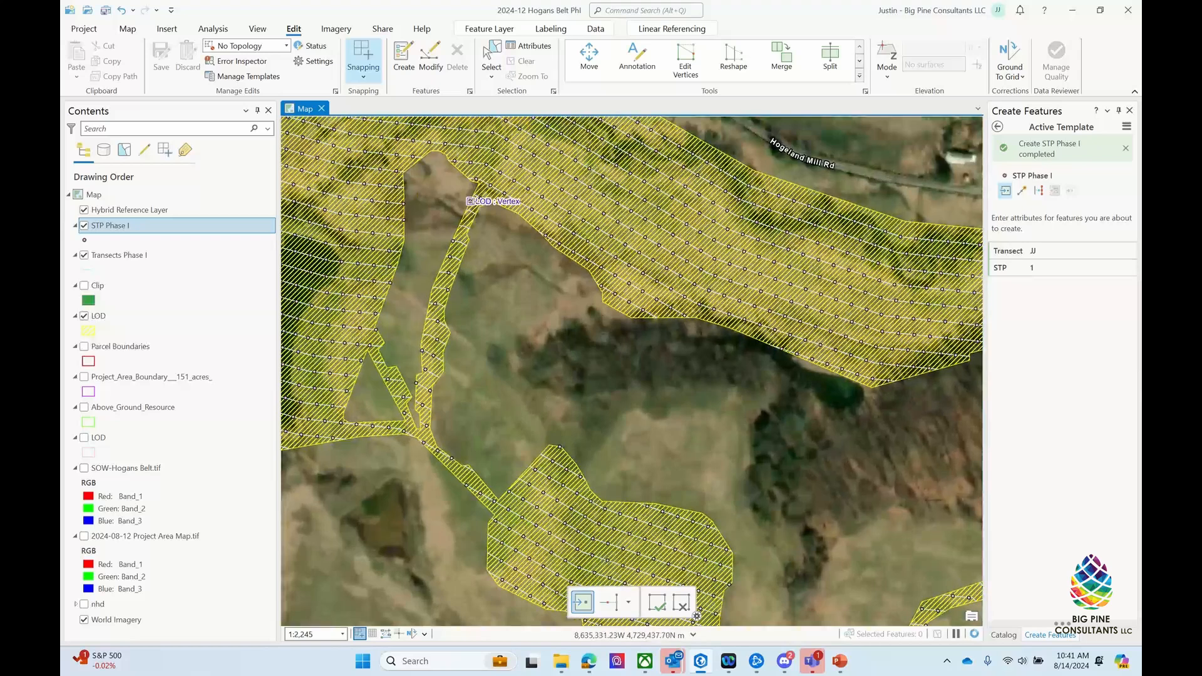
pyautogui.click(859, 75)
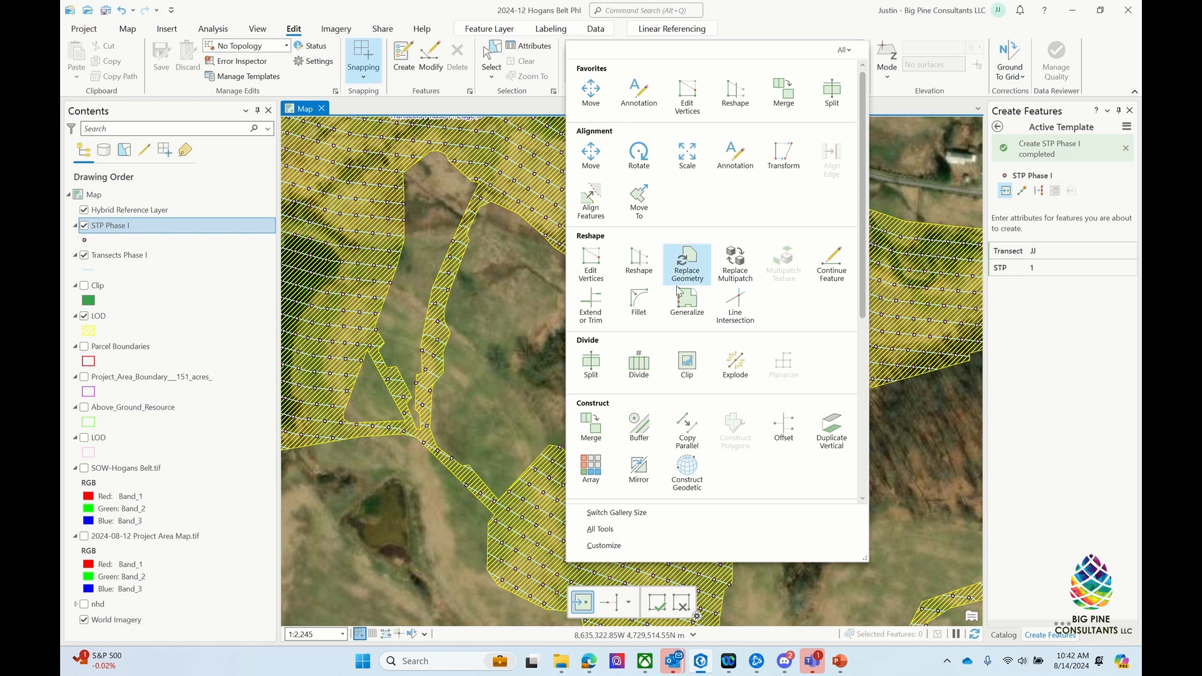
pyautogui.click(687, 362)
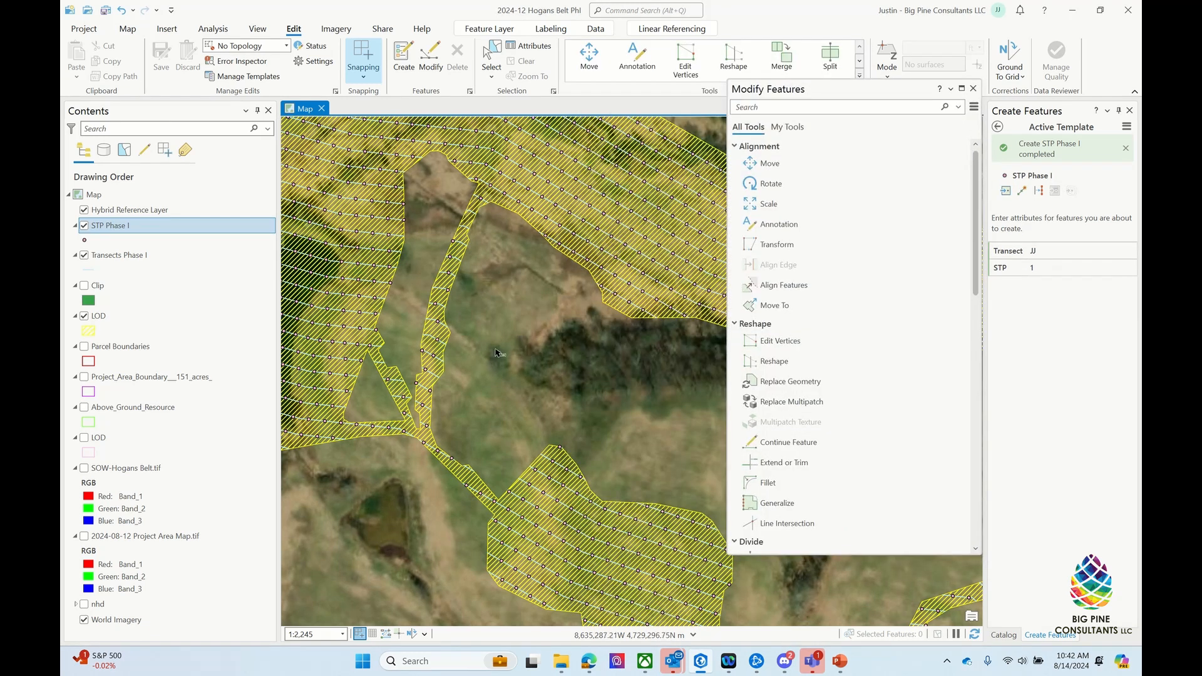
pyautogui.rightClick(106, 255)
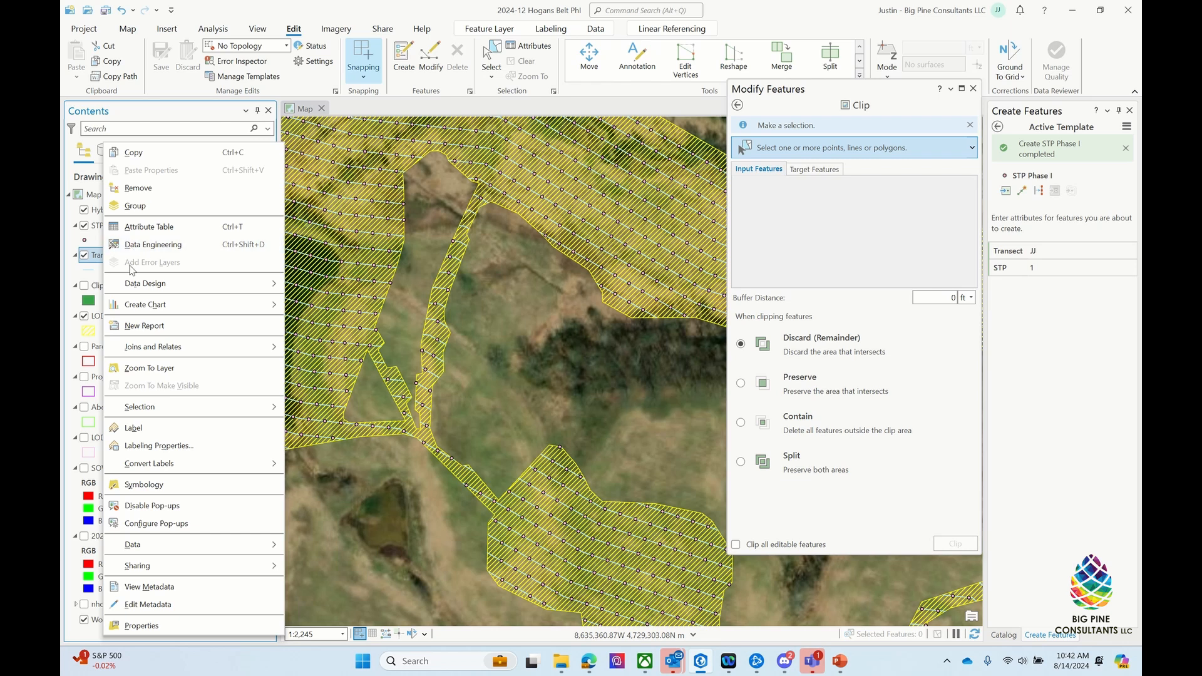
pyautogui.click(504, 359)
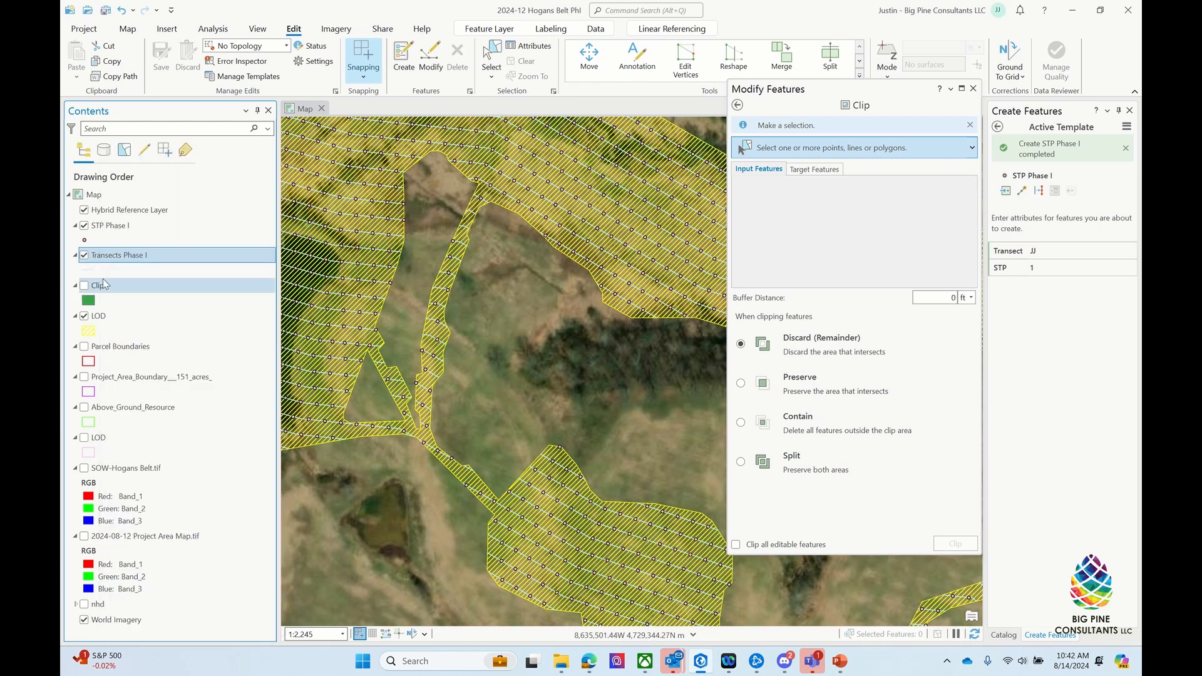
pyautogui.rightClick(93, 317)
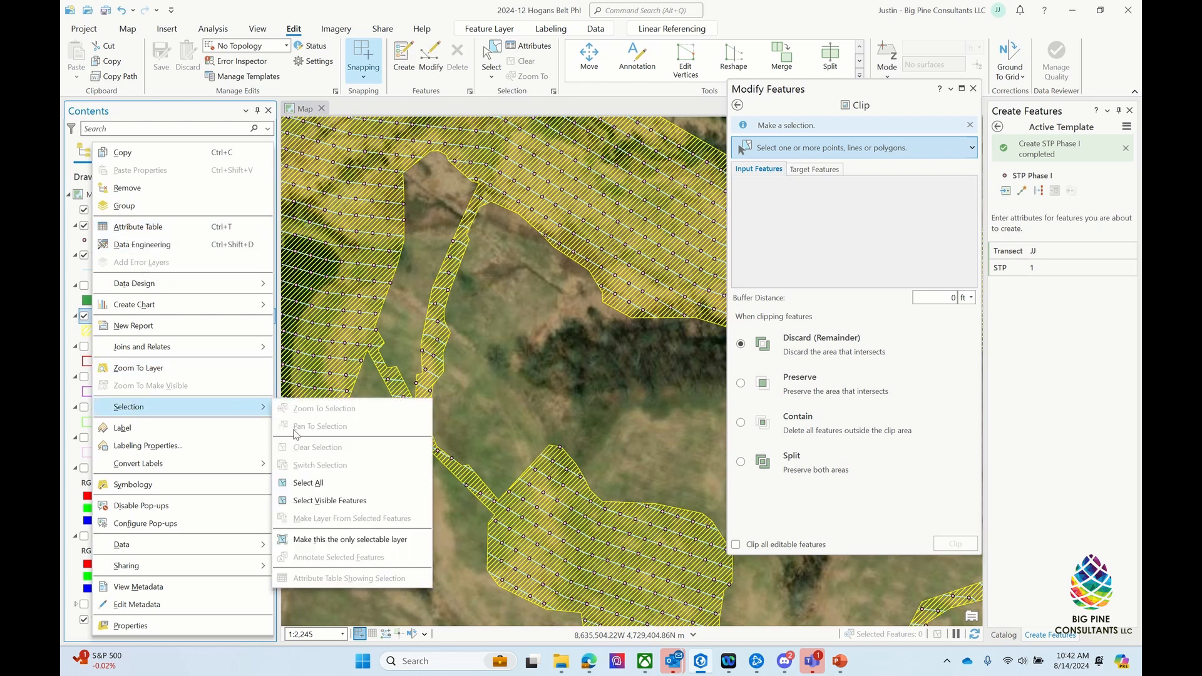
pyautogui.click(306, 486)
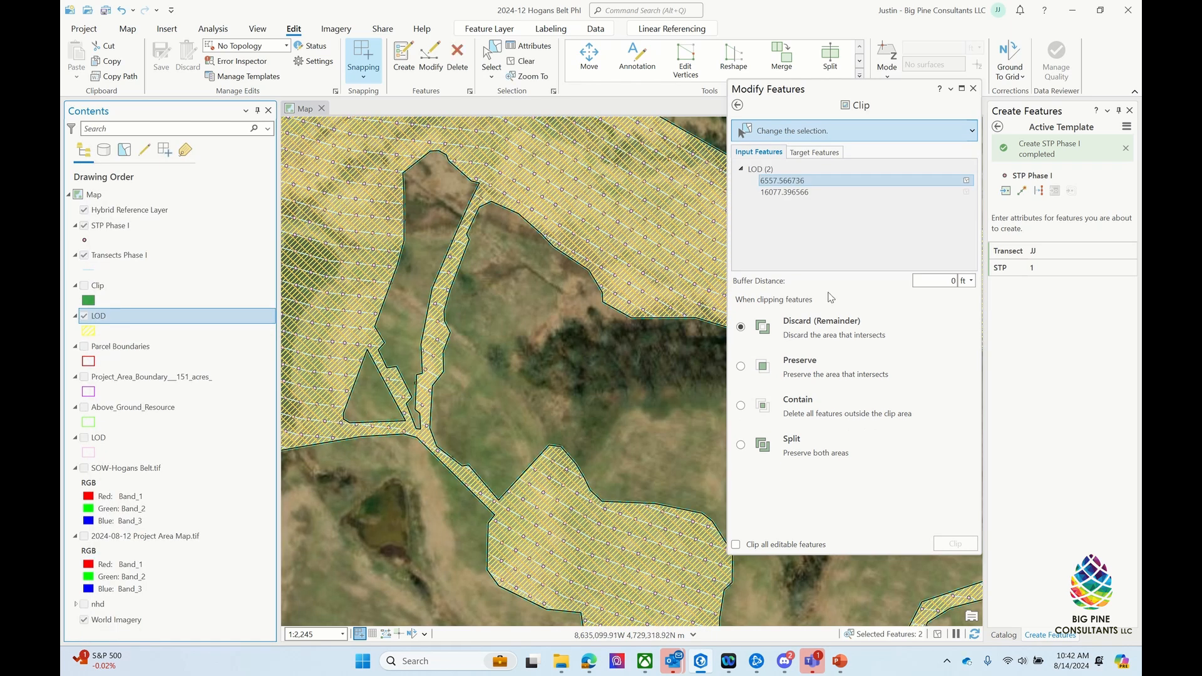
# Step: Try to clip all Transects Phase I lines with the LOD polygons, using the Split option that preserves both areas
pyautogui.click(814, 157)
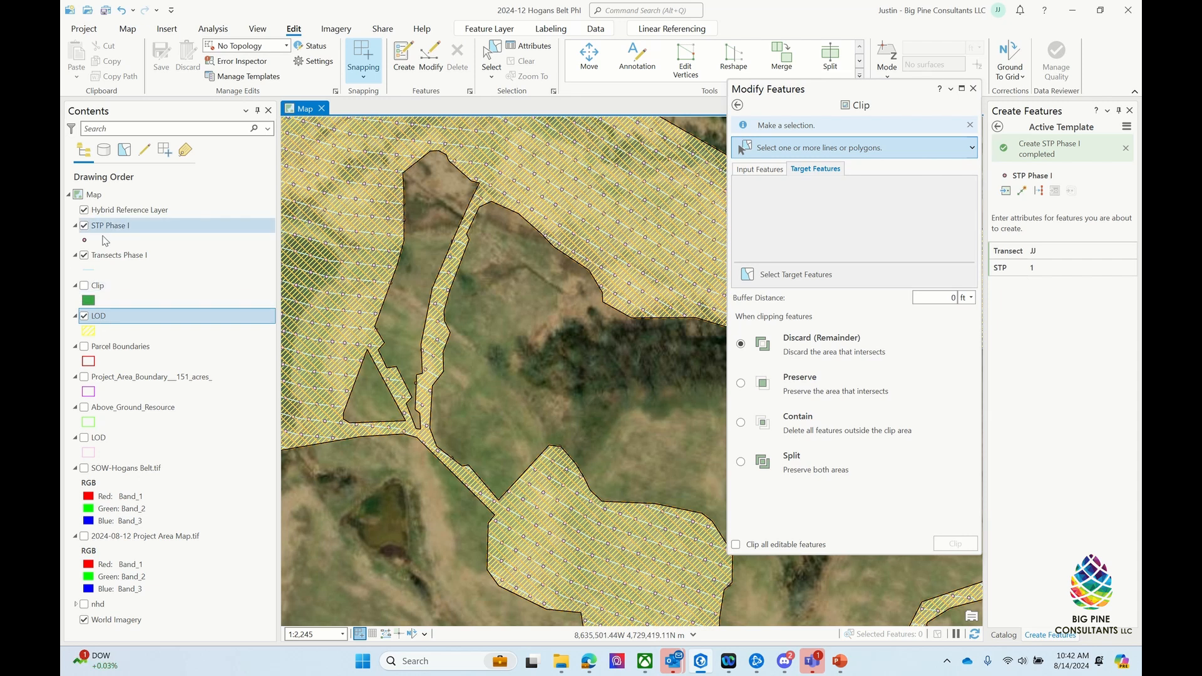
pyautogui.rightClick(98, 263)
pyautogui.moveTo(158, 413)
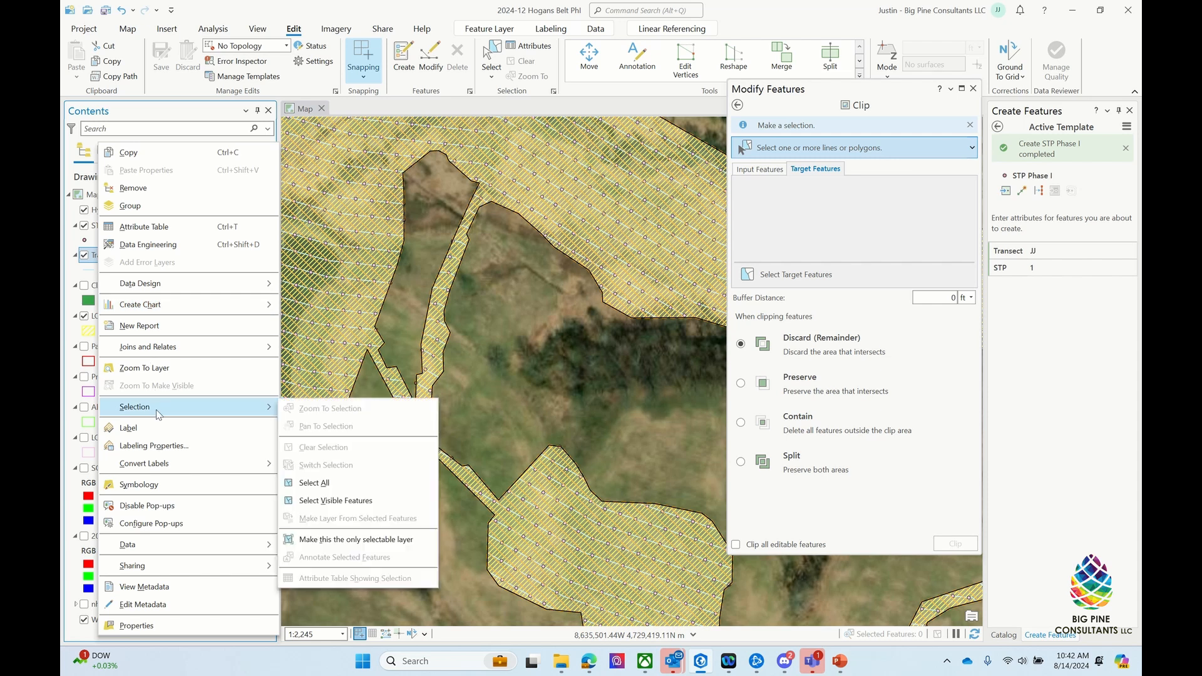
pyautogui.click(324, 481)
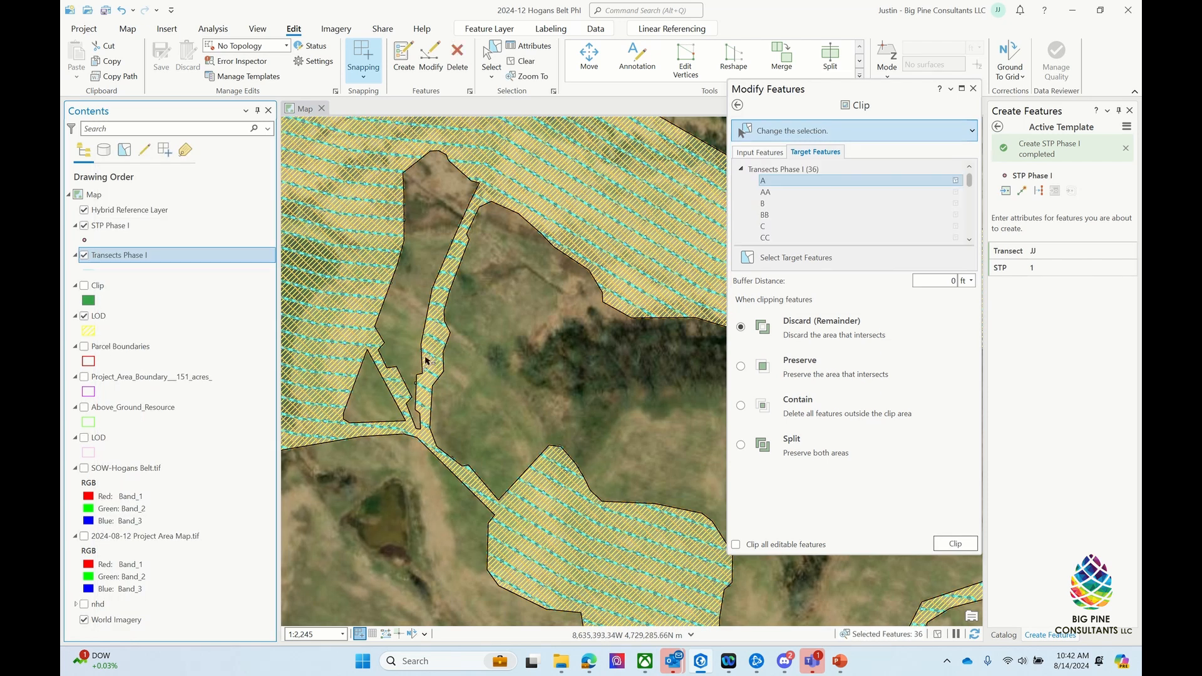
pyautogui.click(741, 445)
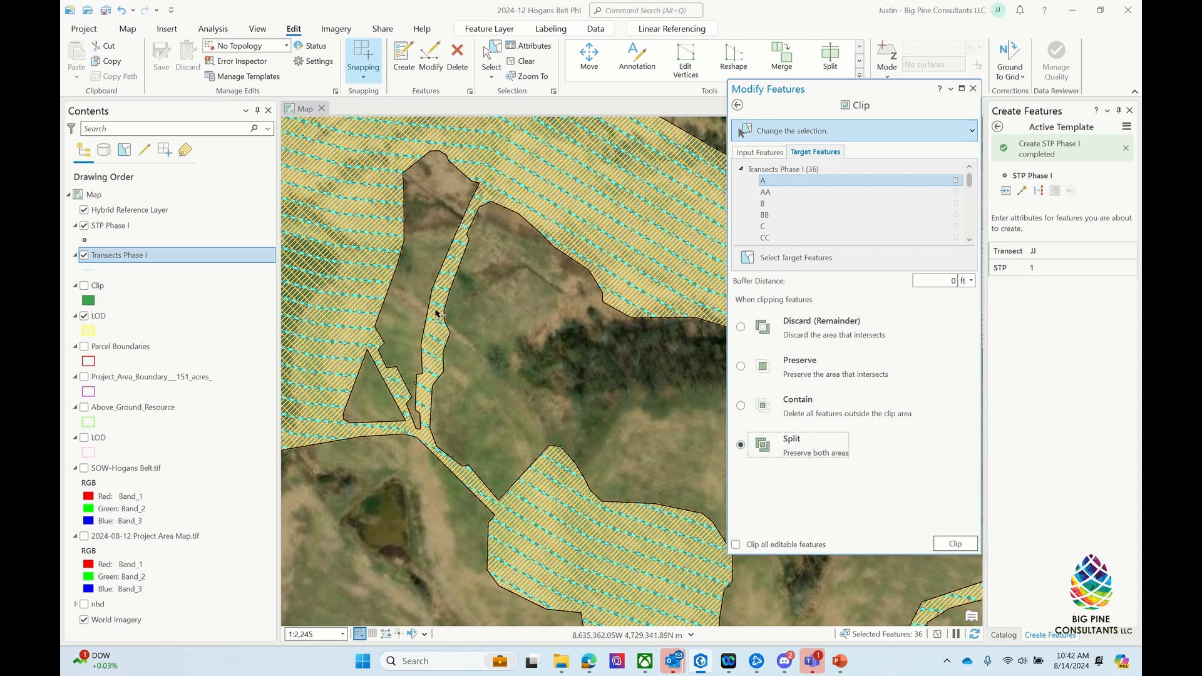
pyautogui.click(956, 544)
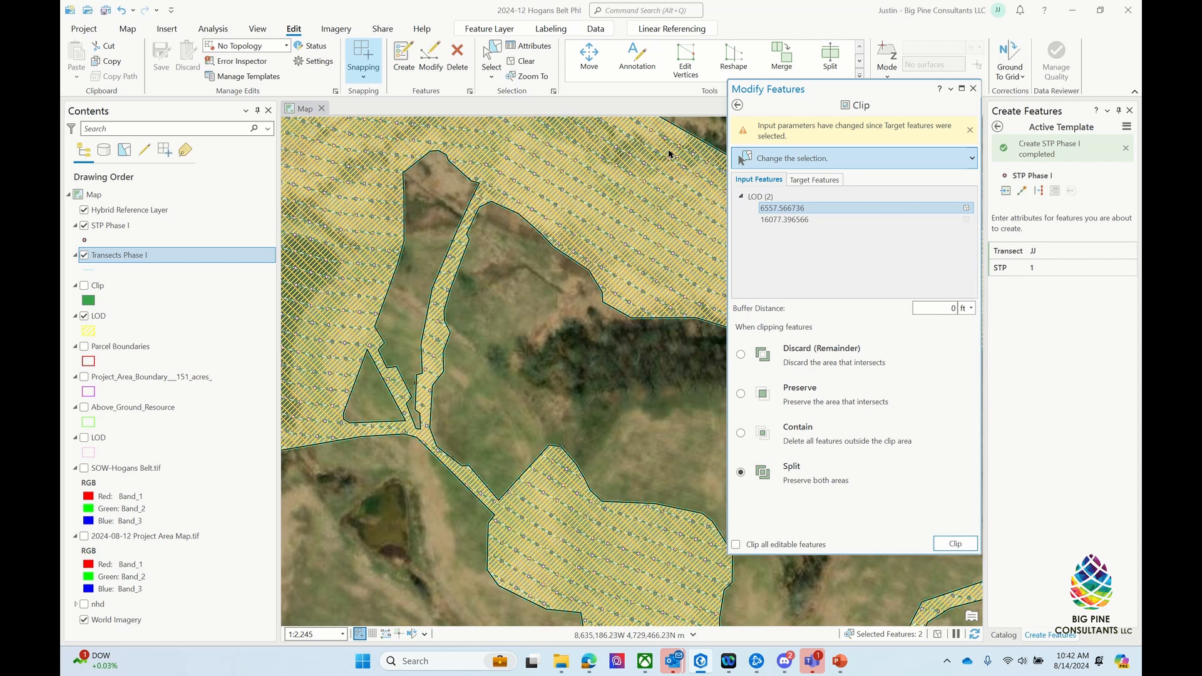
pyautogui.click(974, 88)
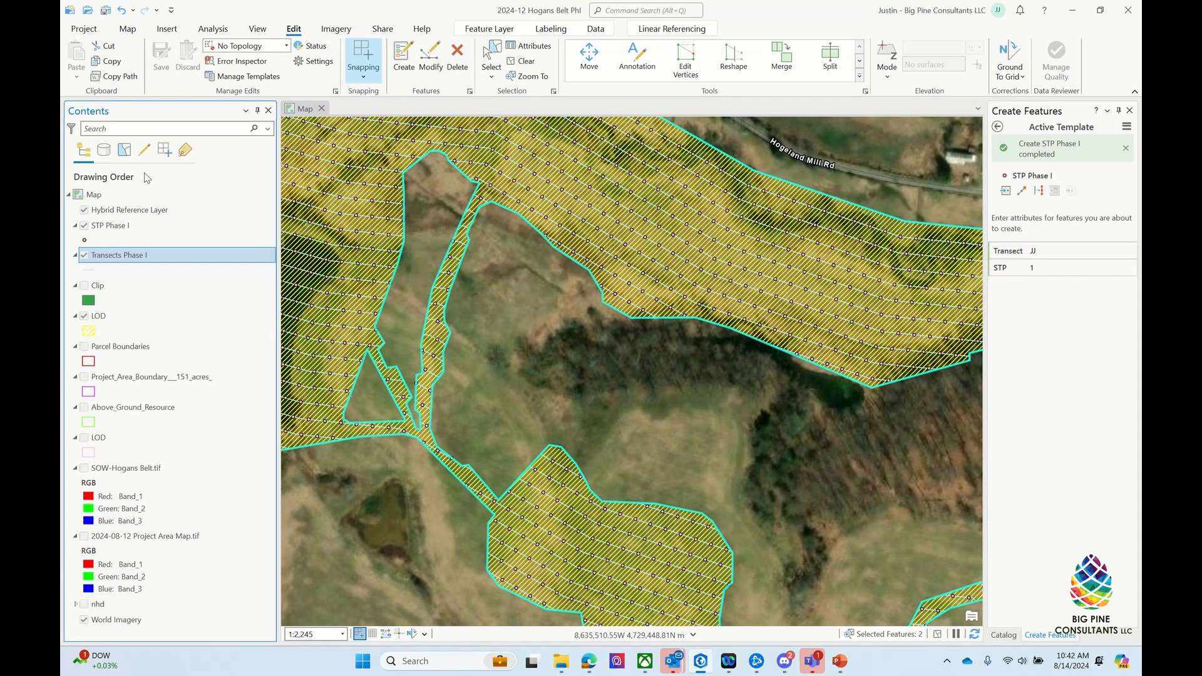
# Step: Clear the selection, select transect L where it crosses the narrow LOD corridor, and examine its separate parts
pyautogui.click(524, 61)
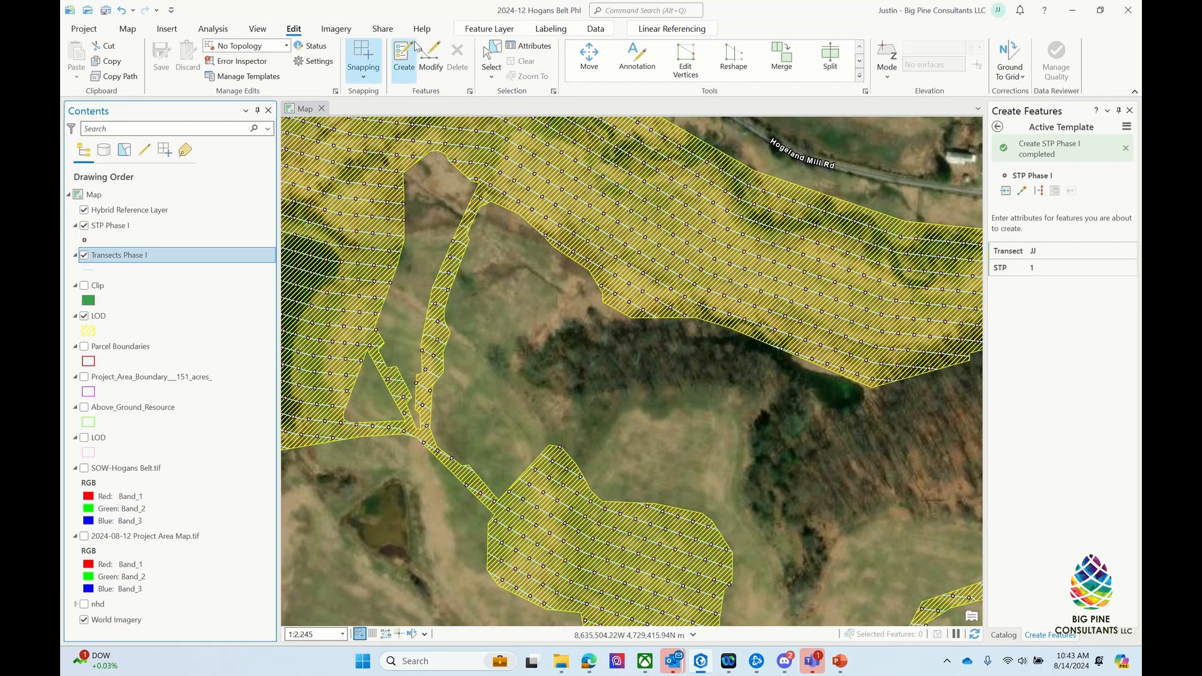
pyautogui.click(492, 58)
pyautogui.click(474, 214)
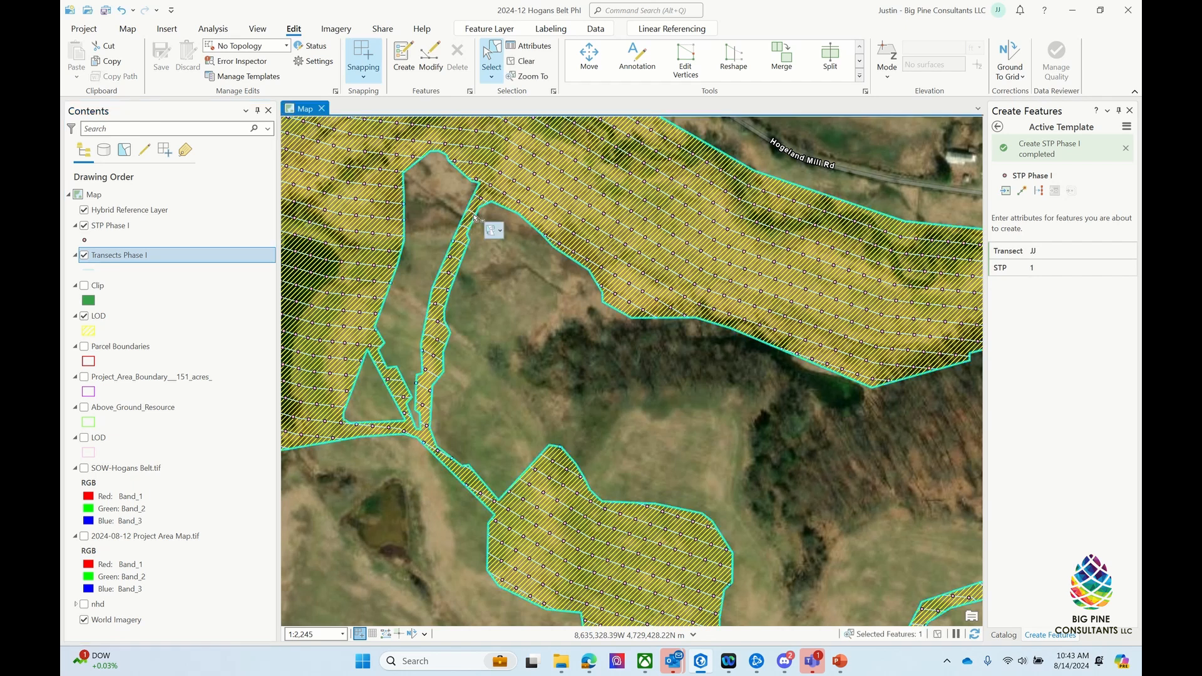
pyautogui.click(473, 215)
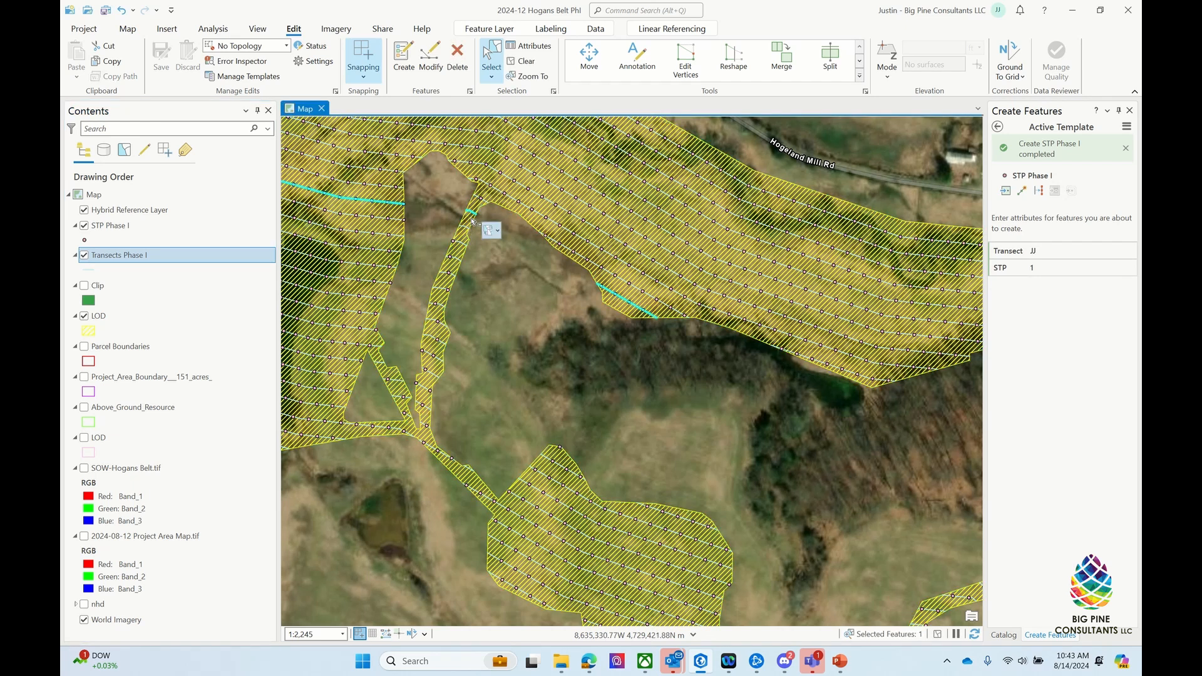
pyautogui.scroll(-3, 697, 346)
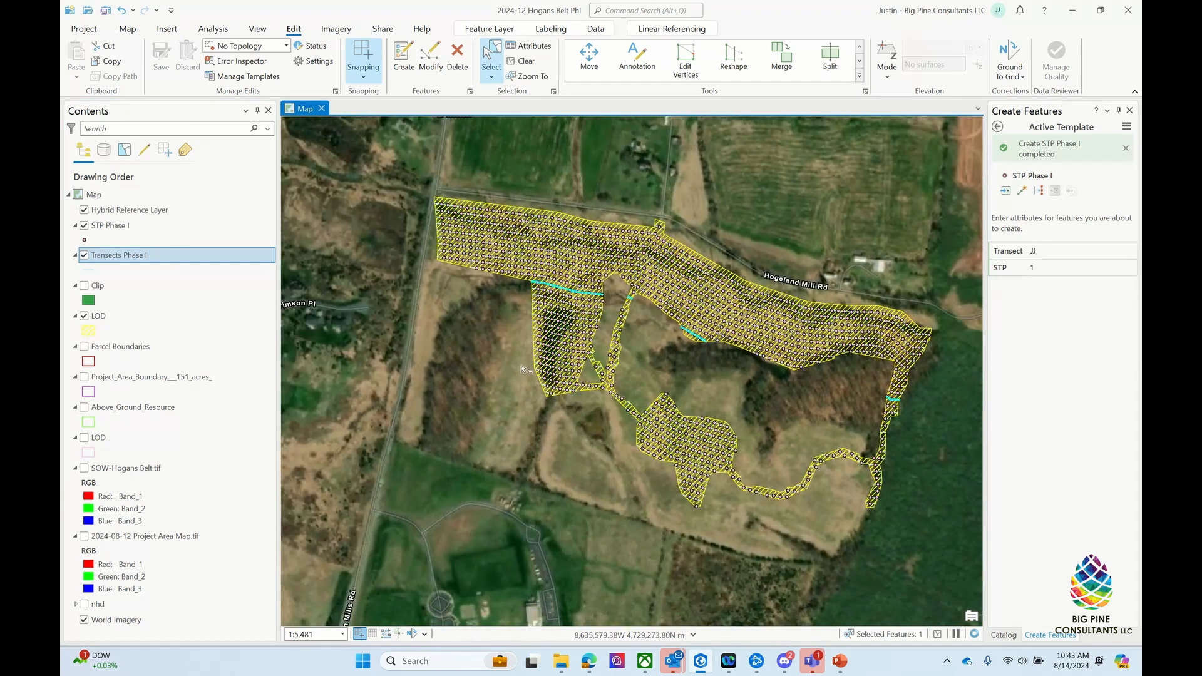
pyautogui.scroll(4, 616, 358)
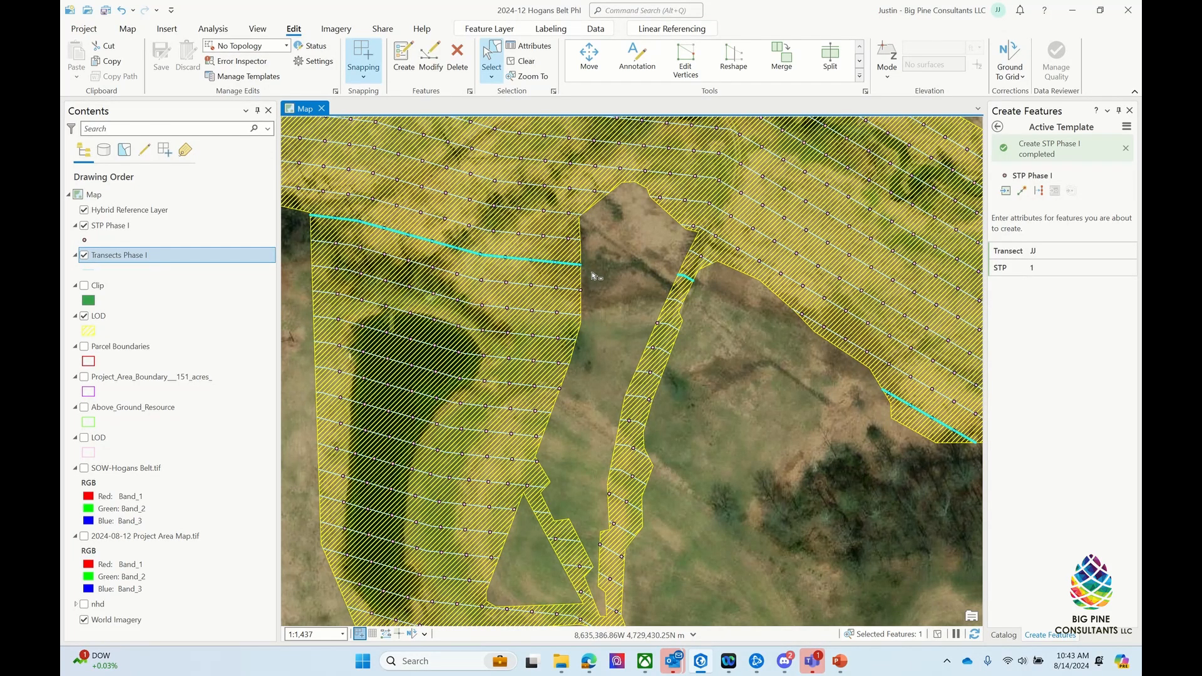
pyautogui.scroll(2, 593, 275)
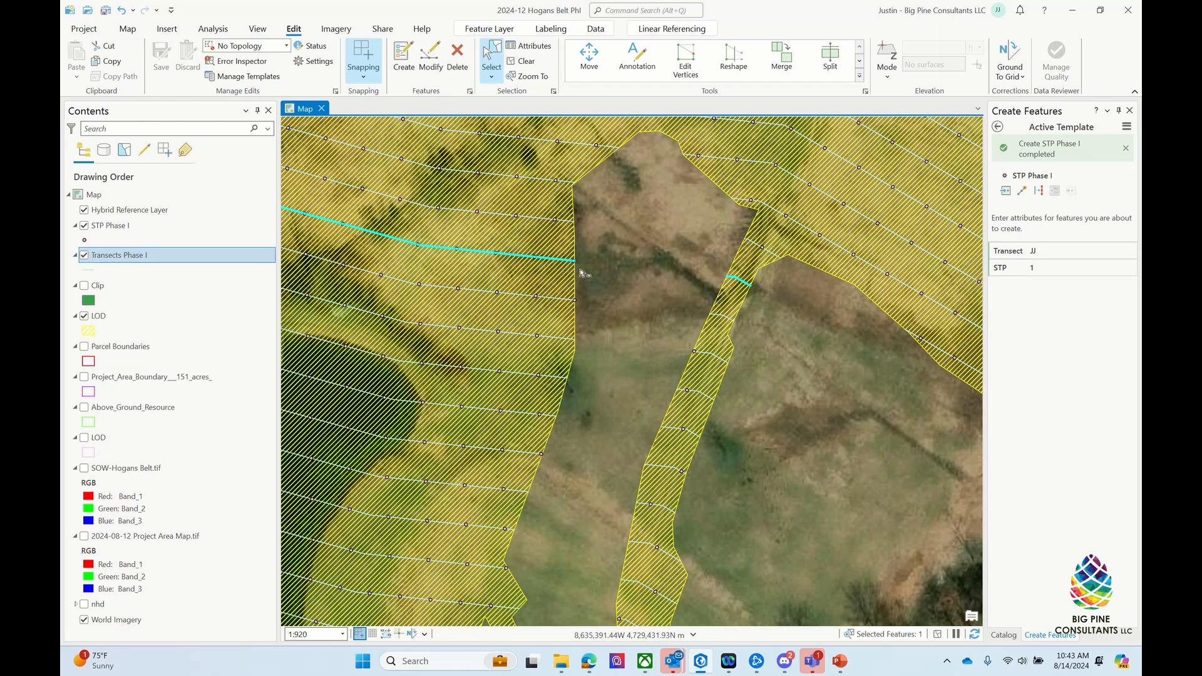
pyautogui.scroll(5, 581, 272)
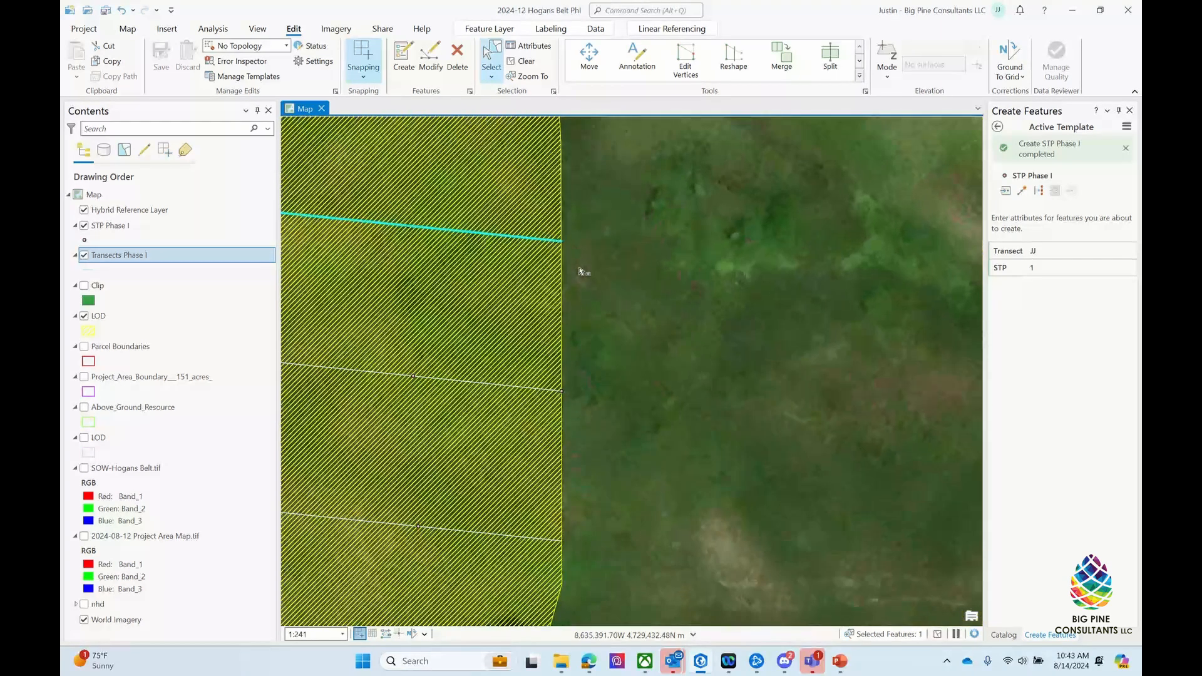
pyautogui.scroll(-5, 581, 272)
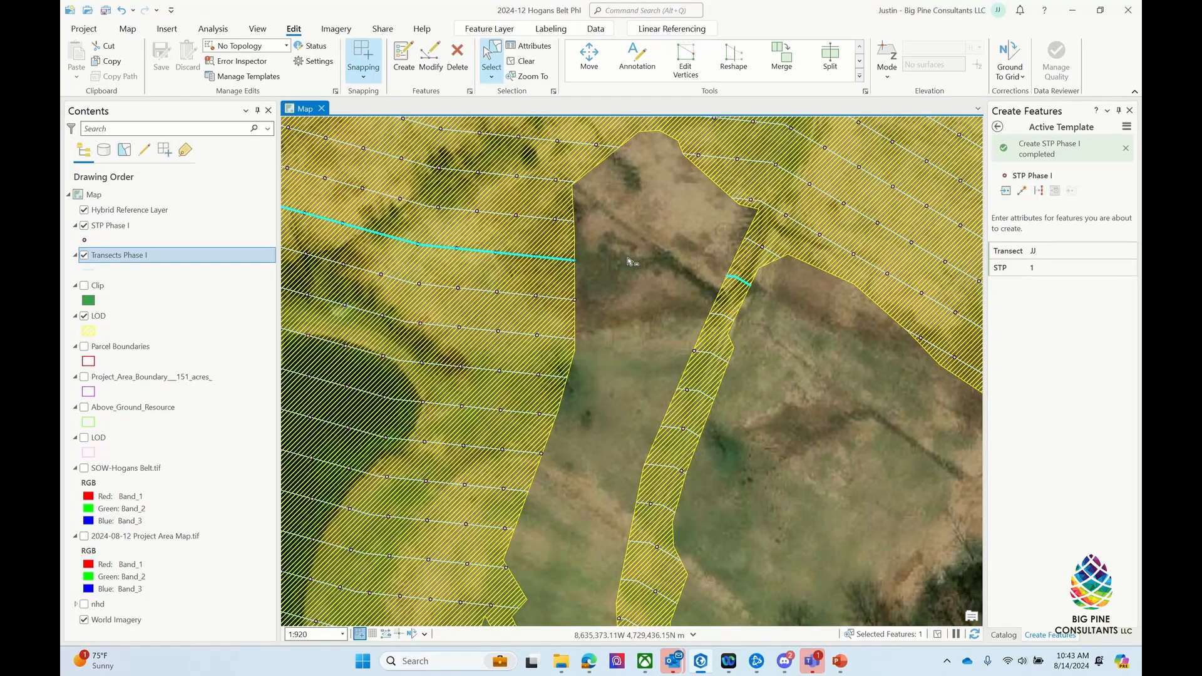
pyautogui.scroll(-2, 623, 259)
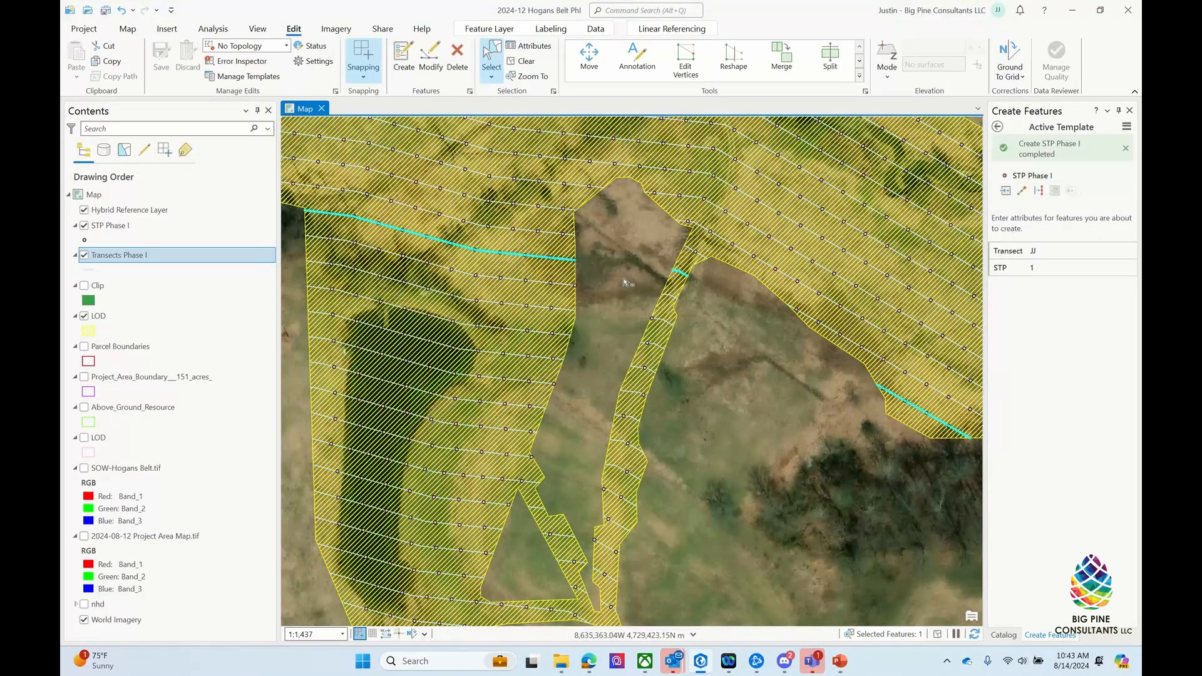
# Step: Edit transect L's vertices, deleting those inside the narrow LOD corridor and in the segment east of it
pyautogui.click(686, 60)
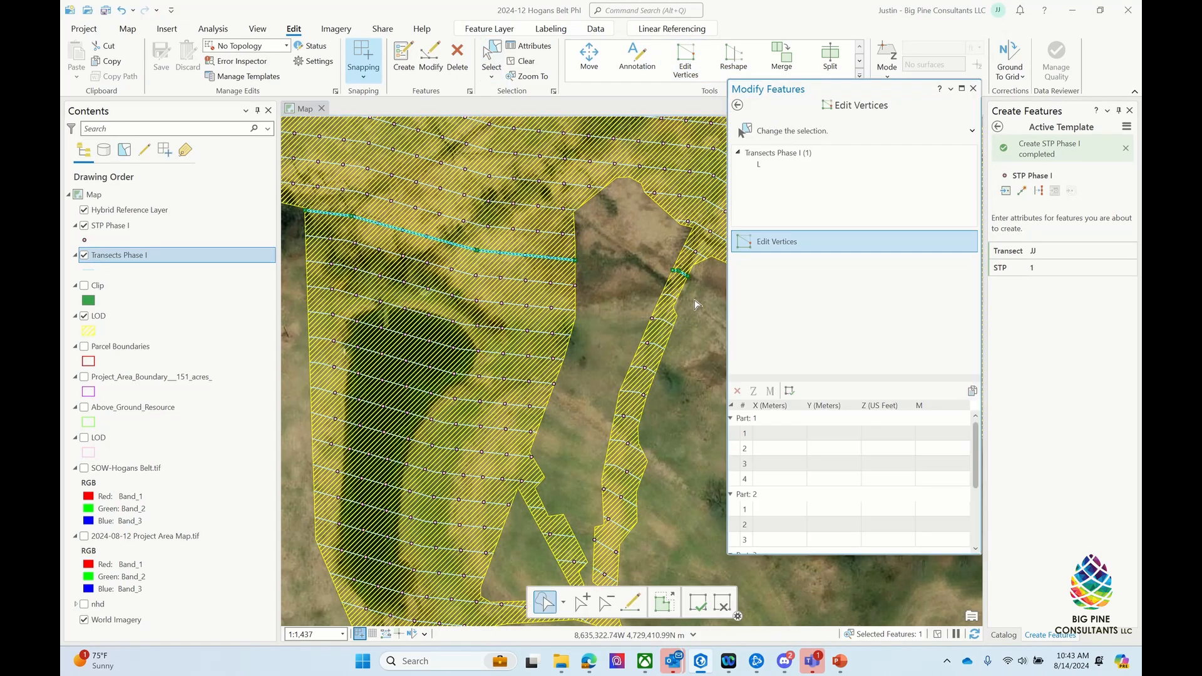
pyautogui.scroll(3, 702, 297)
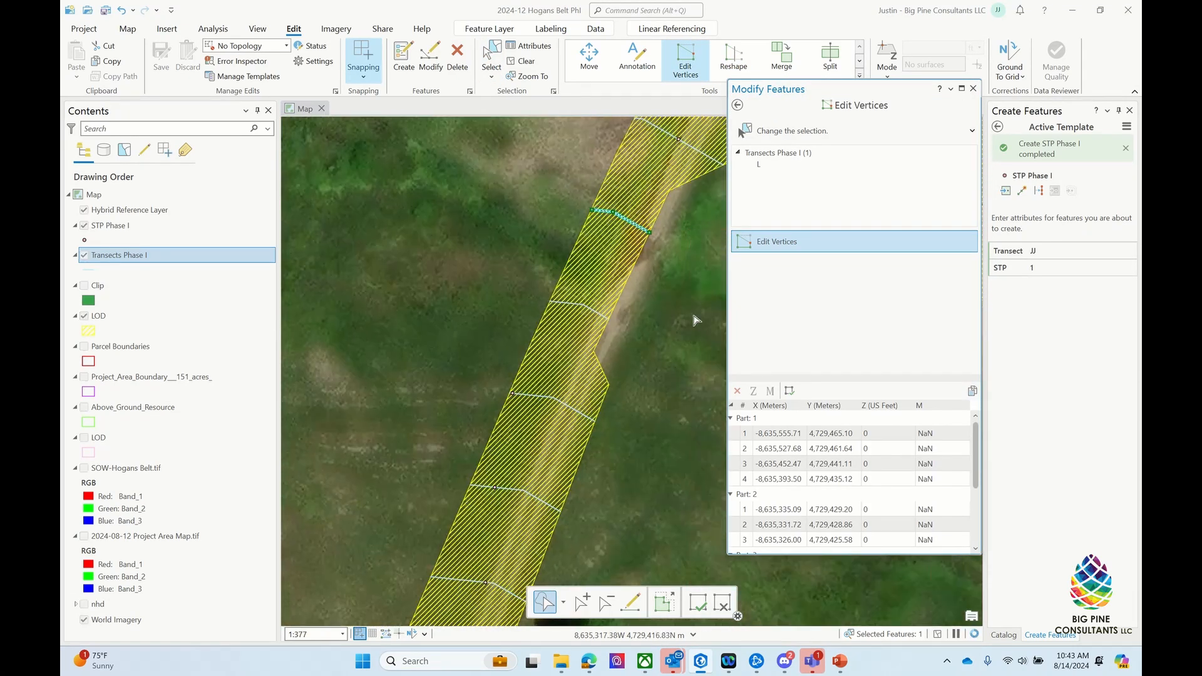
pyautogui.click(604, 609)
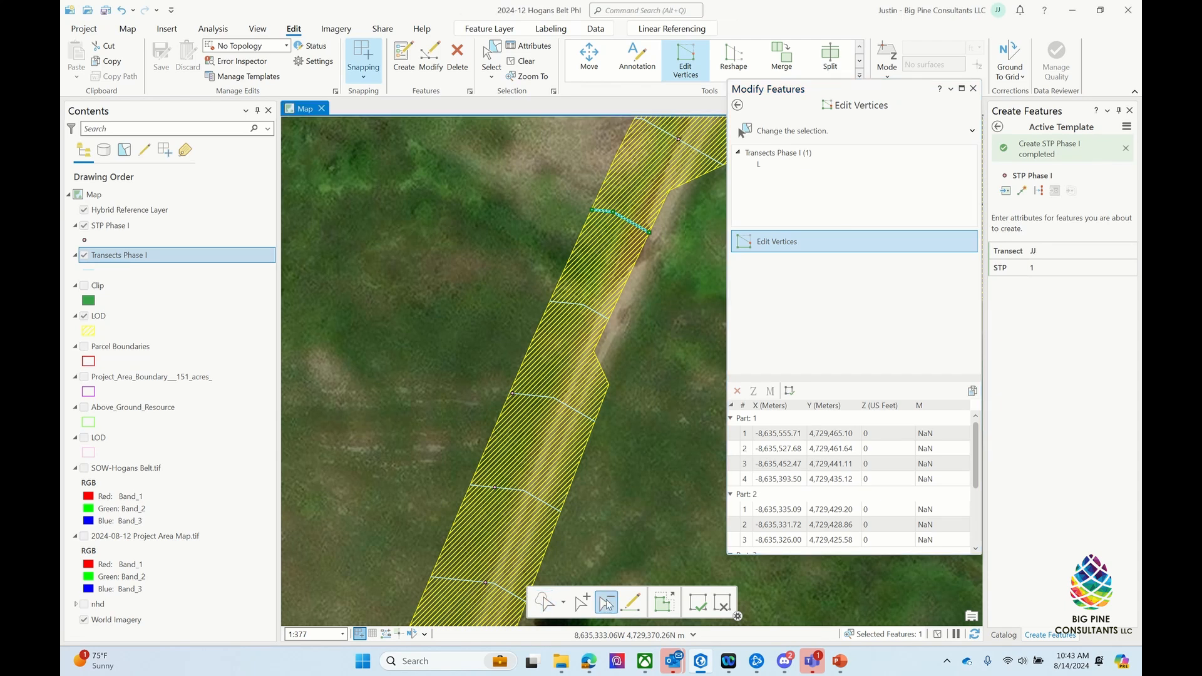
pyautogui.click(605, 213)
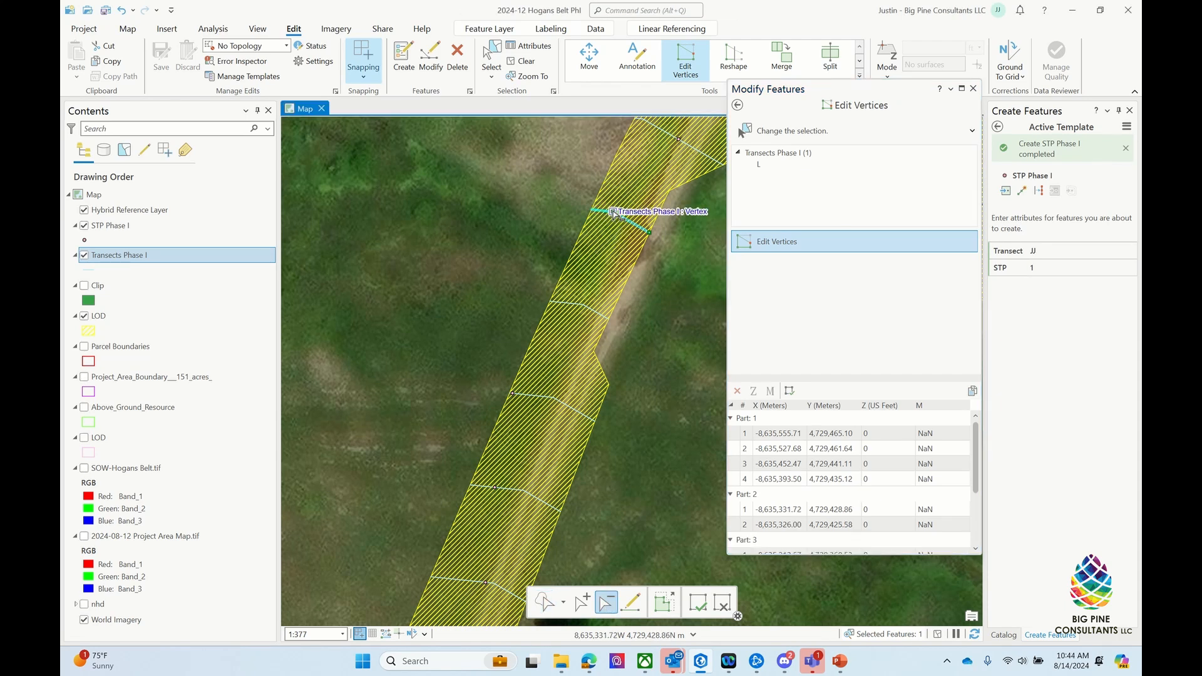
pyautogui.click(611, 213)
pyautogui.click(648, 233)
pyautogui.scroll(-1, 494, 275)
pyautogui.scroll(-2, 496, 269)
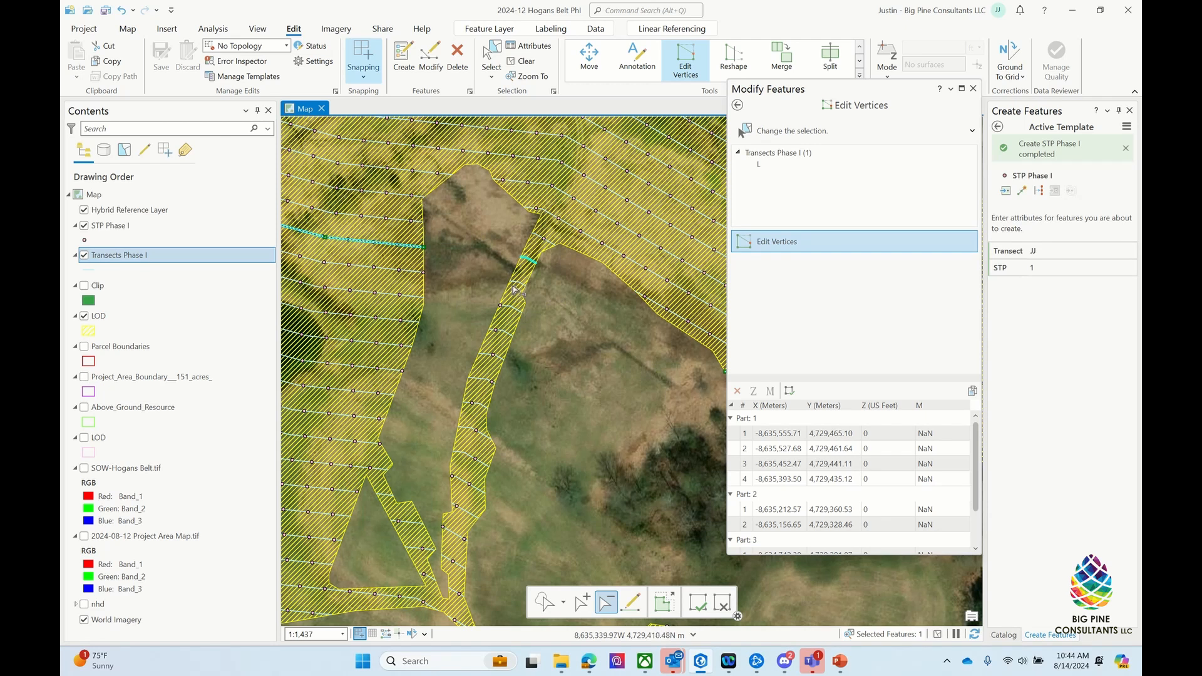
pyautogui.click(698, 602)
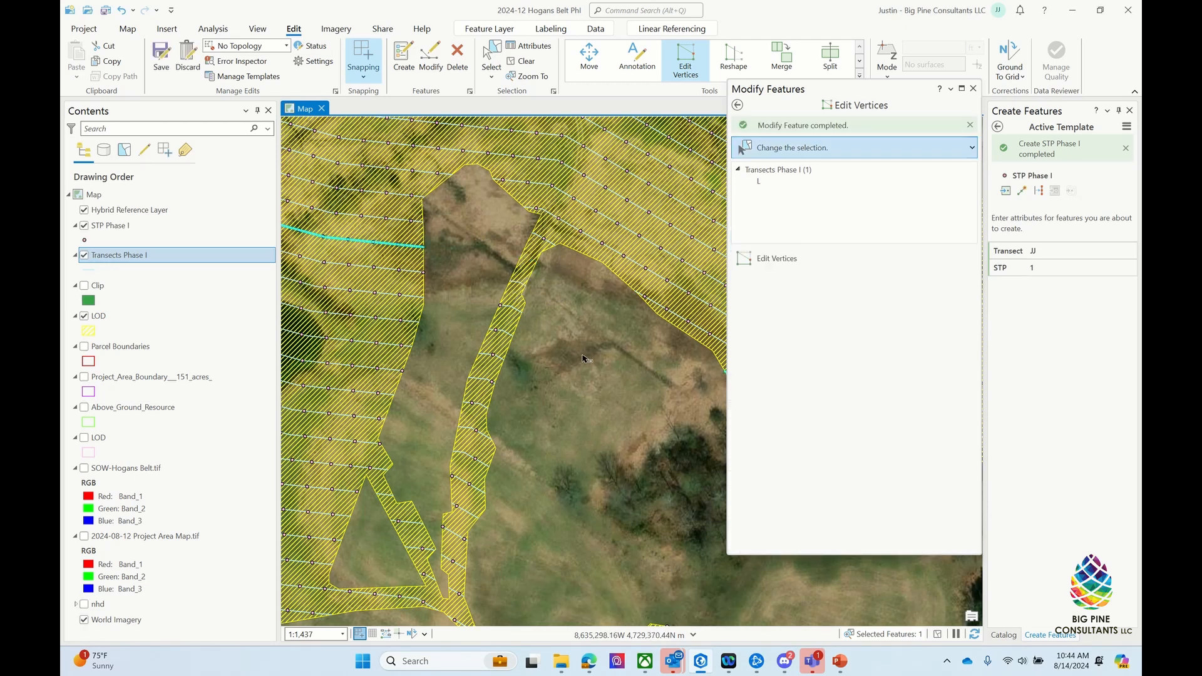
# Step: Delete the vertices of transect M's short part inside the narrow corridor and finish the edit
pyautogui.click(520, 289)
pyautogui.scroll(3, 532, 294)
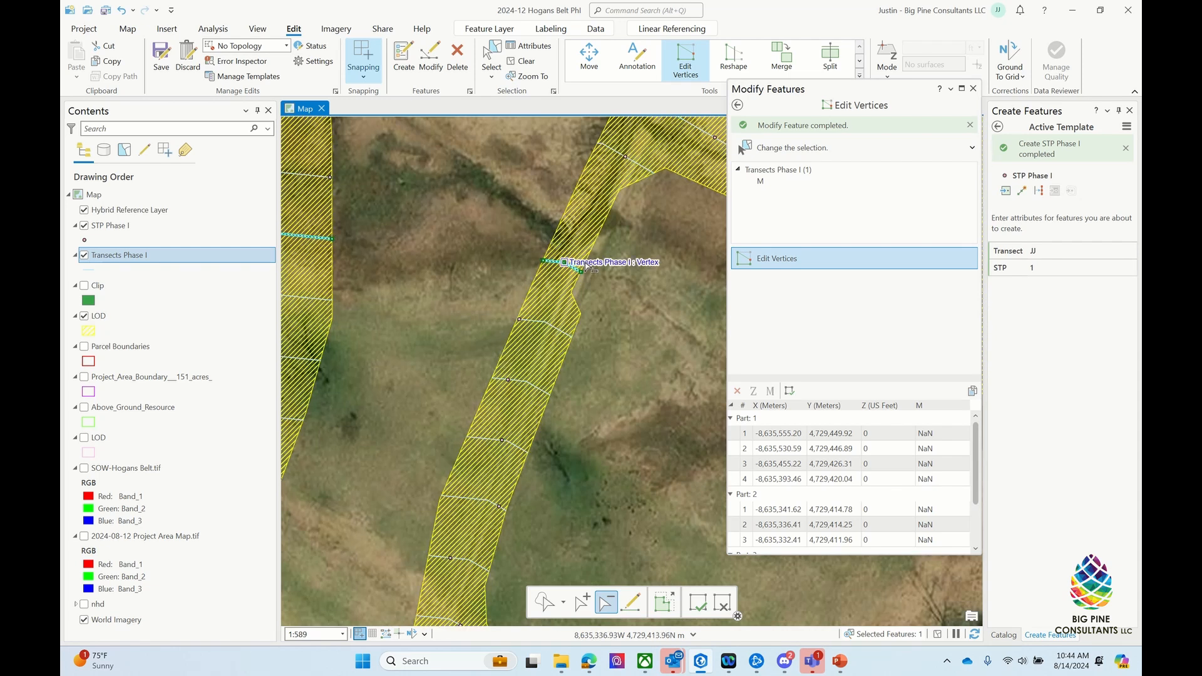
pyautogui.scroll(2, 617, 262)
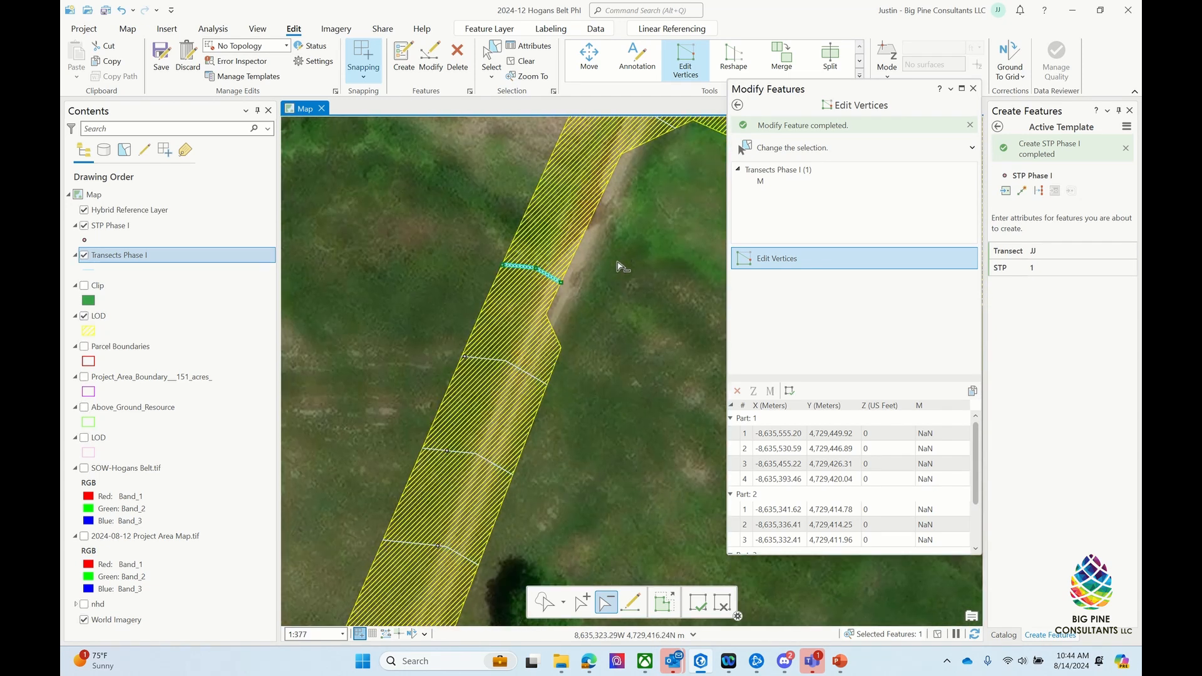
pyautogui.click(502, 265)
pyautogui.click(537, 269)
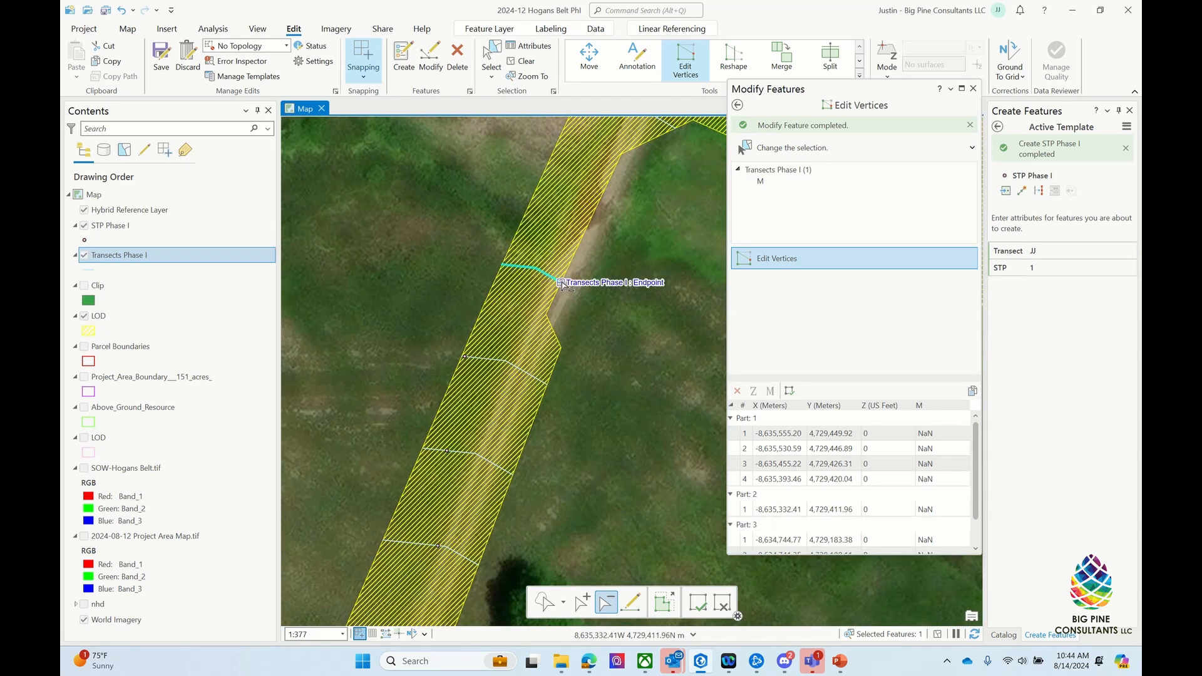
pyautogui.click(562, 283)
pyautogui.scroll(-4, 649, 244)
pyautogui.scroll(2, 565, 321)
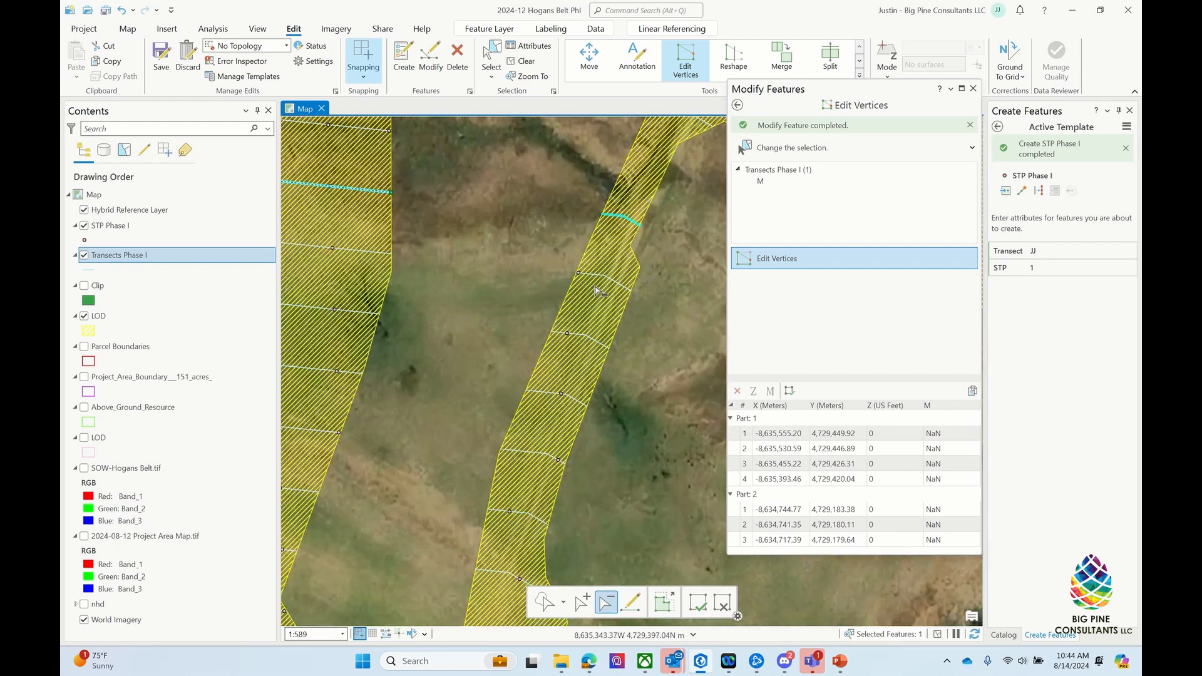
pyautogui.scroll(2, 596, 287)
pyautogui.press('F2')
# Step: Delete the vertices of transect N's short part inside the narrow corridor and finish the edit
pyautogui.click(602, 270)
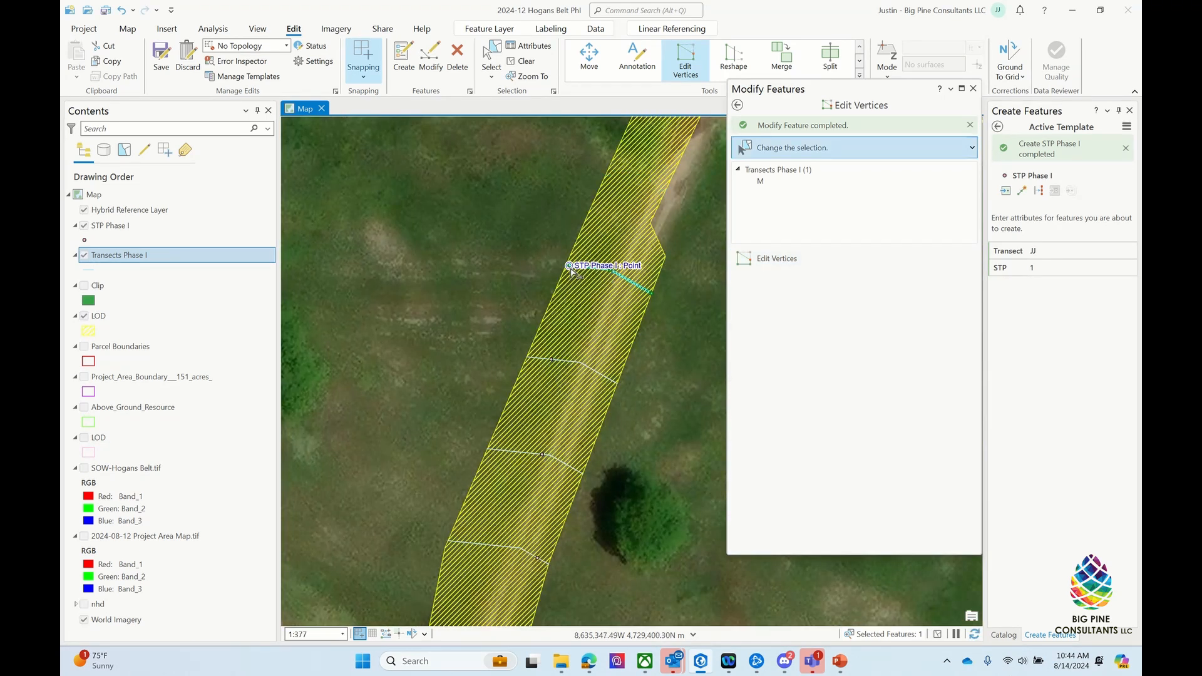
pyautogui.click(572, 270)
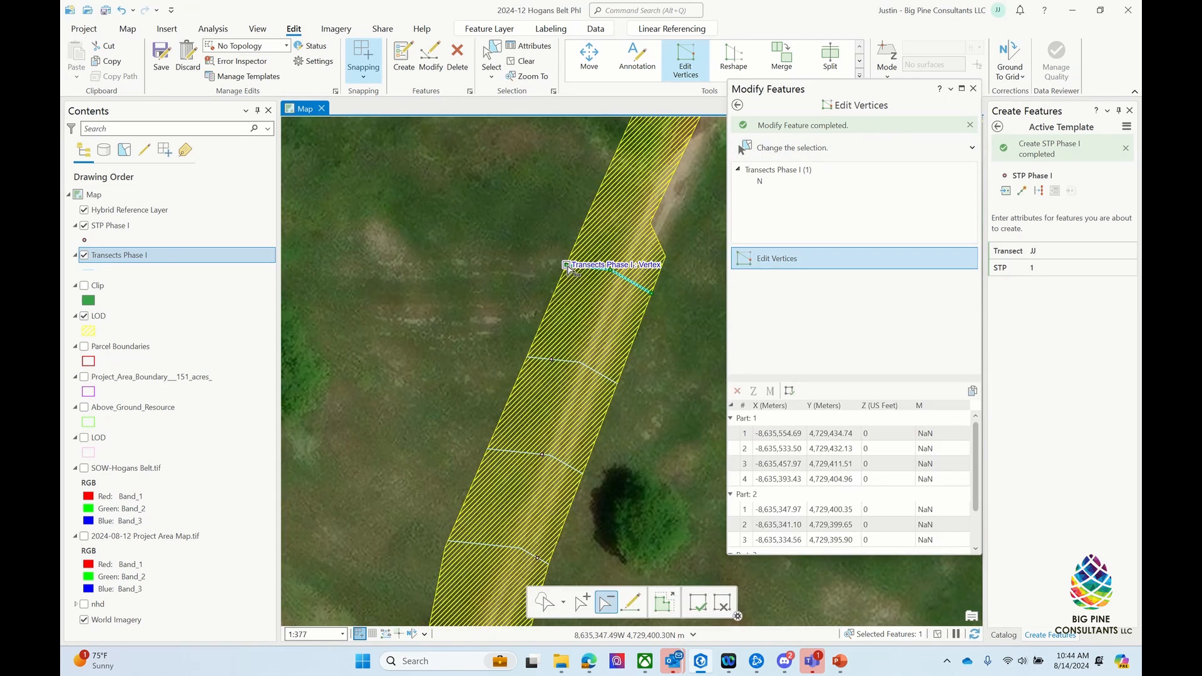
pyautogui.click(610, 272)
pyautogui.click(652, 294)
pyautogui.scroll(-4, 652, 213)
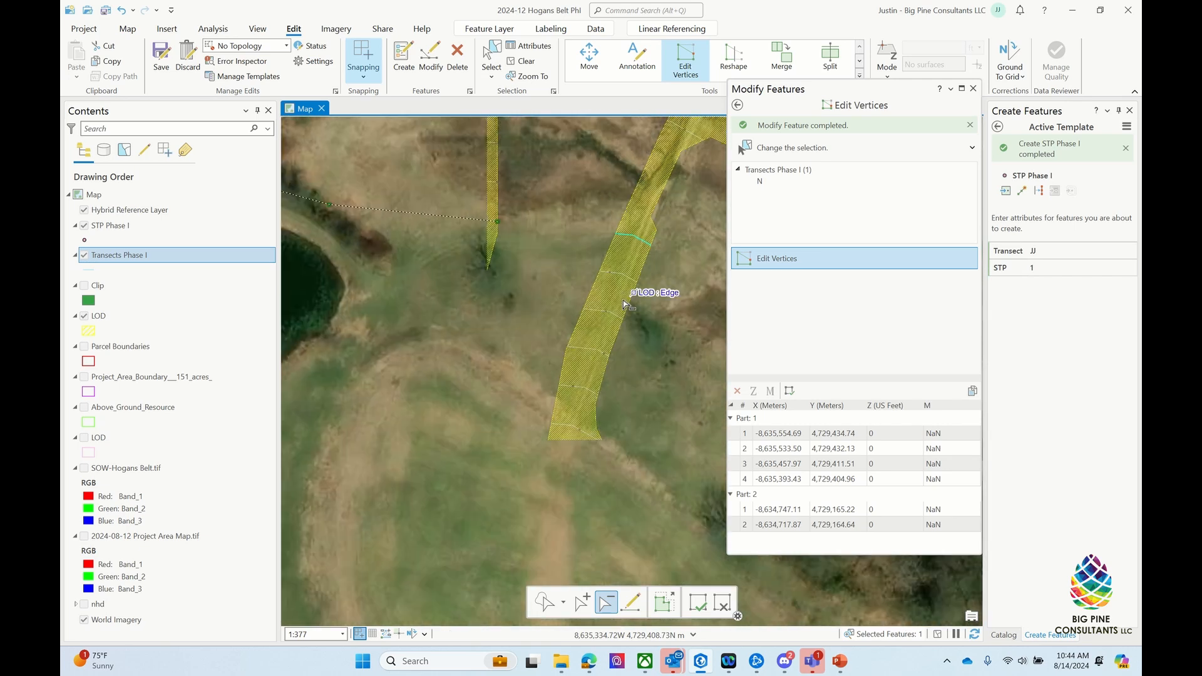
pyautogui.scroll(2, 585, 284)
pyautogui.press('F2')
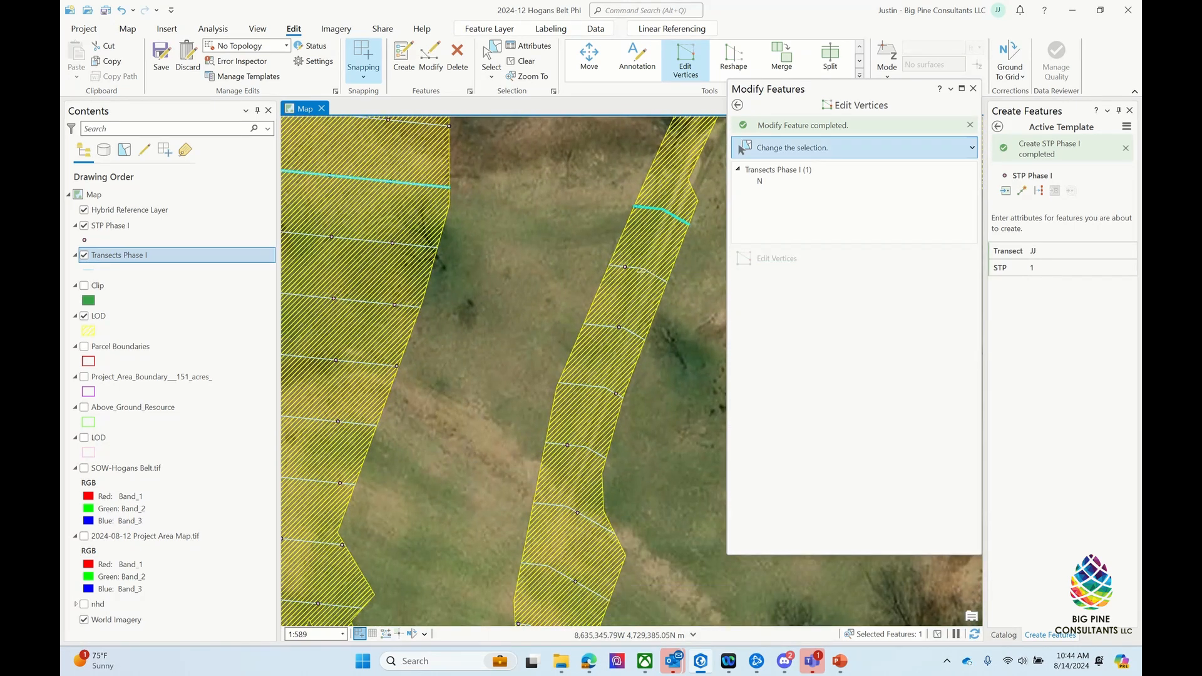
# Step: Remove the corridor parts of the next transects south of N, down to transect R, finishing each edit
pyautogui.click(644, 269)
pyautogui.moveTo(605, 388); pyautogui.dragTo(641, 332)
pyautogui.click(641, 332)
pyautogui.press('F2')
pyautogui.click(625, 393)
pyautogui.click(780, 341)
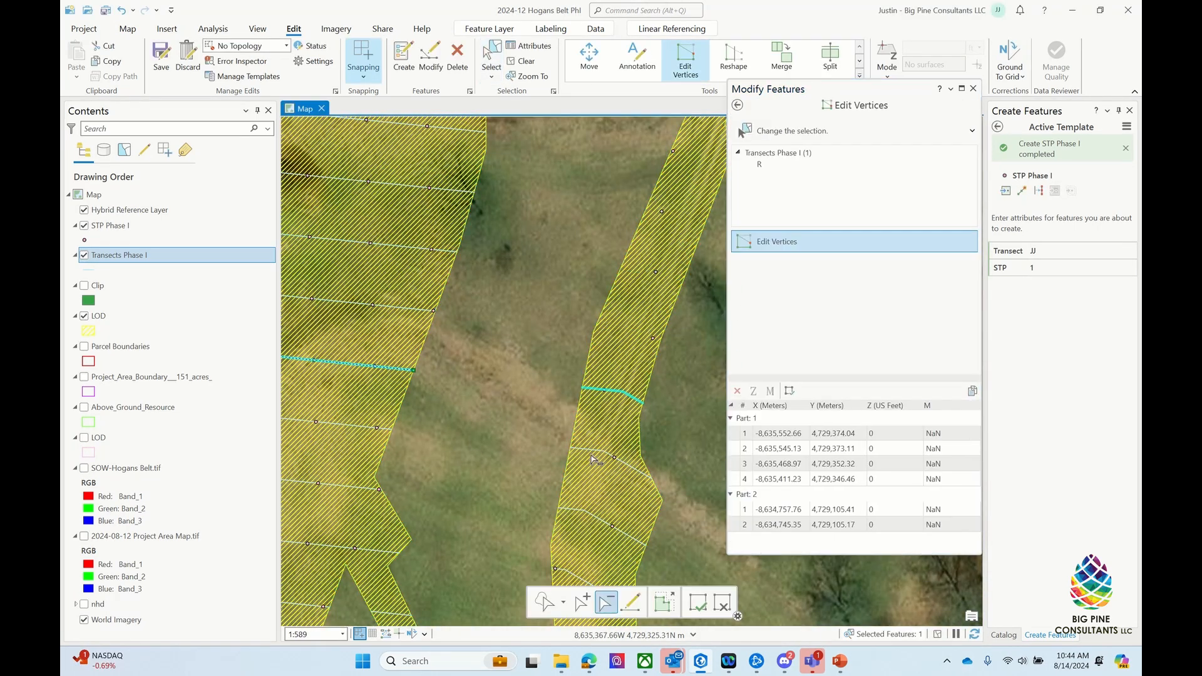
pyautogui.press('F2')
# Step: Continue deleting the corridor vertices of the transects between R and V, finishing each edit
pyautogui.click(491, 55)
pyautogui.click(614, 468)
pyautogui.click(780, 341)
pyautogui.click(689, 381)
pyautogui.press('F2')
pyautogui.click(492, 55)
pyautogui.click(606, 411)
pyautogui.click(780, 341)
pyautogui.press('F2')
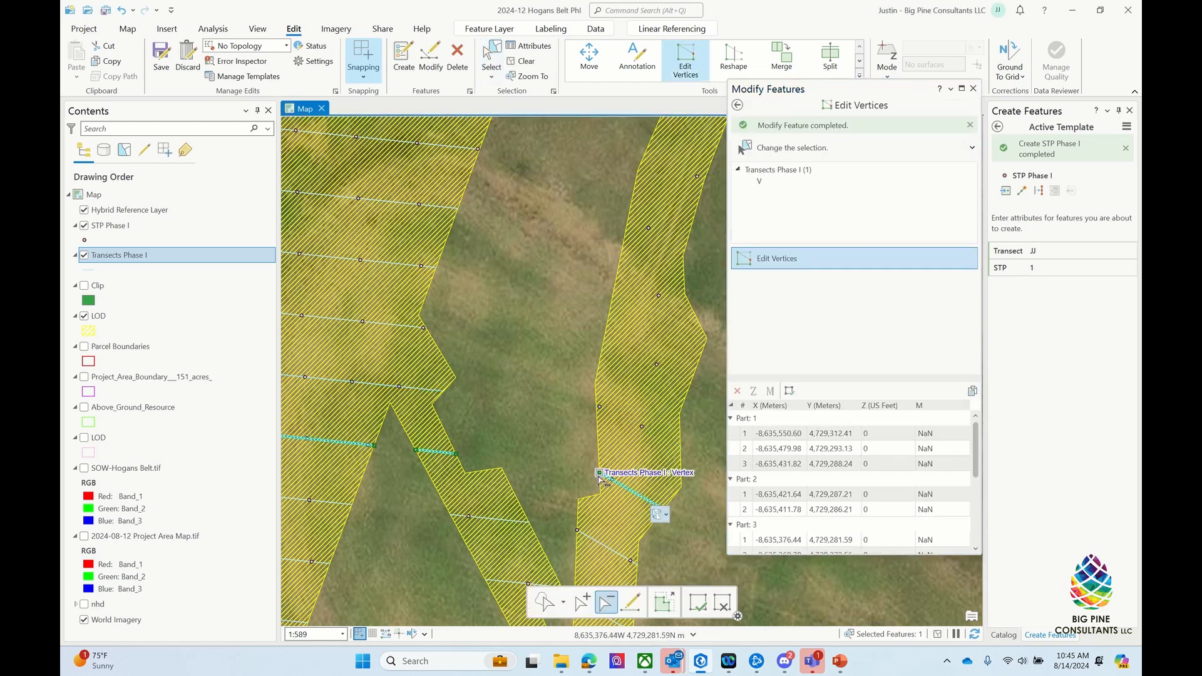
# Step: Delete the corridor vertices of transect V and the transect just south of it
pyautogui.moveTo(601, 501); pyautogui.dragTo(661, 251)
pyautogui.click(664, 296)
pyautogui.click(781, 340)
pyautogui.click(491, 55)
pyautogui.click(493, 207)
pyautogui.click(493, 204)
pyautogui.click(780, 341)
pyautogui.press('F2')
# Step: Delete transect X's vertices in the two corridor branches east of the triangular gap
pyautogui.click(590, 335)
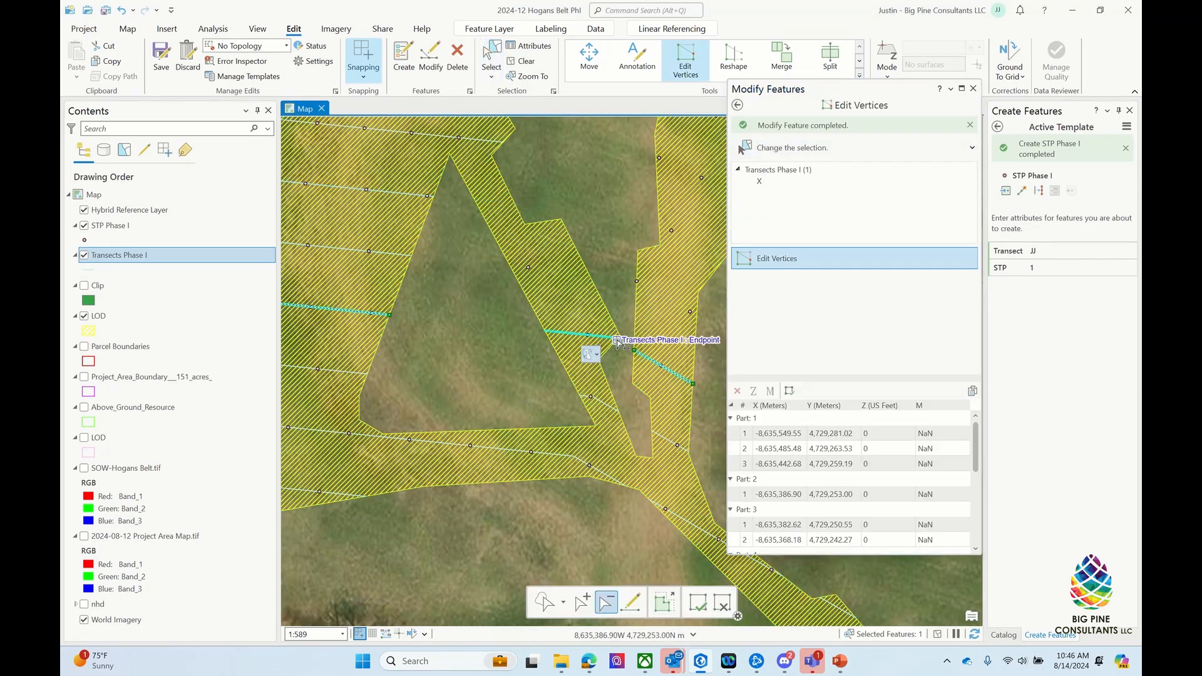
pyautogui.click(689, 454)
pyautogui.click(677, 445)
pyautogui.scroll(-3, 435, 313)
pyautogui.scroll(1, 562, 360)
# Step: Delete the diagonal-corridor vertices of transects Z and AA, southeast of the triangular gap, and finish the edits
pyautogui.click(562, 360)
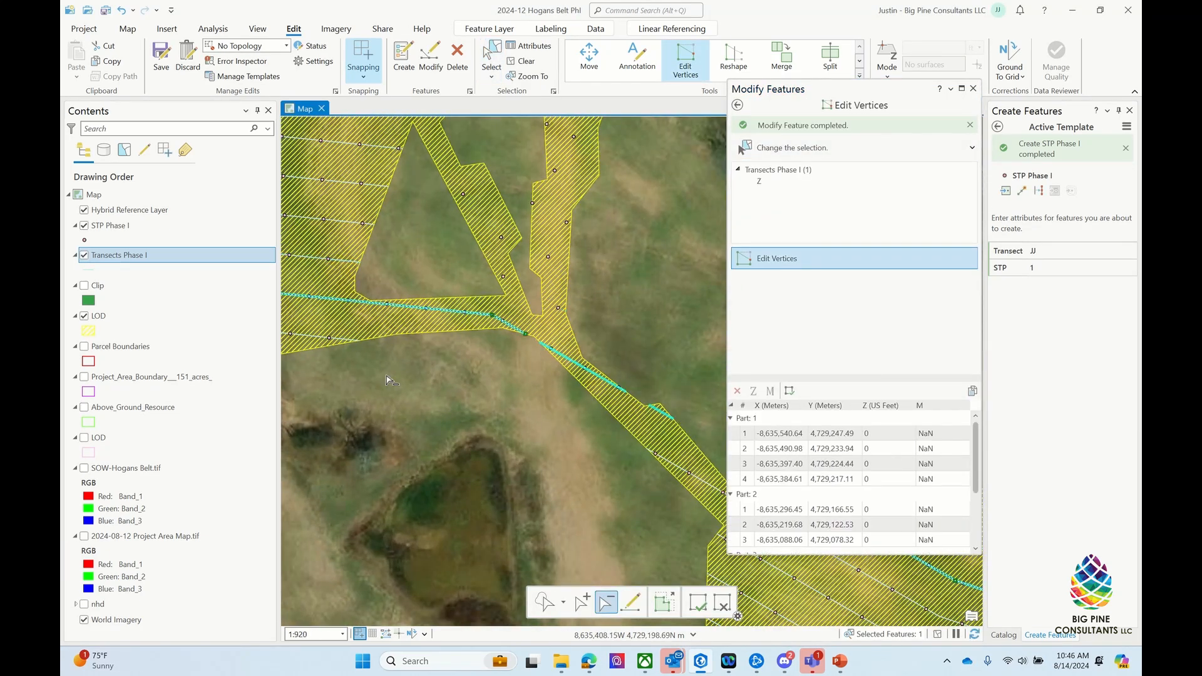
pyautogui.scroll(-3, 683, 415)
pyautogui.scroll(3, 683, 415)
pyautogui.click(505, 354)
pyautogui.click(702, 608)
pyautogui.click(792, 148)
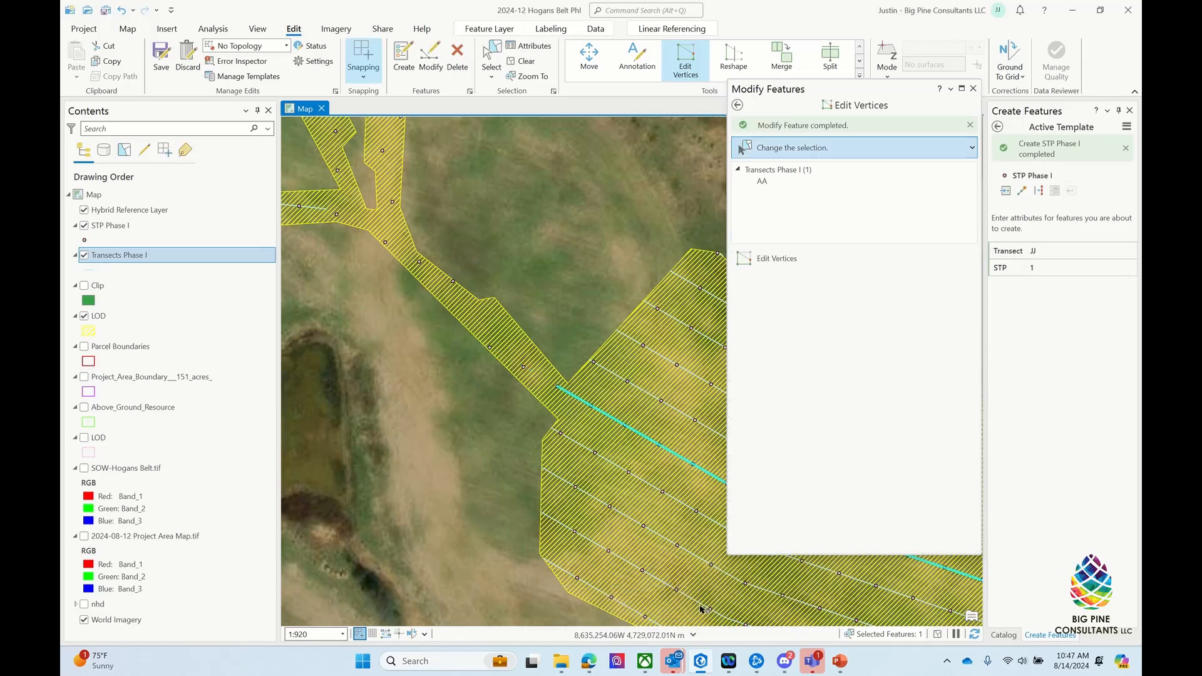
# Step: Delete the winding-corridor vertices of the transects after AA, including CC, east of the lower survey block
pyautogui.click(632, 473)
pyautogui.scroll(-3, 644, 362)
pyautogui.scroll(3, 410, 313)
pyautogui.click(606, 602)
pyautogui.click(492, 429)
pyautogui.moveTo(701, 463); pyautogui.dragTo(326, 410)
pyautogui.click(792, 148)
pyautogui.click(570, 390)
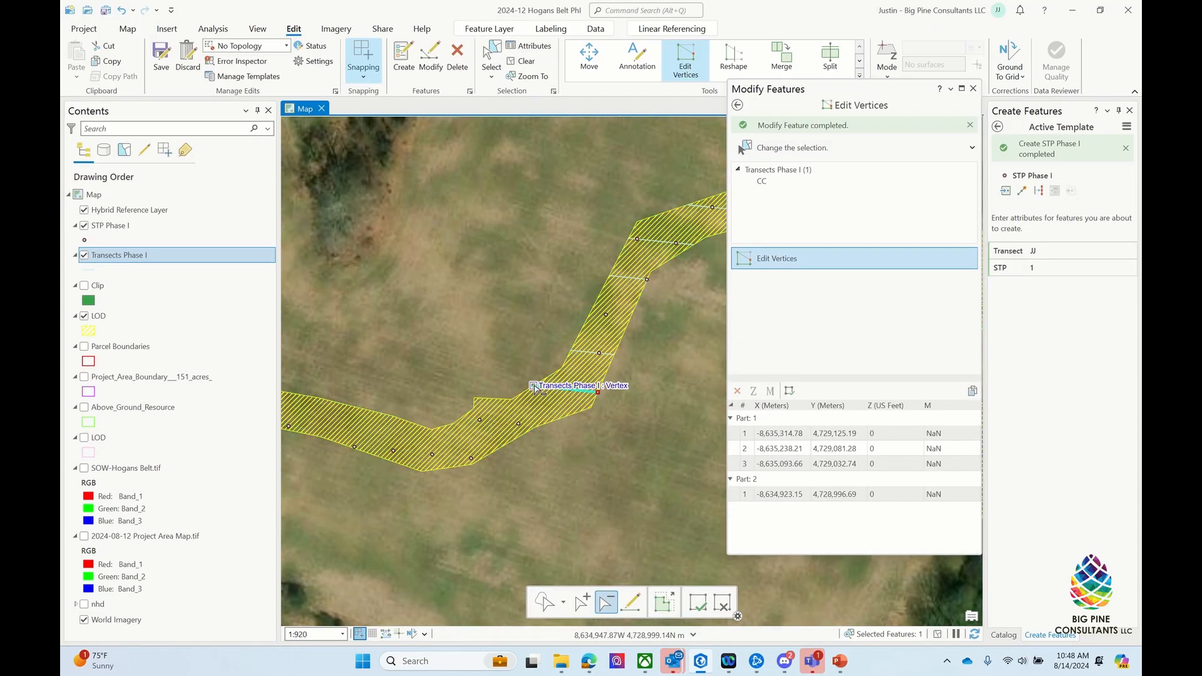
# Step: Delete the vertices of the remaining transects crossing the winding corridor further northeast, finishing each edit
pyautogui.click(792, 148)
pyautogui.click(629, 277)
pyautogui.scroll(3, 638, 250)
pyautogui.click(644, 260)
pyautogui.moveTo(644, 260); pyautogui.dragTo(331, 353)
pyautogui.click(442, 322)
pyautogui.click(526, 316)
pyautogui.moveTo(705, 432)
pyautogui.mouseDown()
pyautogui.moveTo(527, 424)
pyautogui.moveTo(604, 282)
pyautogui.moveTo(467, 517)
pyautogui.mouseUp()
pyautogui.click(532, 452)
# Step: Delete the vertices of the transects crossing the narrow north-south corridor south of transect N, and finish the edits
pyautogui.click(792, 148)
pyautogui.click(575, 272)
pyautogui.click(792, 148)
pyautogui.click(478, 360)
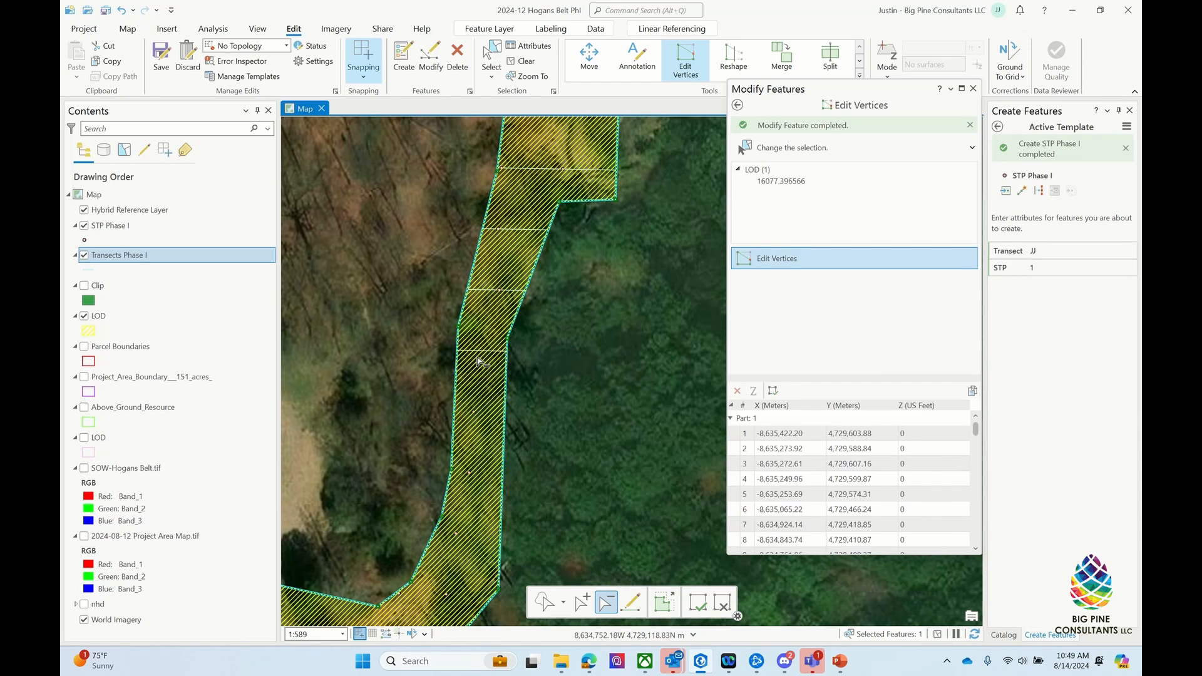
pyautogui.scroll(3, 478, 359)
pyautogui.click(461, 335)
pyautogui.click(792, 148)
pyautogui.click(437, 172)
pyautogui.click(385, 257)
pyautogui.scroll(-5, 479, 384)
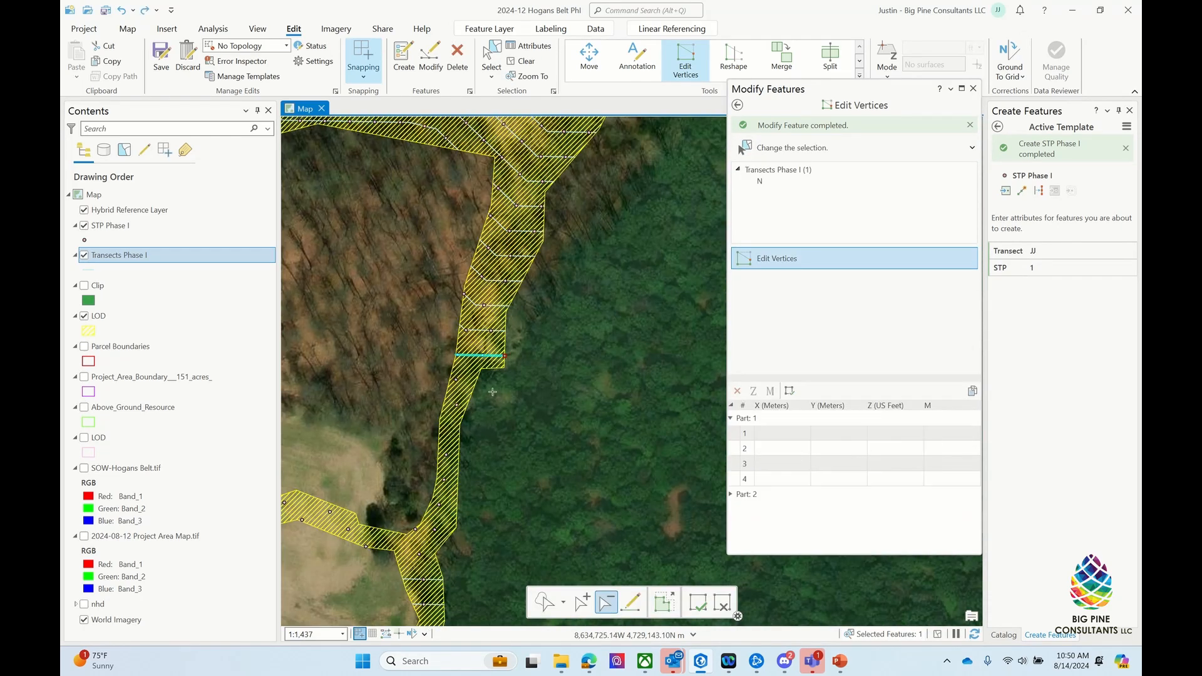
pyautogui.scroll(4, 479, 394)
pyautogui.click(792, 148)
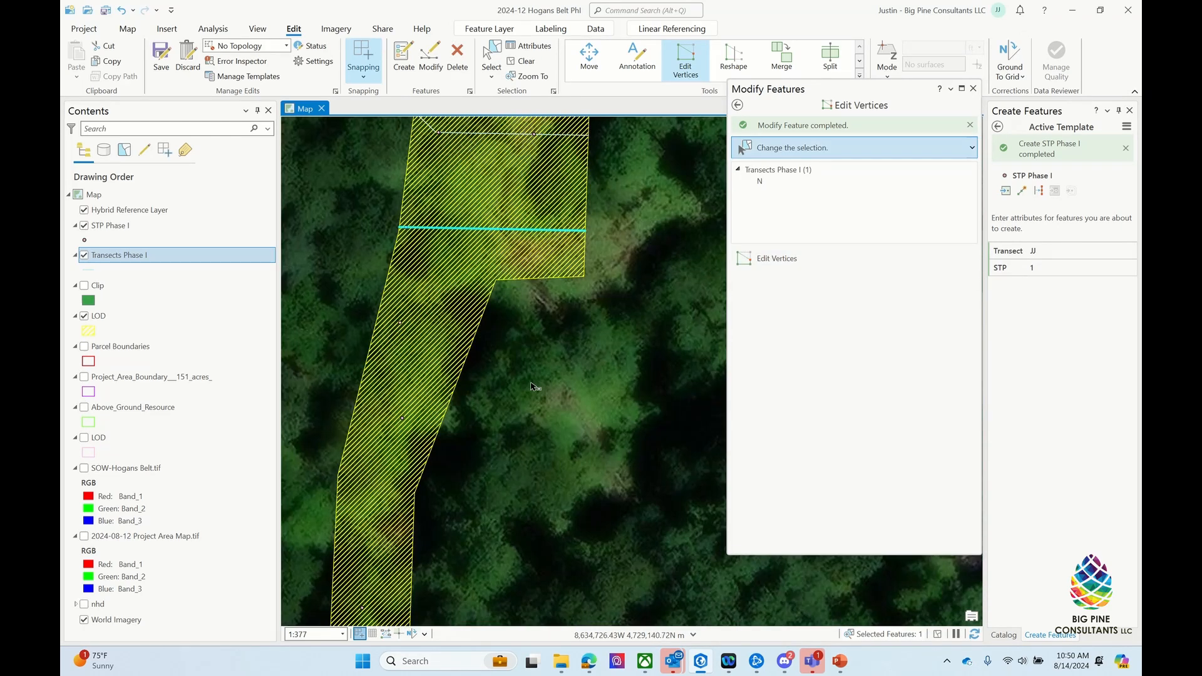
# Step: Save the transect edits and clear the feature selection
pyautogui.click(161, 58)
pyautogui.click(615, 399)
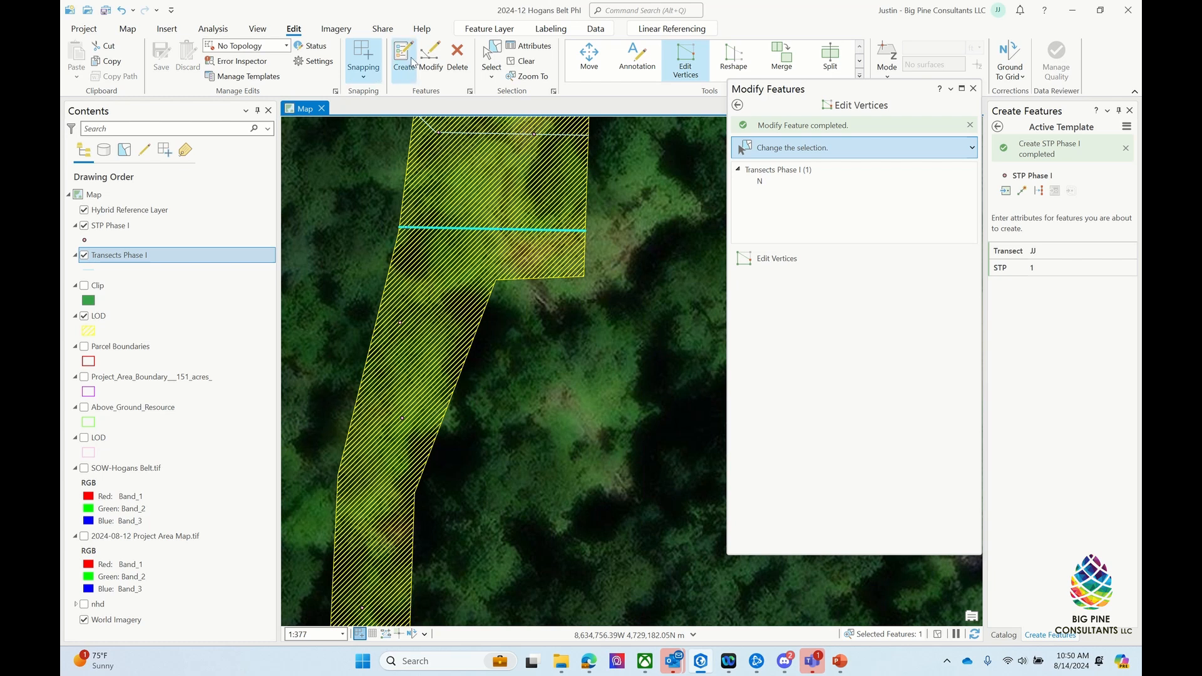
pyautogui.click(524, 60)
# Step: Make STP Phase I the only selectable layer for choosing shovel test points in the eastern corridor
pyautogui.scroll(-6, 440, 206)
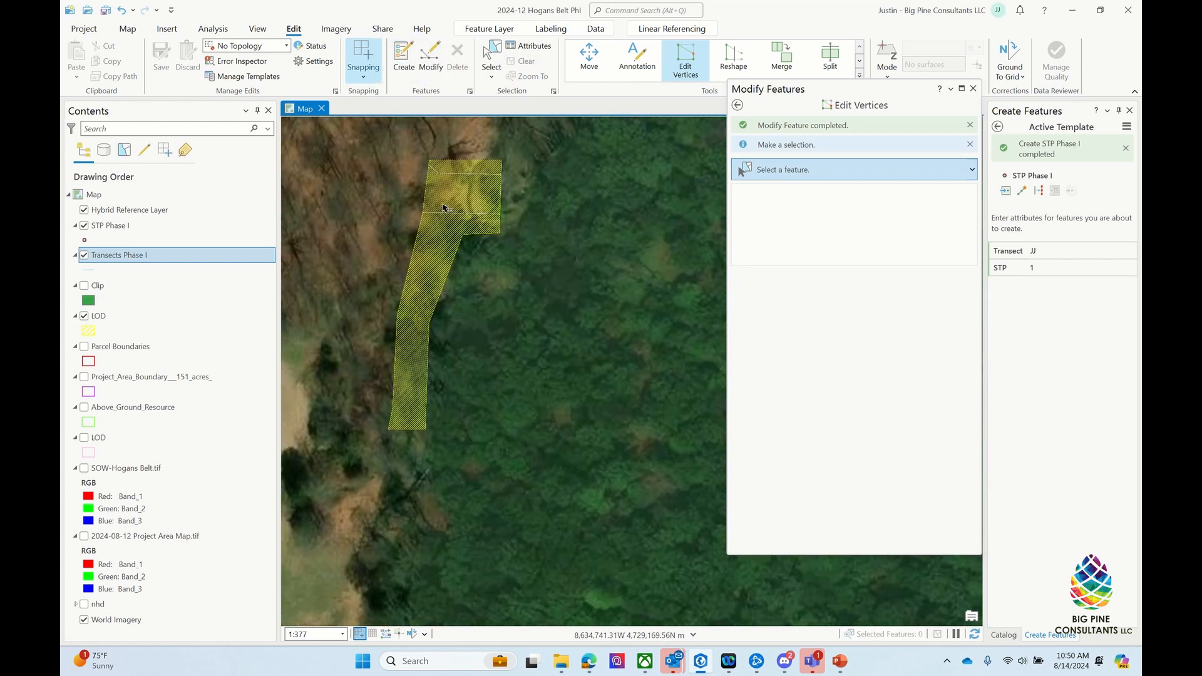
pyautogui.scroll(-2, 343, 216)
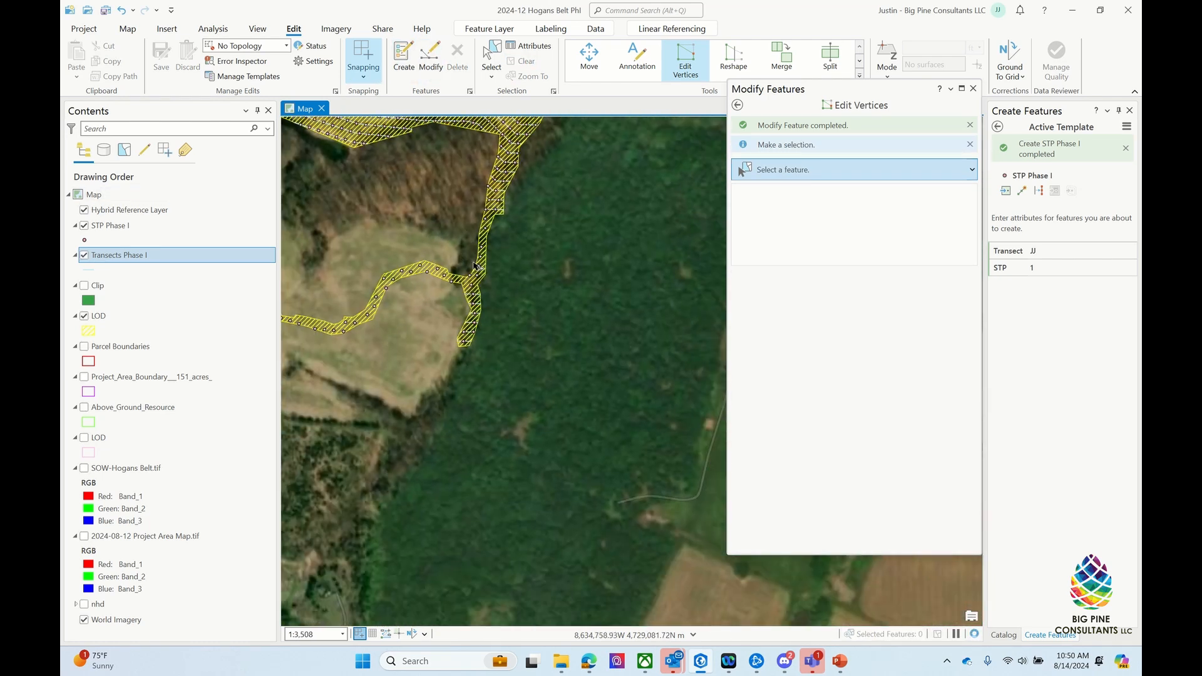
pyautogui.scroll(2, 434, 320)
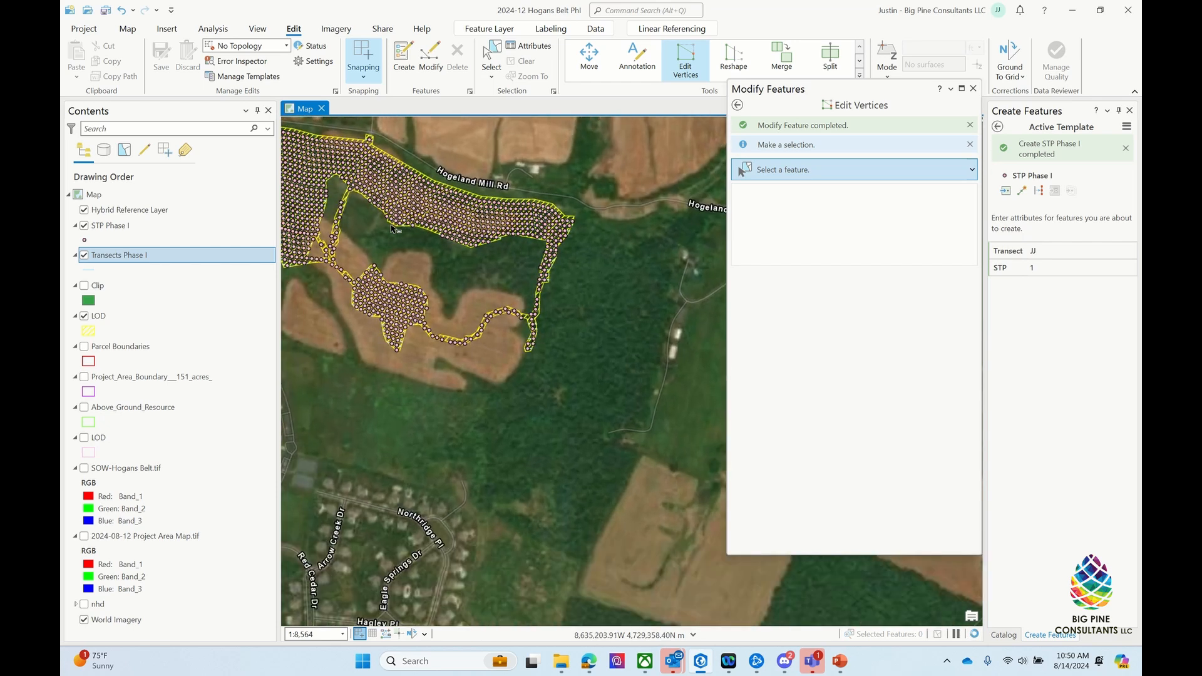
pyautogui.scroll(-2, 478, 352)
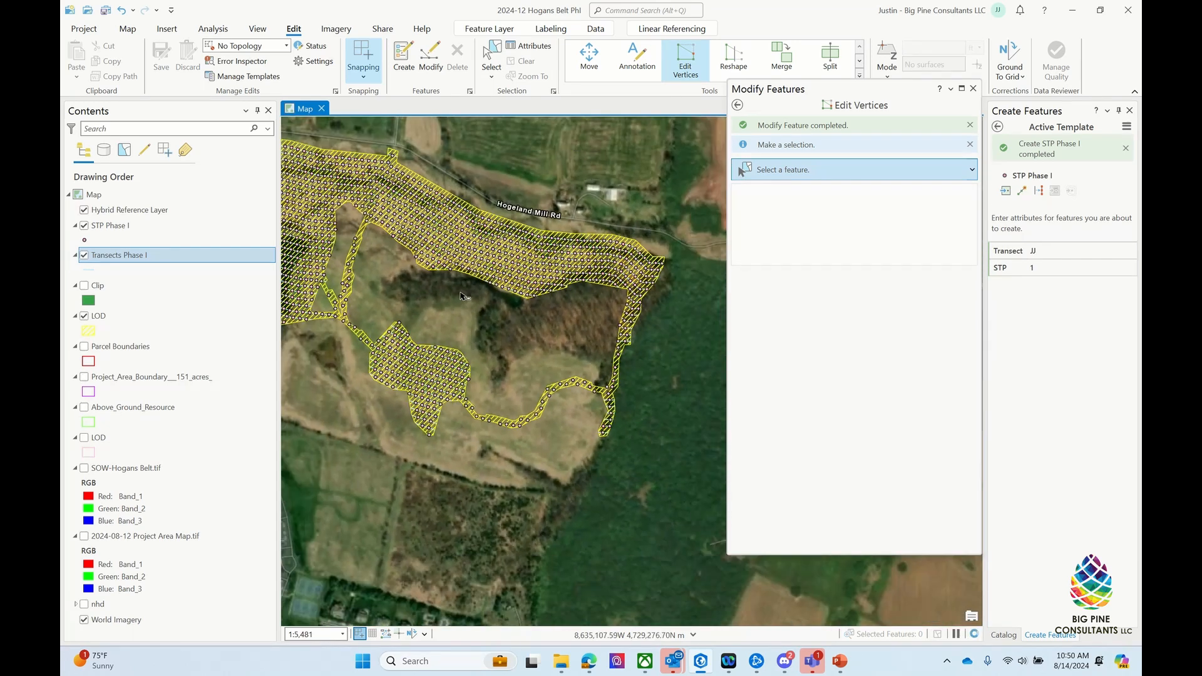
pyautogui.scroll(2, 621, 374)
pyautogui.scroll(2, 622, 373)
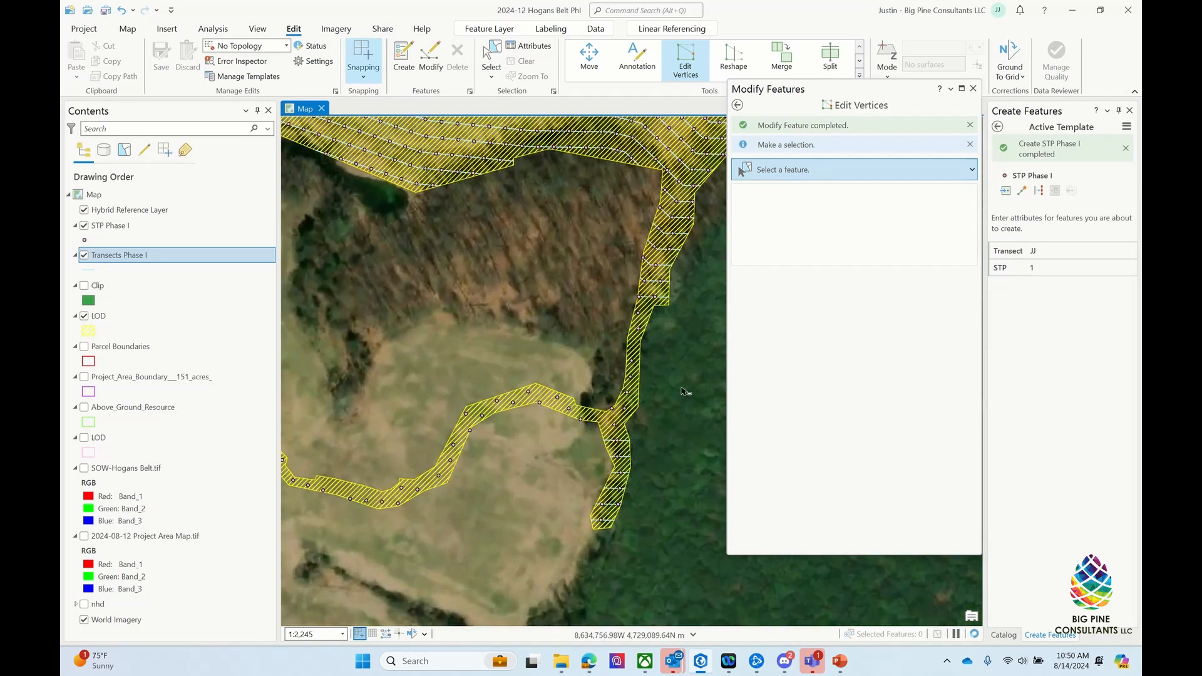
pyautogui.click(491, 58)
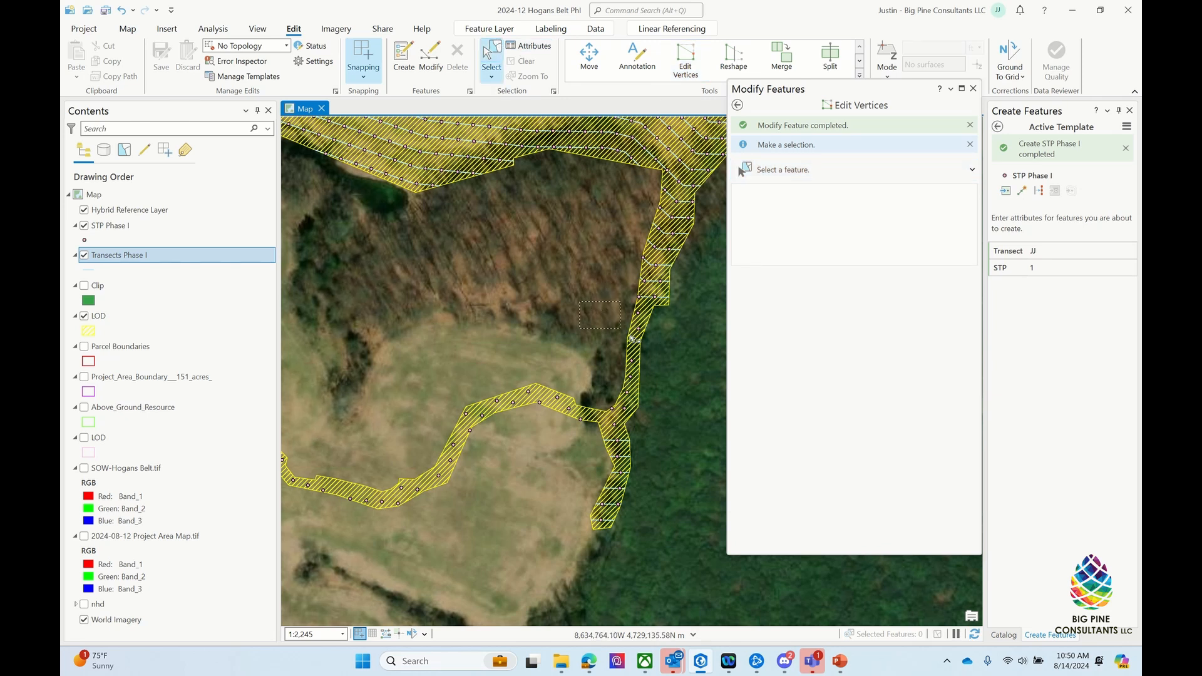
pyautogui.moveTo(631, 337); pyautogui.dragTo(646, 375)
pyautogui.rightClick(119, 225)
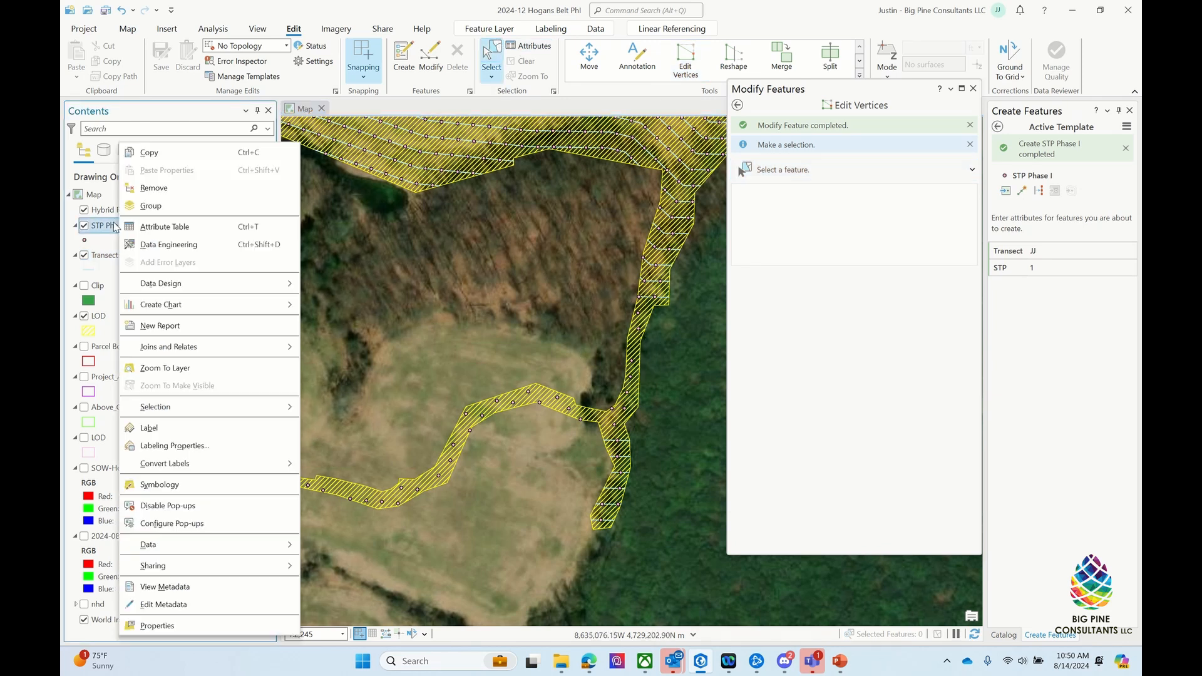
pyautogui.moveTo(194, 411)
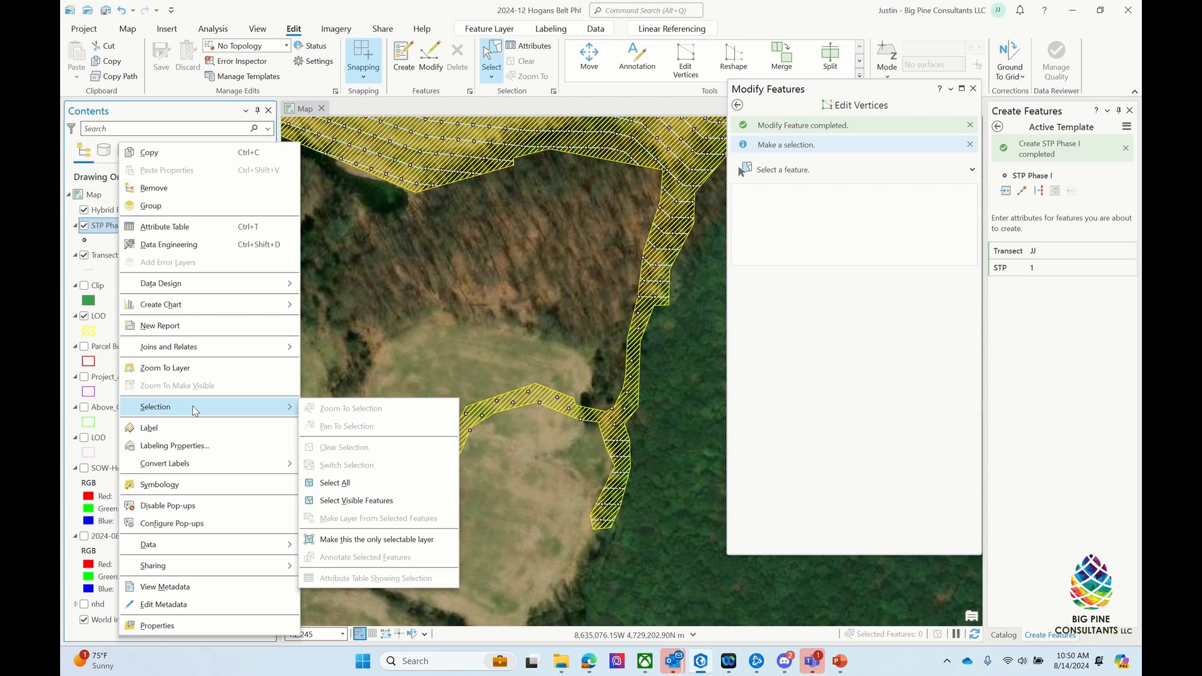
pyautogui.click(345, 541)
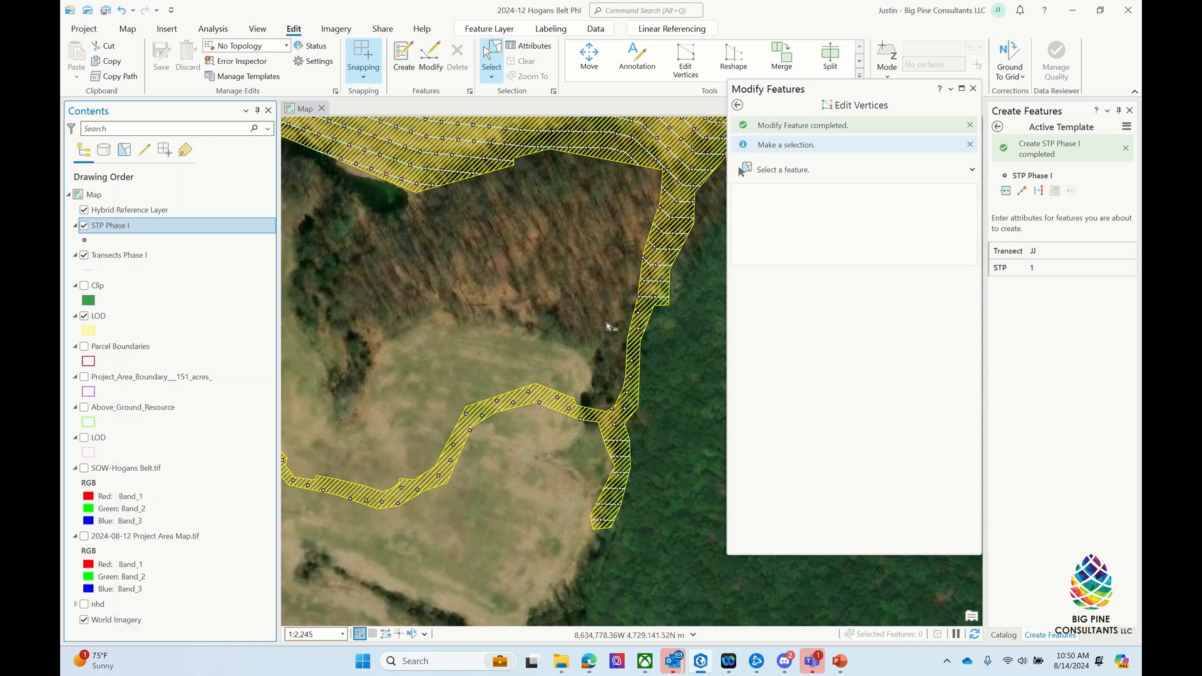
# Step: Select the STP Phase I points in the narrow north-south and winding corridors, leaving out the point on the transect at the western mouth
pyautogui.moveTo(598, 303); pyautogui.dragTo(653, 376)
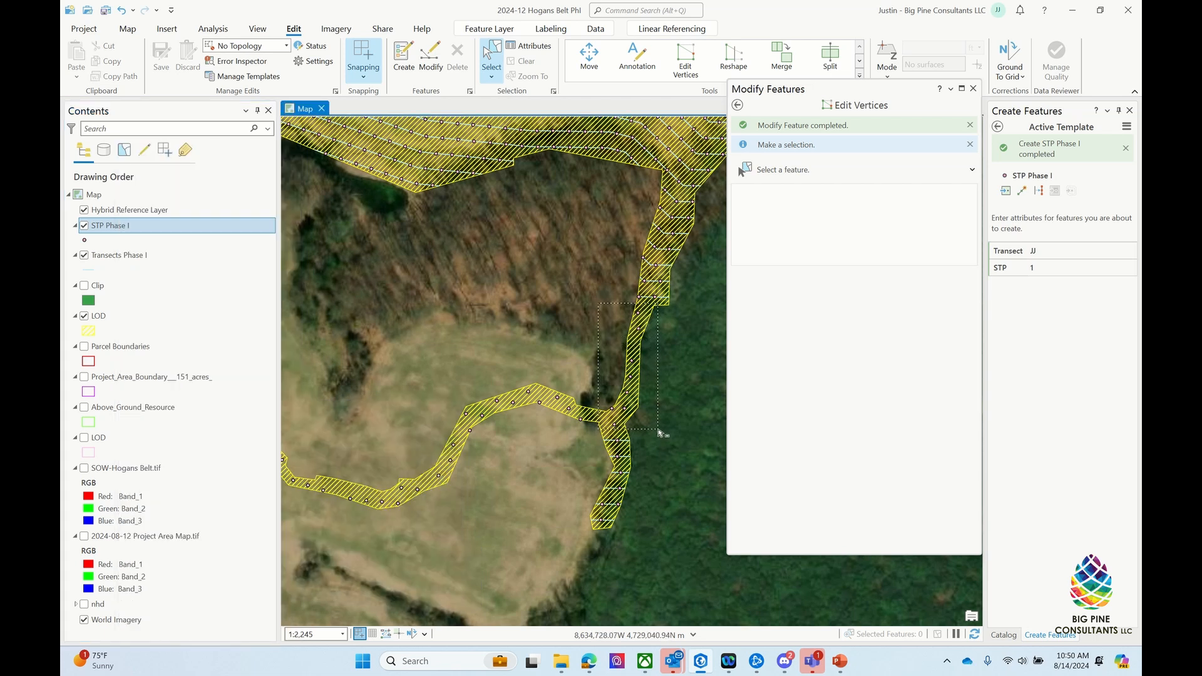
pyautogui.moveTo(658, 431); pyautogui.dragTo(659, 431)
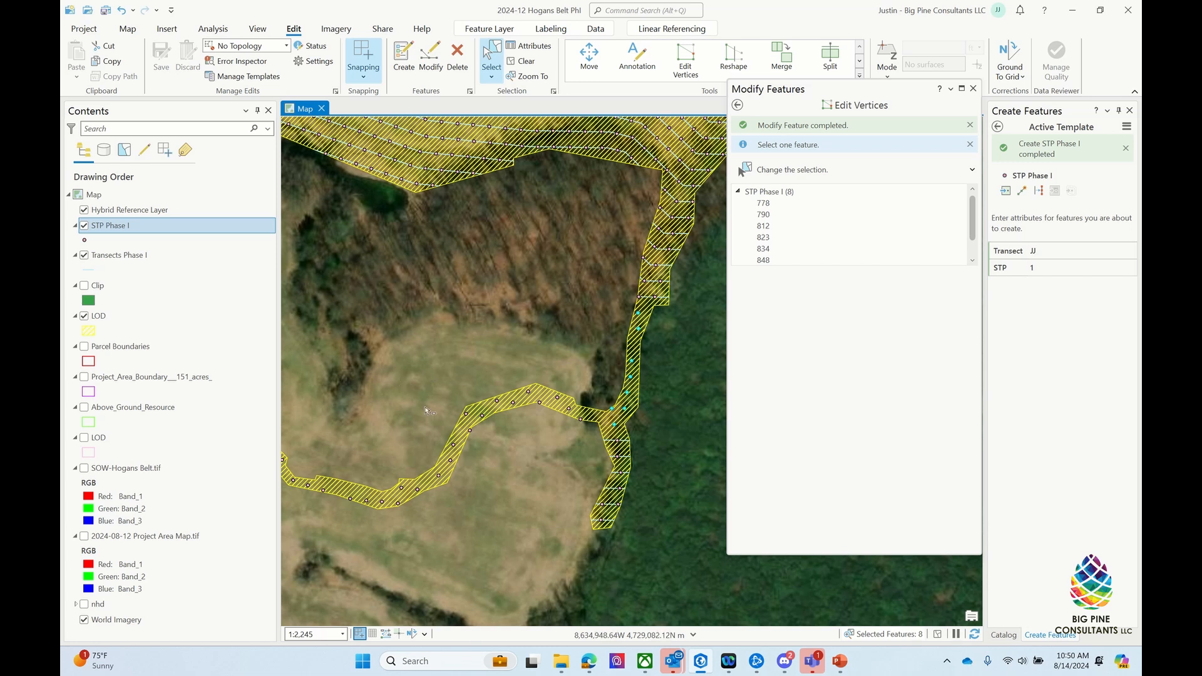
pyautogui.moveTo(540, 441); pyautogui.dragTo(590, 454)
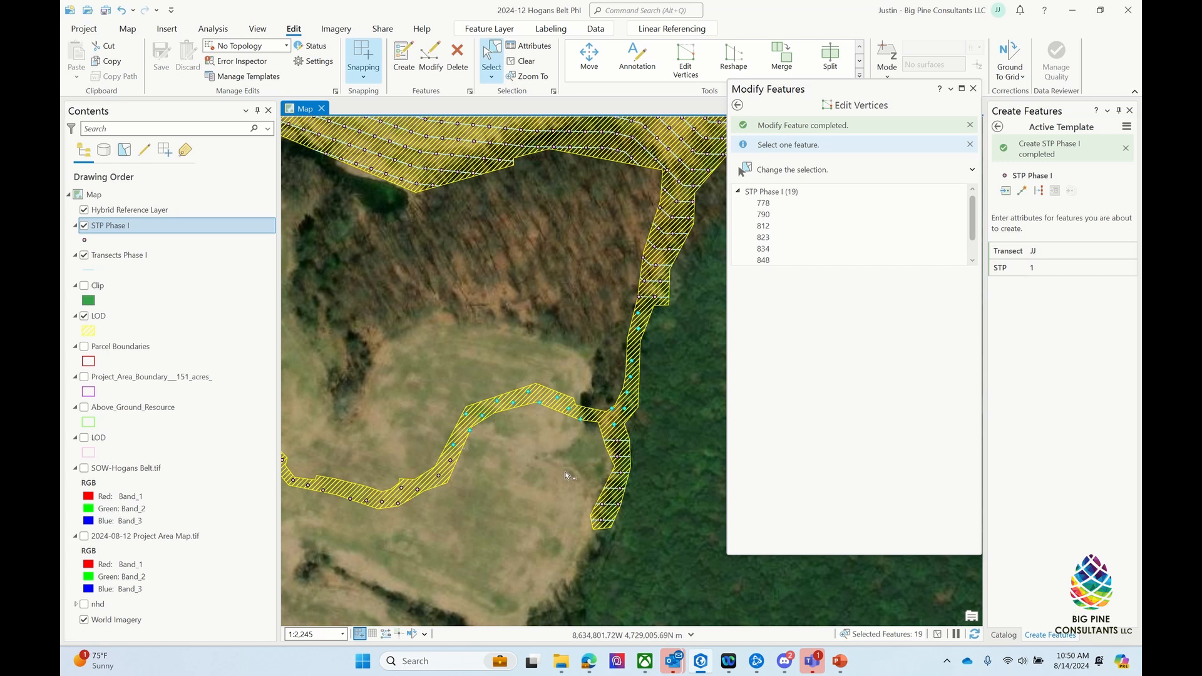
pyautogui.scroll(-3, 694, 406)
pyautogui.scroll(3, 485, 447)
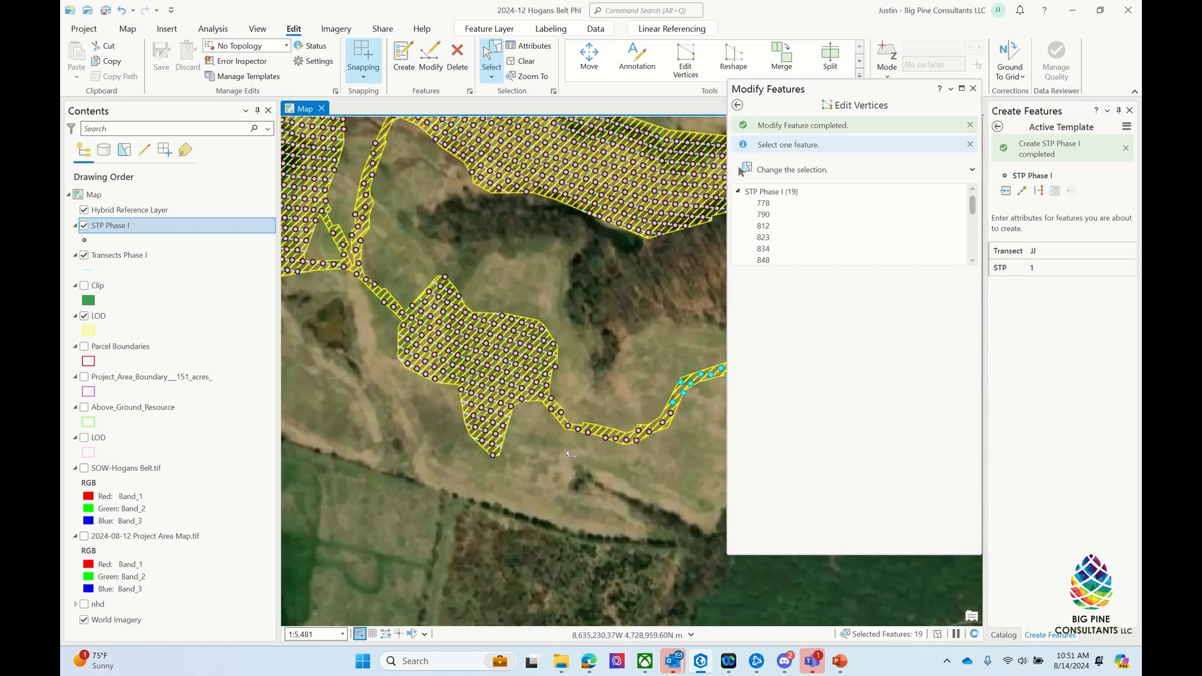
pyautogui.scroll(-1, 653, 489)
pyautogui.scroll(-2, 656, 488)
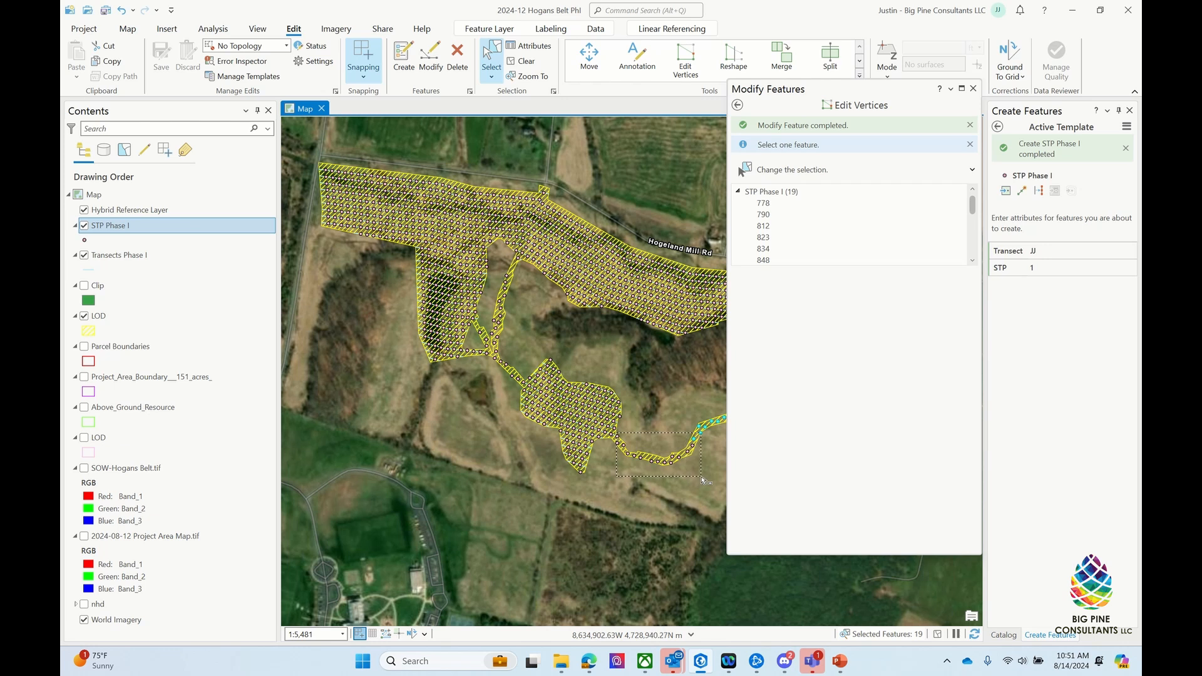
pyautogui.scroll(1, 630, 458)
pyautogui.scroll(2, 629, 457)
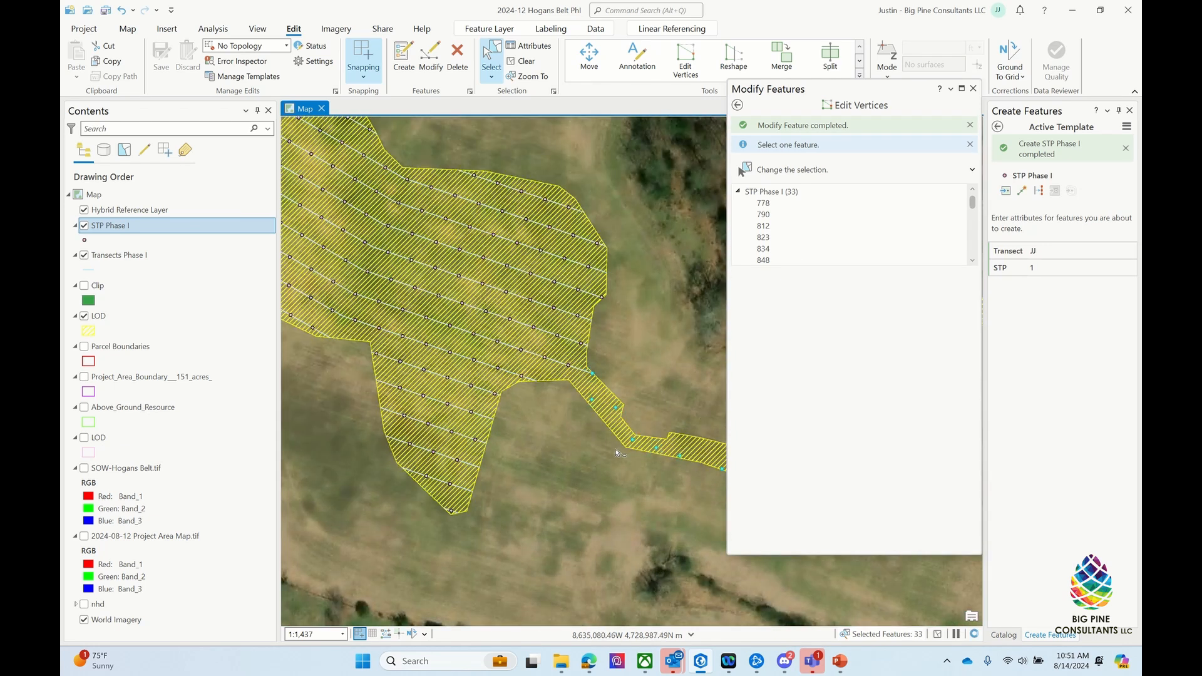
pyautogui.scroll(2, 617, 452)
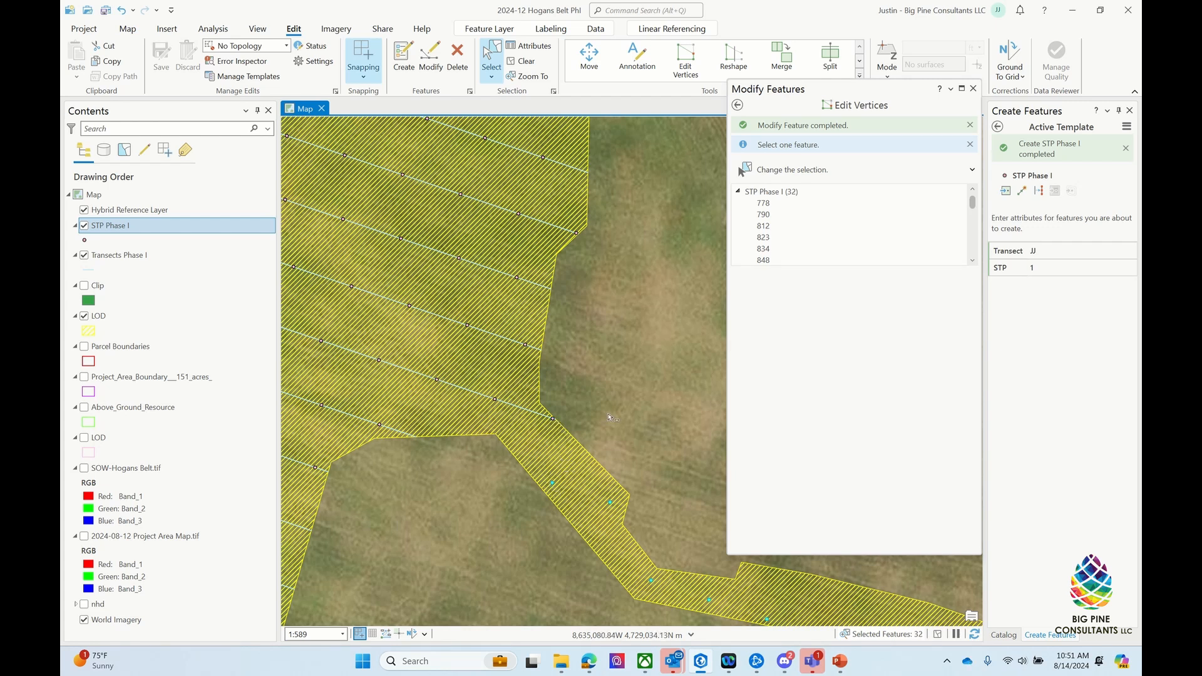
# Step: Add the points in the diagonal corridor and the branches east of the triangular gap to the selection, and delete all selected points
pyautogui.scroll(-6, 609, 418)
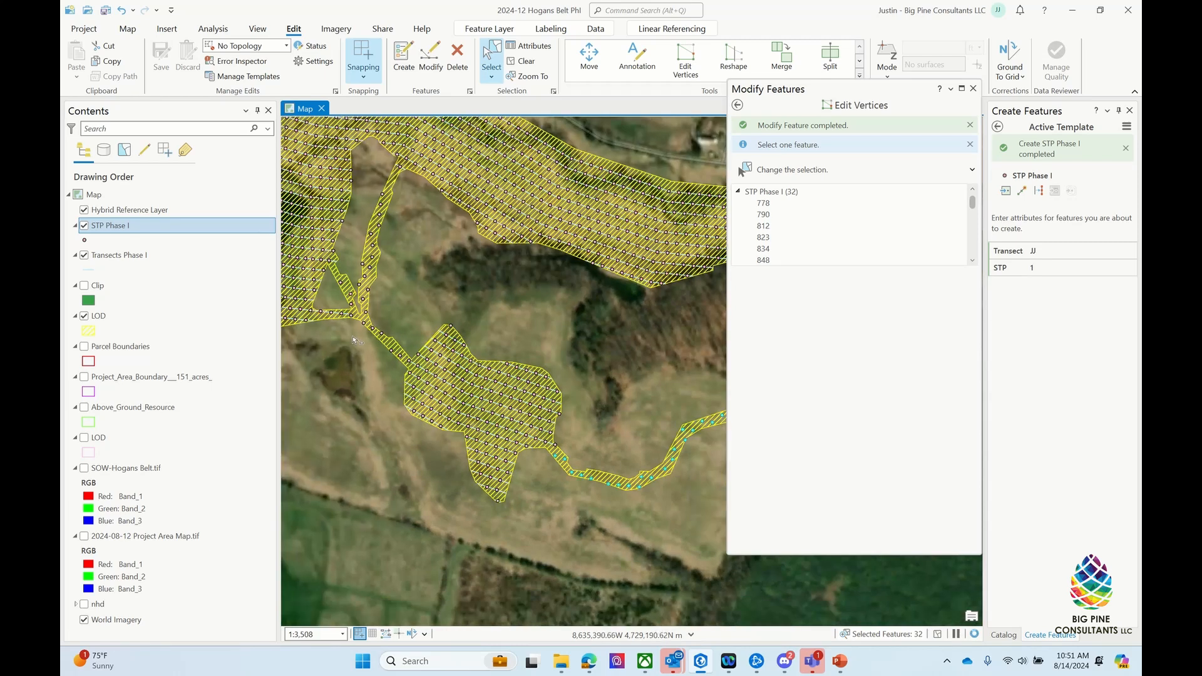
pyautogui.scroll(3, 355, 340)
pyautogui.scroll(2, 353, 319)
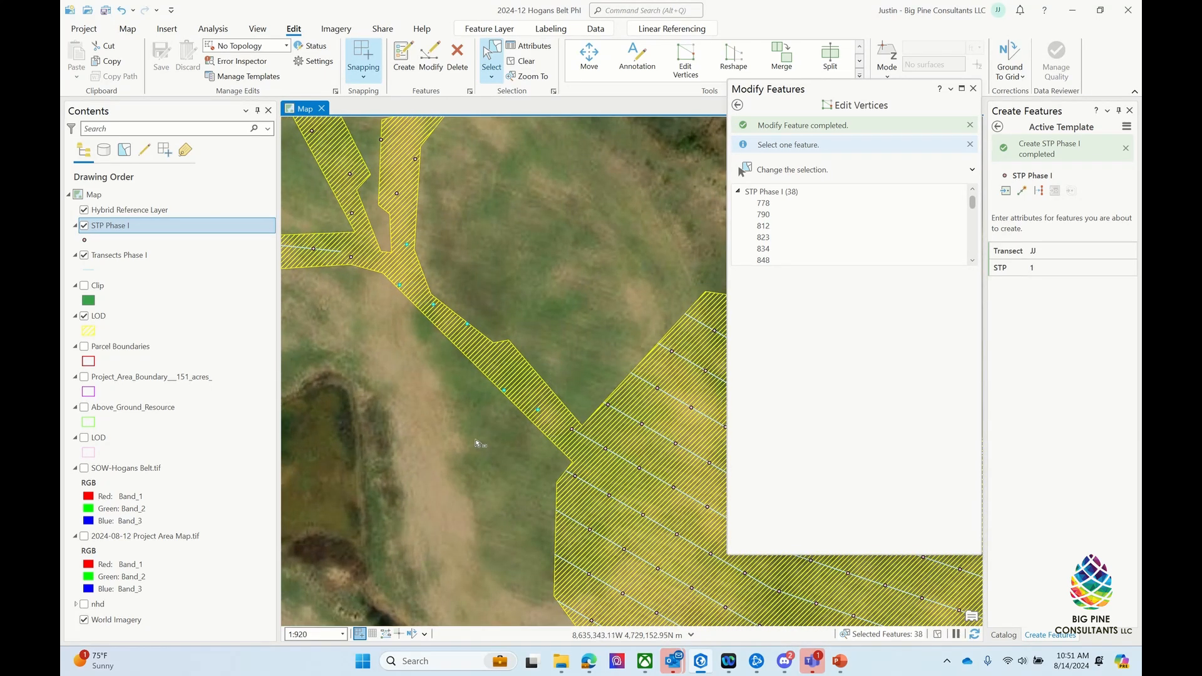
pyautogui.scroll(-4, 458, 477)
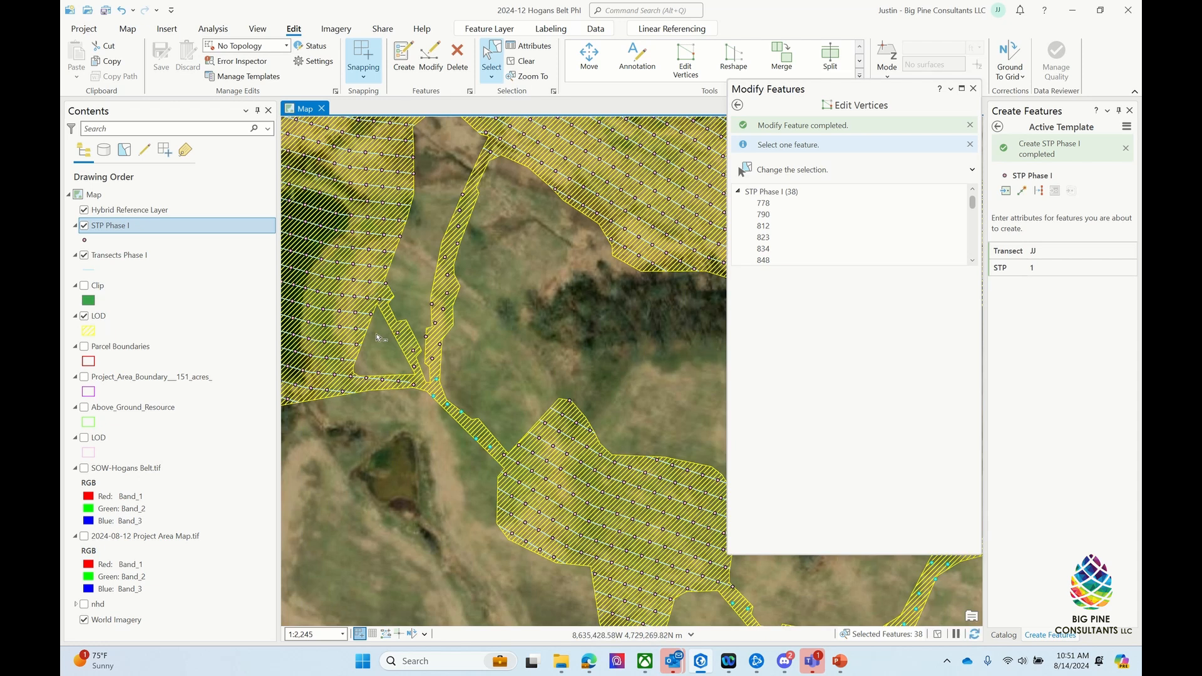
pyautogui.moveTo(387, 321); pyautogui.dragTo(453, 370)
pyautogui.moveTo(440, 165); pyautogui.dragTo(484, 349)
pyautogui.moveTo(422, 290); pyautogui.dragTo(437, 322)
pyautogui.scroll(-3, 393, 437)
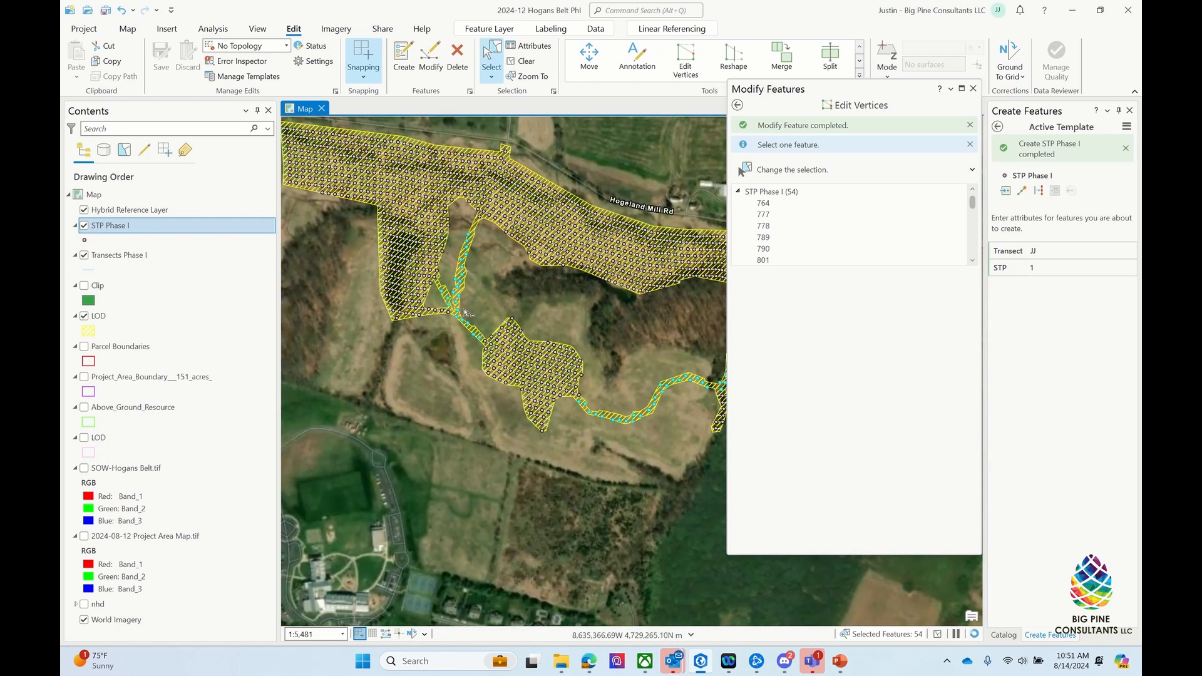
pyautogui.scroll(2, 398, 343)
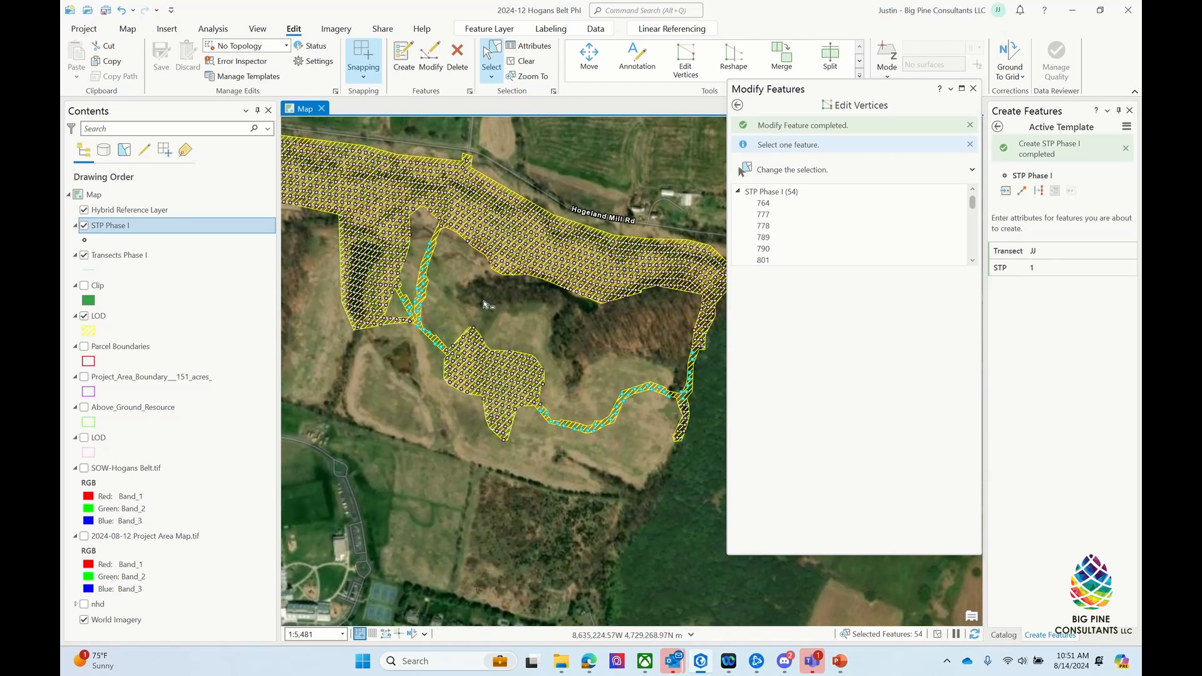
pyautogui.press('Delete')
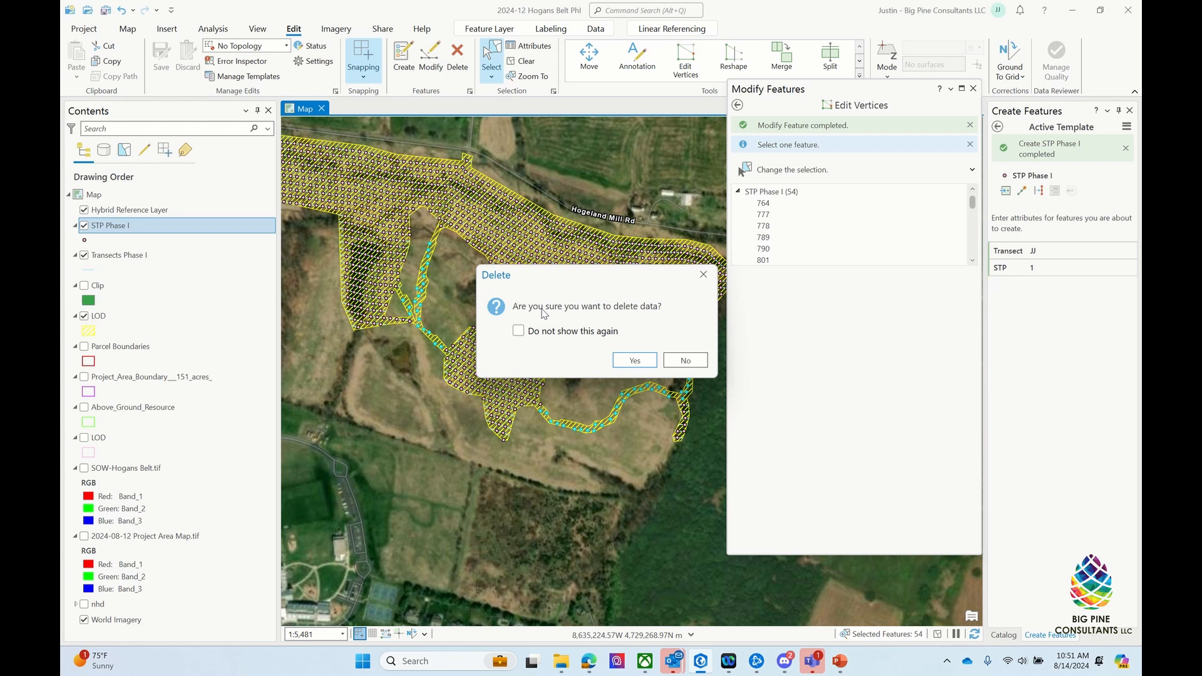
pyautogui.click(635, 360)
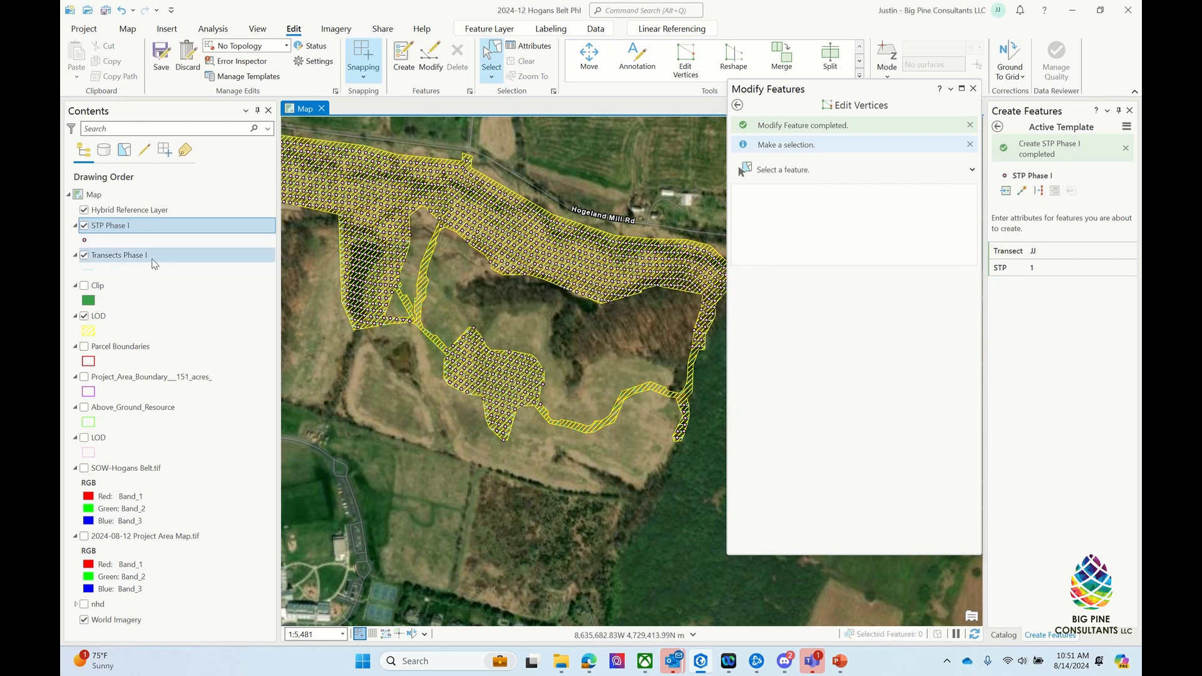
# Step: Review the STP Phase I attribute table through its last record, closing the vertex editing pane and the table
pyautogui.rightClick(111, 226)
pyautogui.click(161, 228)
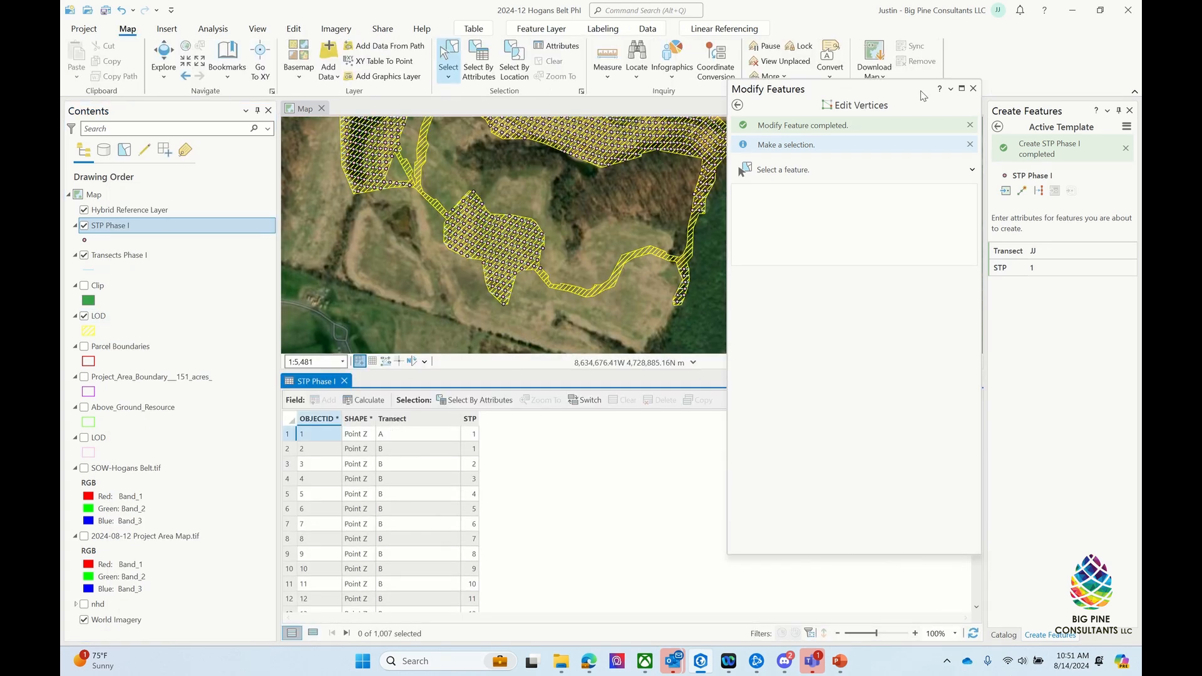
pyautogui.click(973, 88)
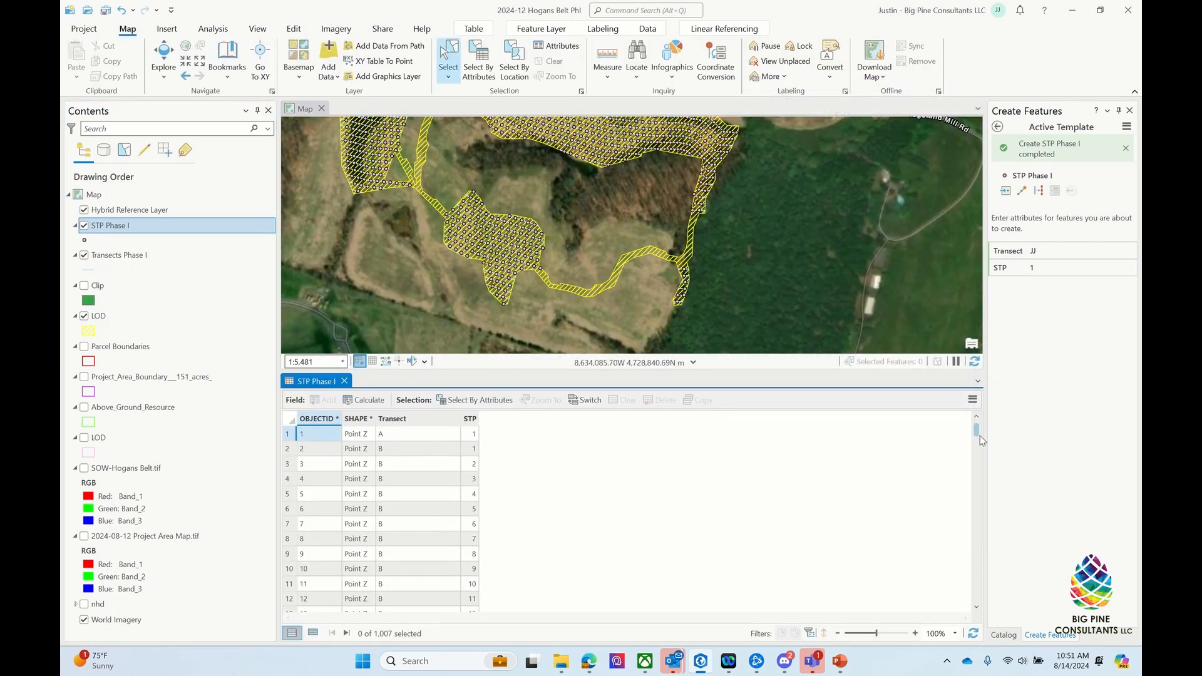
pyautogui.moveTo(977, 427); pyautogui.dragTo(976, 598)
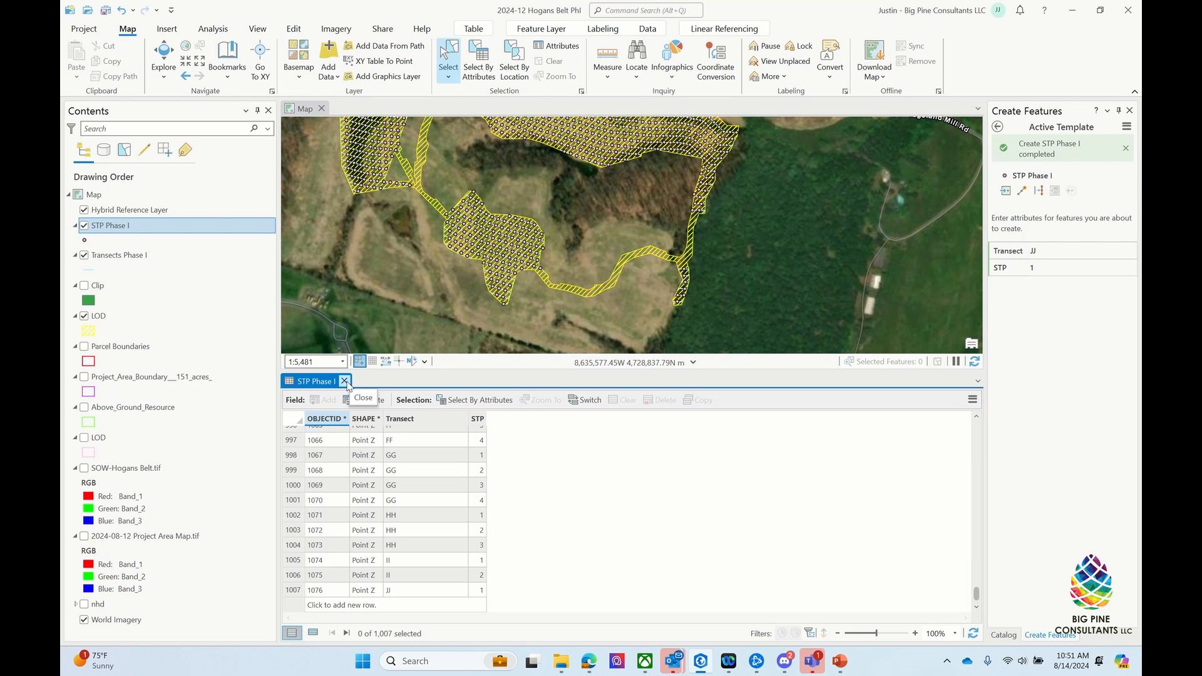
pyautogui.click(344, 381)
# Step: Start a new Transects Phase I line feature and set its name to LINEAR01
pyautogui.scroll(-3, 334, 282)
pyautogui.scroll(5, 334, 282)
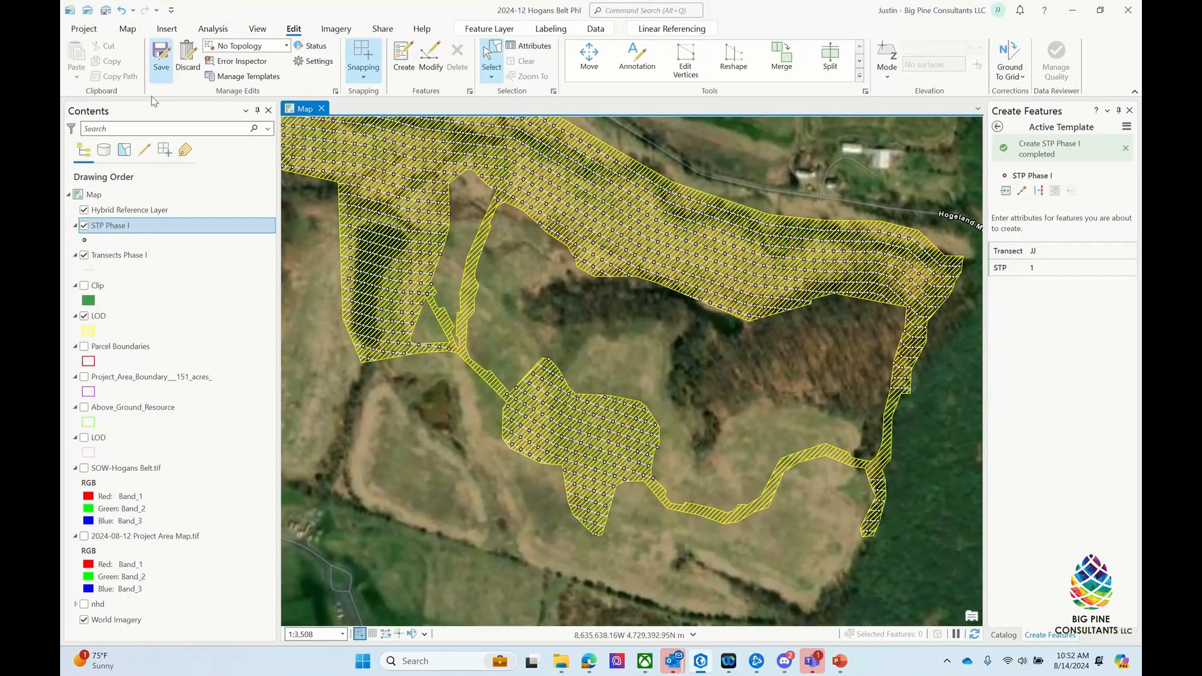
pyautogui.click(119, 255)
pyautogui.click(998, 127)
pyautogui.click(1052, 295)
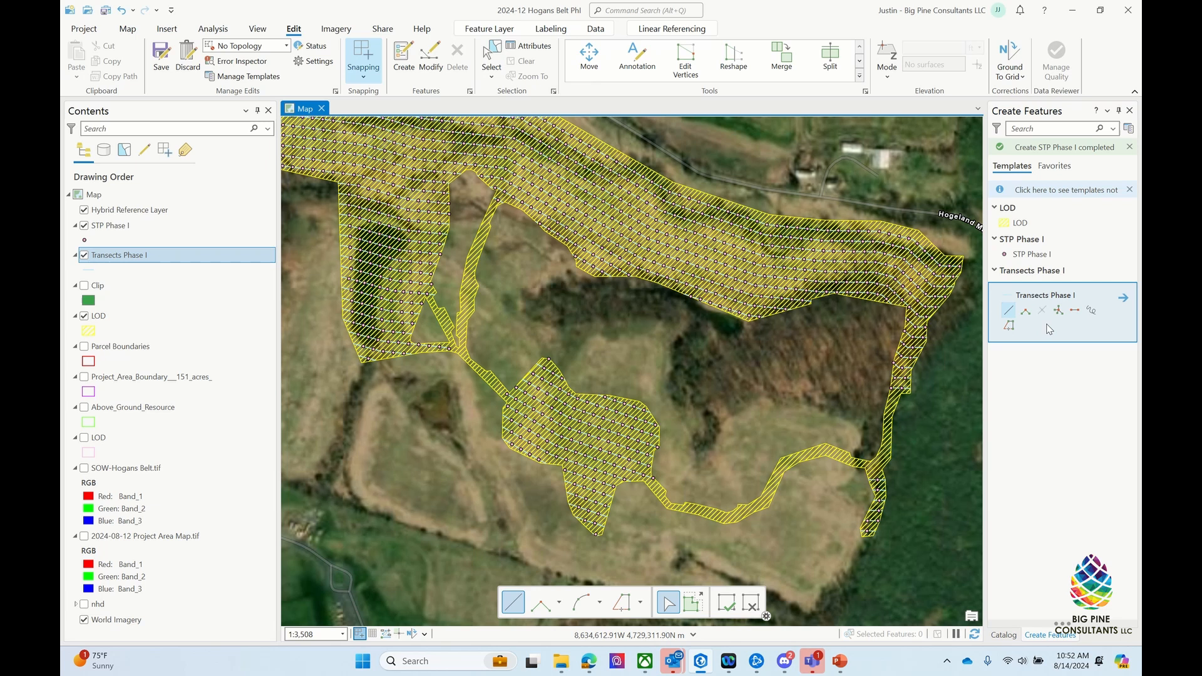
pyautogui.click(1123, 300)
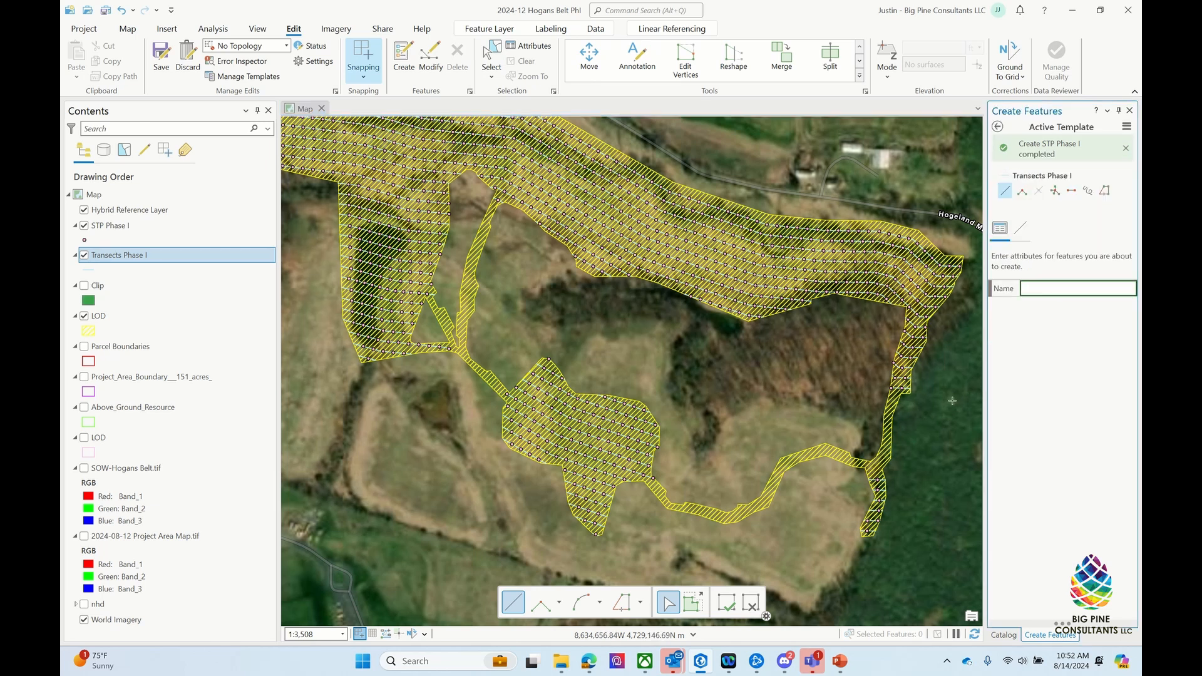
pyautogui.write('L')
pyautogui.write('INEAR1')
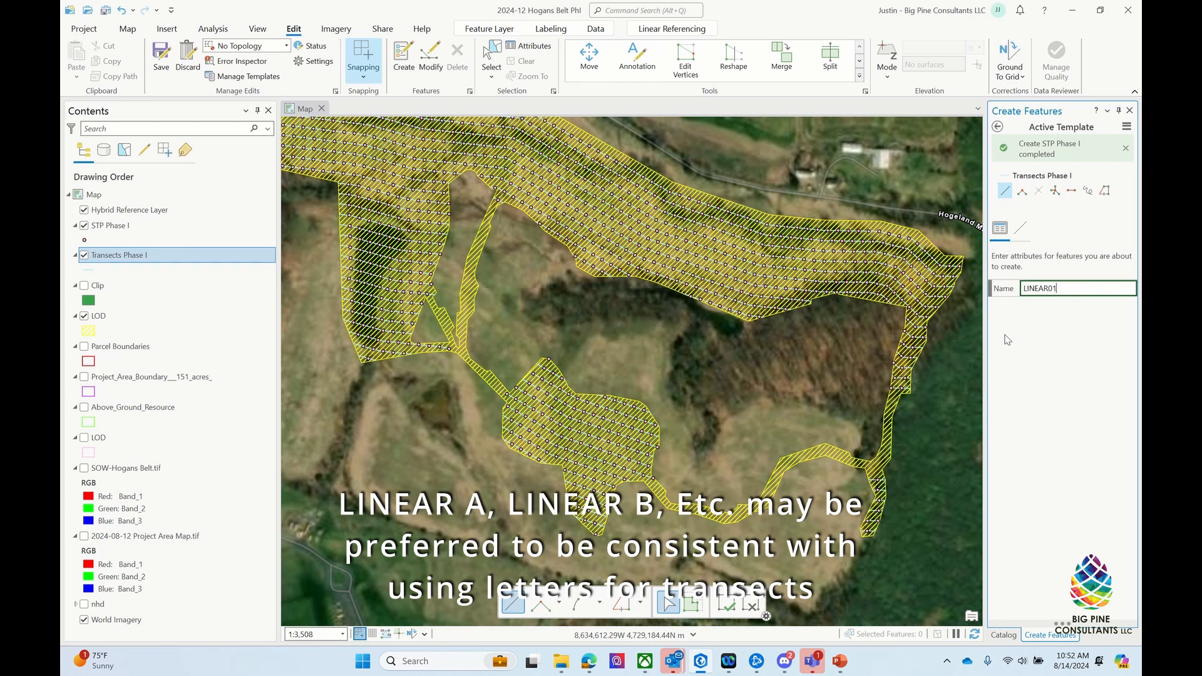
# Step: Trace the LINEAR01 transect along the western LOD edge of the narrow north-south corridor, from its northern mouth to the southern junction, and finish it
pyautogui.press('Return')
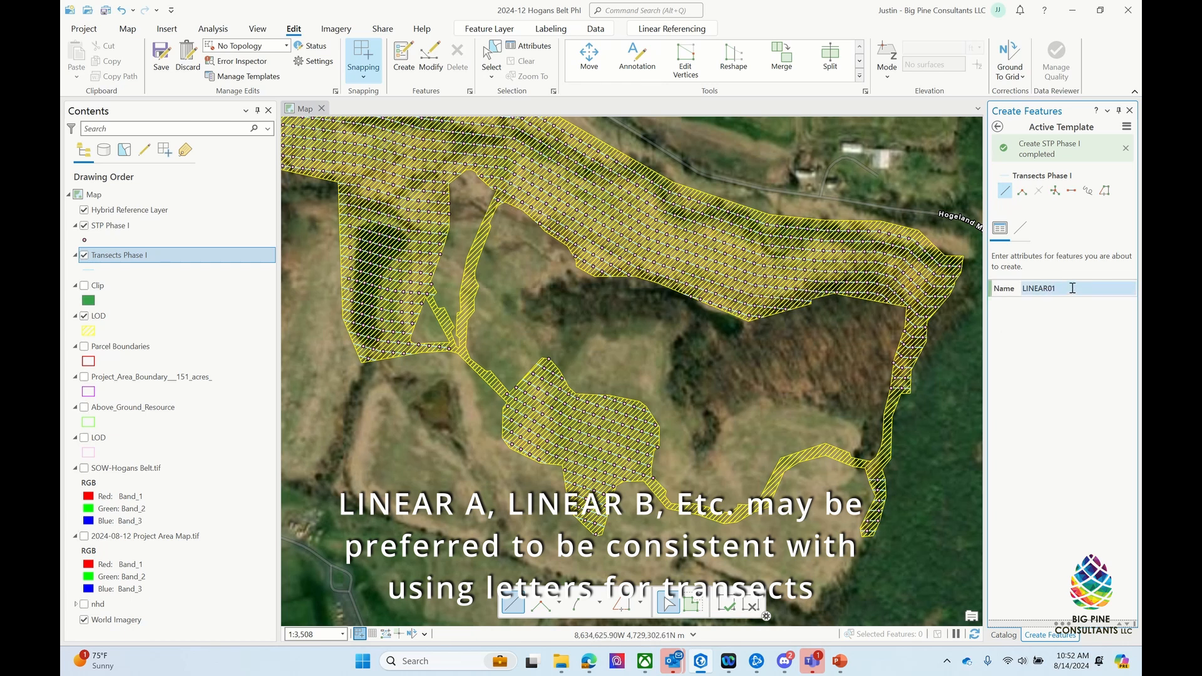
pyautogui.scroll(3, 476, 216)
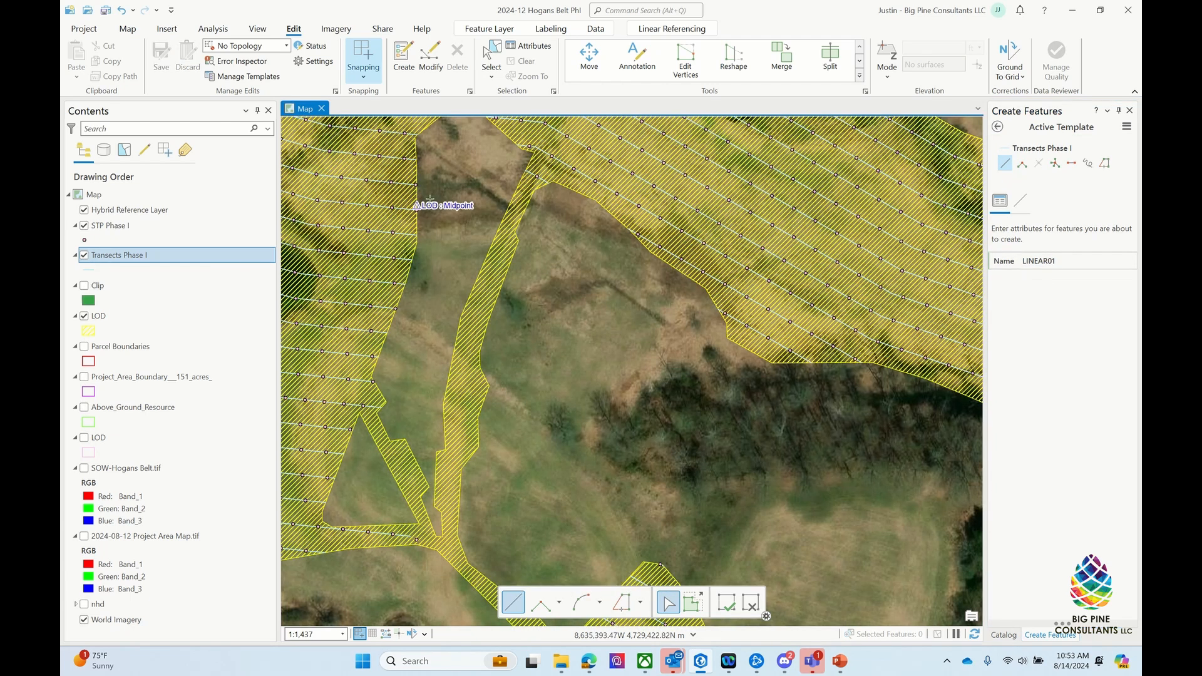
pyautogui.click(624, 610)
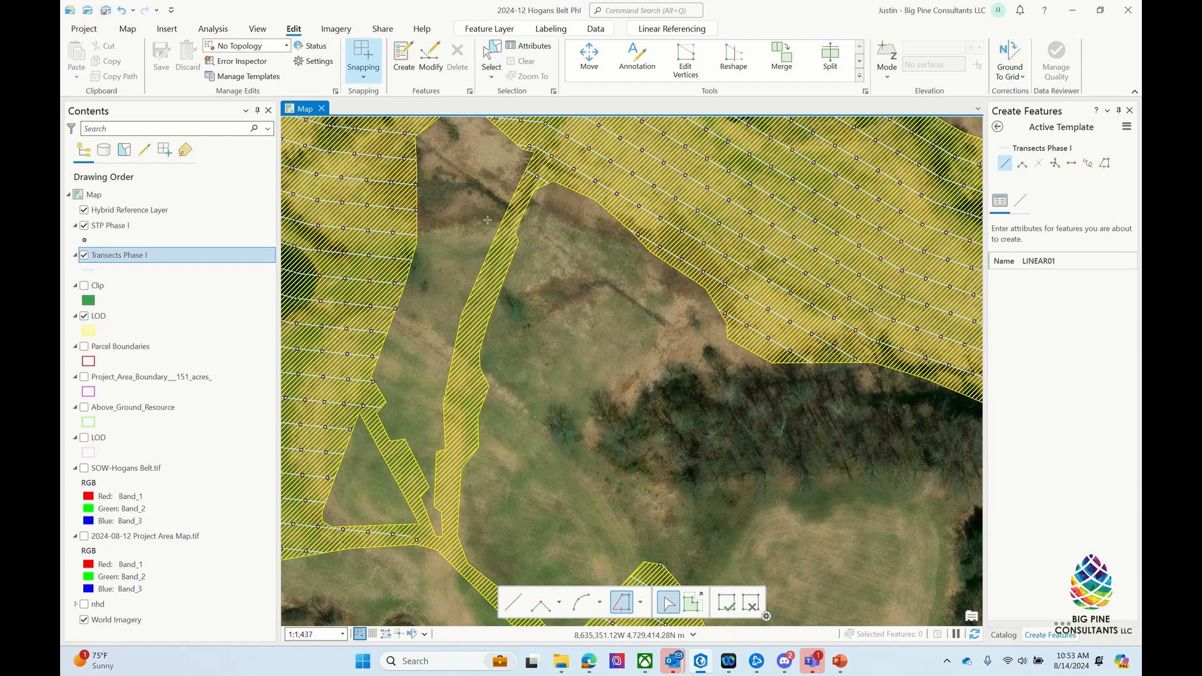
pyautogui.click(519, 181)
pyautogui.click(440, 537)
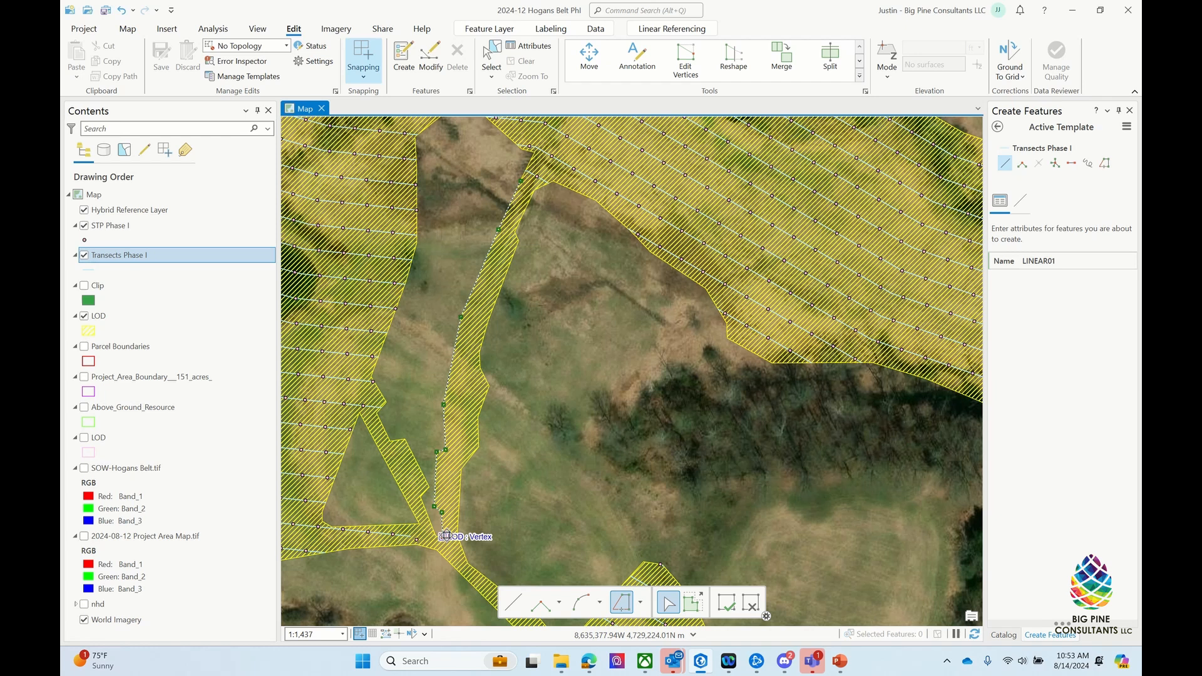
pyautogui.click(726, 603)
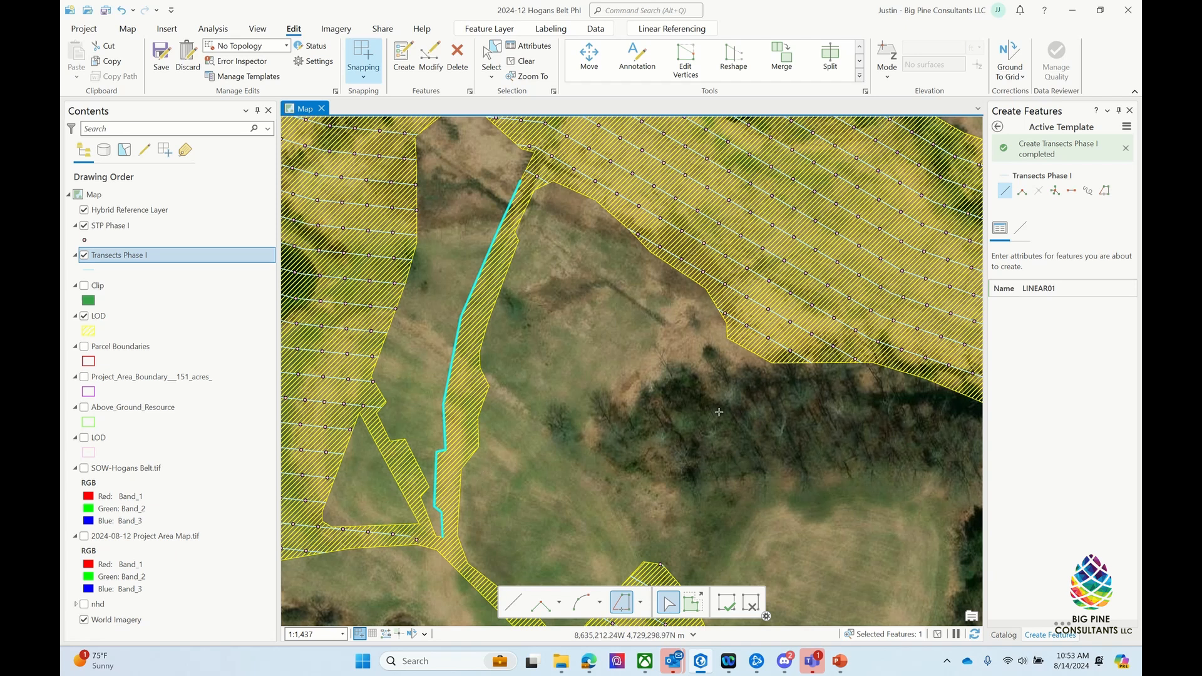
pyautogui.click(860, 76)
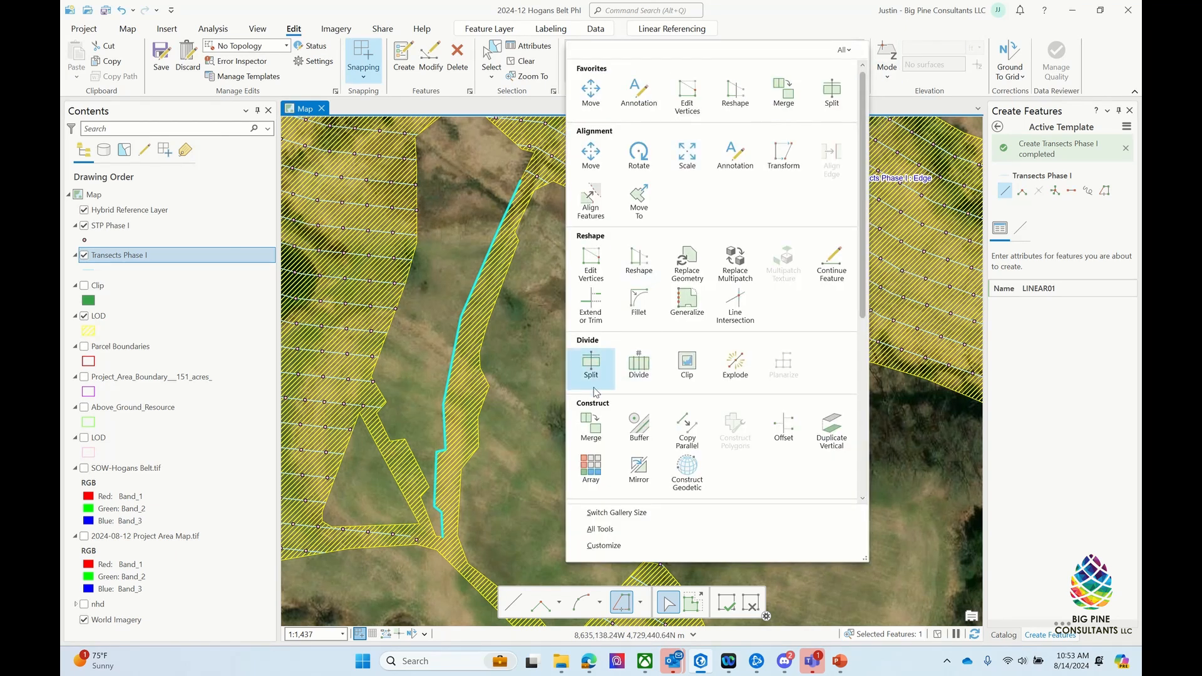
pyautogui.click(687, 426)
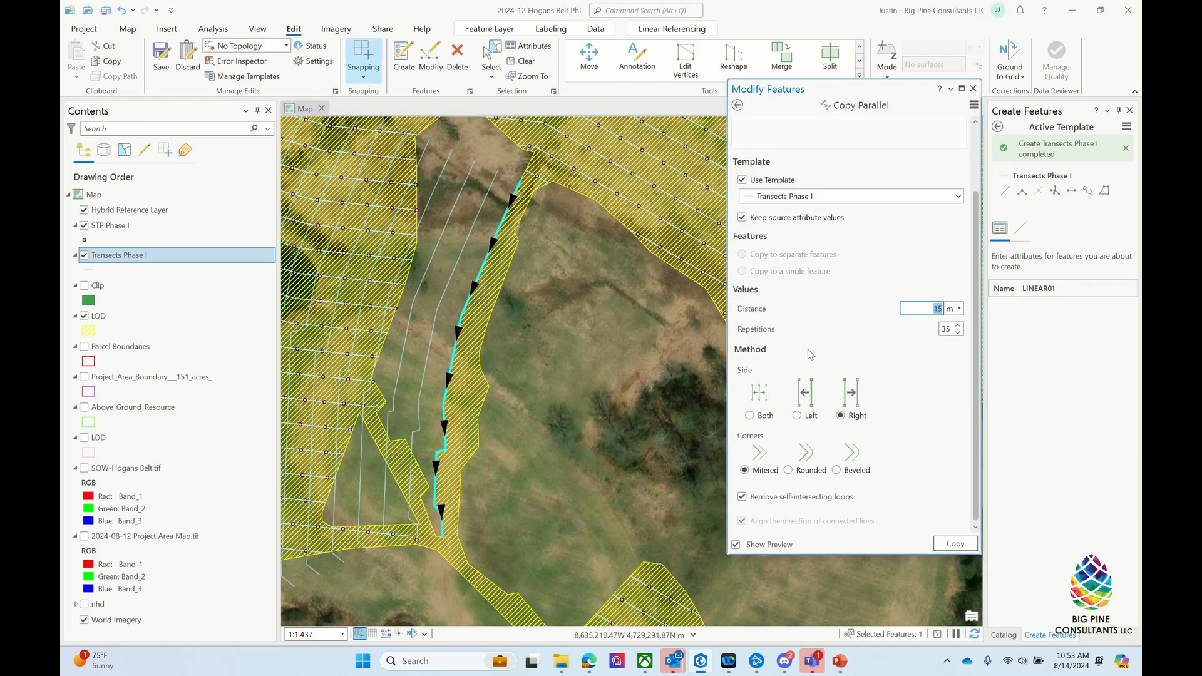
pyautogui.click(949, 330)
pyautogui.click(871, 322)
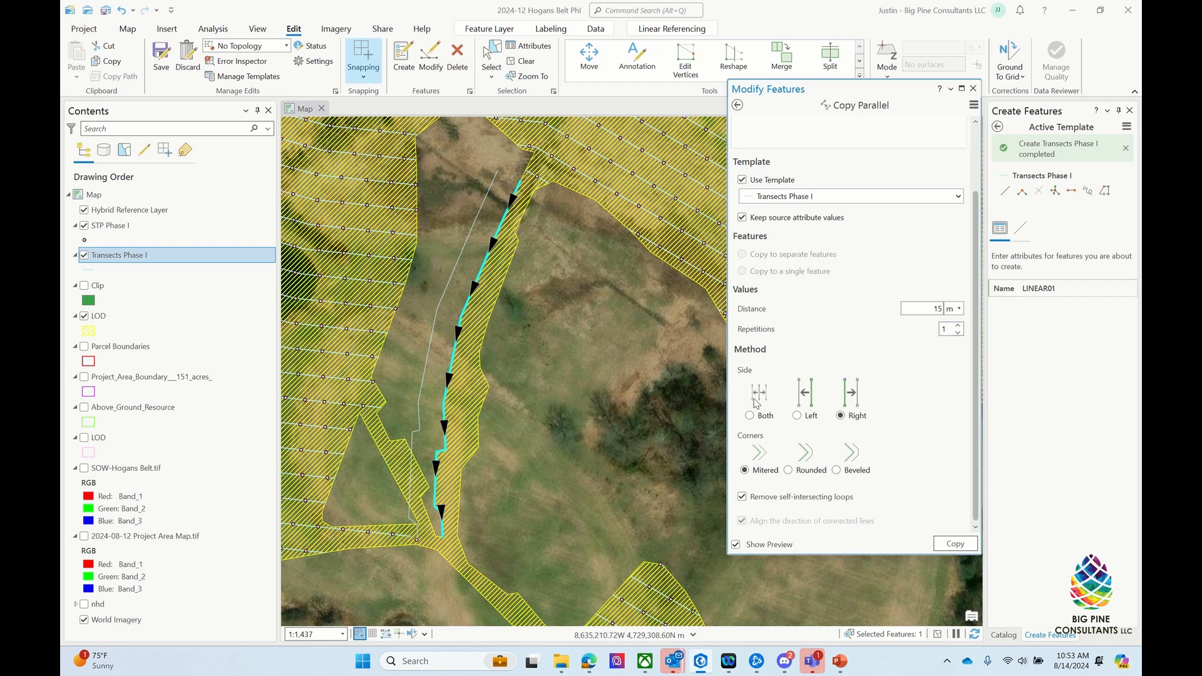
pyautogui.click(797, 416)
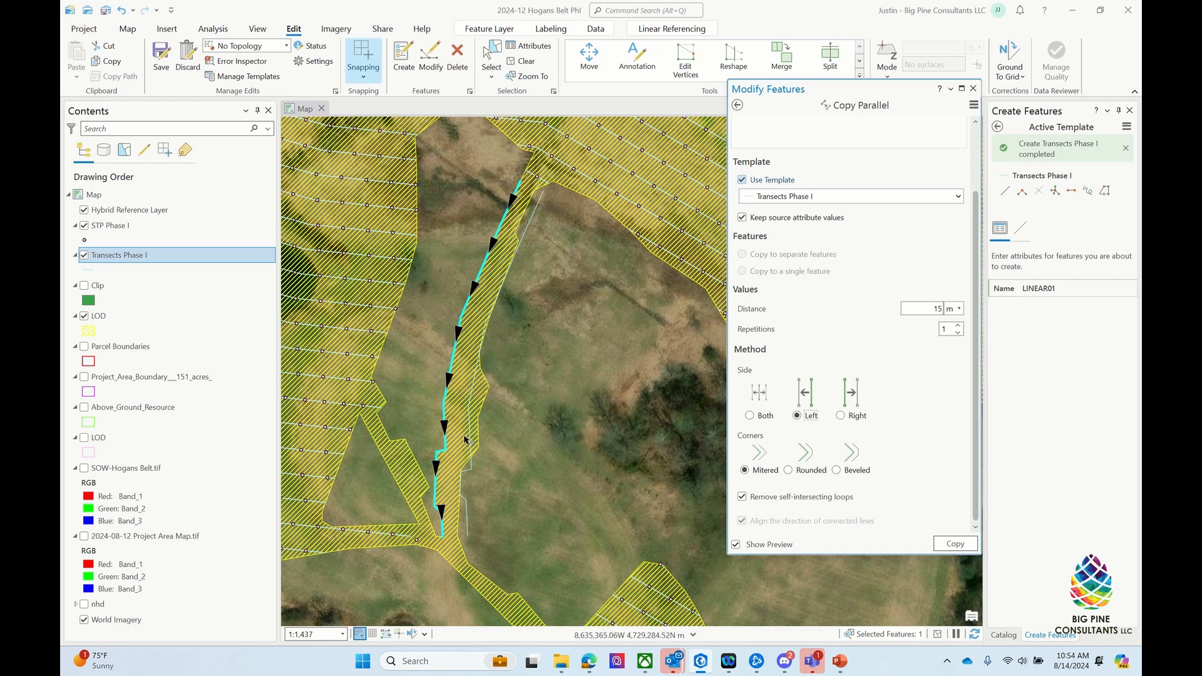
pyautogui.click(973, 89)
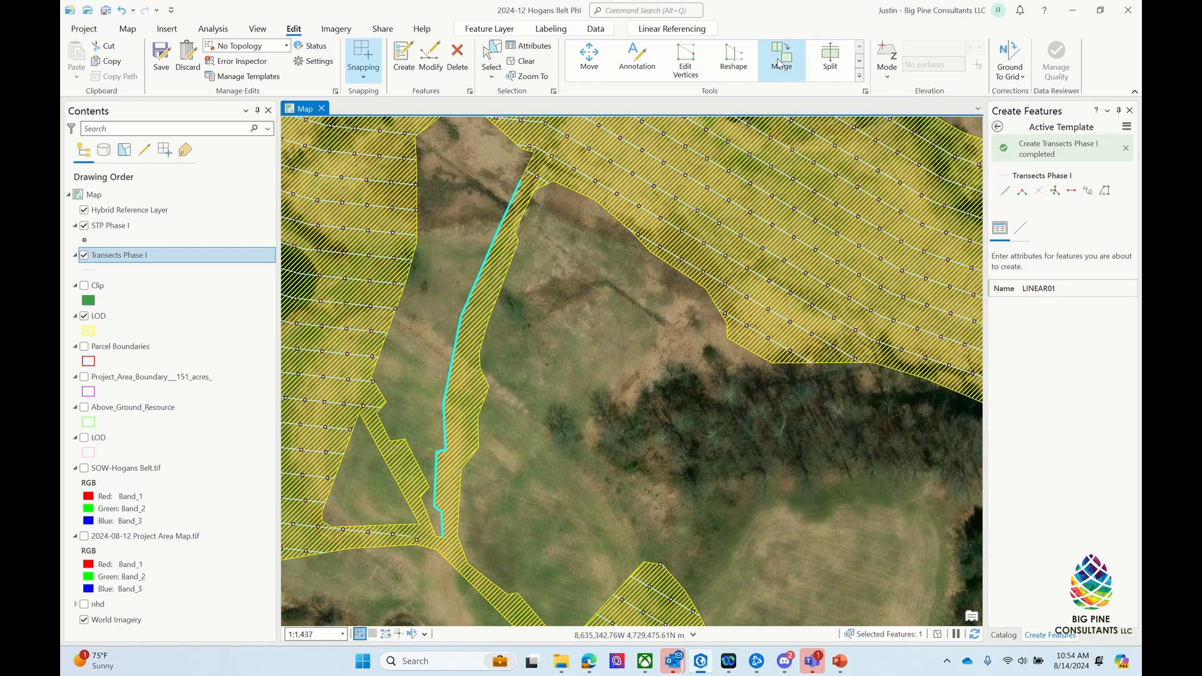
# Step: Move LINEAR01 slightly east into the corridor and delete the two vertices forming the jog on its southern stretch
pyautogui.click(589, 56)
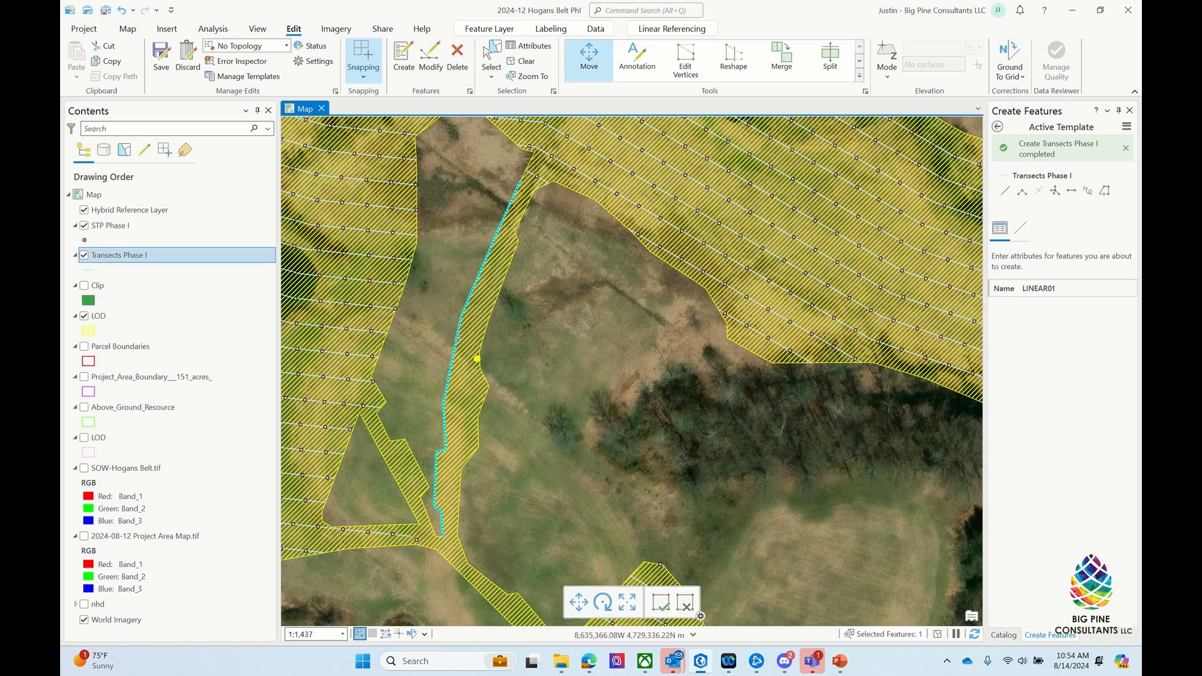
pyautogui.moveTo(459, 340); pyautogui.dragTo(466, 342)
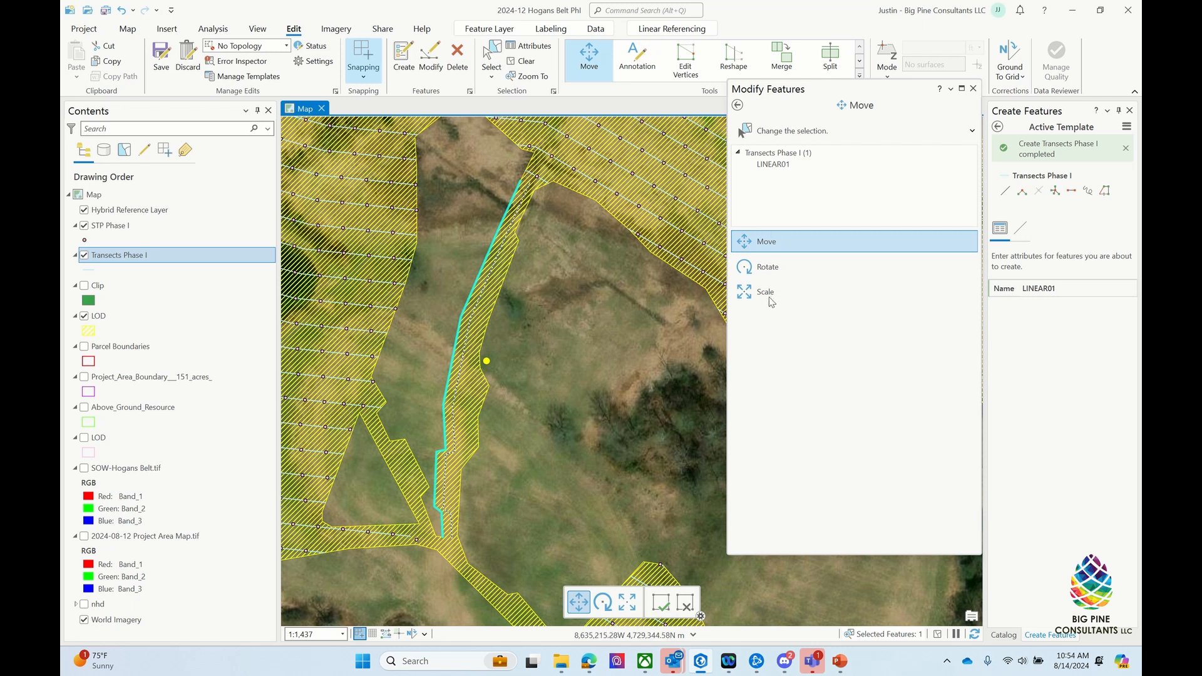
pyautogui.click(688, 64)
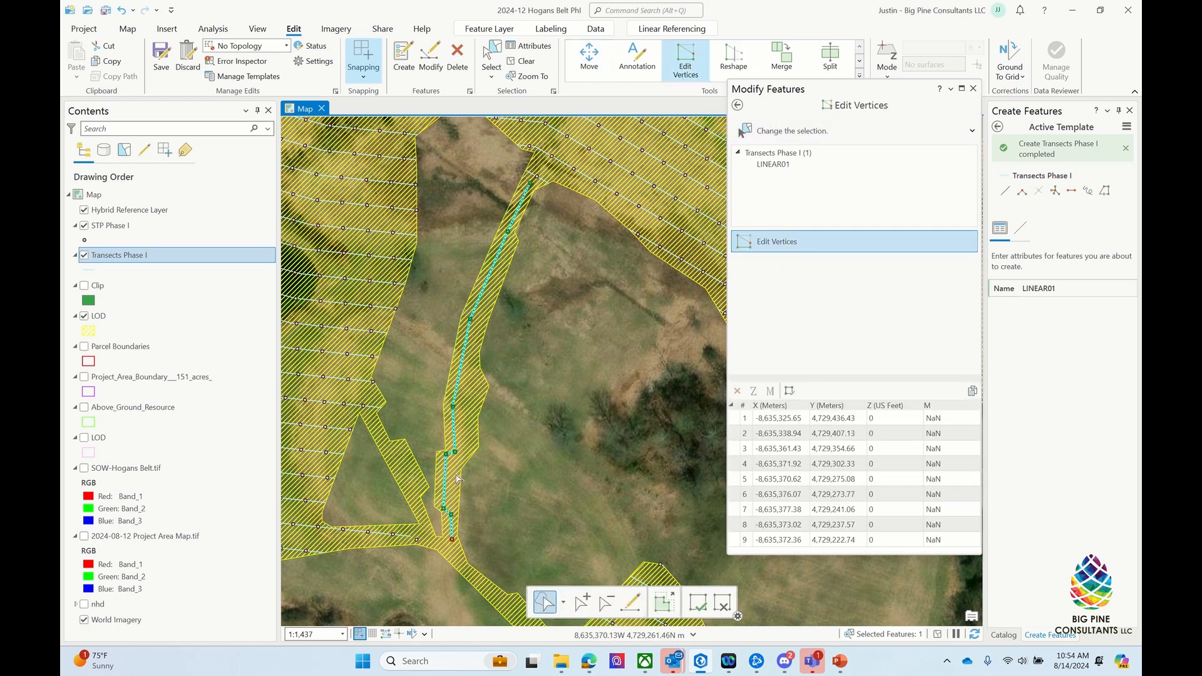
pyautogui.scroll(4, 457, 479)
pyautogui.press('d')
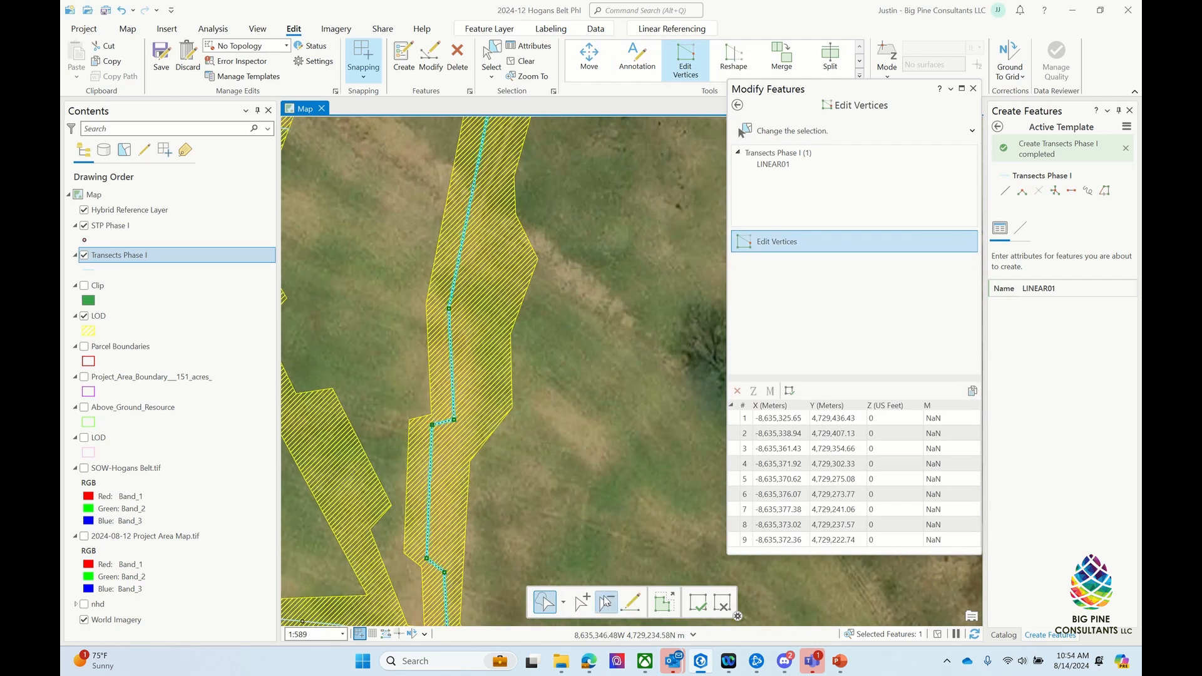
pyautogui.click(432, 425)
pyautogui.click(426, 557)
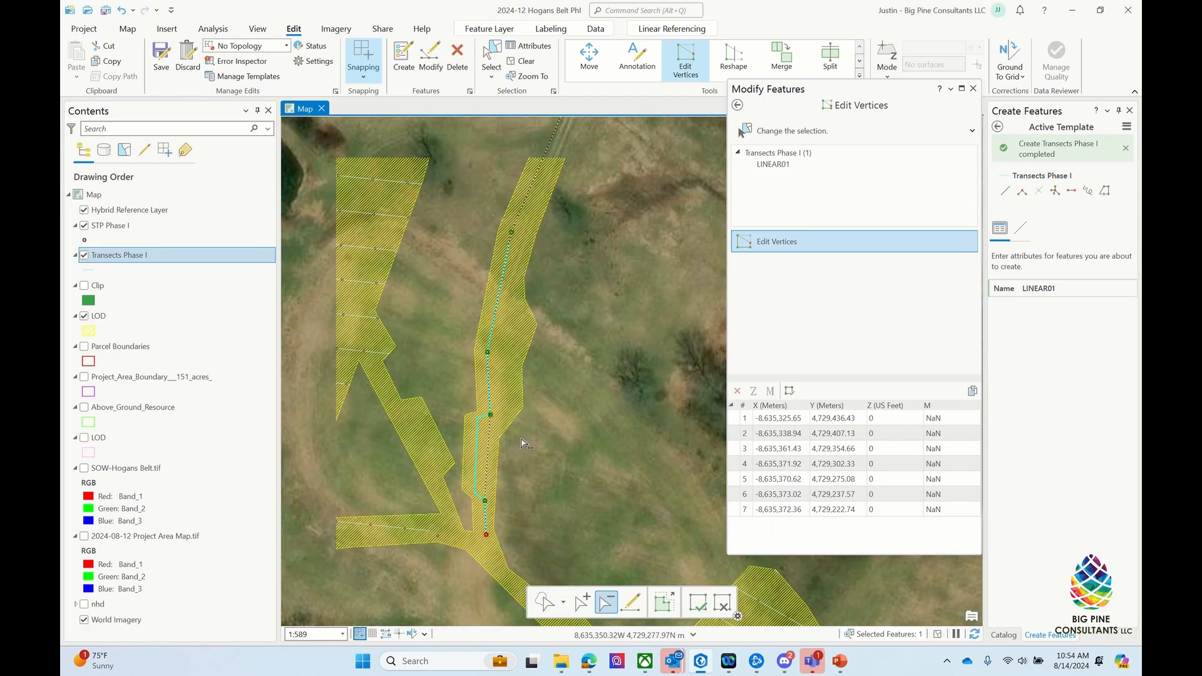
# Step: Shift the two vertices on the middle stretch of LINEAR01 slightly east, closer to the corridor's centreline
pyautogui.scroll(-4, 543, 417)
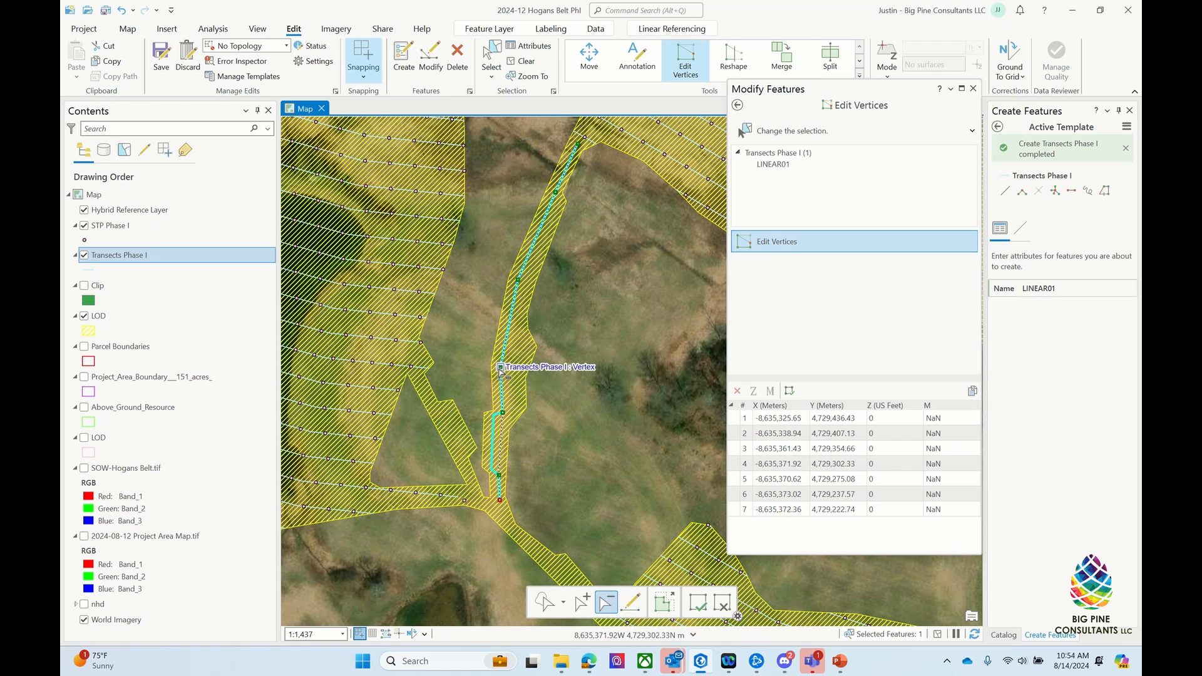
pyautogui.click(544, 601)
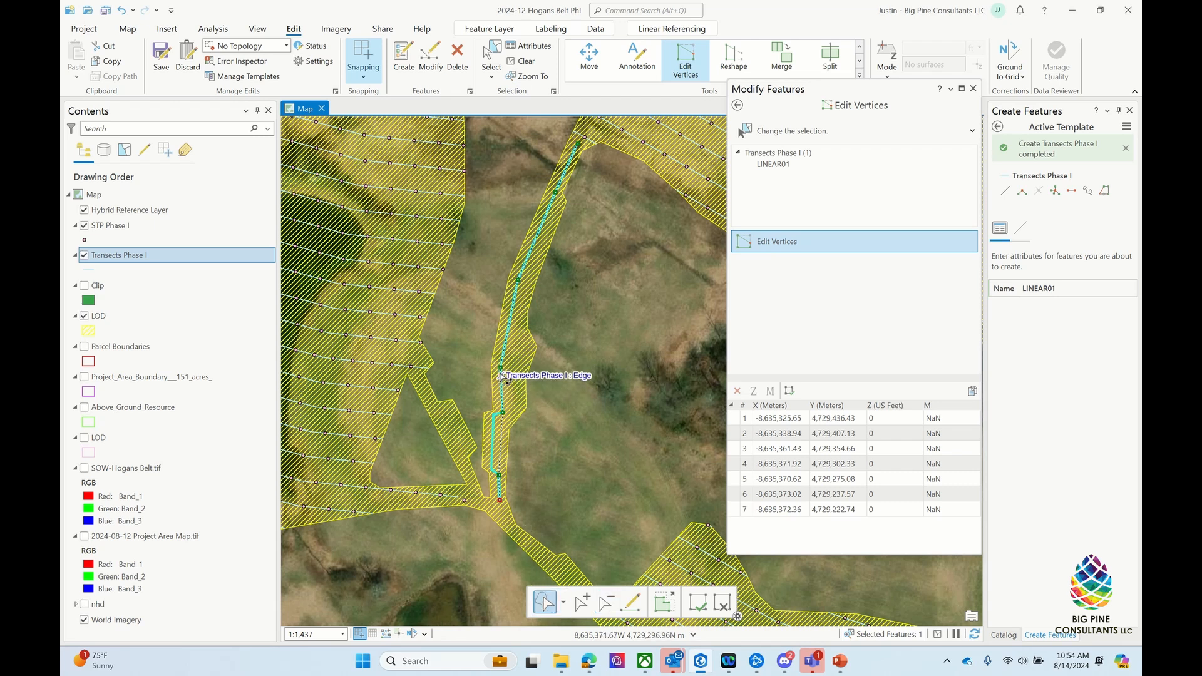
pyautogui.moveTo(501, 368); pyautogui.dragTo(509, 368)
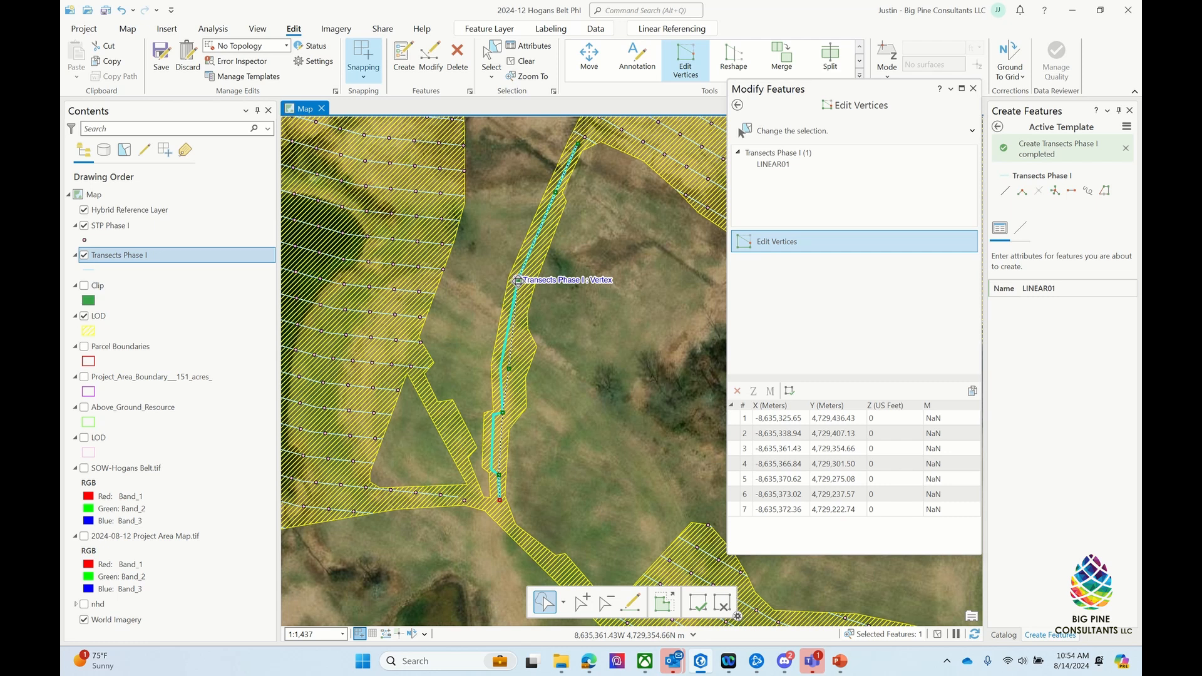
pyautogui.moveTo(520, 283); pyautogui.dragTo(523, 283)
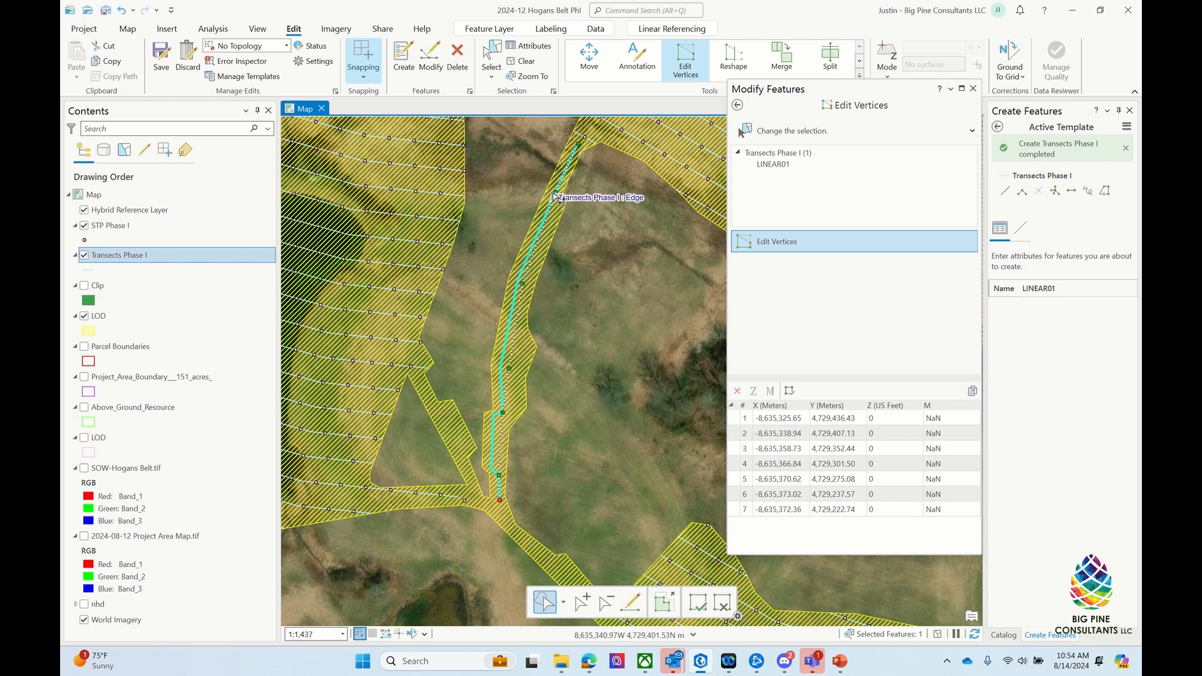
pyautogui.scroll(3, 560, 182)
pyautogui.scroll(3, 562, 180)
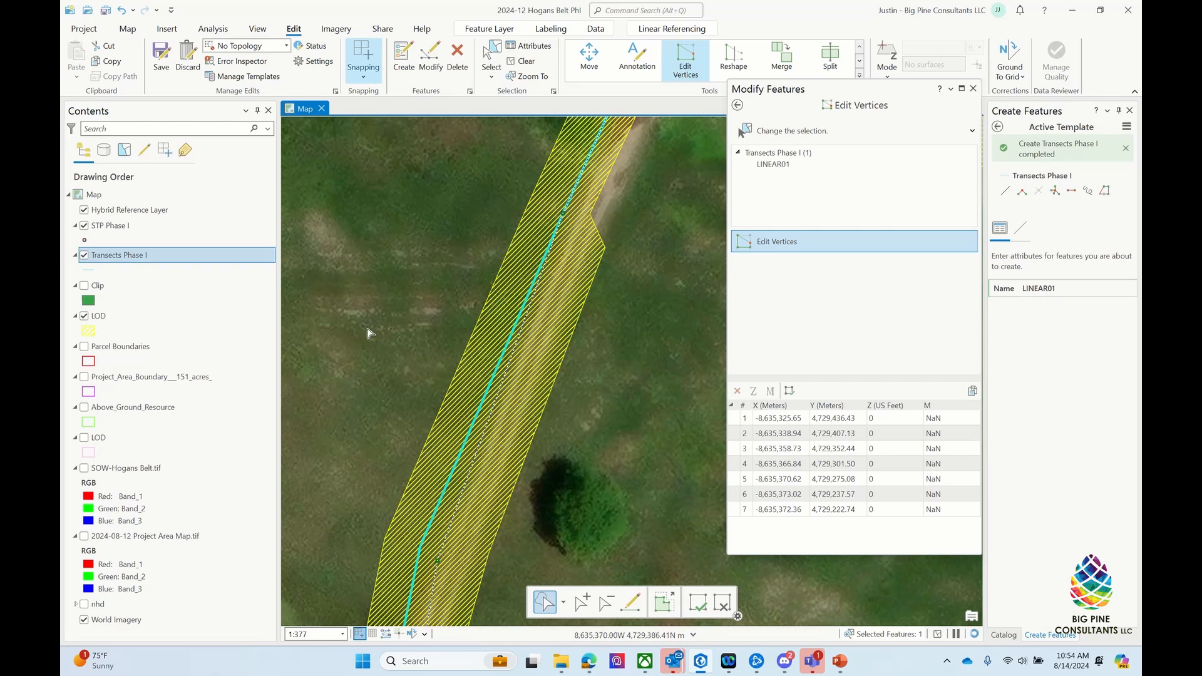
# Step: Extend the southern endpoint of LINEAR01 slightly south into the junction, nudge the vertex above it northwest, and finish the vertex edits
pyautogui.scroll(-4, 418, 279)
pyautogui.scroll(-4, 422, 272)
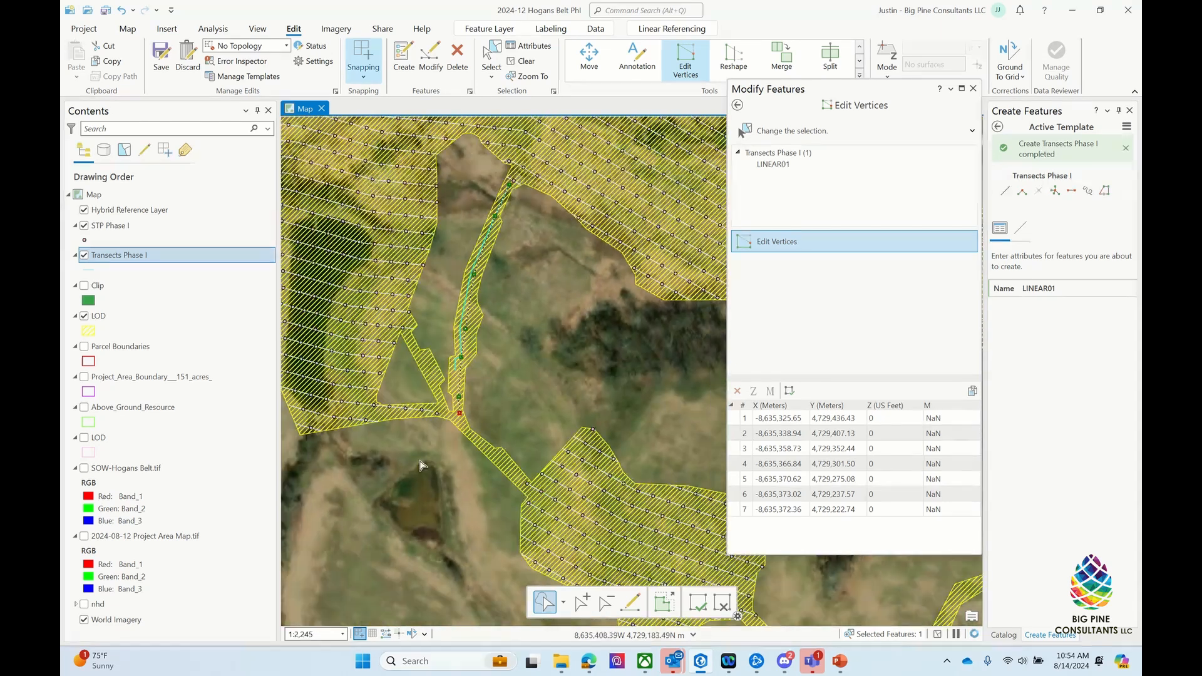
pyautogui.scroll(3, 430, 454)
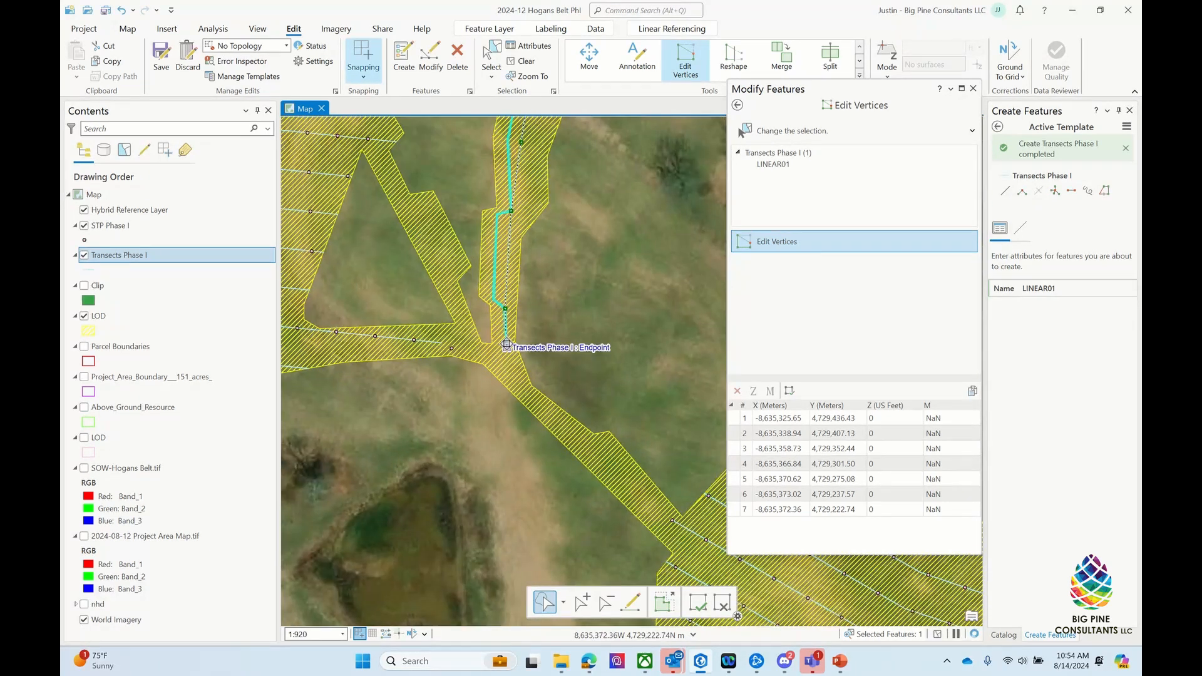
pyautogui.moveTo(509, 348); pyautogui.dragTo(508, 358)
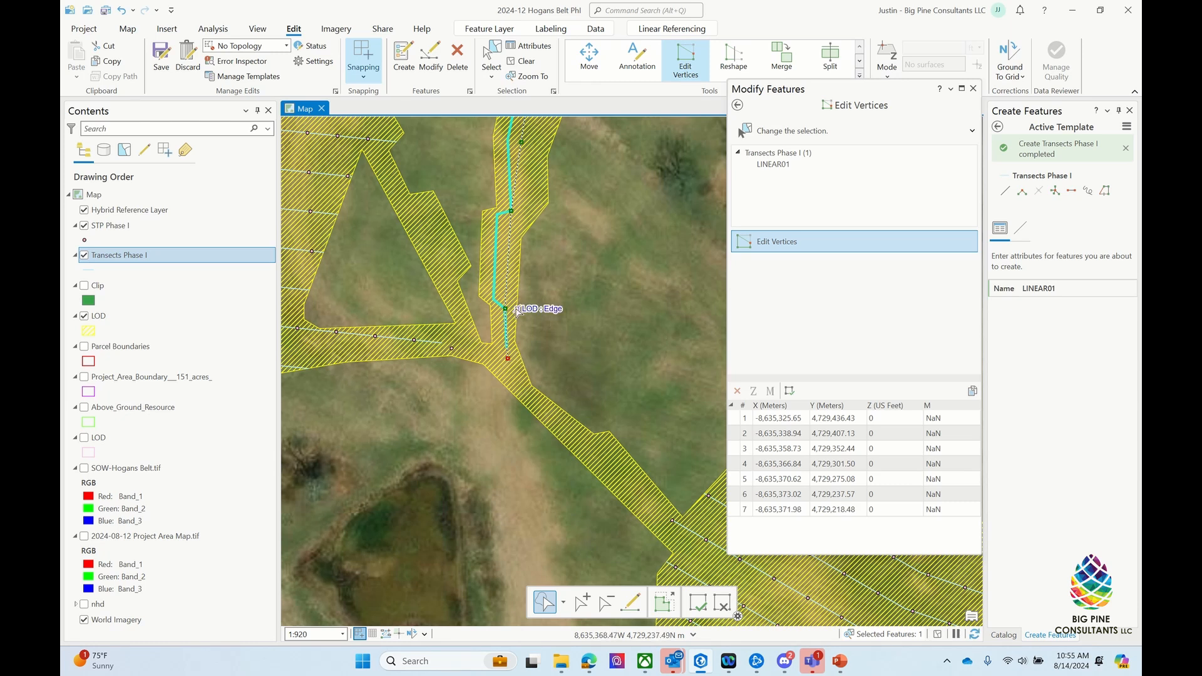
pyautogui.moveTo(502, 307); pyautogui.dragTo(501, 305)
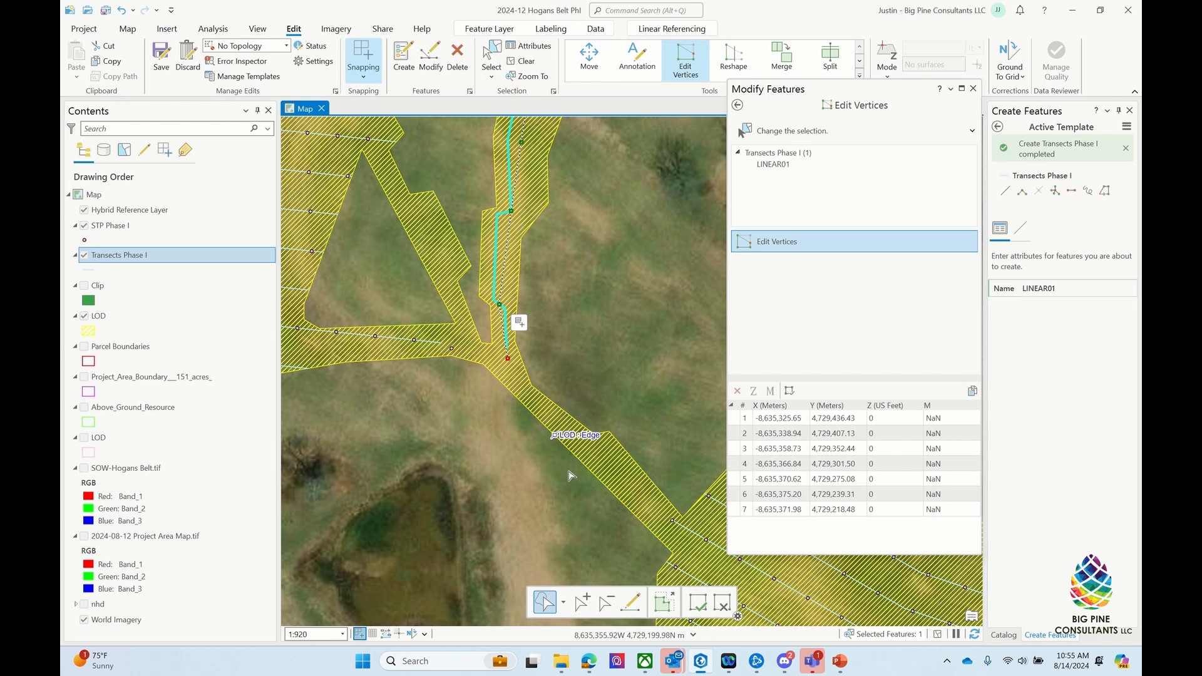
pyautogui.click(698, 603)
# Step: Measure the width of the north-south corridor at its eastern bulge, clear the measurement and close the measuring tool
pyautogui.scroll(-3, 553, 348)
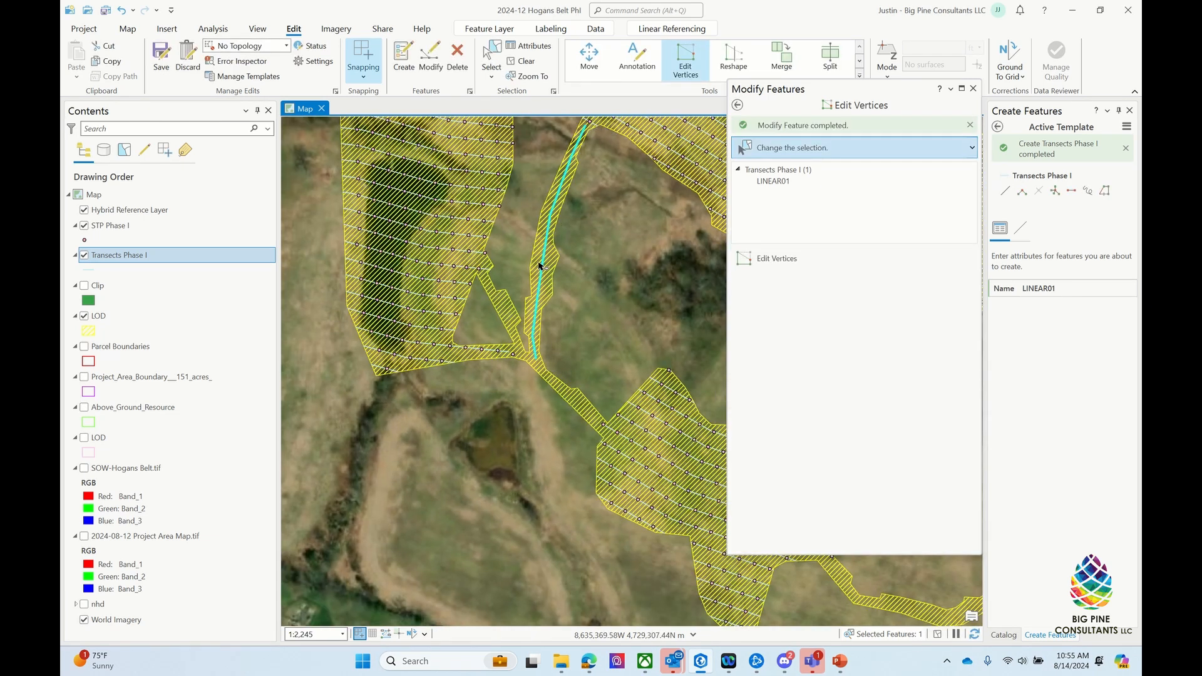
pyautogui.click(127, 29)
pyautogui.click(608, 60)
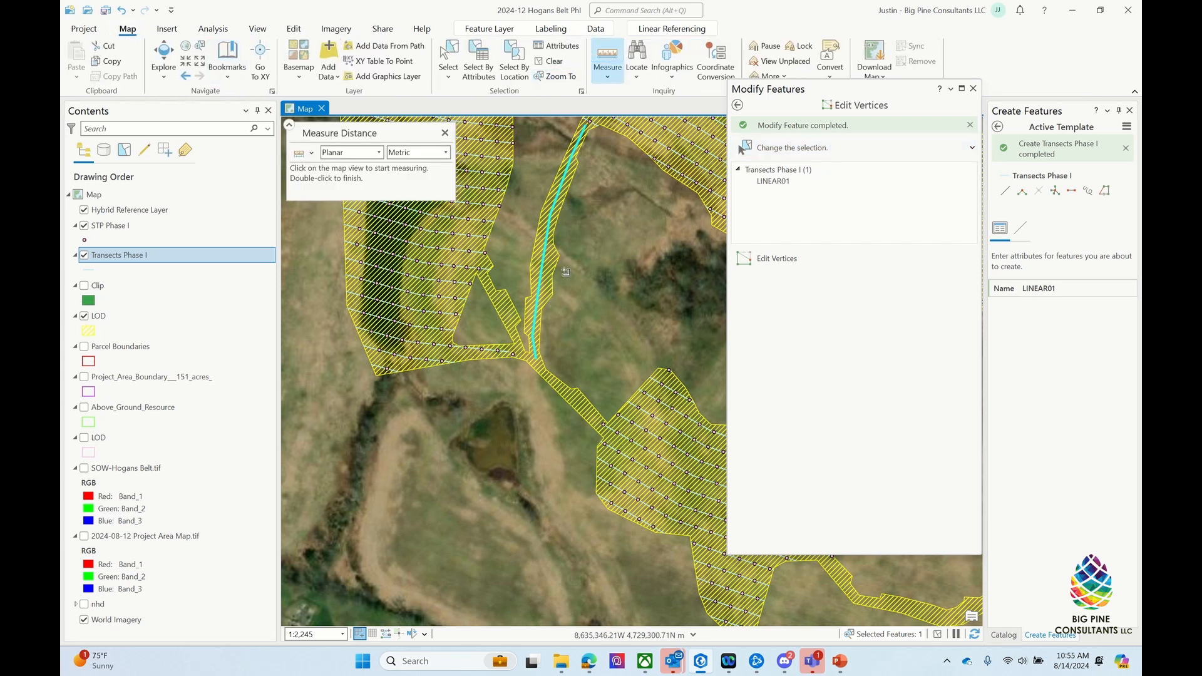
pyautogui.scroll(3, 566, 271)
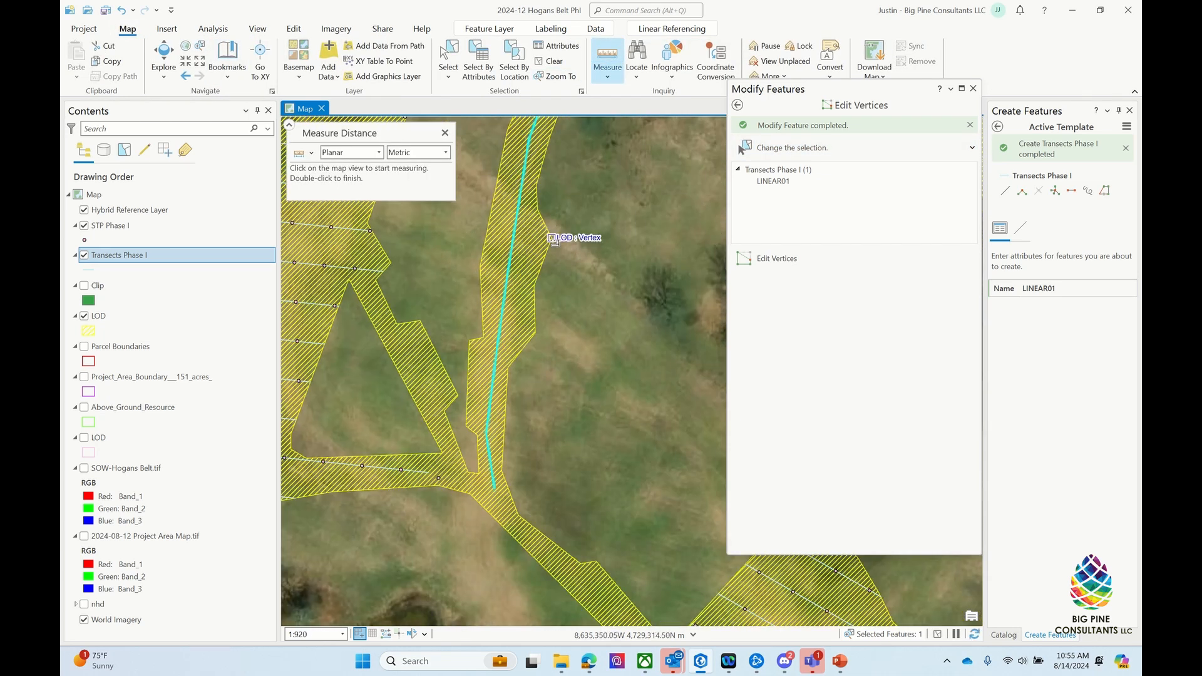
pyautogui.click(555, 241)
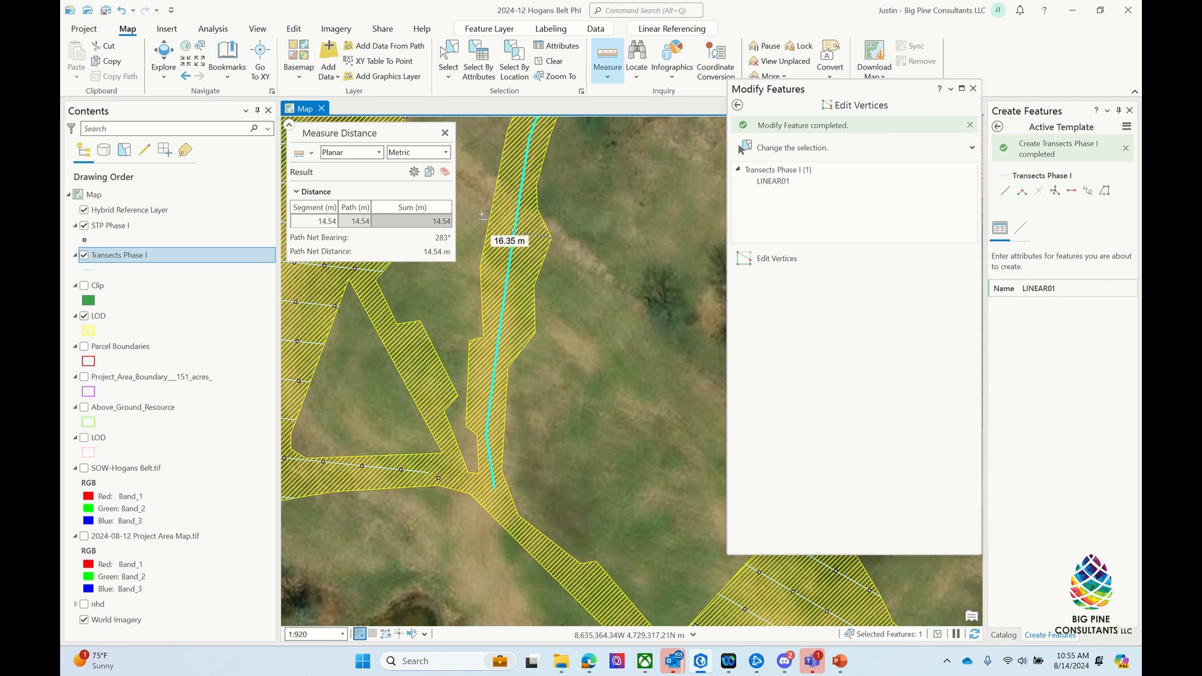
pyautogui.click(444, 171)
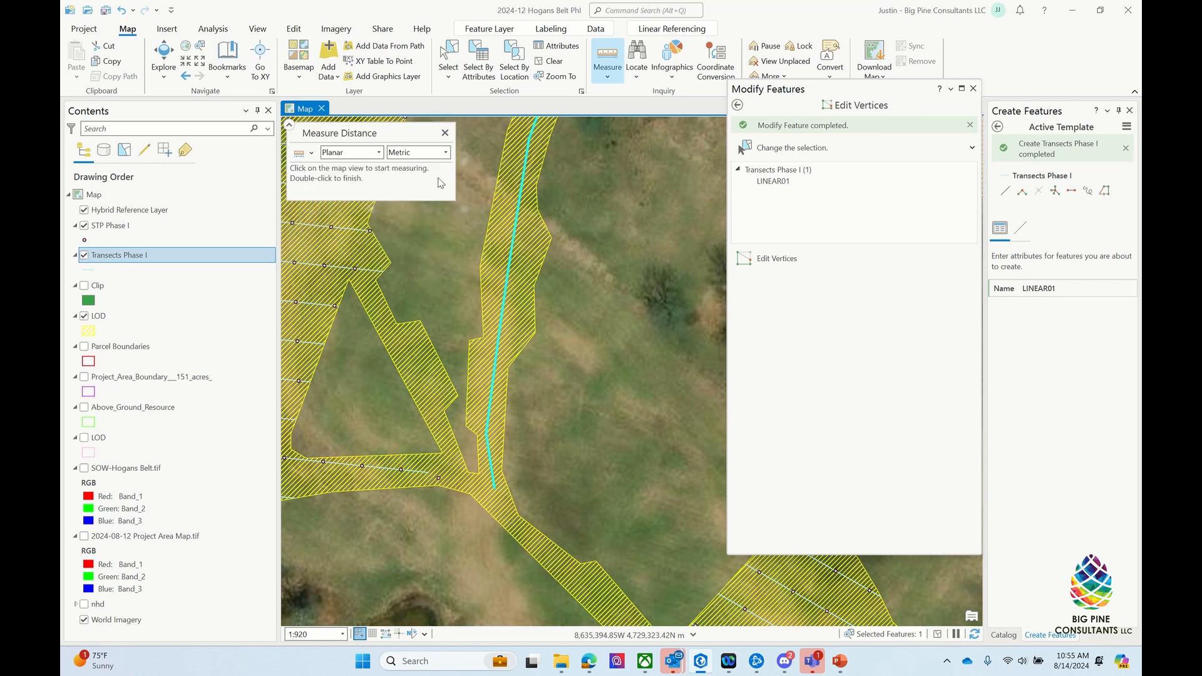
pyautogui.click(445, 132)
# Step: Set the name for the next Transects Phase I line to LINEAR02, close the vertex editing pane and return to the editing tools
pyautogui.scroll(-1, 458, 284)
pyautogui.scroll(-3, 482, 327)
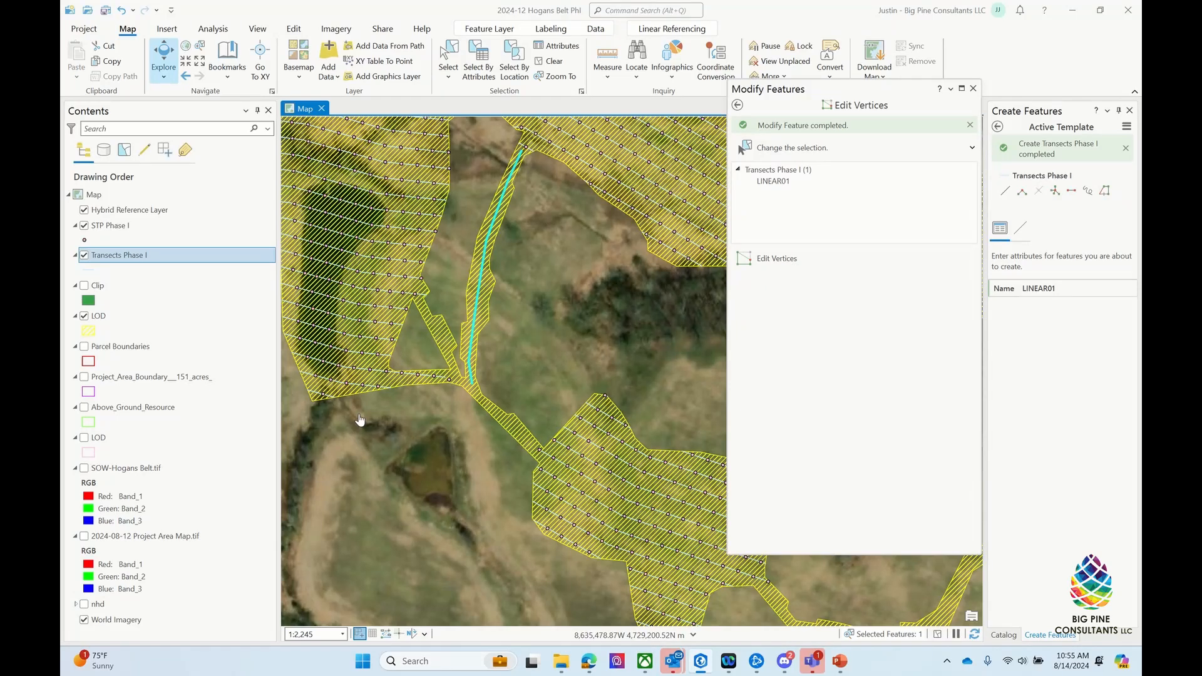
pyautogui.scroll(2, 375, 419)
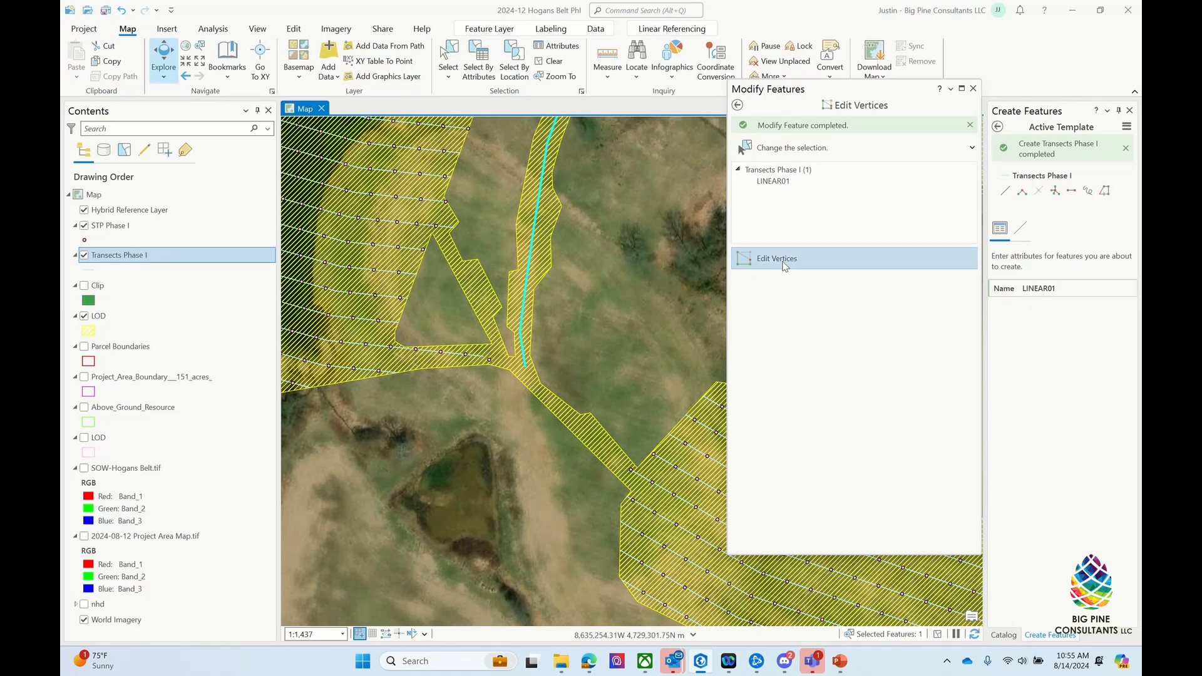
pyautogui.click(1084, 287)
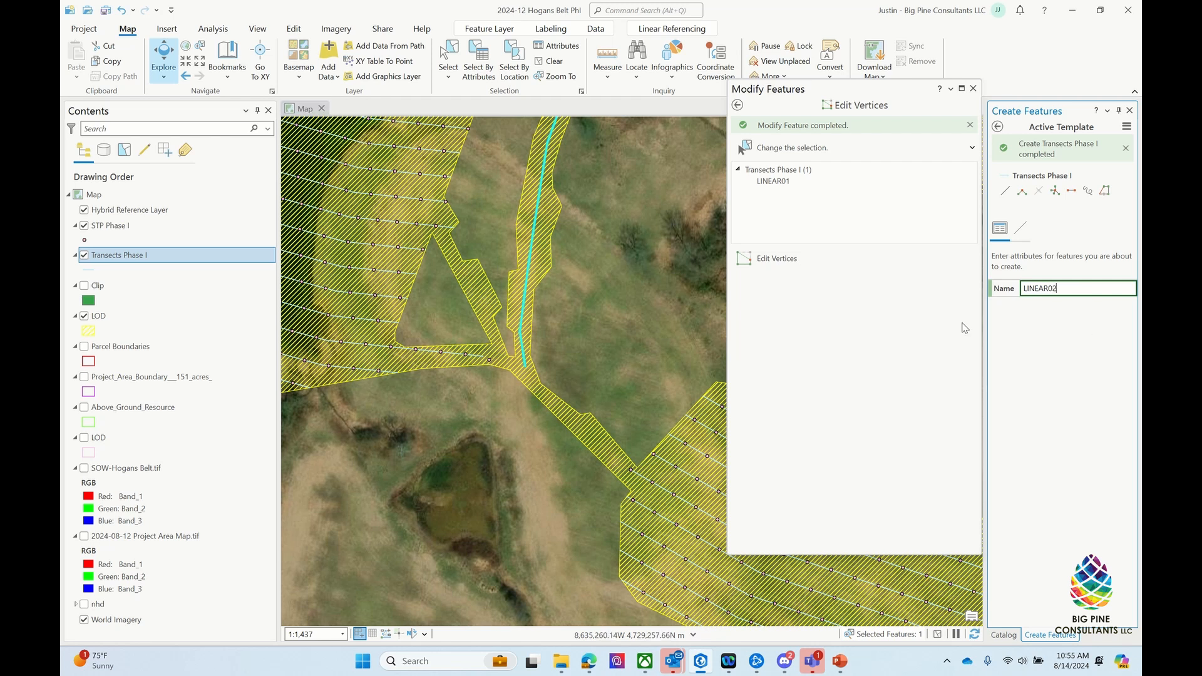
pyautogui.click(1083, 358)
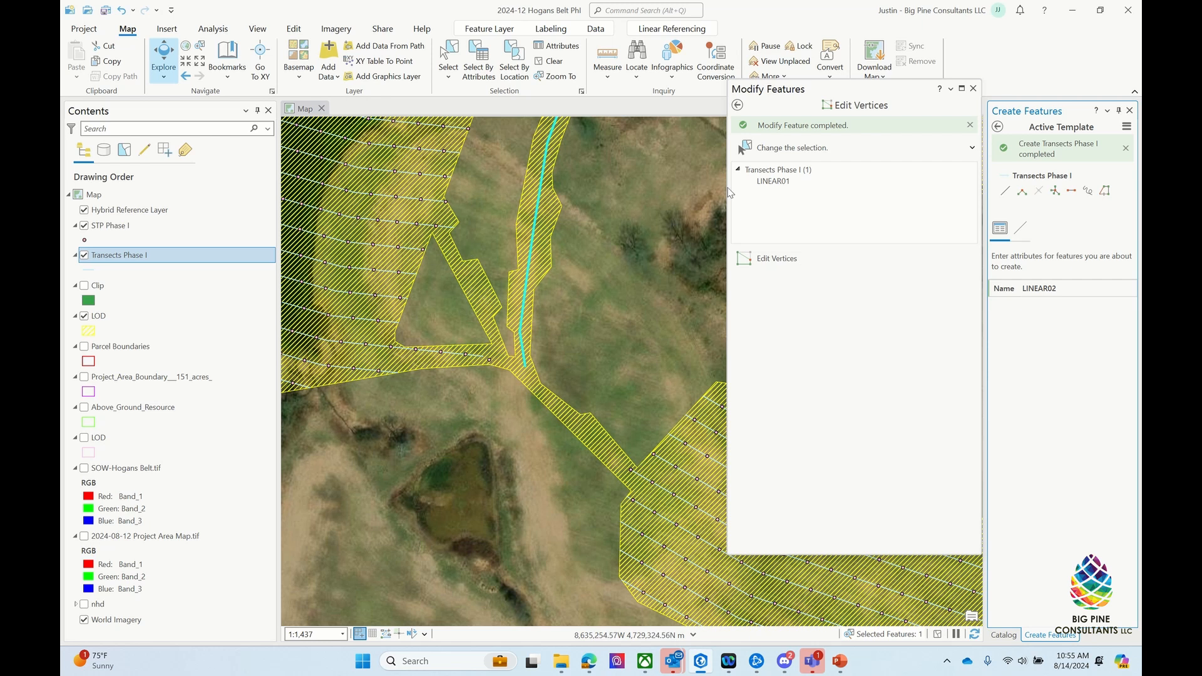
pyautogui.click(973, 88)
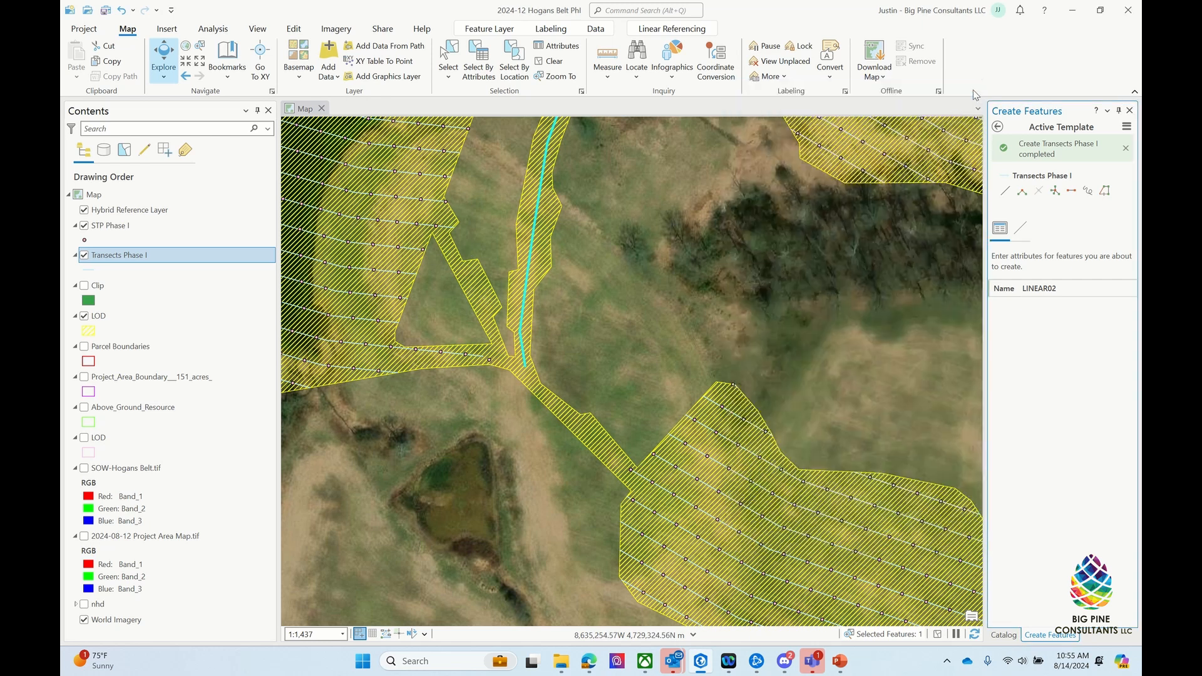
pyautogui.click(294, 29)
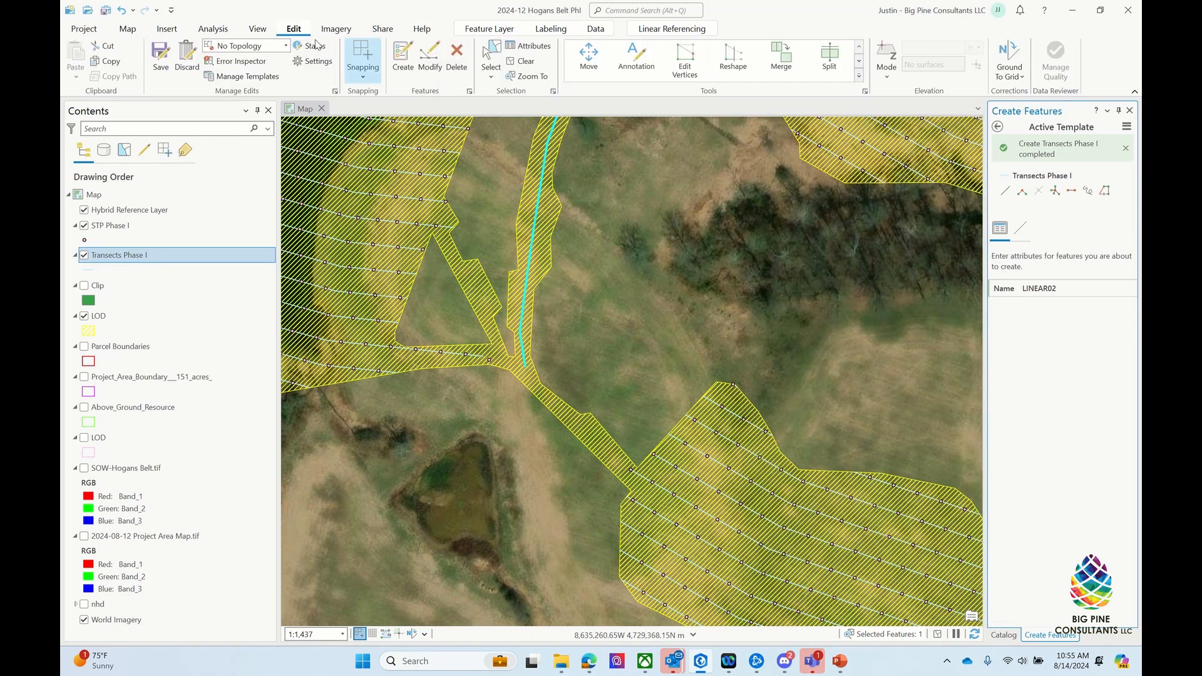
# Step: Draw the LINEAR02 Transects Phase I line down the diagonal corridor east of the triangle, through LINEAR01's southern endpoint, to the southeastern survey block
pyautogui.click(404, 60)
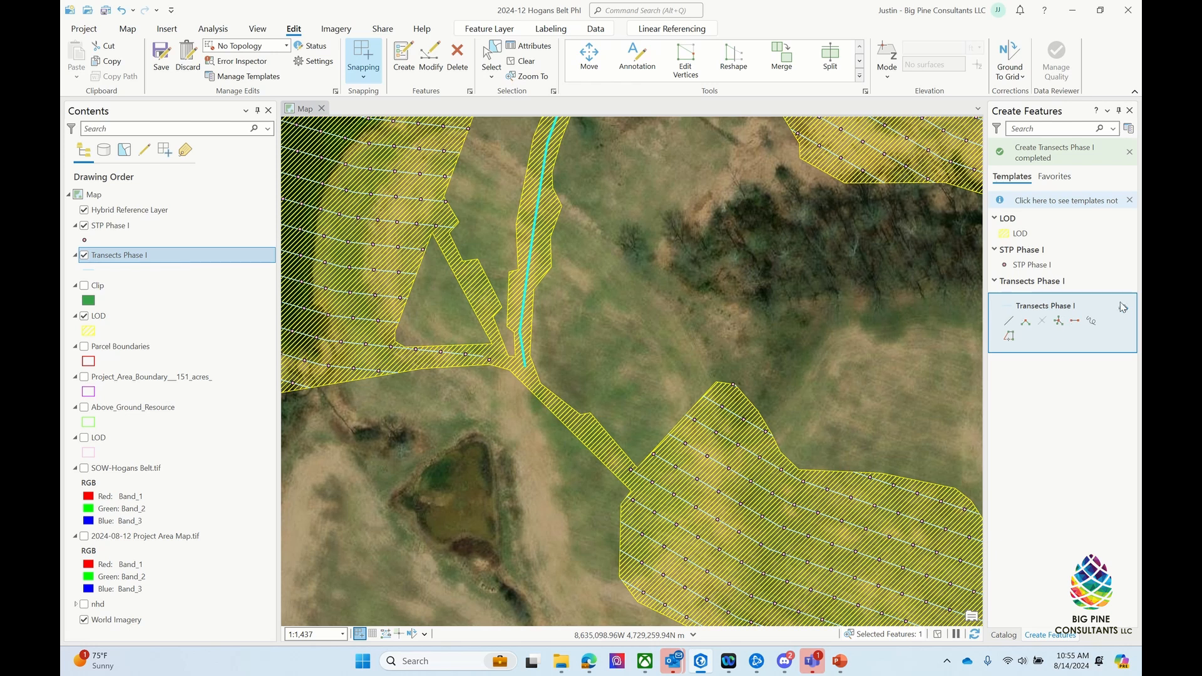
pyautogui.click(1122, 307)
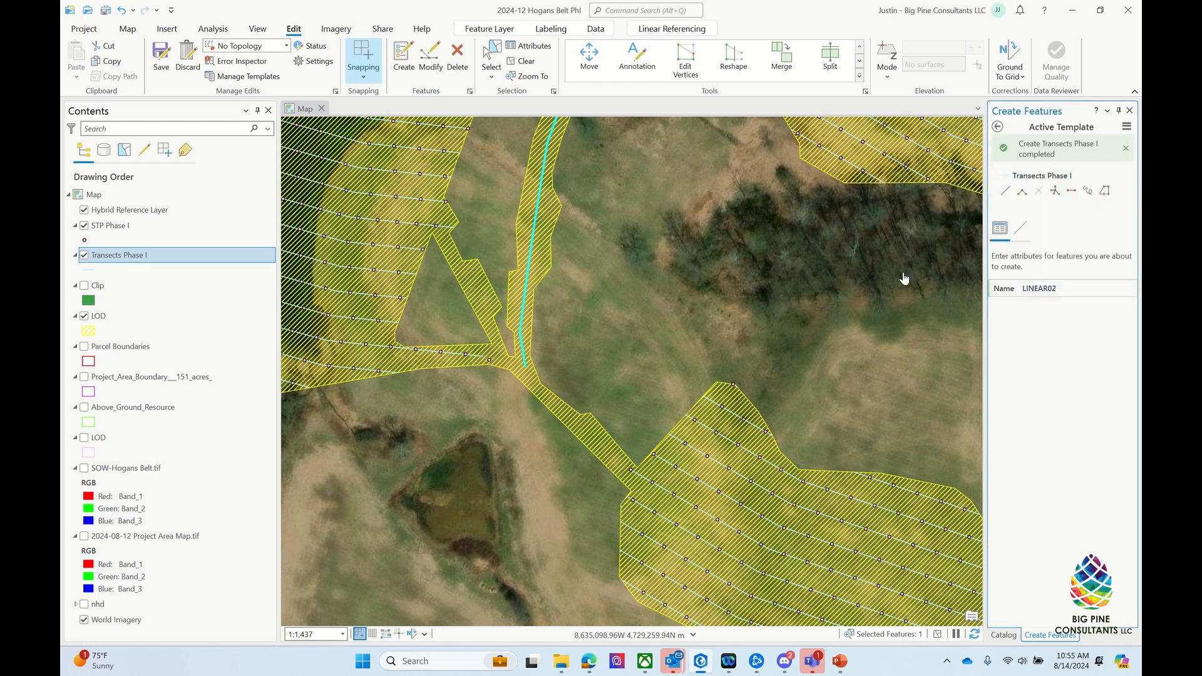
pyautogui.click(1004, 190)
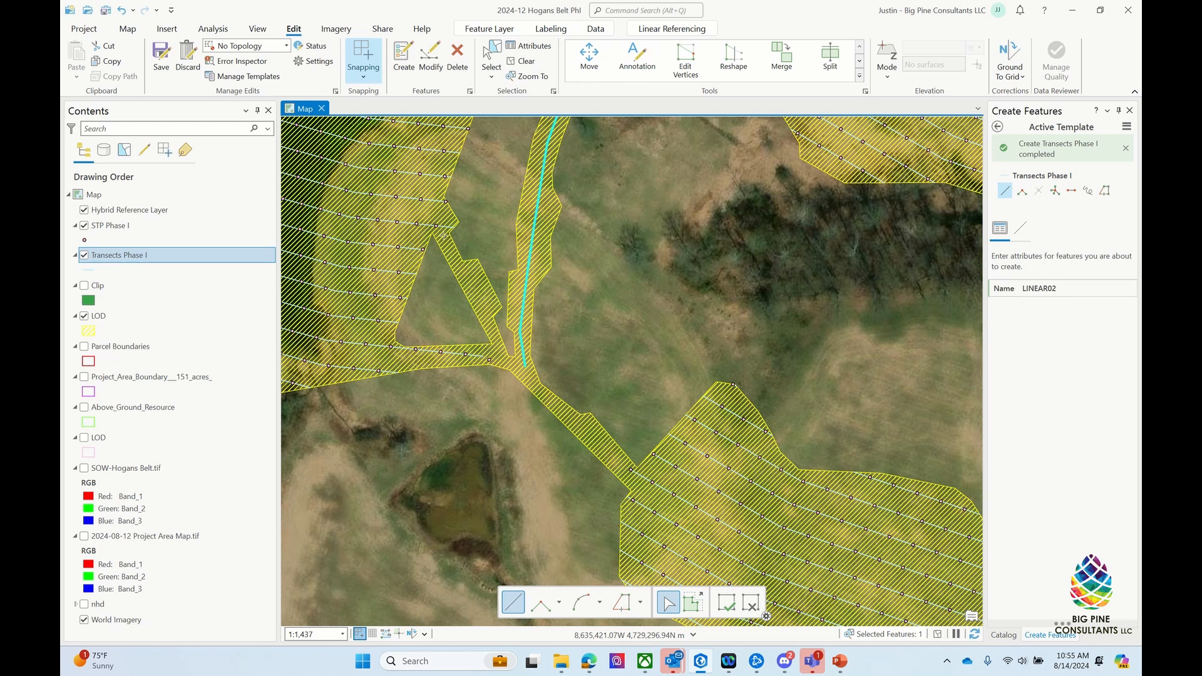
pyautogui.click(444, 236)
pyautogui.click(477, 289)
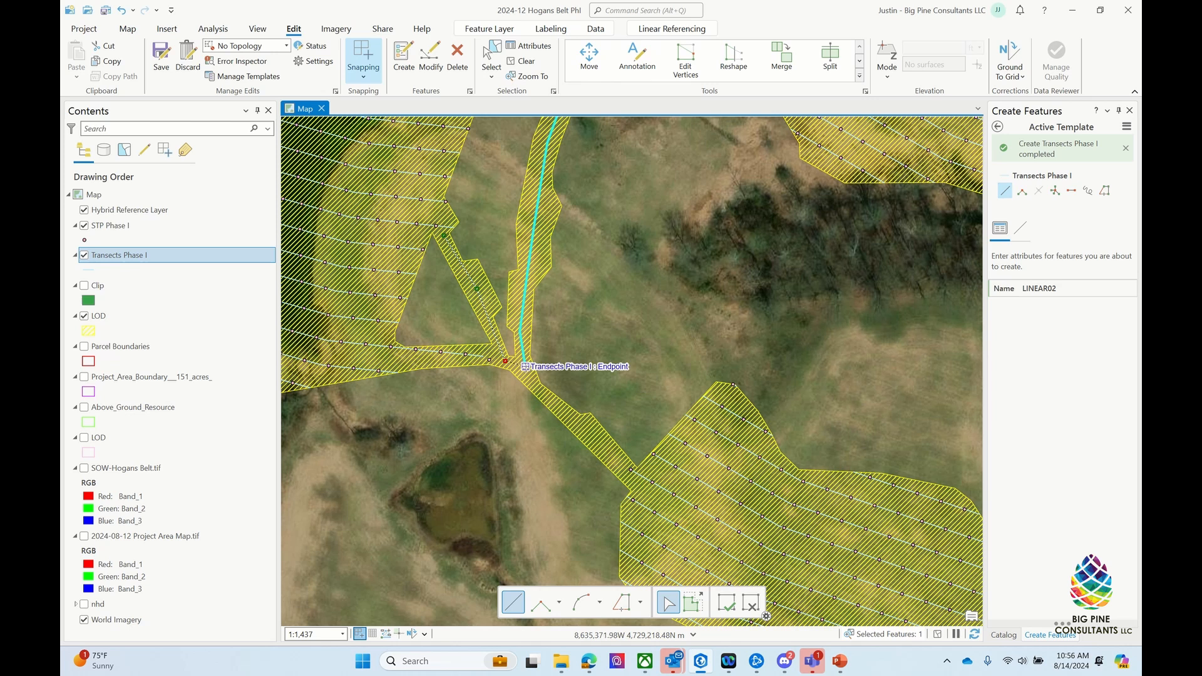
pyautogui.click(524, 366)
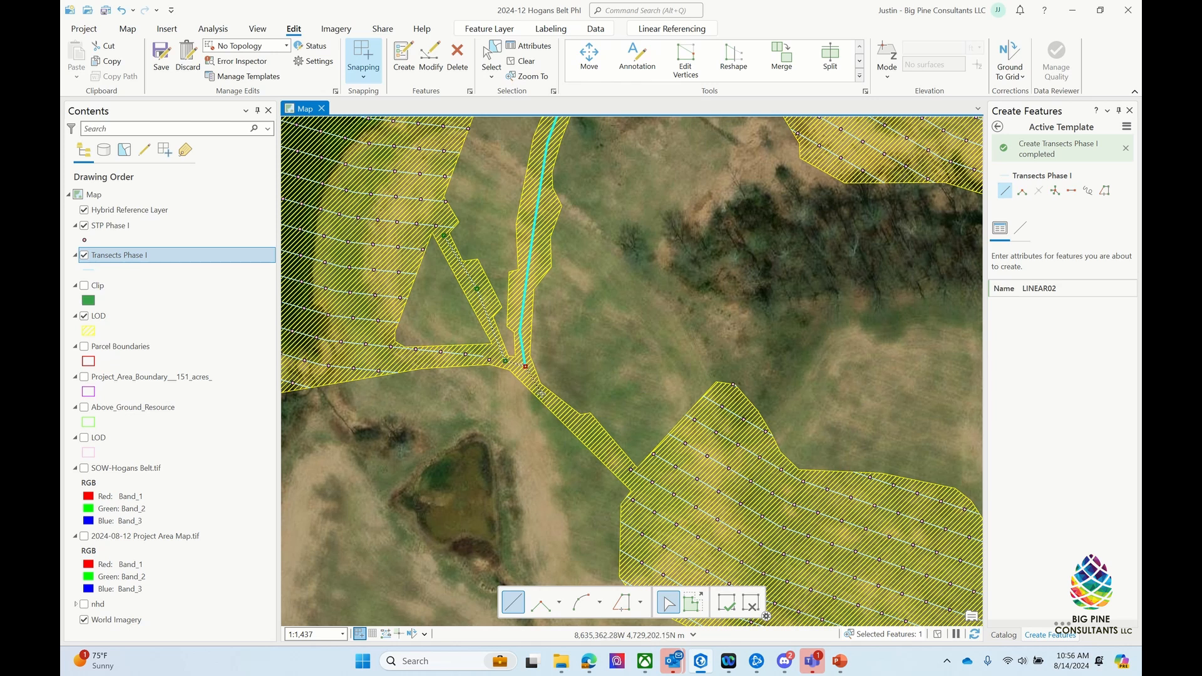
pyautogui.click(541, 392)
pyautogui.click(596, 442)
pyautogui.click(630, 469)
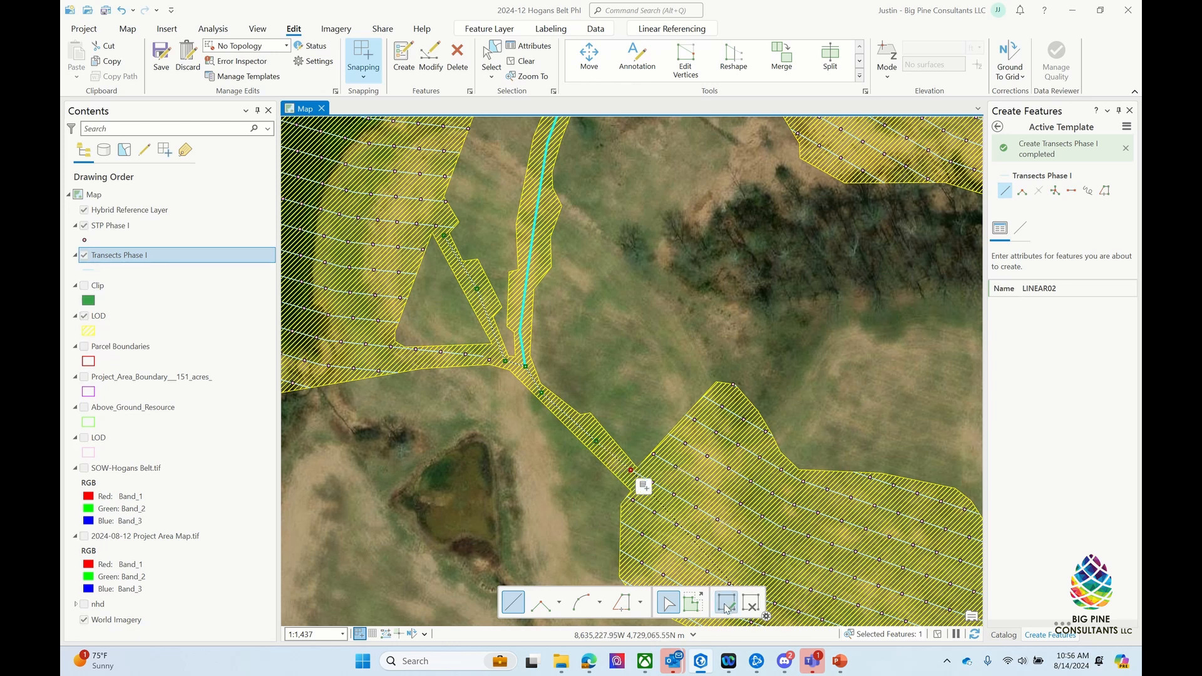
pyautogui.press('F2')
# Step: Set the name for the next Transects Phase I line to LINEAR03
pyautogui.scroll(-3, 423, 376)
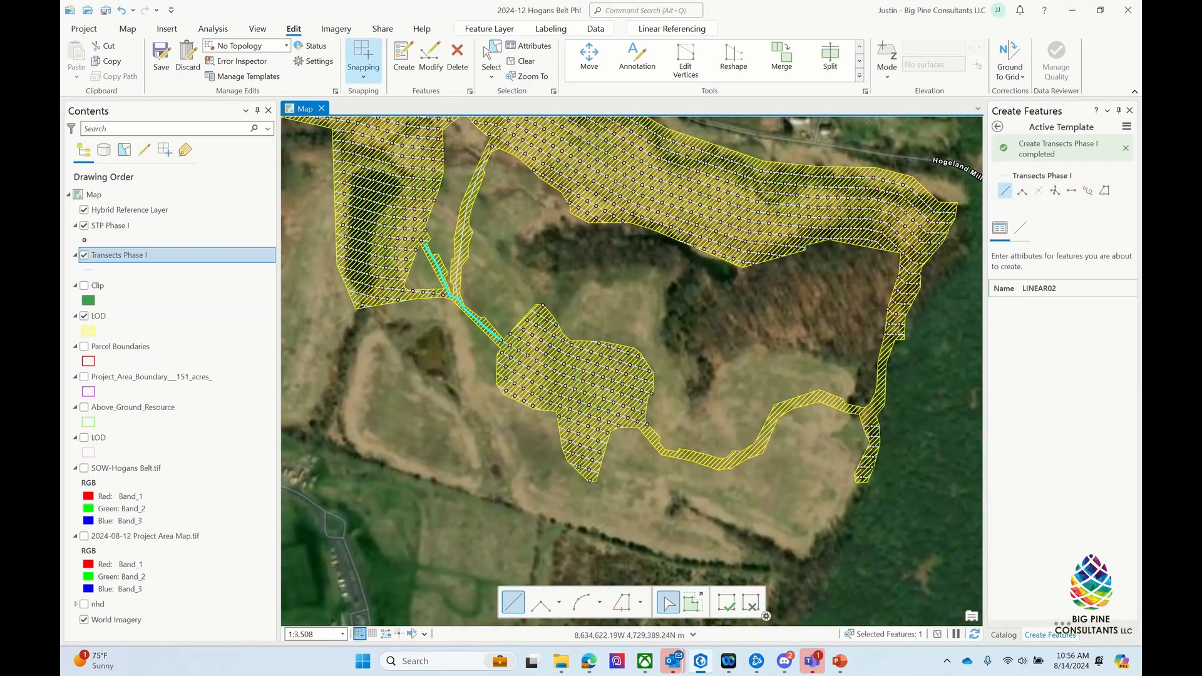
pyautogui.scroll(1, 782, 455)
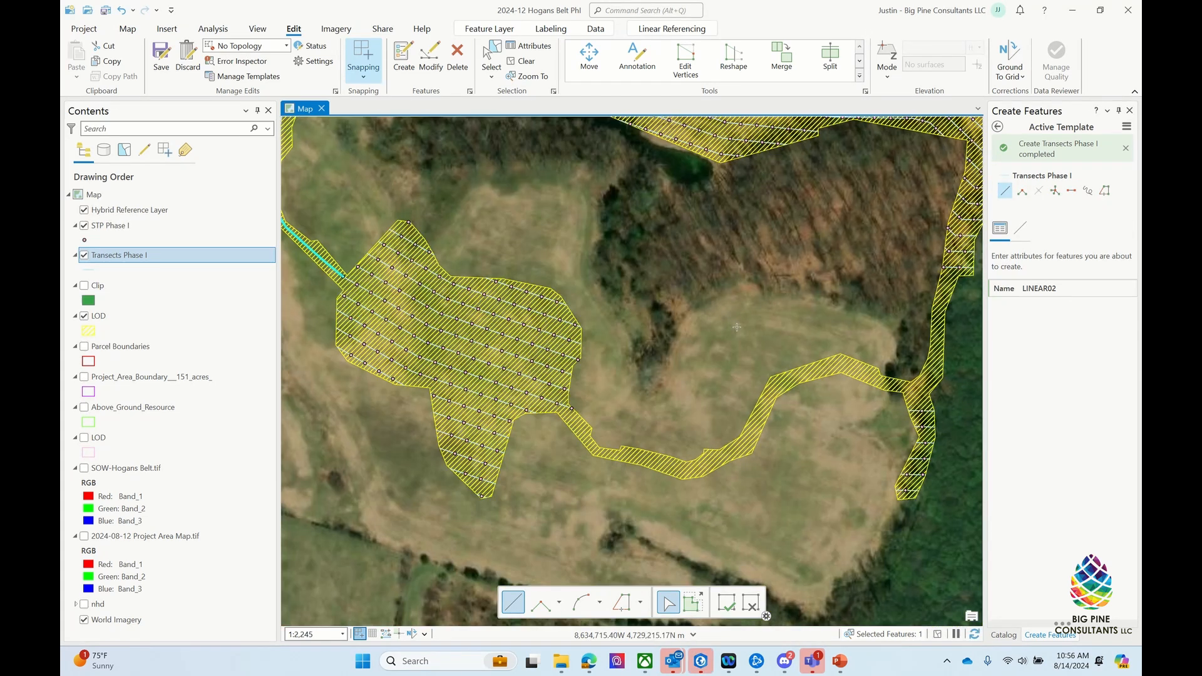
pyautogui.click(1071, 287)
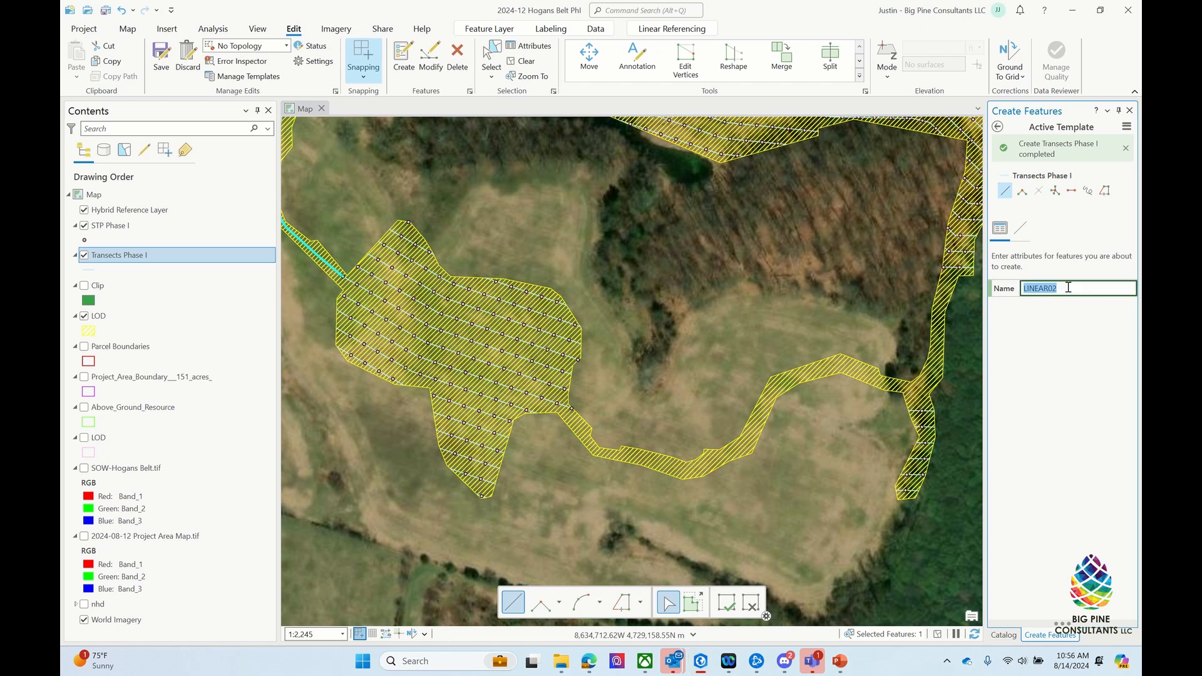
pyautogui.click(1096, 286)
pyautogui.press('BackSpace')
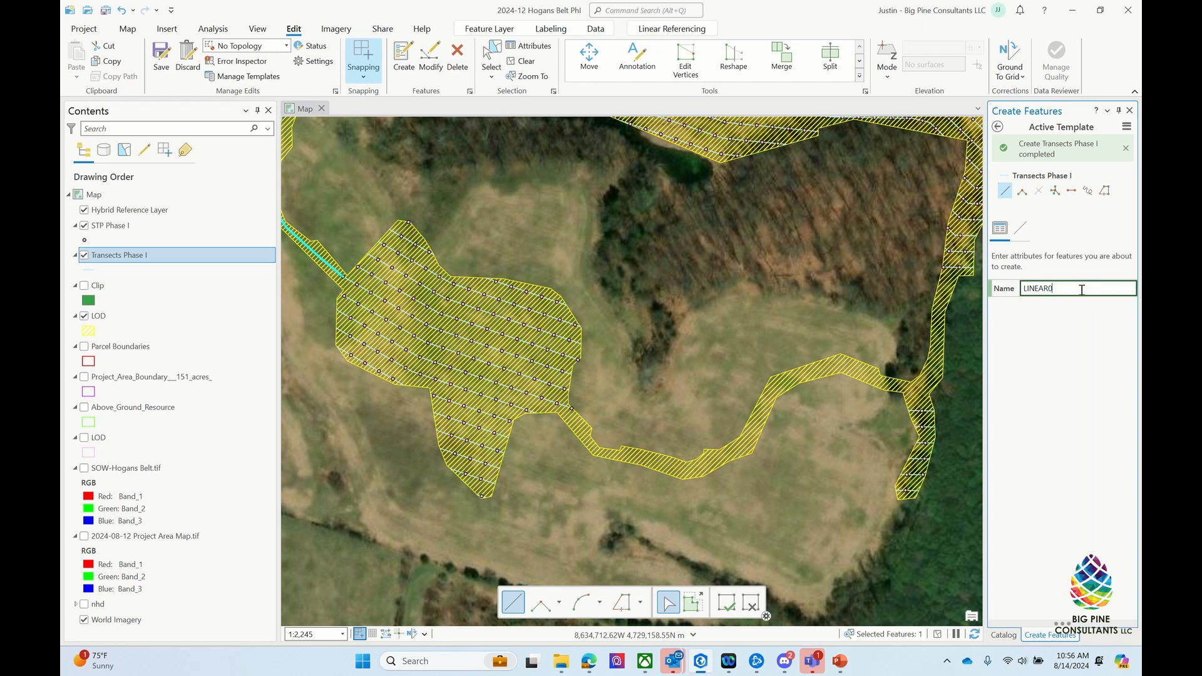
pyautogui.click(1030, 464)
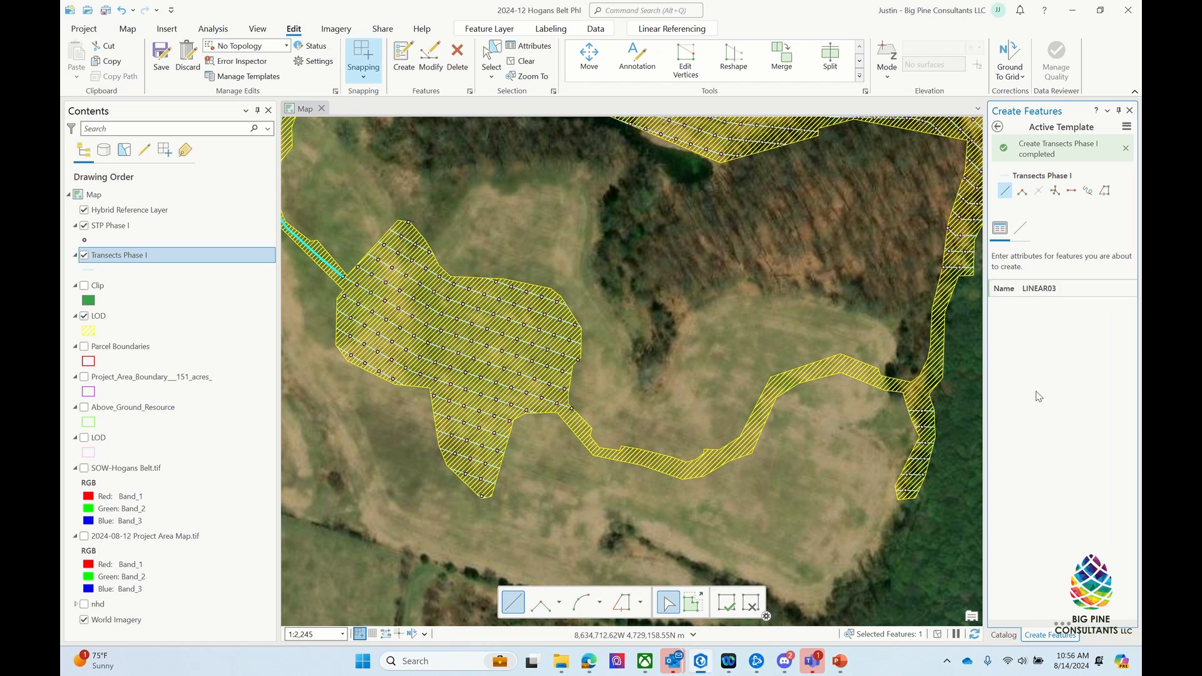
# Step: Start LINEAR03 at the southeastern survey block's east exit and trace the winding corridor's centreline around its southern curve to the northern bend
pyautogui.scroll(2, 589, 430)
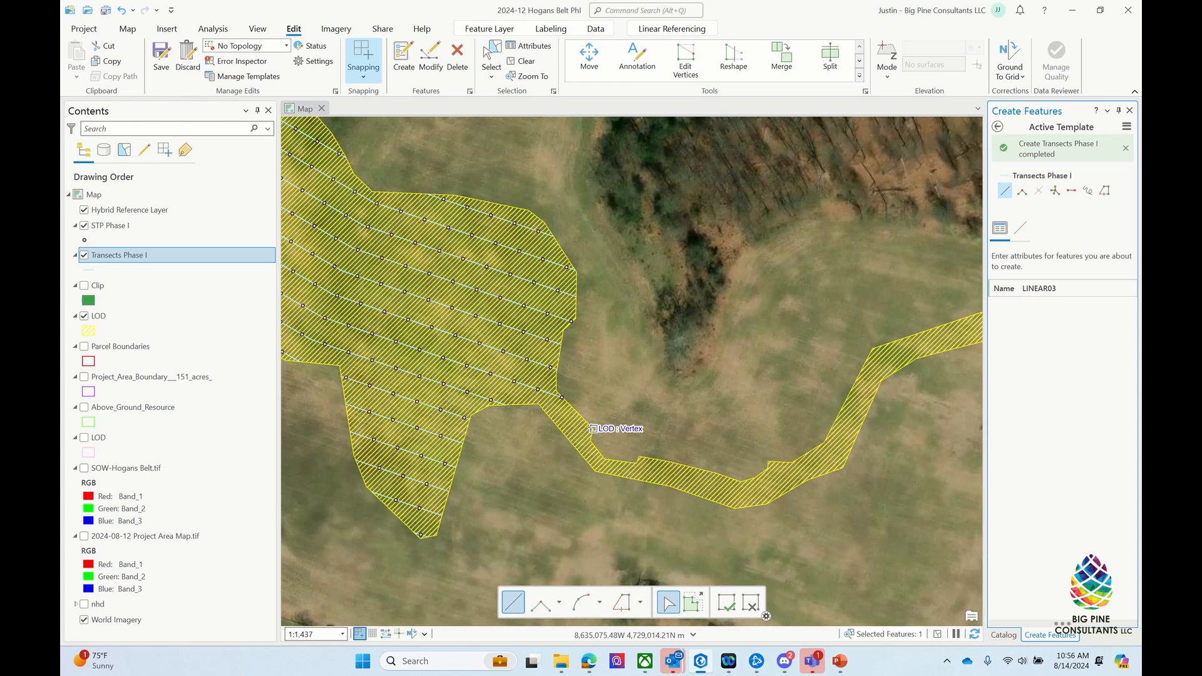
pyautogui.click(559, 411)
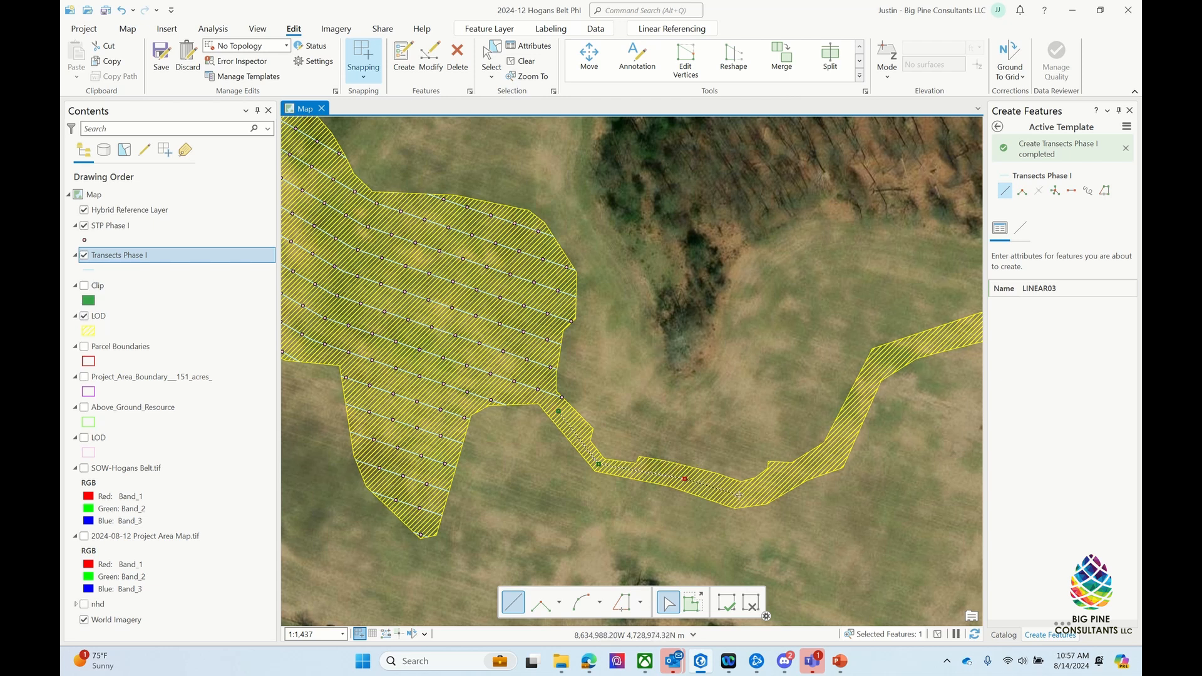
pyautogui.click(781, 481)
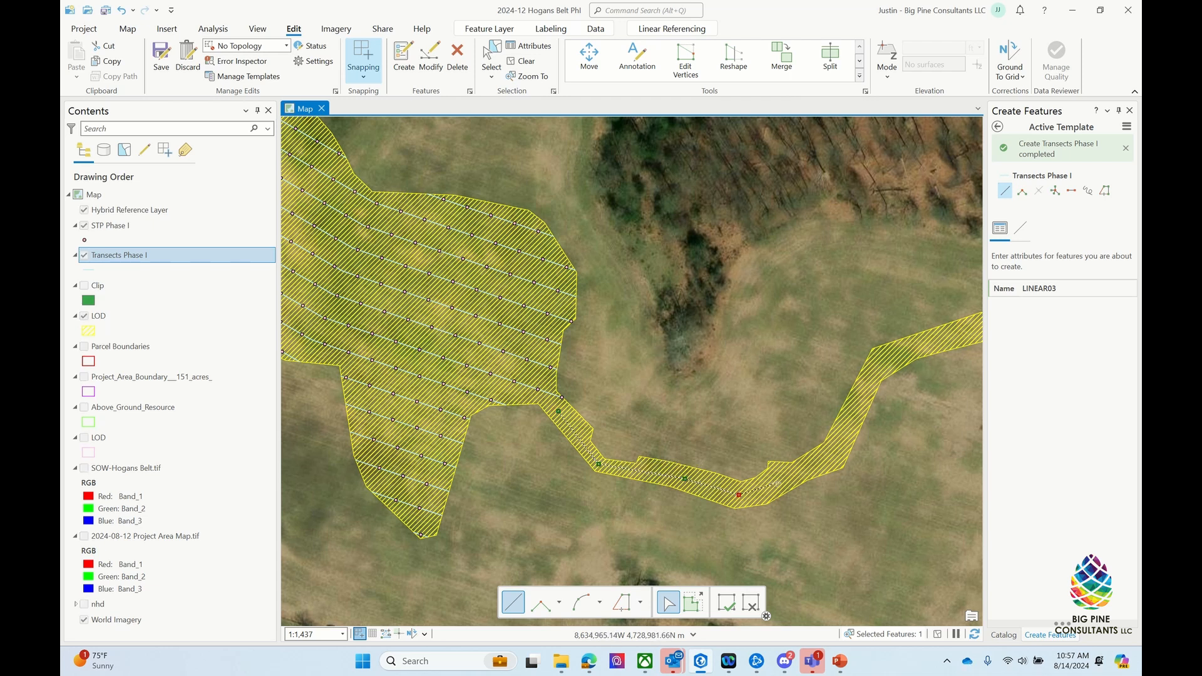
pyautogui.click(819, 462)
pyautogui.click(835, 456)
pyautogui.click(881, 358)
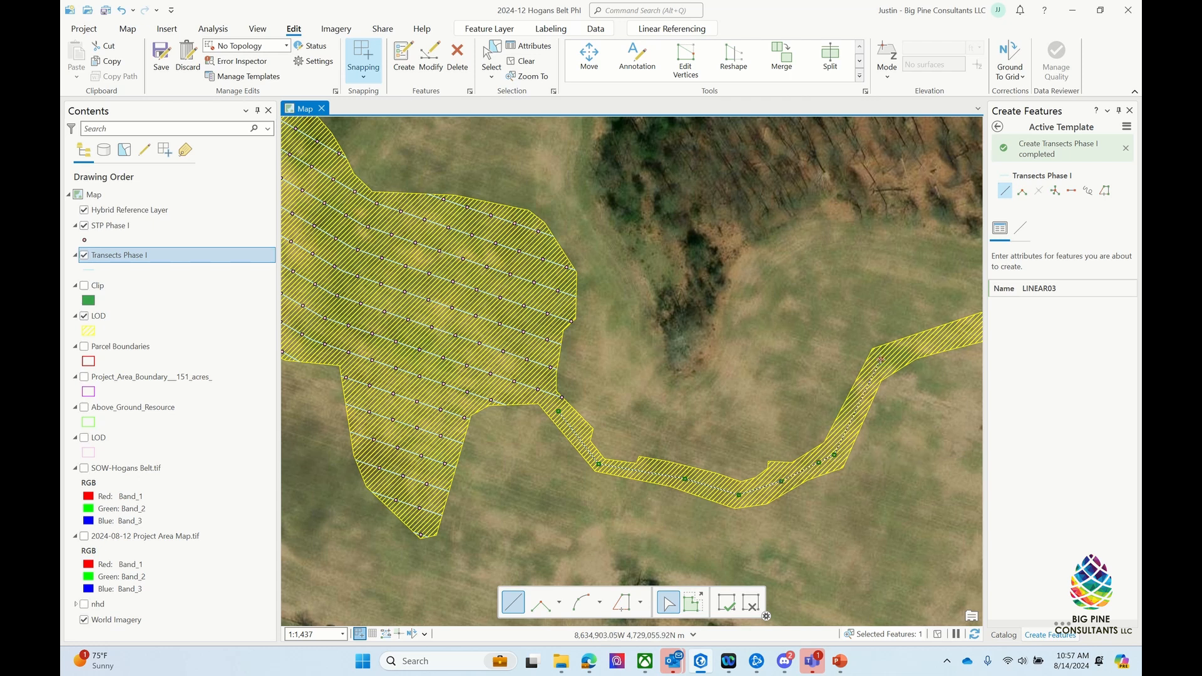
# Step: Continue LINEAR03 east to the junction and north up the narrow corridor, ending just below the short transects, and finish the line
pyautogui.scroll(-2, 706, 382)
pyautogui.scroll(2, 911, 335)
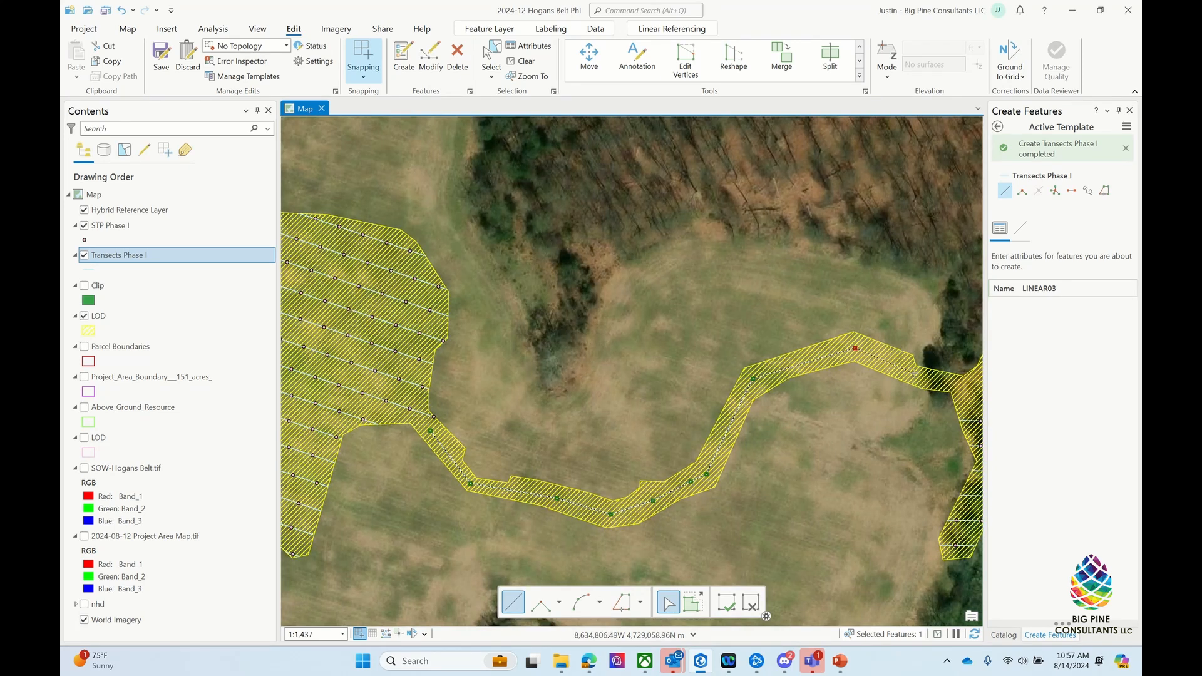
pyautogui.scroll(-2, 730, 393)
pyautogui.scroll(4, 907, 403)
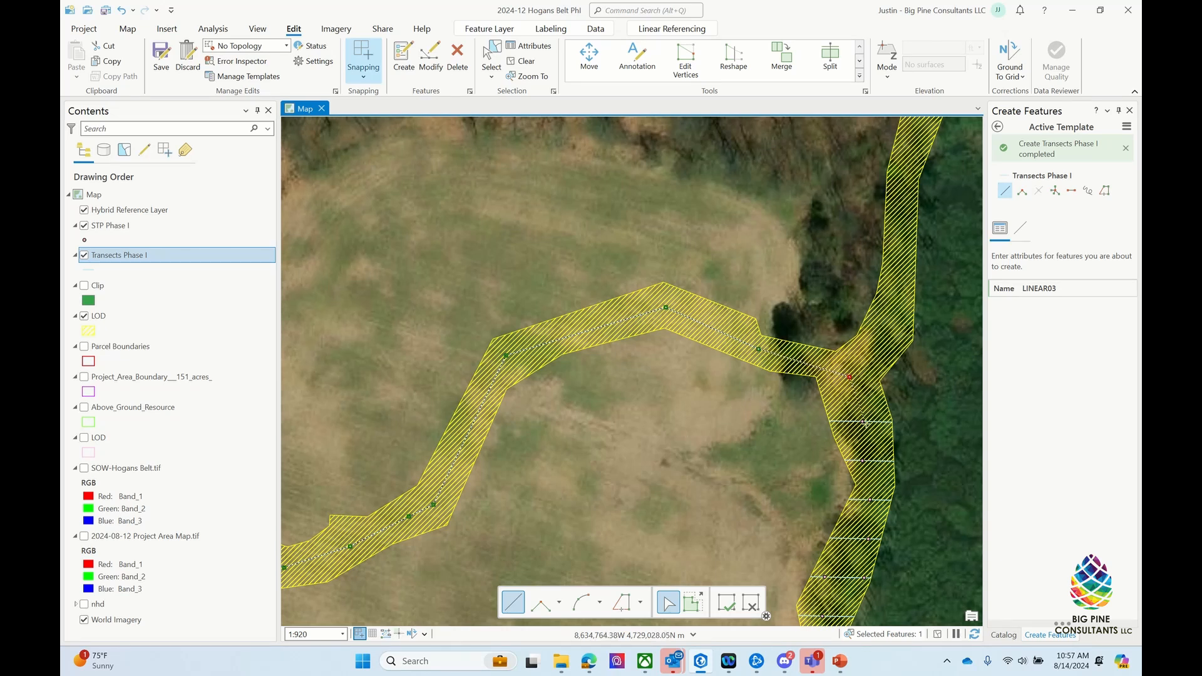
pyautogui.click(884, 340)
pyautogui.click(903, 176)
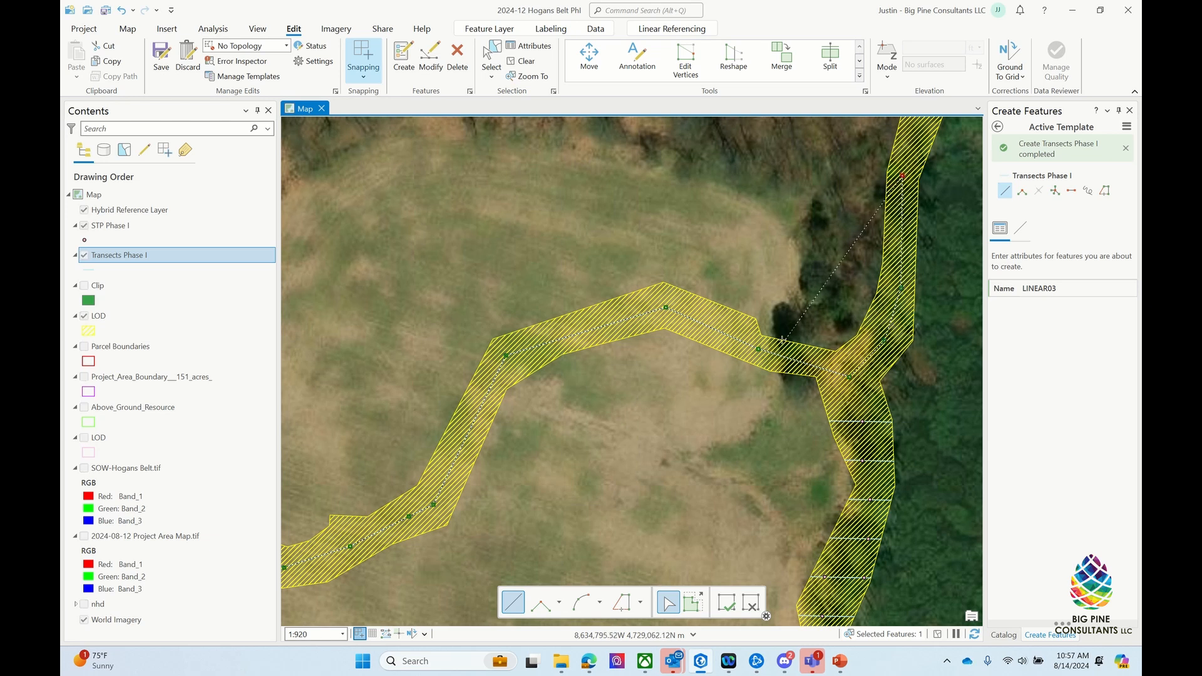
pyautogui.scroll(-2, 817, 319)
pyautogui.scroll(2, 883, 181)
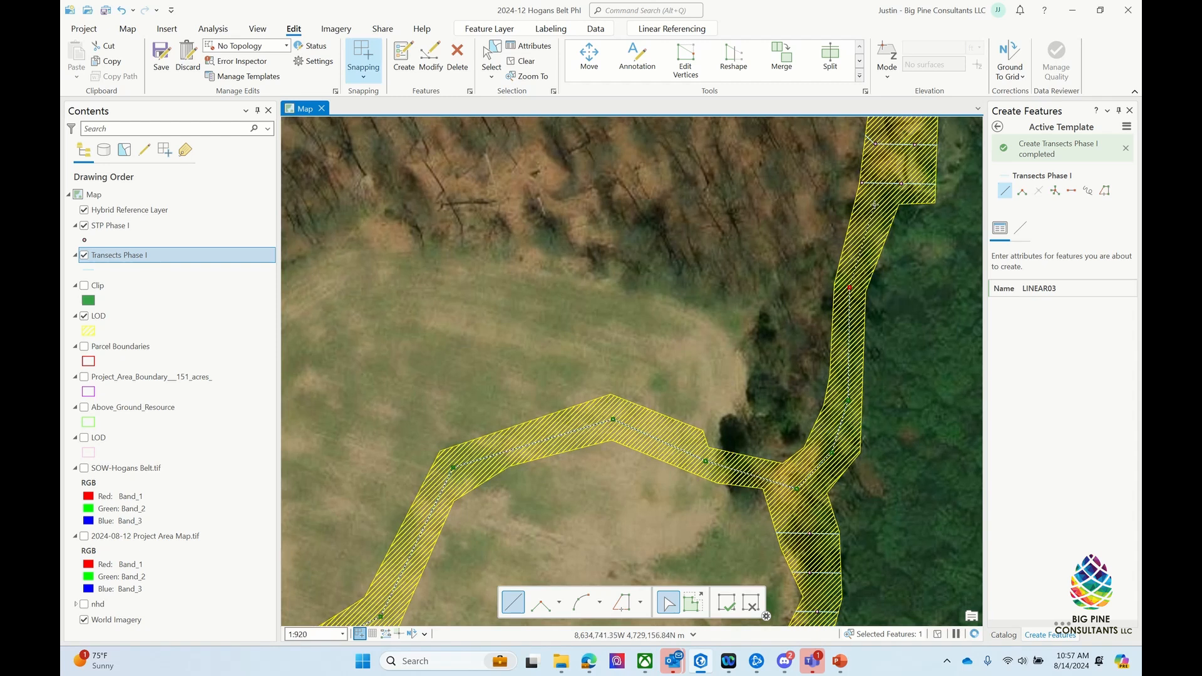
pyautogui.press('F2')
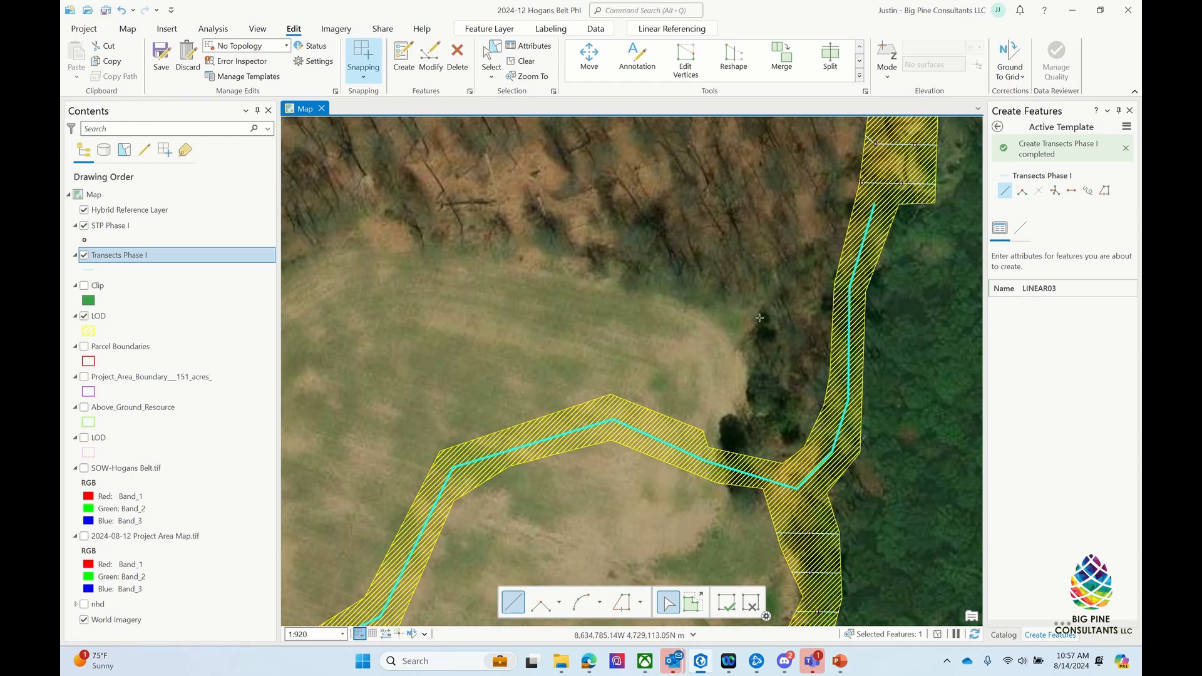
# Step: Save all edits after drawing LINEAR03
pyautogui.scroll(-2, 848, 267)
pyautogui.scroll(2, 808, 410)
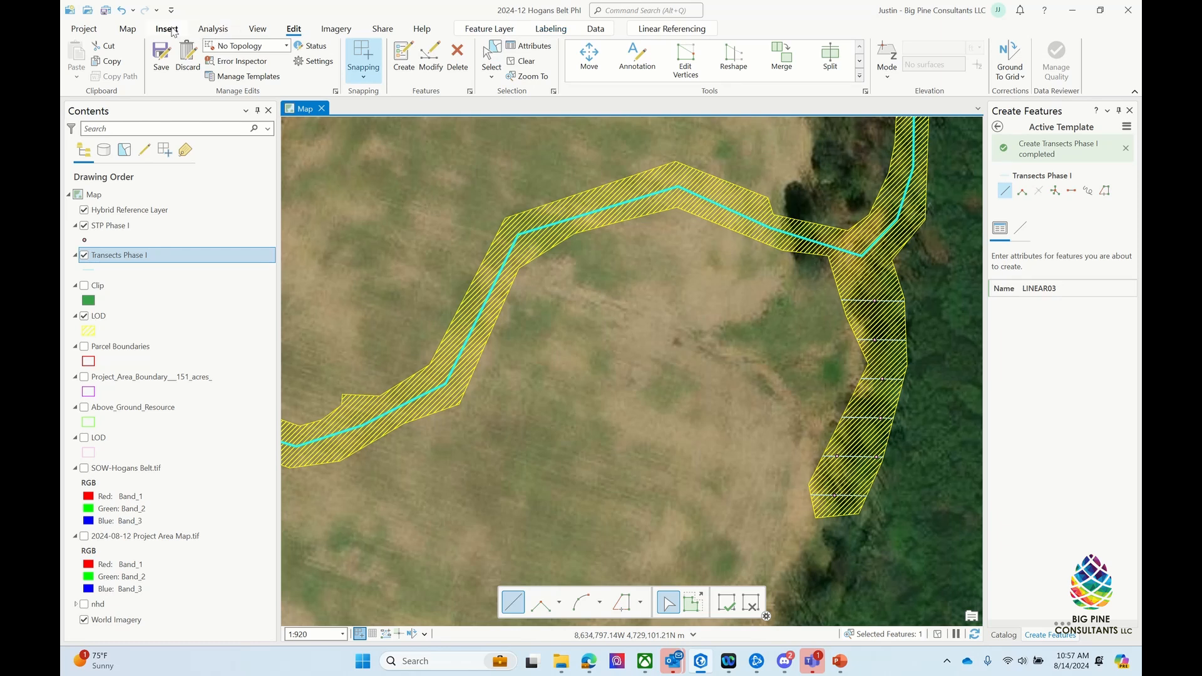
pyautogui.click(161, 60)
pyautogui.click(613, 395)
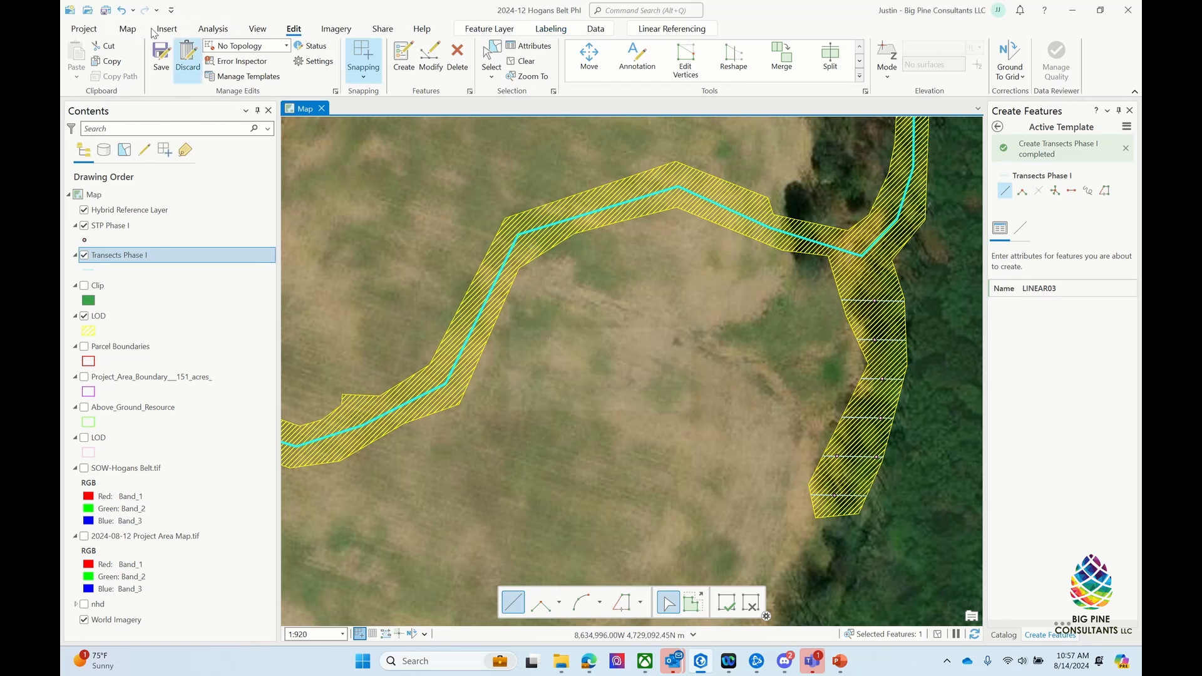
# Step: Try to measure a distance in the corridor just south of LINEAR03's junction bend, and close the measuring tool
pyautogui.click(128, 29)
pyautogui.click(608, 58)
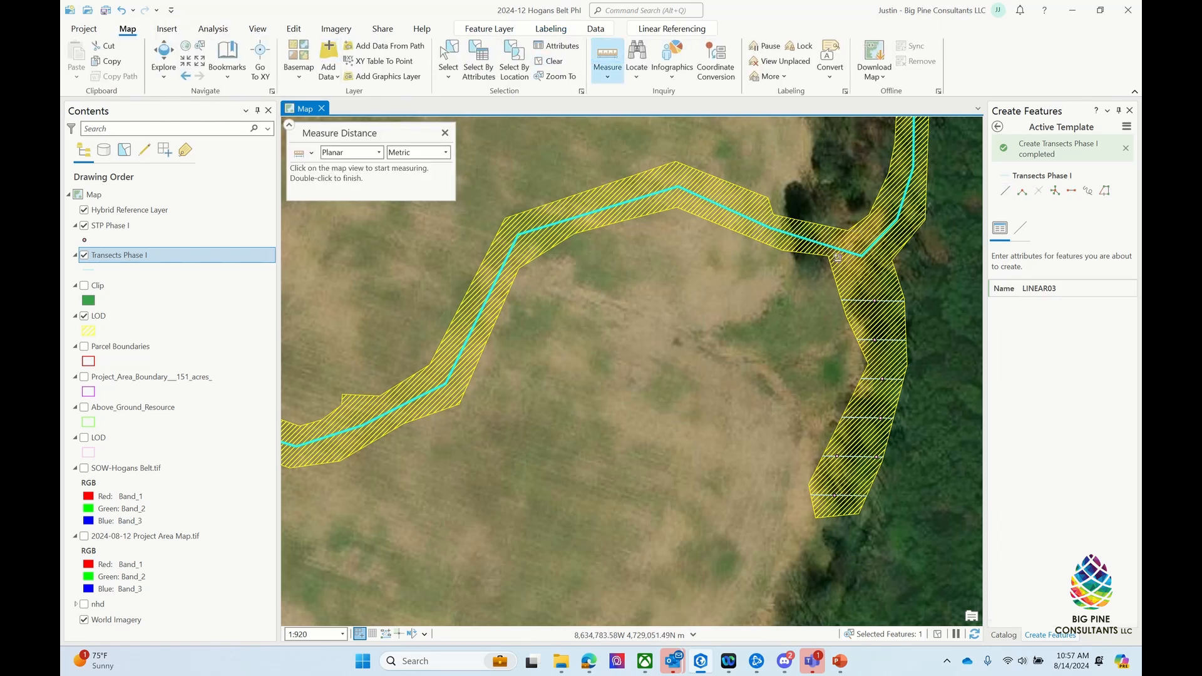
pyautogui.click(868, 285)
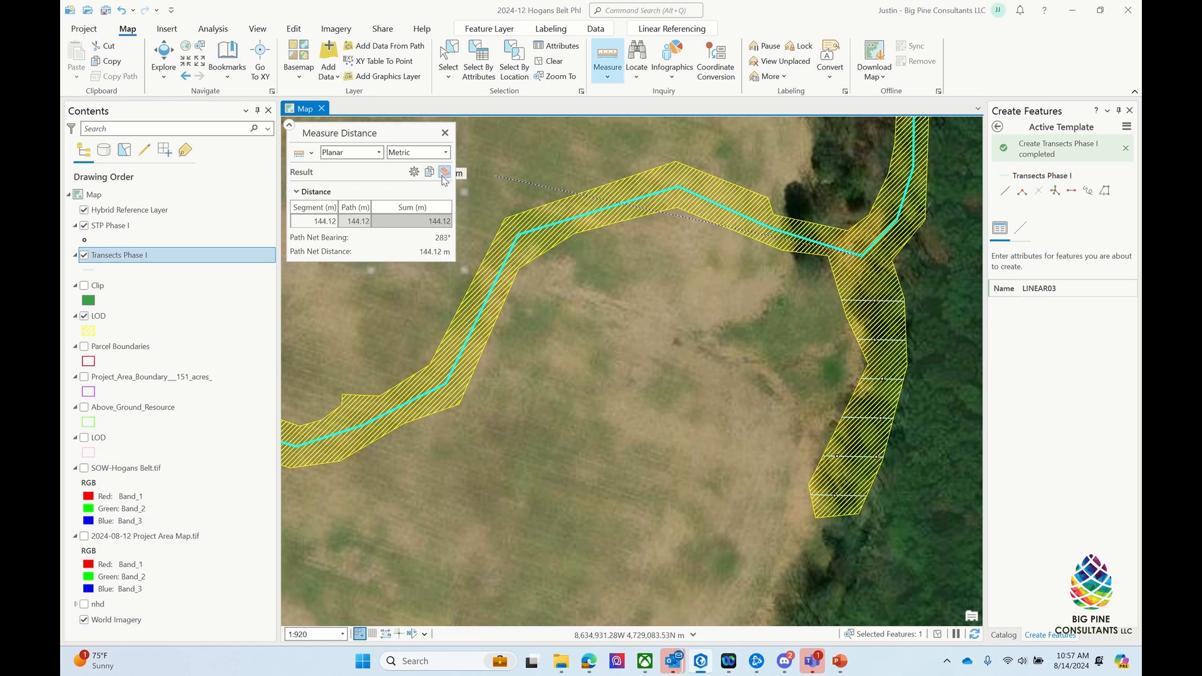
pyautogui.click(445, 134)
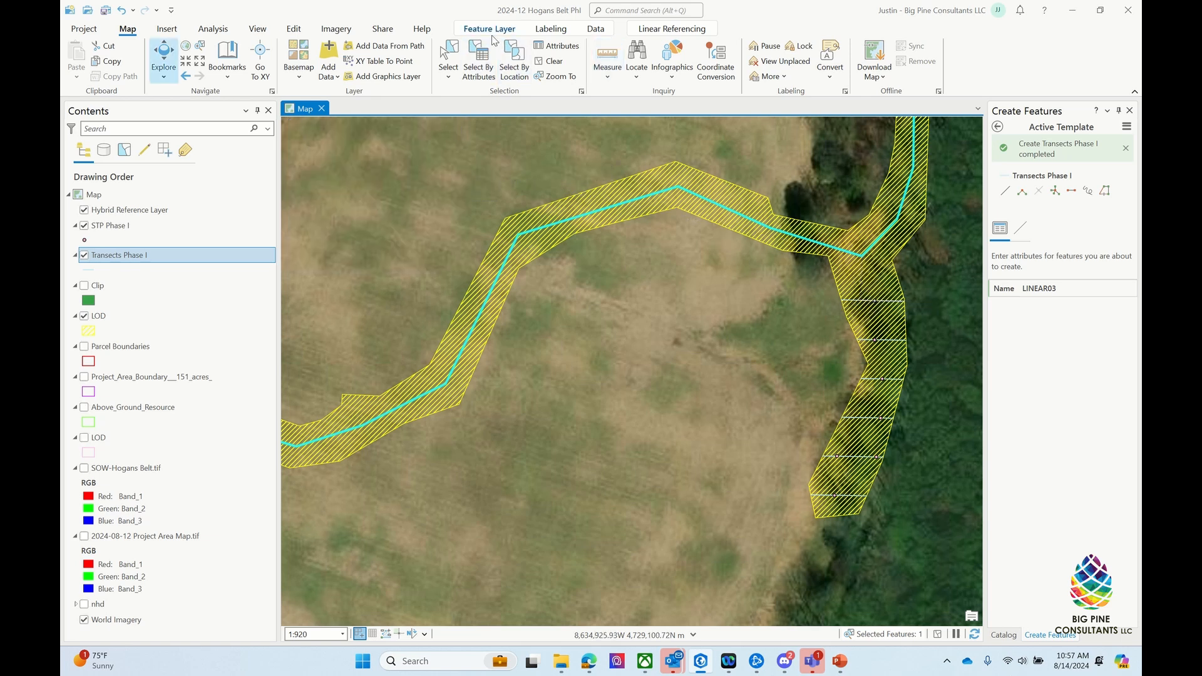
# Step: Shift LINEAR03's vertex at the eastern junction slightly southeast and finish the vertex edit
pyautogui.click(294, 29)
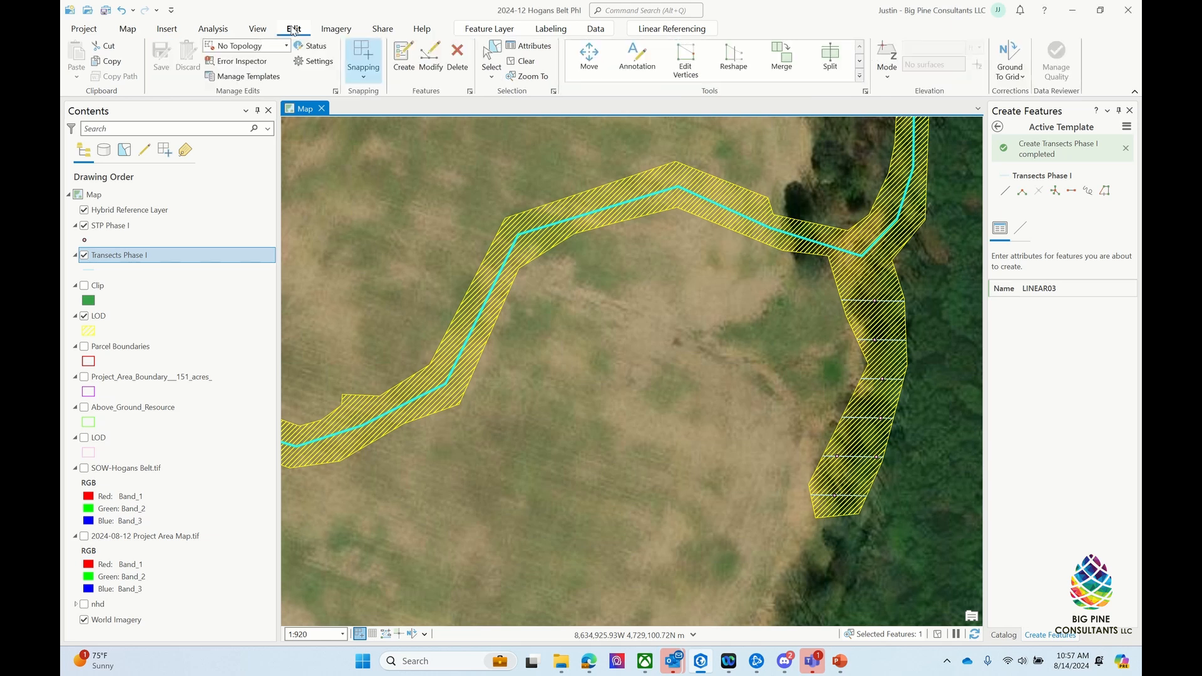
pyautogui.click(675, 64)
pyautogui.scroll(3, 880, 269)
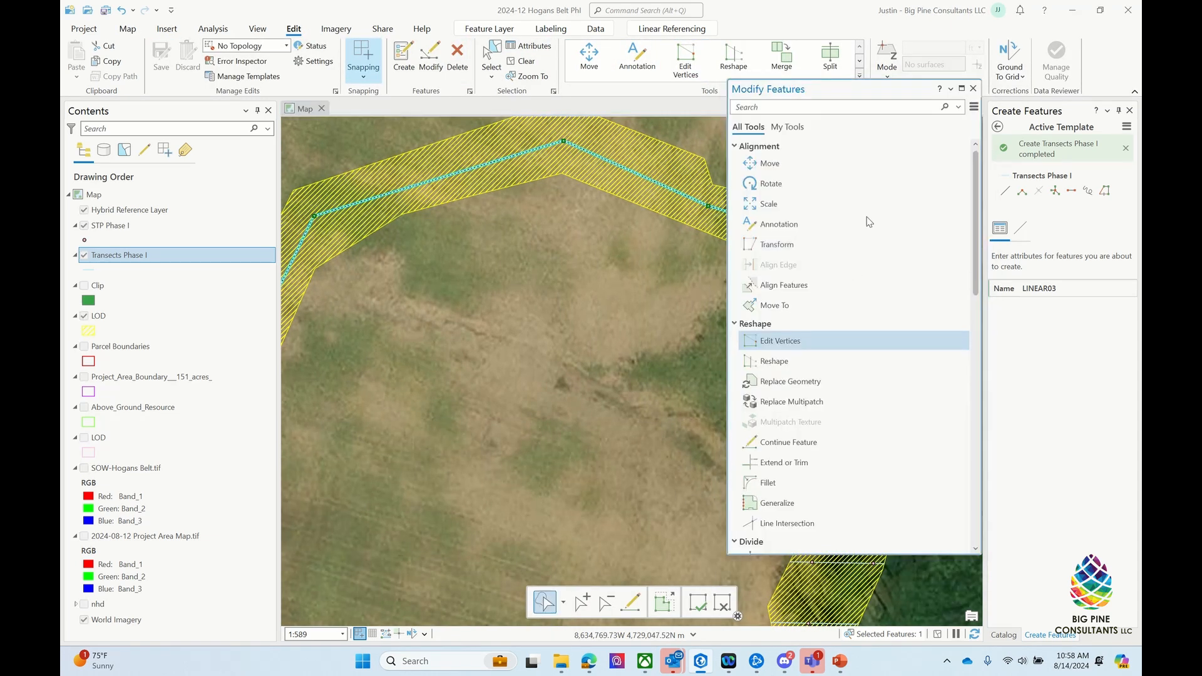
pyautogui.moveTo(833, 89); pyautogui.dragTo(406, 123)
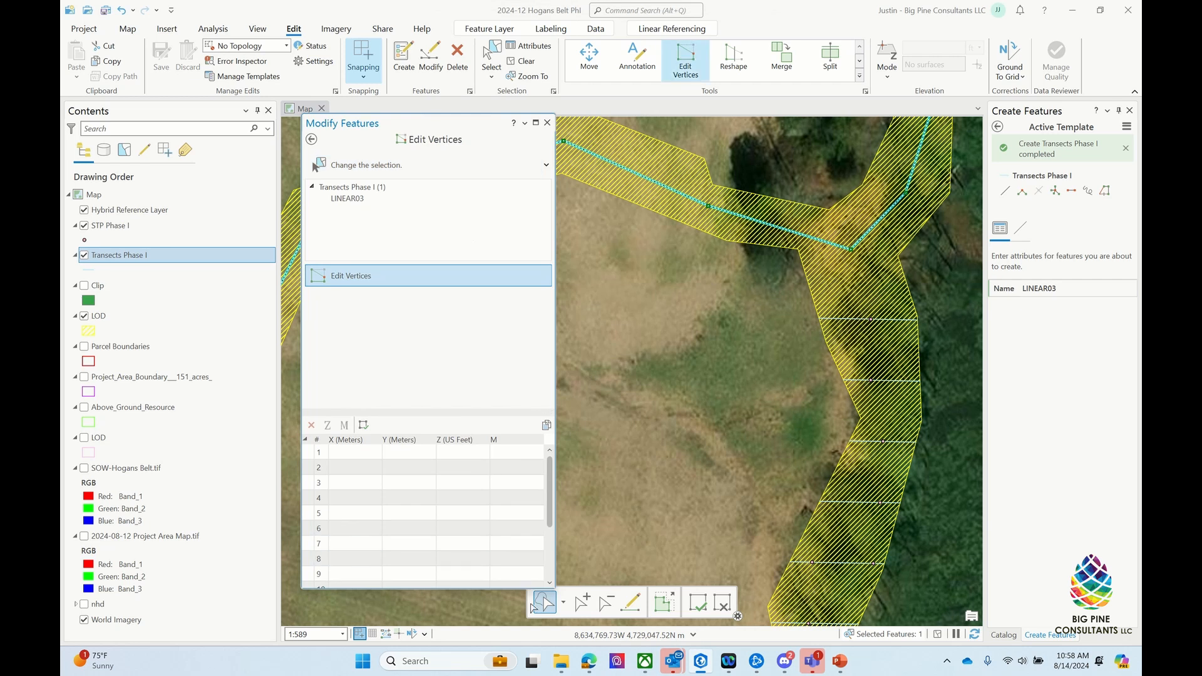
pyautogui.click(855, 254)
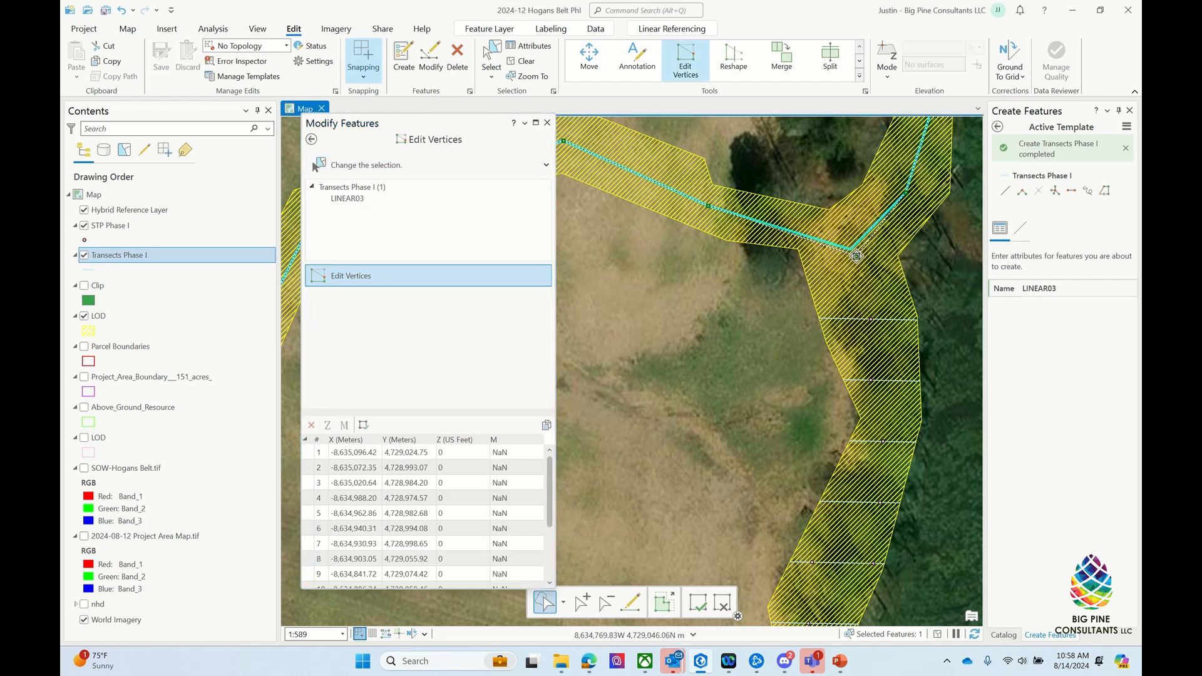
pyautogui.moveTo(856, 257); pyautogui.dragTo(857, 258)
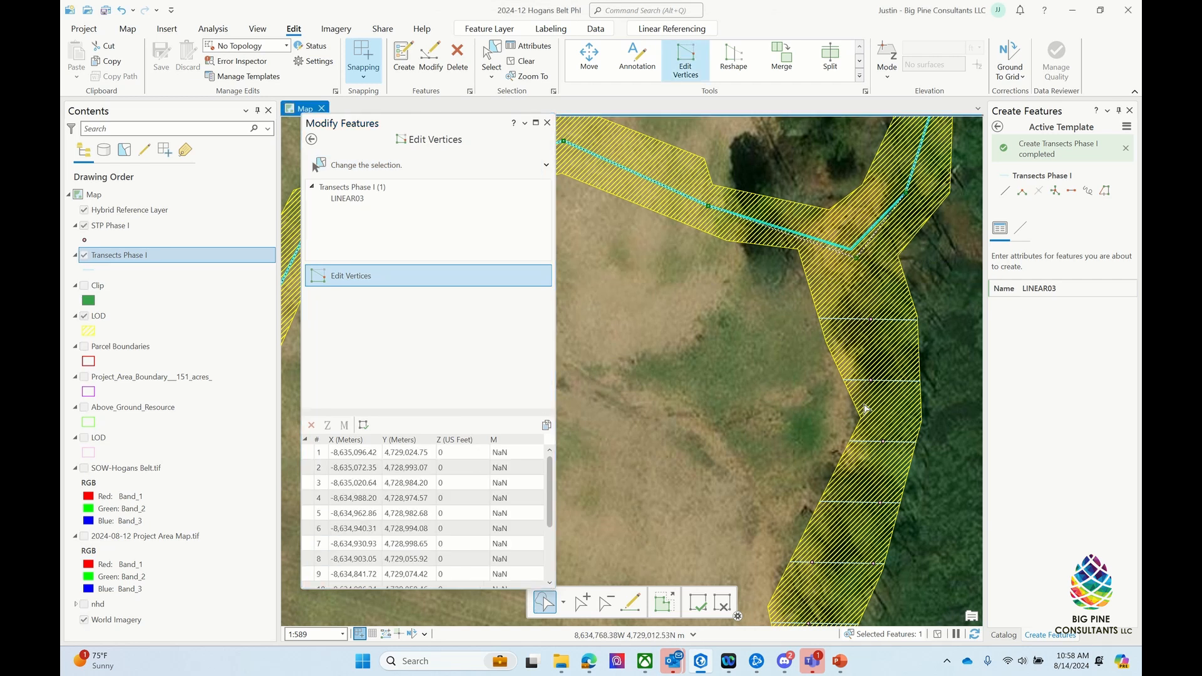
pyautogui.click(696, 604)
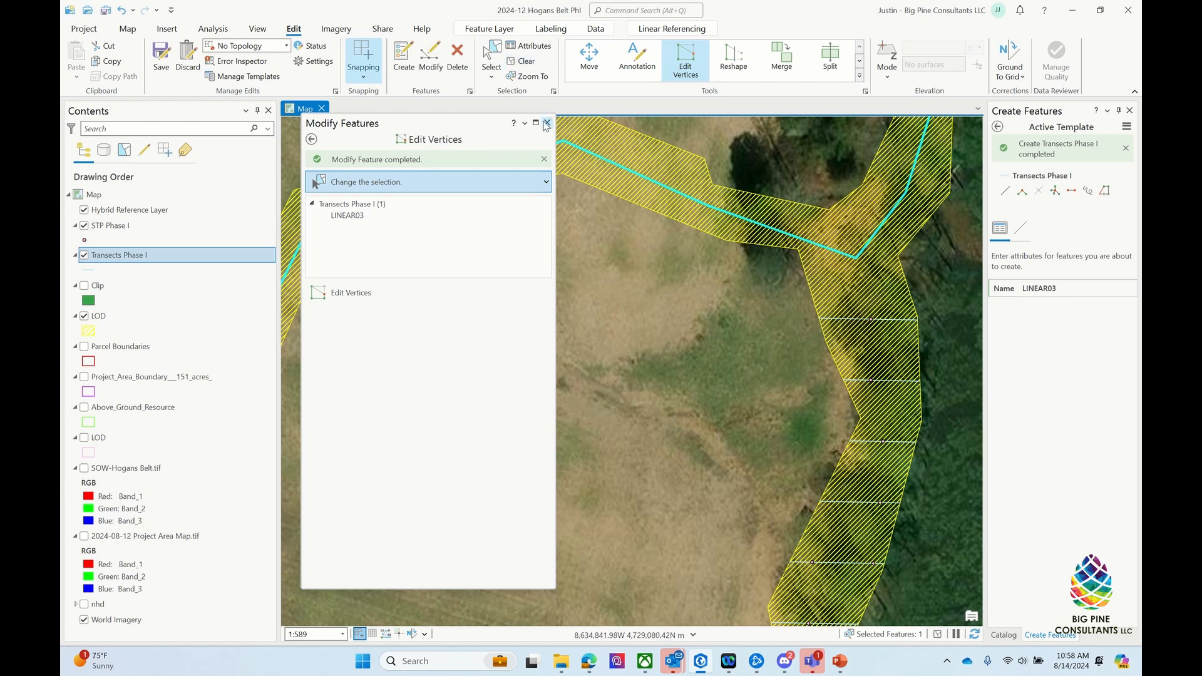
# Step: Save the vertex change to LINEAR03 and close the Modify Features pane
pyautogui.click(158, 53)
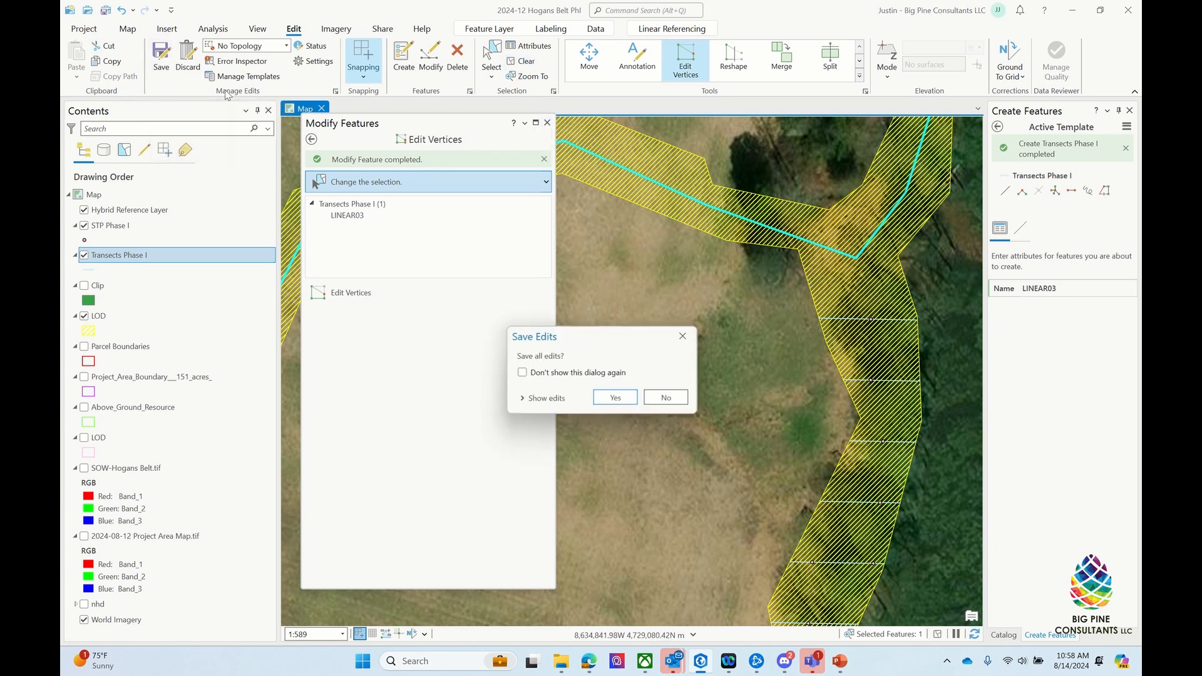
pyautogui.click(613, 398)
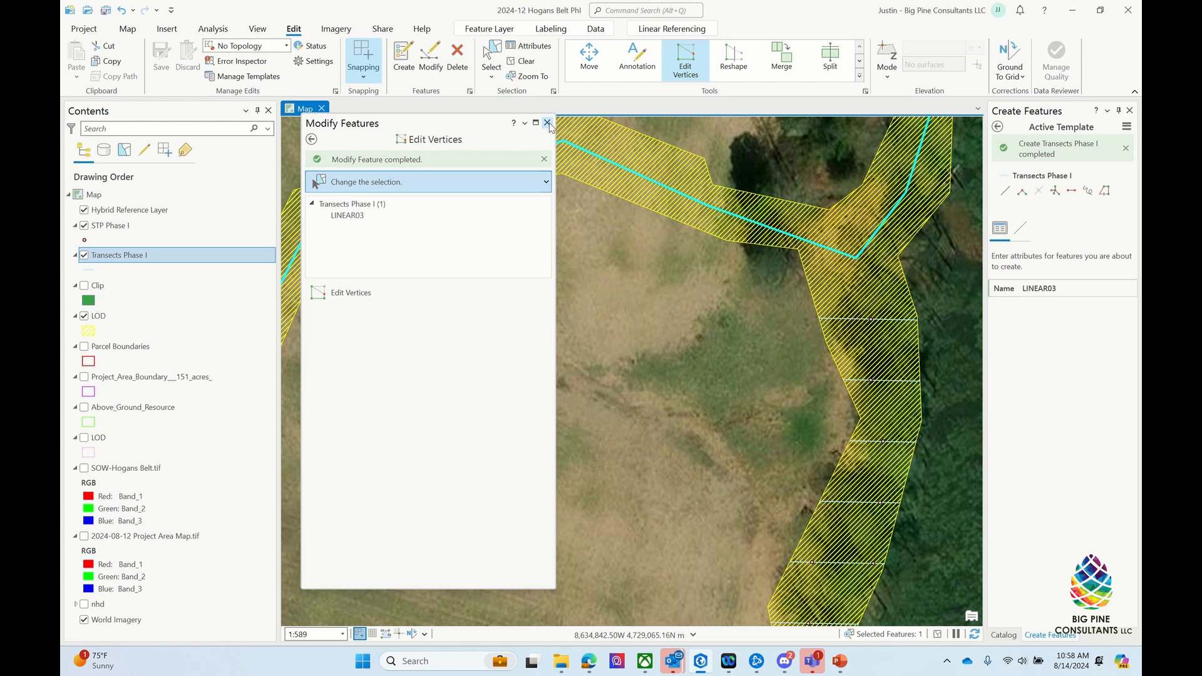
pyautogui.click(547, 123)
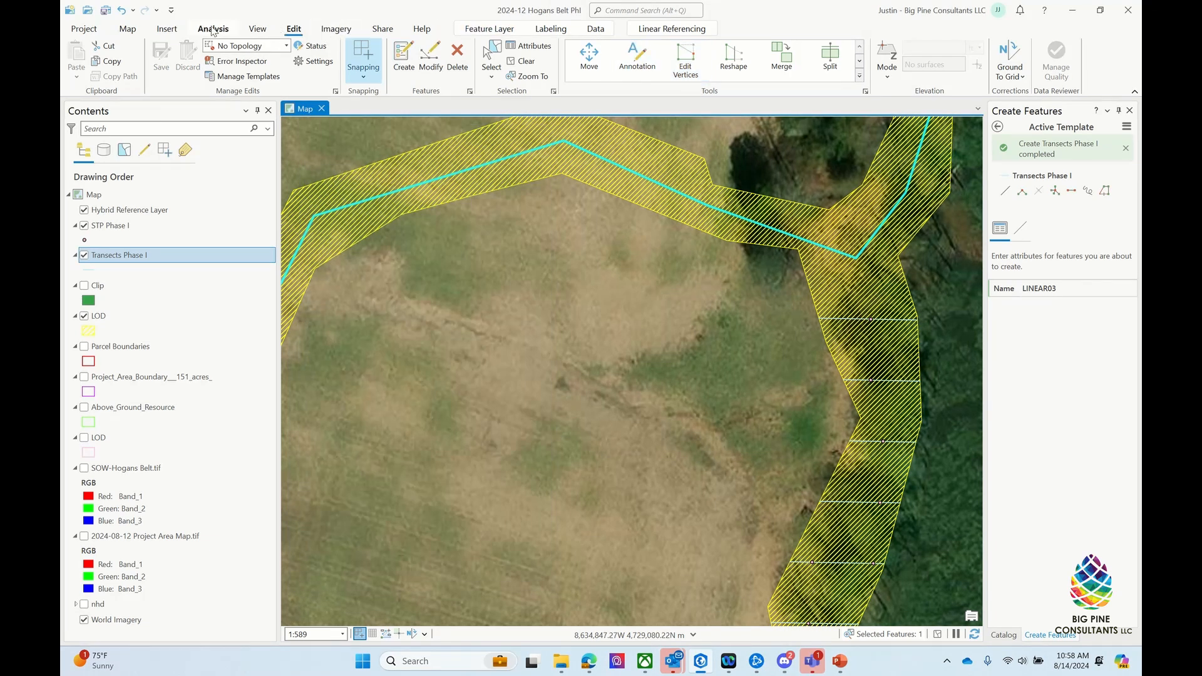
# Step: Measure from LINEAR03's vertex at the eastern junction to the nearest transect south of it, and close the measuring tool
pyautogui.click(128, 29)
pyautogui.click(608, 58)
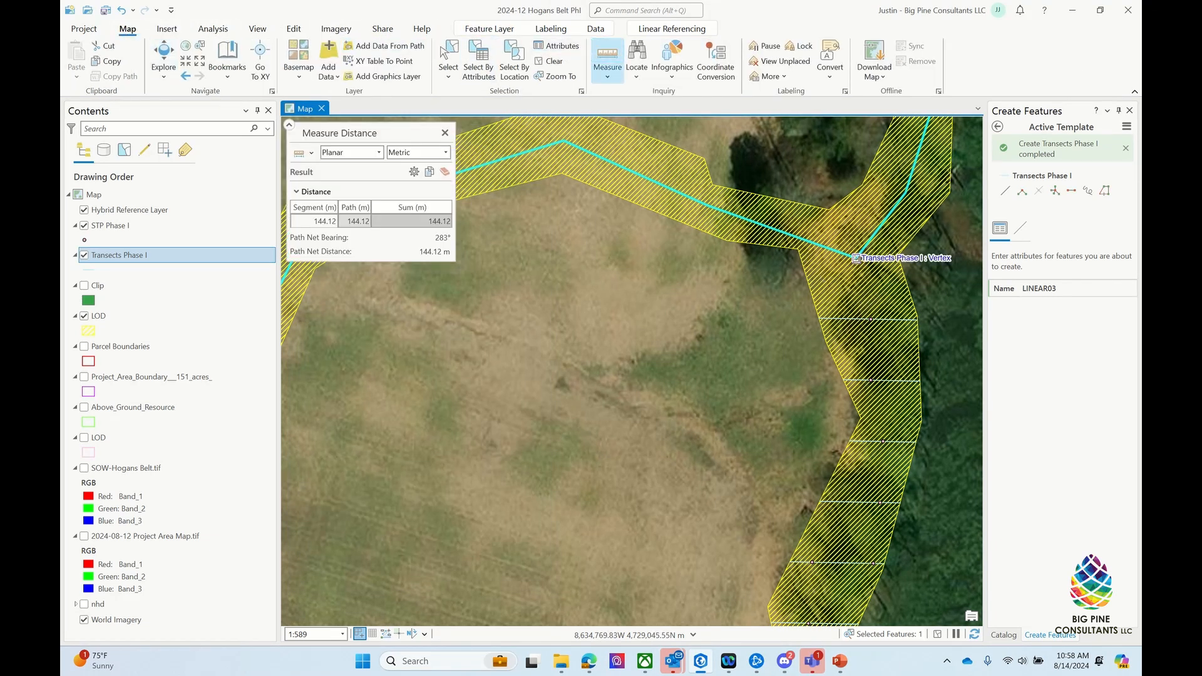
pyautogui.click(855, 256)
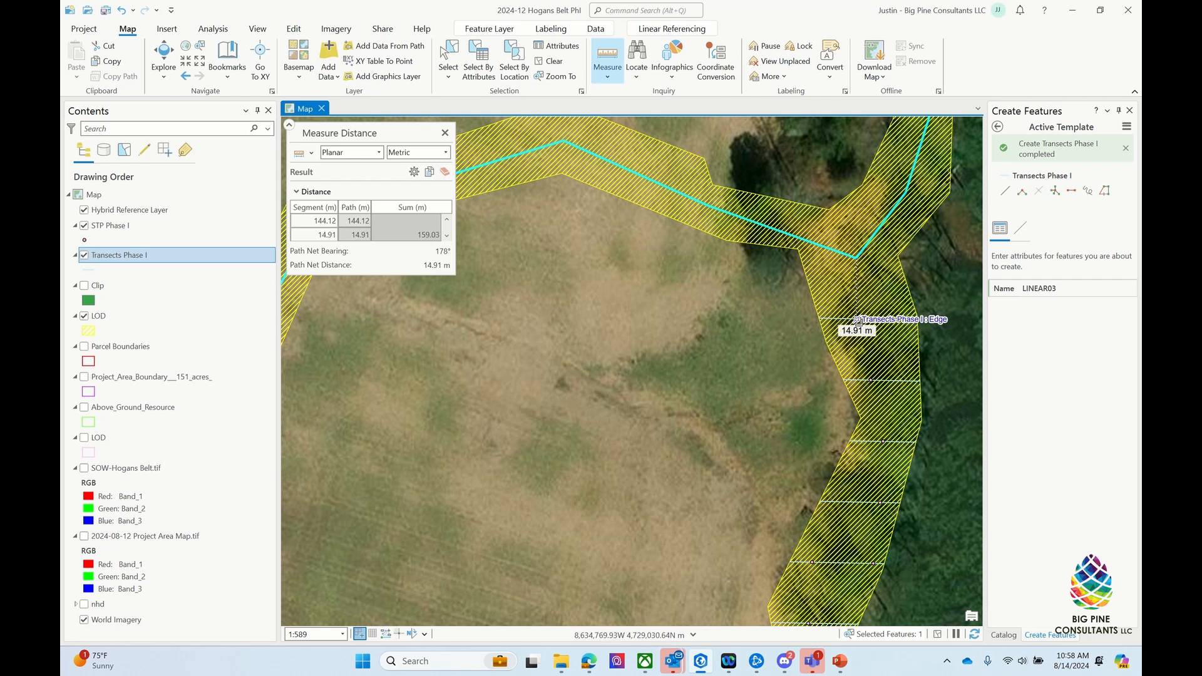
pyautogui.click(445, 173)
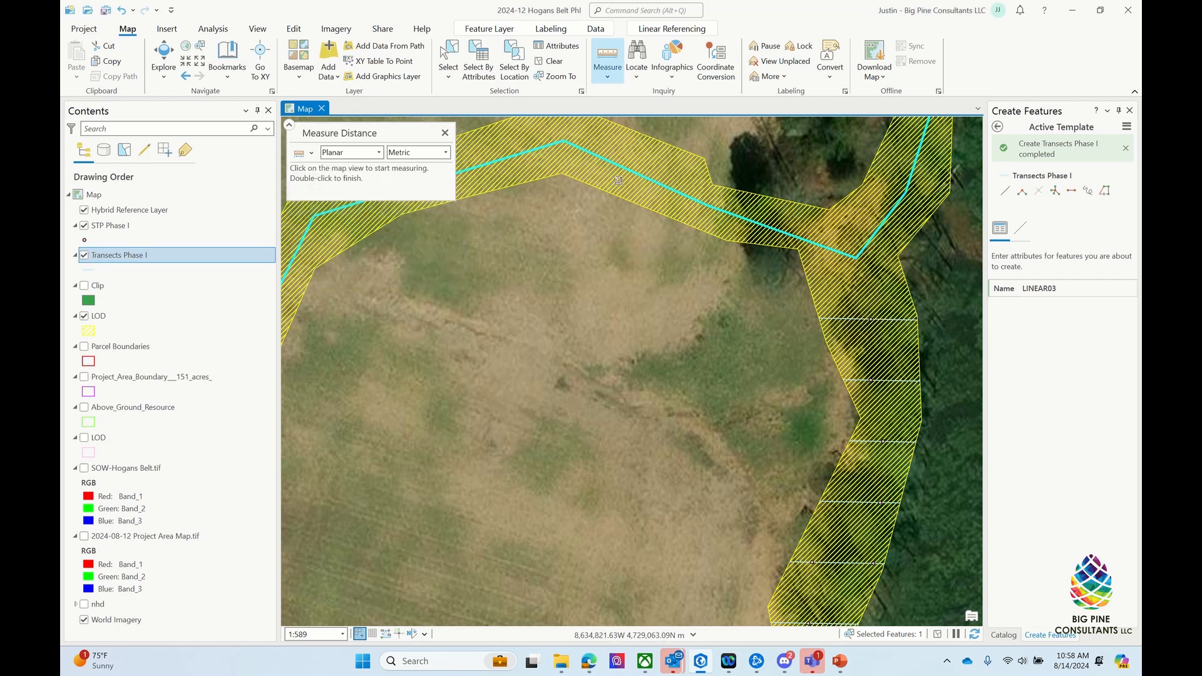
pyautogui.click(445, 132)
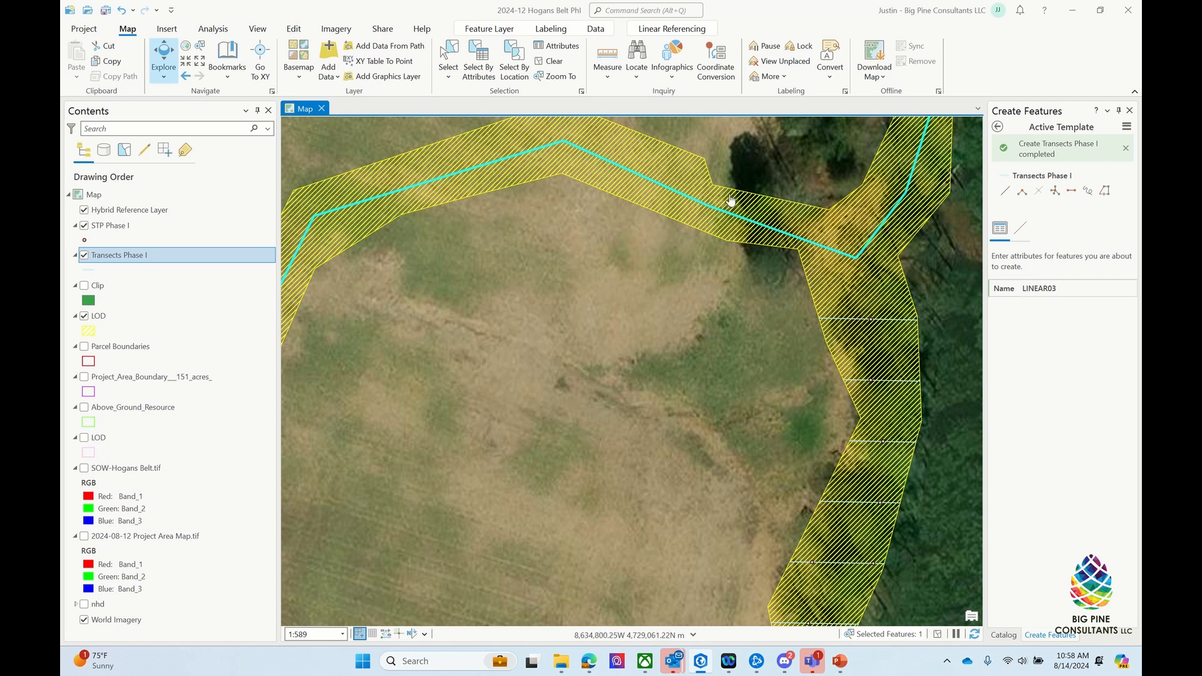
# Step: Open the STP Phase I feature template and set its Transect attribute to LINEAR03
pyautogui.scroll(-3, 848, 255)
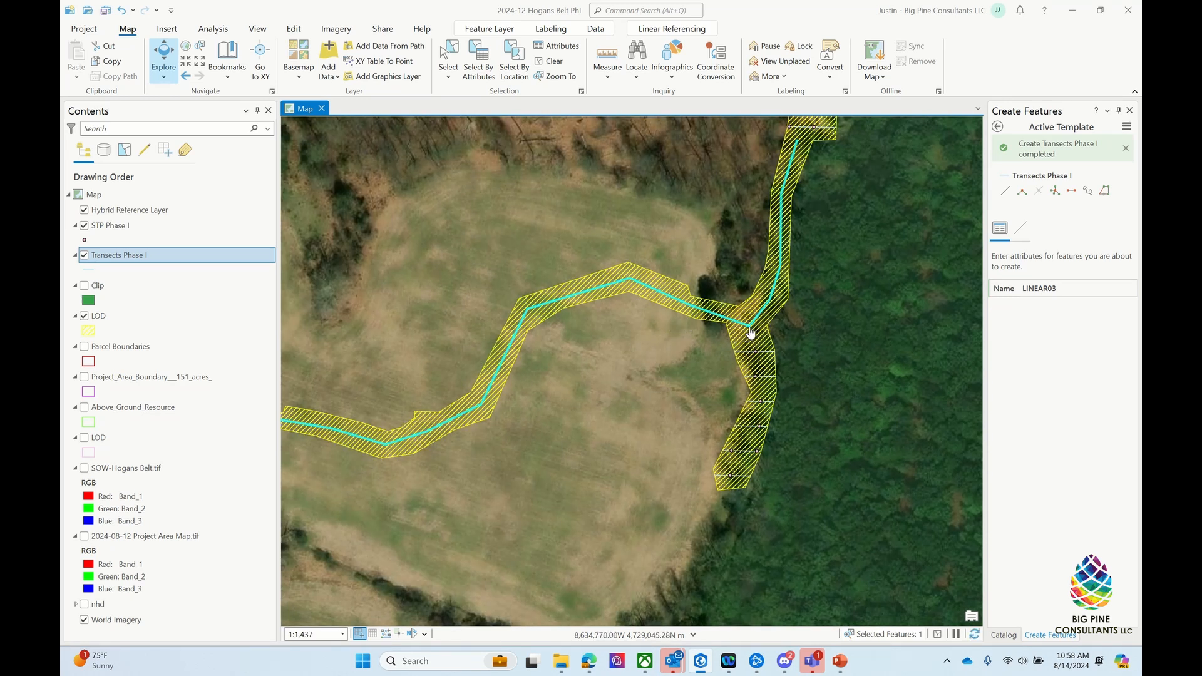
pyautogui.scroll(-2, 750, 332)
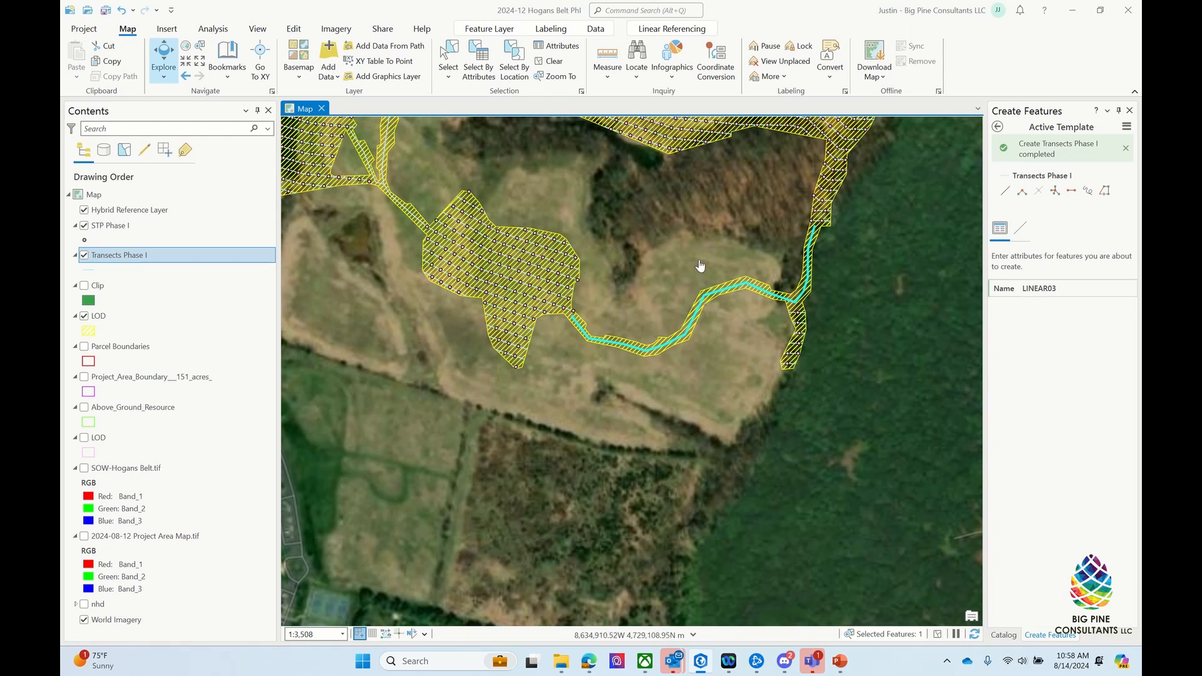
pyautogui.scroll(-1, 770, 293)
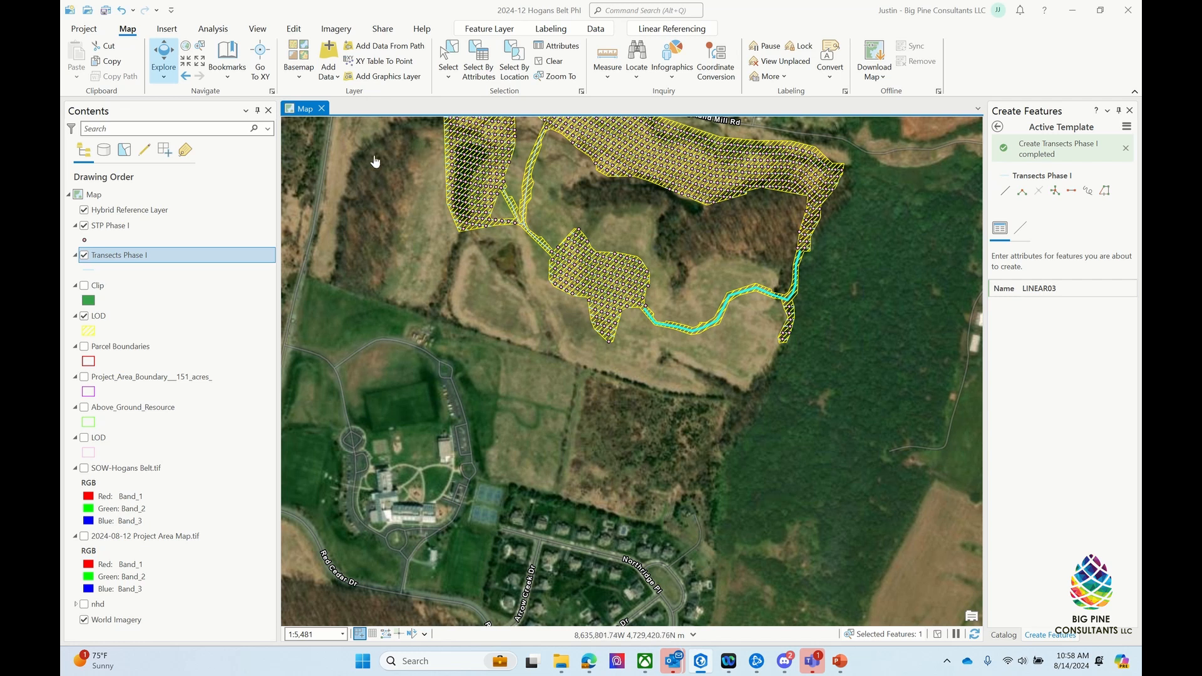
pyautogui.click(1130, 111)
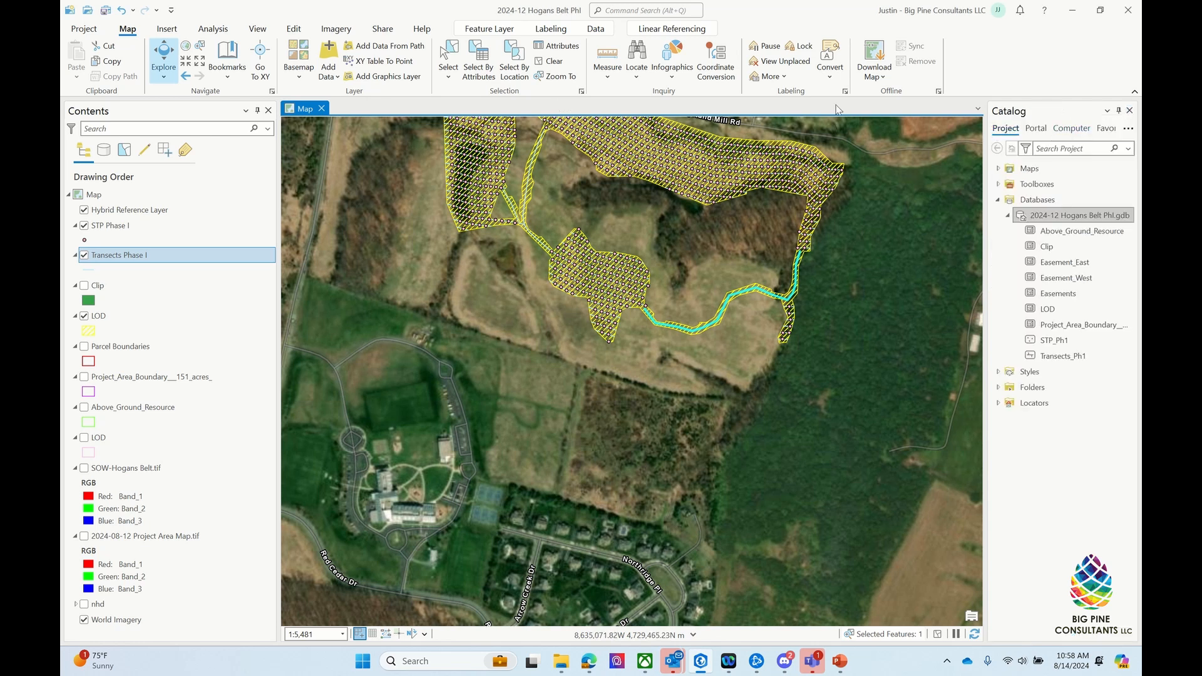
pyautogui.click(116, 228)
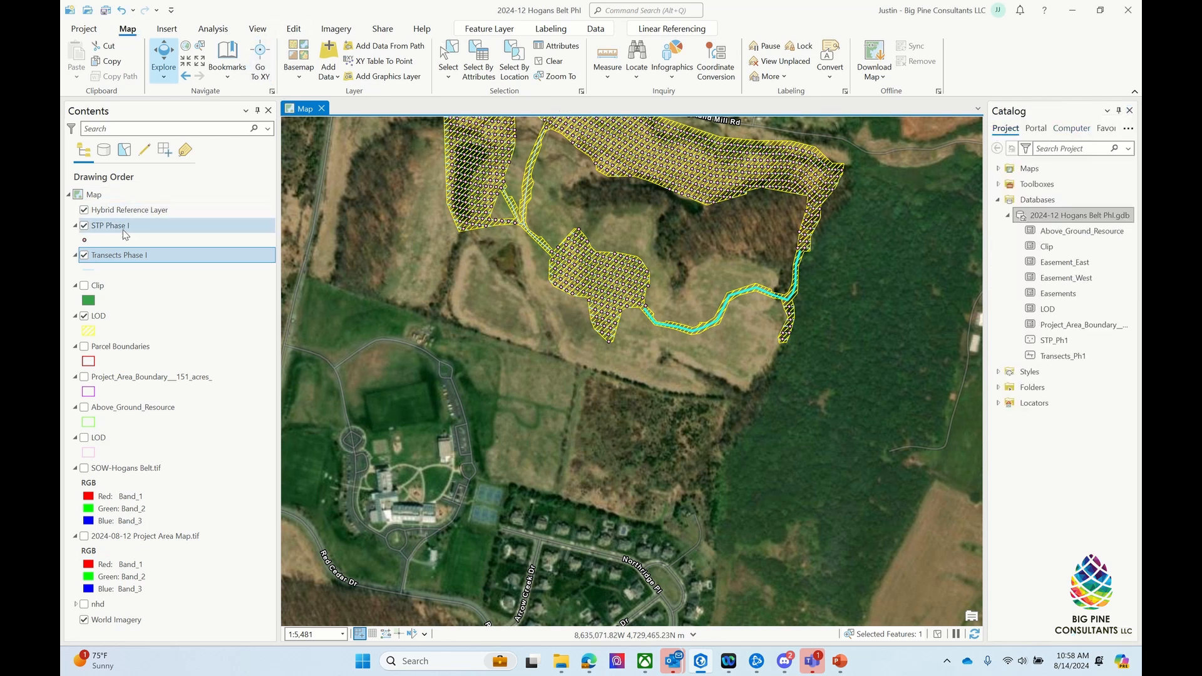
pyautogui.click(293, 29)
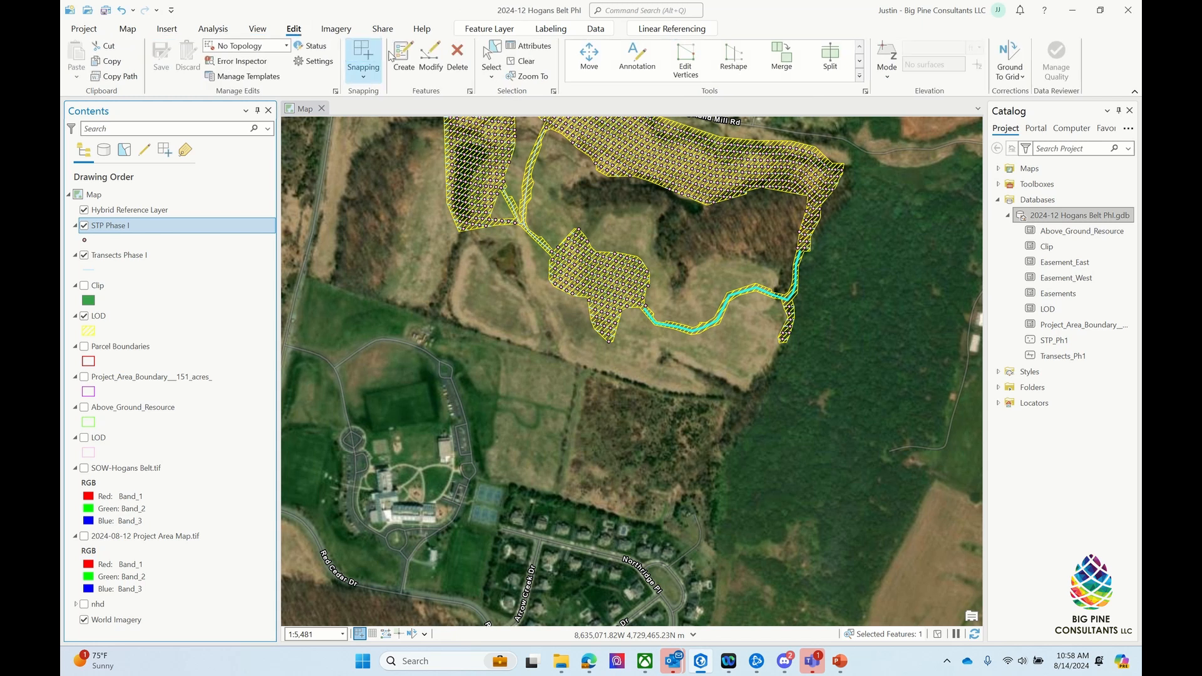
pyautogui.click(404, 57)
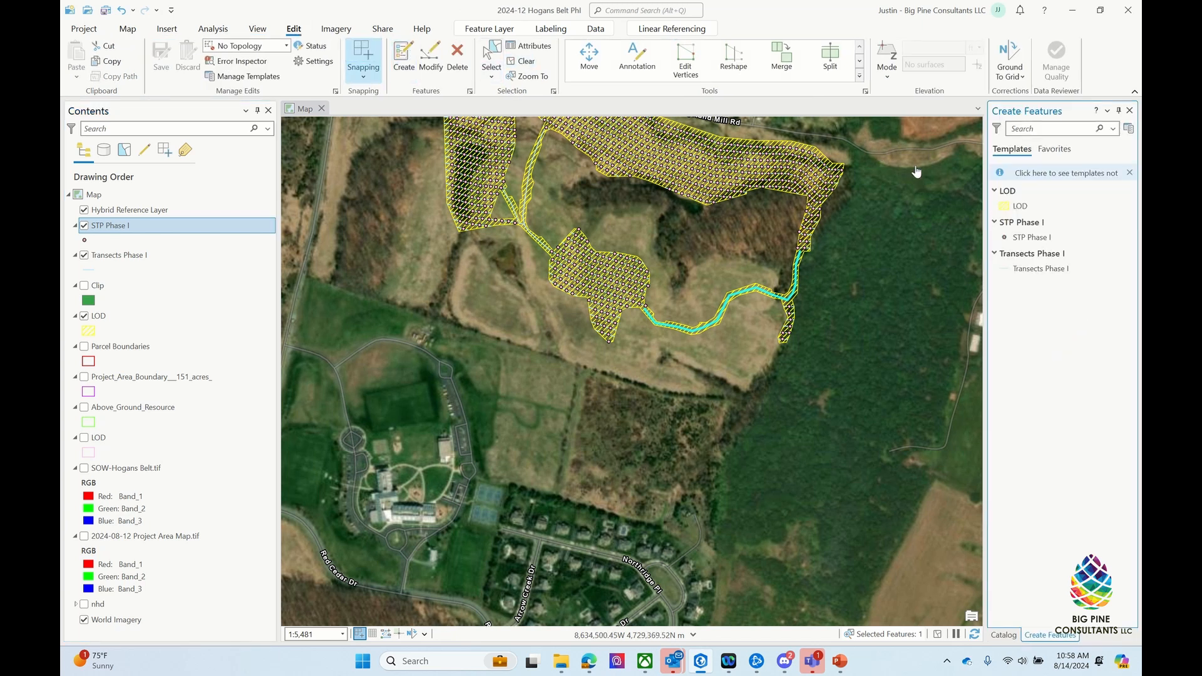
pyautogui.click(1033, 238)
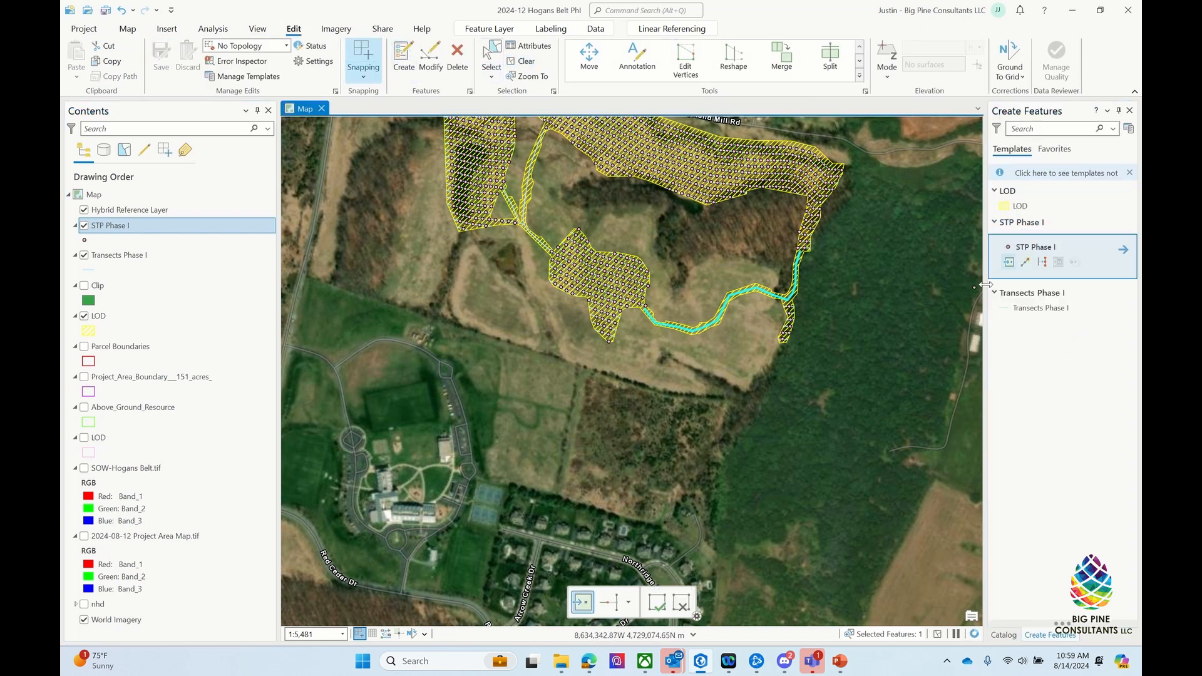
pyautogui.click(1123, 249)
pyautogui.click(1072, 223)
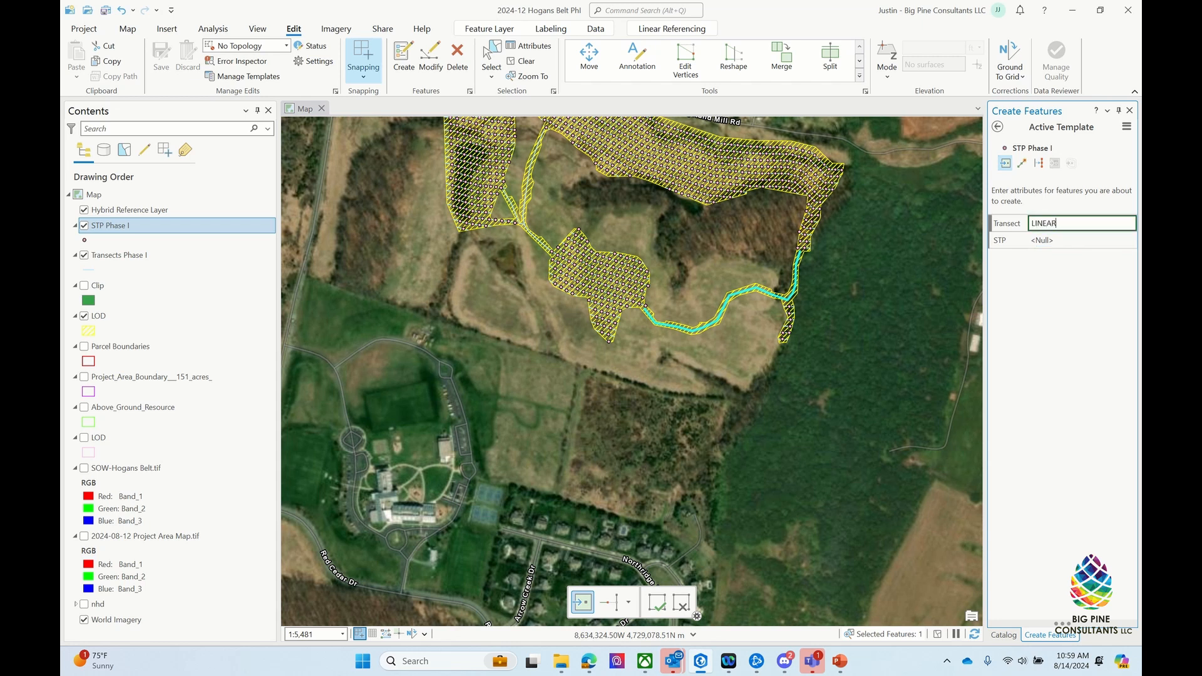
pyautogui.press('Return')
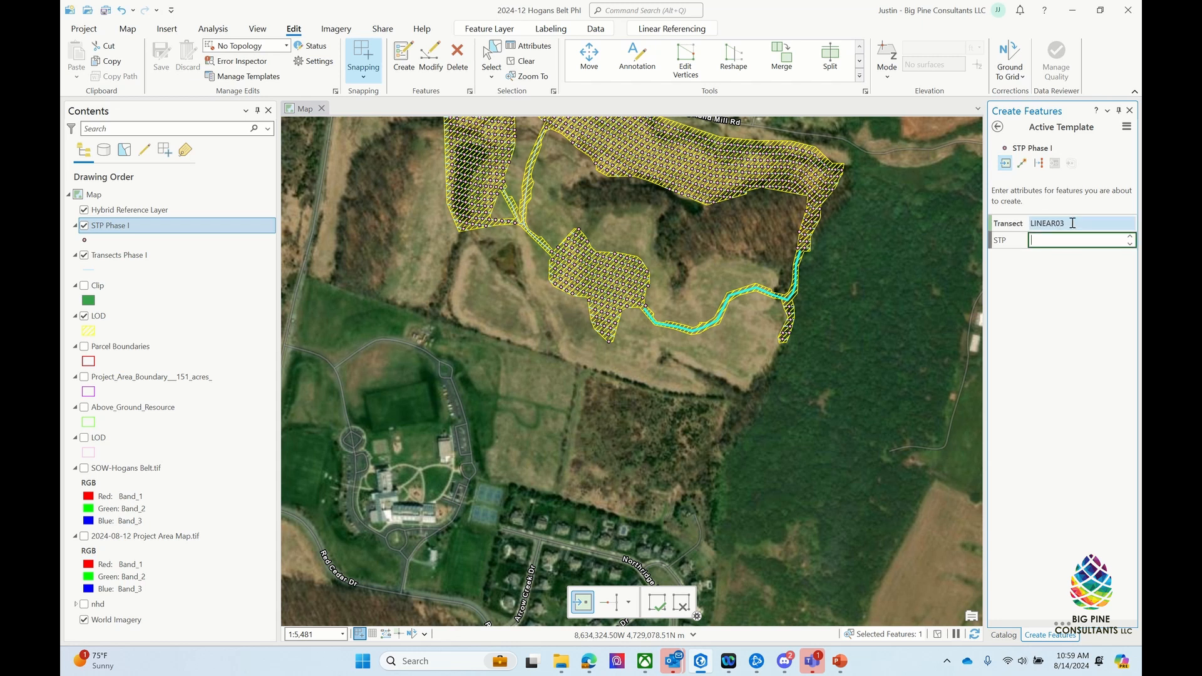
# Step: Create STP Phase I points along LINEAR03 at a 15 m distance, without start or end points
pyautogui.click(1039, 163)
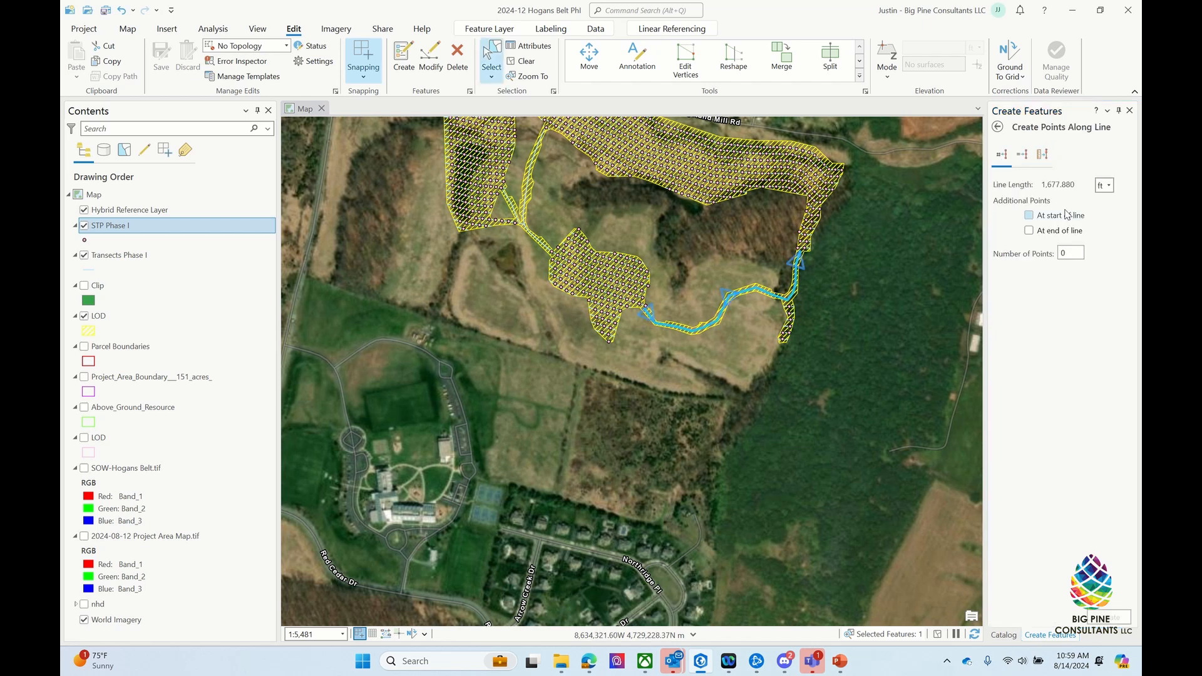
pyautogui.click(1026, 158)
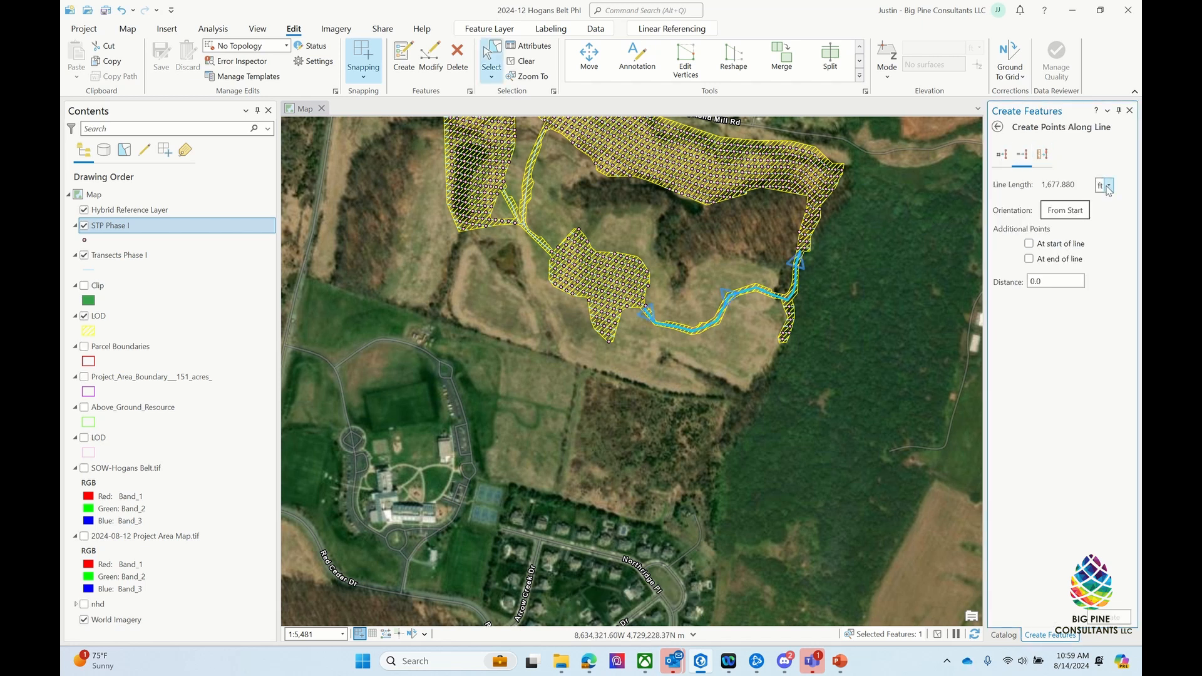
pyautogui.click(1108, 186)
pyautogui.click(1102, 207)
pyautogui.click(1082, 281)
pyautogui.write('15')
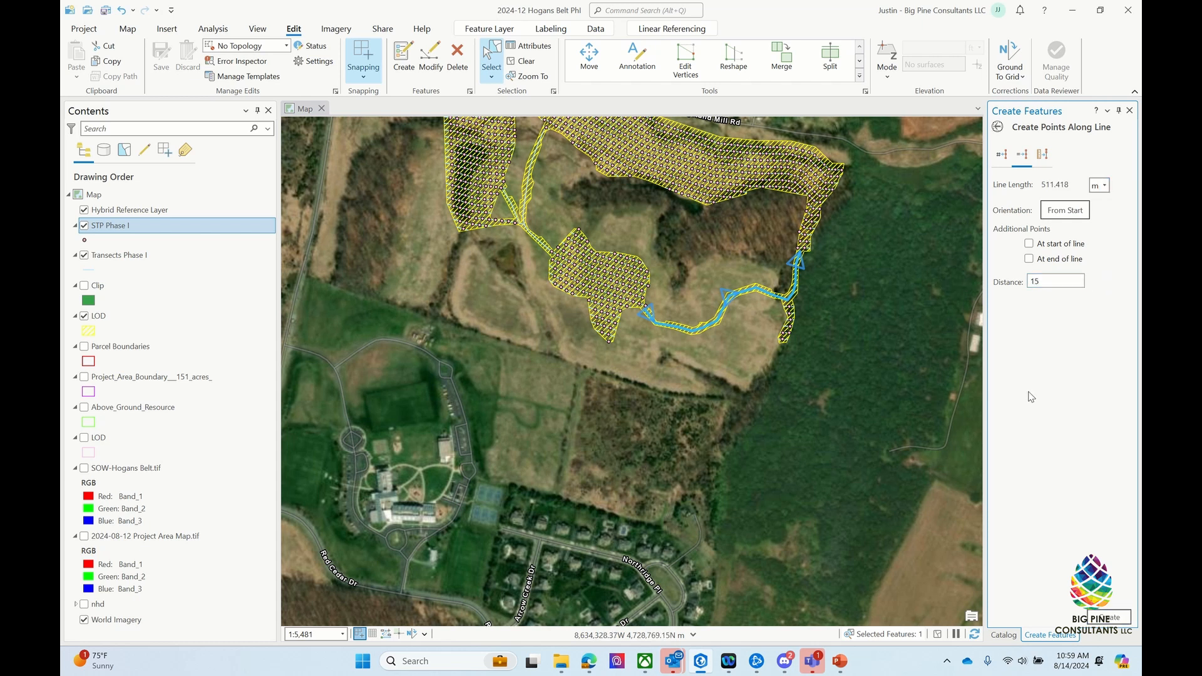
pyautogui.click(1106, 619)
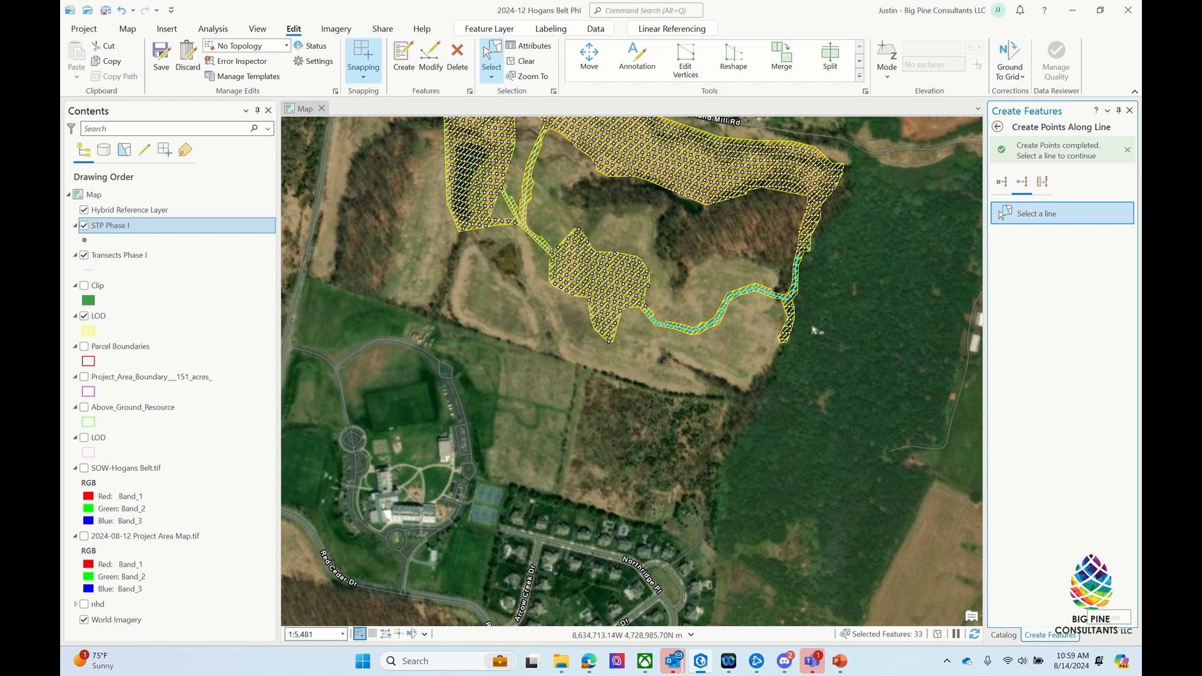
# Step: Undo the points just created along LINEAR03 and return to the feature templates
pyautogui.scroll(3, 776, 324)
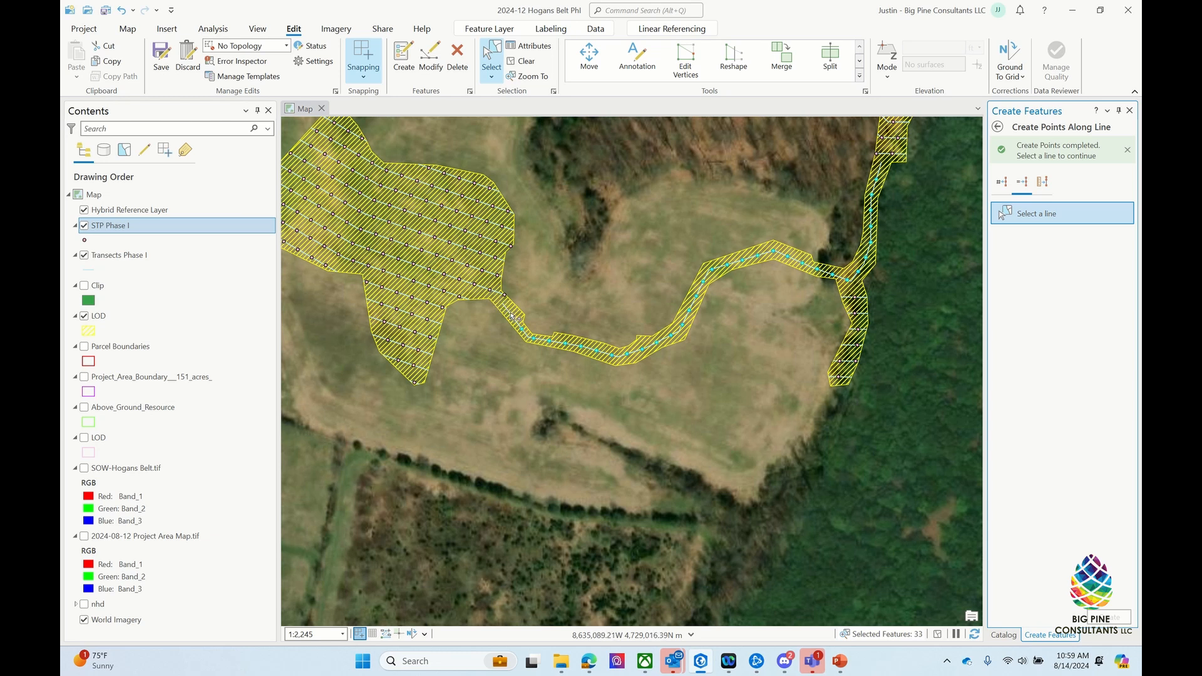
pyautogui.click(996, 129)
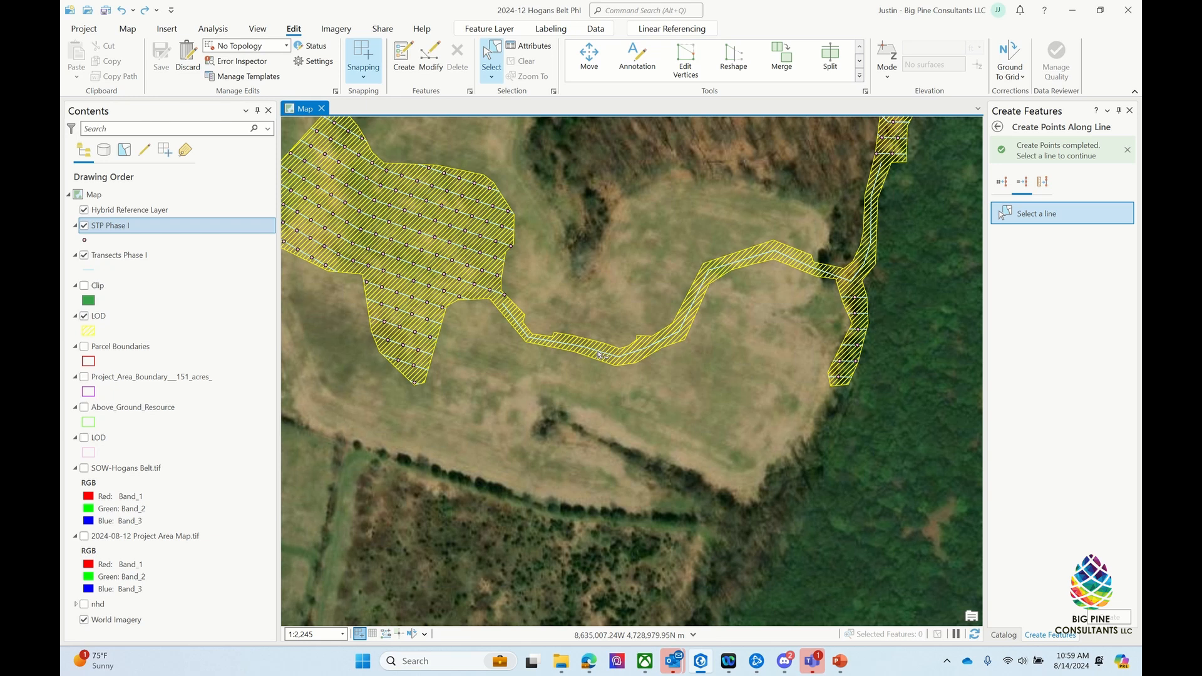
pyautogui.click(1006, 222)
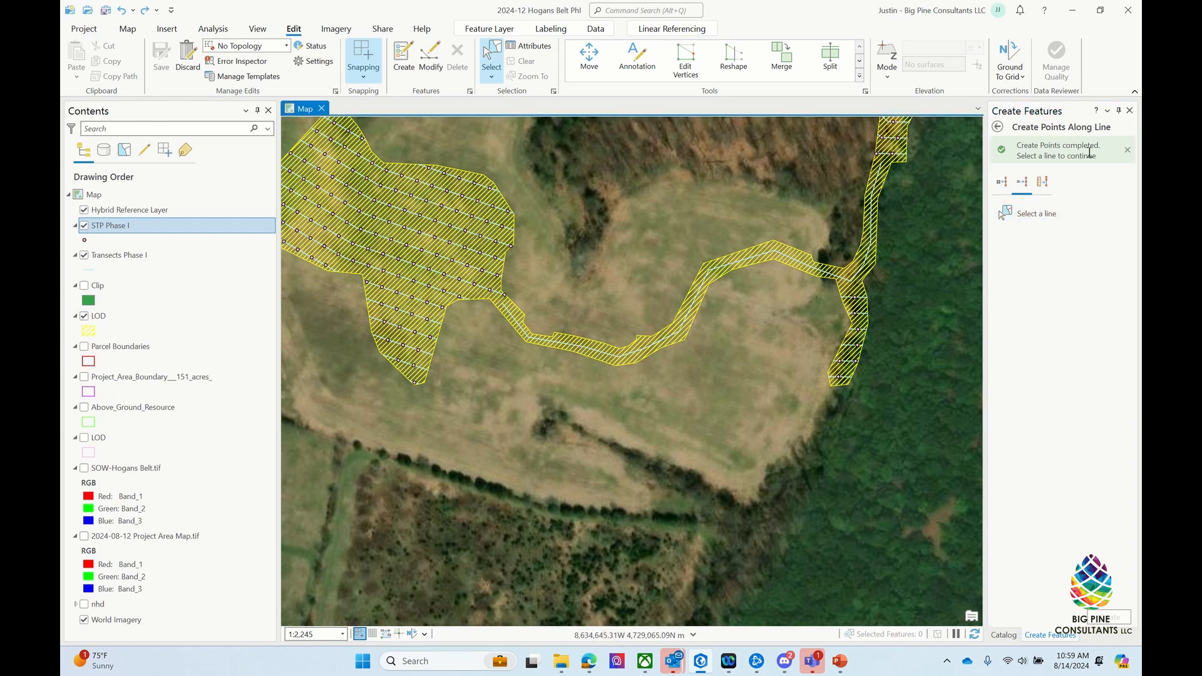
pyautogui.click(998, 126)
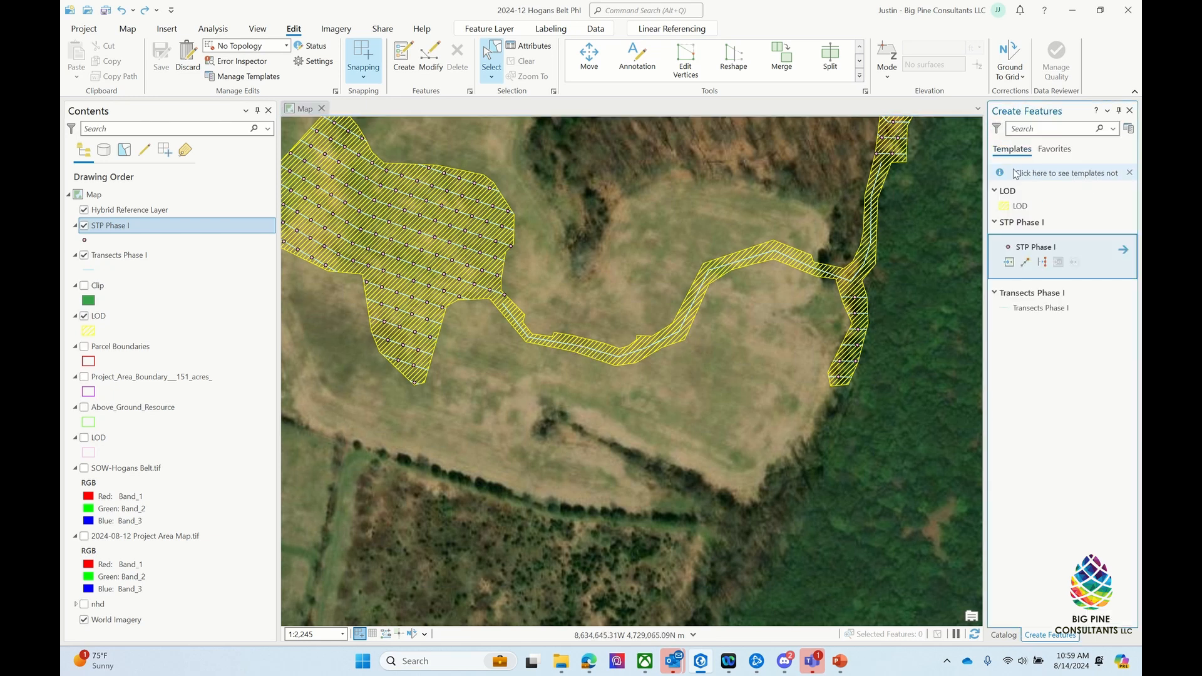
# Step: Restart Create Points Along Line for STP Phase I and make Transects Phase I the only selectable layer
pyautogui.click(1123, 249)
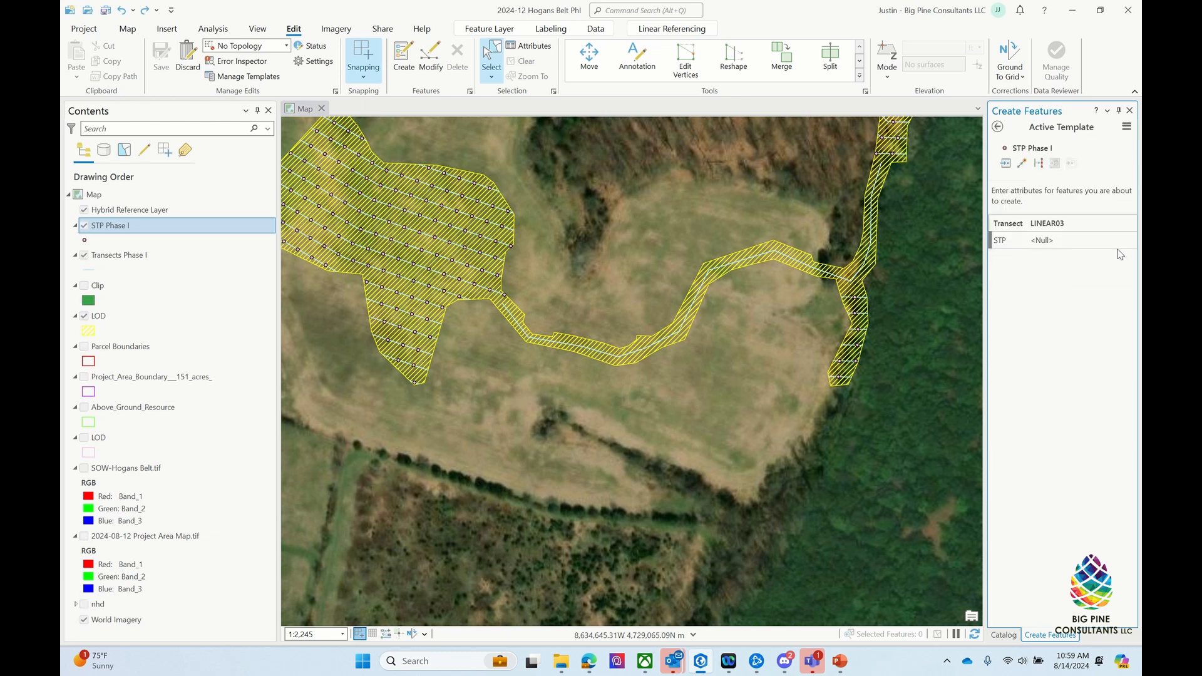
pyautogui.click(1054, 163)
pyautogui.click(587, 348)
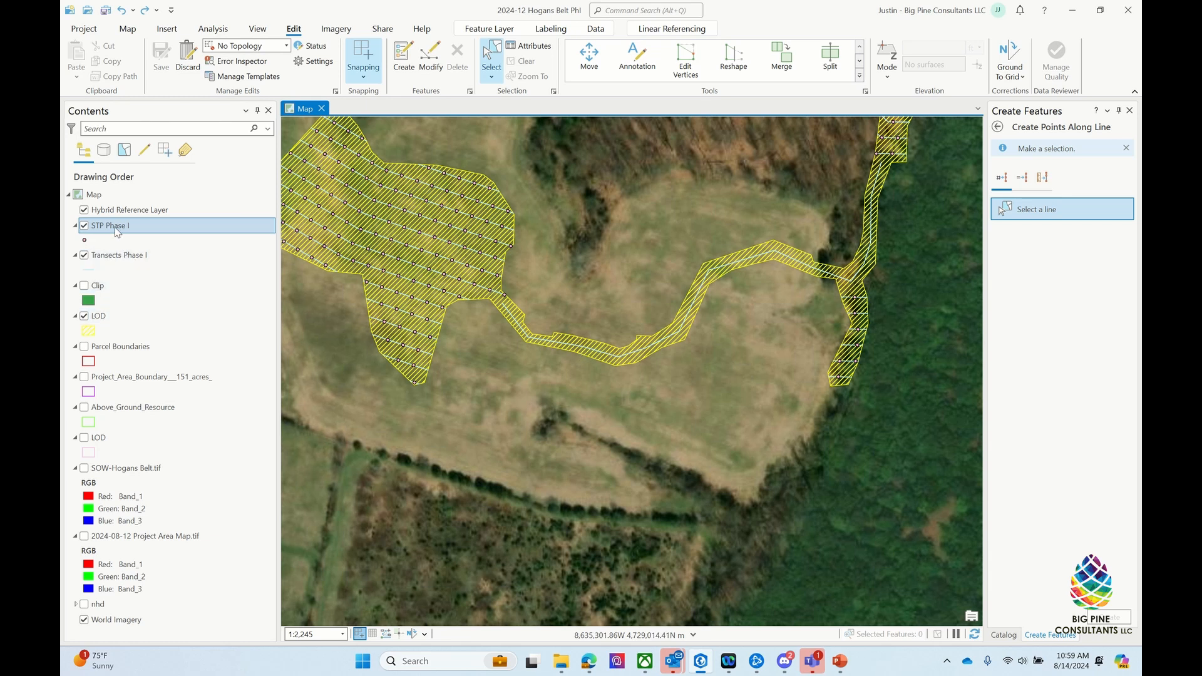
pyautogui.rightClick(115, 260)
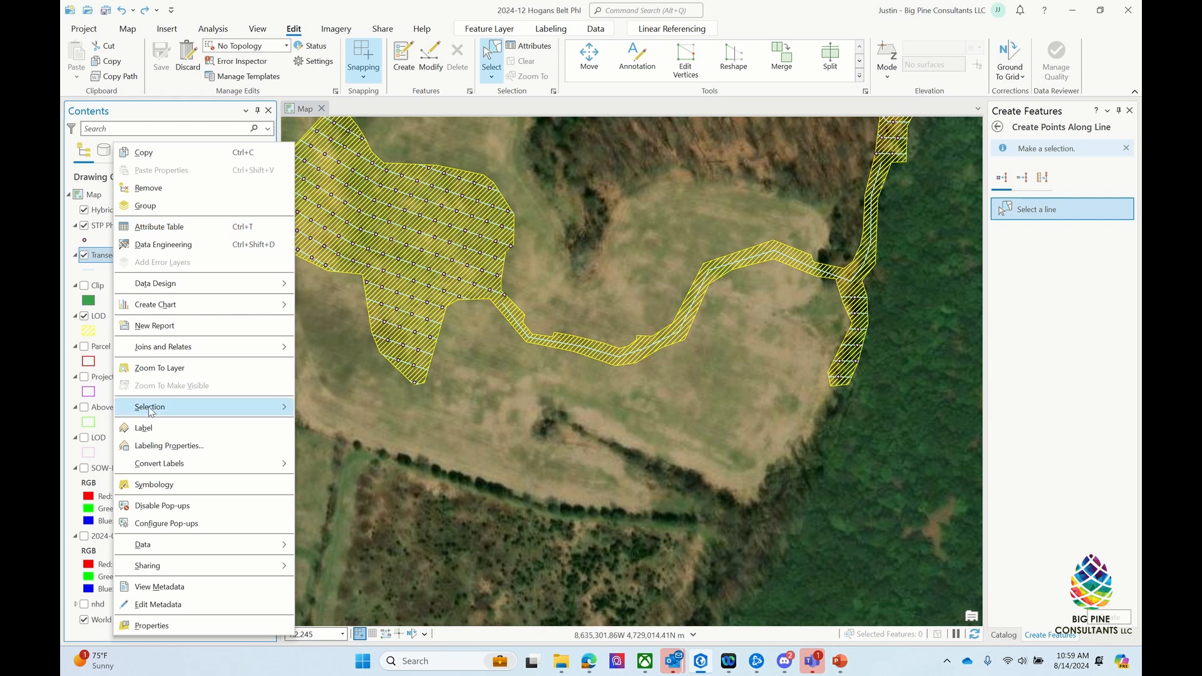
pyautogui.moveTo(150, 410)
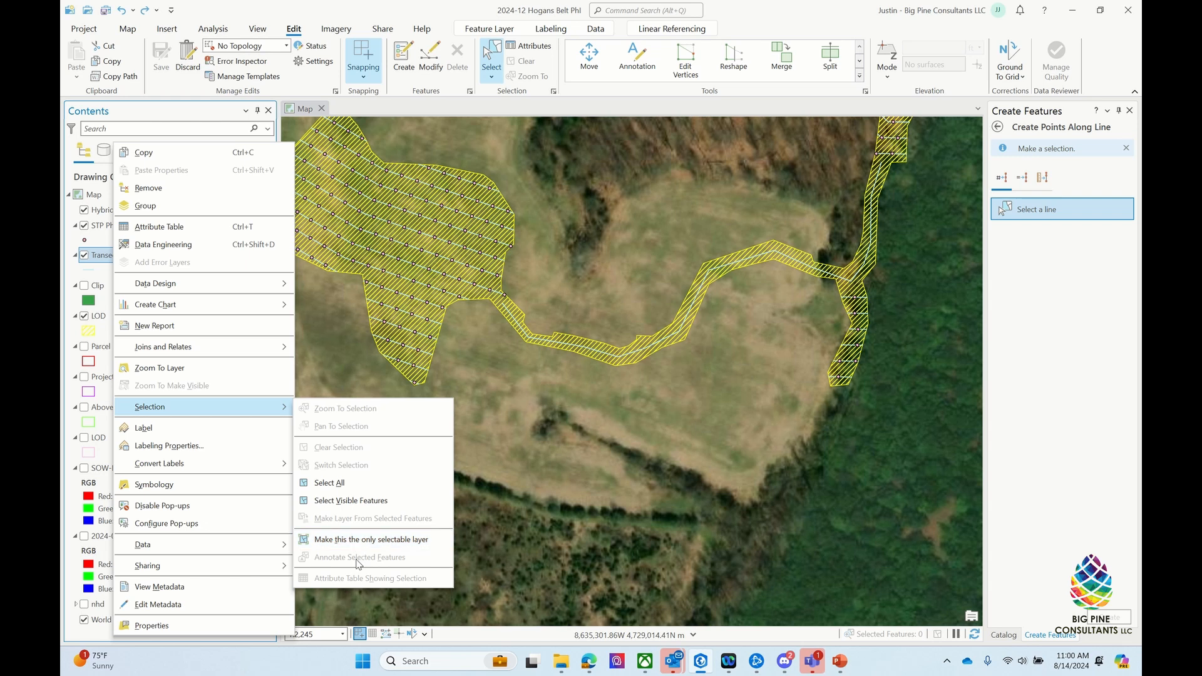
pyautogui.click(357, 540)
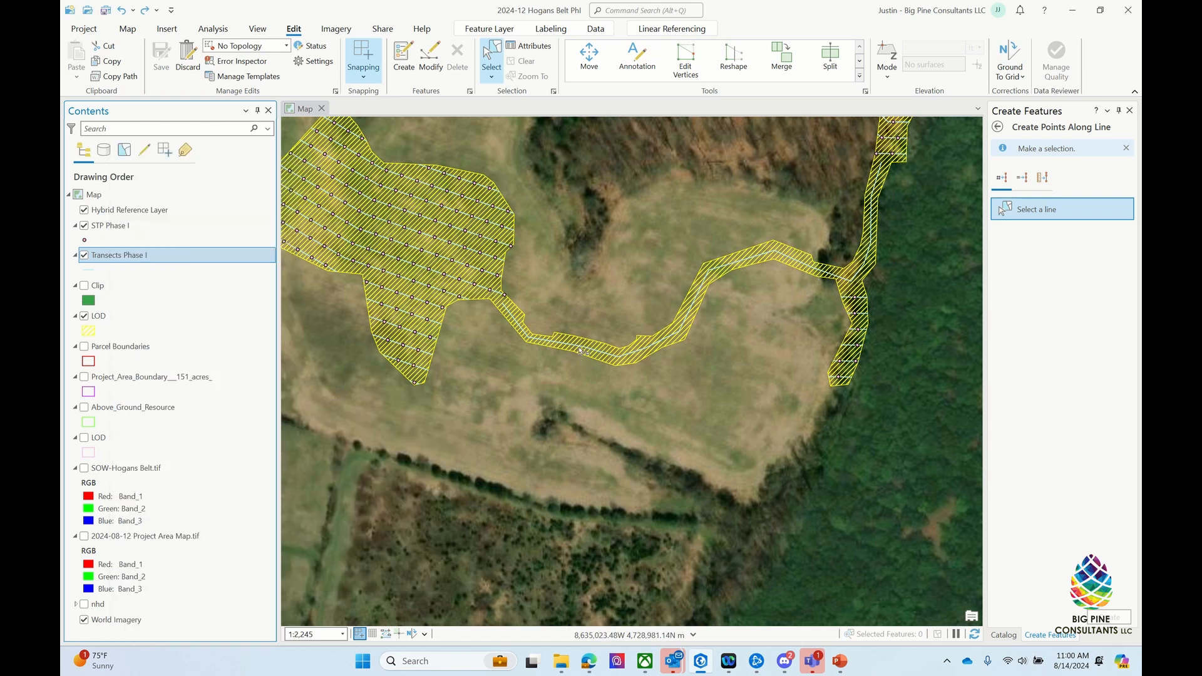
# Step: Create STP Phase I points along LINEAR03 at a 15 m distance, including points at the line's start and end
pyautogui.click(579, 349)
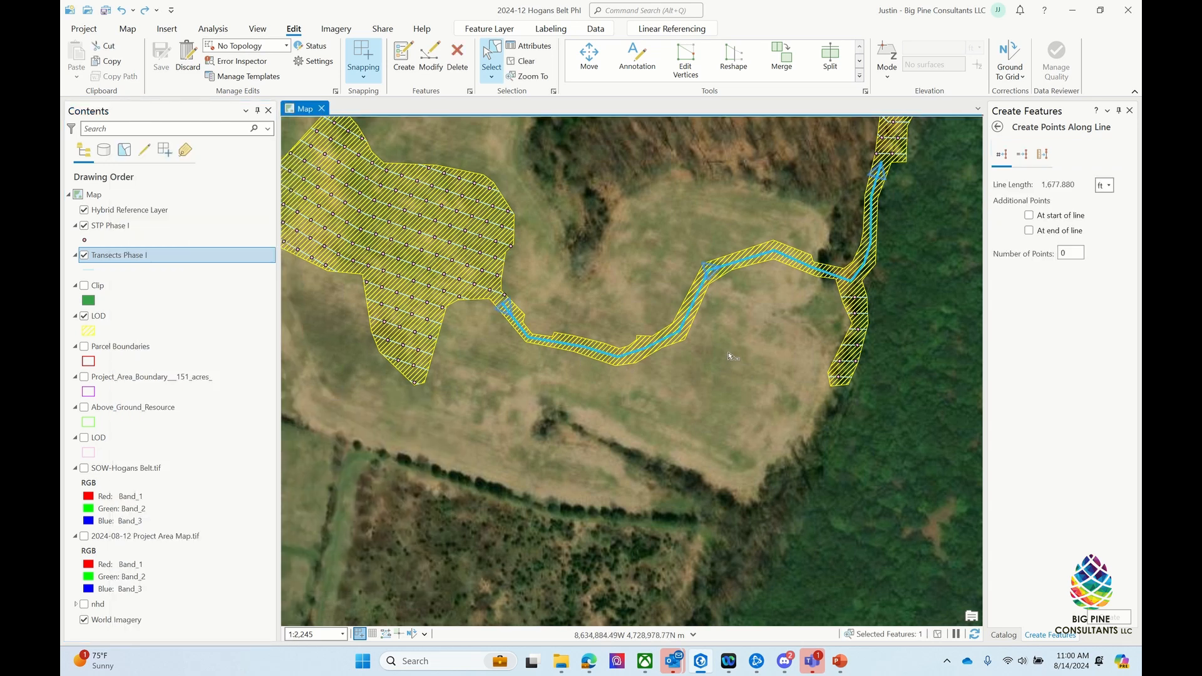
pyautogui.click(1022, 154)
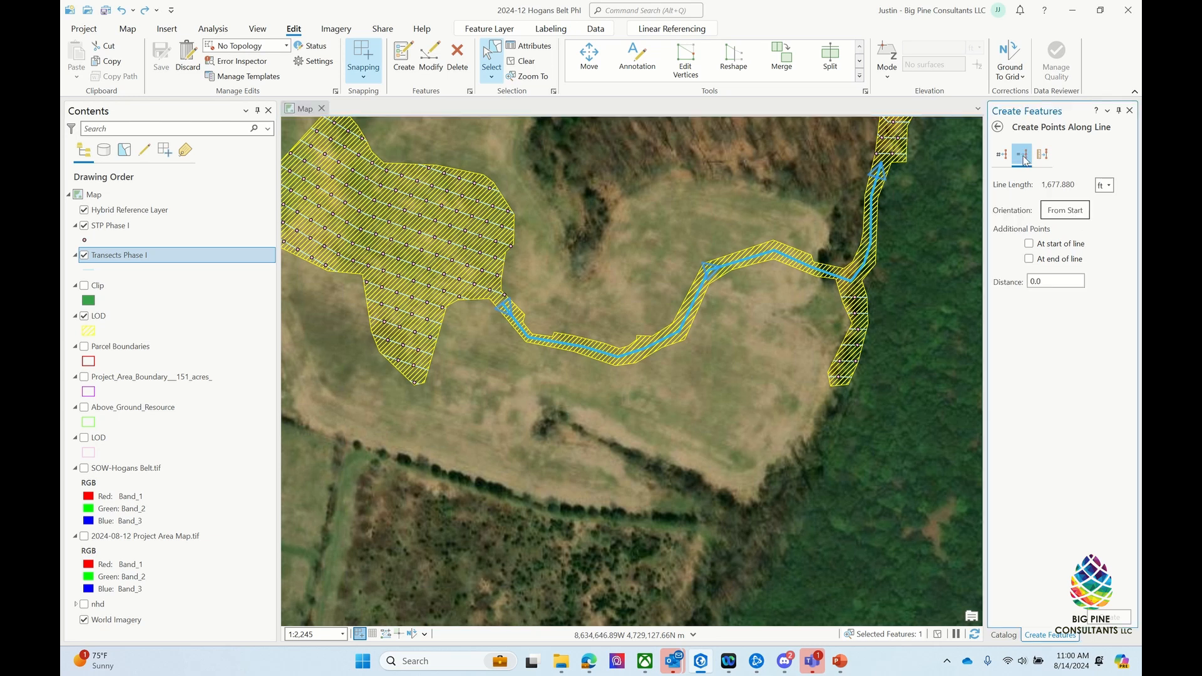
pyautogui.click(1104, 186)
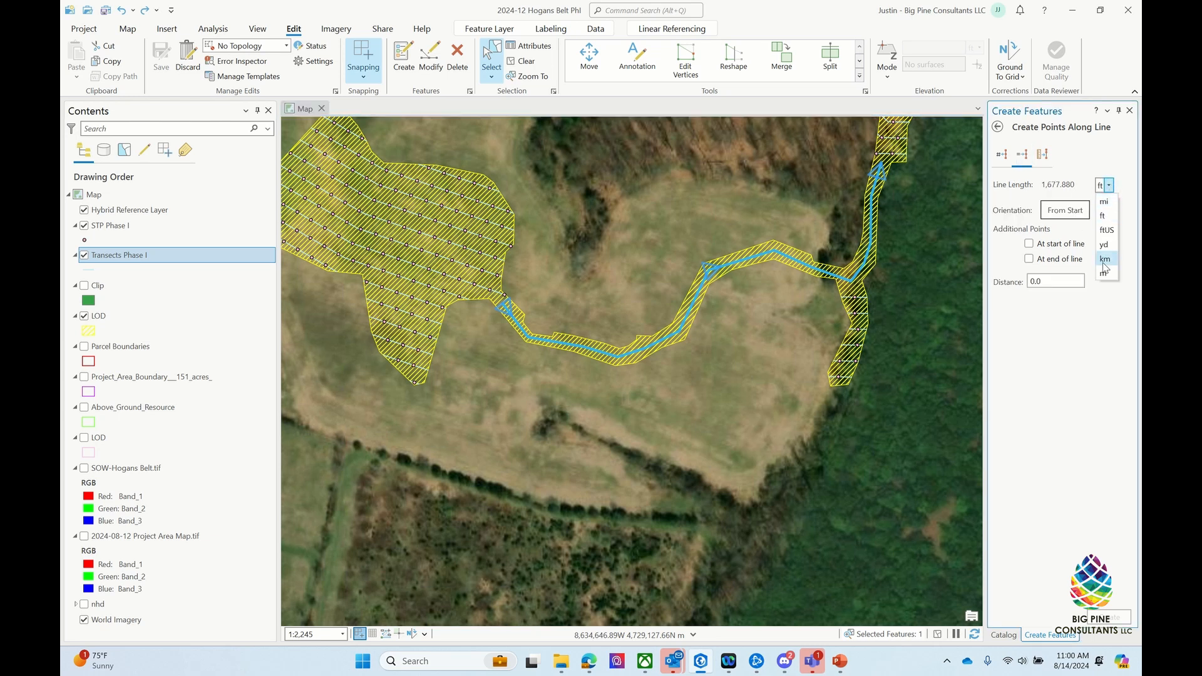
pyautogui.click(1103, 263)
pyautogui.click(1029, 243)
pyautogui.click(1028, 258)
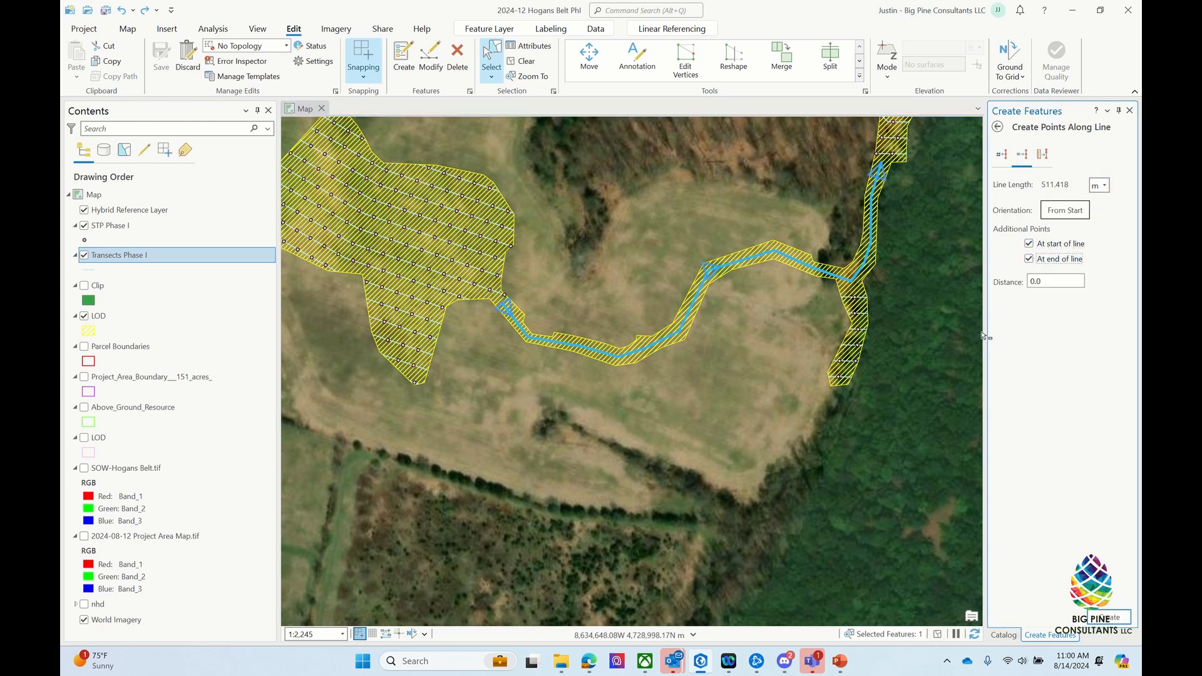
pyautogui.click(1043, 281)
pyautogui.click(1057, 359)
pyautogui.click(1111, 619)
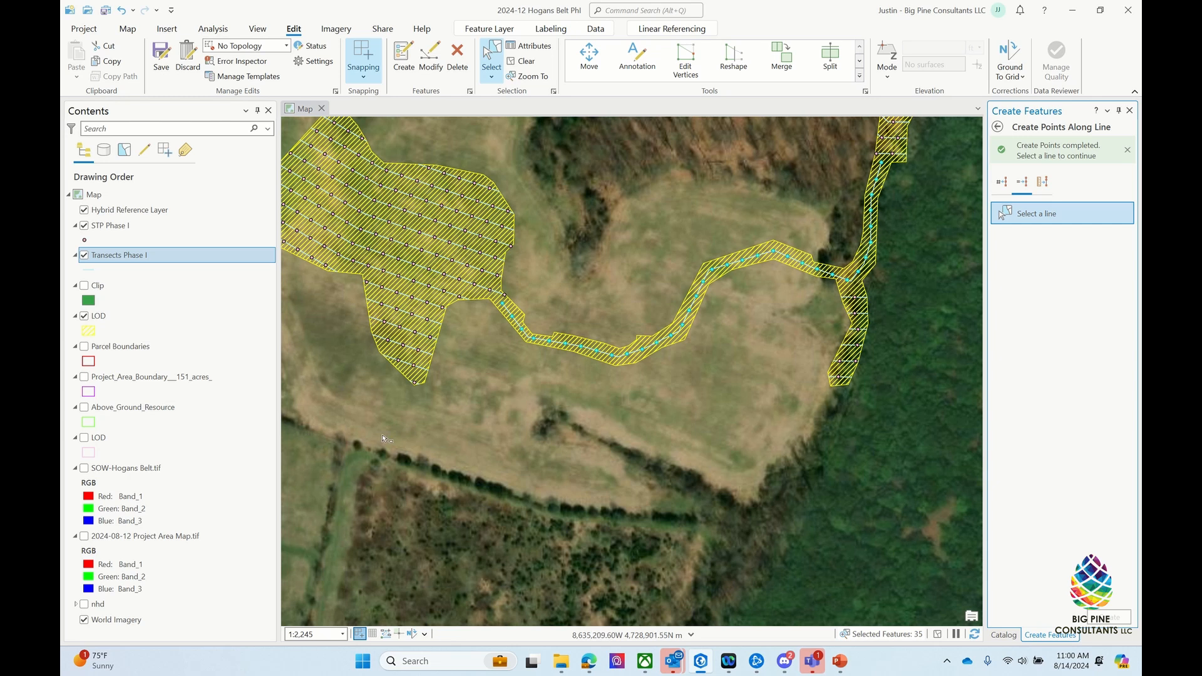
# Step: Save the new test points along LINEAR03
pyautogui.scroll(4, 808, 271)
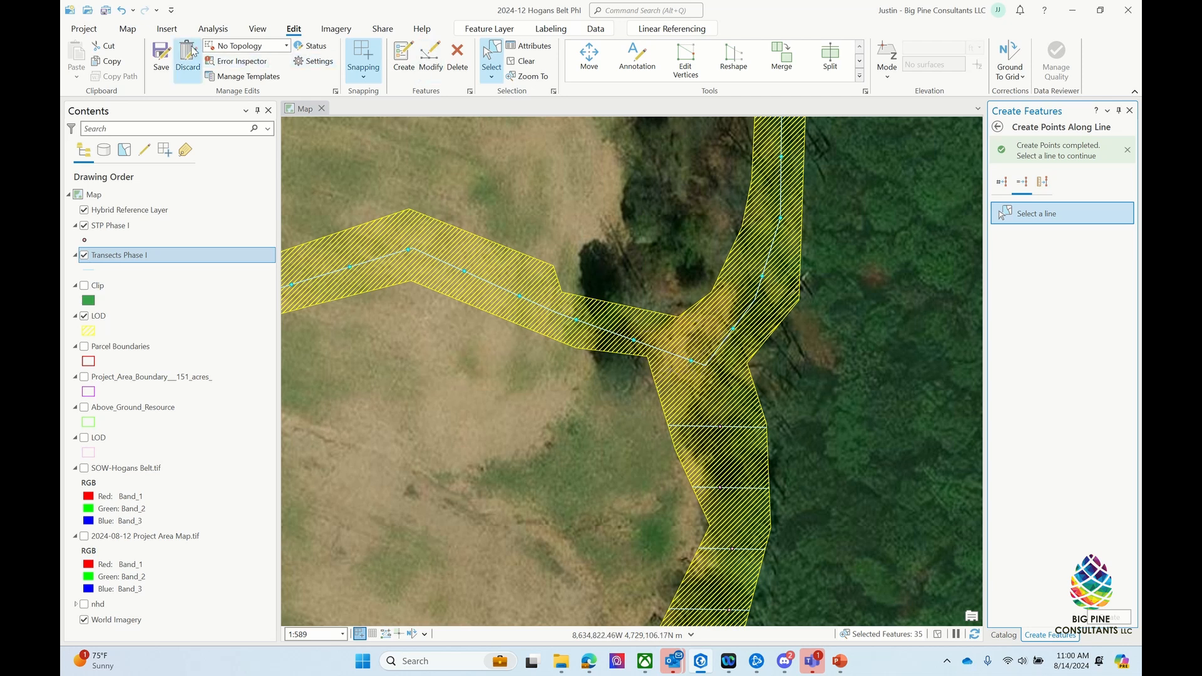
pyautogui.click(161, 58)
pyautogui.click(613, 395)
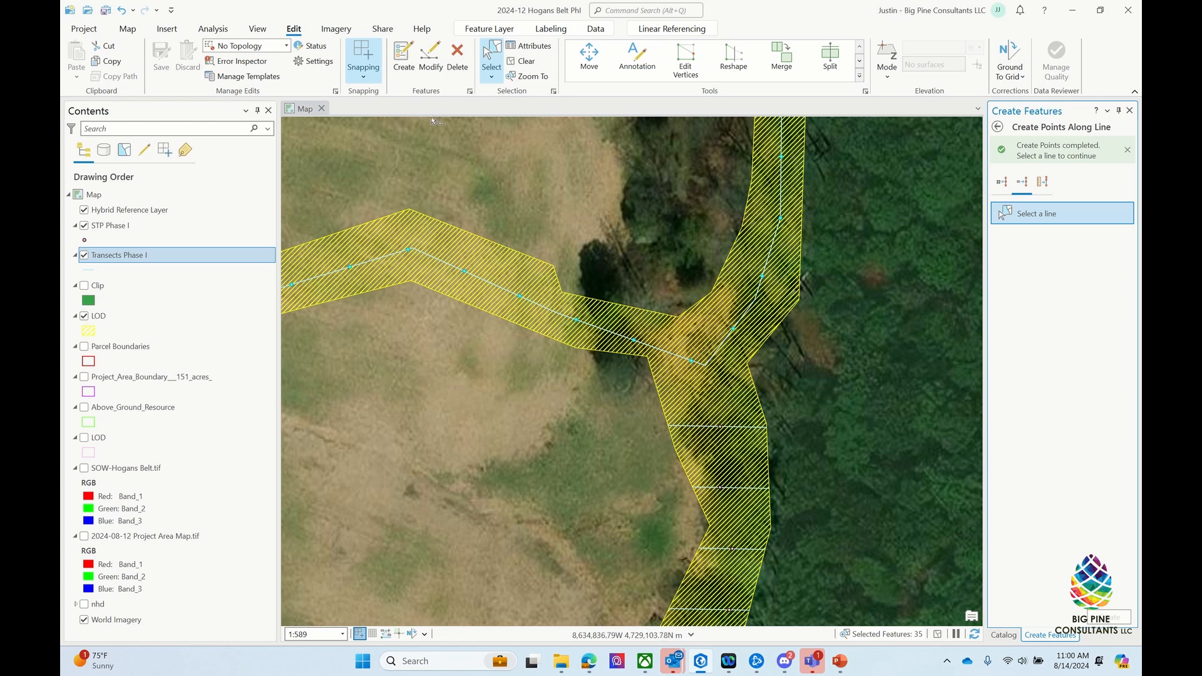
# Step: Measure the distance from the LINEAR03 test point nearest the corridor junction straight down to the first short transect south of it
pyautogui.click(128, 35)
pyautogui.click(607, 55)
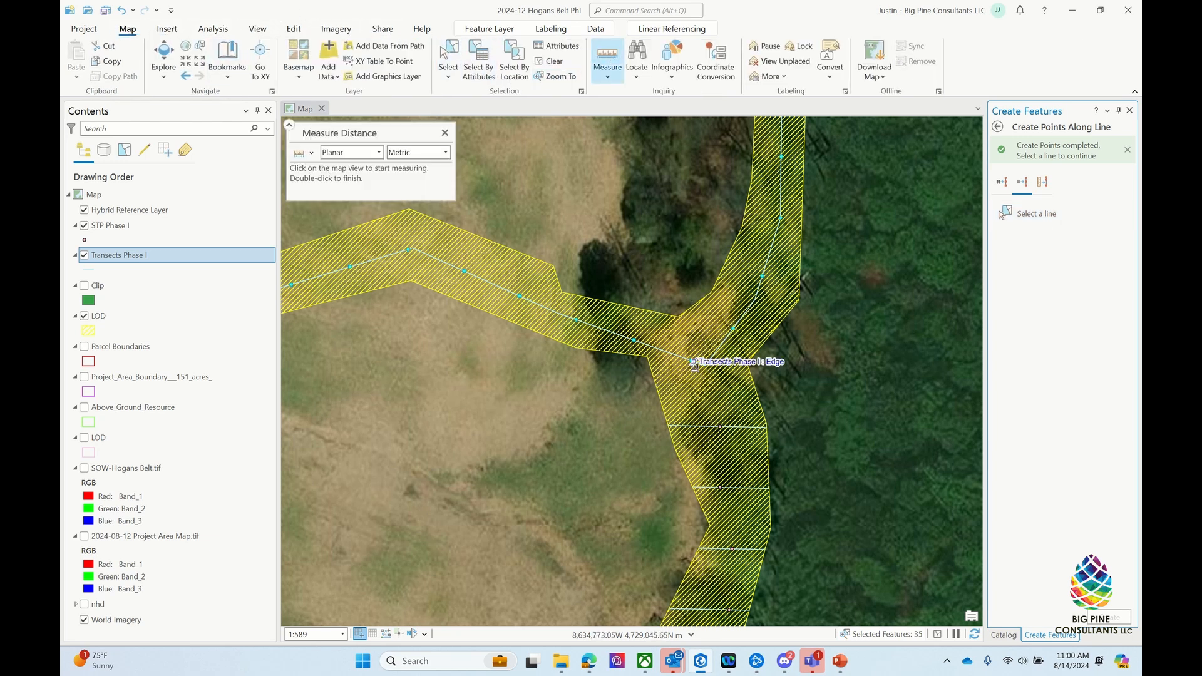
pyautogui.click(693, 363)
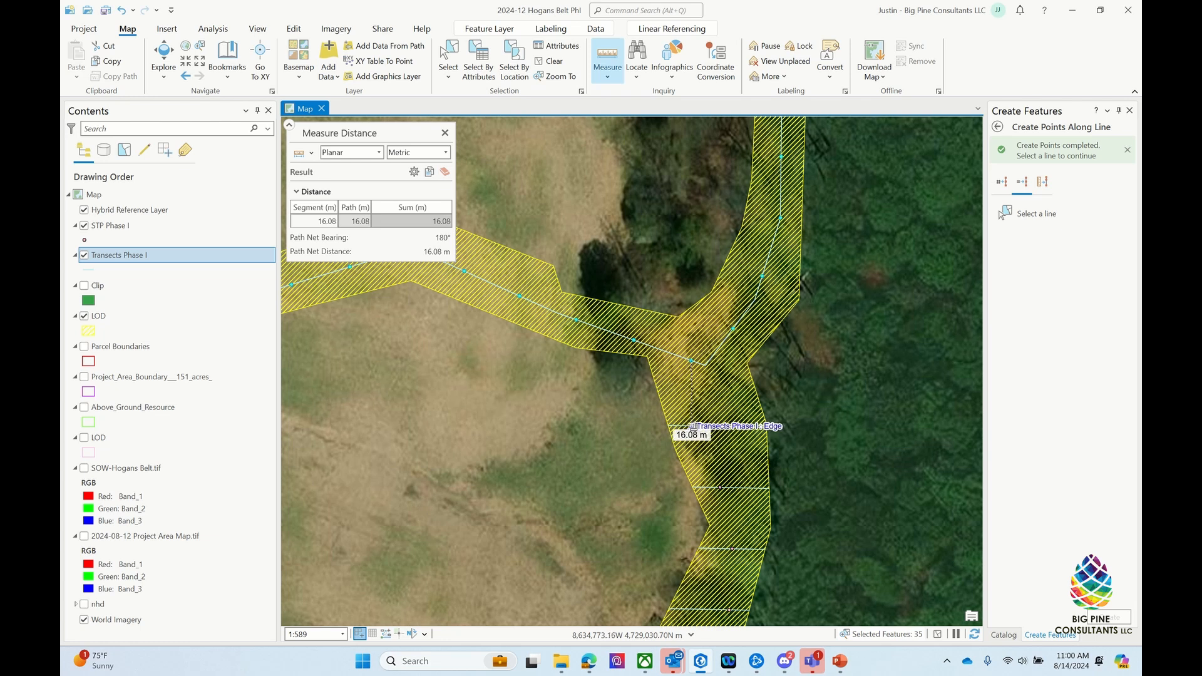
pyautogui.press('Escape')
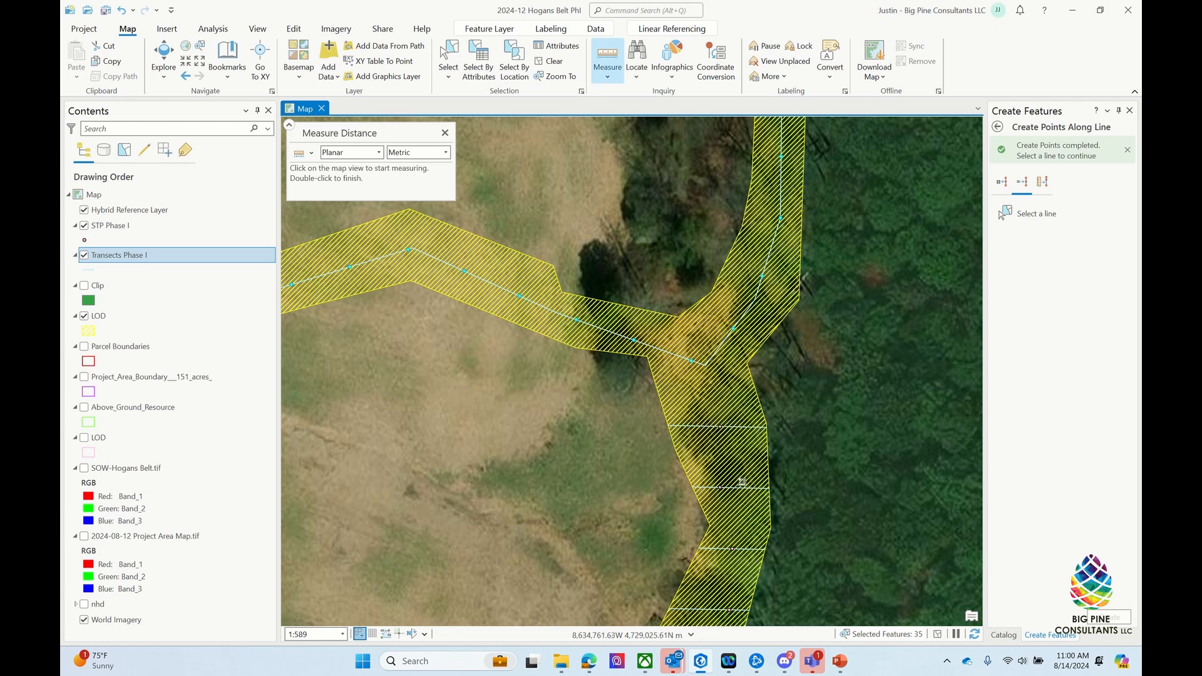
pyautogui.scroll(-2, 738, 482)
pyautogui.scroll(3, 733, 451)
pyautogui.scroll(3, 701, 400)
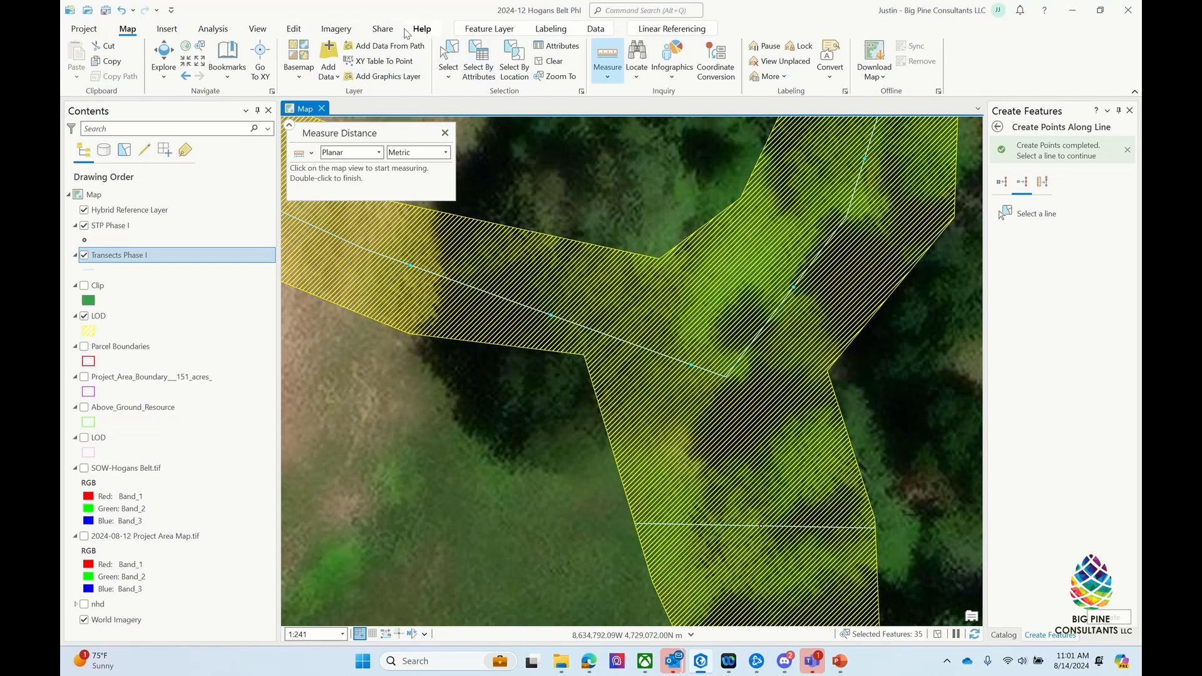
pyautogui.click(294, 29)
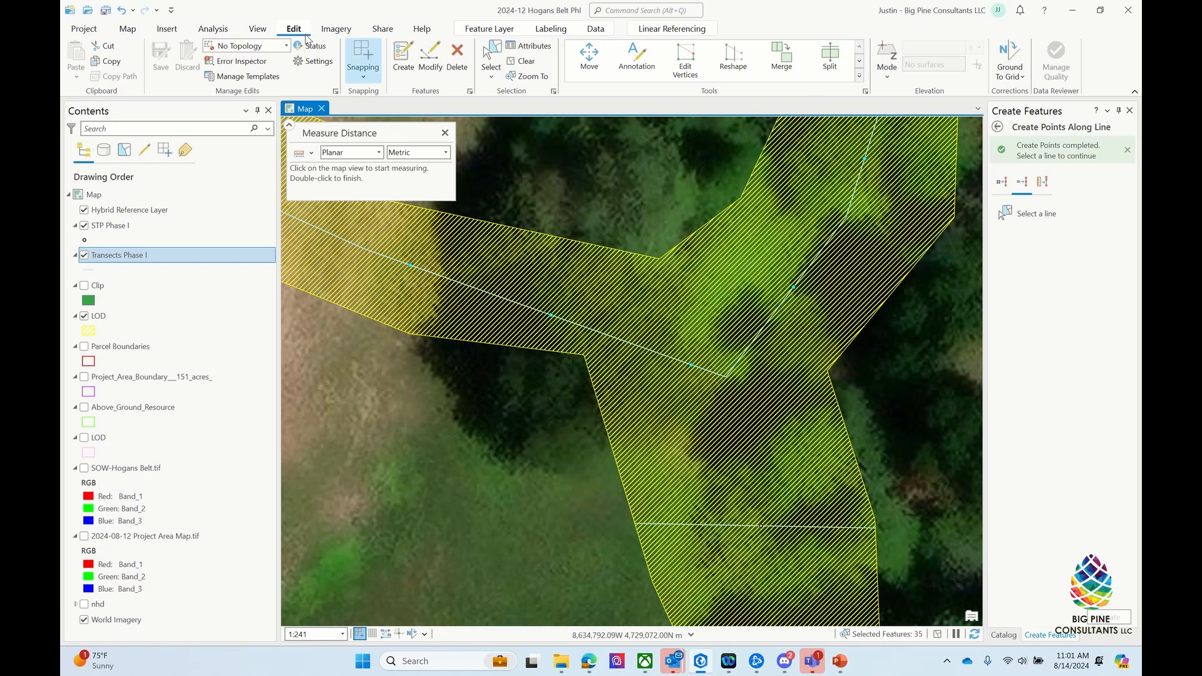
pyautogui.click(589, 62)
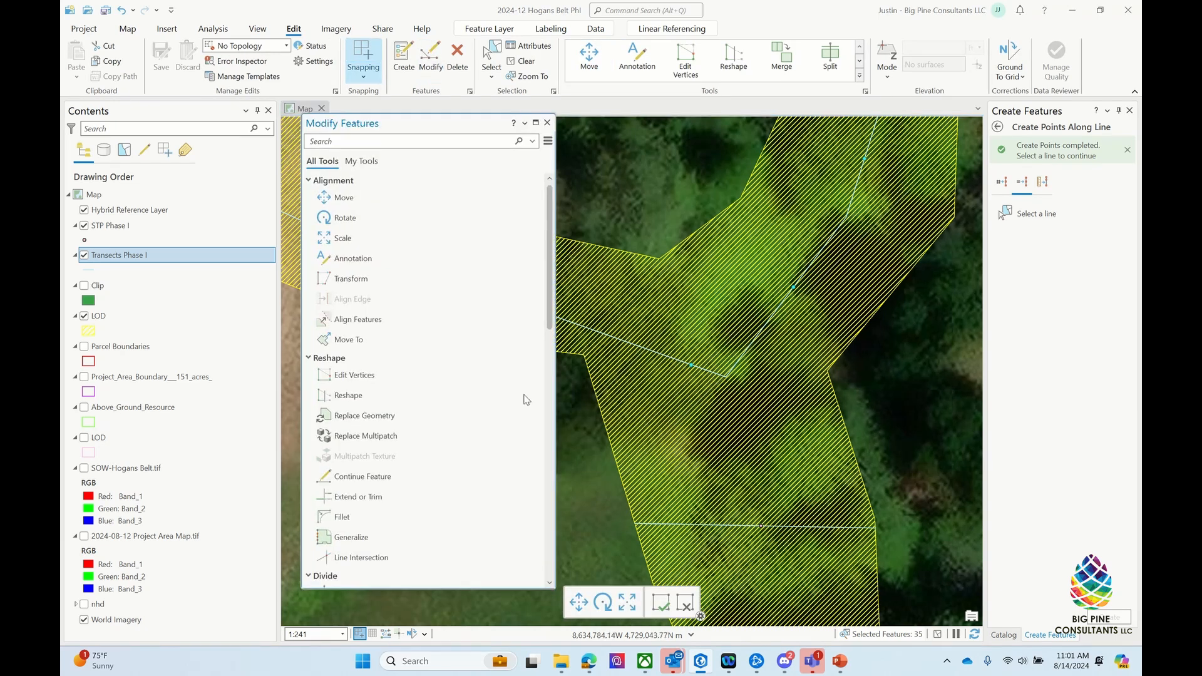
pyautogui.click(548, 123)
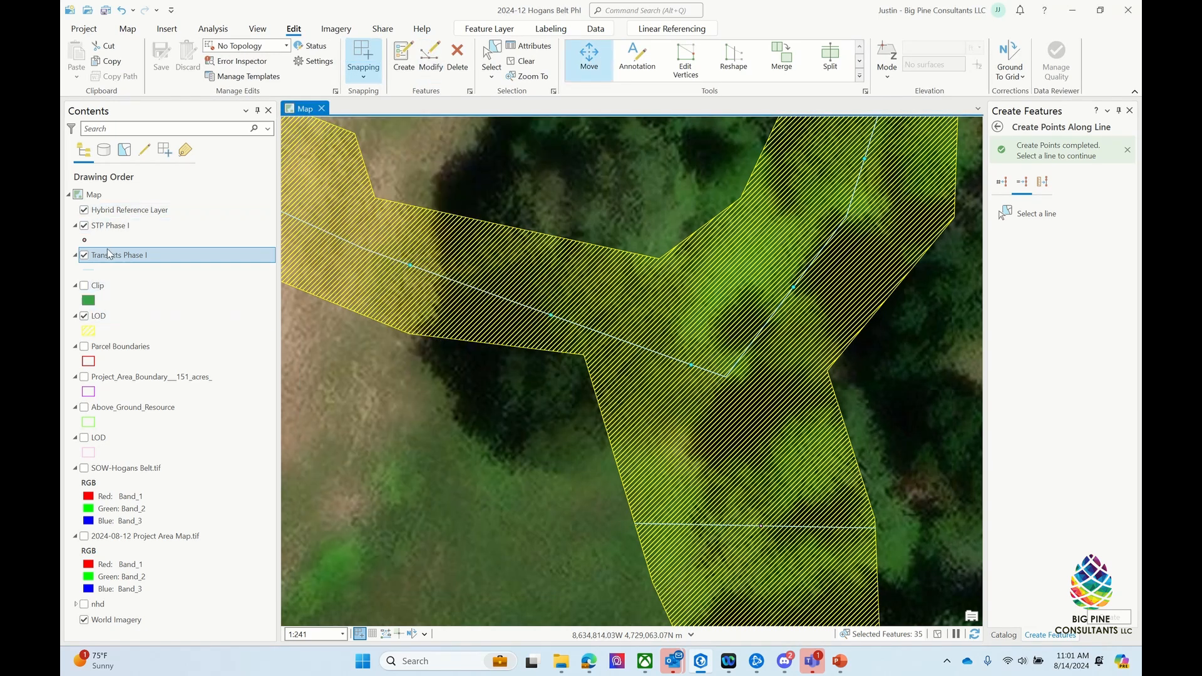
# Step: Calculate the STP field of the selected STP Phase I records with SequentialNumber(), starting at 1 with an interval of 1
pyautogui.click(108, 226)
pyautogui.rightClick(108, 226)
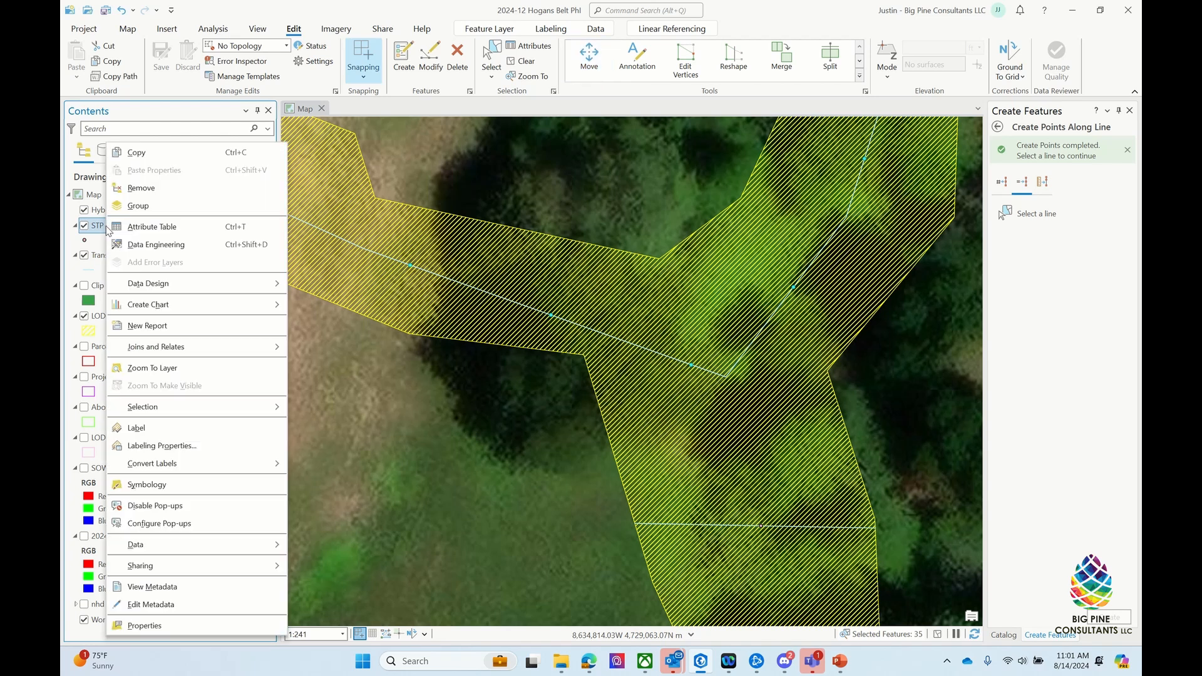
pyautogui.click(134, 229)
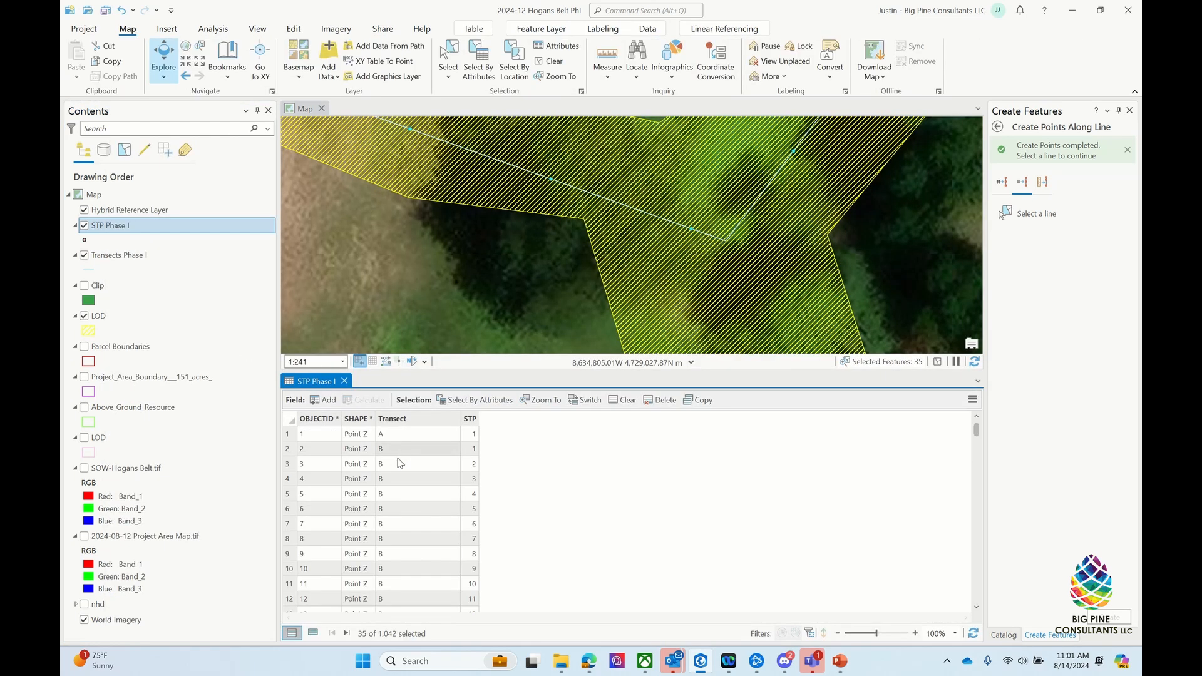
pyautogui.scroll(-10, 390, 543)
pyautogui.scroll(-15, 390, 543)
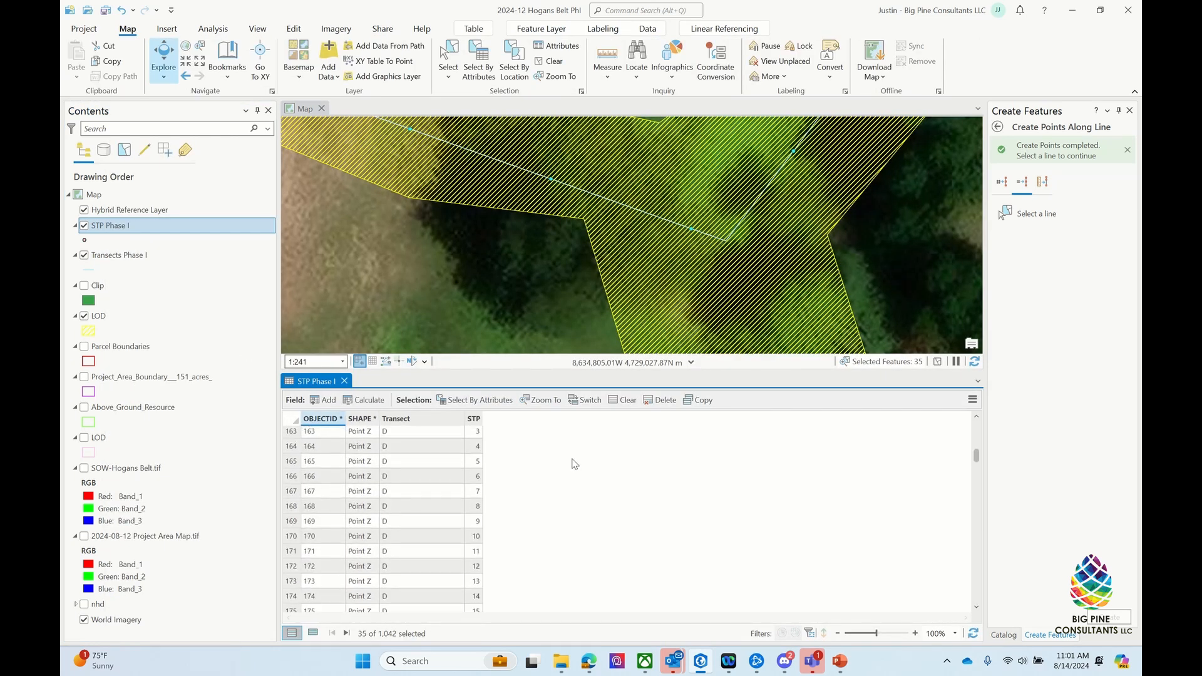
pyautogui.click(359, 402)
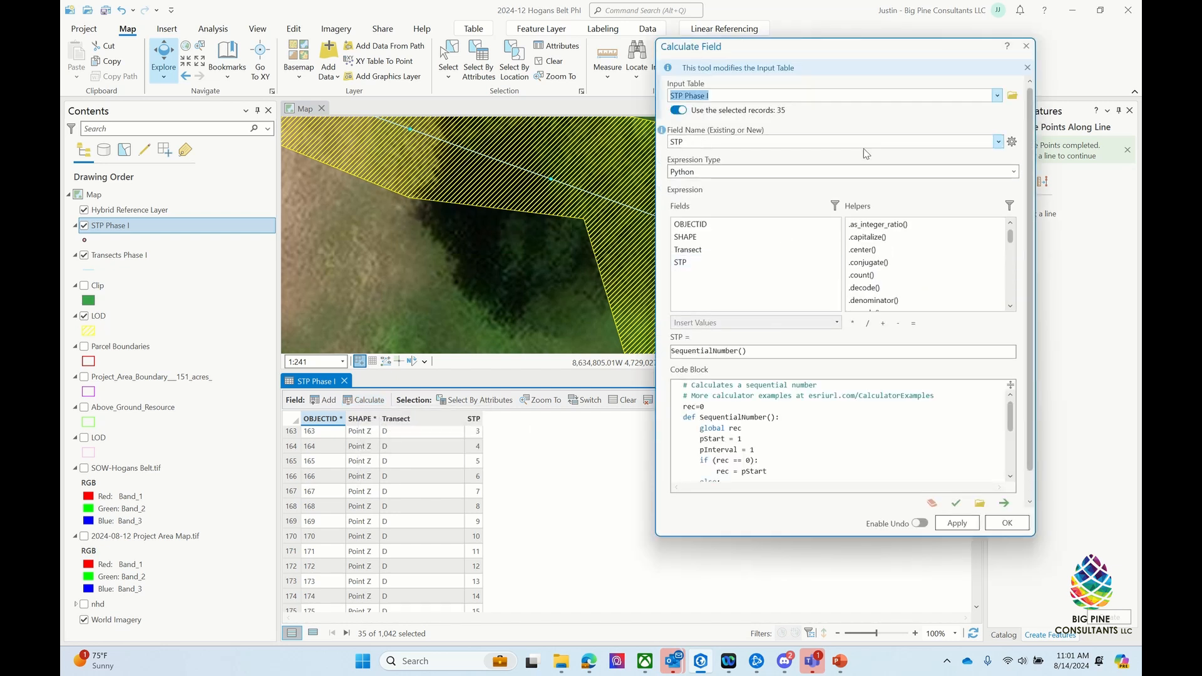
pyautogui.scroll(-4, 746, 395)
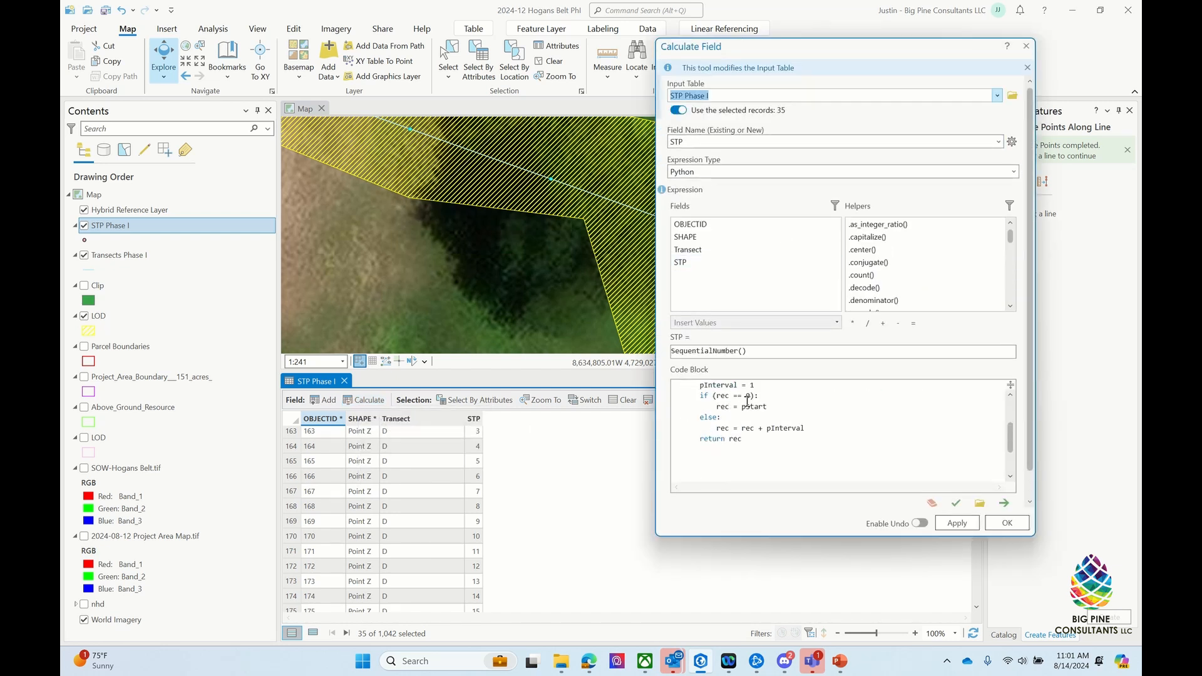
pyautogui.click(1012, 524)
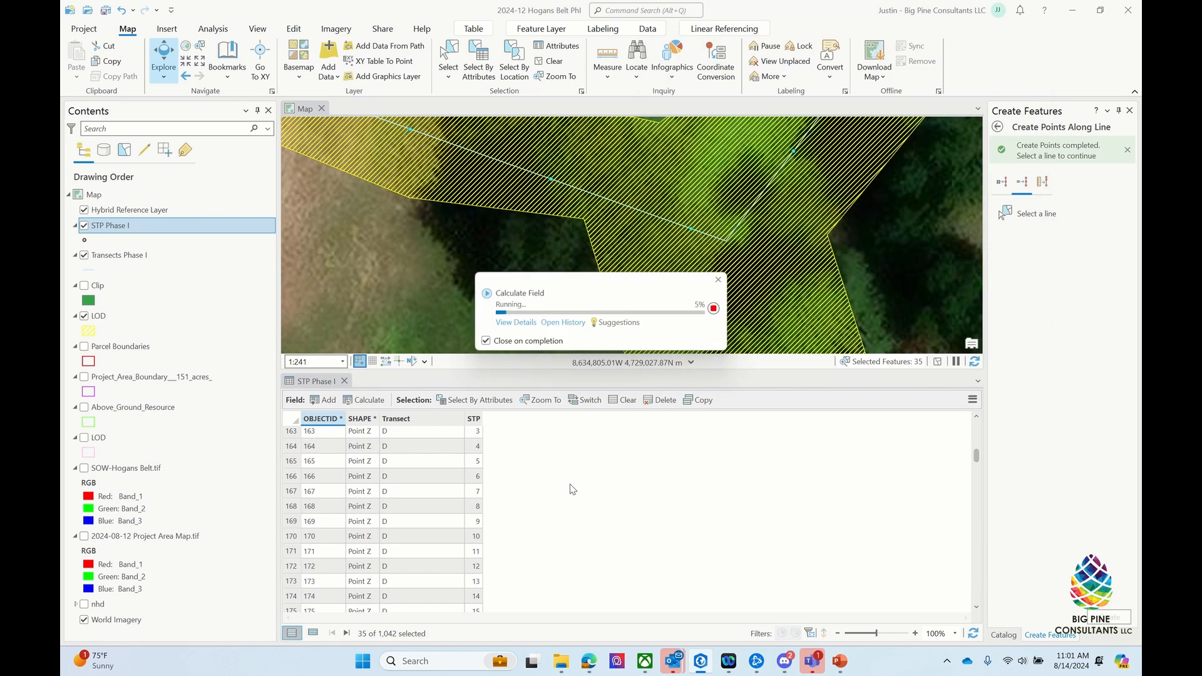
# Step: Check the STP numbering of the LINEAR03 records at the end of the attribute table and clear the selection
pyautogui.scroll(-15, 437, 527)
pyautogui.scroll(15, 445, 518)
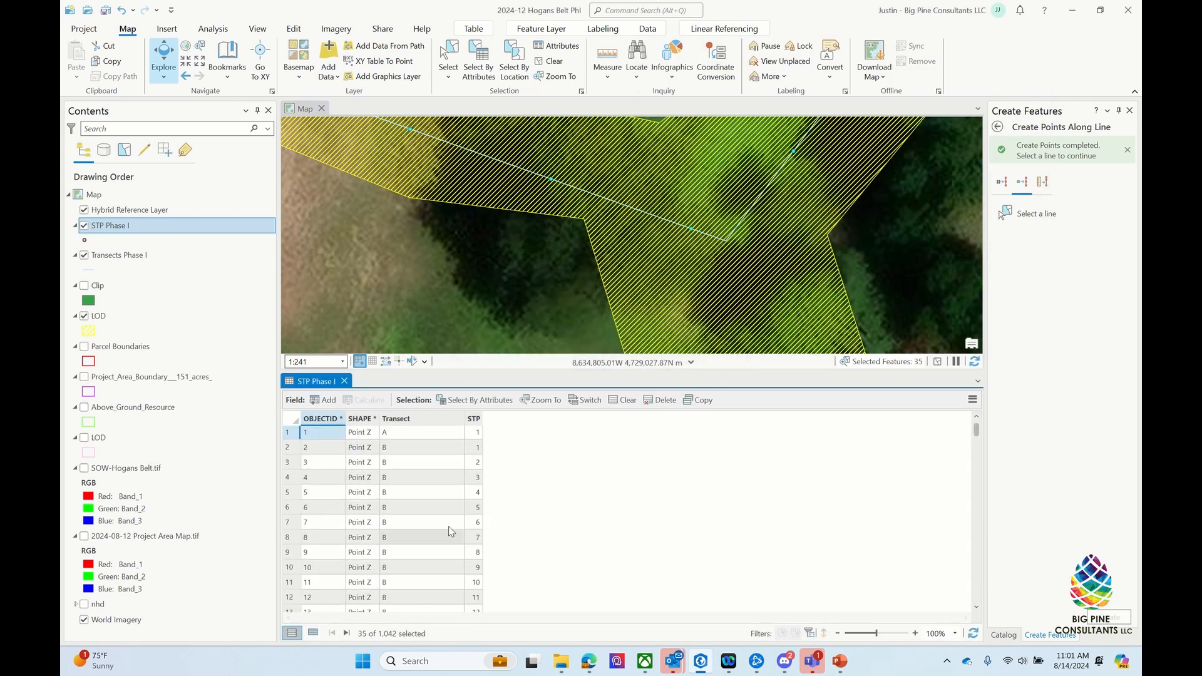
pyautogui.moveTo(976, 432); pyautogui.dragTo(978, 600)
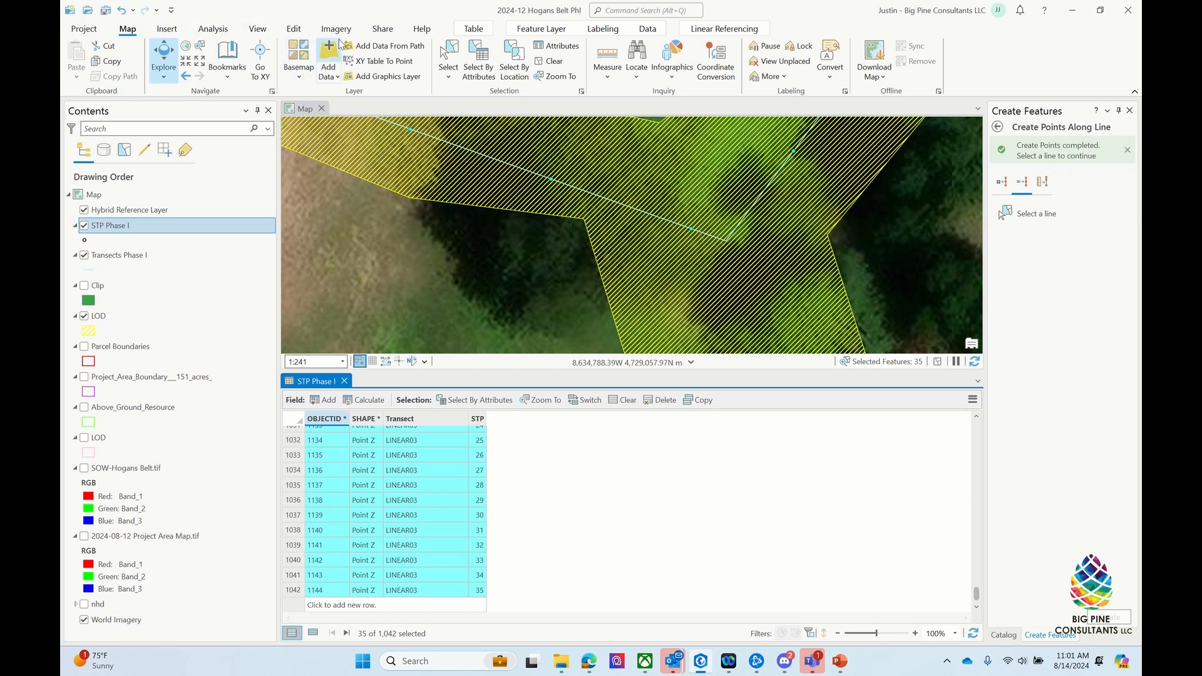
pyautogui.click(628, 401)
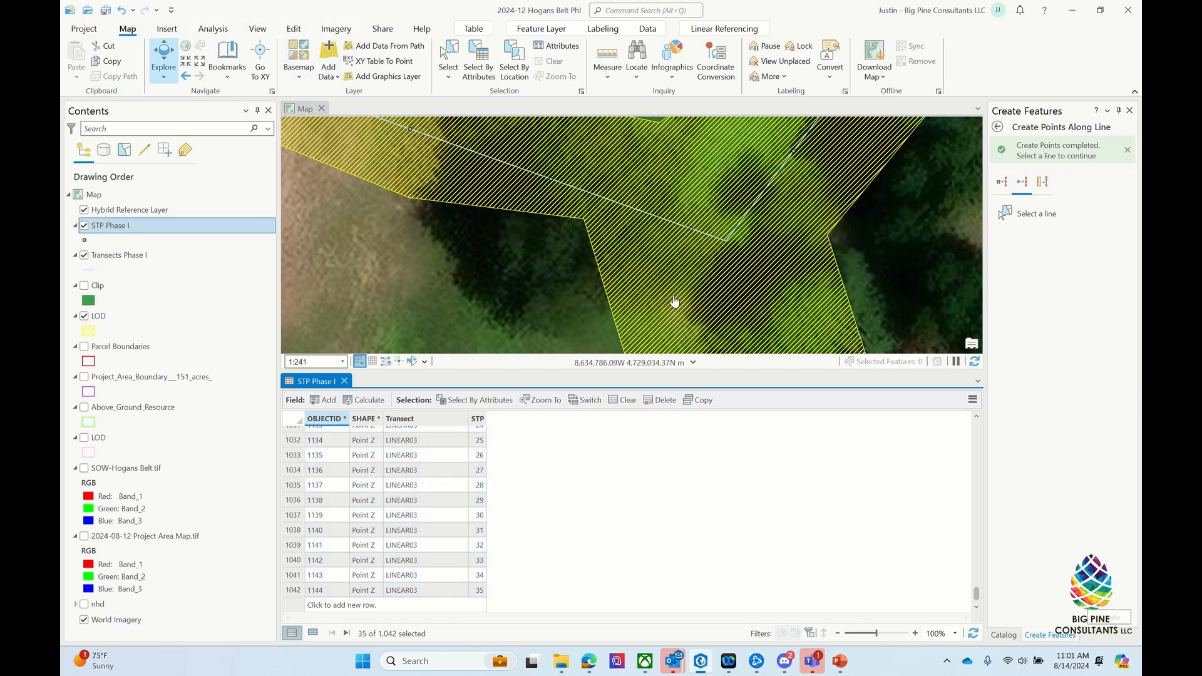
# Step: Make STP Phase I the only selectable layer and select the LINEAR03 test point nearest the corridor junction
pyautogui.click(451, 56)
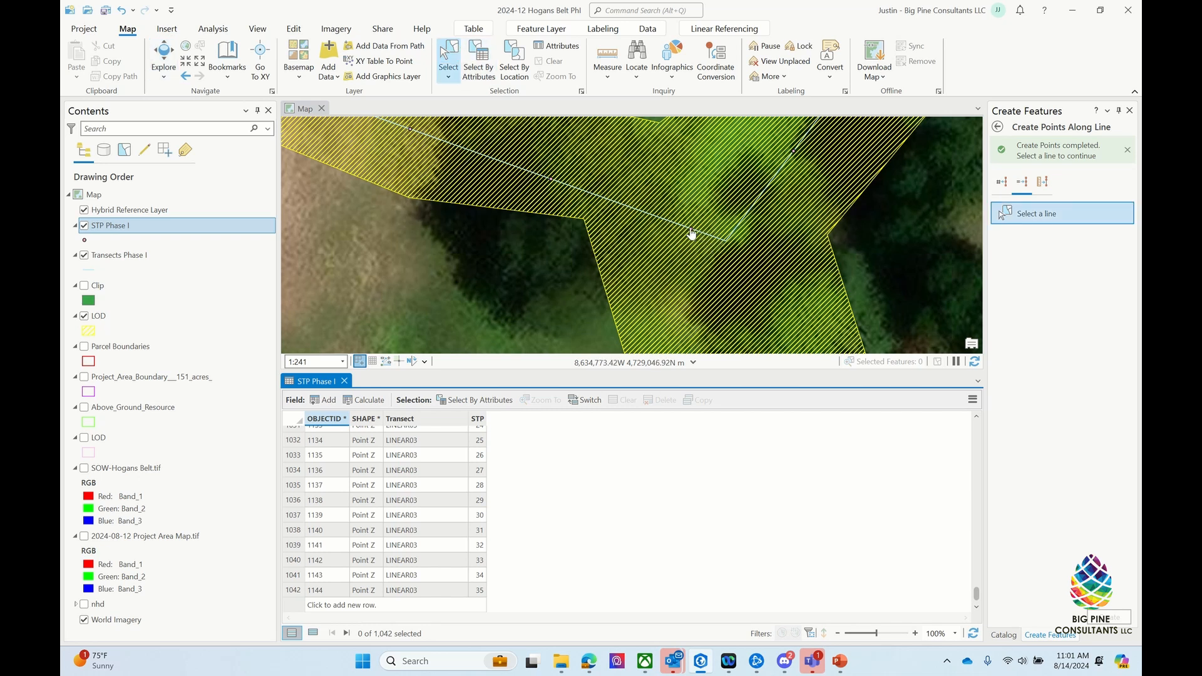
pyautogui.click(692, 233)
pyautogui.click(667, 256)
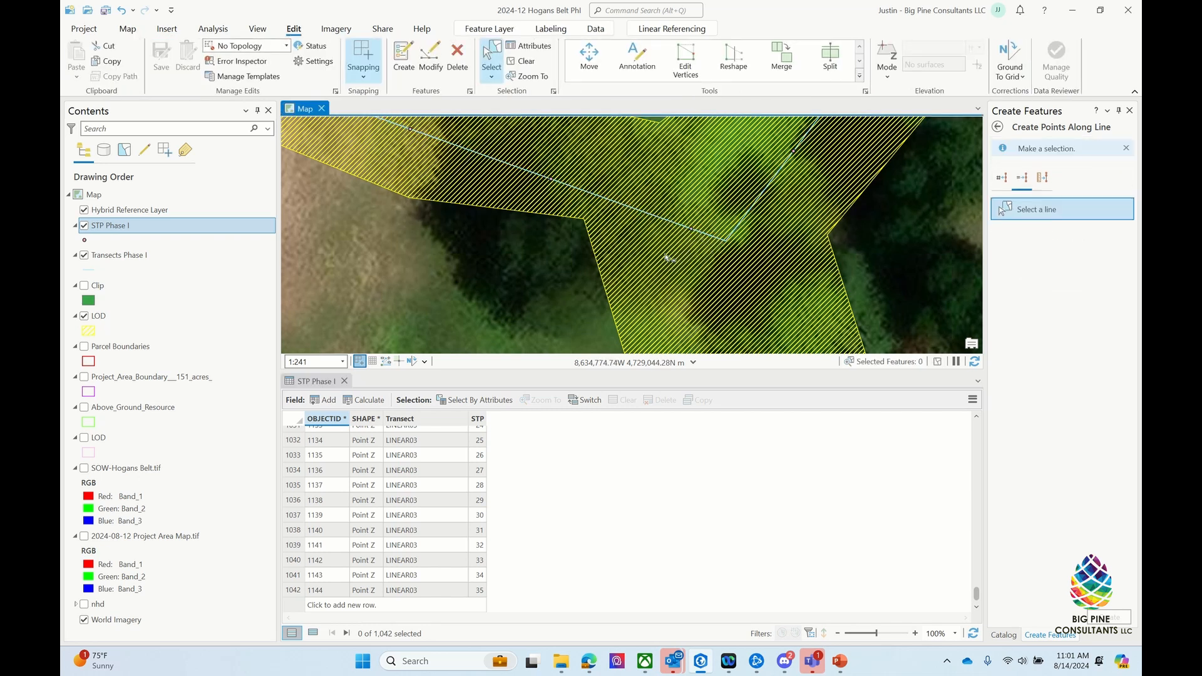
pyautogui.rightClick(105, 224)
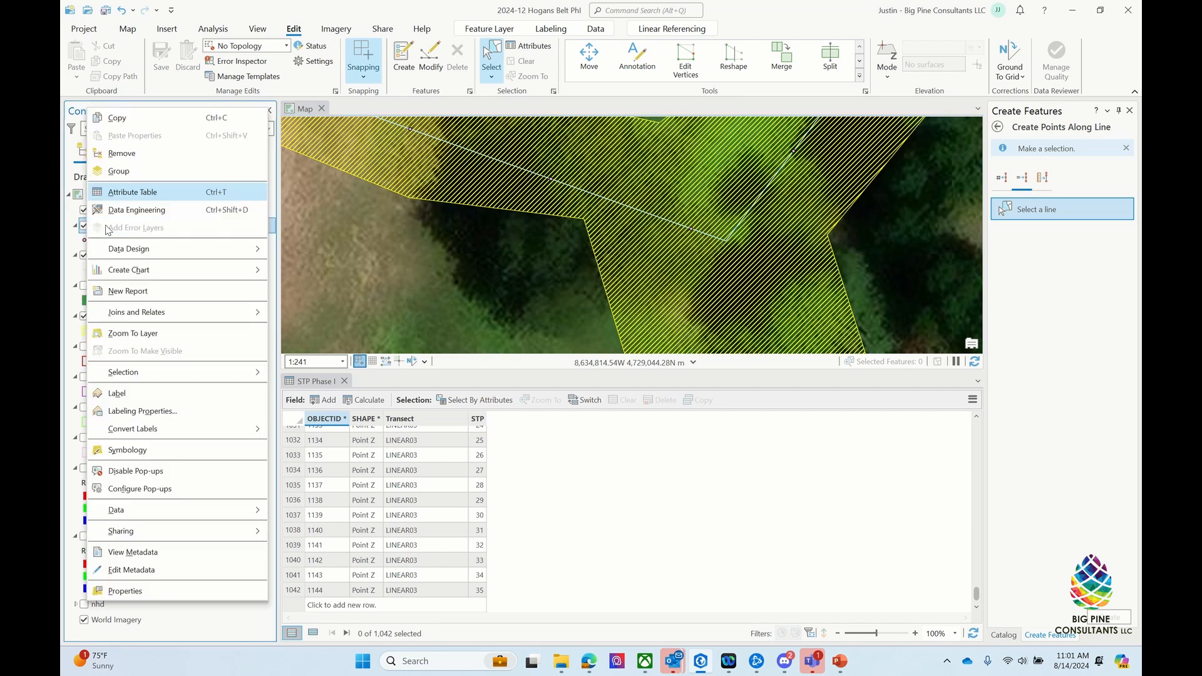
pyautogui.moveTo(170, 376)
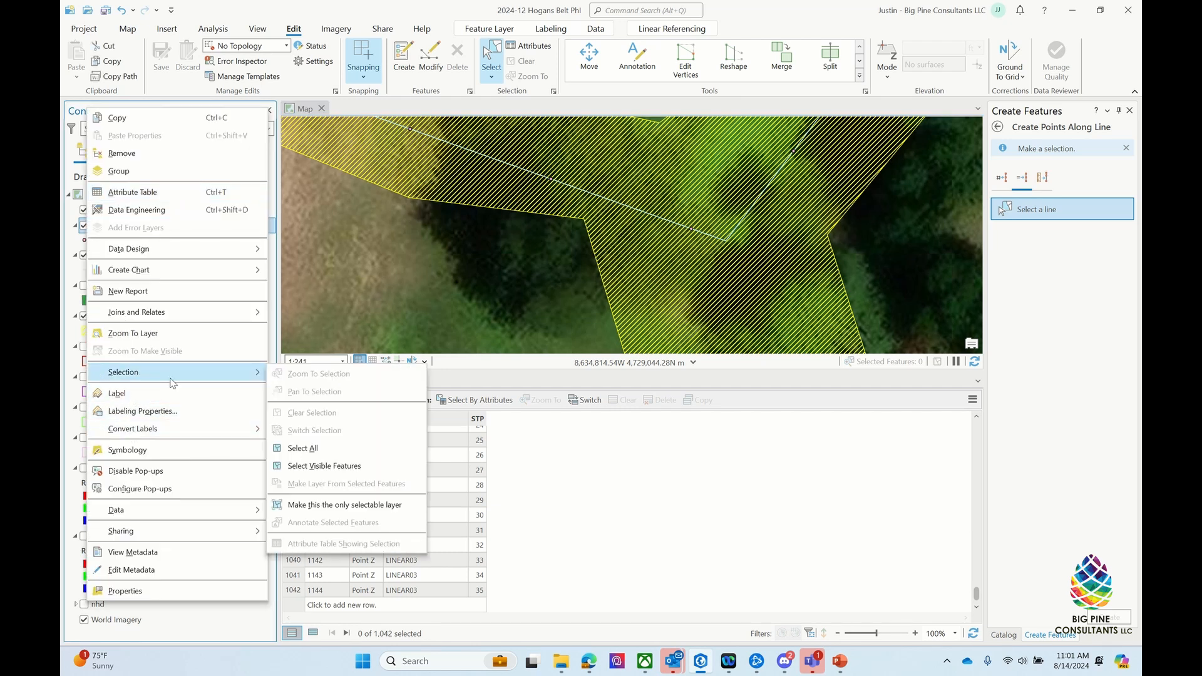
pyautogui.click(333, 508)
pyautogui.click(694, 230)
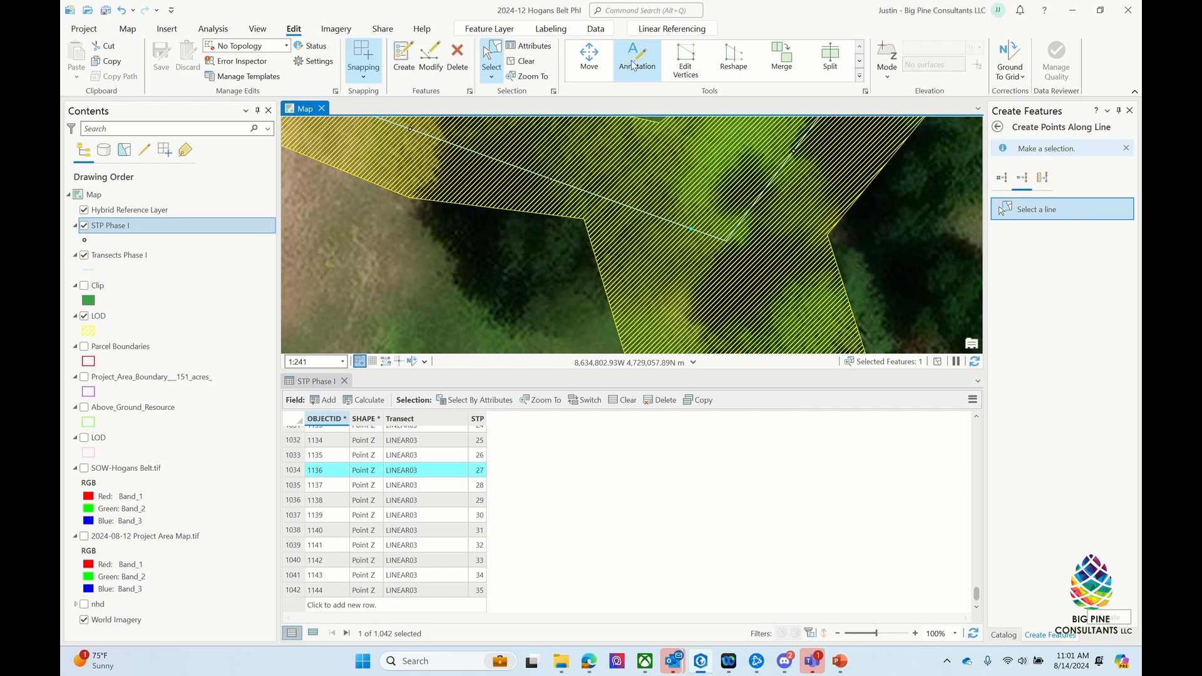
# Step: Move the selected test point slightly south of the LINEAR03 line and save the edit
pyautogui.click(589, 59)
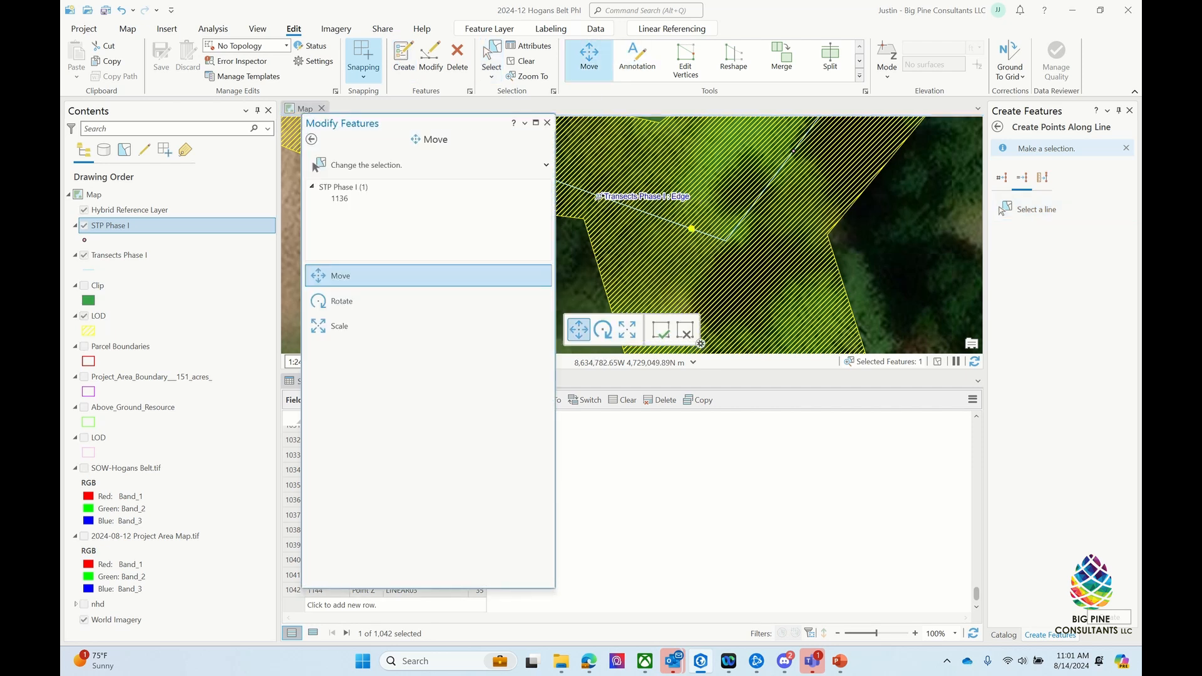
pyautogui.click(692, 231)
pyautogui.moveTo(693, 233); pyautogui.dragTo(693, 239)
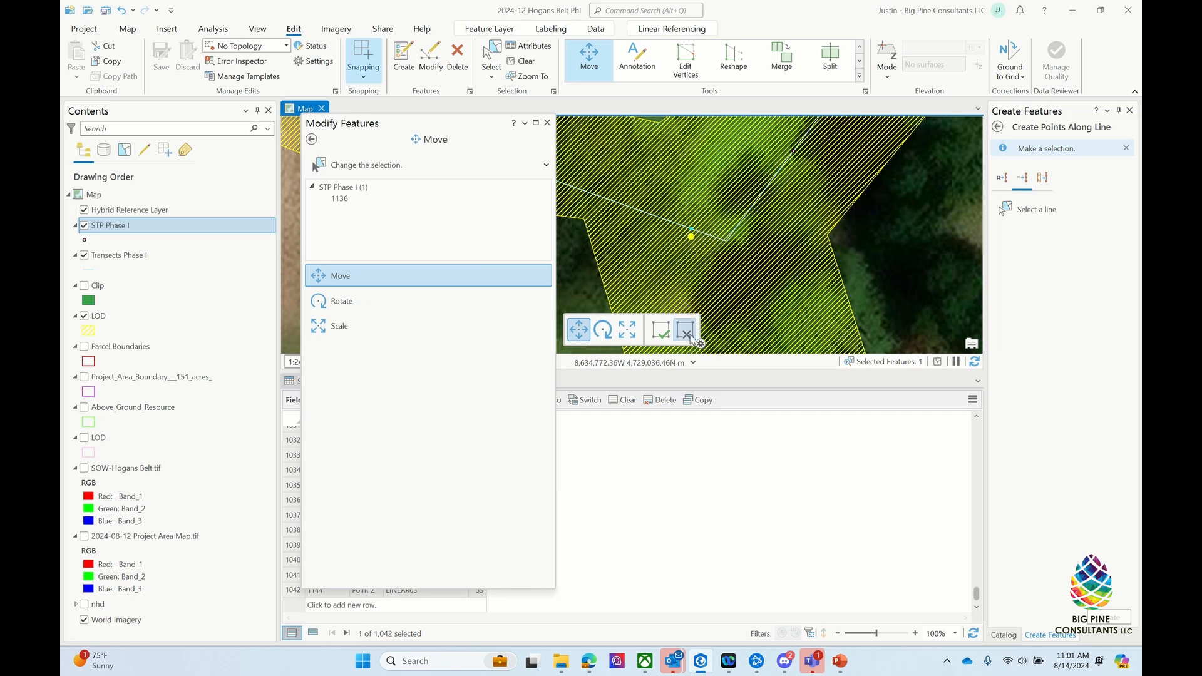
pyautogui.click(662, 330)
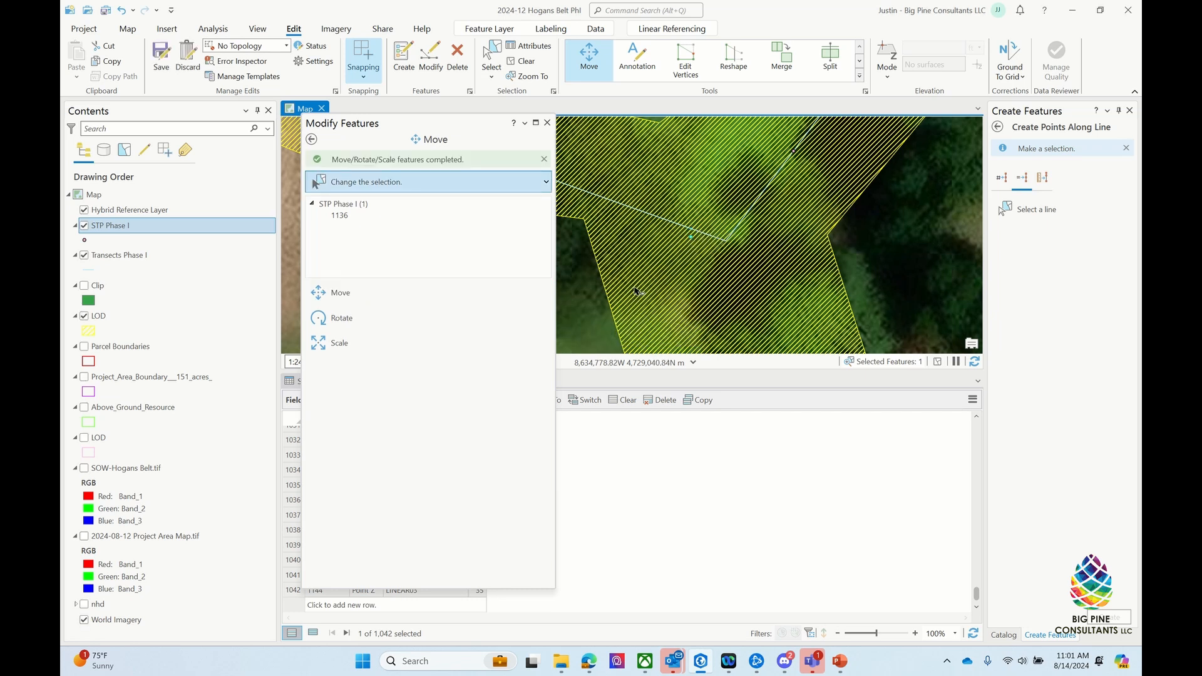
pyautogui.scroll(-2, 714, 173)
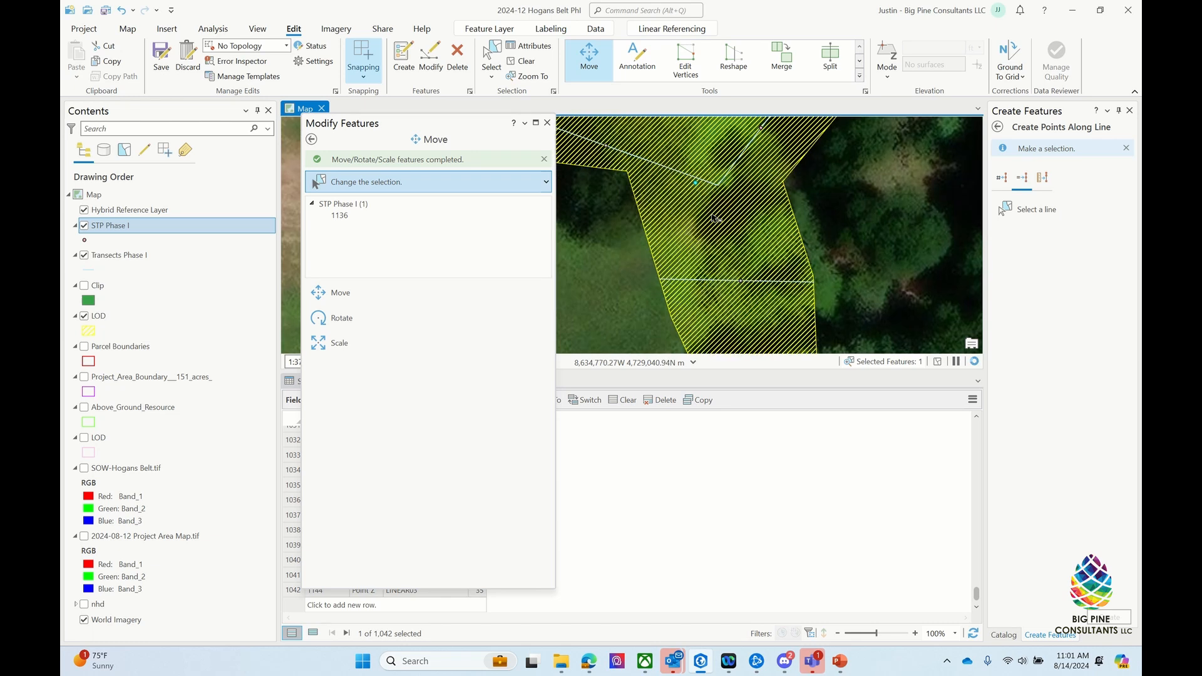
pyautogui.click(161, 59)
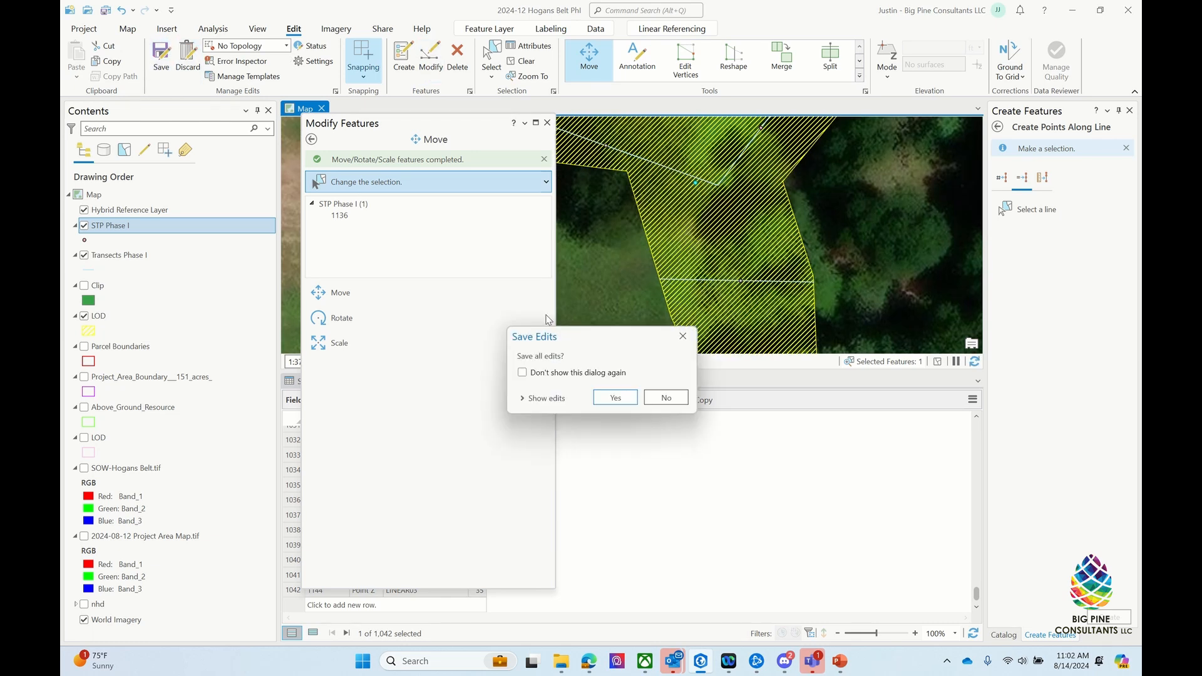
pyautogui.click(613, 394)
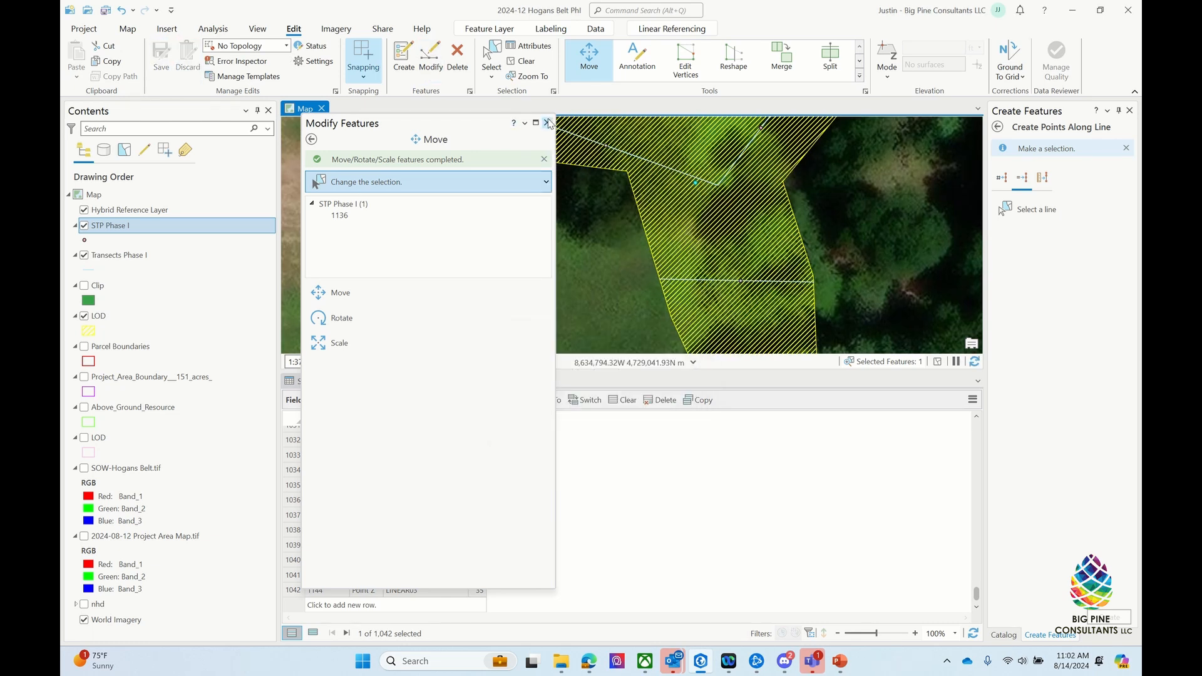
# Step: Nudge the same test point a little farther south with the Move tool and save the edit
pyautogui.scroll(3, 698, 199)
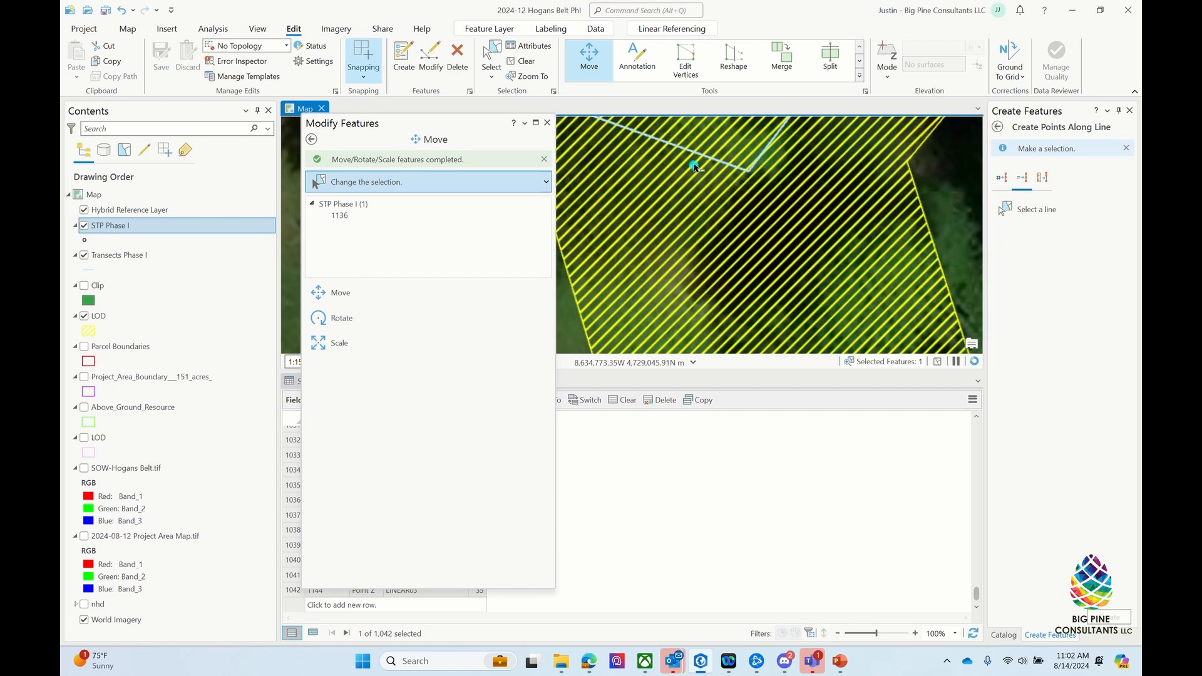
pyautogui.scroll(1, 700, 144)
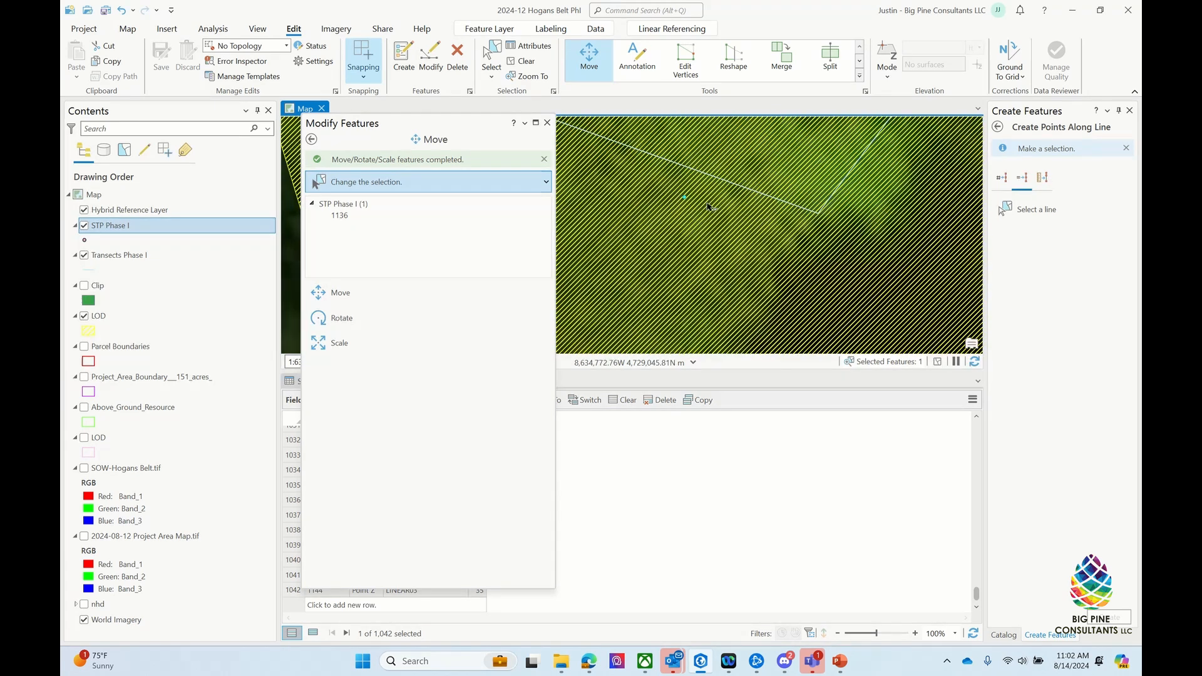
pyautogui.scroll(-5, 795, 192)
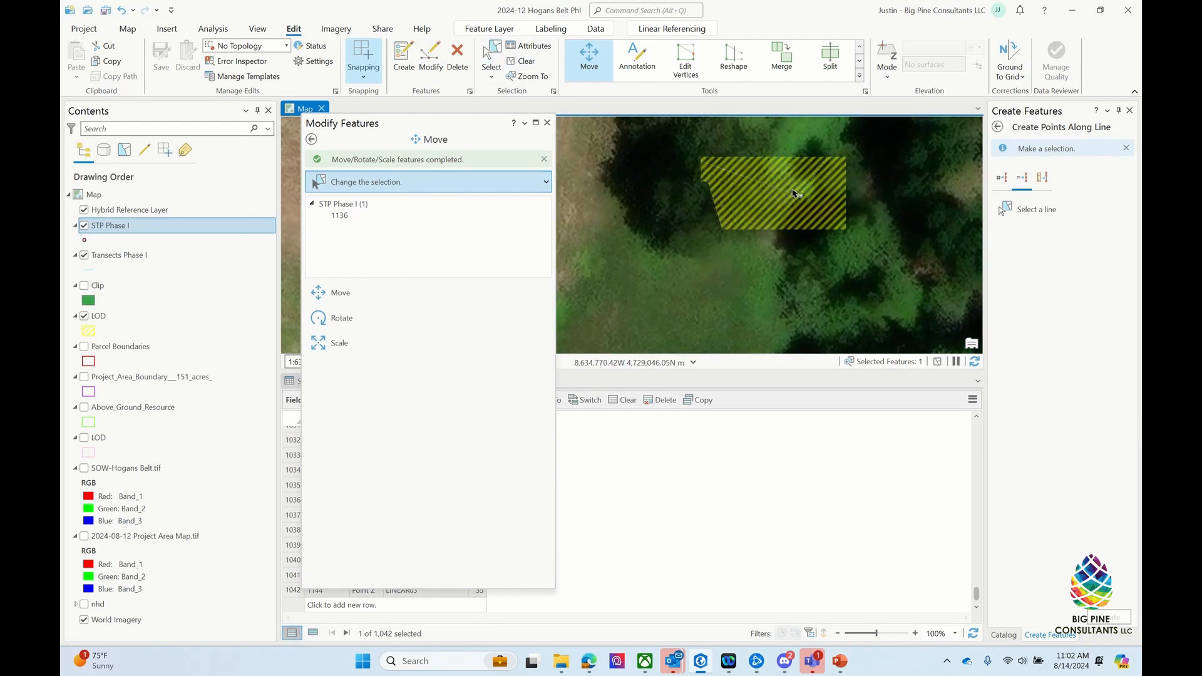
pyautogui.scroll(4, 795, 189)
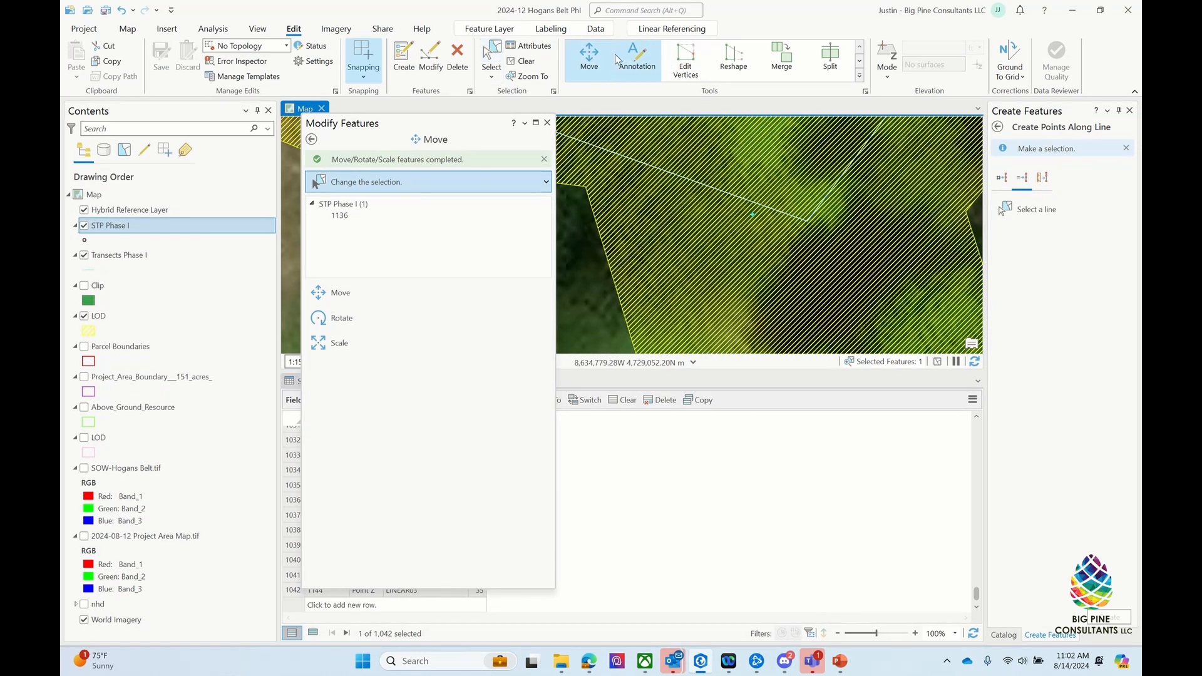
pyautogui.click(593, 59)
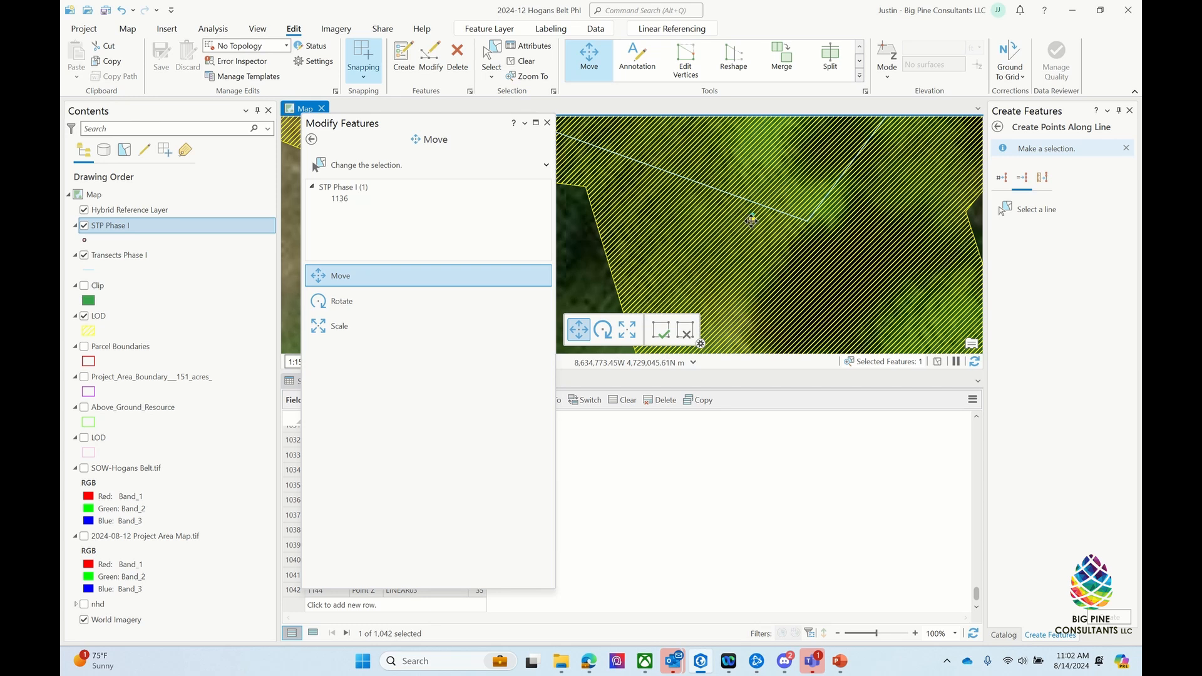
pyautogui.click(667, 331)
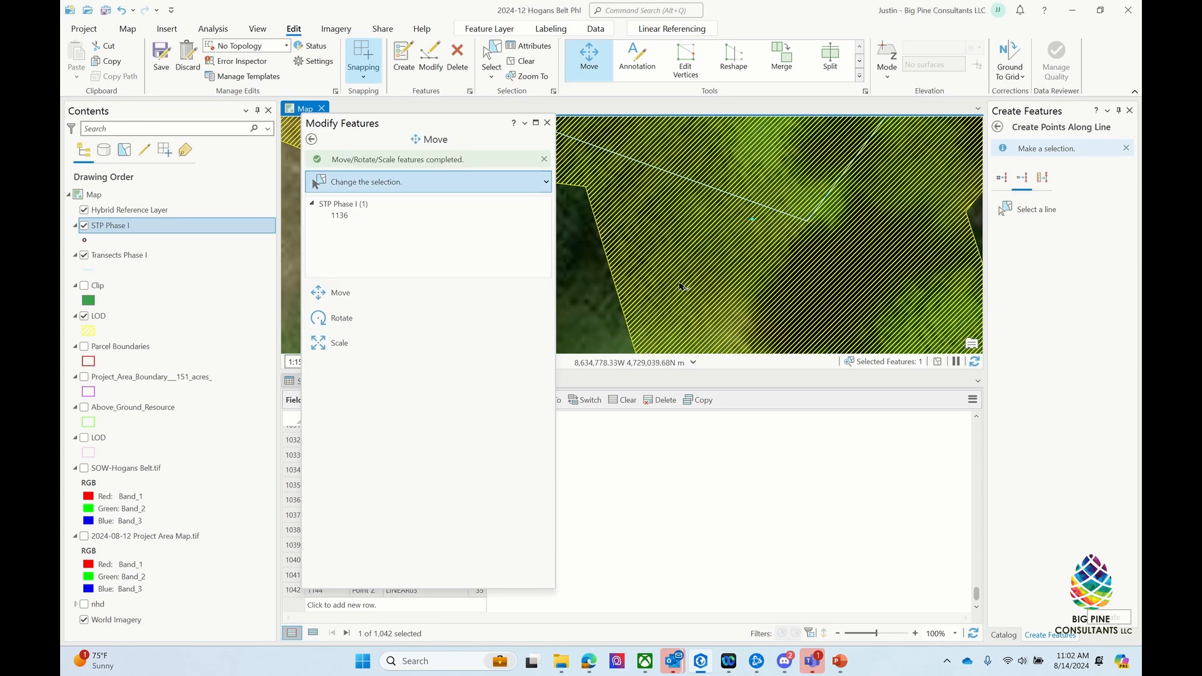
pyautogui.click(548, 124)
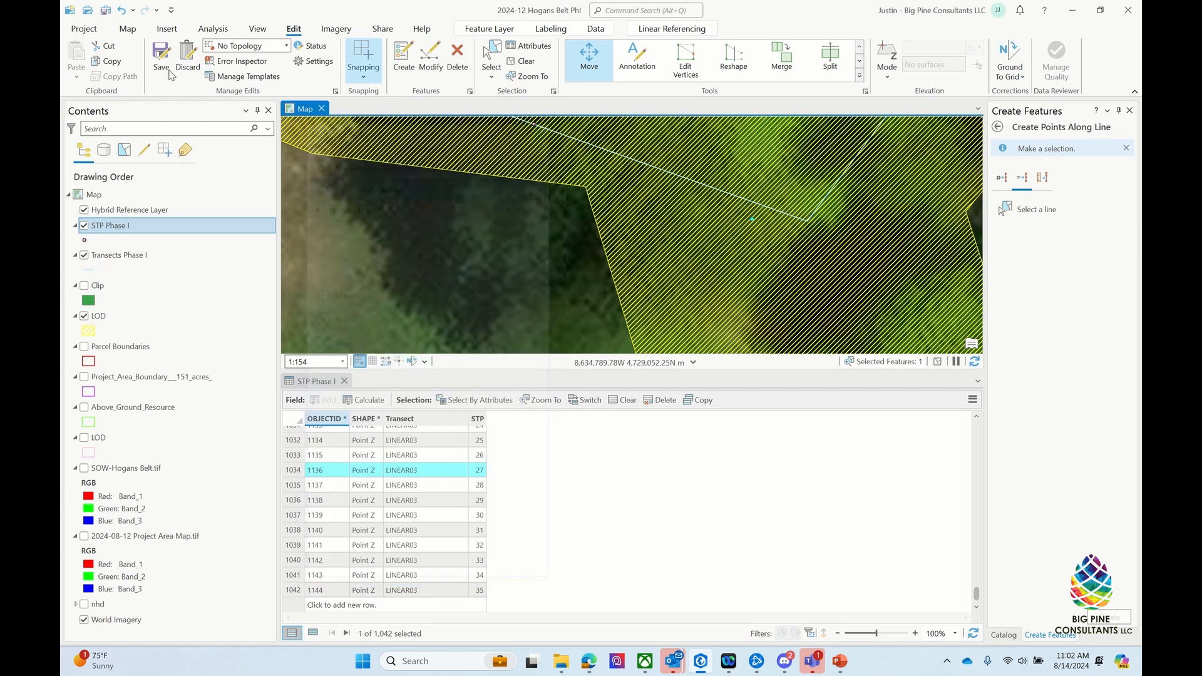
pyautogui.click(163, 65)
pyautogui.click(612, 395)
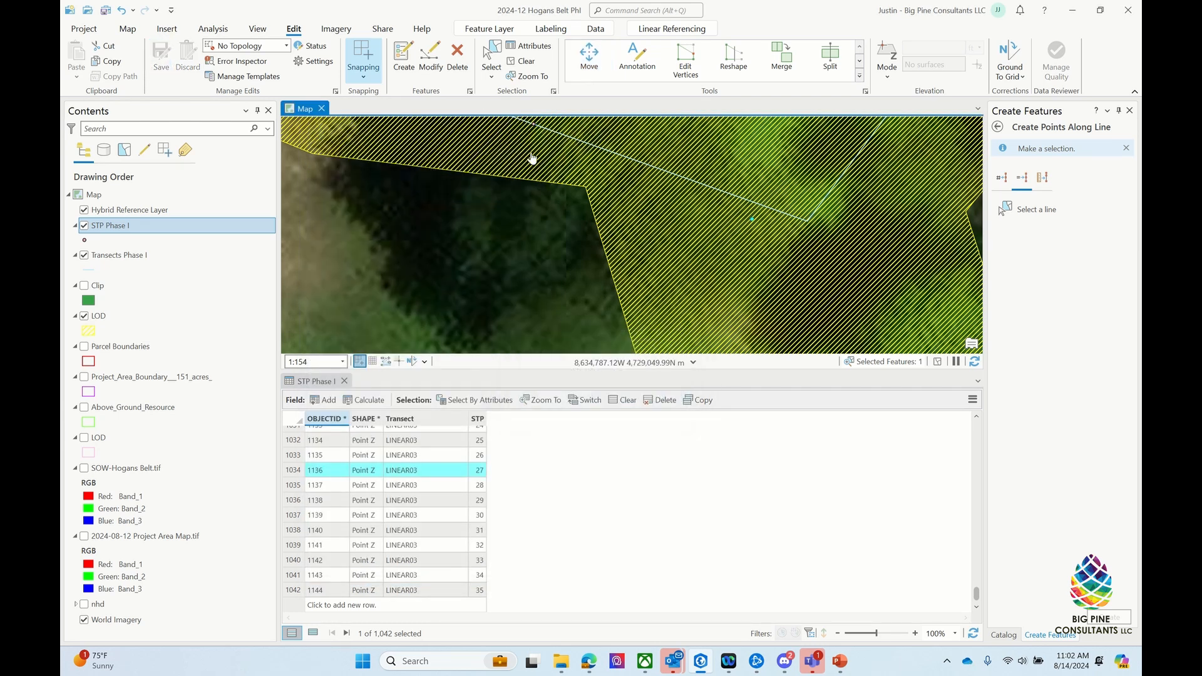
# Step: Measure from the moved LINEAR03 test point to the next transect south and northwest along the corridor, then close the measurement
pyautogui.click(127, 28)
pyautogui.click(607, 59)
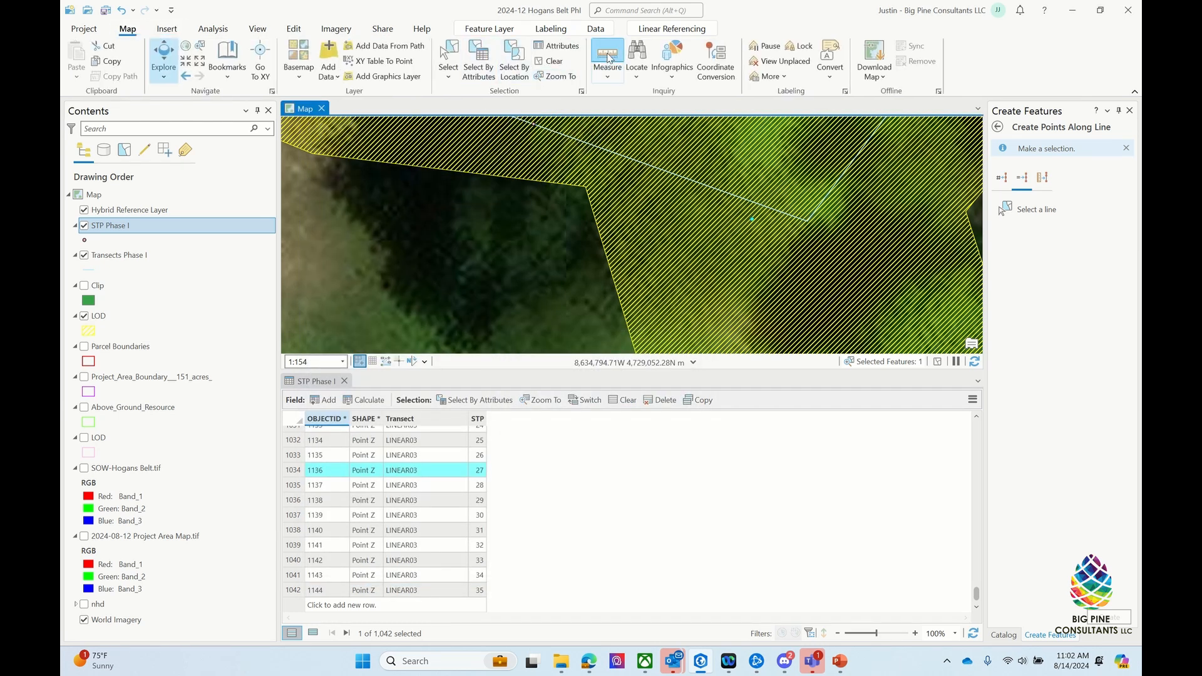
pyautogui.scroll(-3, 753, 177)
pyautogui.click(748, 181)
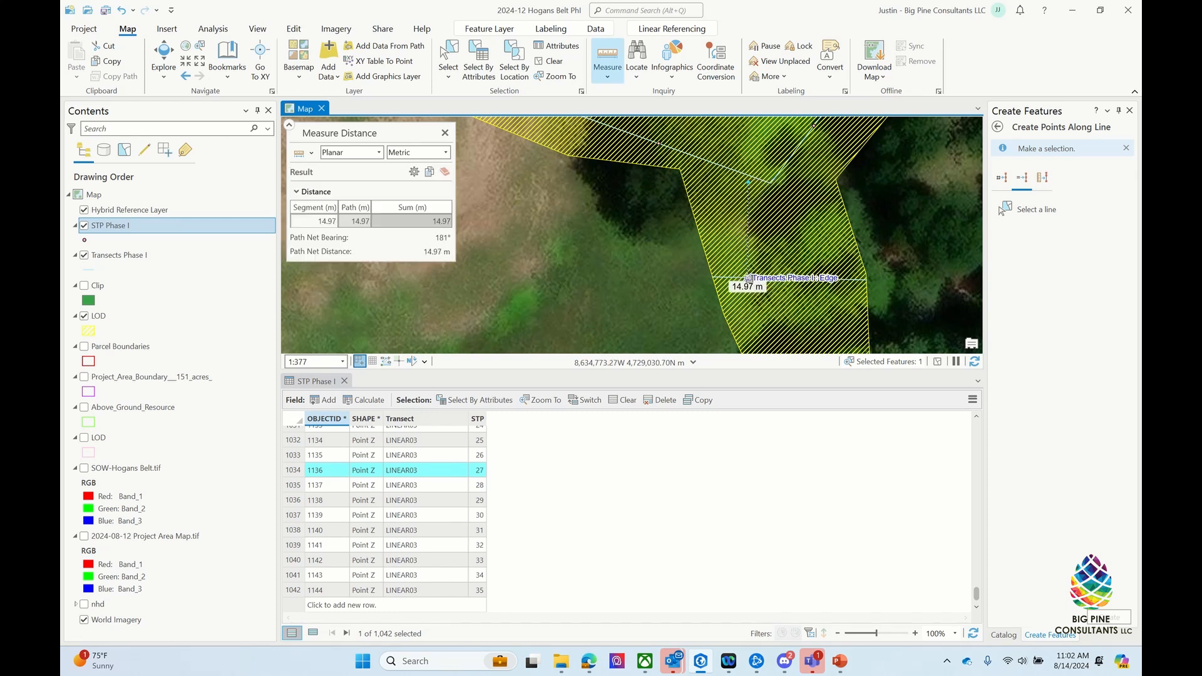
pyautogui.scroll(-2, 767, 227)
pyautogui.scroll(-2, 714, 191)
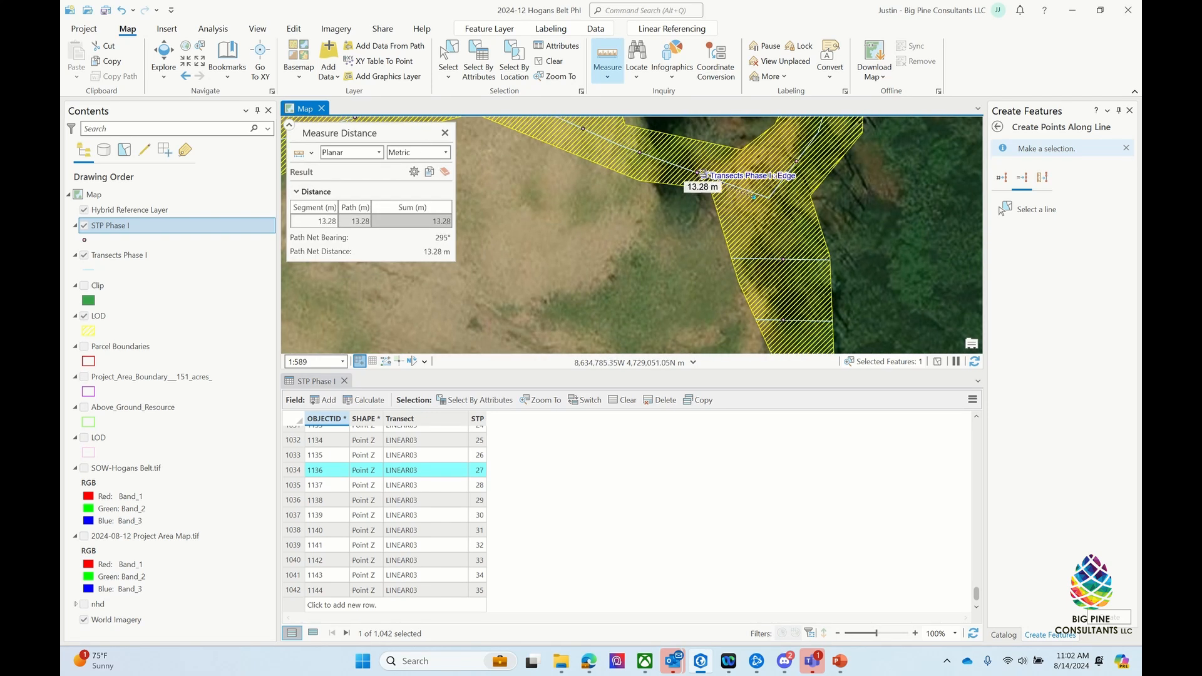
pyautogui.scroll(3, 700, 171)
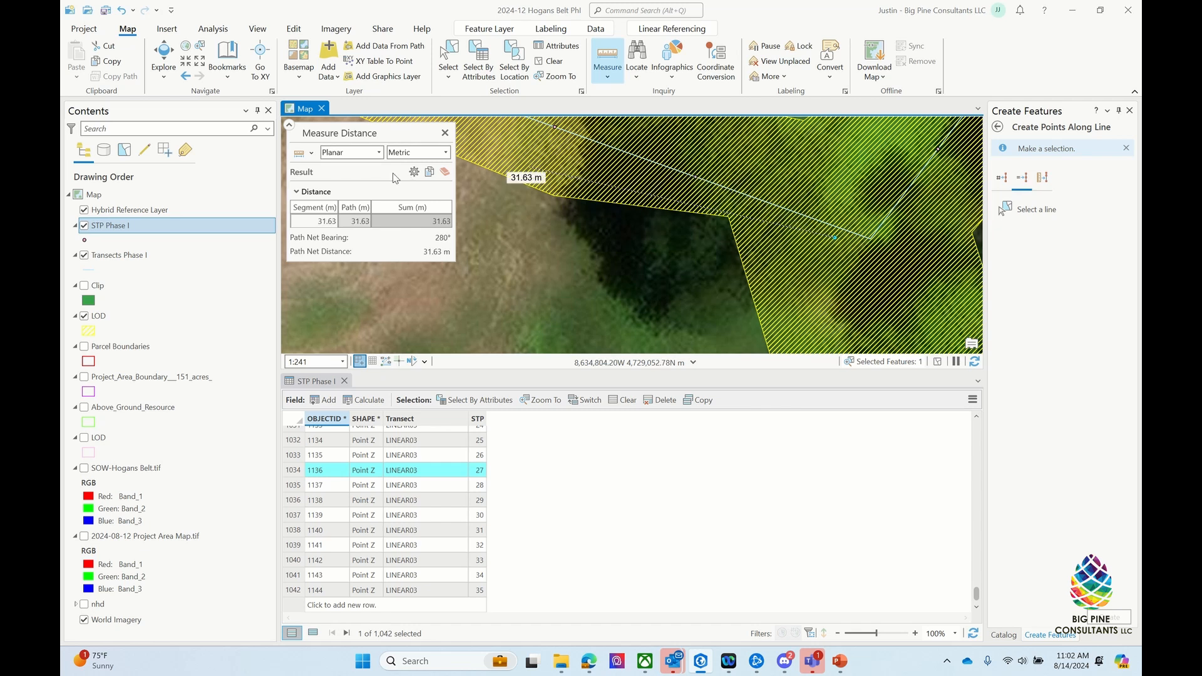
pyautogui.click(445, 171)
pyautogui.click(444, 133)
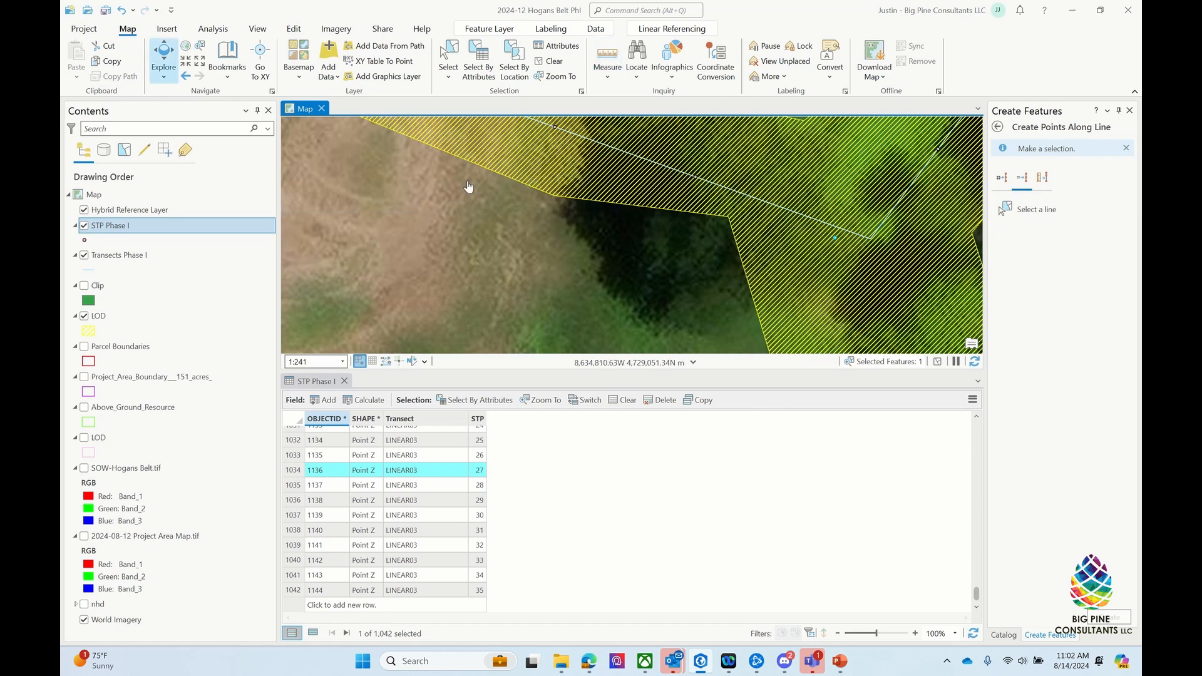
# Step: Measure again from the moved test point northwest along the LINEAR03 line and clear the result
pyautogui.scroll(-3, 470, 188)
pyautogui.scroll(3, 617, 160)
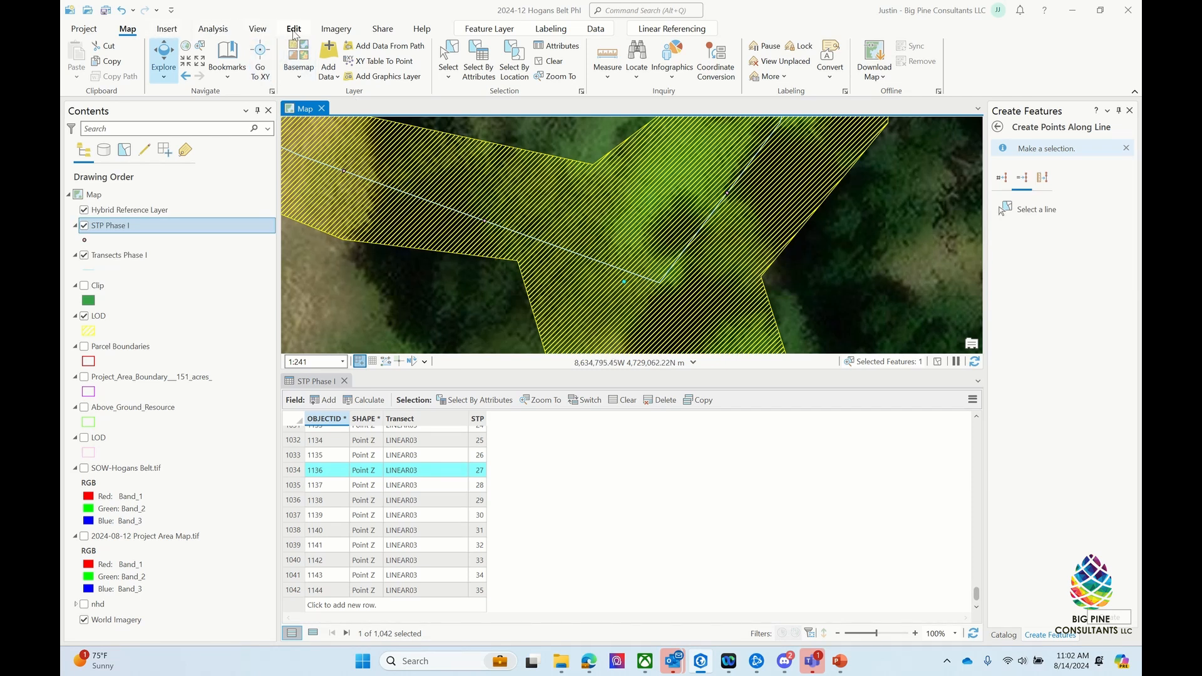
pyautogui.click(608, 57)
pyautogui.click(624, 282)
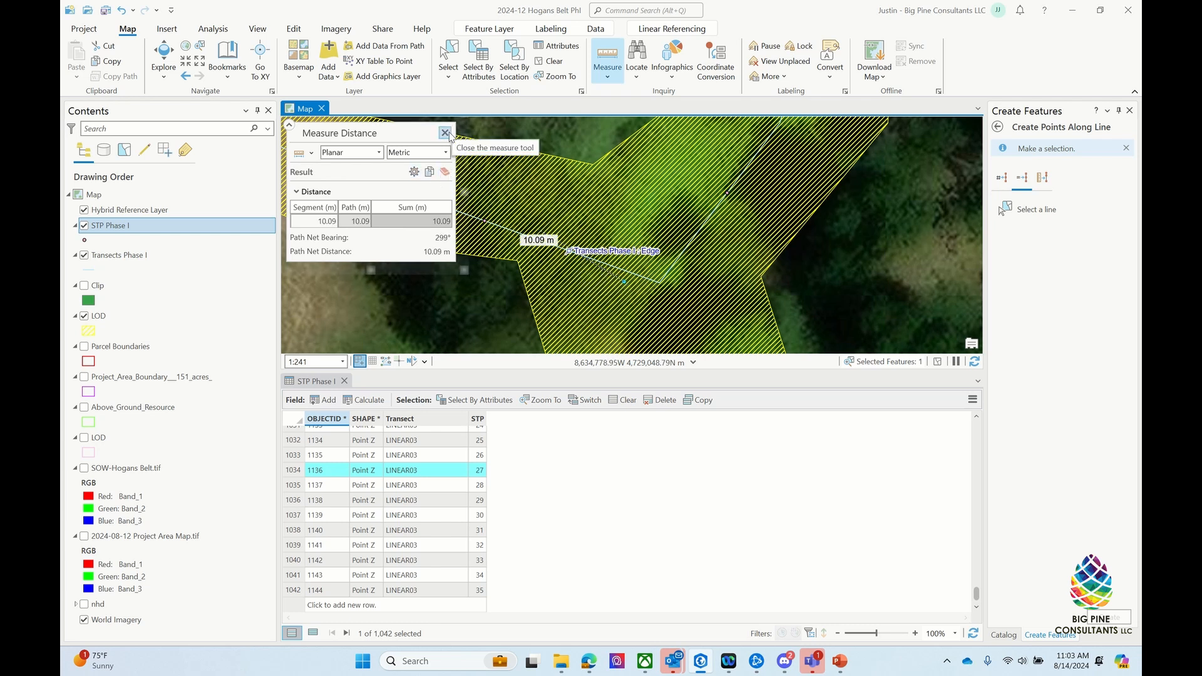
pyautogui.click(444, 171)
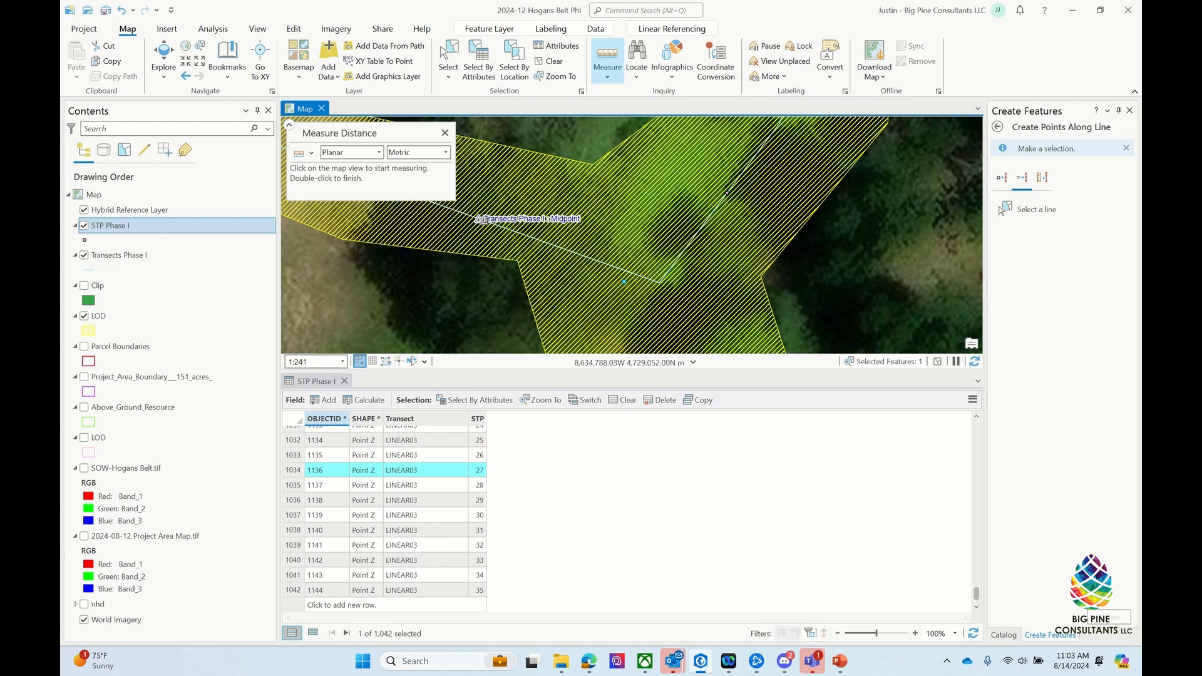
pyautogui.click(446, 133)
# Step: Examine the test point coverage along the LINEAR03 corridor and in the narrow corridors at the triangular junction farther northwest
pyautogui.scroll(-3, 692, 196)
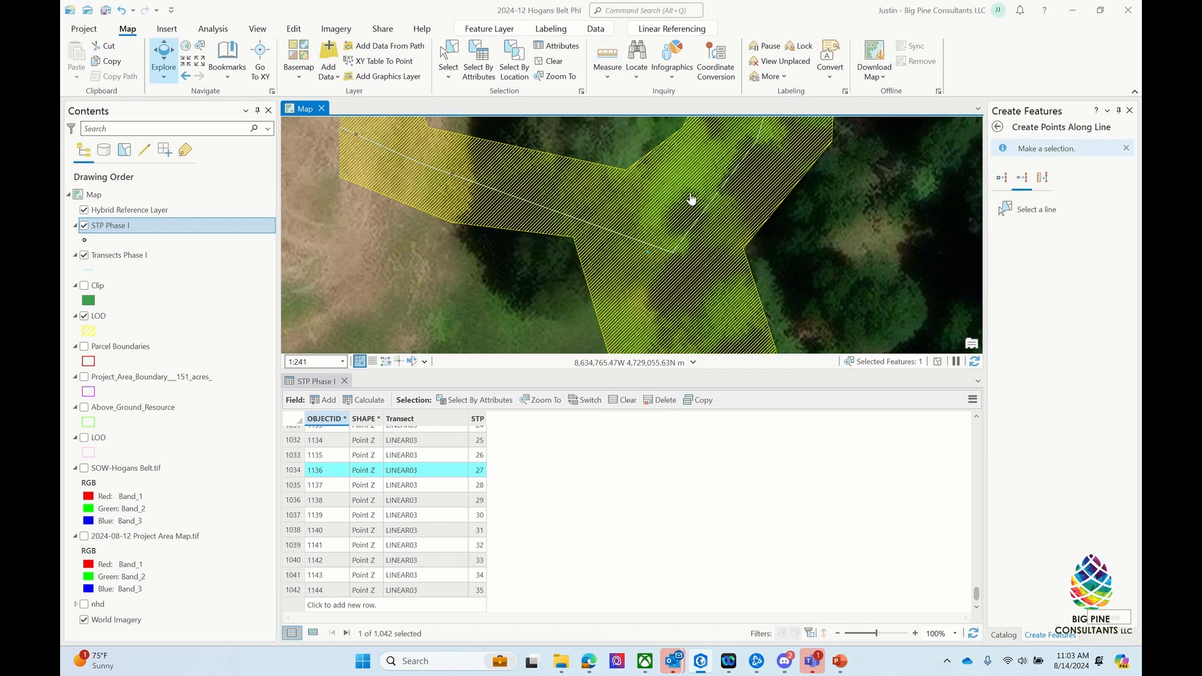
pyautogui.scroll(-2, 689, 234)
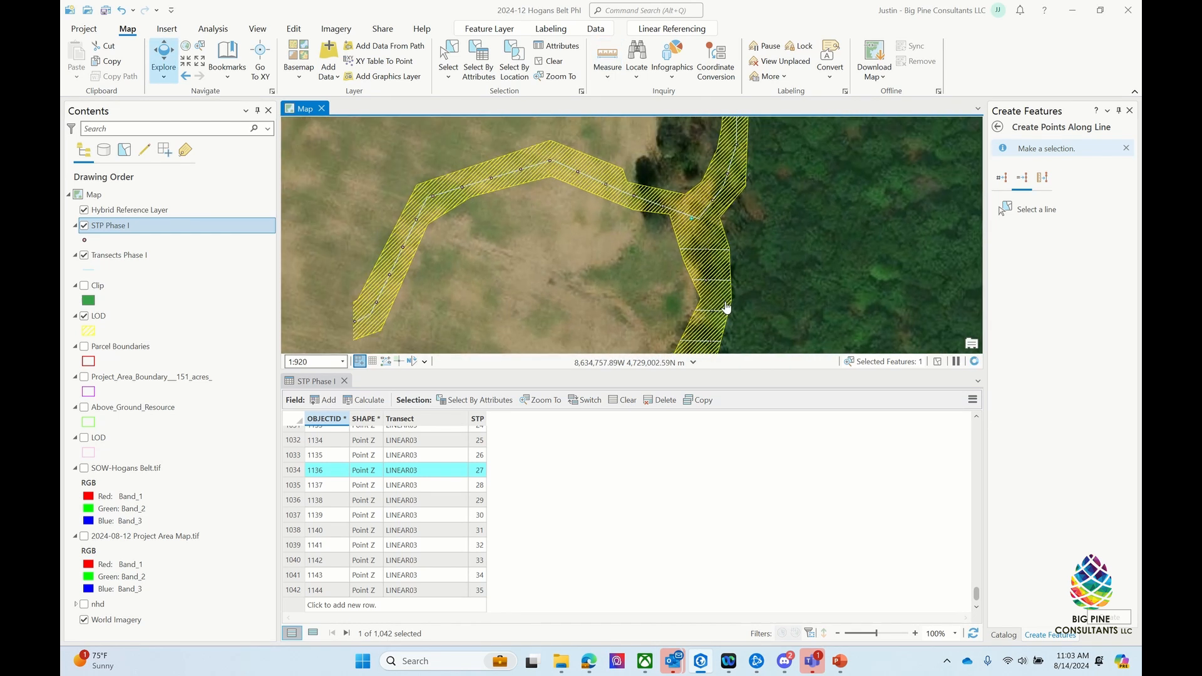
pyautogui.scroll(-2, 720, 305)
pyautogui.scroll(-1, 717, 303)
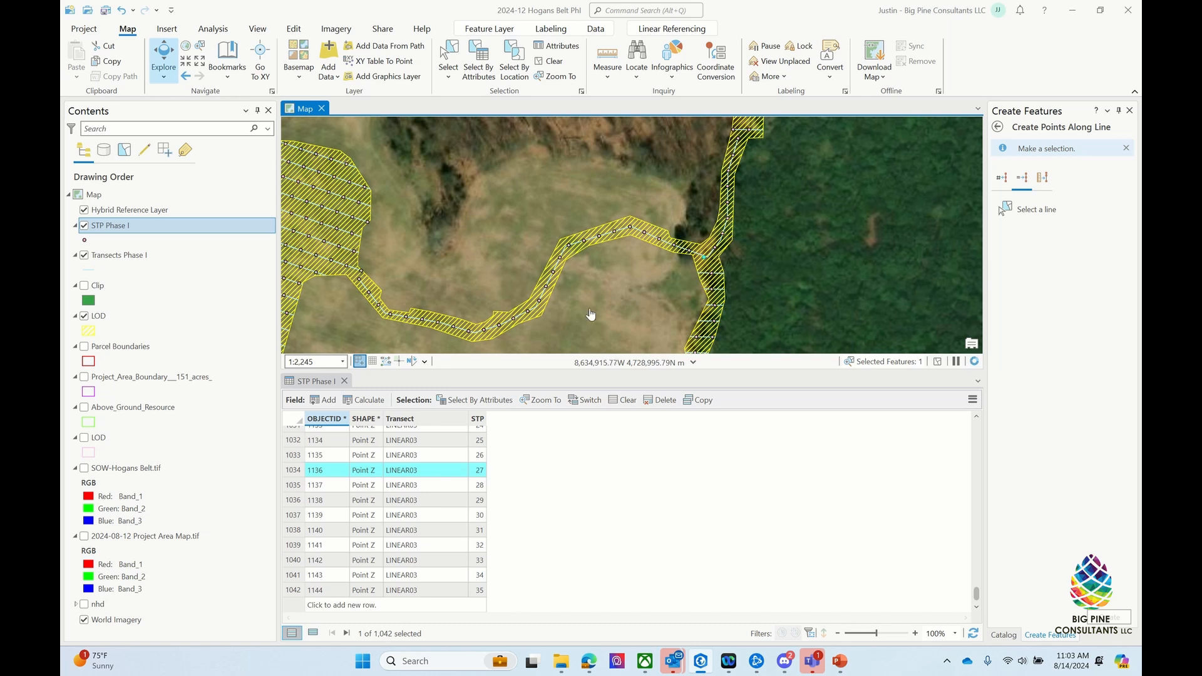
pyautogui.scroll(3, 679, 271)
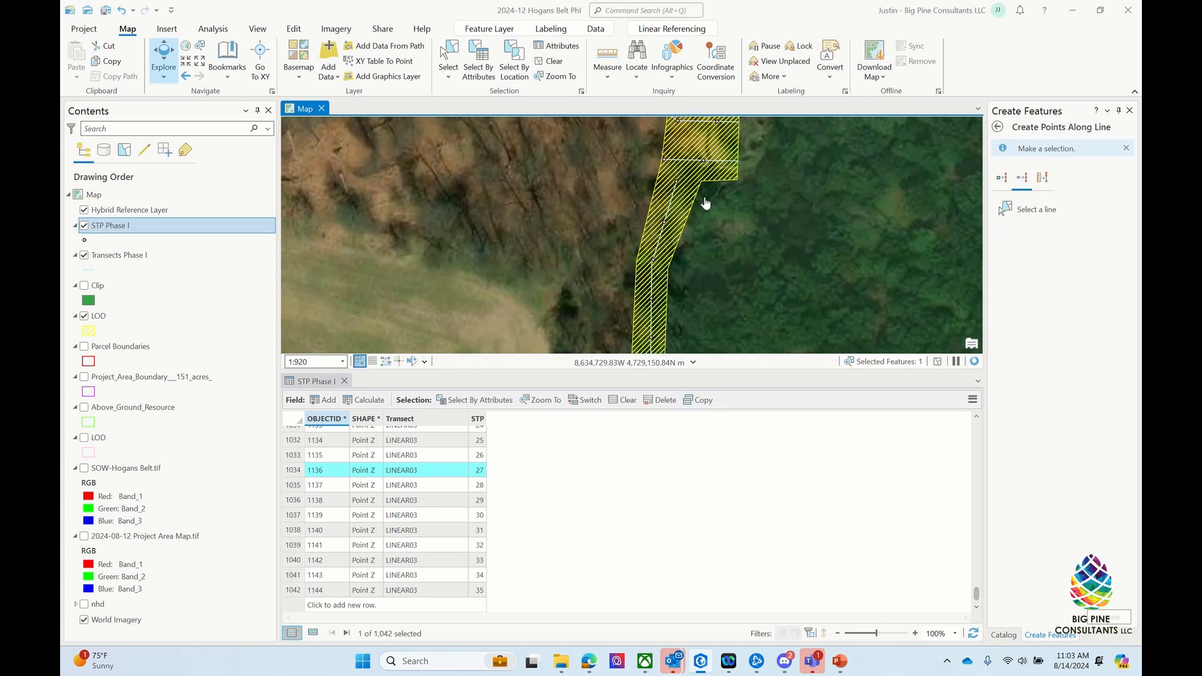
pyautogui.scroll(-3, 705, 202)
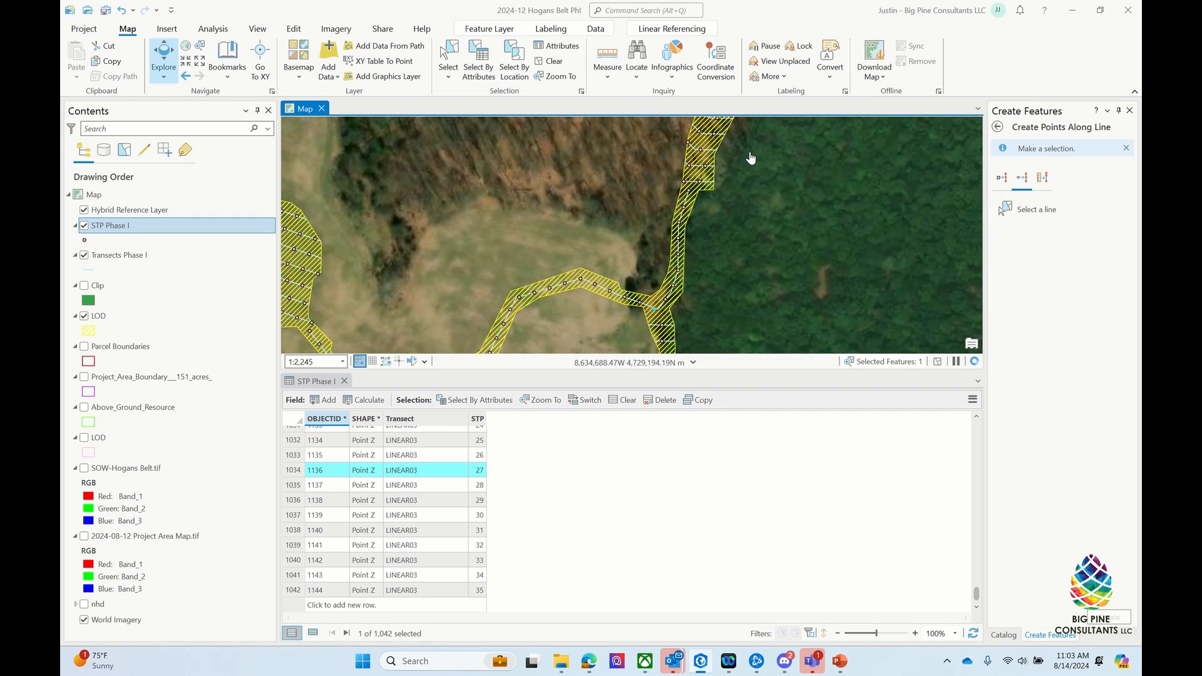
pyautogui.scroll(2, 483, 268)
pyautogui.scroll(-2, 506, 247)
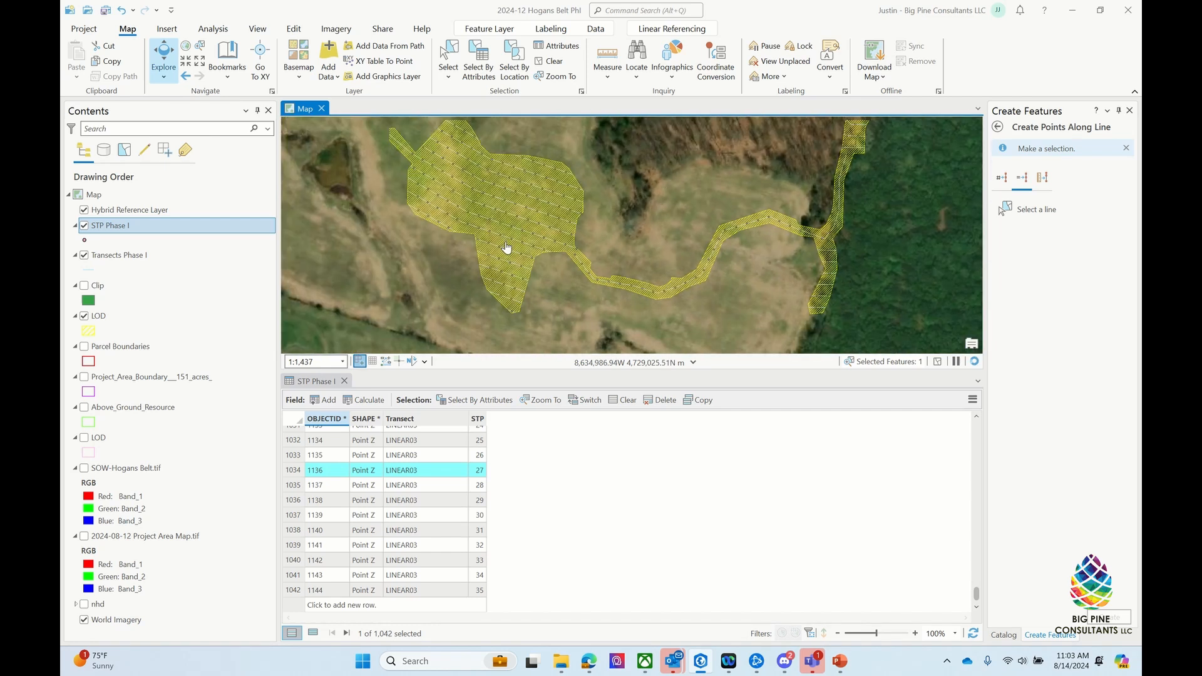
pyautogui.scroll(3, 438, 238)
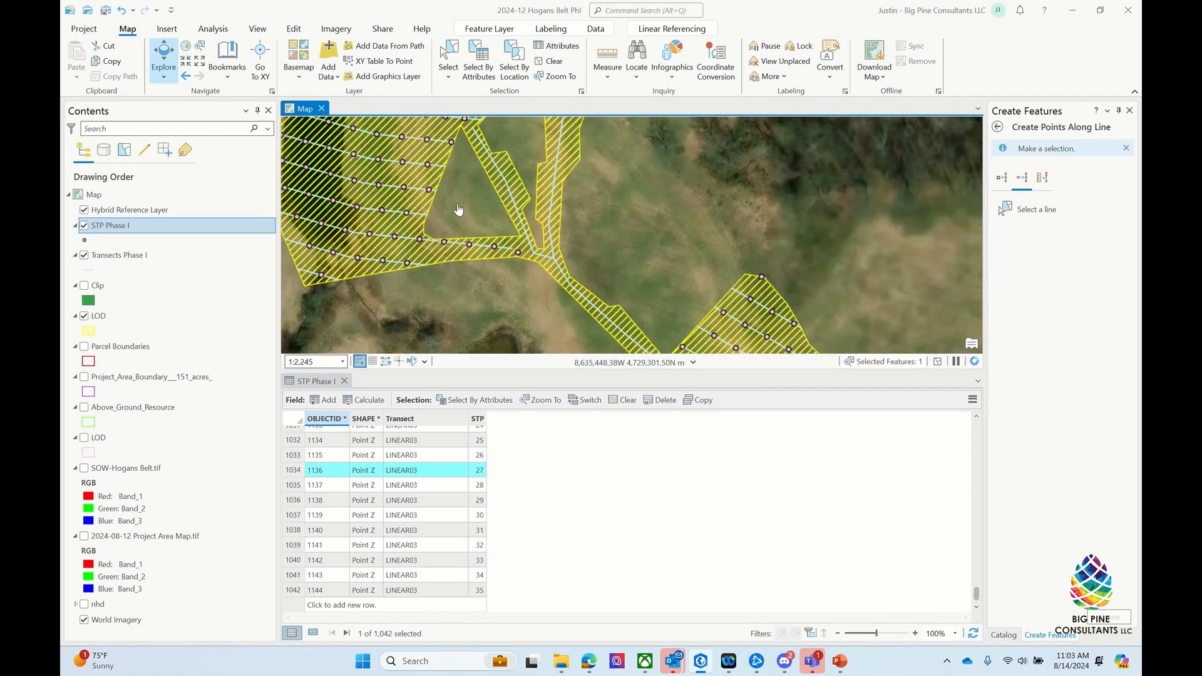
pyautogui.scroll(-1, 583, 251)
pyautogui.scroll(1, 550, 184)
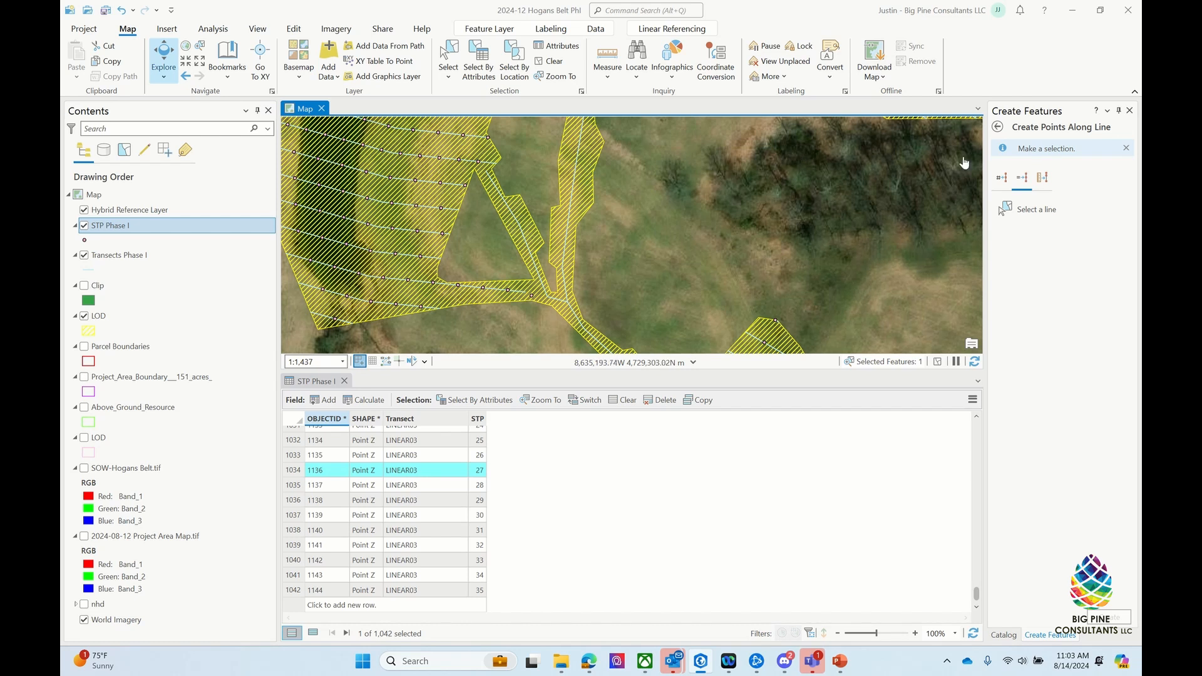
# Step: Set the STP Phase I template's Transect attribute to LINEAR02 and start creating points along a line
pyautogui.click(1000, 130)
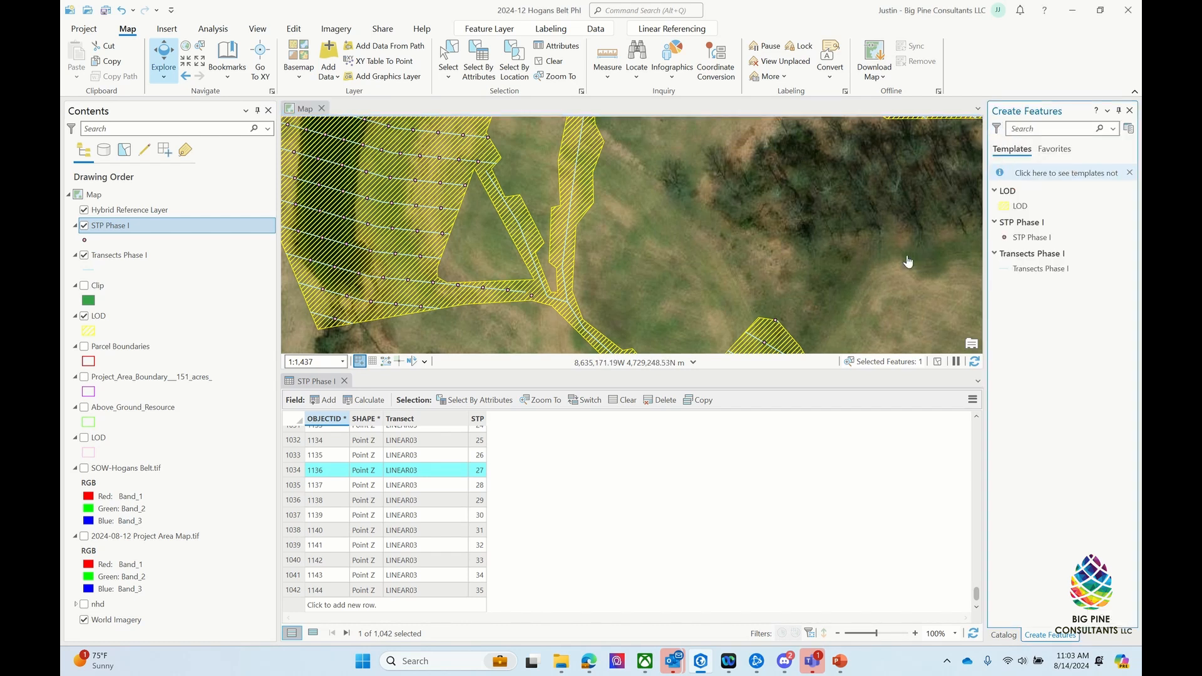
pyautogui.click(1022, 241)
pyautogui.click(1123, 250)
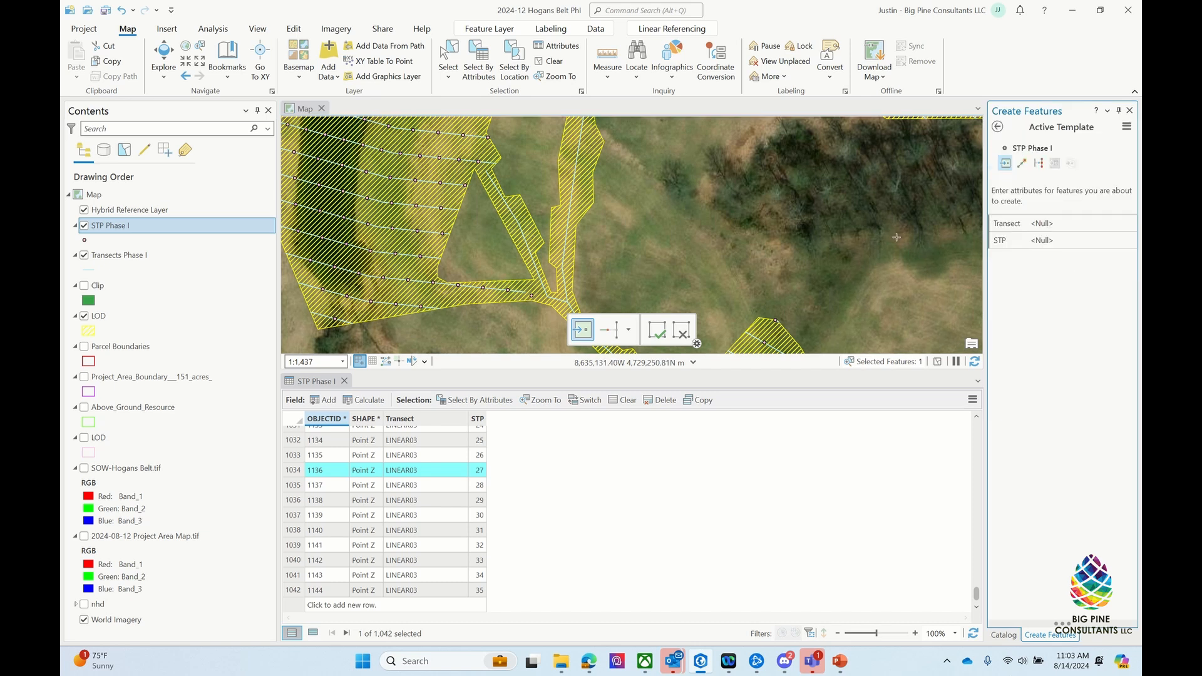
pyautogui.click(1062, 224)
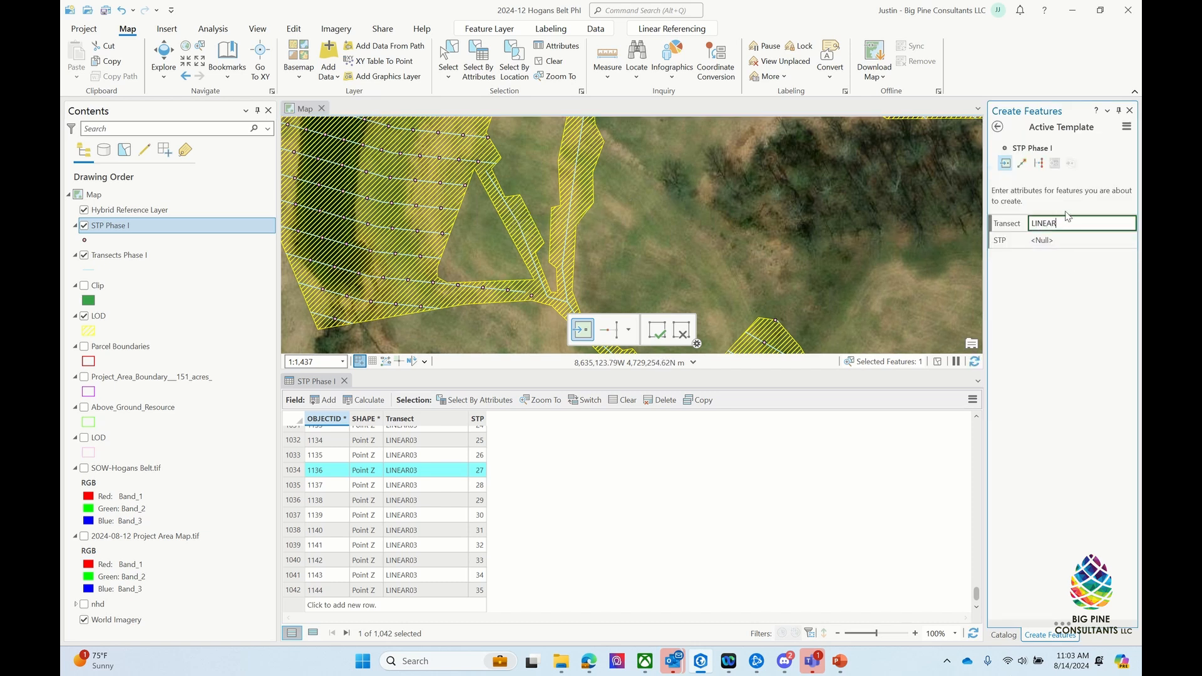
pyautogui.write('LINEAR02')
pyautogui.press('Tab')
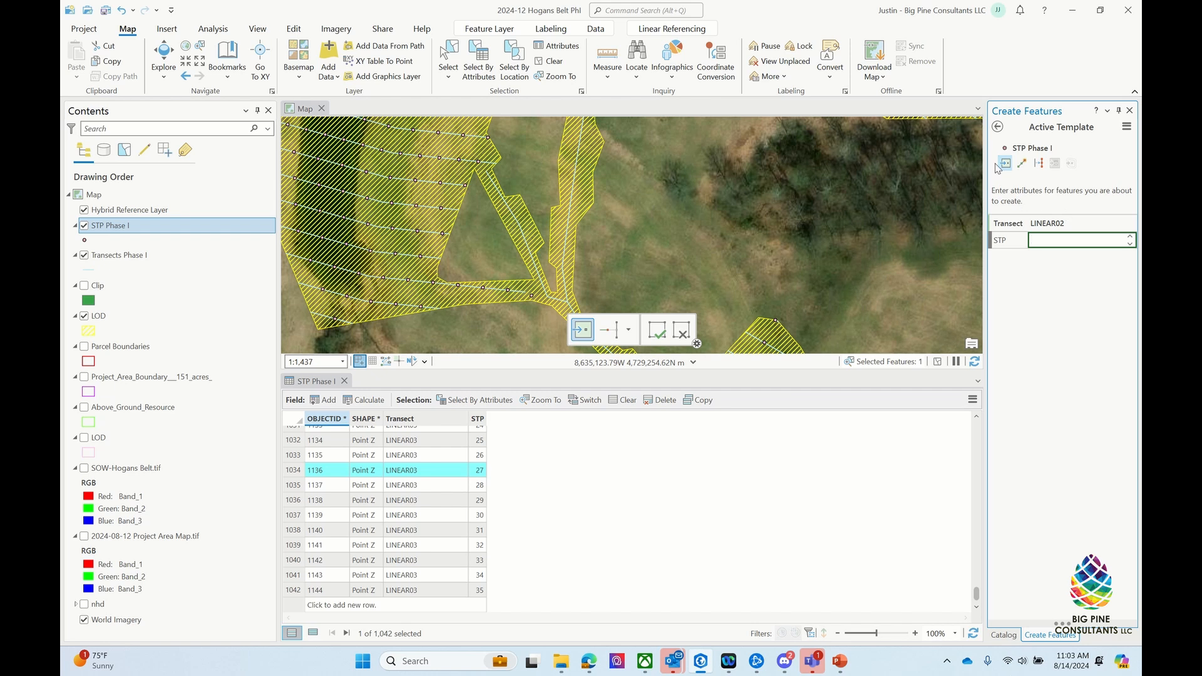
pyautogui.click(1039, 164)
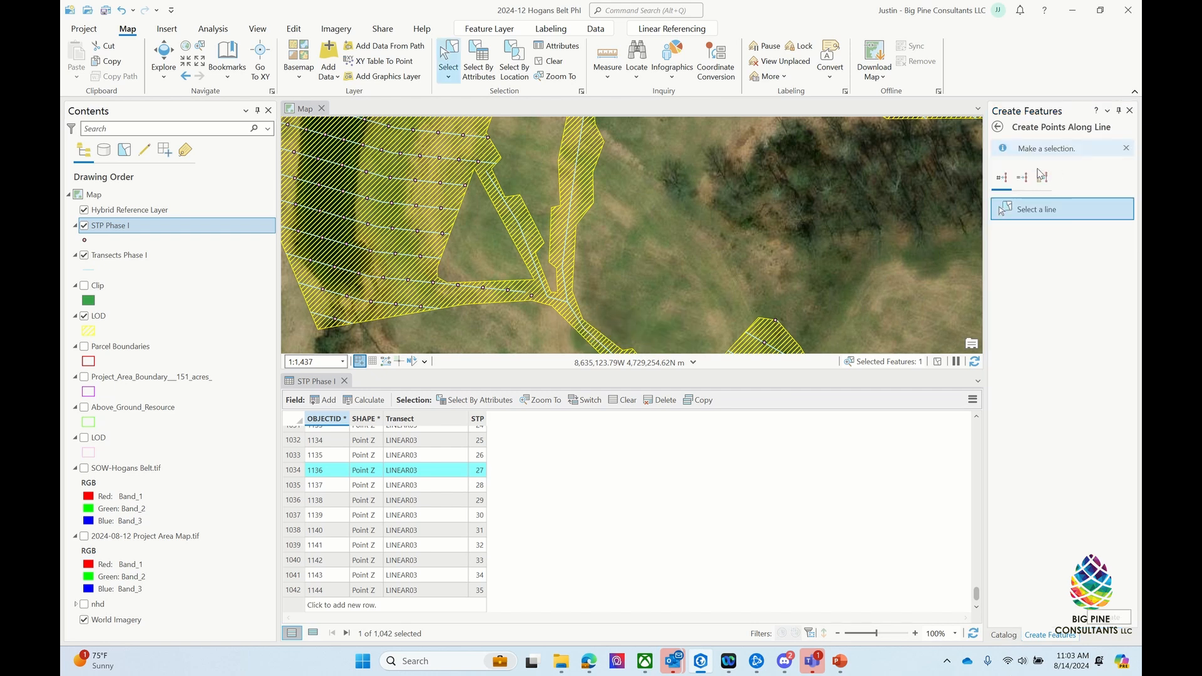
# Step: Make Transects Phase I the only selectable layer and select the LINEAR02 line running southeast through the junction
pyautogui.rightClick(132, 258)
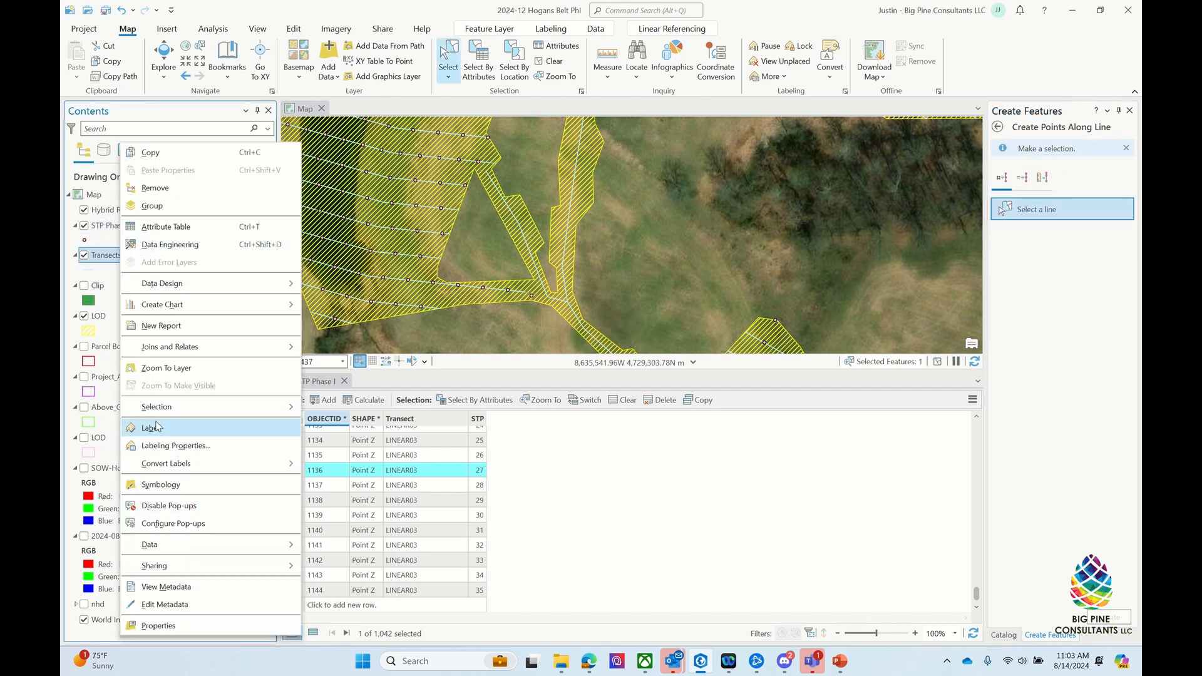
pyautogui.moveTo(215, 411)
pyautogui.click(352, 541)
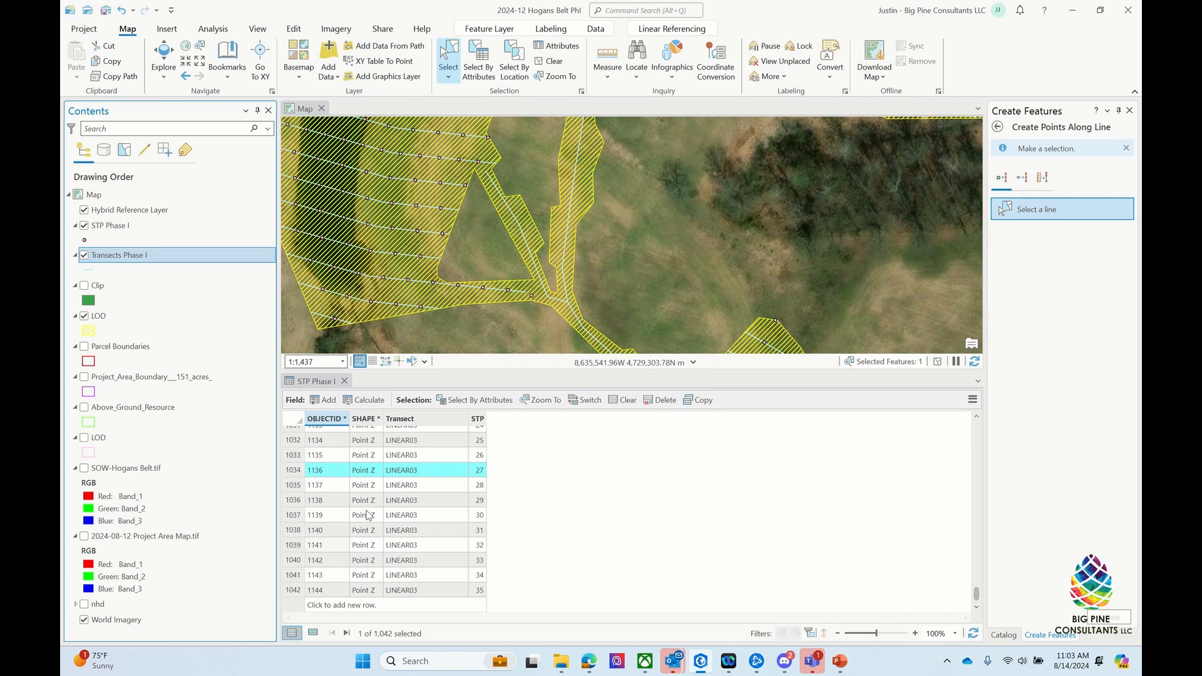
pyautogui.click(516, 227)
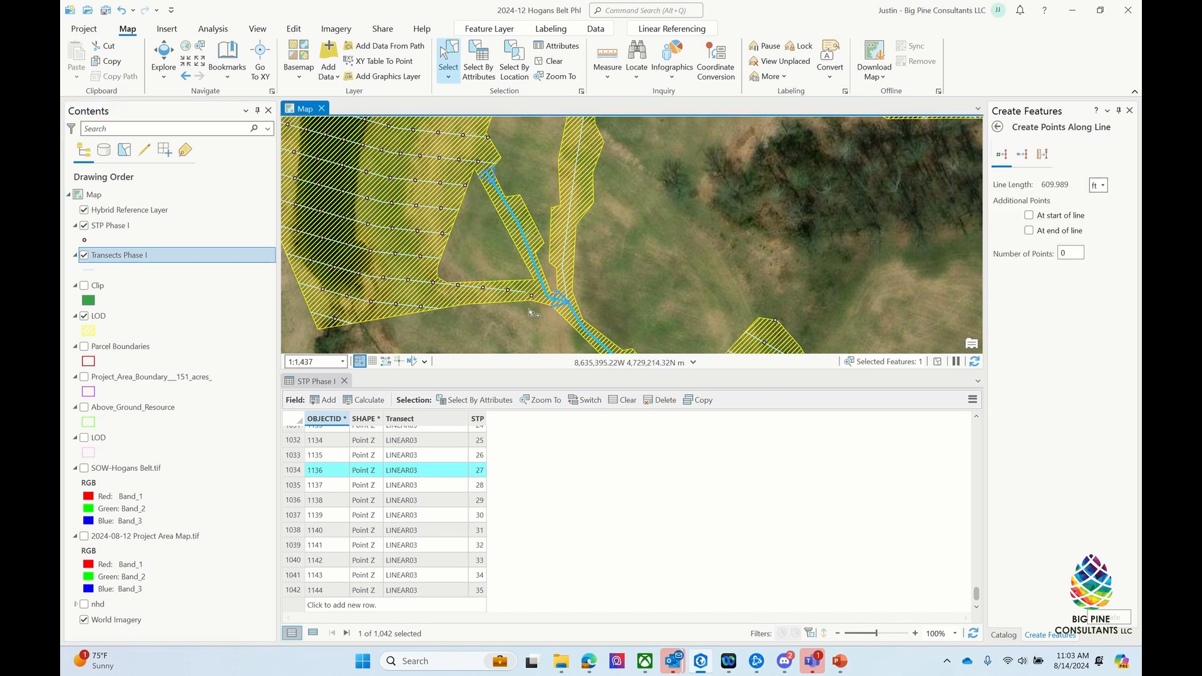
# Step: Include an additional point at the start of the LINEAR02 line, leaving the end-of-line point off
pyautogui.click(1030, 215)
pyautogui.click(1030, 230)
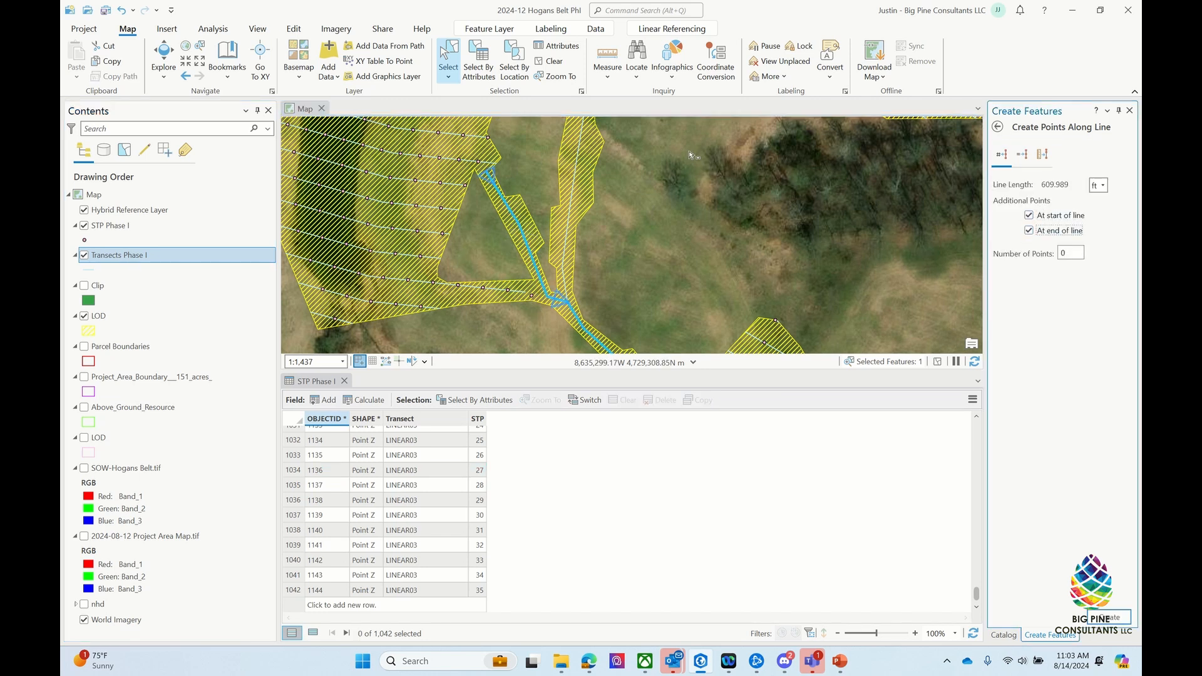
pyautogui.scroll(-3, 506, 179)
pyautogui.scroll(3, 571, 266)
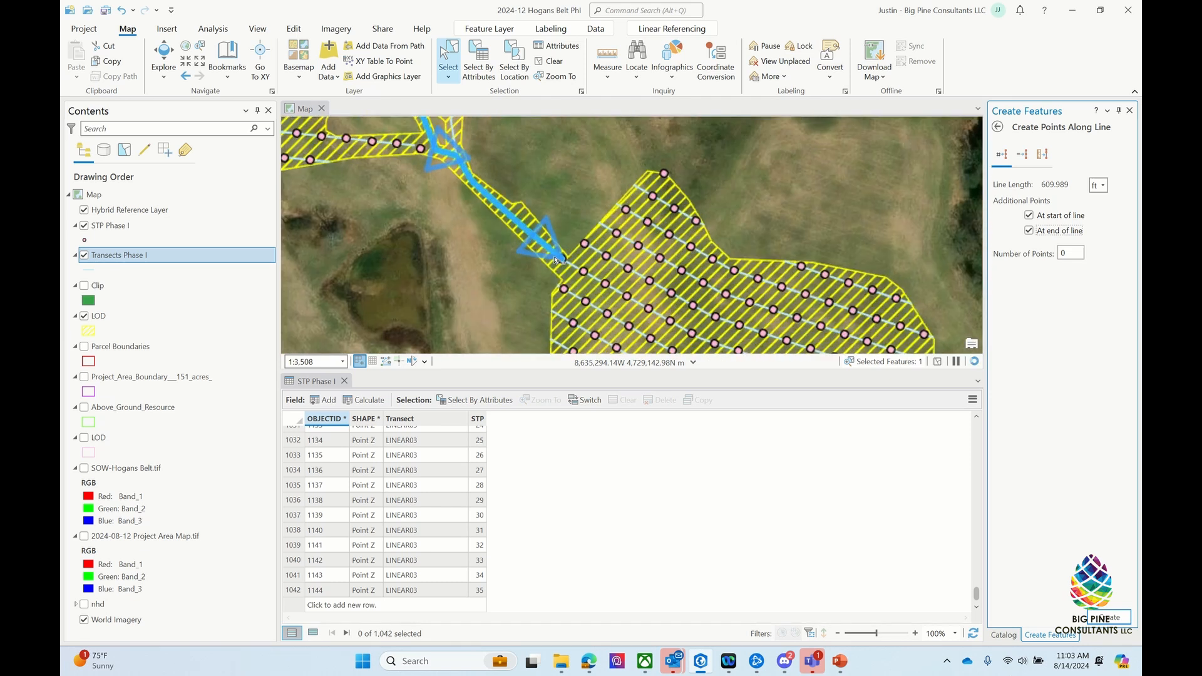
pyautogui.click(1029, 231)
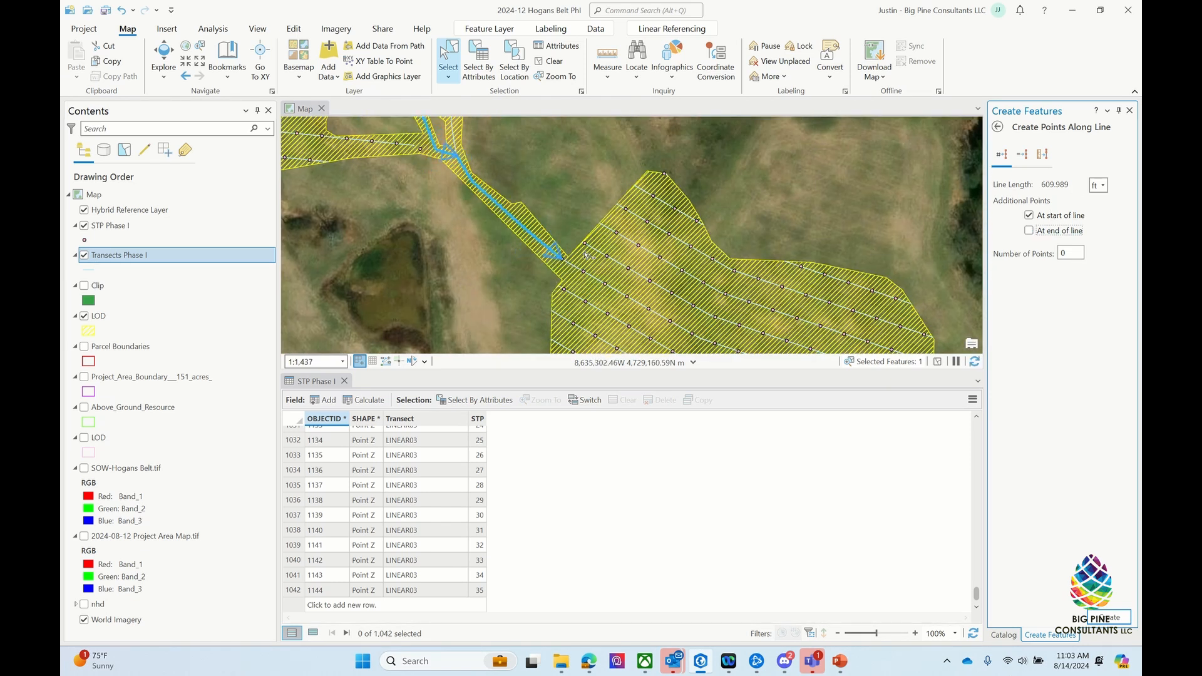
pyautogui.scroll(-4, 586, 254)
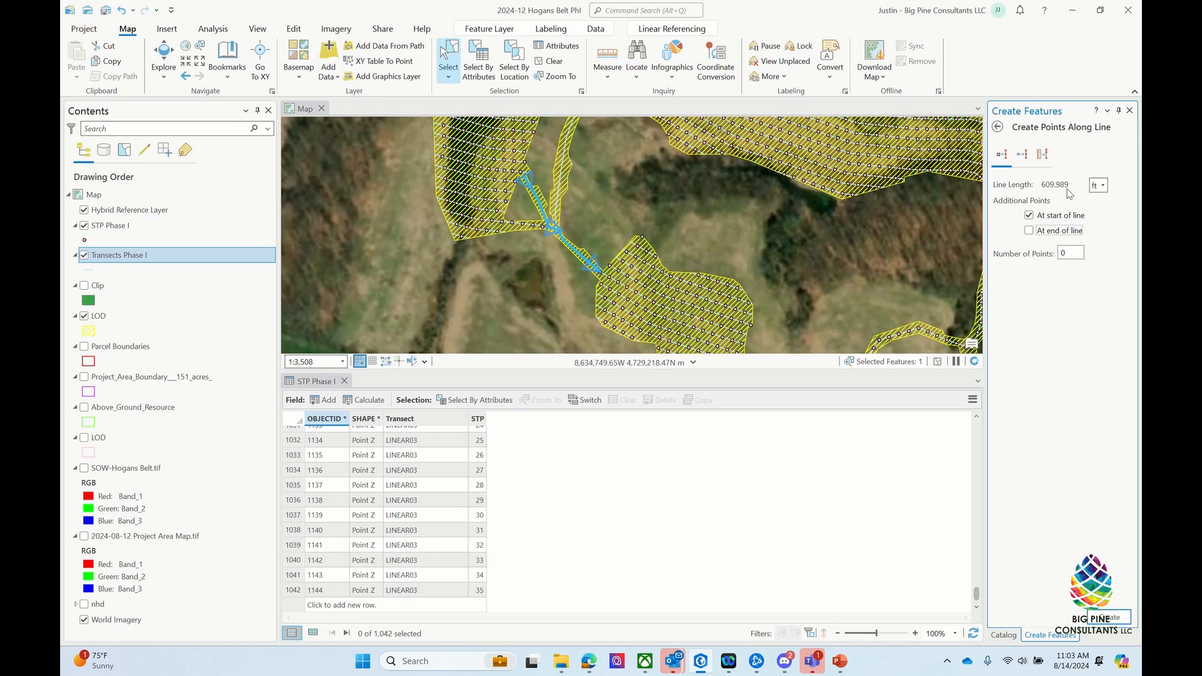
# Step: Create the LINEAR02 test points by distance from the start of the line, with the units set to metres
pyautogui.click(1022, 154)
pyautogui.click(1101, 185)
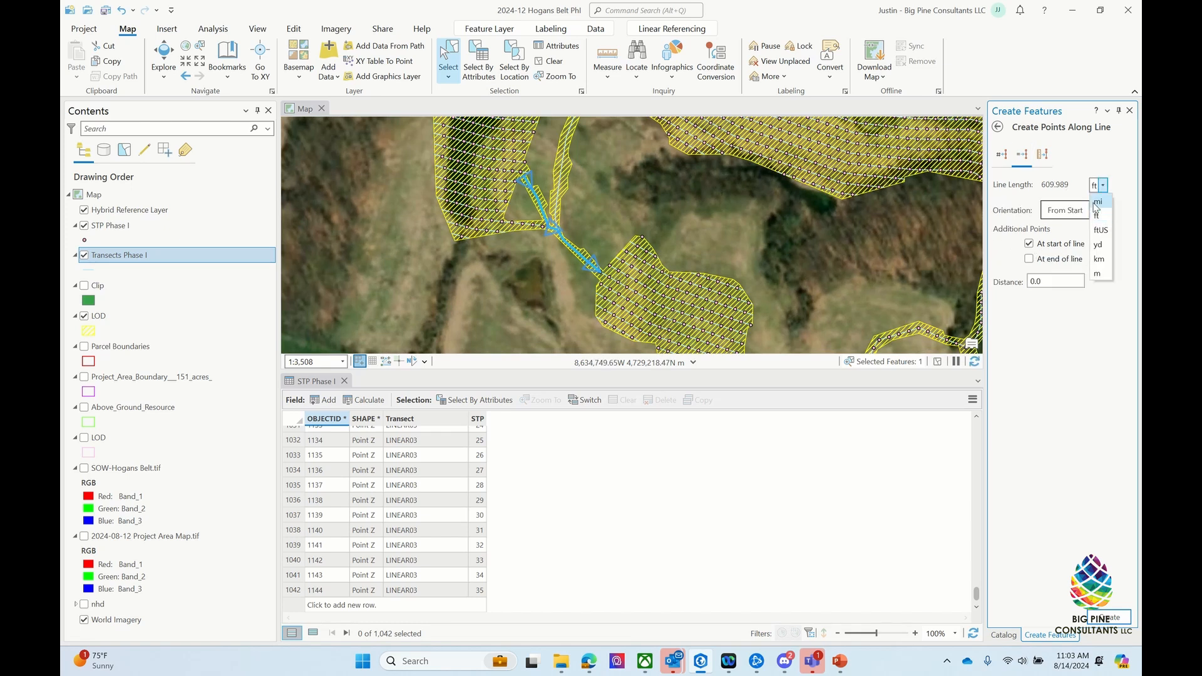
pyautogui.click(1097, 273)
pyautogui.click(1057, 282)
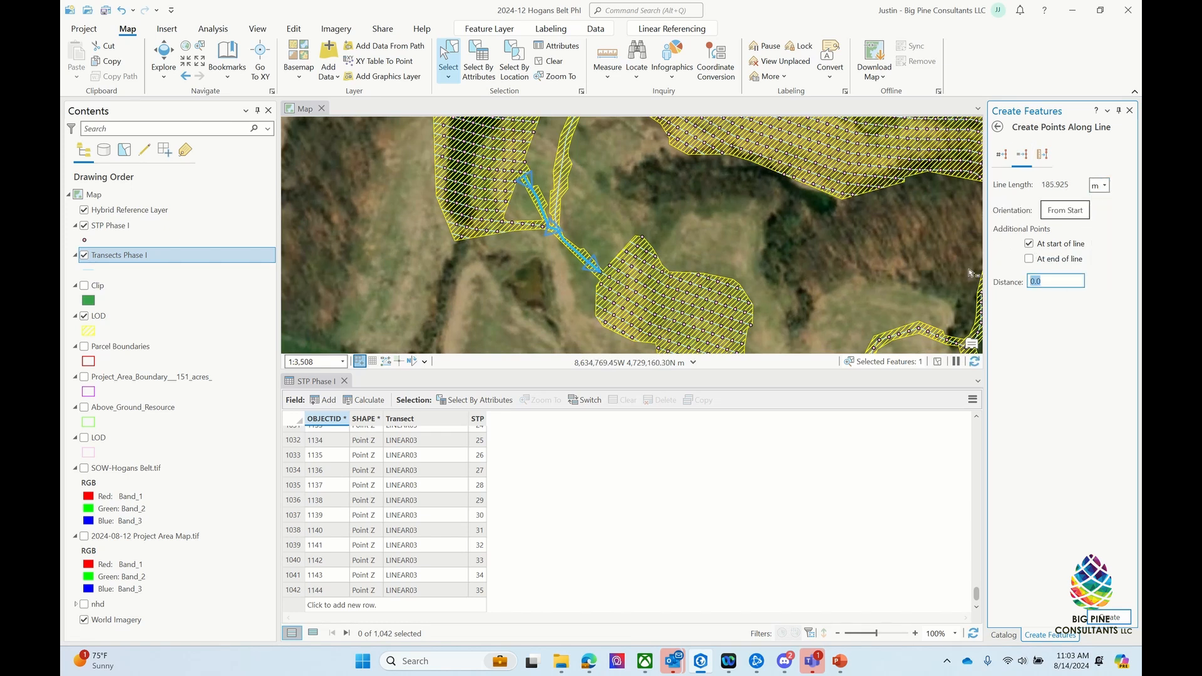
pyautogui.click(1048, 358)
pyautogui.click(1112, 617)
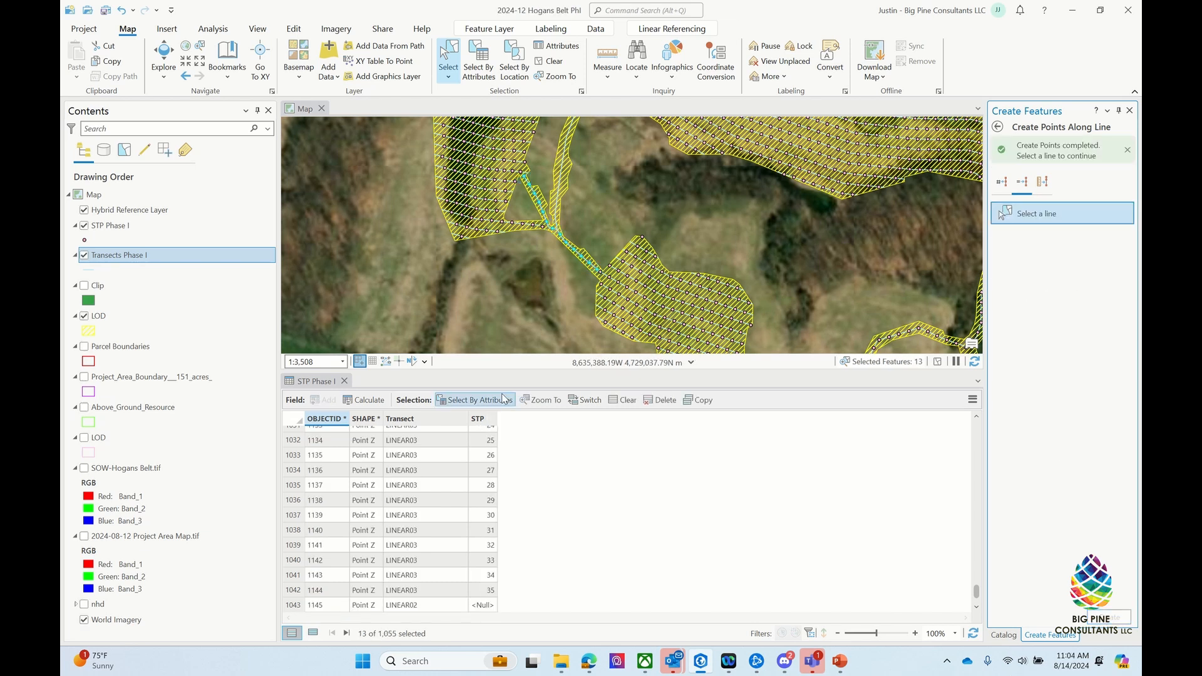
# Step: Number the STP field of the selected LINEAR02 points with SequentialNumber() and go to the end of the attribute table
pyautogui.click(364, 400)
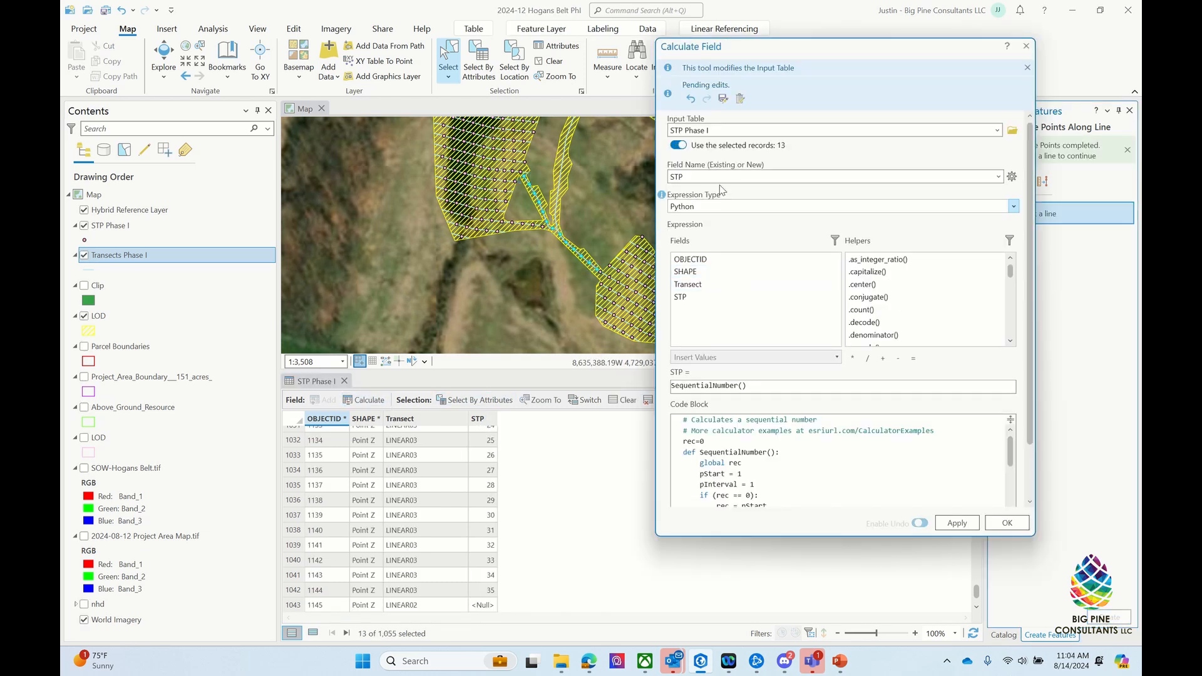
pyautogui.click(1007, 522)
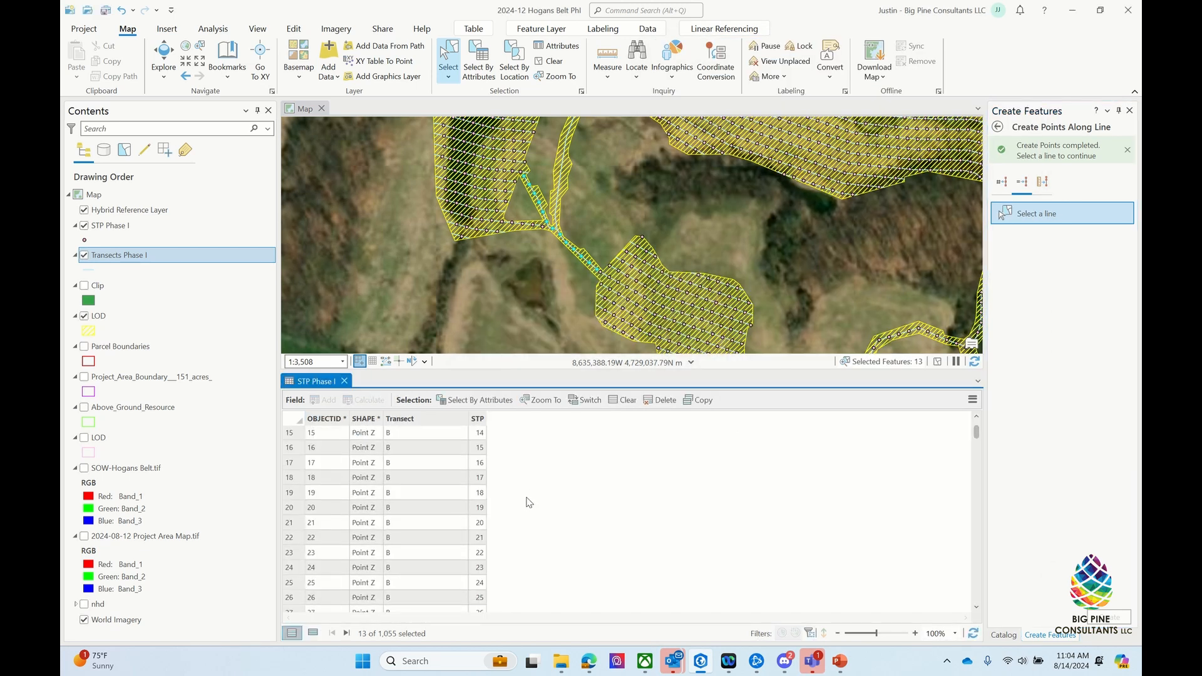
pyautogui.moveTo(976, 432); pyautogui.dragTo(982, 621)
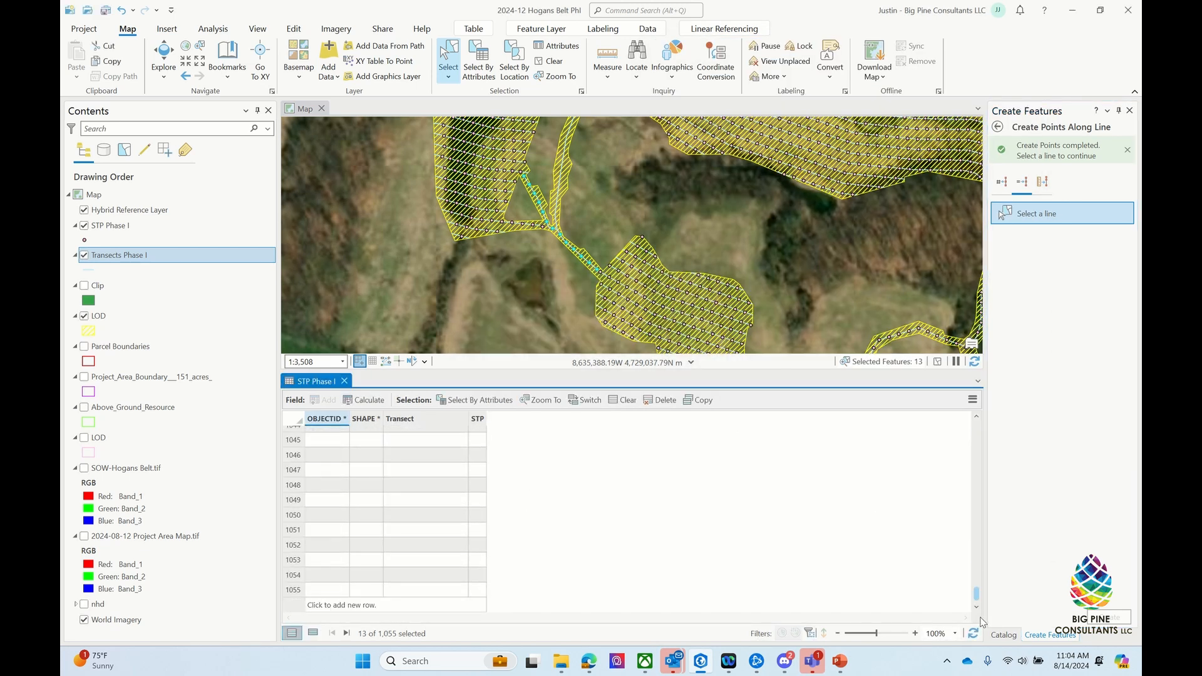
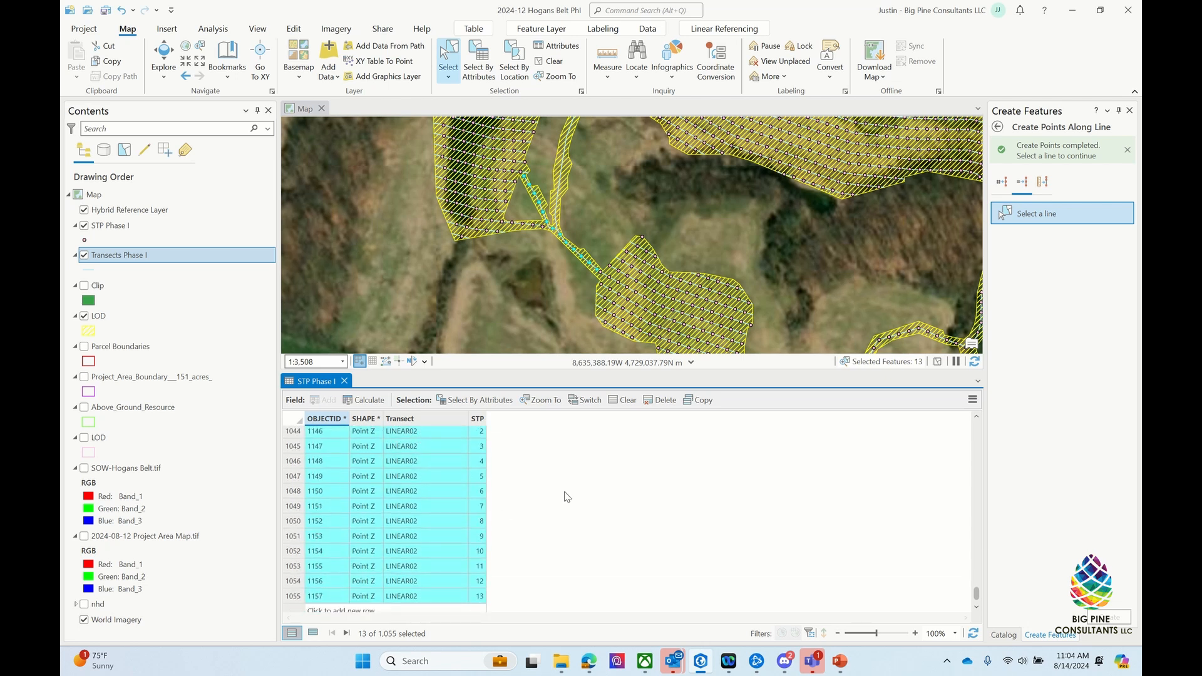
# Step: Enter a LINEAR transect name in the STP Phase I template and set it to create points along a line
pyautogui.scroll(3, 575, 496)
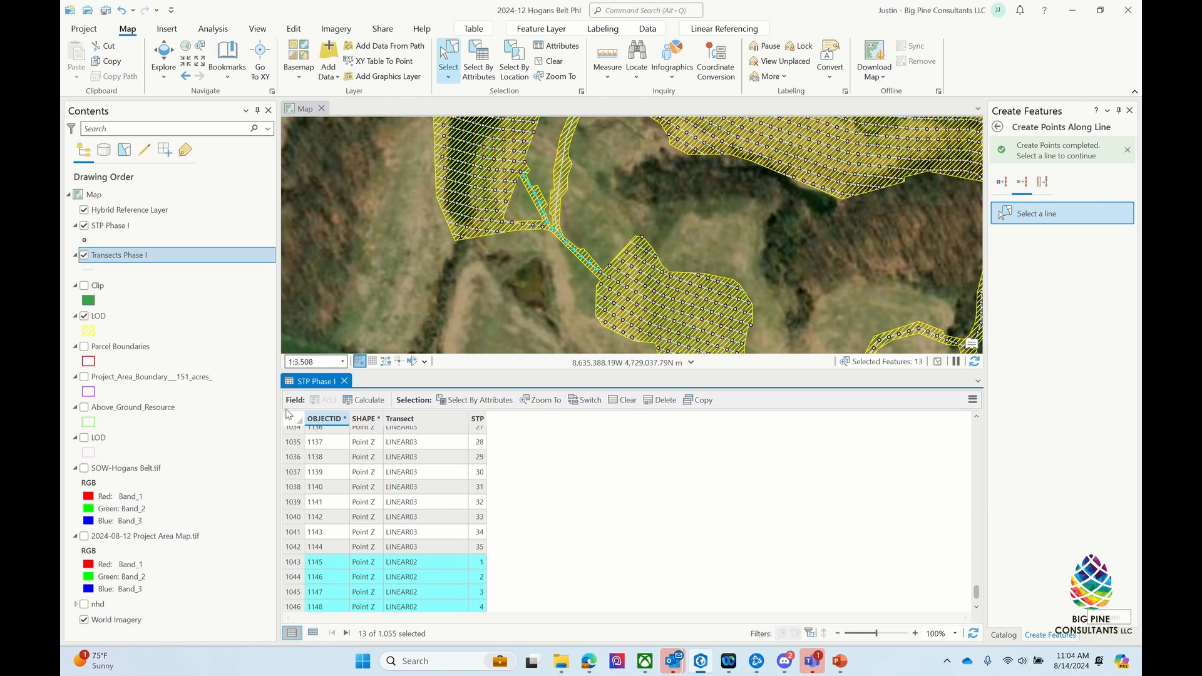
pyautogui.scroll(-2, 486, 279)
pyautogui.scroll(2, 522, 192)
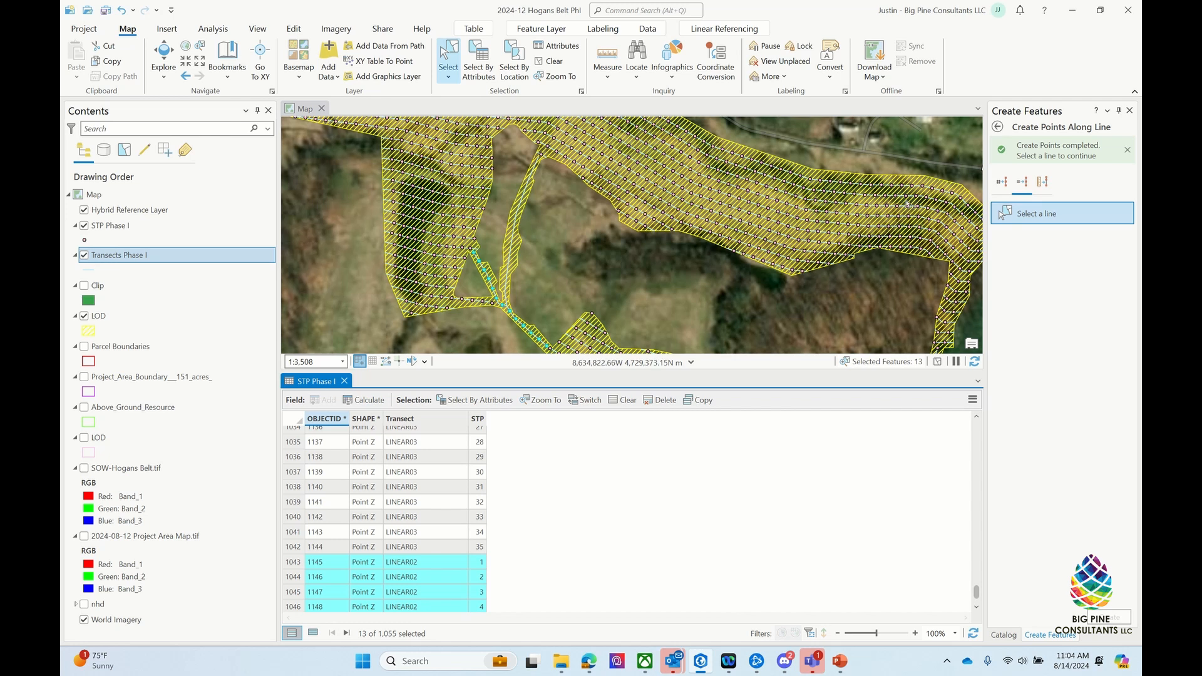
pyautogui.click(1001, 127)
pyautogui.click(1033, 236)
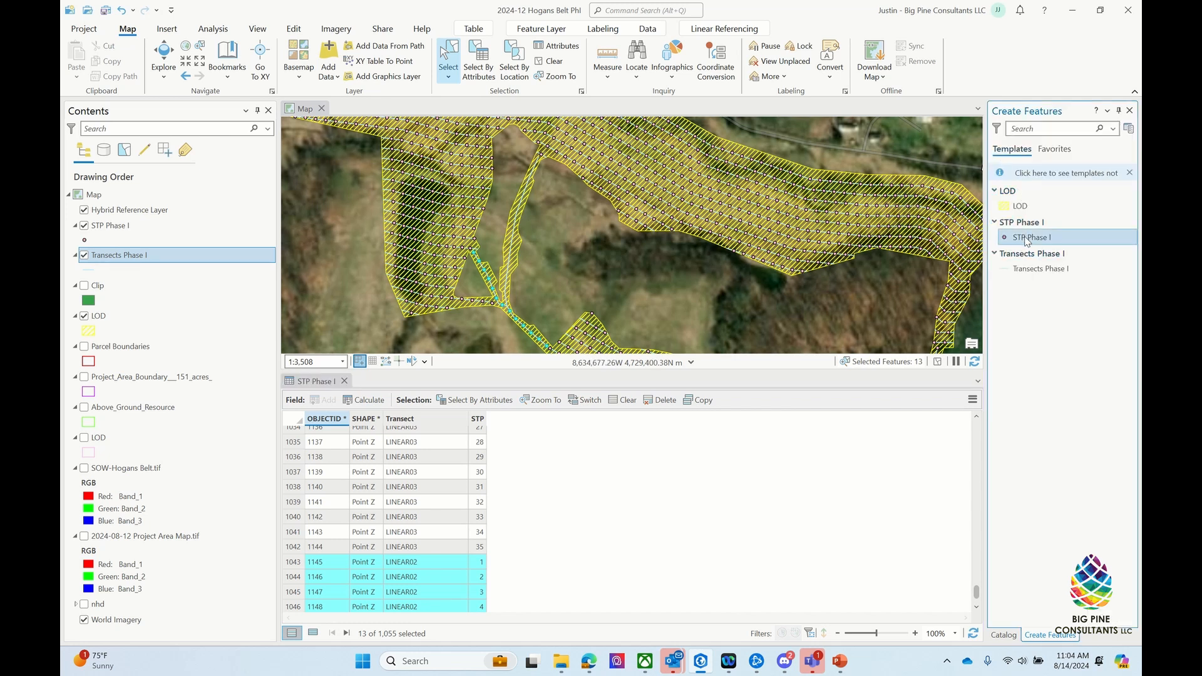
pyautogui.click(1124, 251)
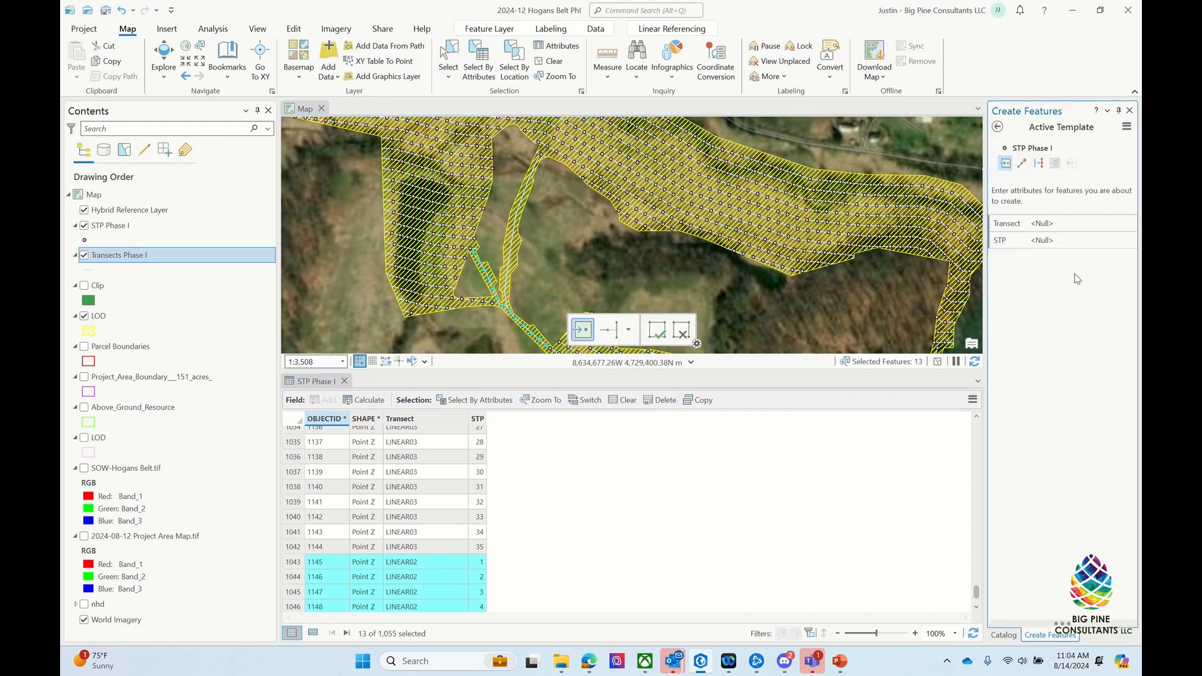
pyautogui.click(1067, 224)
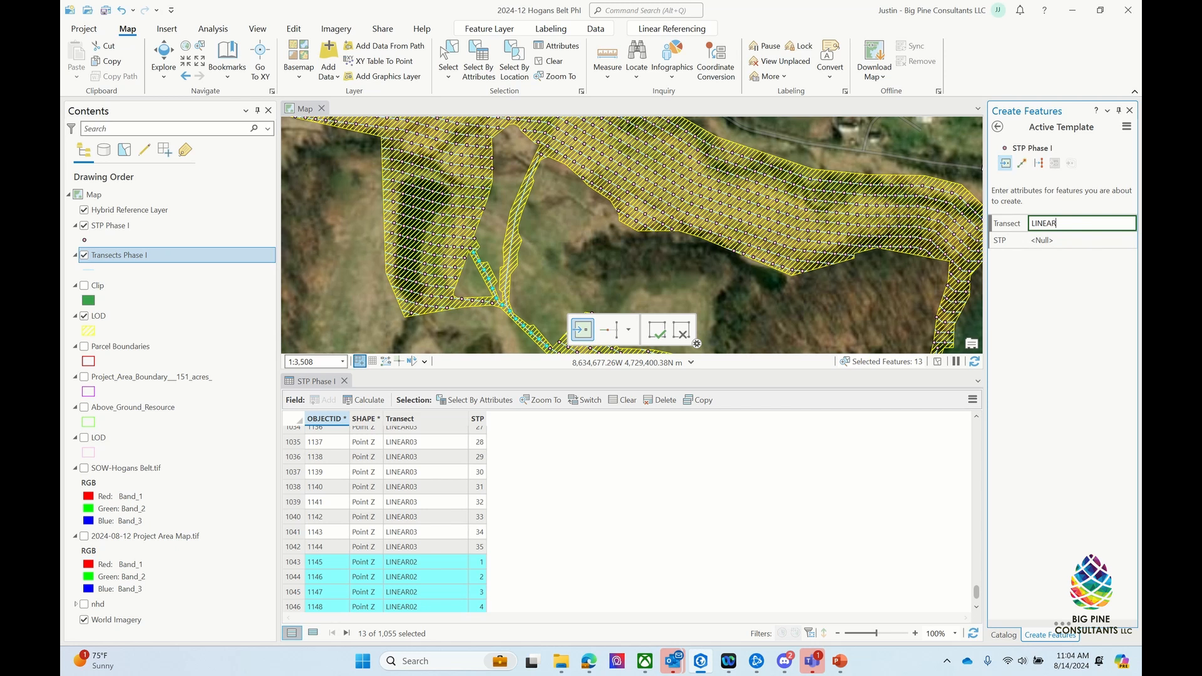
pyautogui.click(1037, 165)
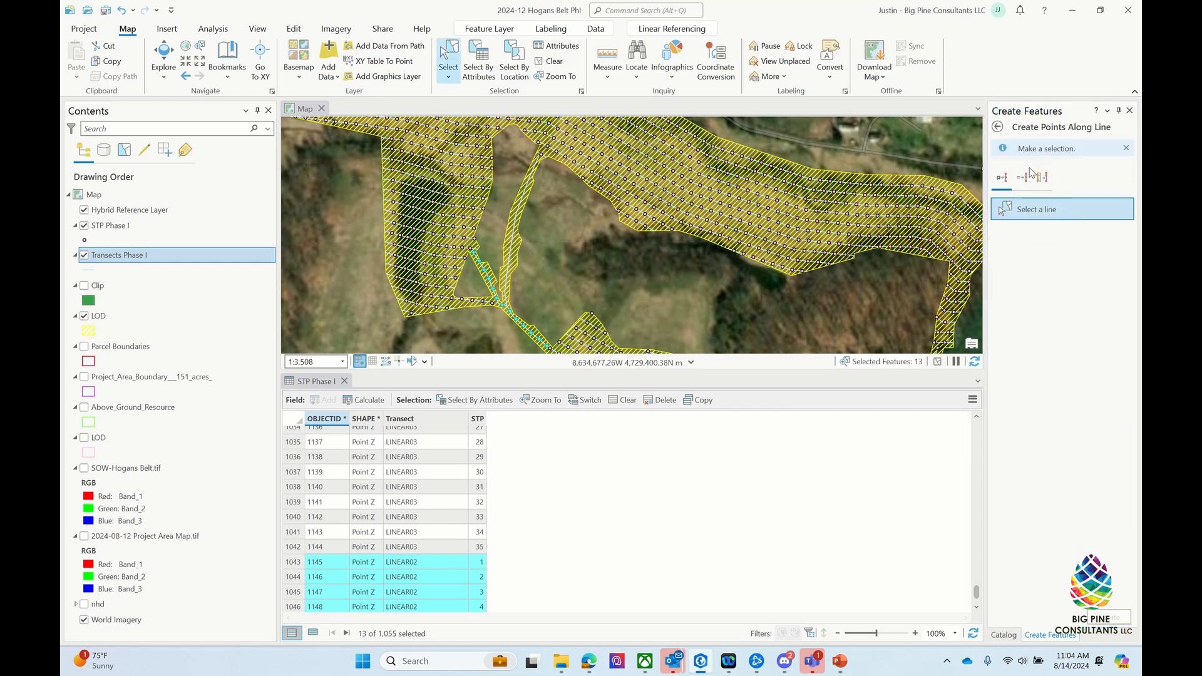
# Step: Select the transect line running north from the corridor junction and include additional points at its start and end
pyautogui.click(531, 187)
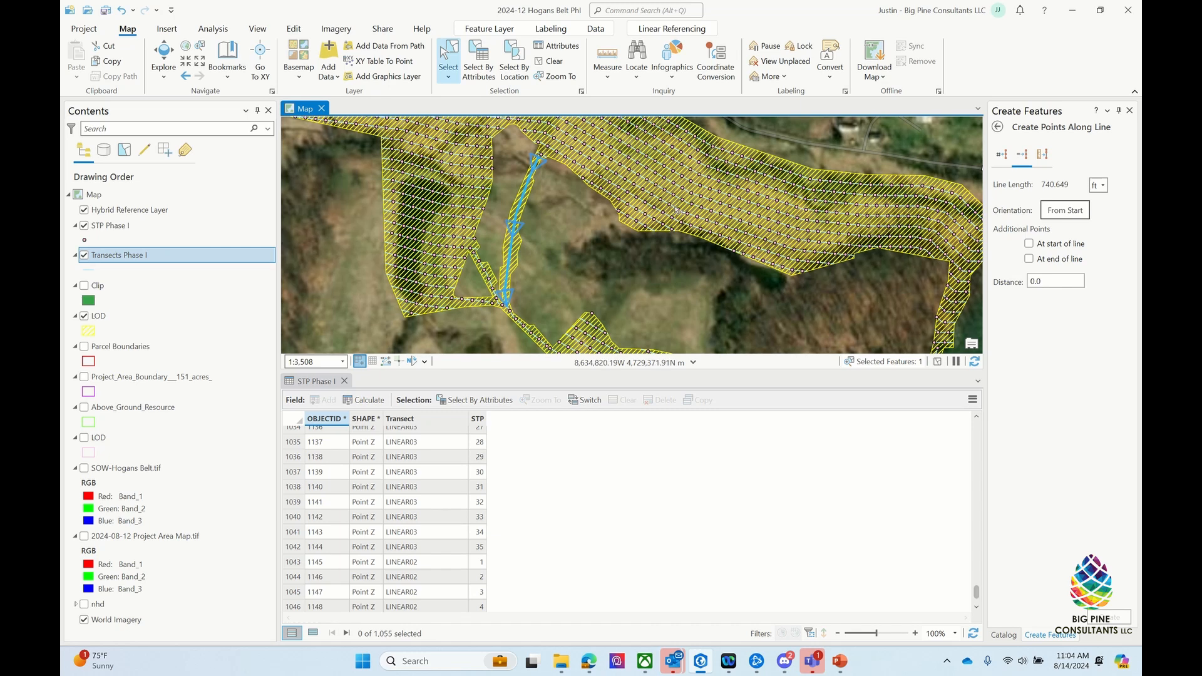
pyautogui.scroll(4, 538, 166)
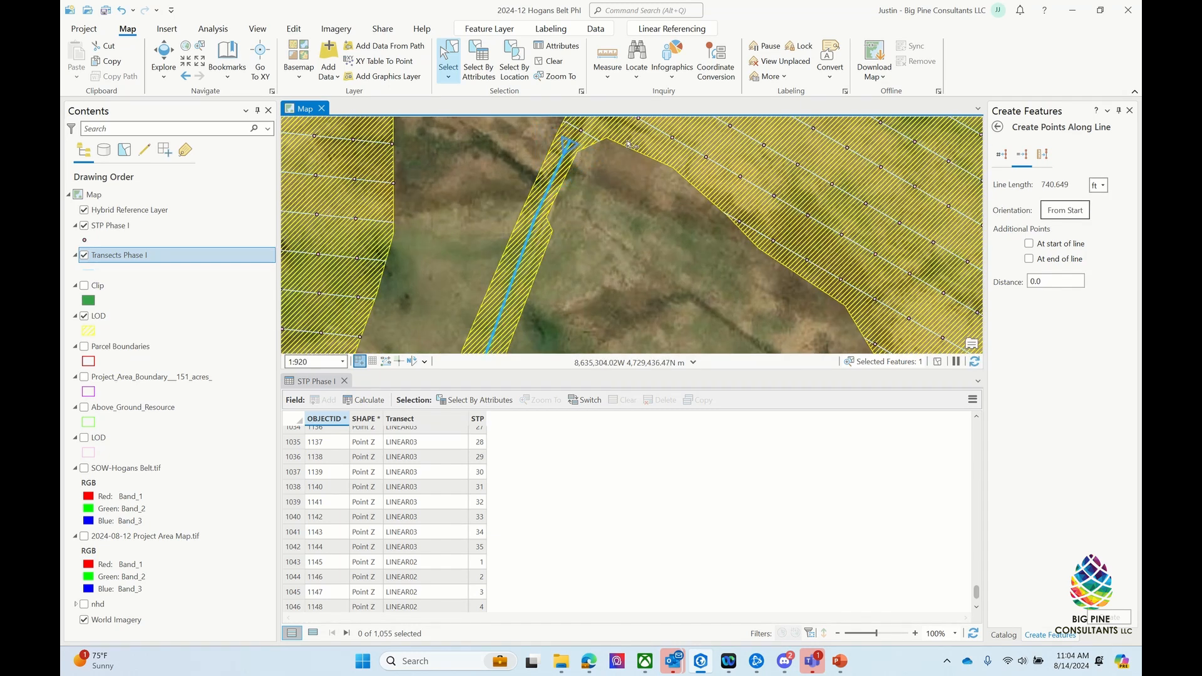
pyautogui.scroll(-4, 628, 144)
pyautogui.scroll(4, 583, 290)
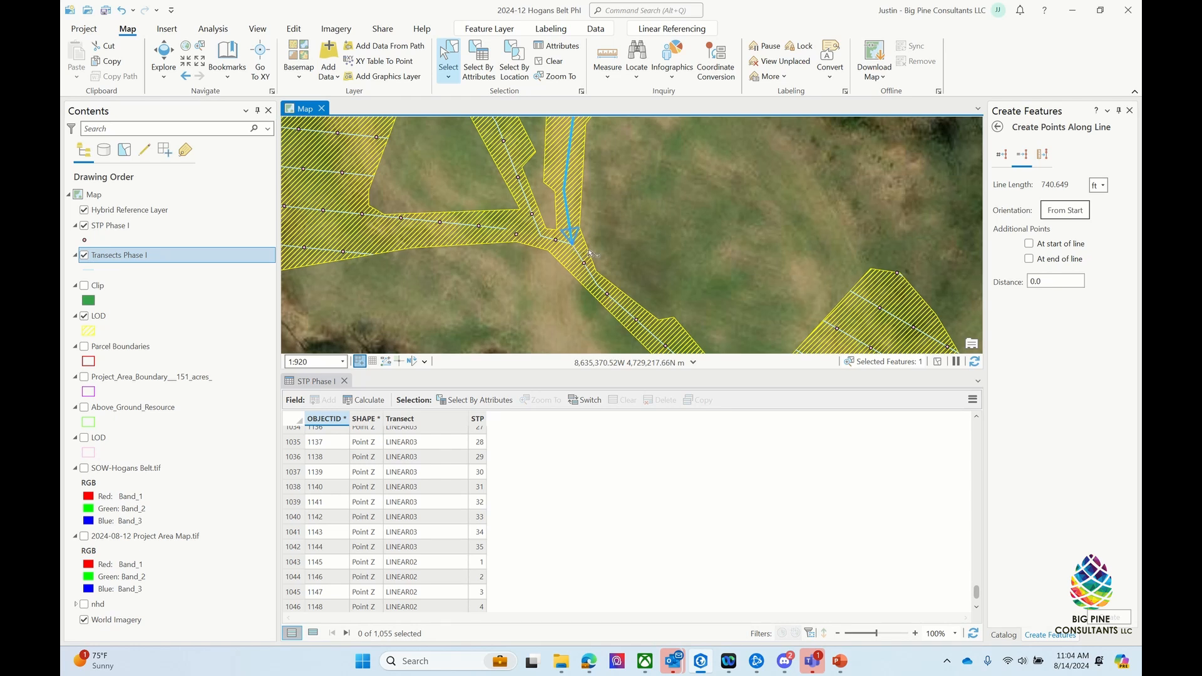
pyautogui.click(1029, 244)
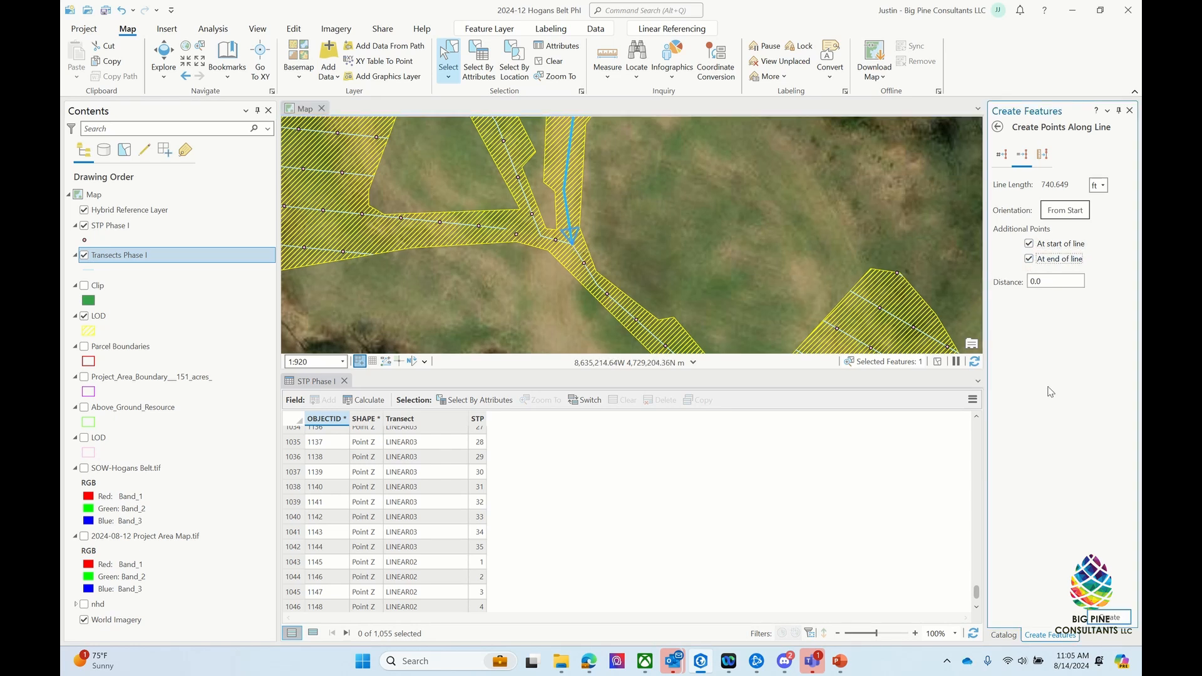
# Step: Create the STPs along the selected north-south line at a distance of 15 m from the start
pyautogui.click(1104, 186)
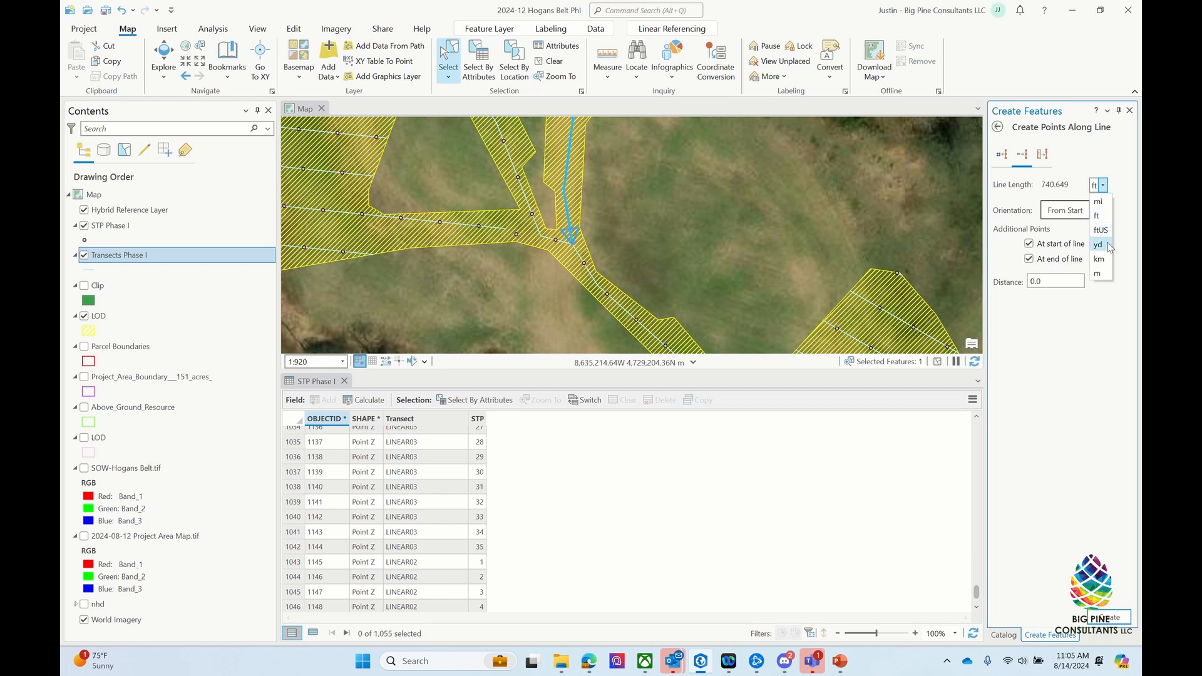
pyautogui.click(1100, 275)
pyautogui.click(1054, 281)
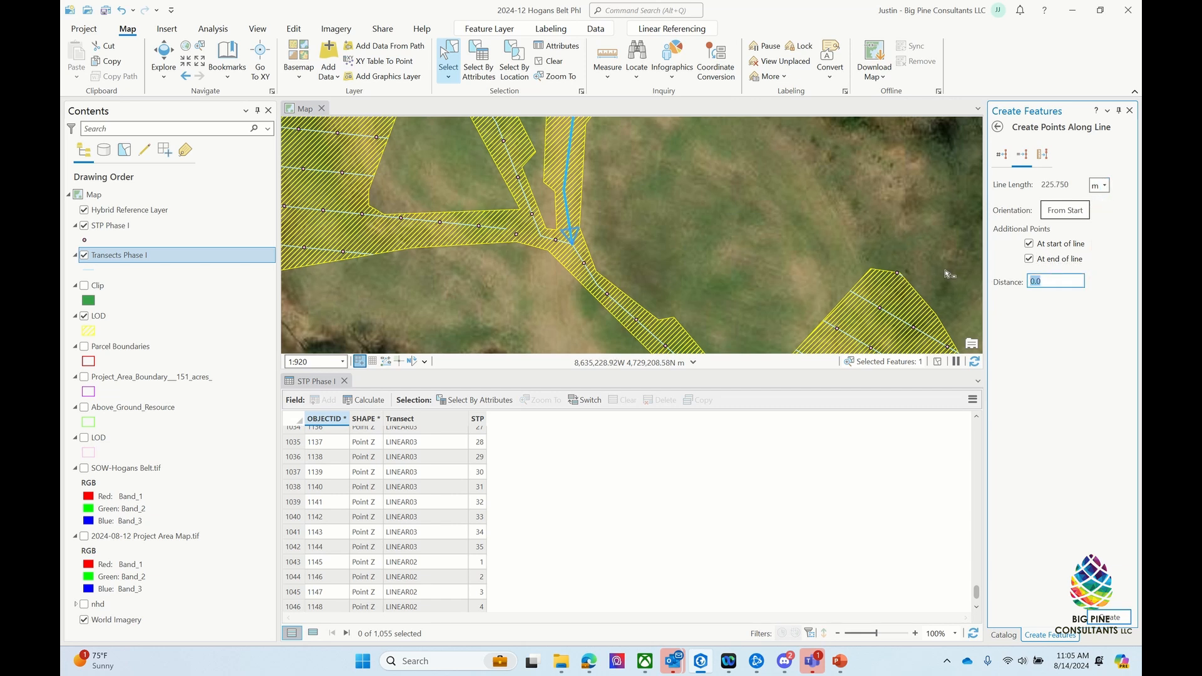
pyautogui.click(1009, 359)
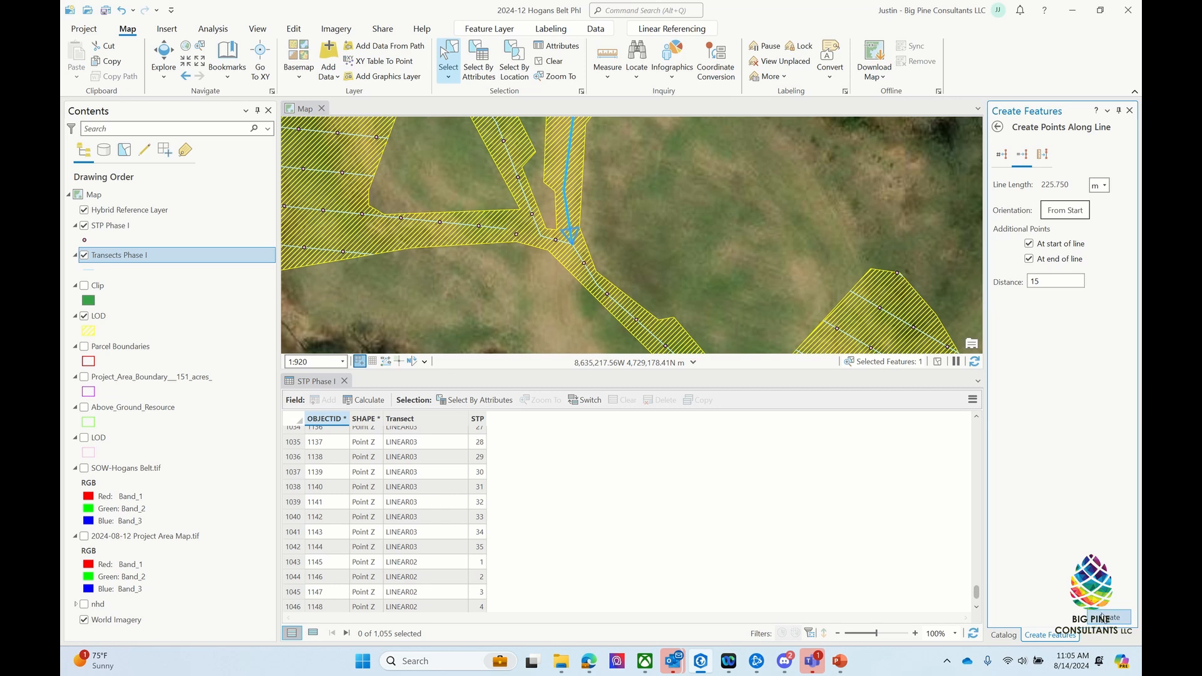
pyautogui.click(1102, 617)
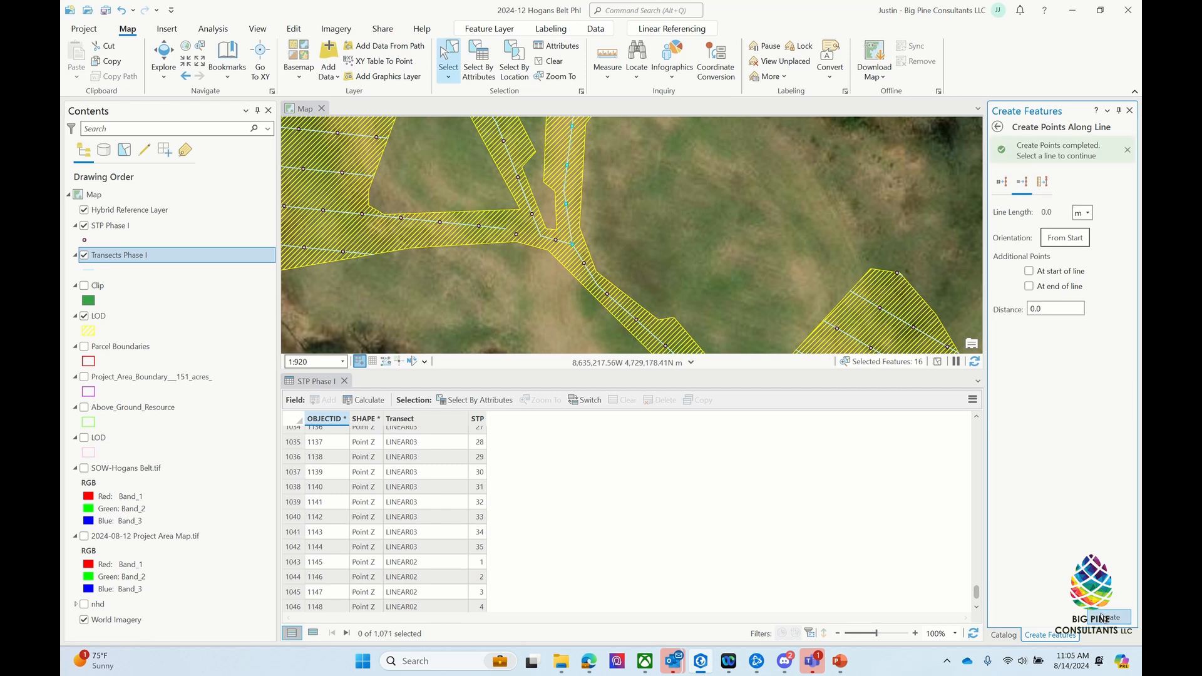
# Step: Measure from the second-to-last STP on the north-south line to the nearest LINEAR02 point at the junction
pyautogui.scroll(4, 559, 306)
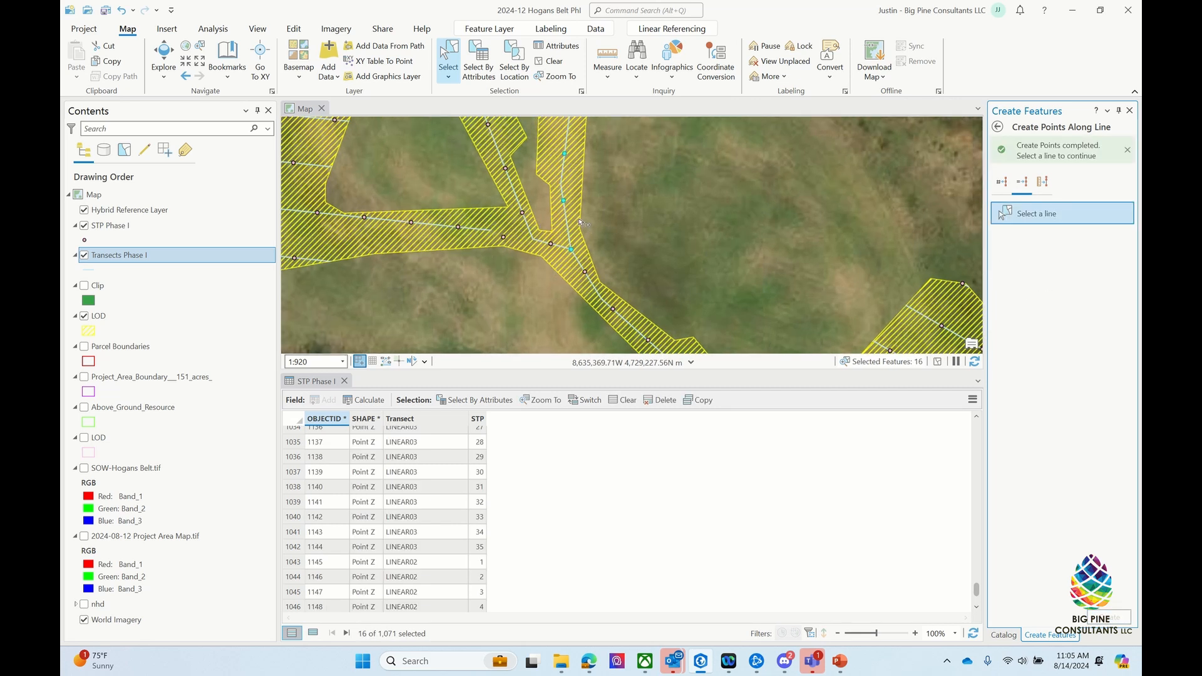
pyautogui.scroll(-2, 567, 283)
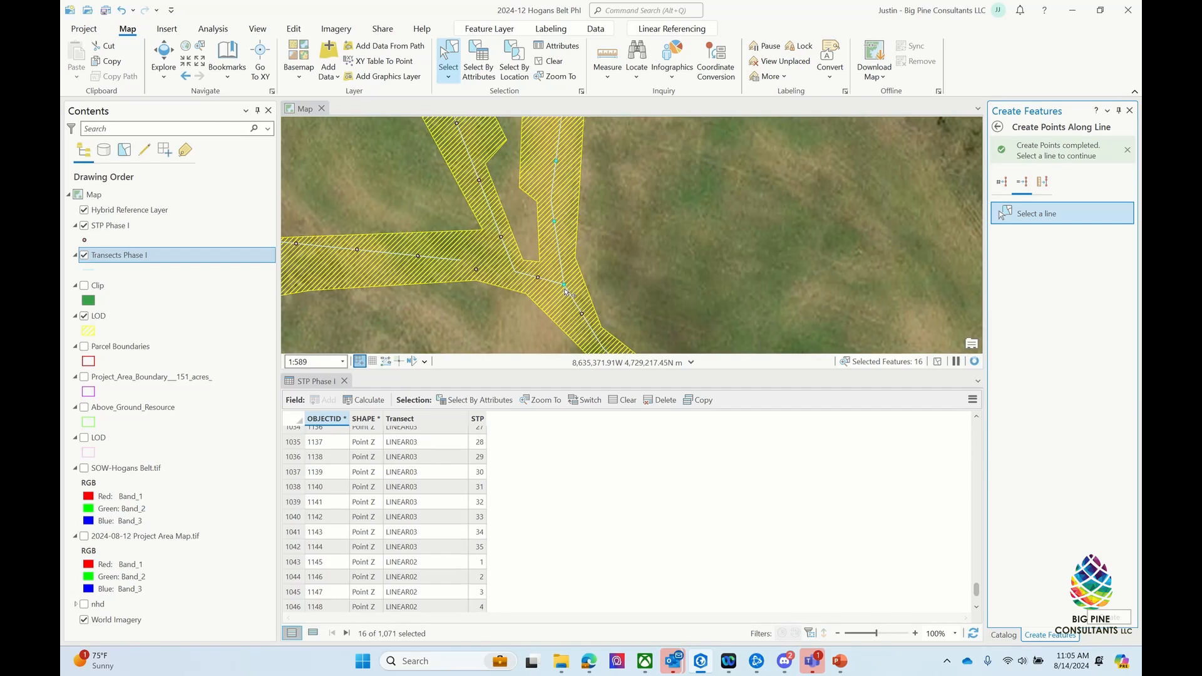
pyautogui.scroll(-4, 644, 285)
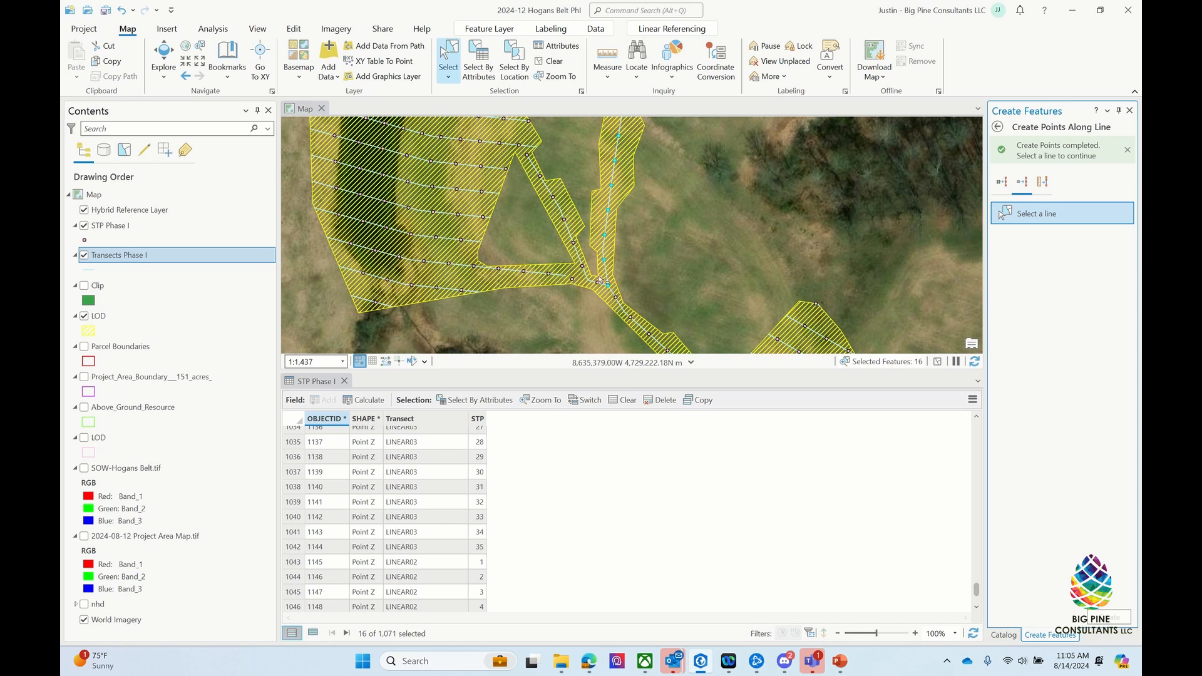
pyautogui.scroll(2, 623, 239)
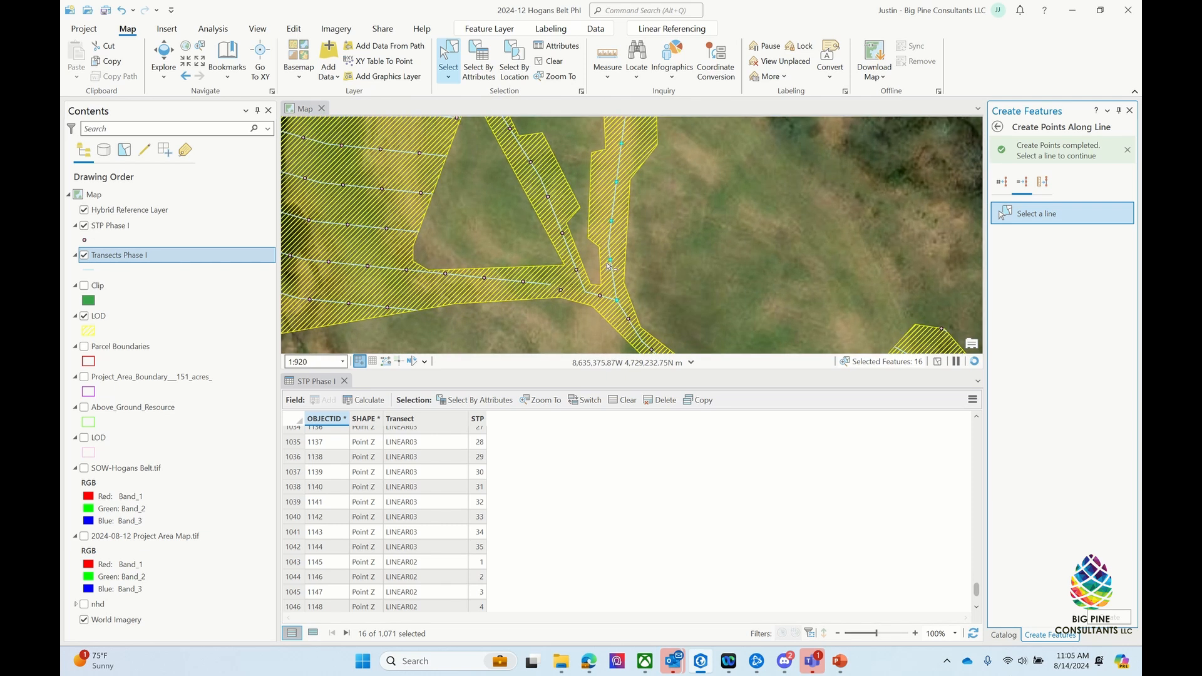
pyautogui.click(607, 59)
pyautogui.click(613, 256)
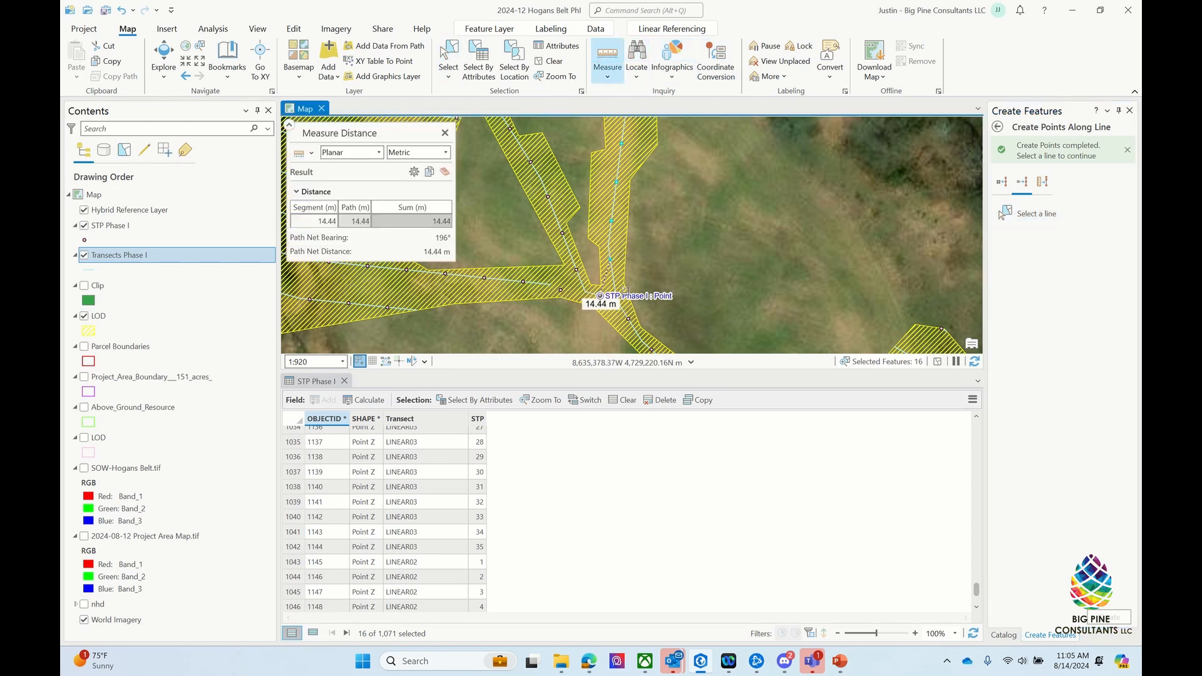
pyautogui.click(445, 133)
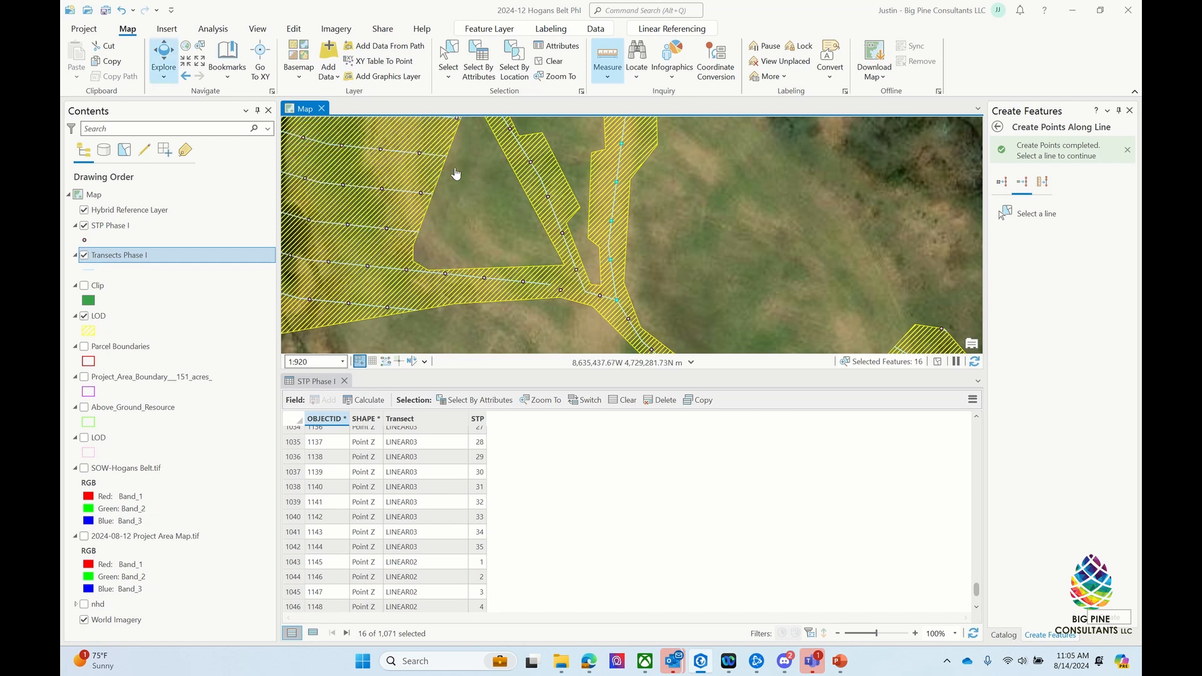
# Step: Calculate the STP numbers for the selected new points along the north-south corridor line
pyautogui.scroll(-5, 571, 276)
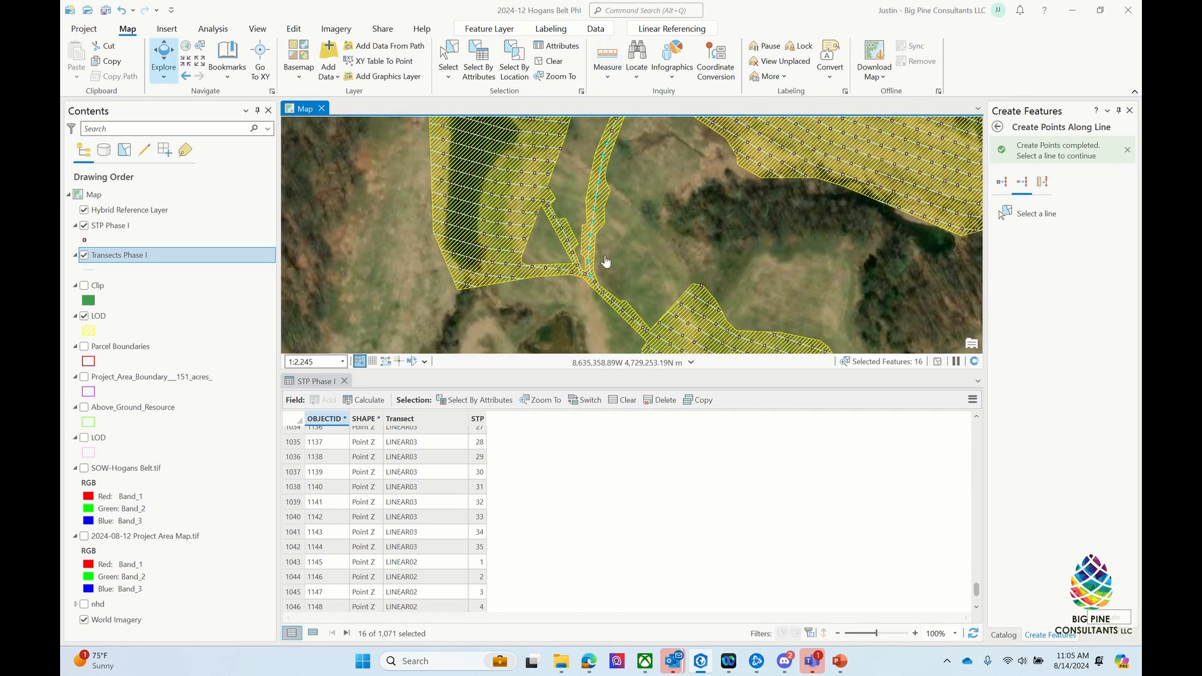
pyautogui.scroll(5, 639, 200)
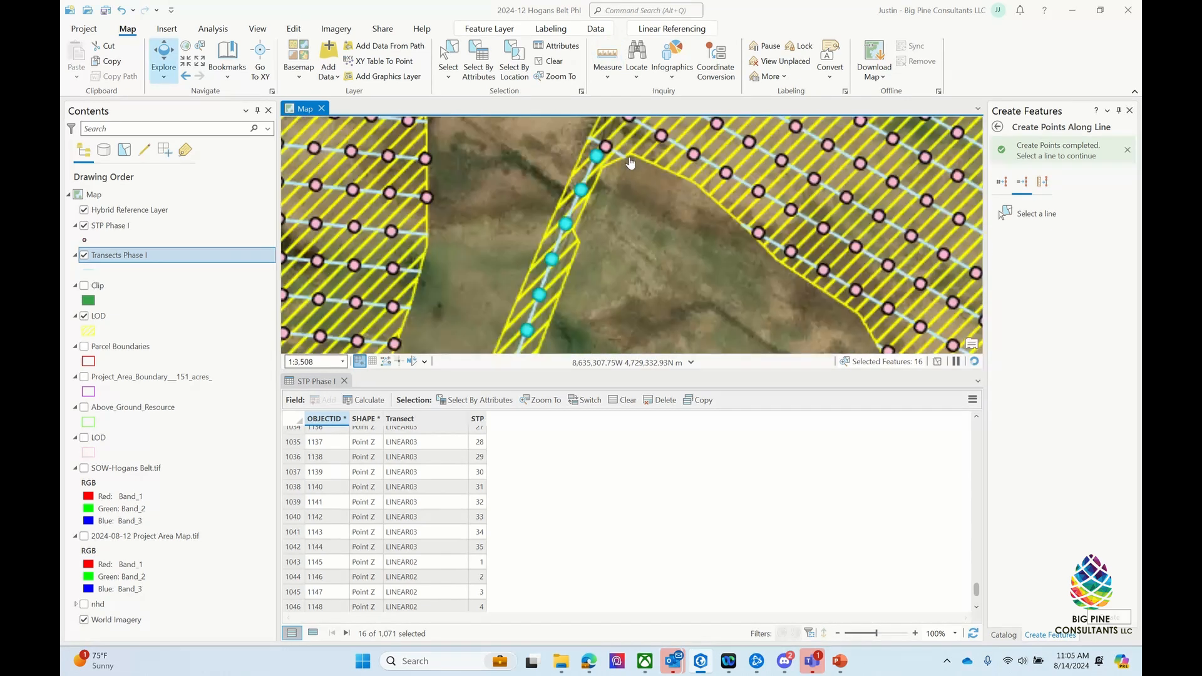
pyautogui.scroll(-5, 652, 157)
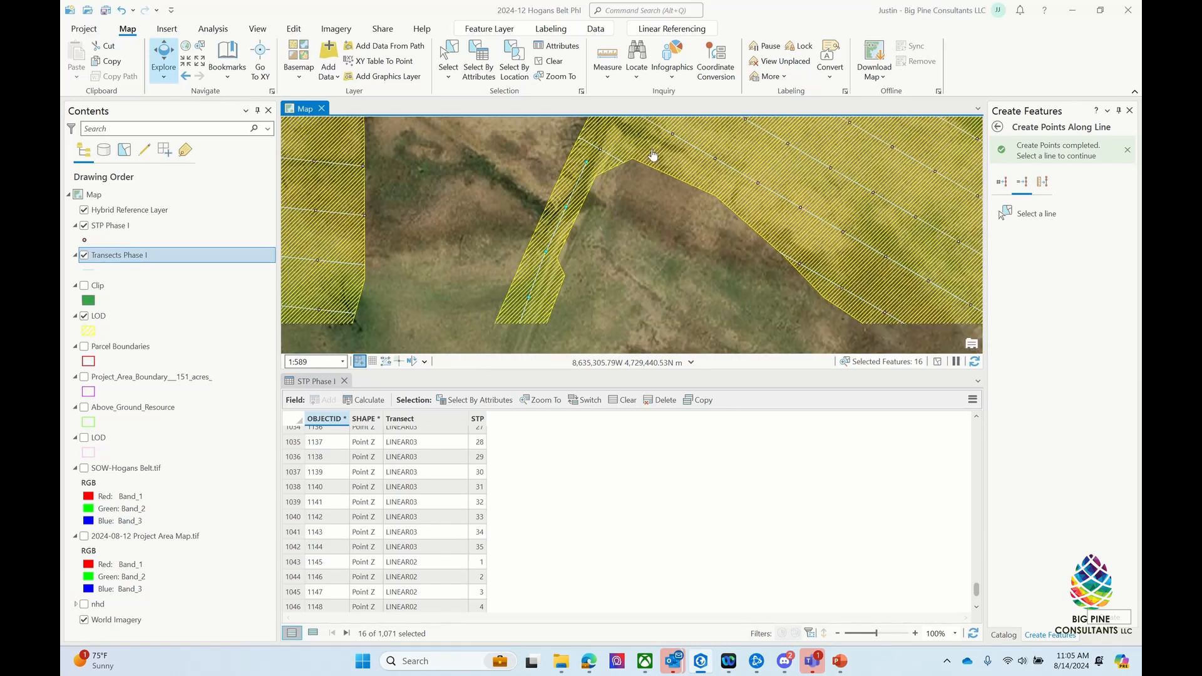
pyautogui.scroll(3, 614, 320)
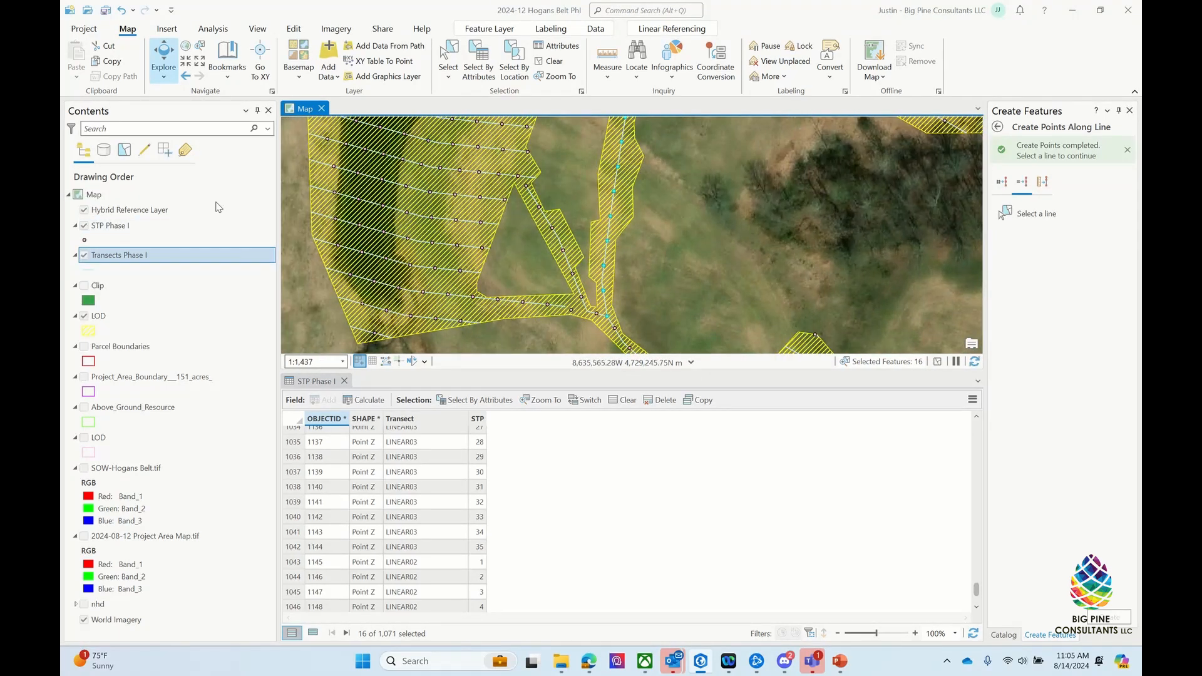
pyautogui.click(364, 400)
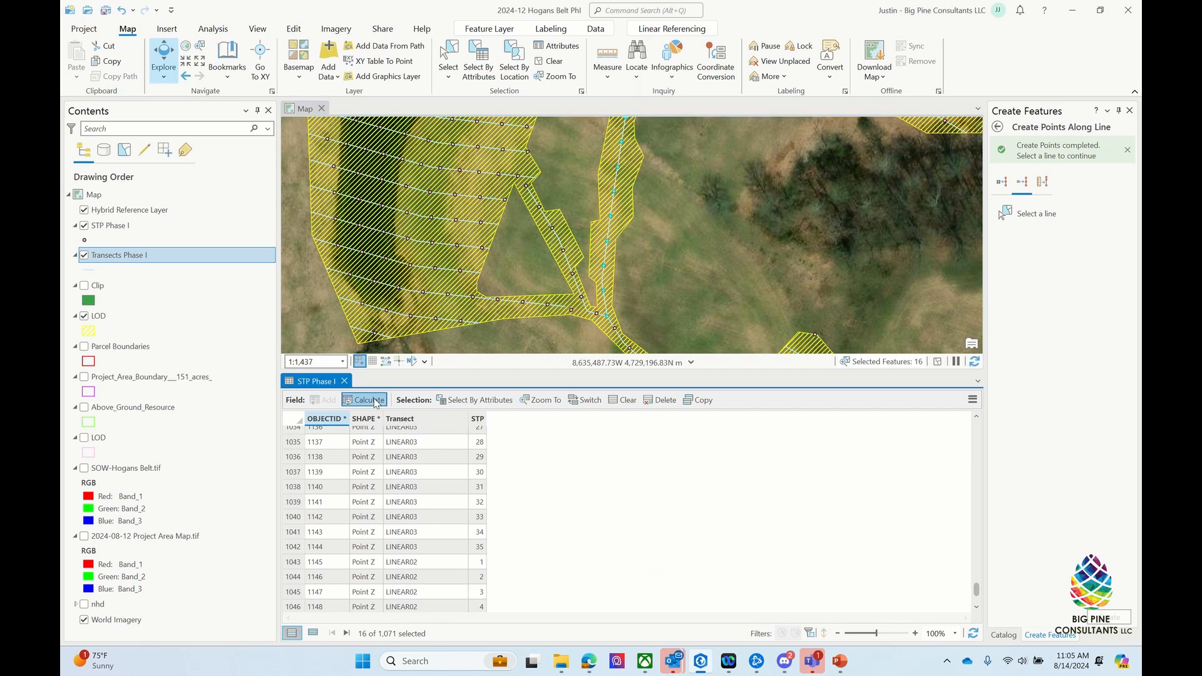
pyautogui.click(984, 526)
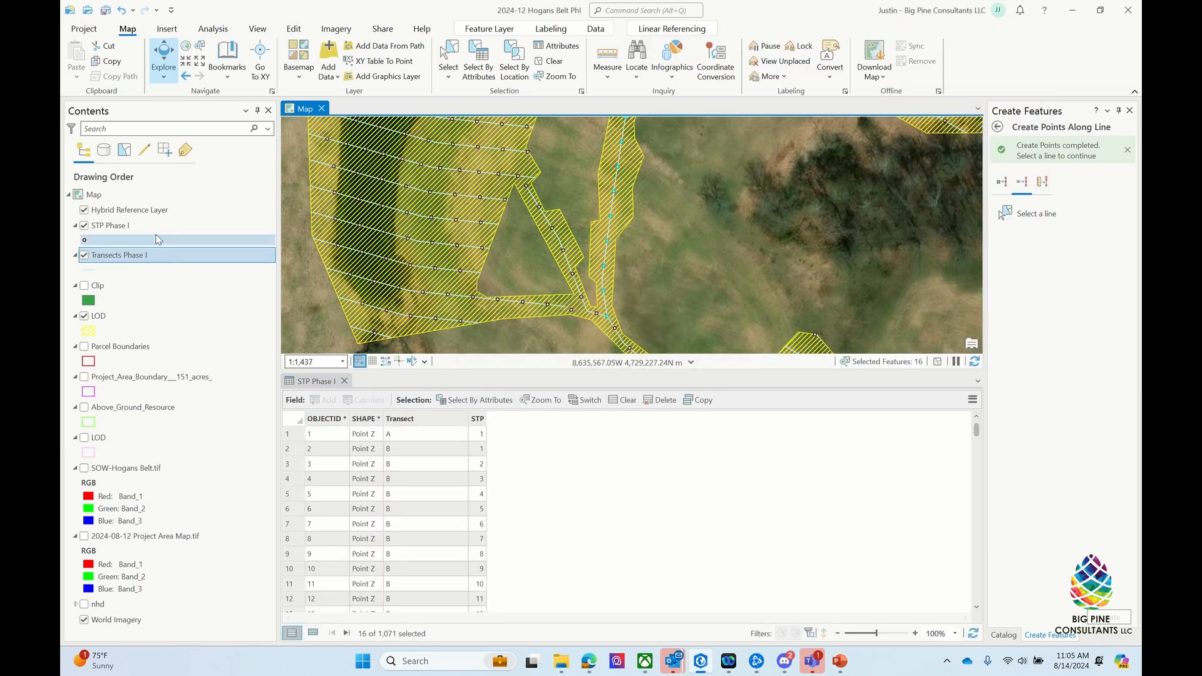
# Step: Clear the selection and make STP Phase I the only selectable layer
pyautogui.click(550, 60)
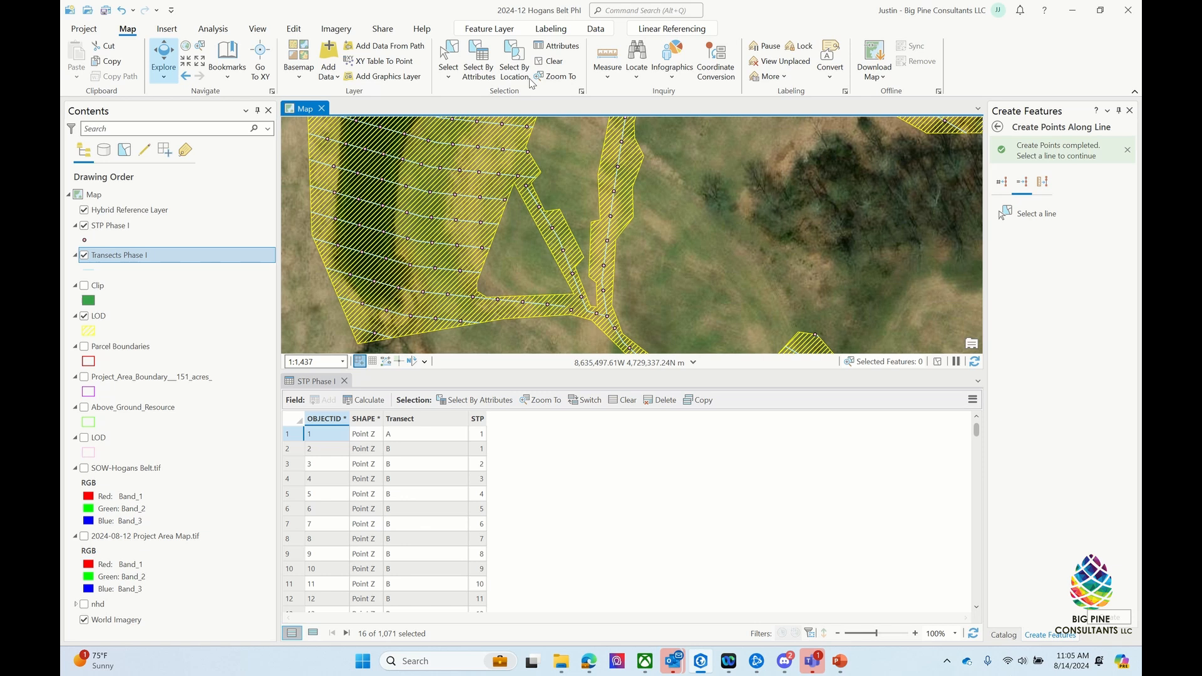
pyautogui.rightClick(129, 240)
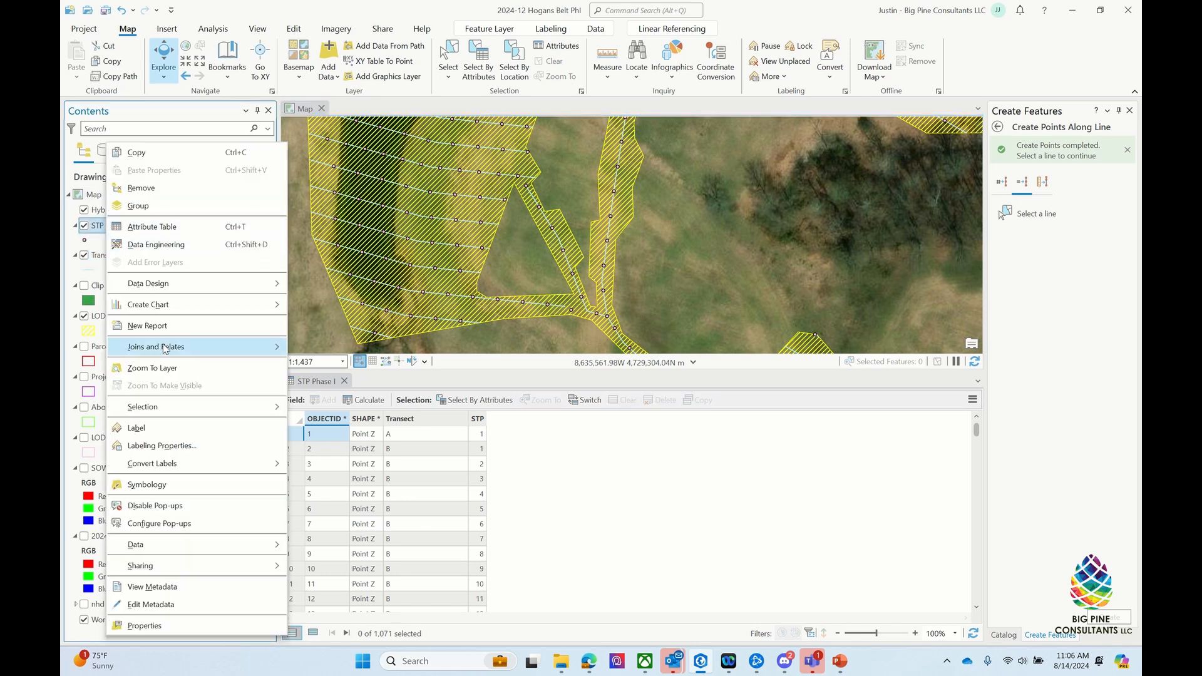
pyautogui.moveTo(151, 407)
pyautogui.click(346, 540)
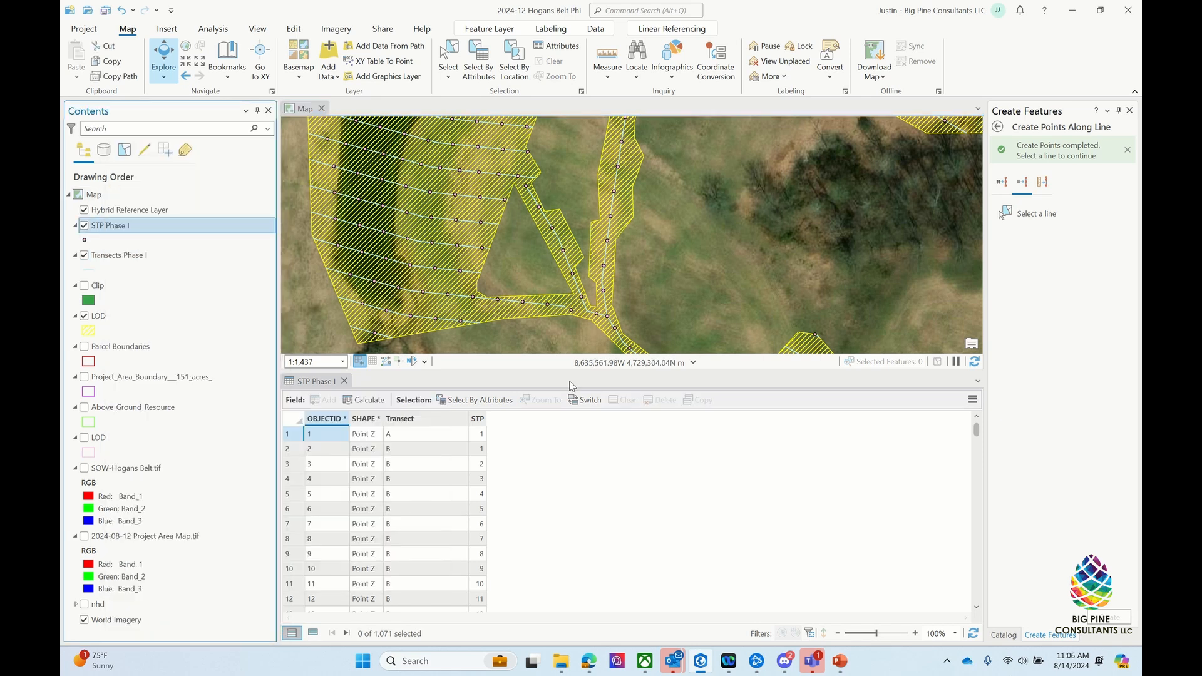
# Step: Delete the end STP of the north-south line where it meets LINEAR02 at the junction
pyautogui.scroll(4, 577, 299)
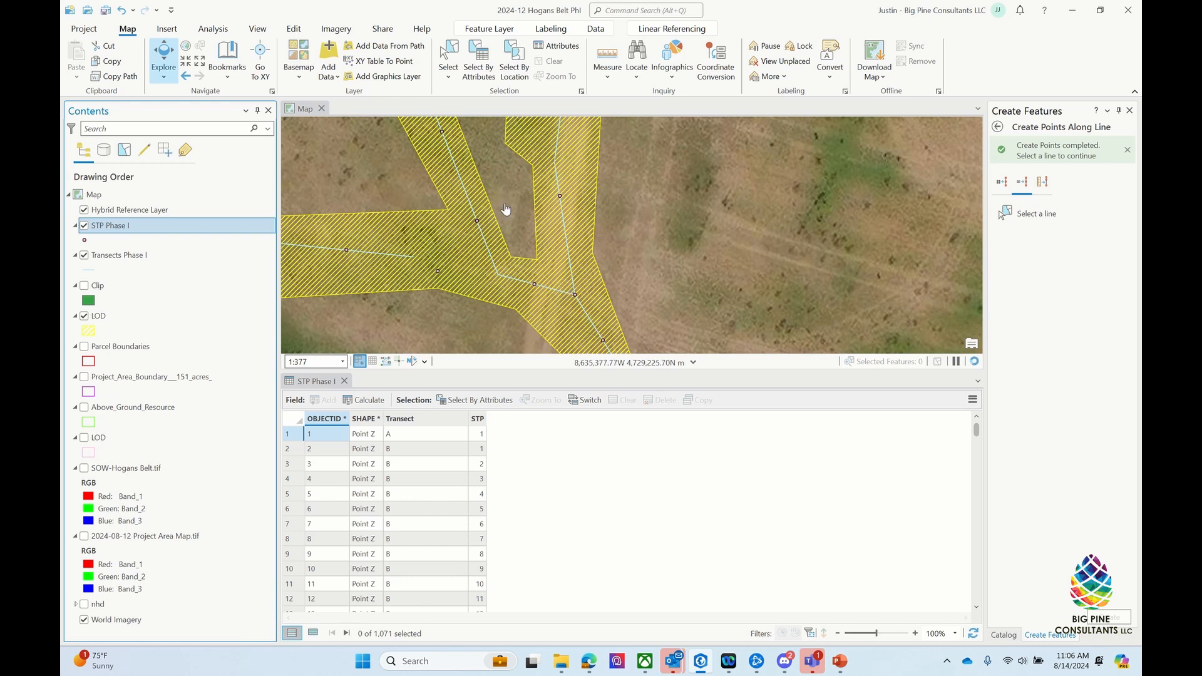
pyautogui.click(448, 55)
pyautogui.moveTo(567, 280); pyautogui.dragTo(582, 303)
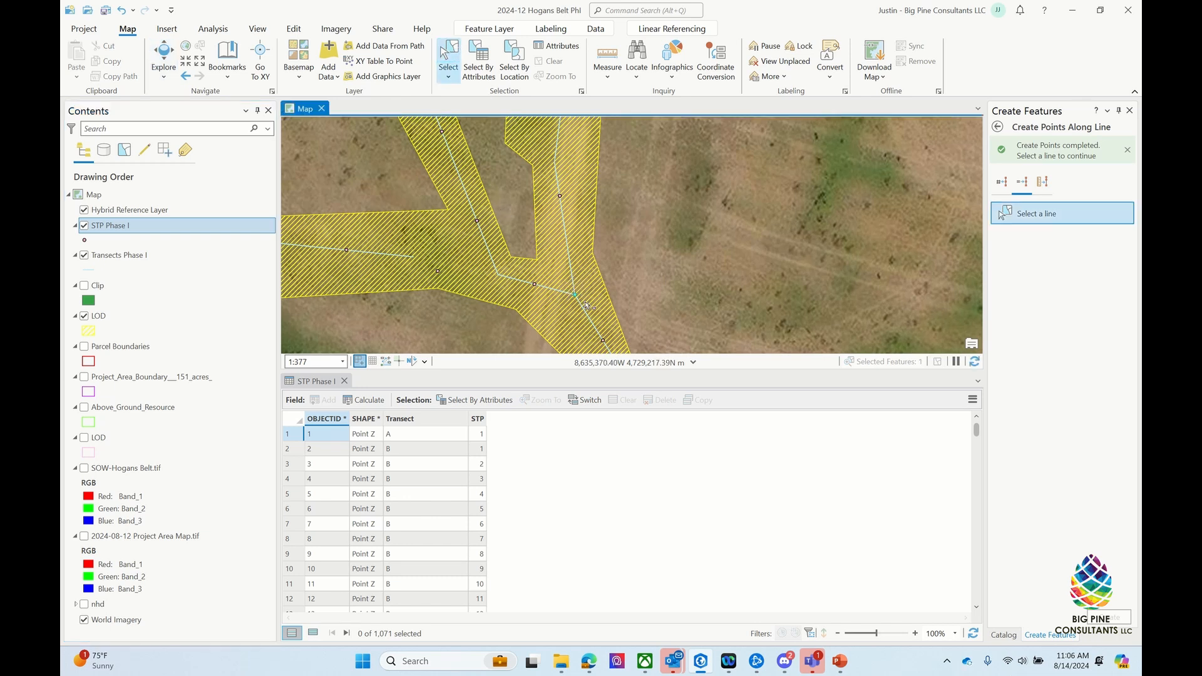
pyautogui.press('Delete')
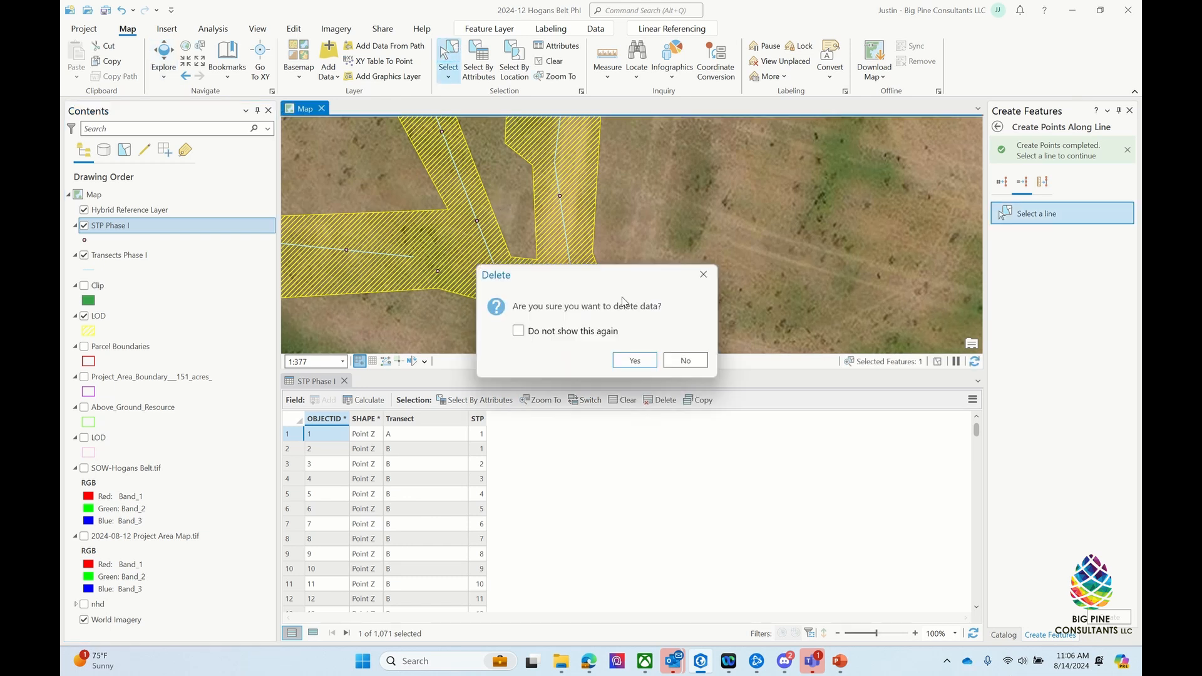
pyautogui.click(645, 363)
pyautogui.scroll(-3, 617, 334)
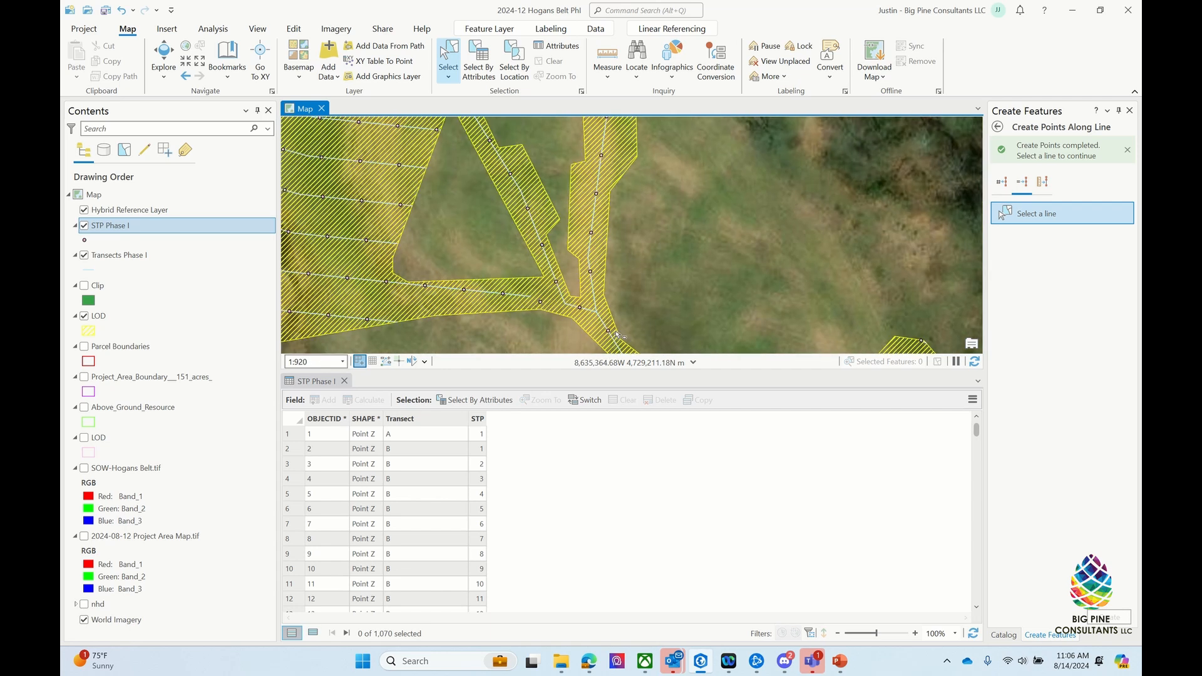
pyautogui.scroll(-3, 514, 315)
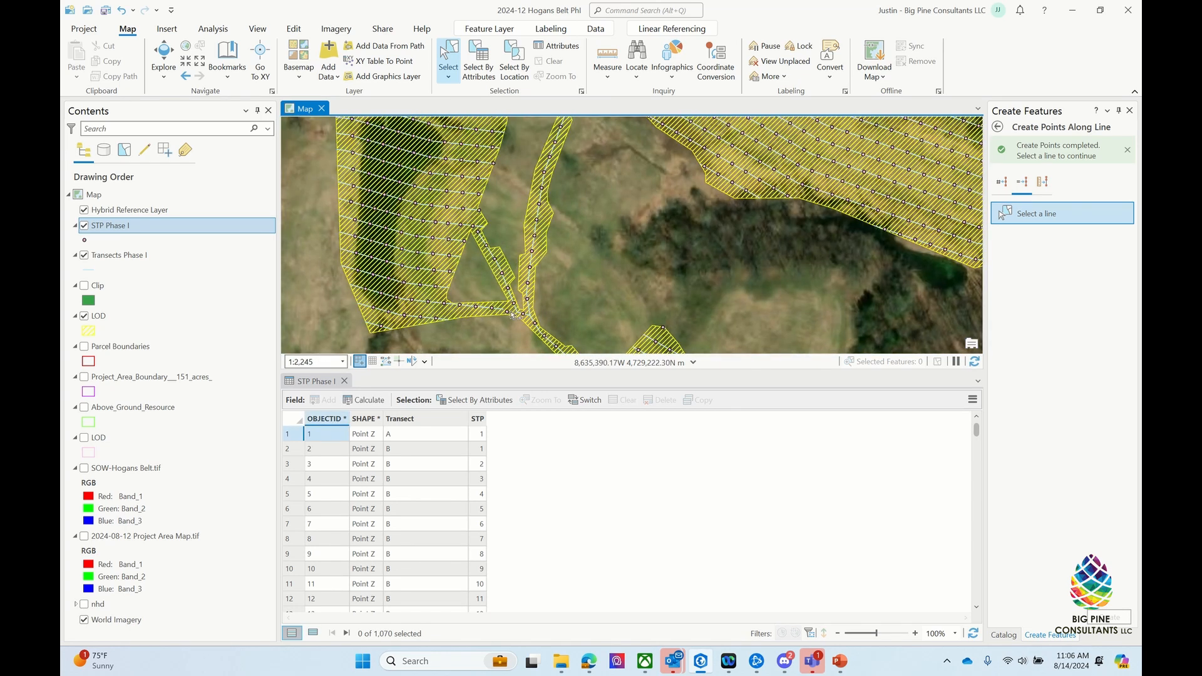
pyautogui.scroll(-2, 513, 315)
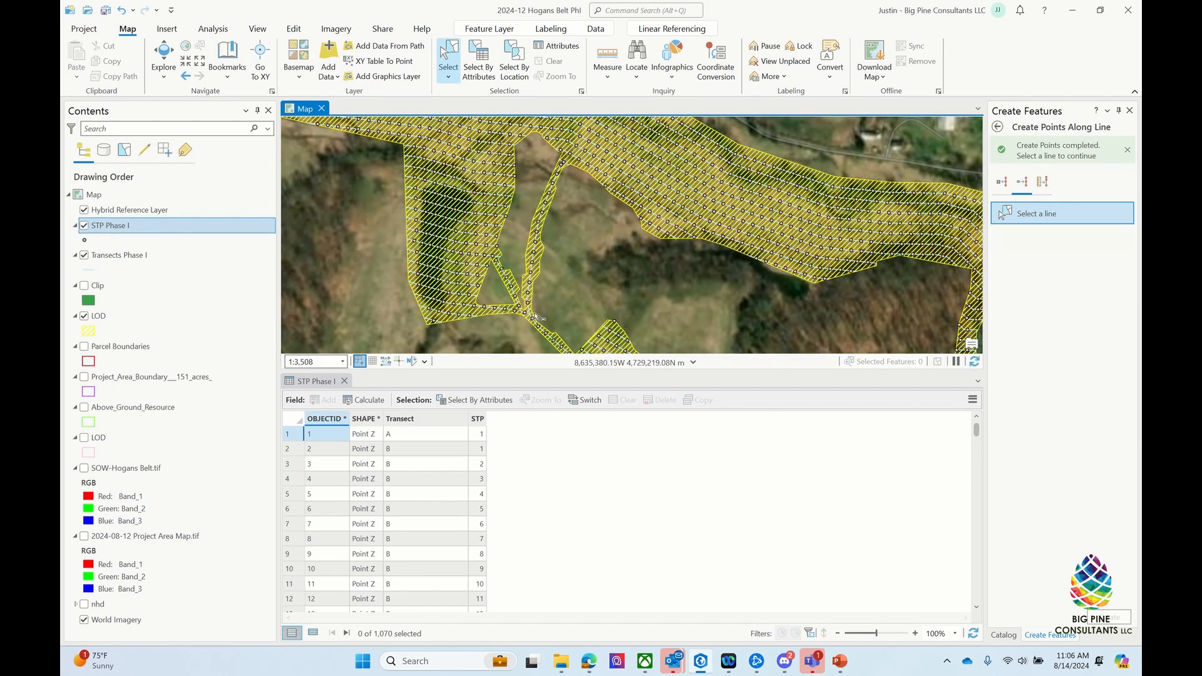
# Step: Review the STP coverage across the LOD, the last STP Phase I table records, and the separate LOD area to the northwest
pyautogui.scroll(-2, 546, 242)
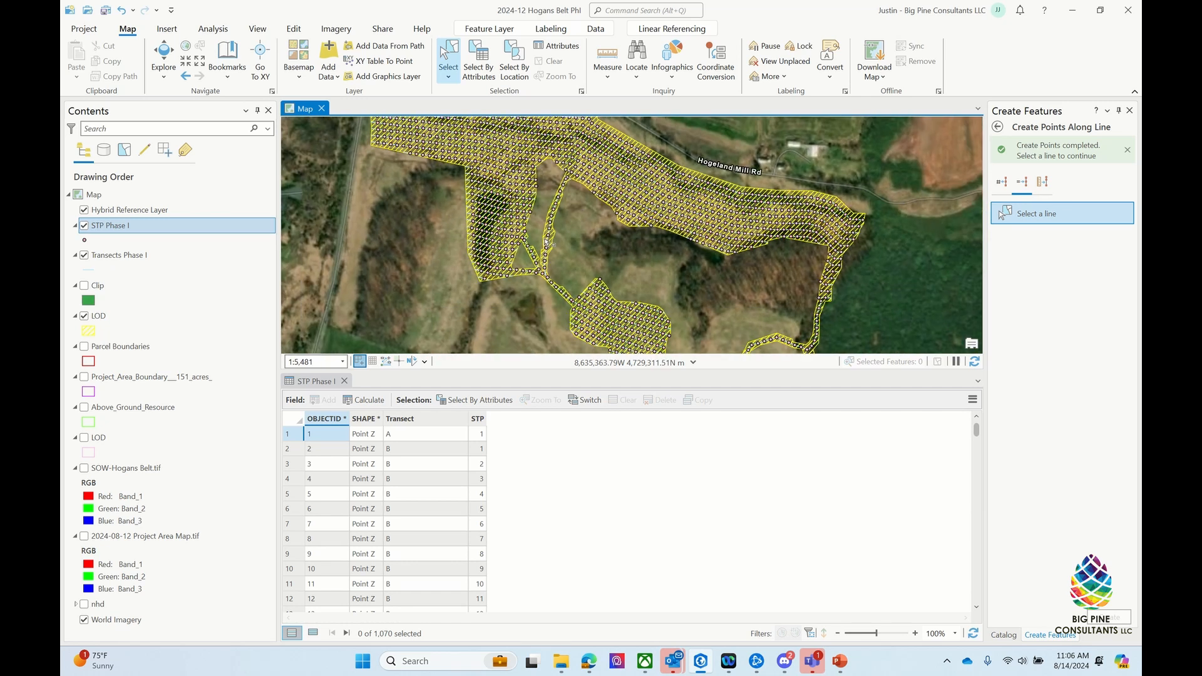
pyautogui.scroll(-2, 546, 242)
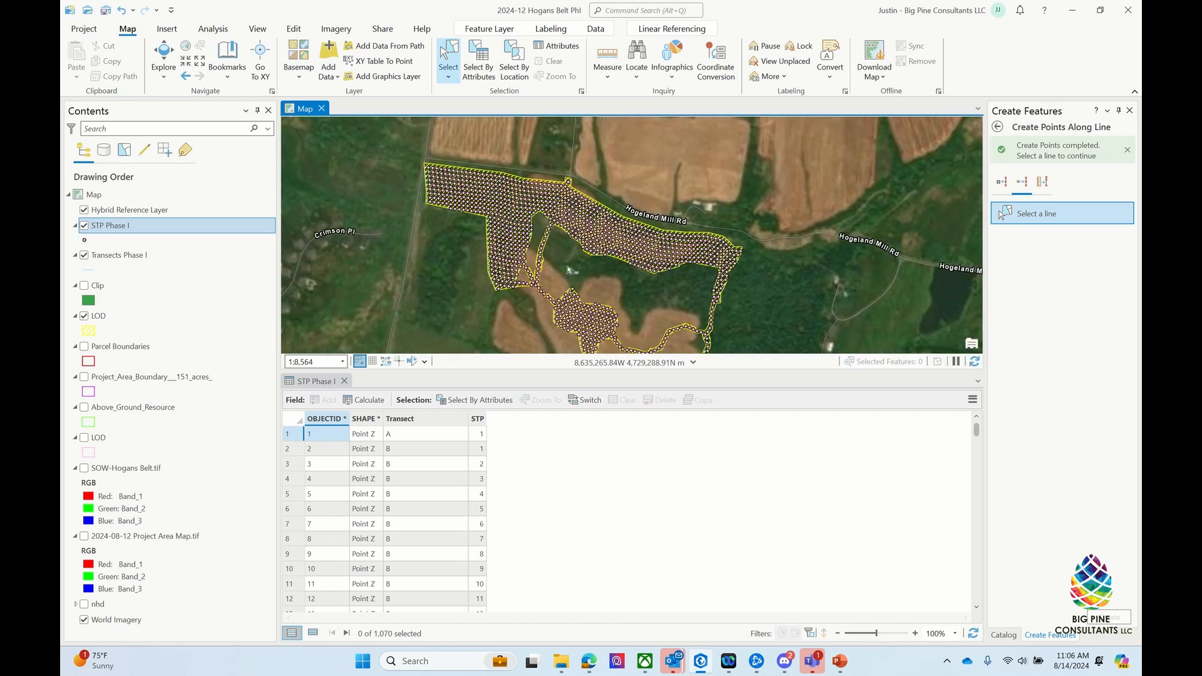
pyautogui.scroll(2, 568, 270)
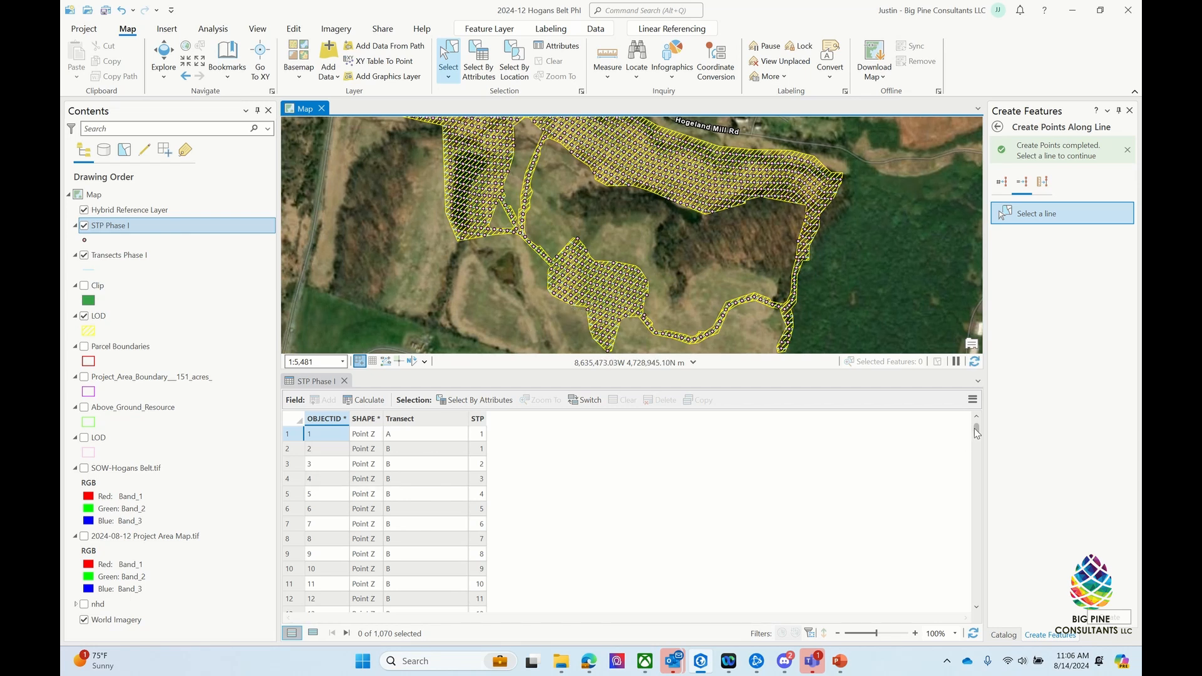
pyautogui.moveTo(977, 432); pyautogui.dragTo(977, 601)
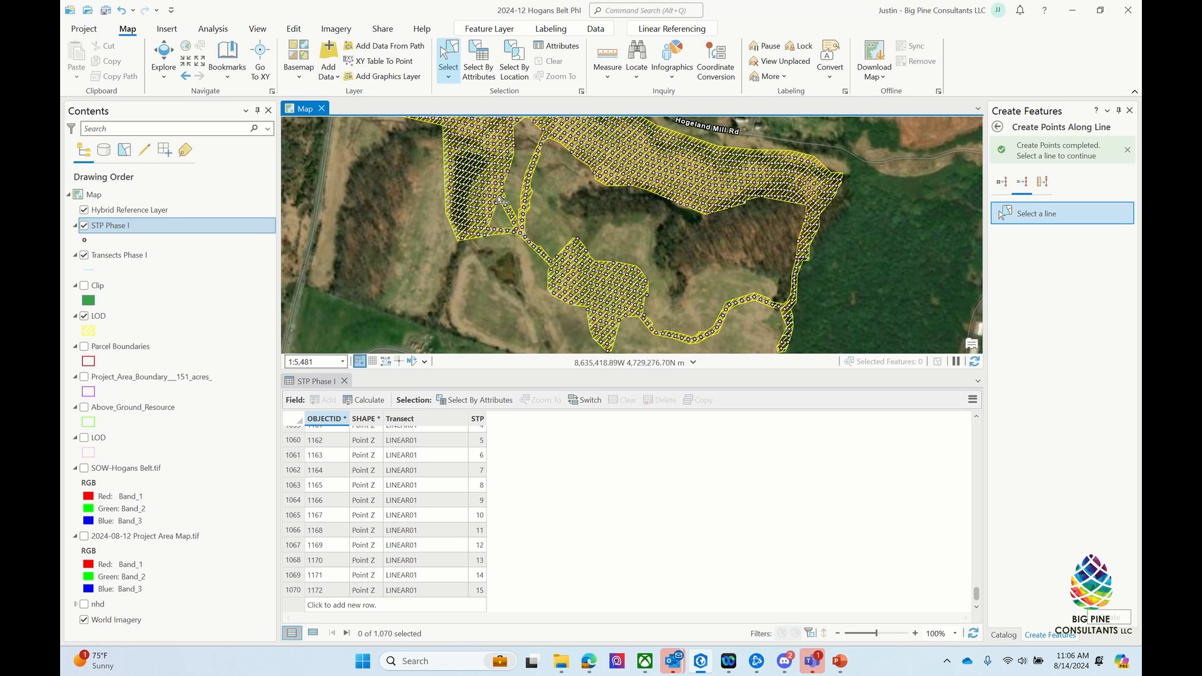
pyautogui.scroll(-2, 496, 250)
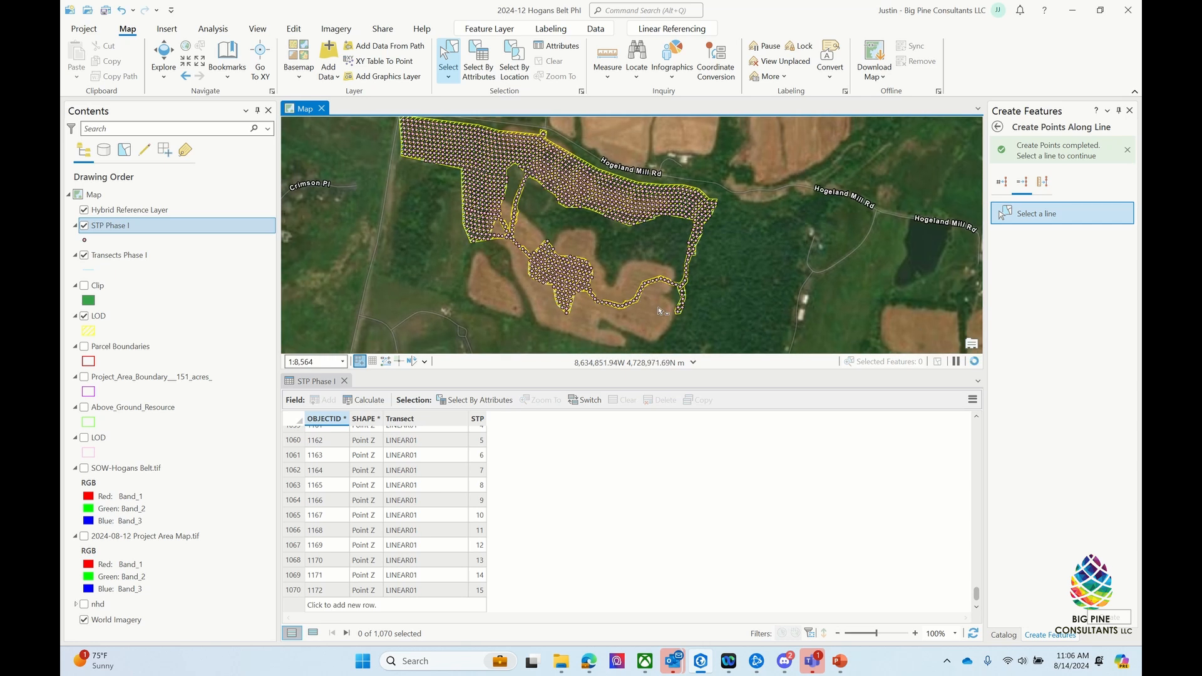
pyautogui.scroll(2, 693, 276)
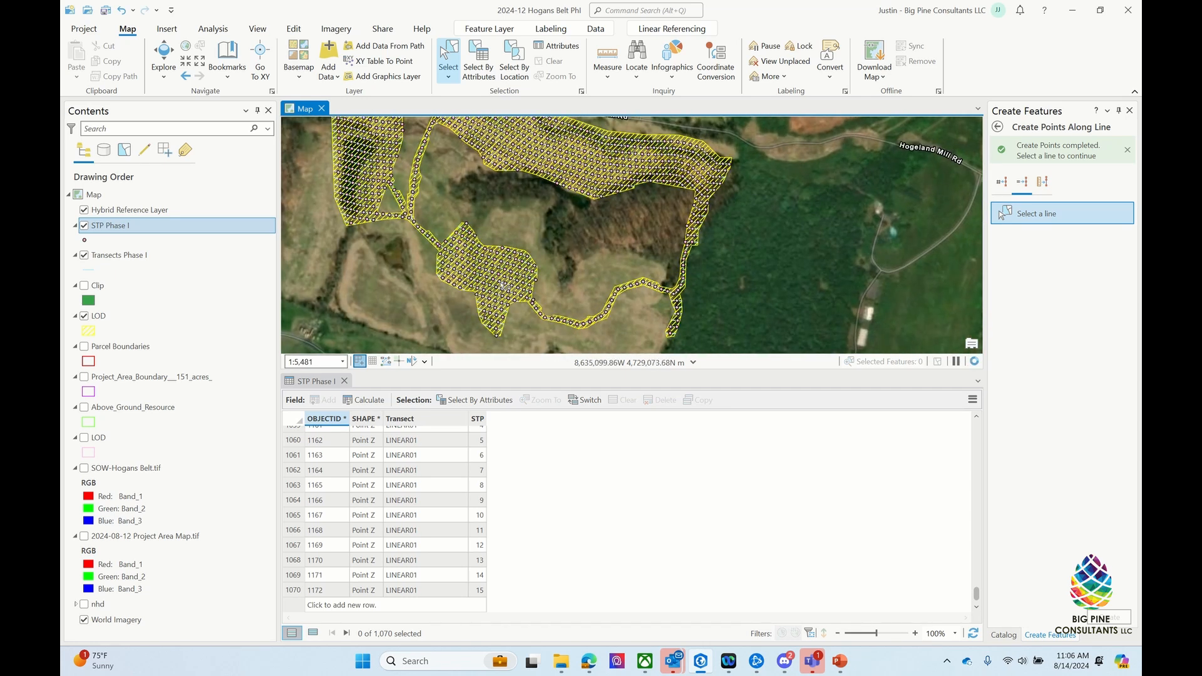
pyautogui.scroll(-2, 517, 314)
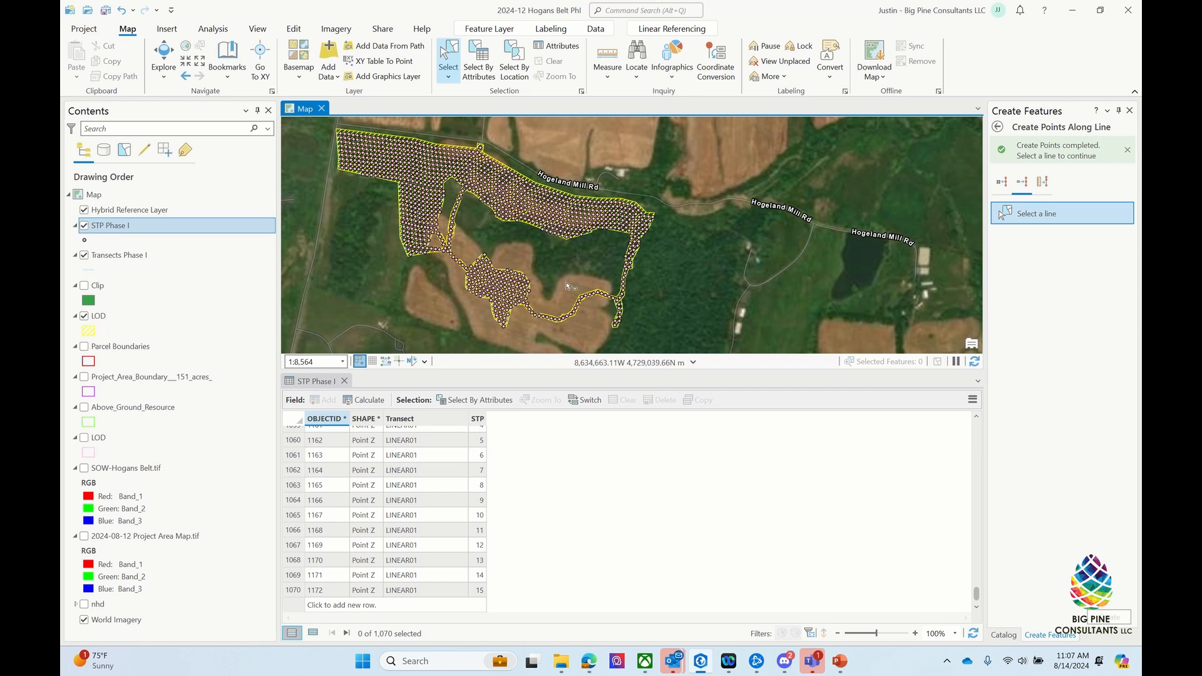
pyautogui.scroll(-1, 476, 190)
pyautogui.scroll(-3, 476, 191)
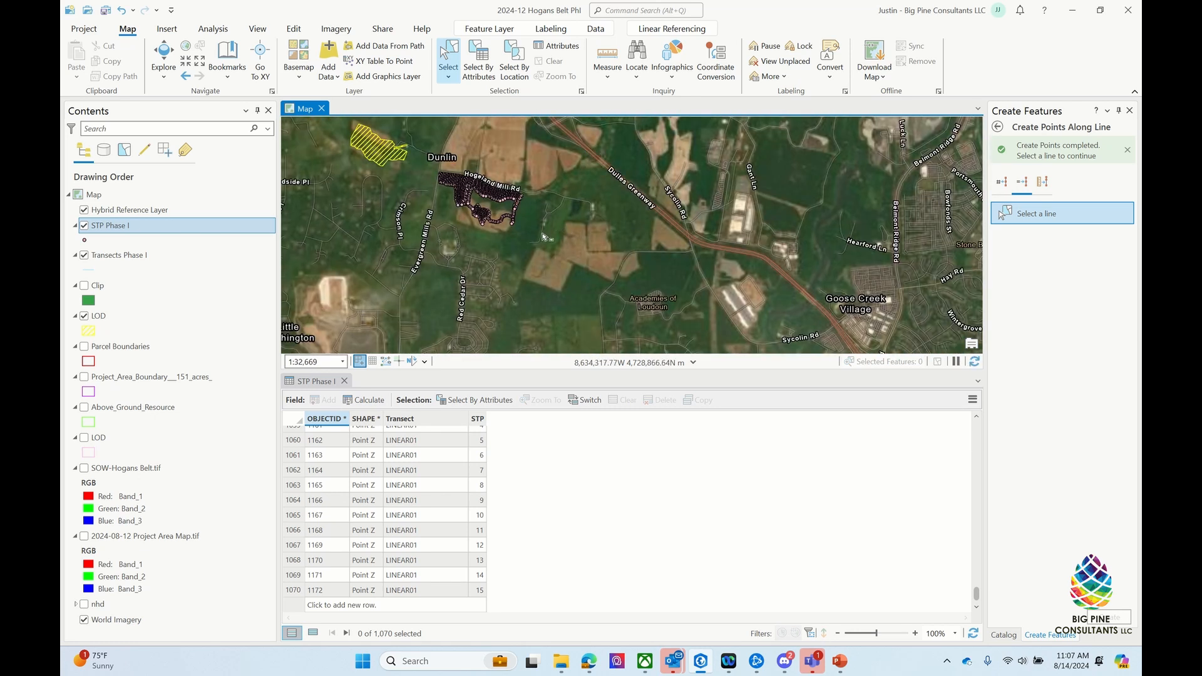
pyautogui.scroll(2, 319, 125)
pyautogui.scroll(1, 464, 162)
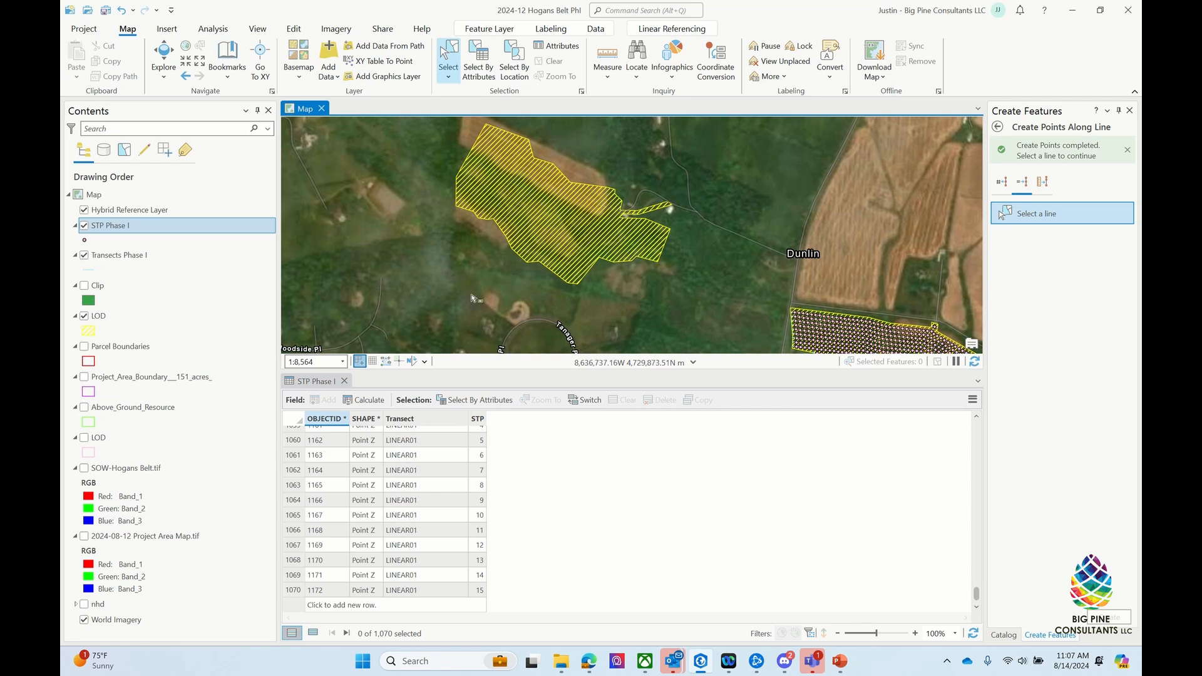
# Step: Close the STP Phase I attribute table and save all edits
pyautogui.click(344, 382)
pyautogui.click(294, 29)
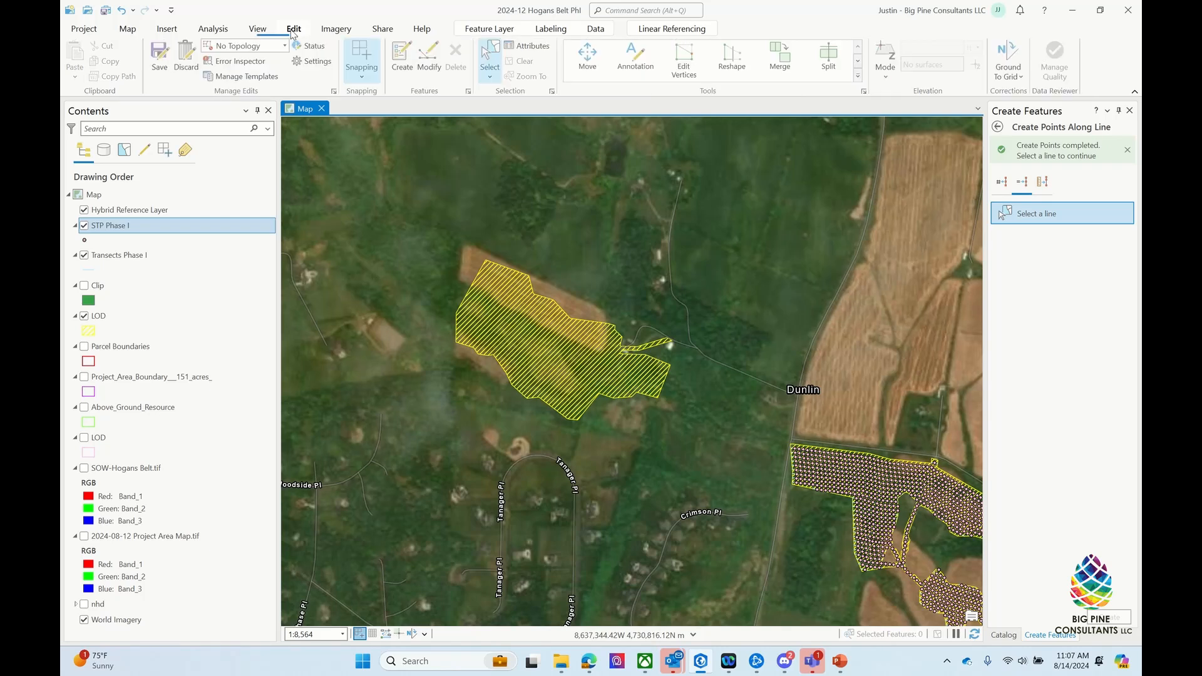
pyautogui.click(160, 58)
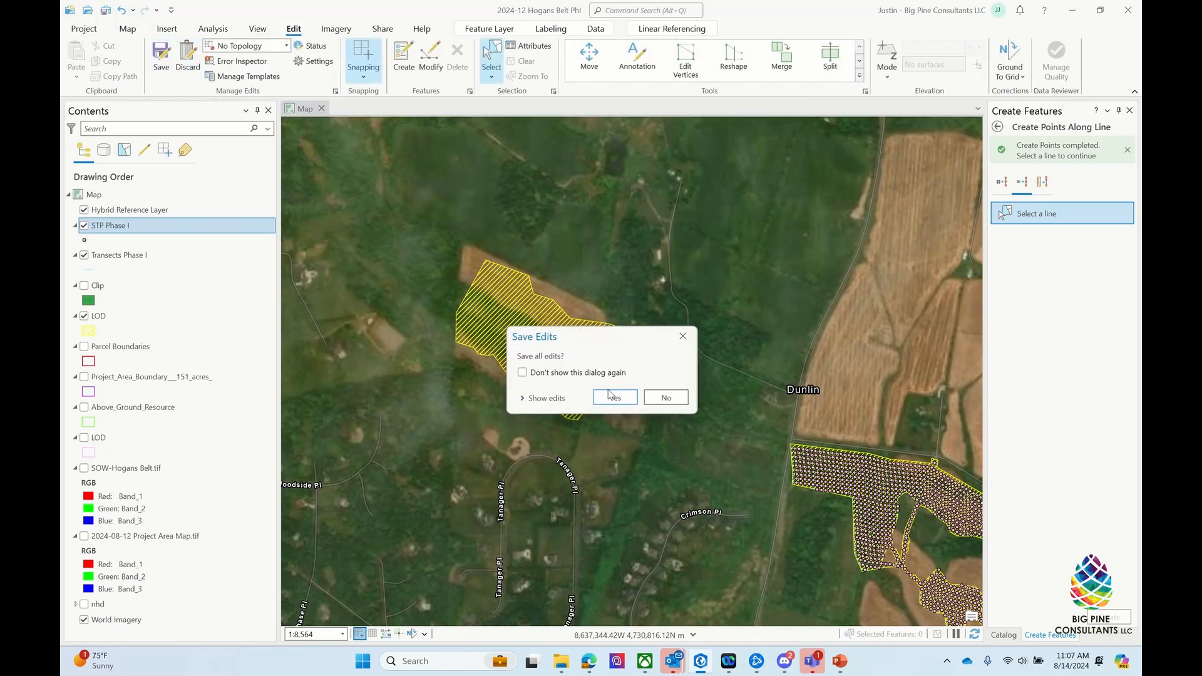
pyautogui.click(613, 397)
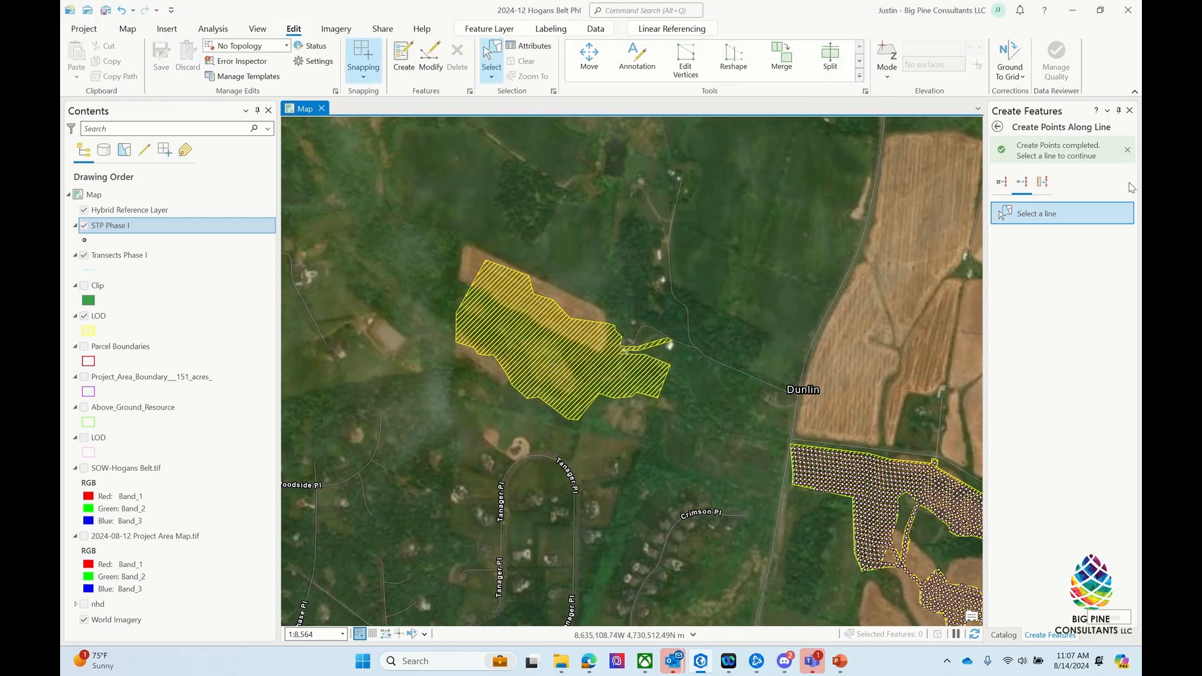